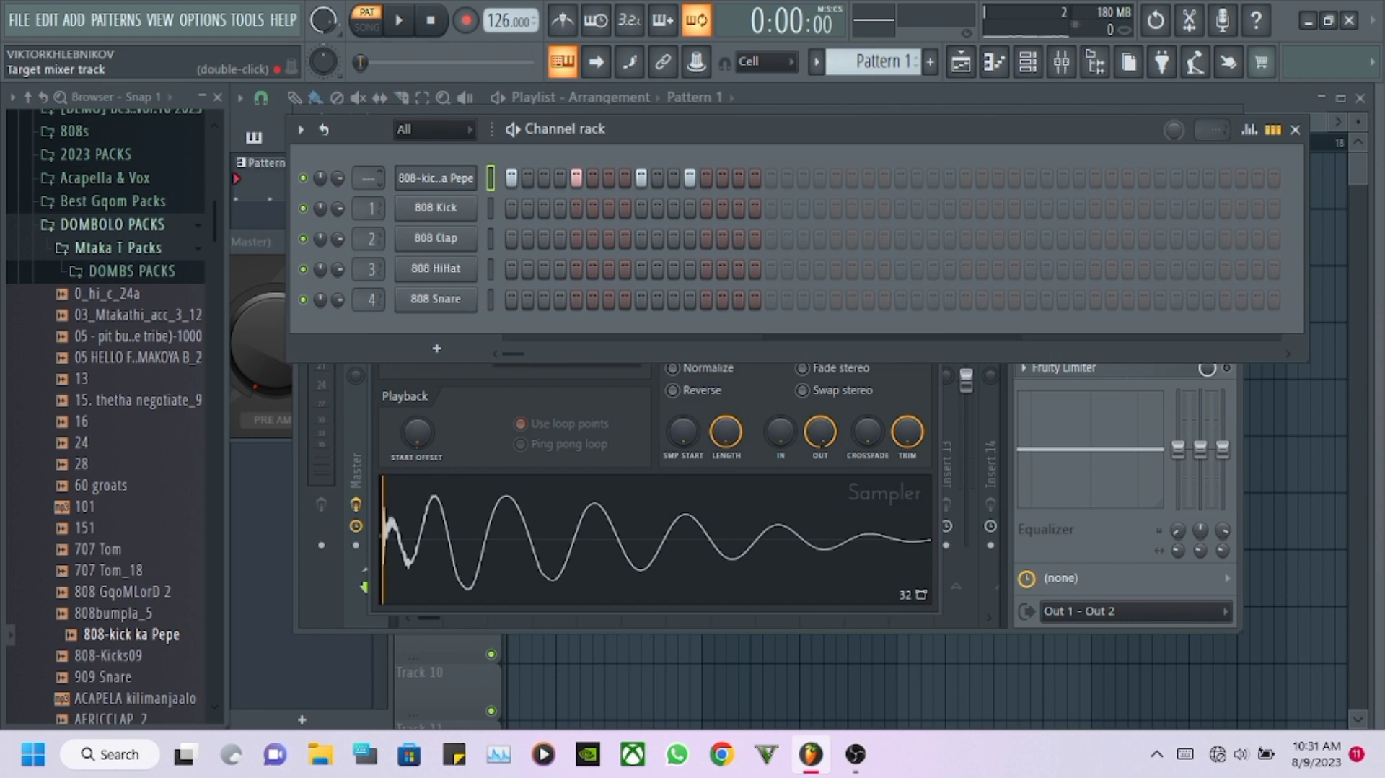
Route the 808 Kick channel to mixer track 4.
click(436, 178)
drag(369, 209, 368, 195)
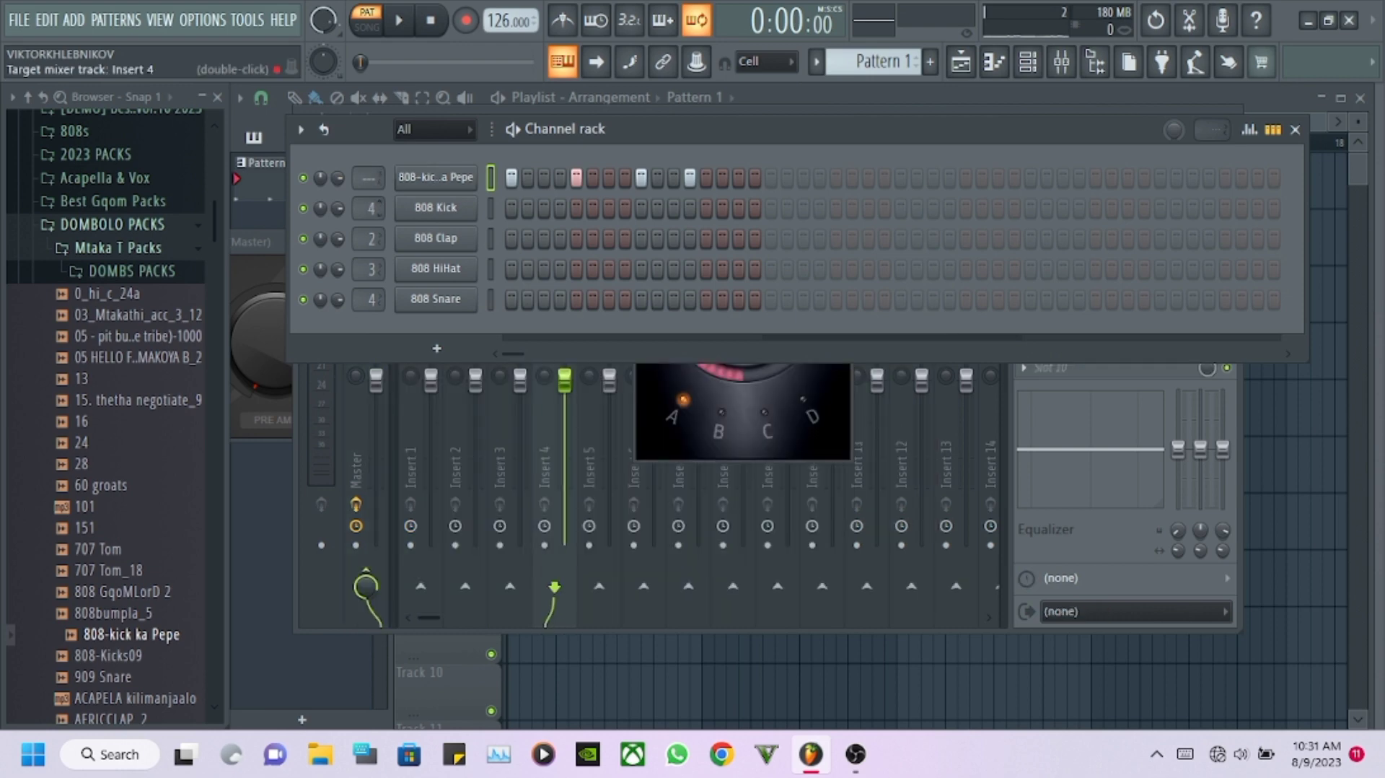
Duplicate the one-bar 808-kick ka Pepe pattern in its piano roll until it fills eight bars.
right_click(401, 172)
click(433, 179)
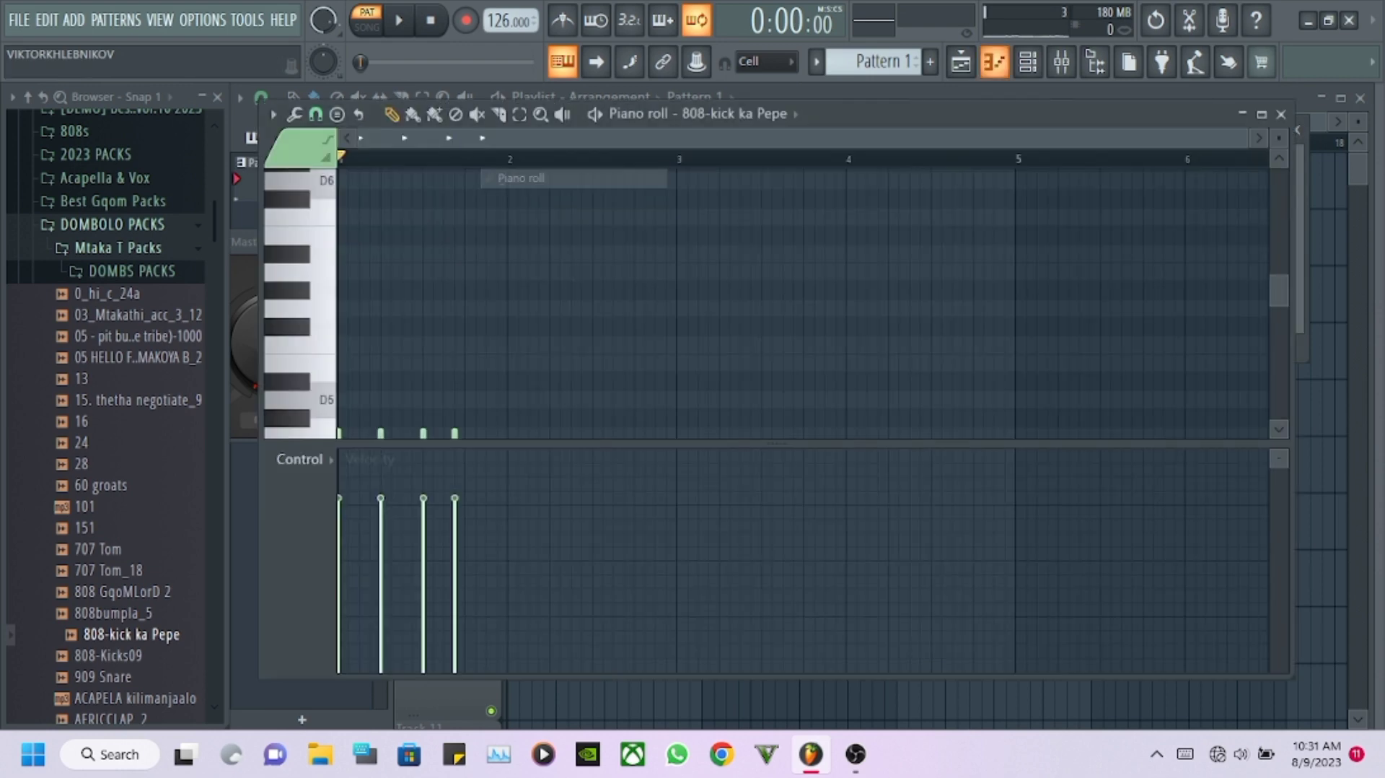
key(ctrl+a)
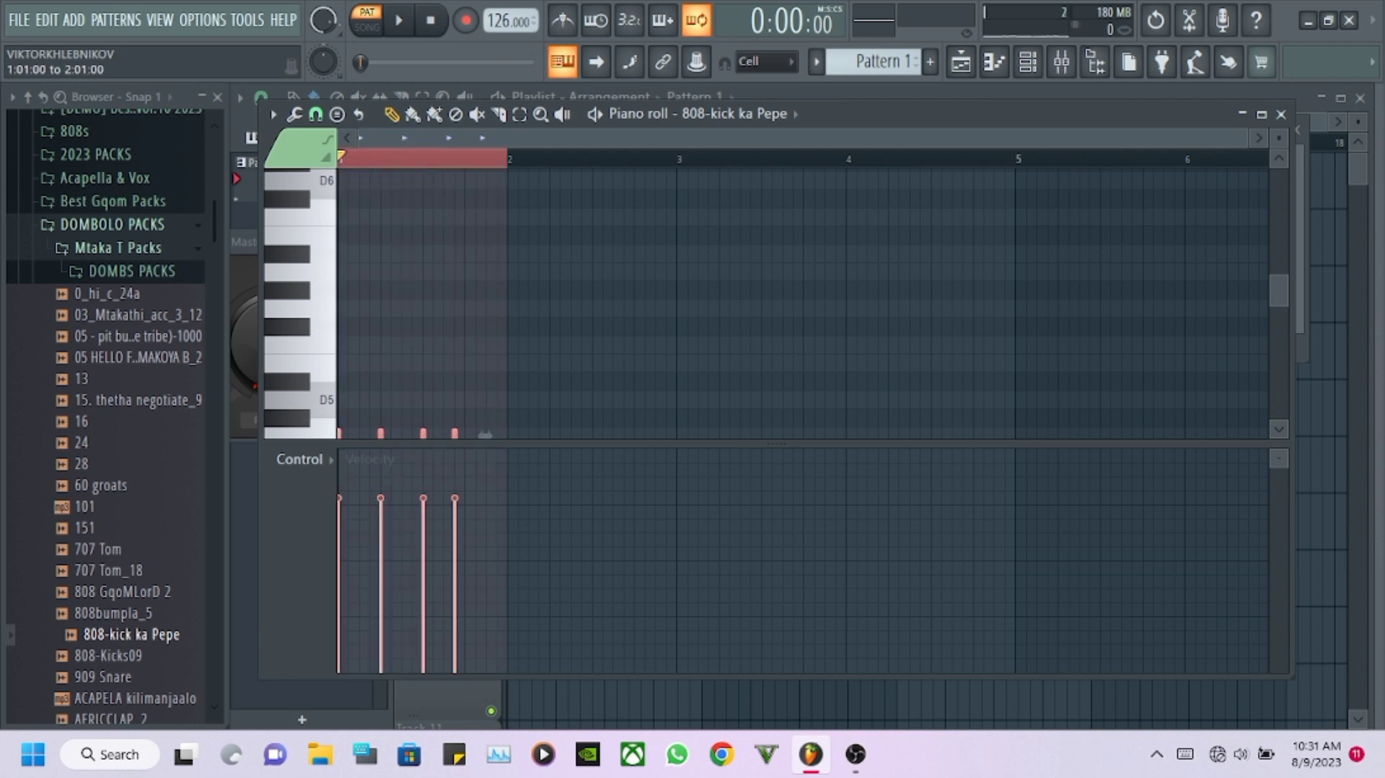
key(ctrl+b)
key(ctrl+b)
key(ctrl+b)
key(ctrl+b)
key(ctrl+b)
key(ctrl+b)
key(ctrl+b)
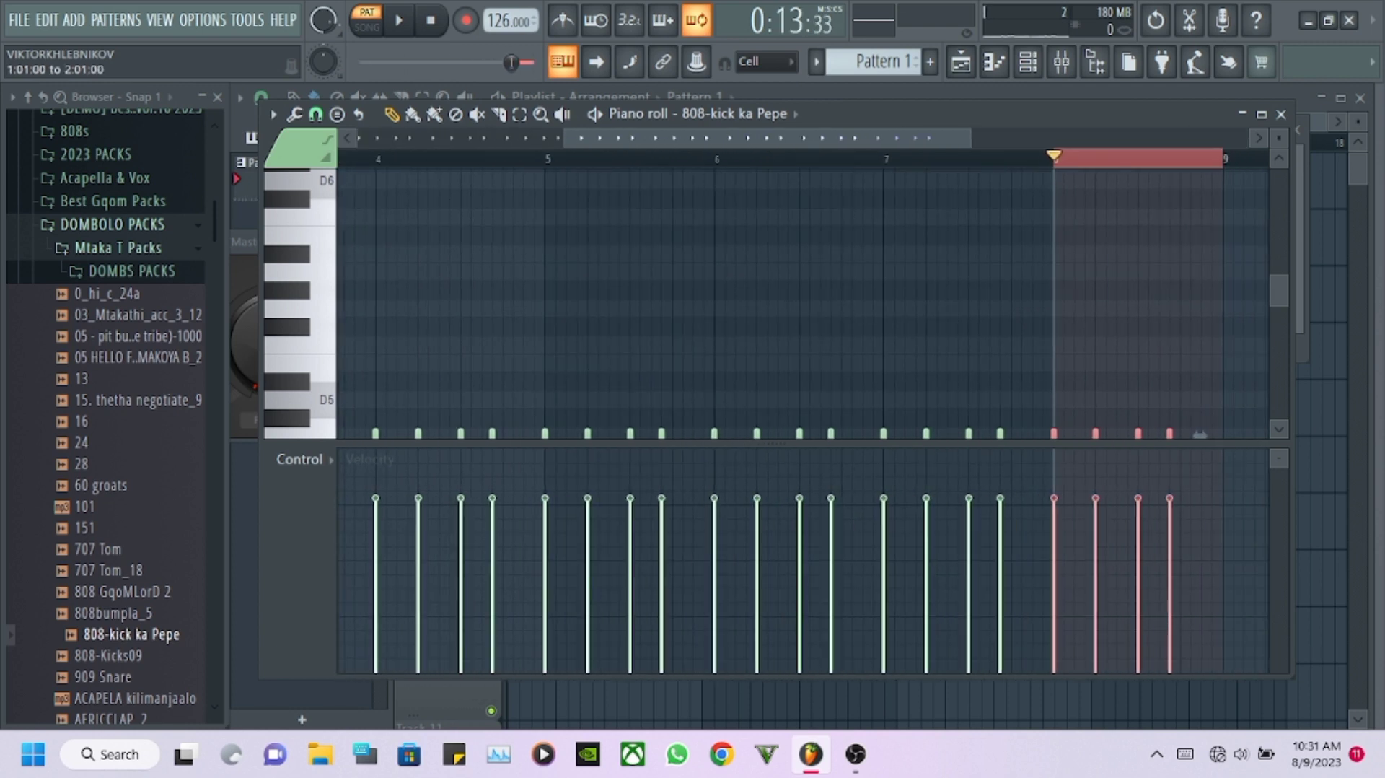
drag(1063, 158, 1232, 158)
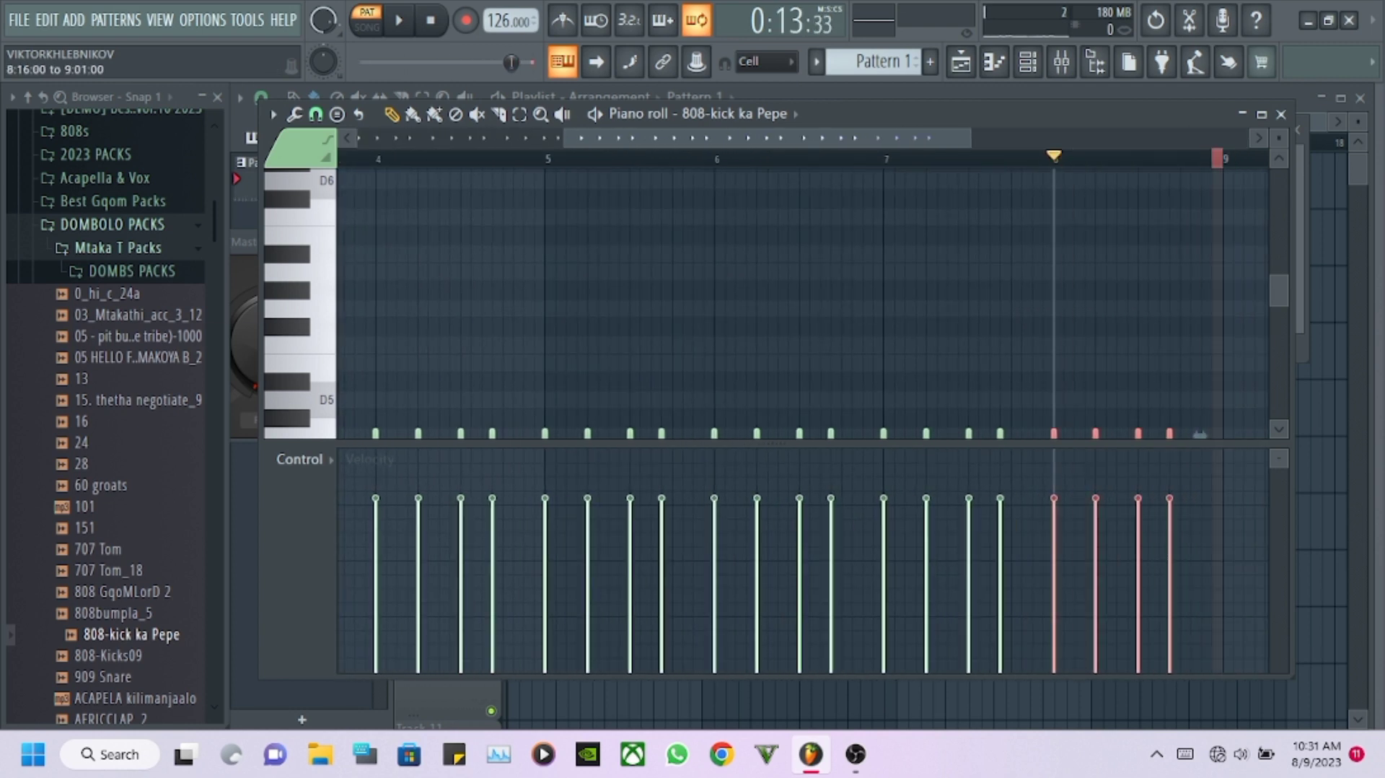
Select all the duplicated 808-kick ka Pepe notes and examine them up close in the piano roll.
scroll(1200, 375, down, 3)
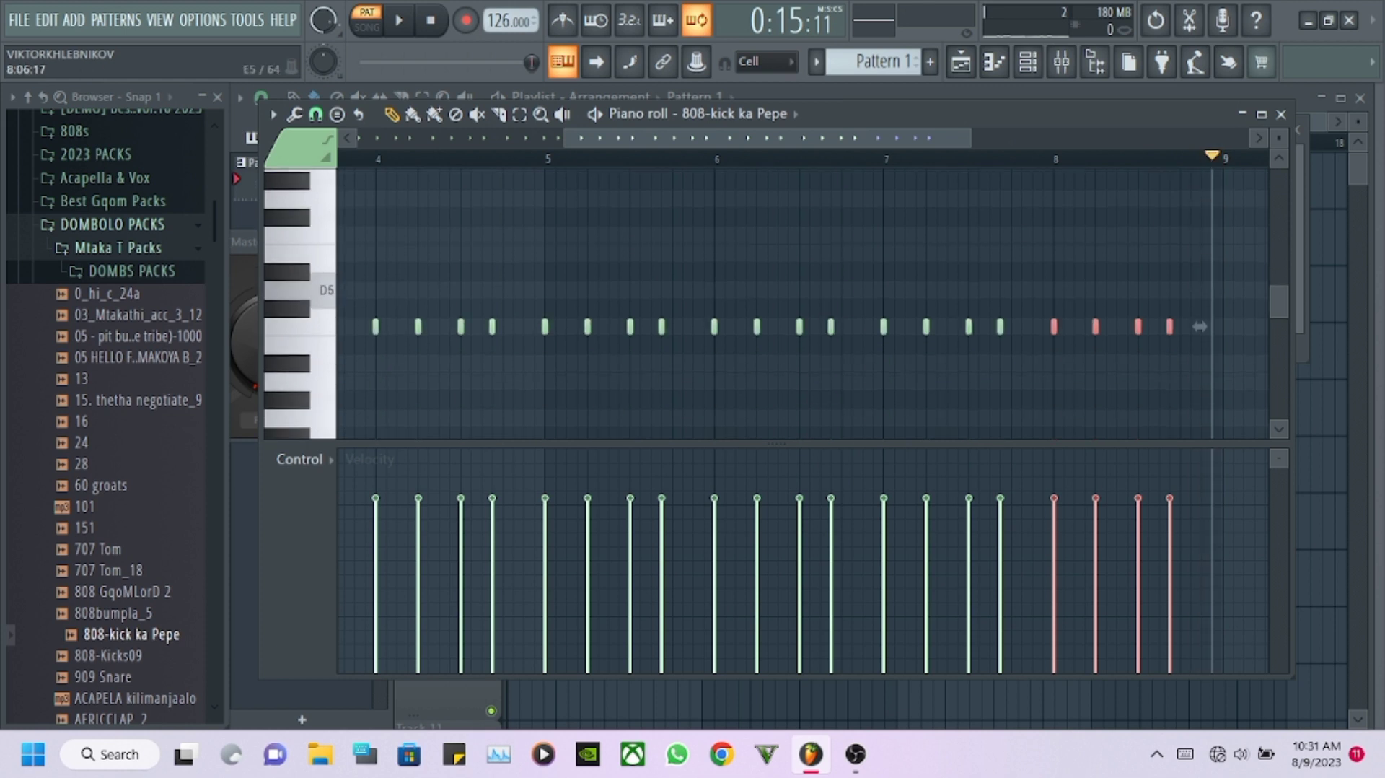
drag(1227, 252, 321, 363)
scroll(600, 236, up, 4)
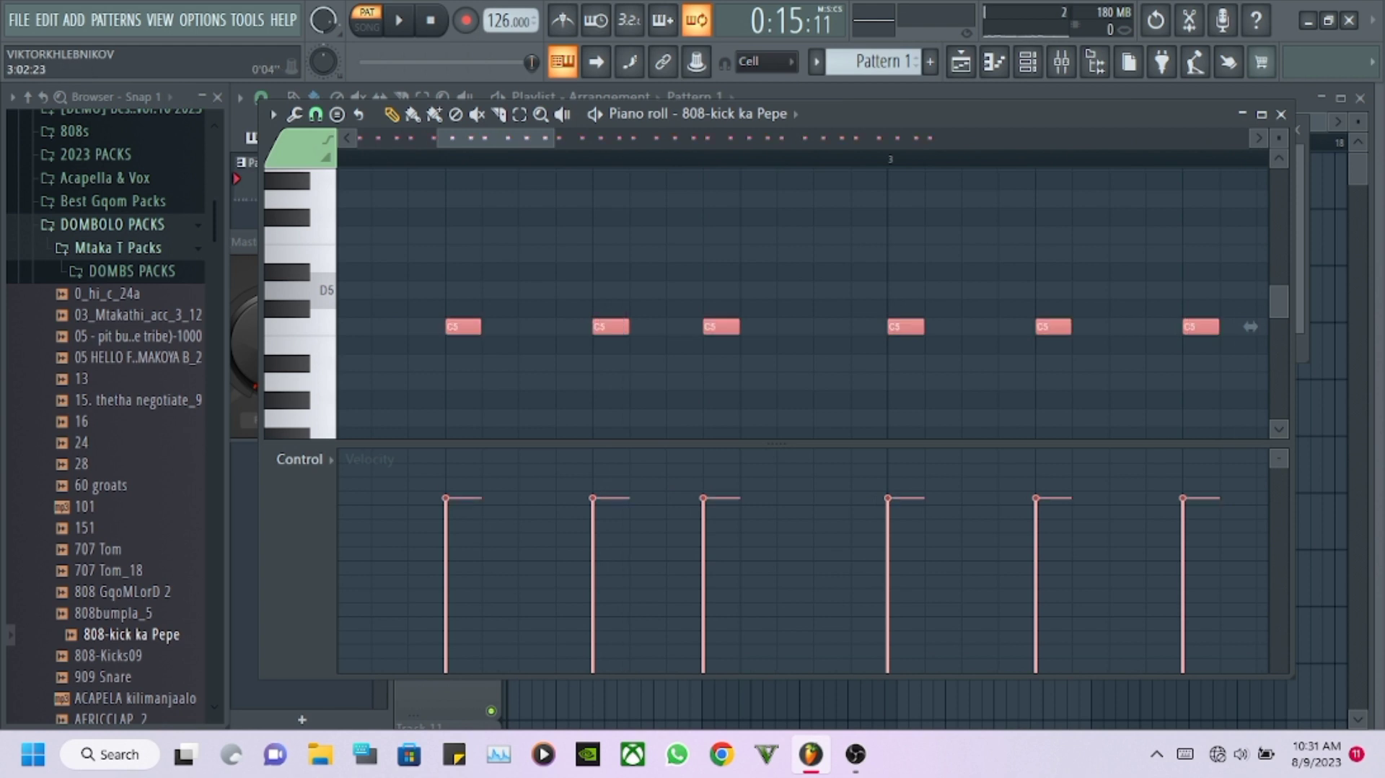
Place Pattern 1 at the start of Track 1 in the playlist and play the arrangement in song mode.
click(961, 62)
drag(817, 183, 515, 183)
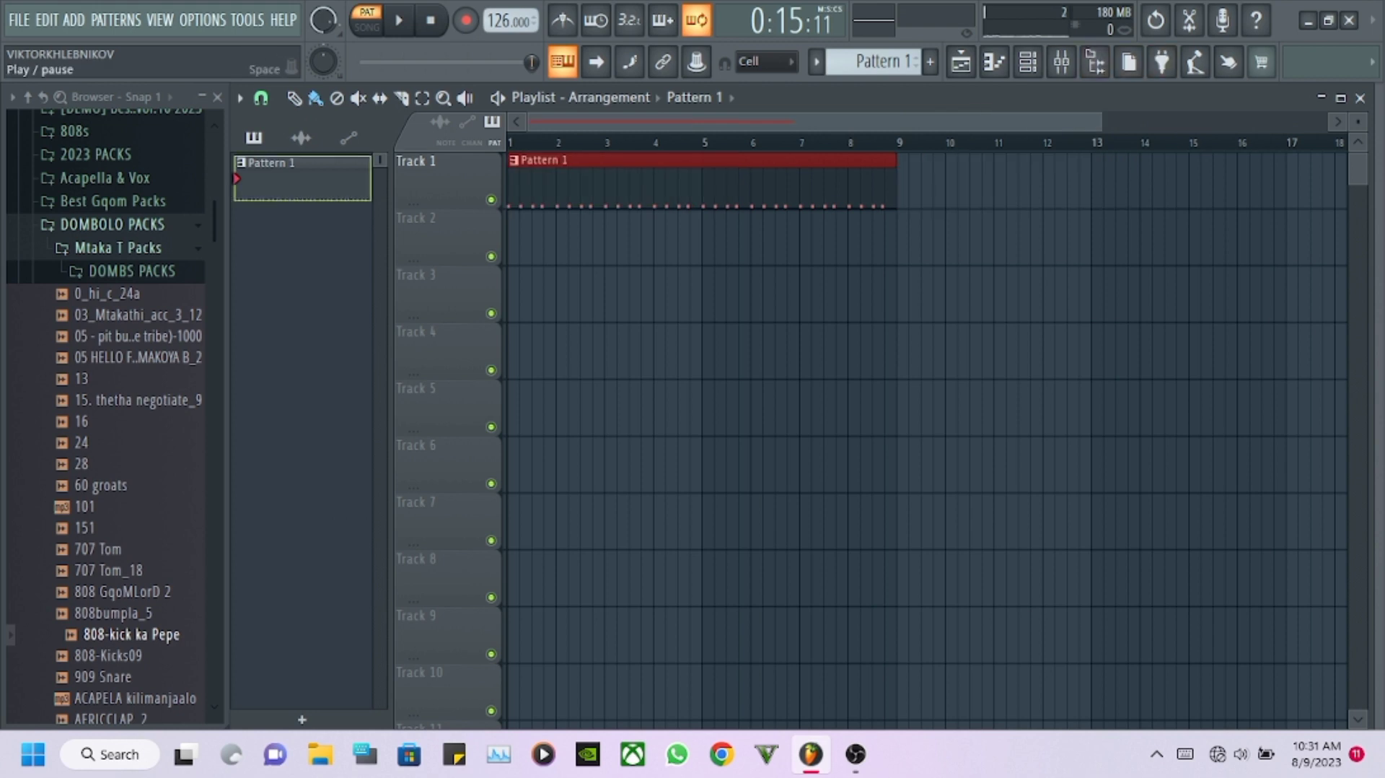
key(l)
key(space)
Program 808 Kick hits on steps 7, 12 and 15, and repeat that bar across all eight bars in the piano roll.
key(F6)
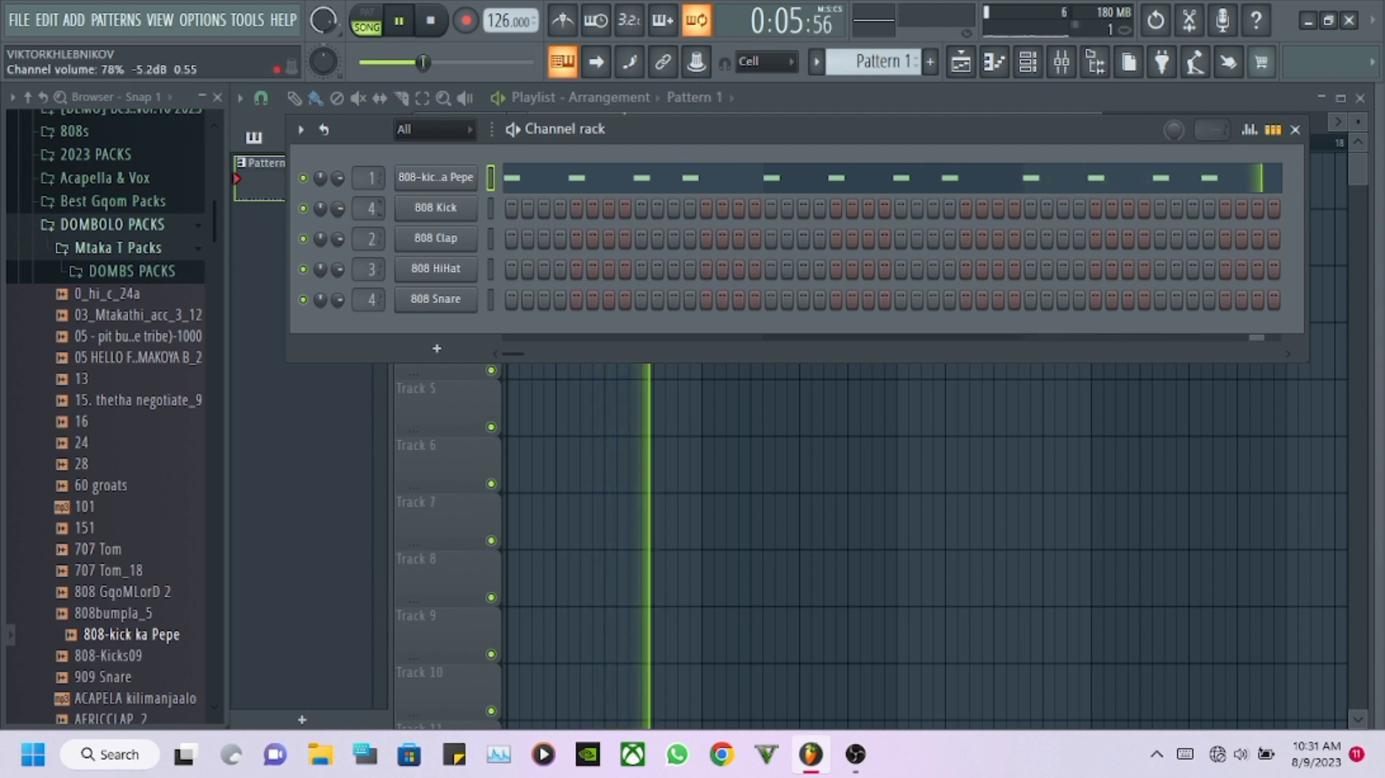
key(space)
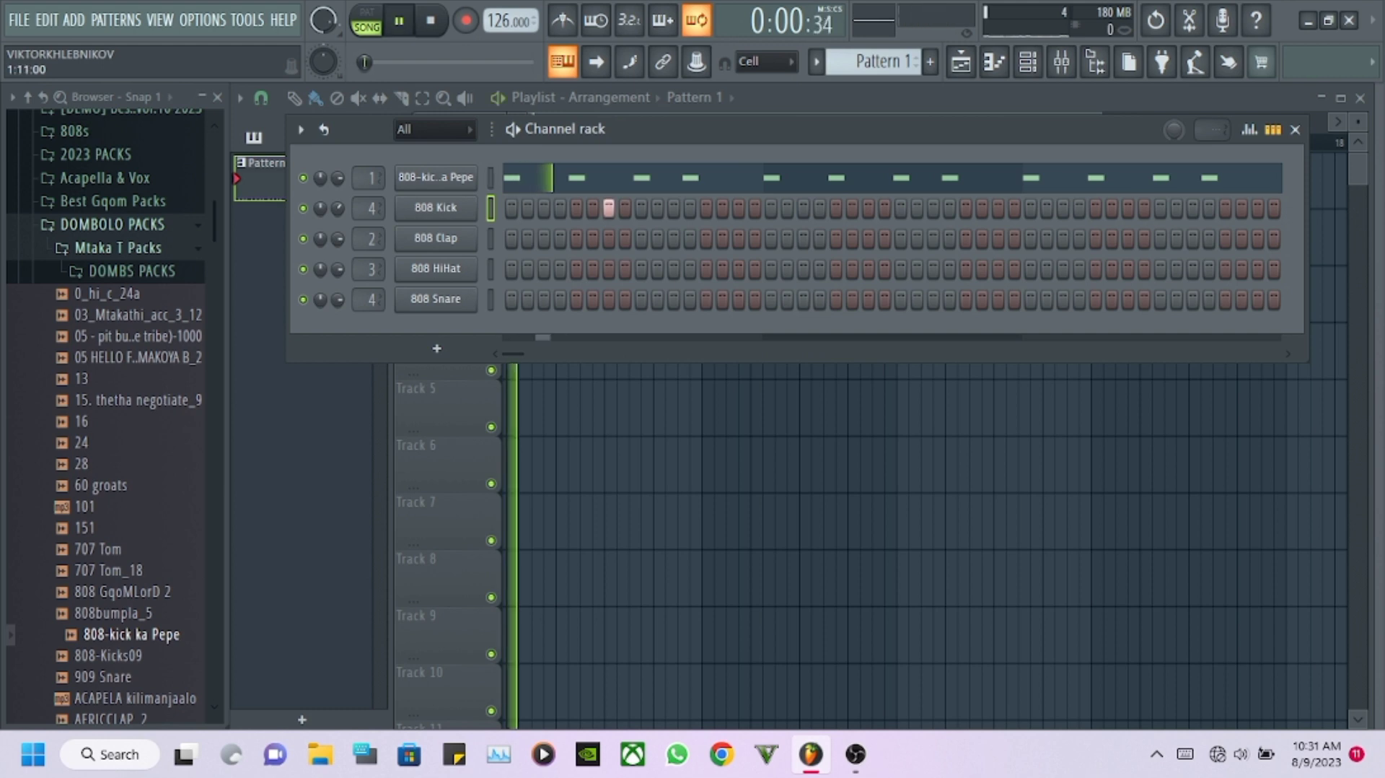
right_click(461, 207)
click(520, 209)
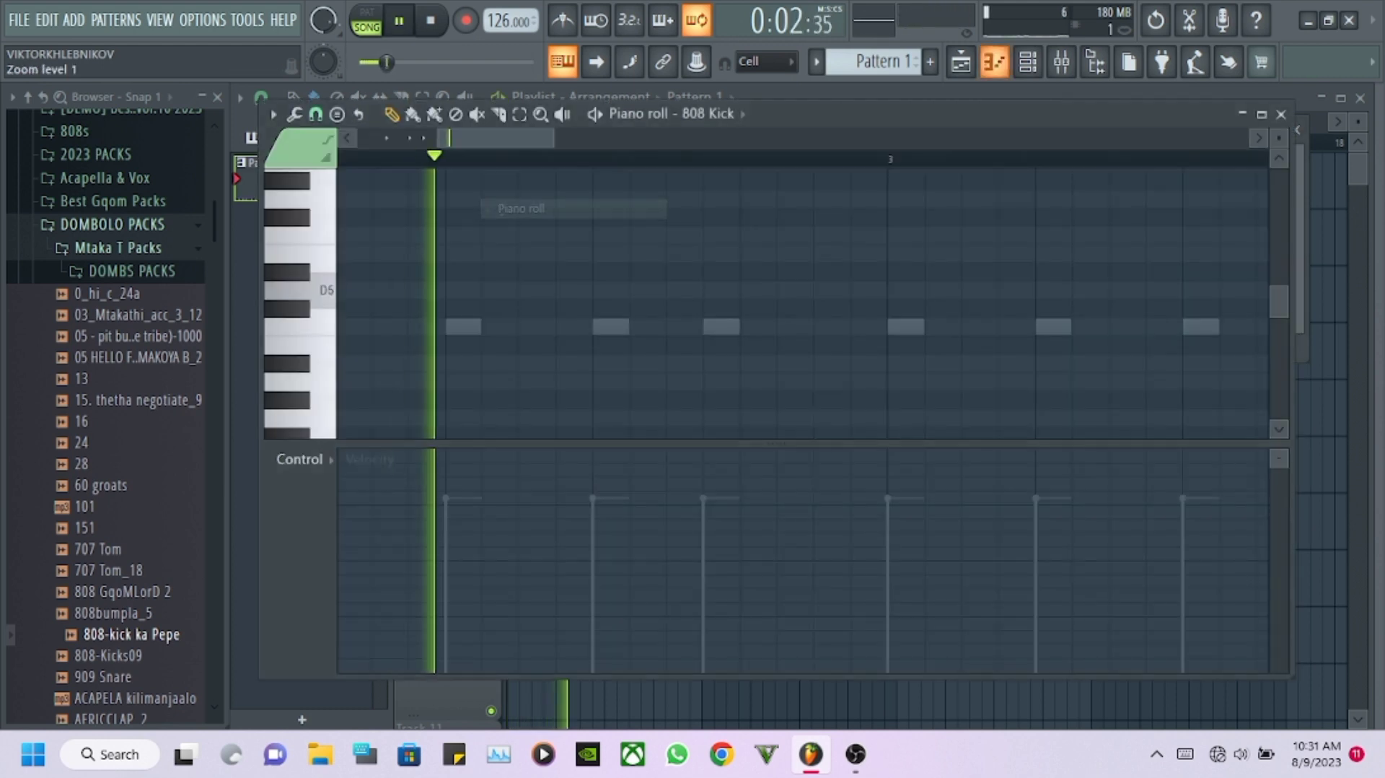
key(space)
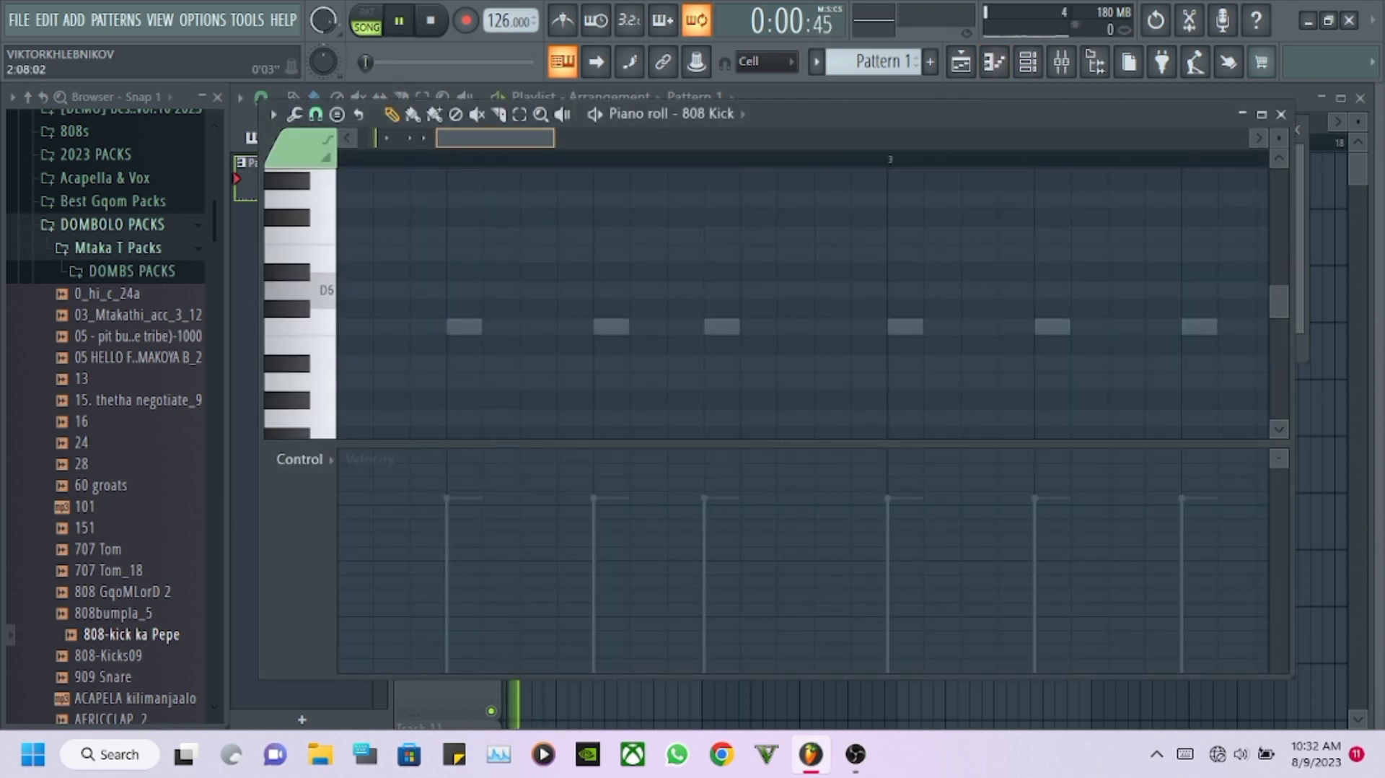
drag(555, 137, 743, 138)
key(space)
drag(518, 158, 339, 159)
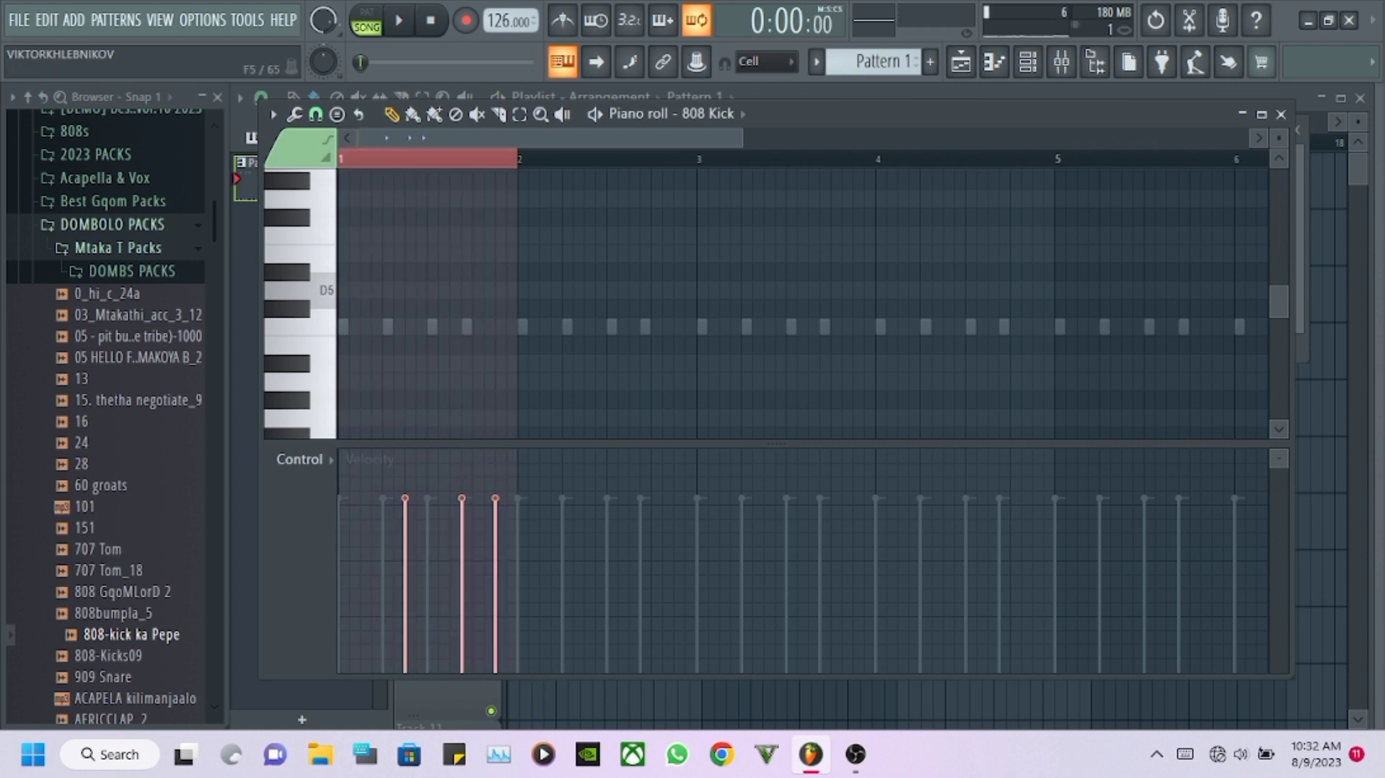
key(space)
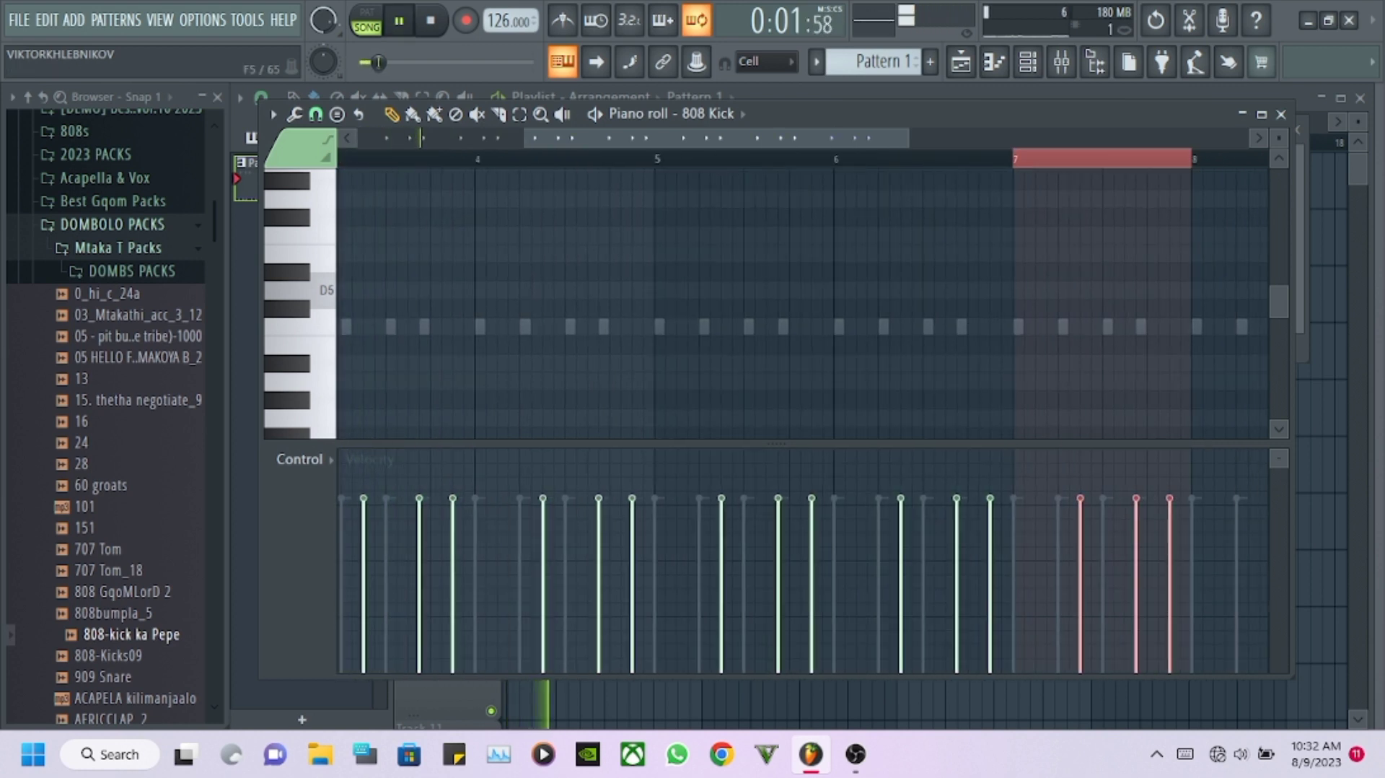
drag(1013, 158, 1195, 158)
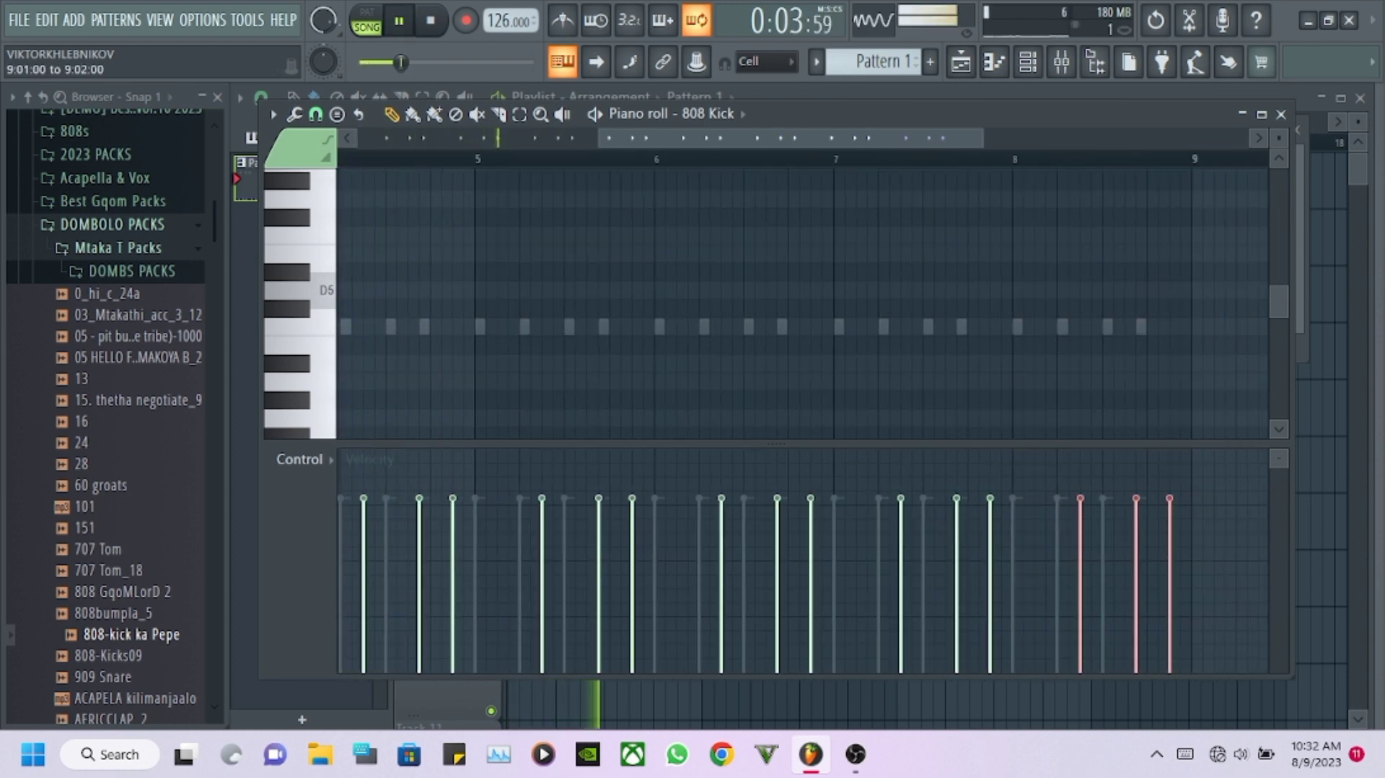
click(1281, 114)
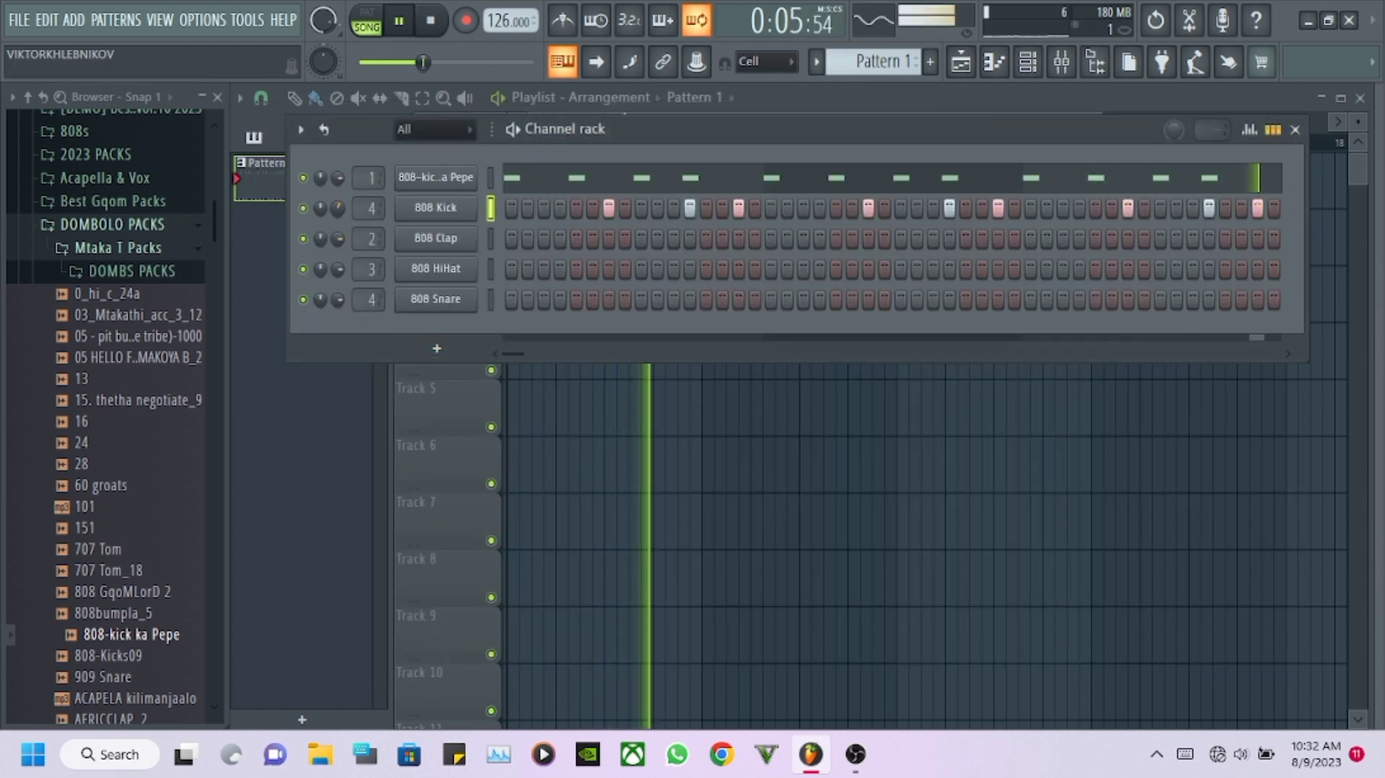
Replace the 808 Clap channel's sample with amaTsege_3 from the DOMBS PACKS folder.
scroll(106, 415, down, 3)
scroll(106, 415, down, 3)
drag(101, 435, 436, 238)
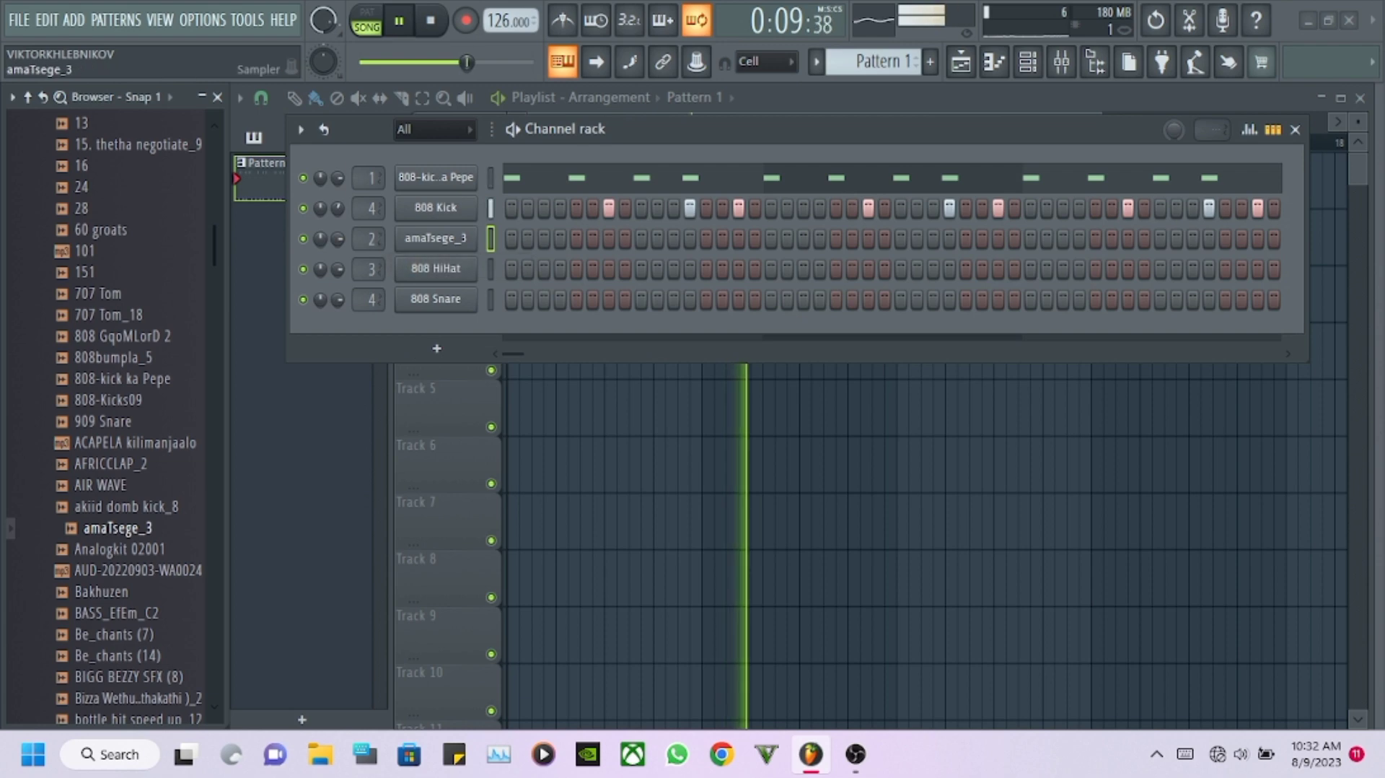
Load Fruity Reeverb 2 into the first effect slot of amaTsege_3's mixer track and lower its wet level.
click(436, 238)
drag(632, 299, 632, 288)
click(631, 320)
click(1024, 176)
mouse_move(1051, 198)
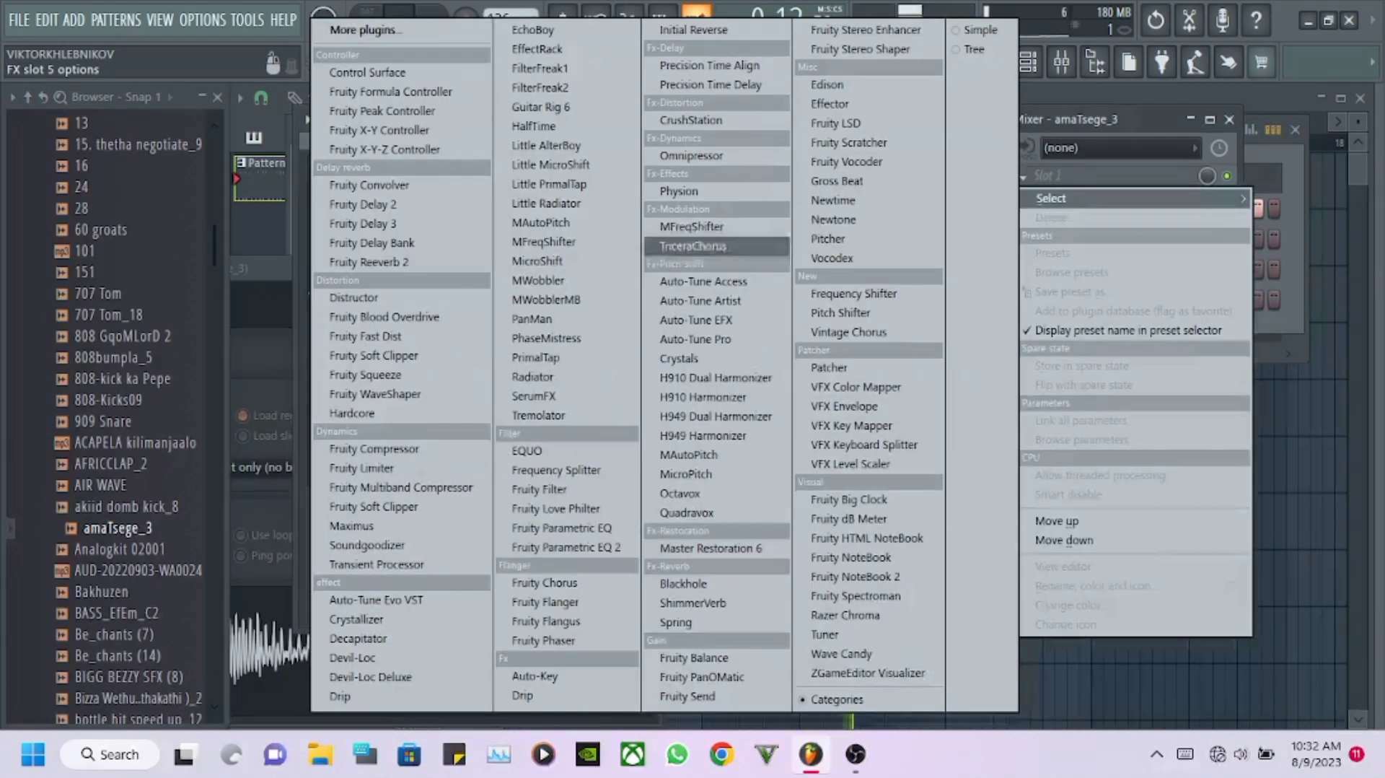
click(389, 263)
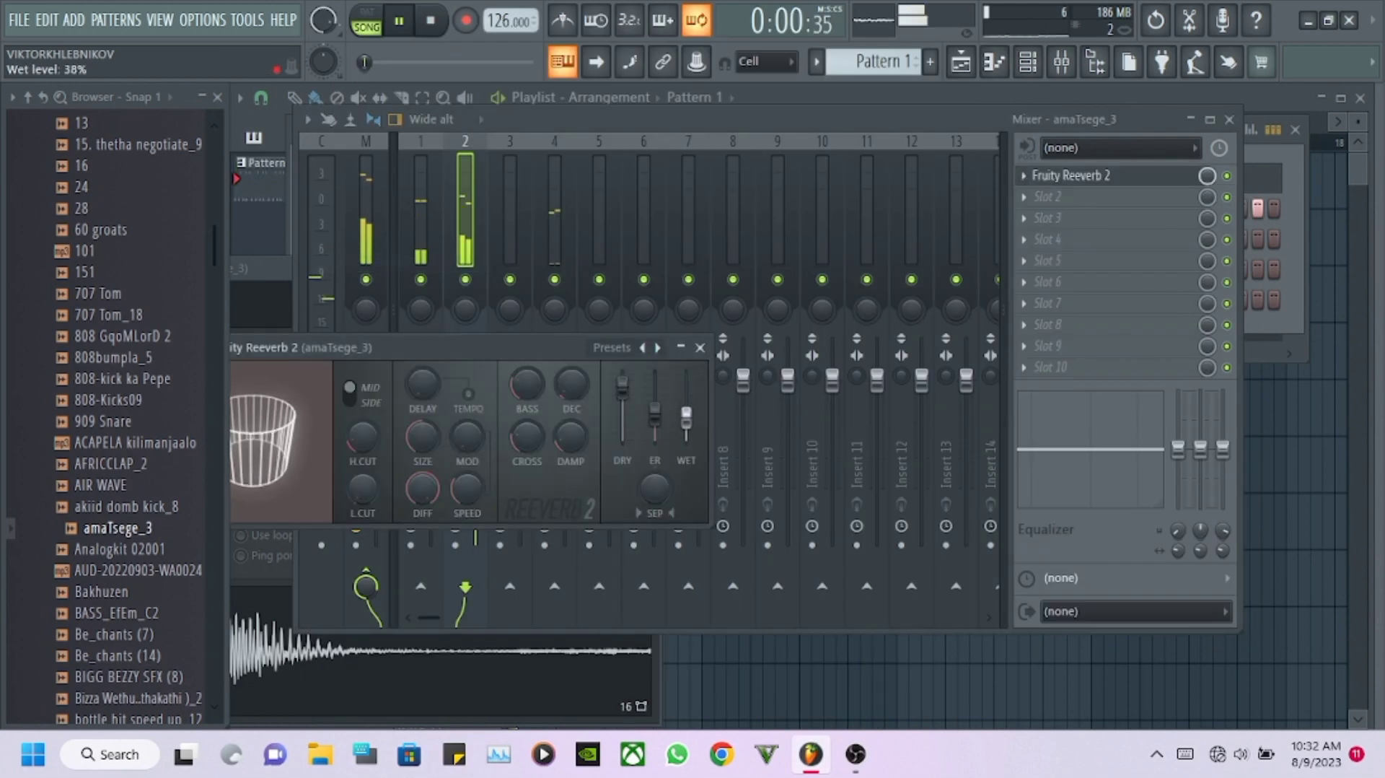
Enable looping in the channel rack and program looped amaTsege_3 hits on steps 3 and 11.
click(1027, 62)
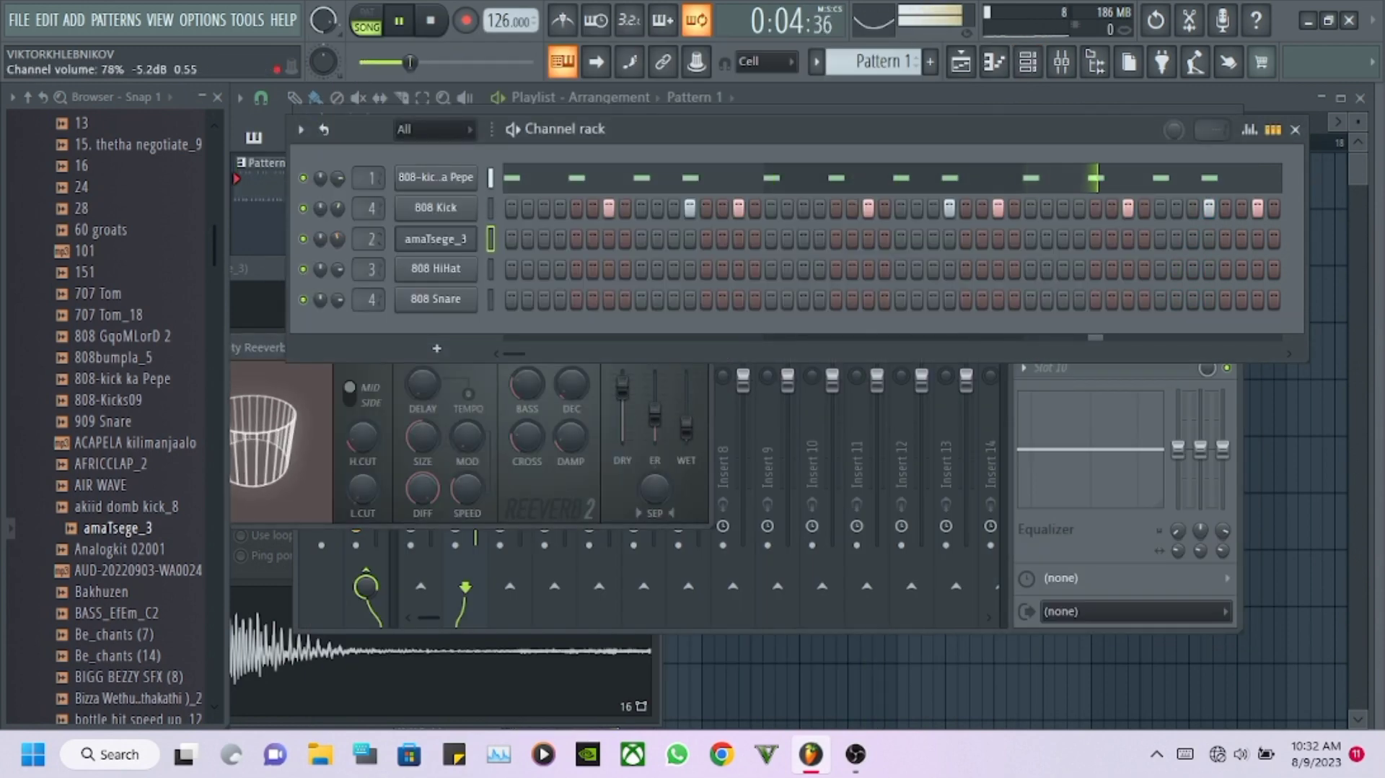
click(324, 130)
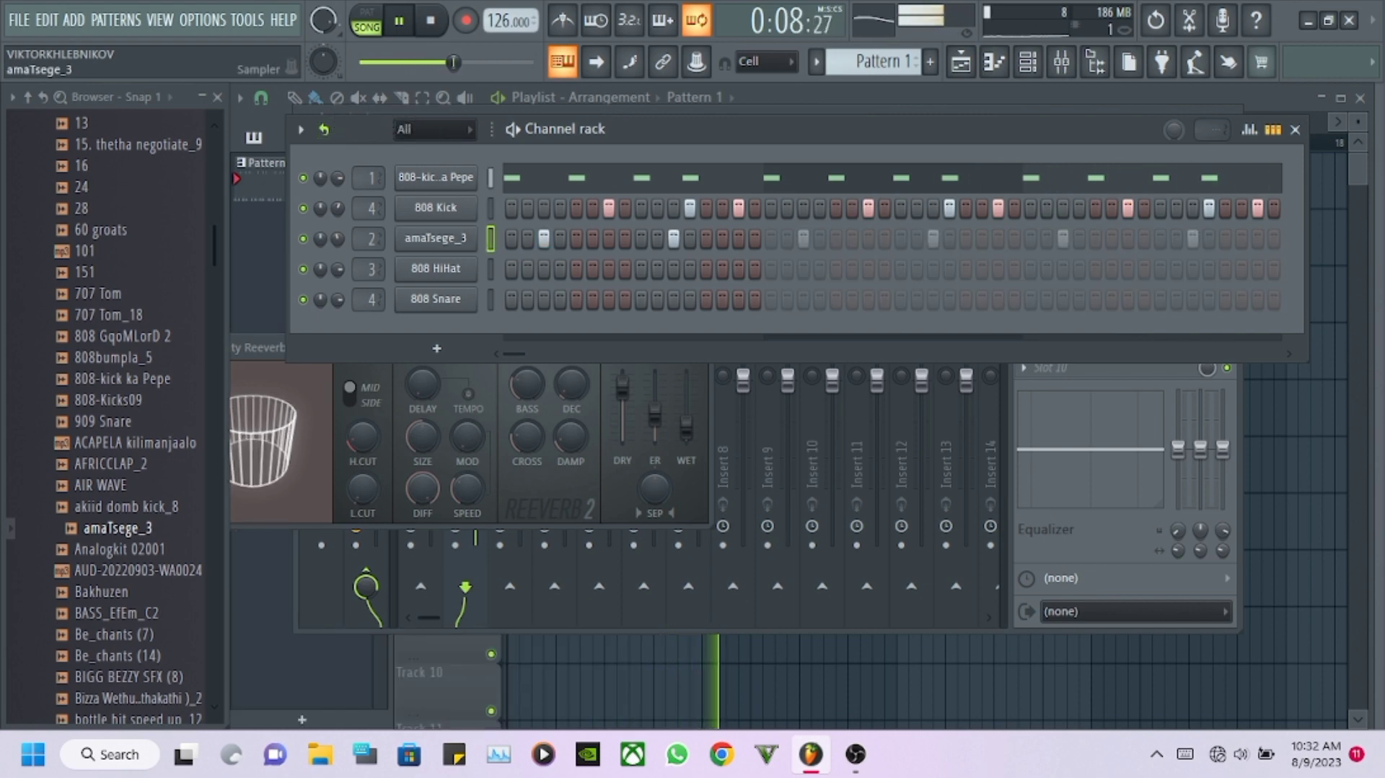
Add a fade-out to the amaTsege_3 sample, raise its pitch and set its time stretching mode to Auto.
click(436, 239)
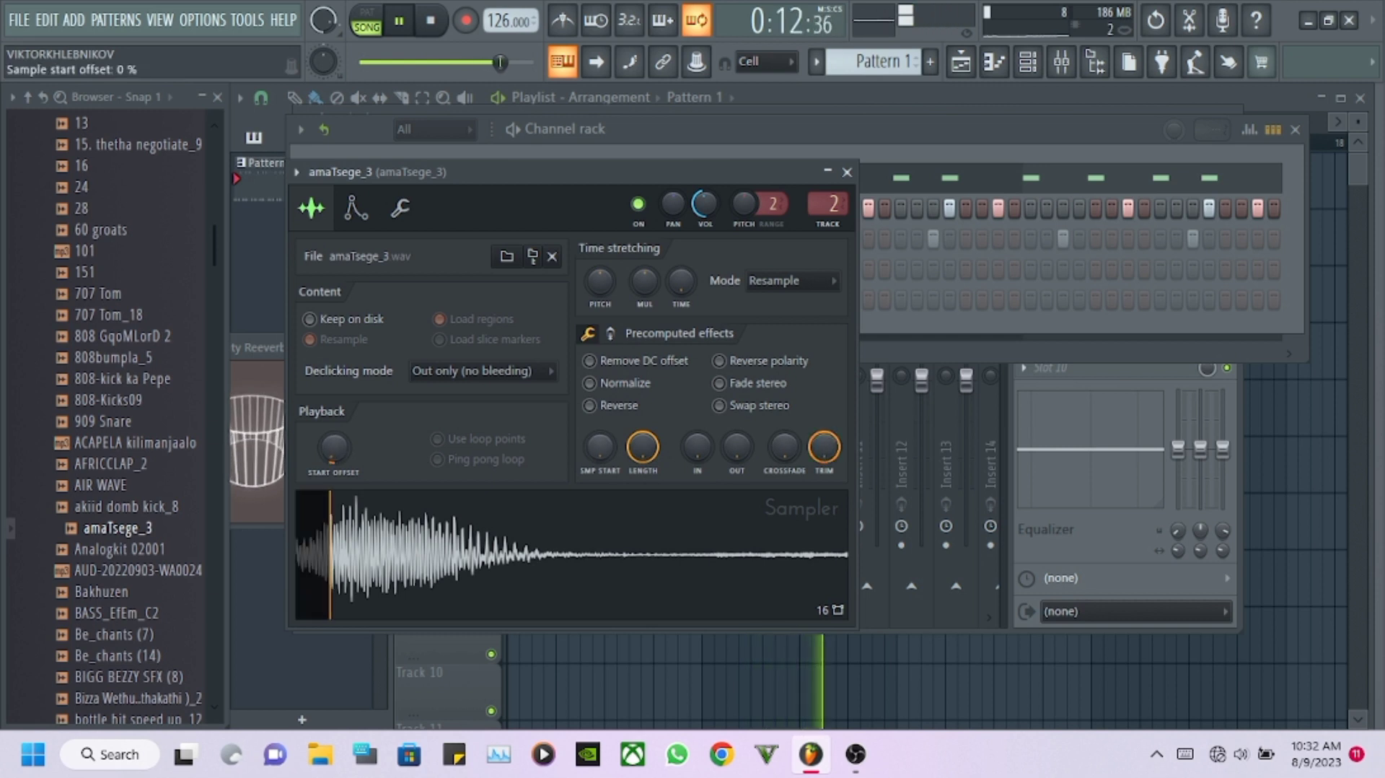
drag(736, 446, 736, 395)
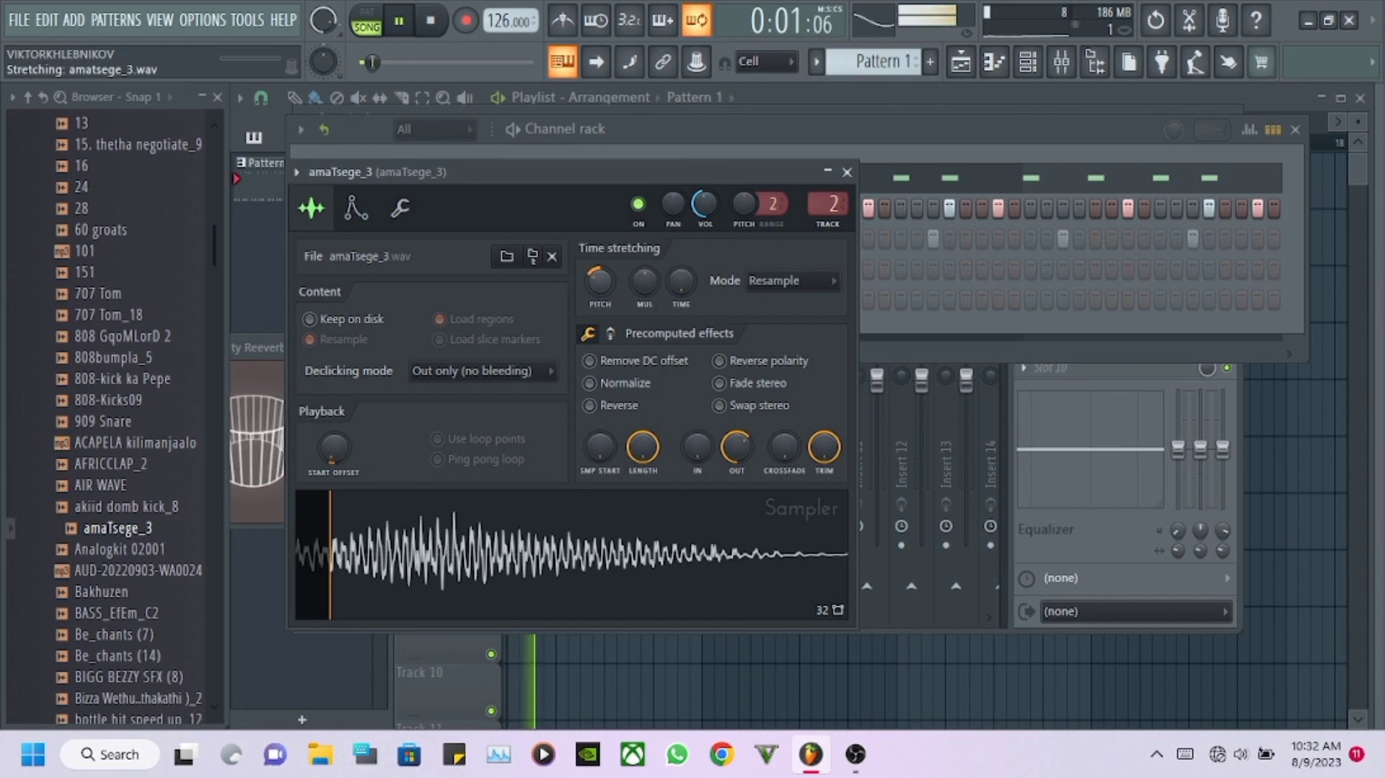
click(846, 171)
click(436, 238)
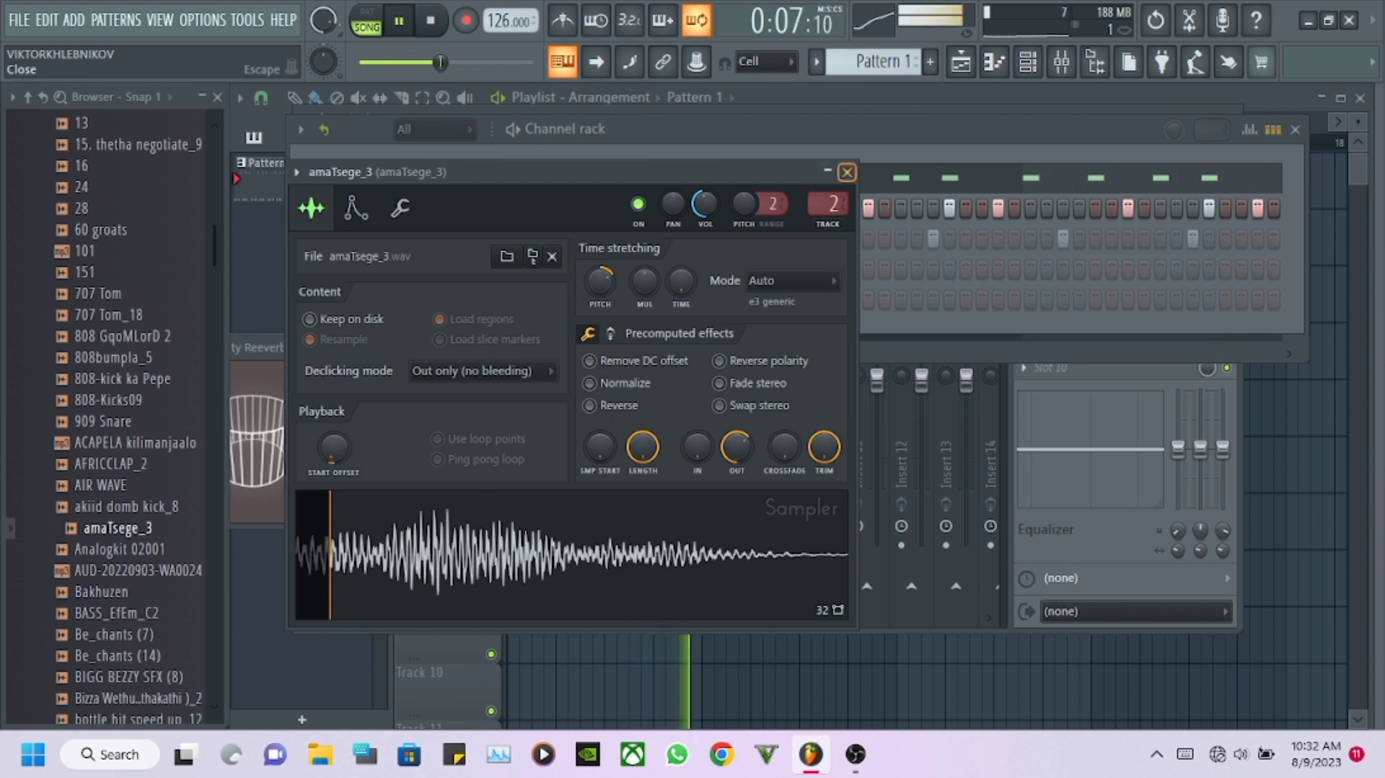
click(847, 172)
Clone the amaTsege_3 channel and fill every 2 steps of the clone.
right_click(404, 232)
click(512, 433)
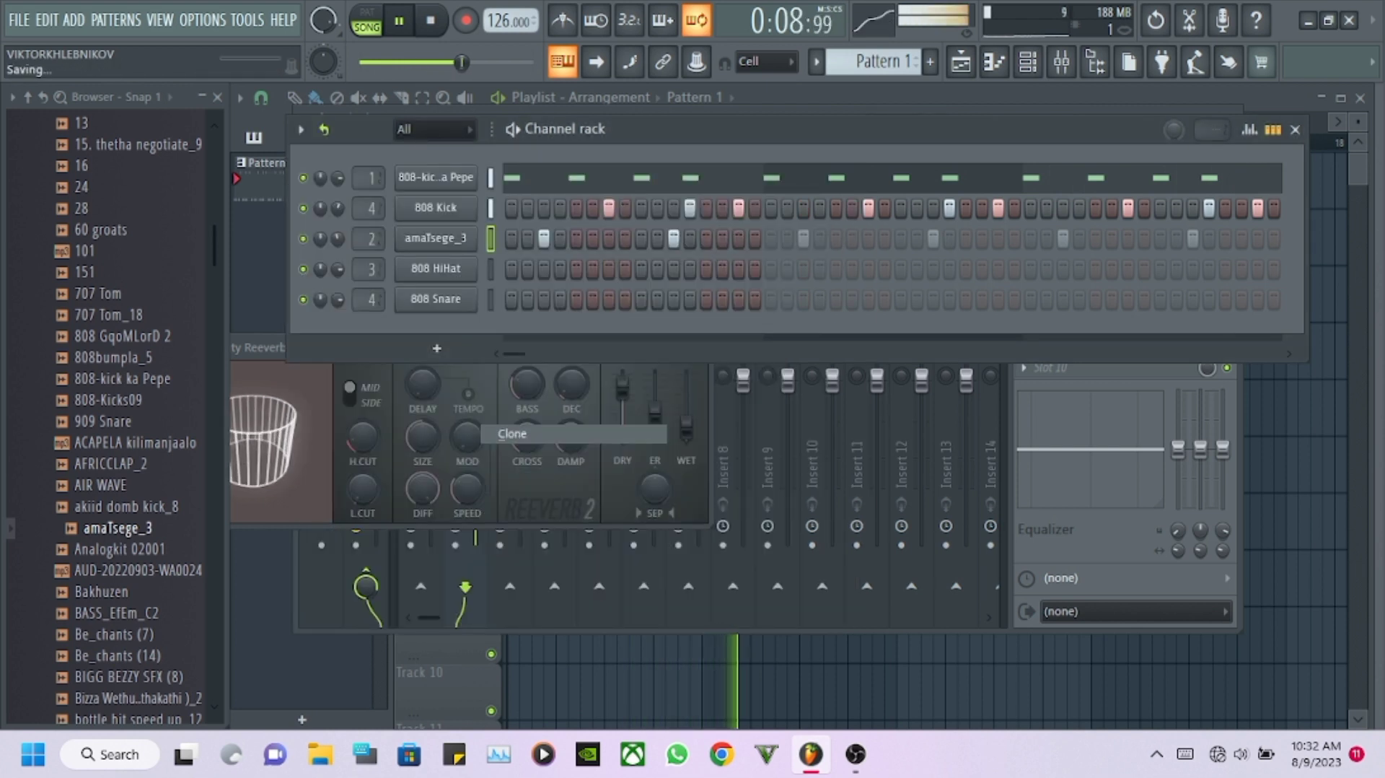
right_click(432, 268)
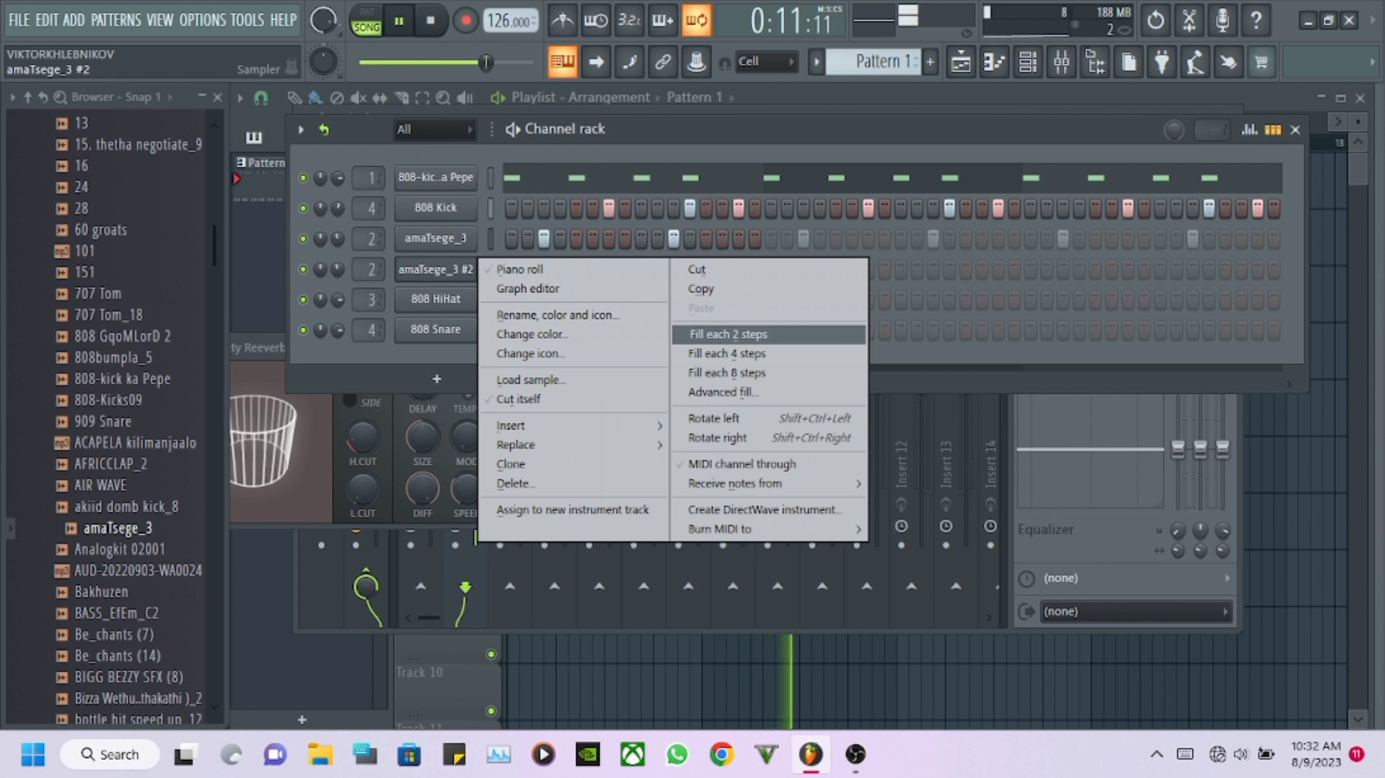
click(728, 334)
Set the time-stretching pitch shift of the amaTsege_3 #2 clone to -1200 cents.
click(435, 268)
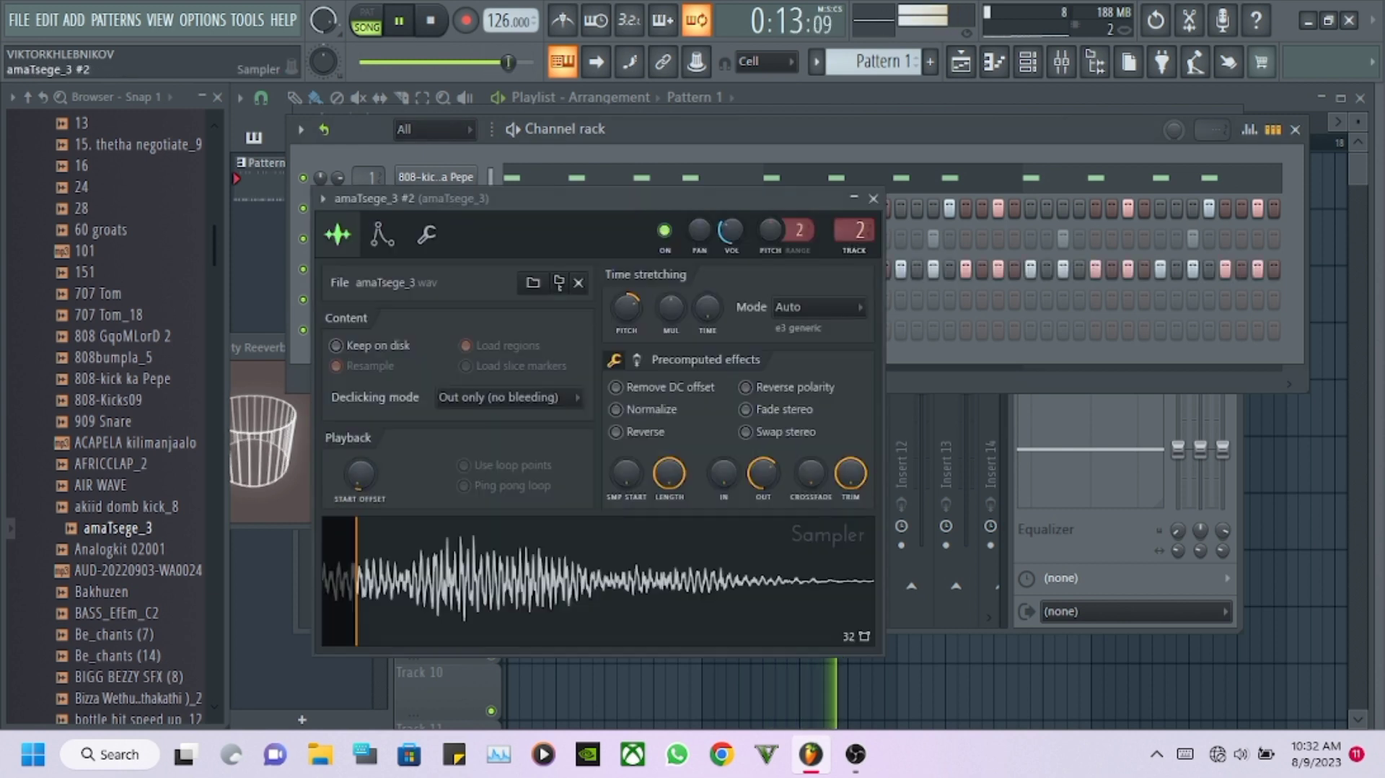
right_click(633, 308)
click(674, 317)
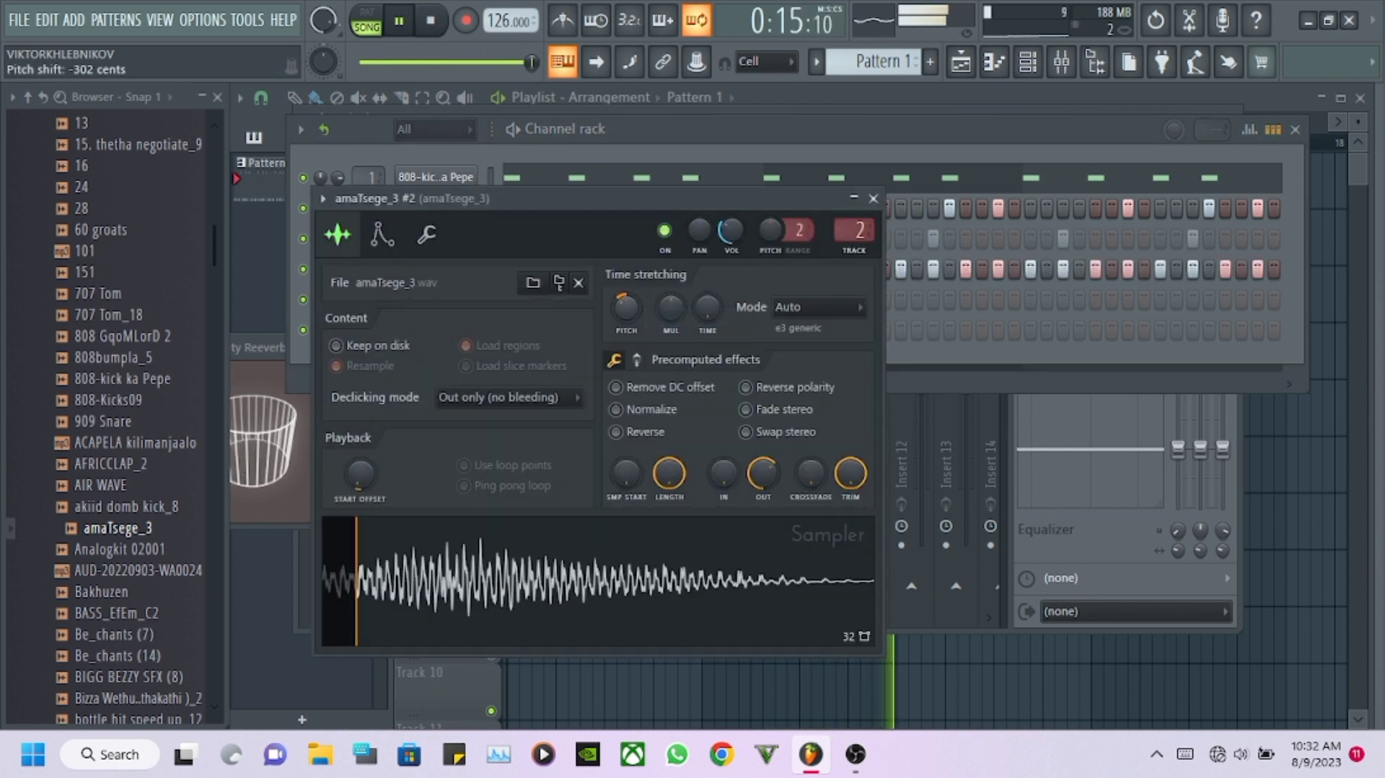
drag(626, 309, 625, 317)
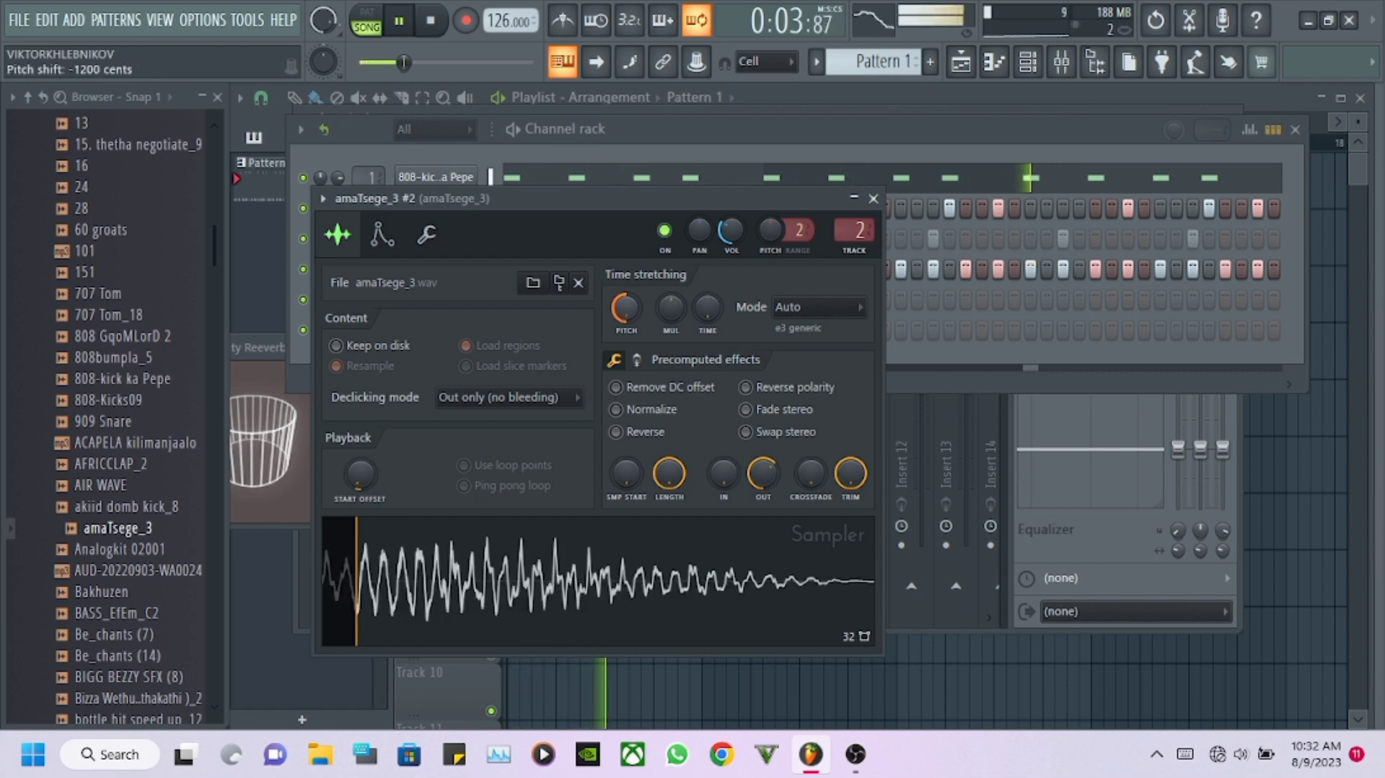
click(609, 153)
click(436, 269)
Lower the time-stretching pitch of the original amaTsege_3 channel's sample.
click(435, 239)
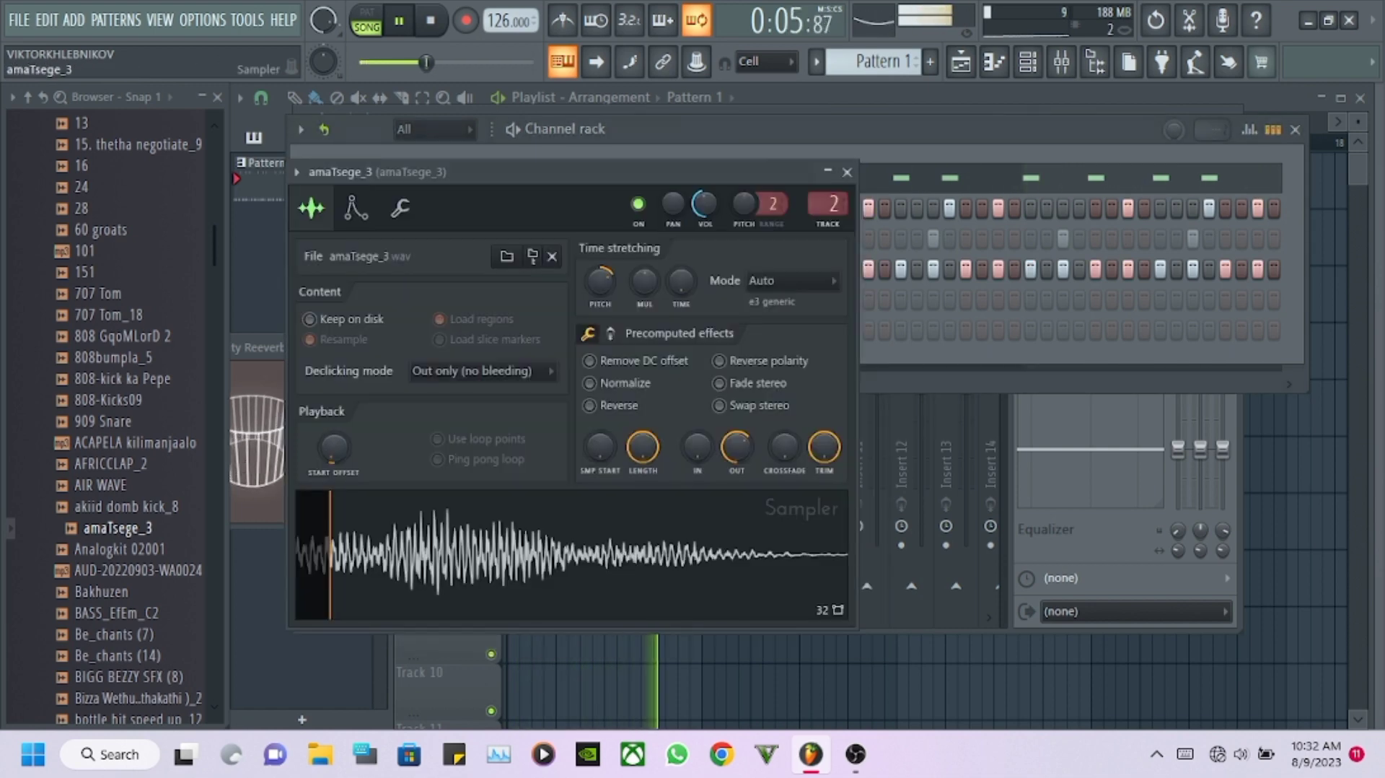
drag(599, 281, 599, 299)
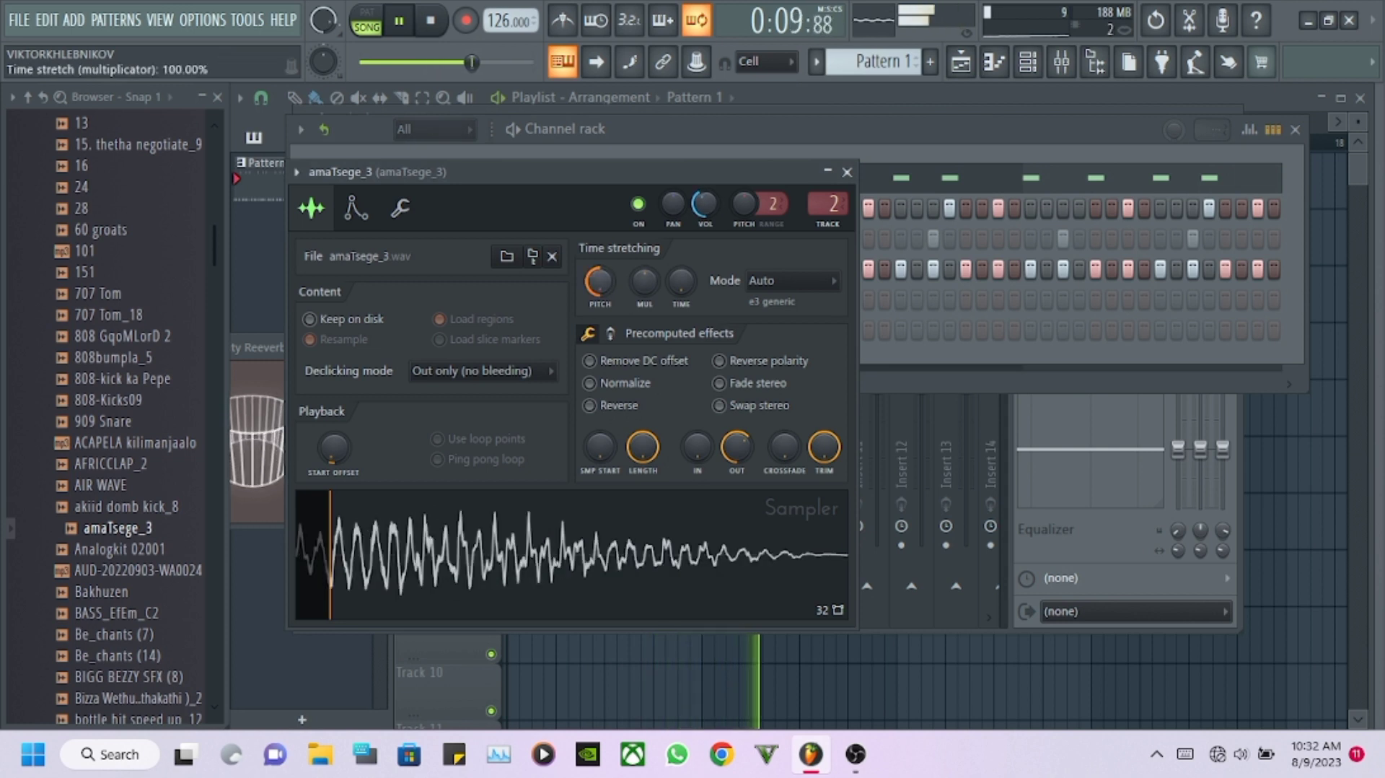
drag(699, 235, 695, 265)
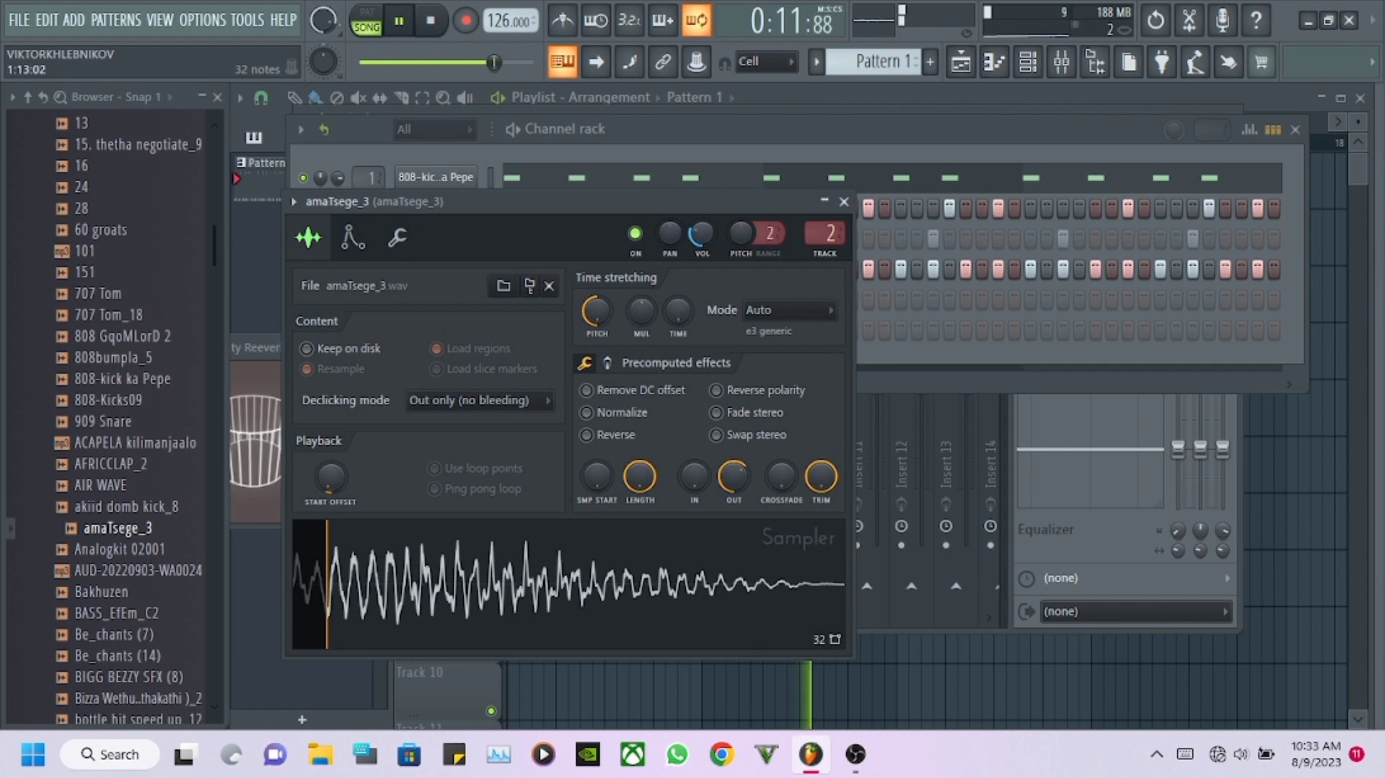
click(698, 154)
Browse the DOMBS PACKS samples and add 707 Tom as a new channel directly below 808 Kick.
scroll(132, 463, down, 8)
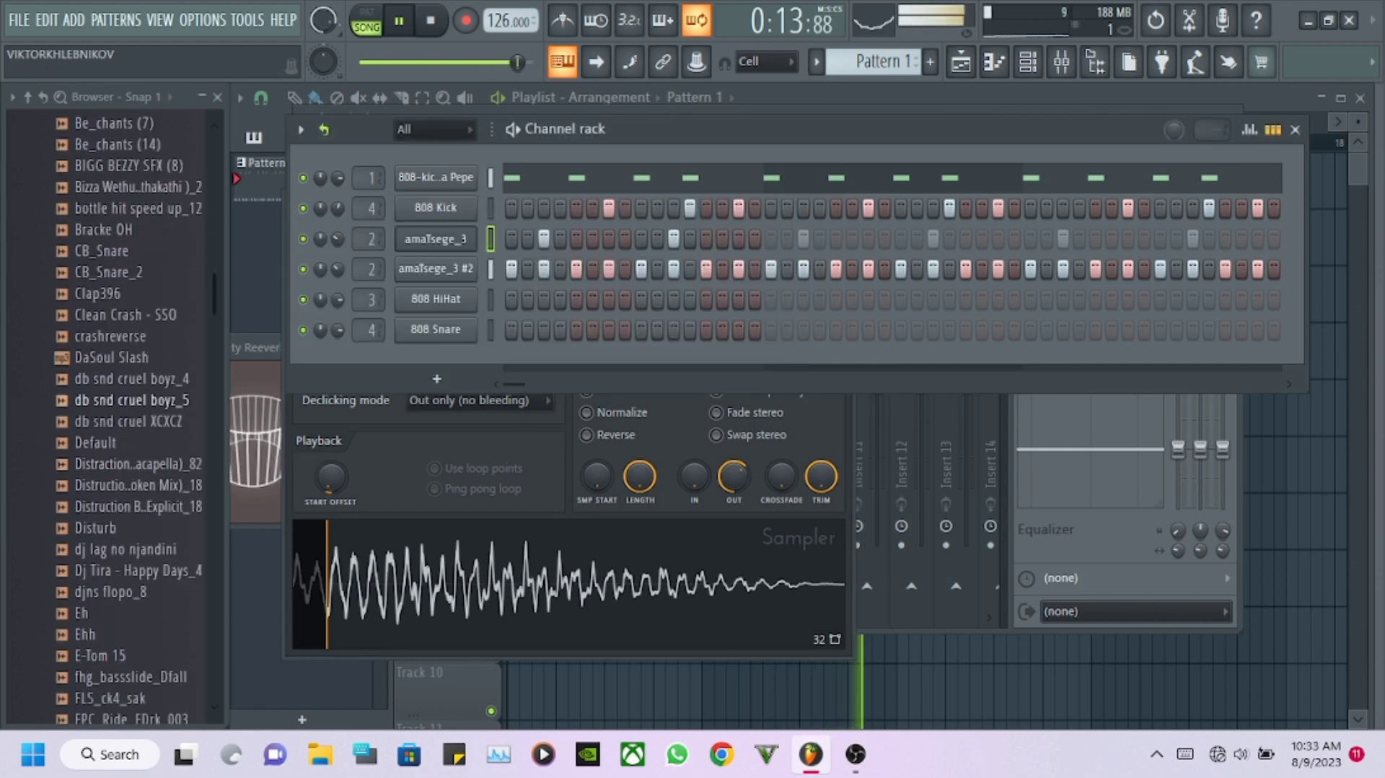
scroll(108, 411, up, 10)
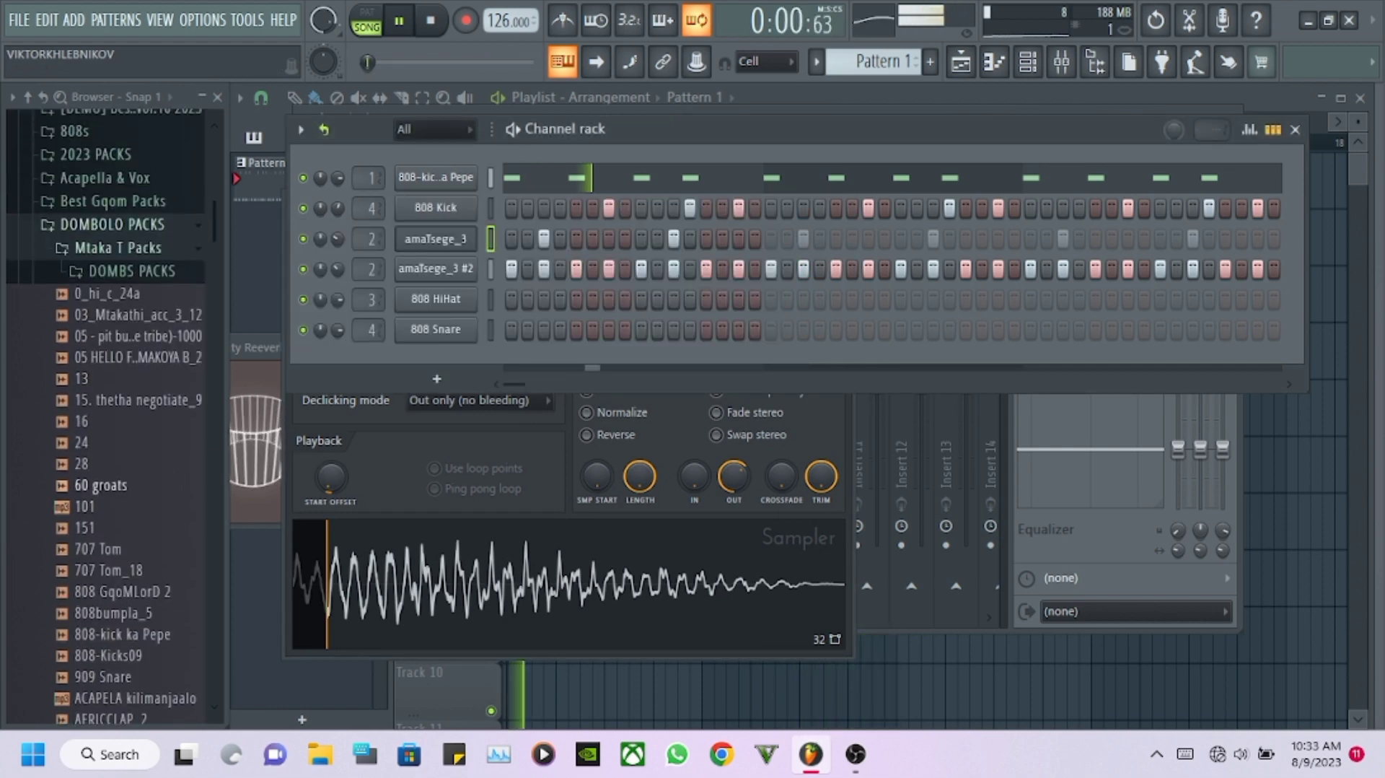
drag(98, 549, 433, 242)
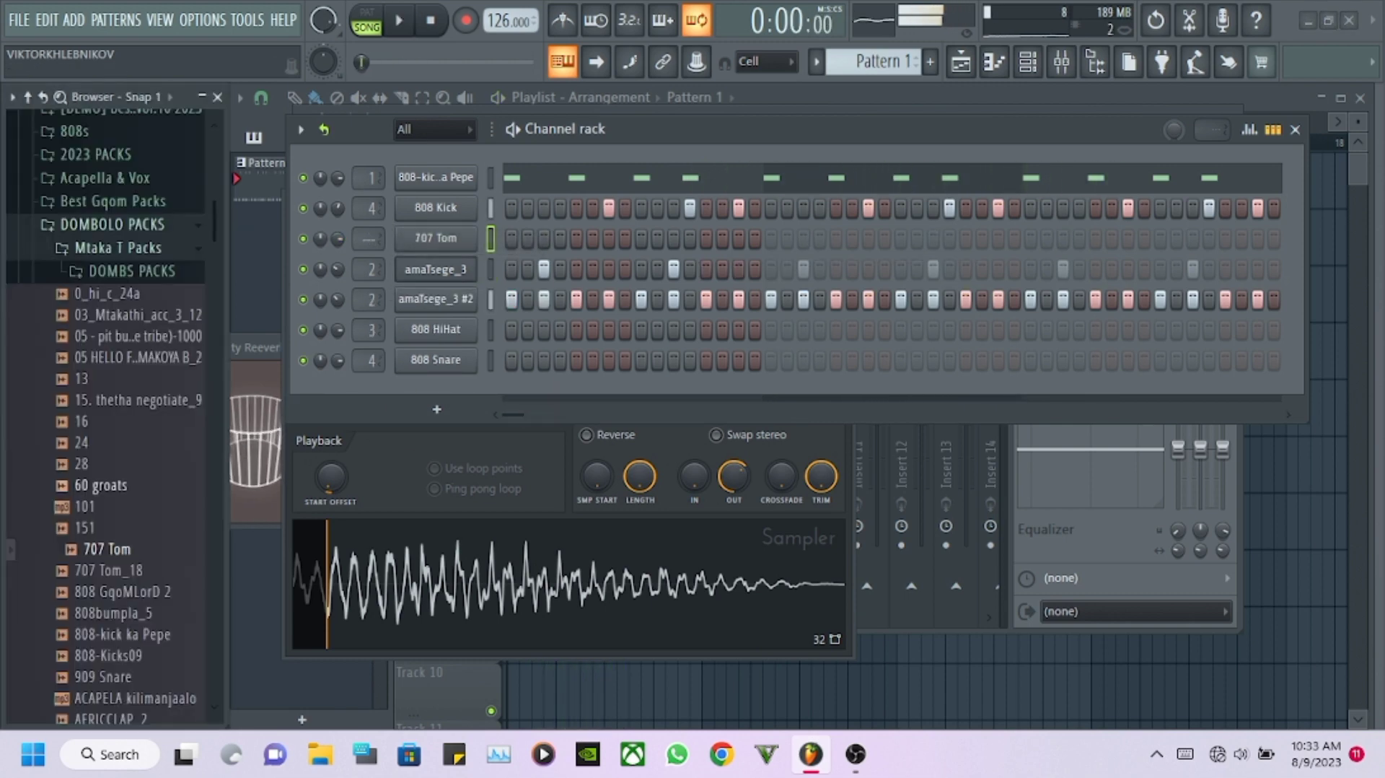
Adjust the quick fade out and length of the 808-kick ka Pepe channel's sample.
click(436, 177)
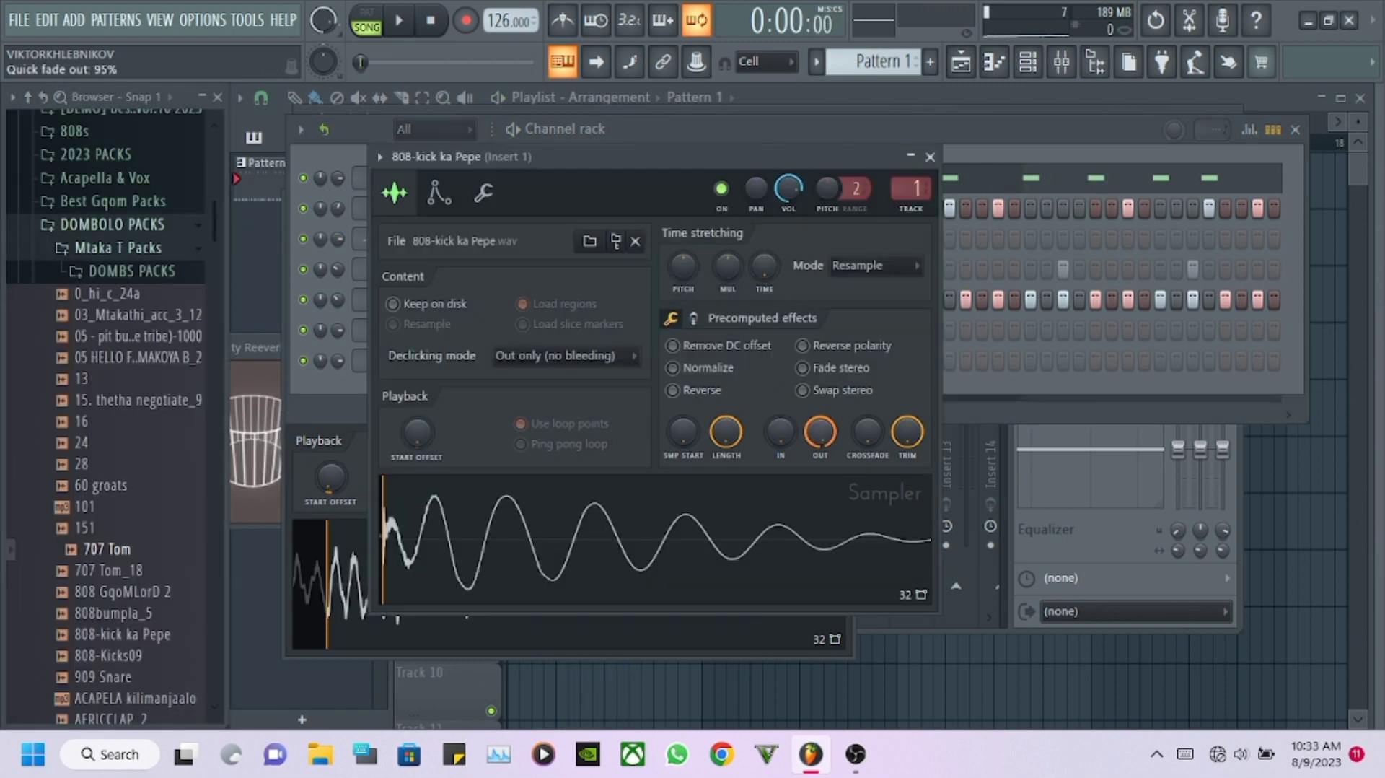
drag(820, 431, 820, 422)
click(725, 431)
click(563, 129)
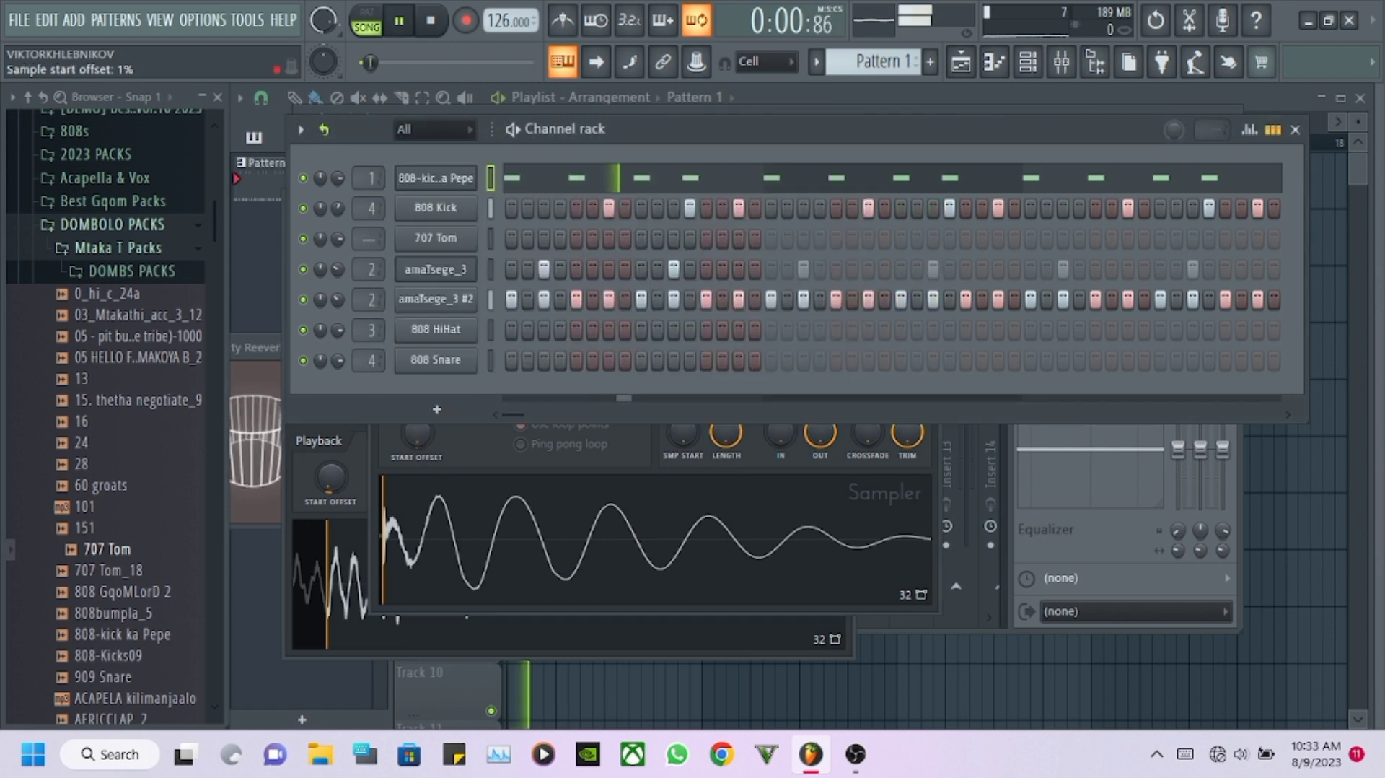
click(436, 178)
click(435, 268)
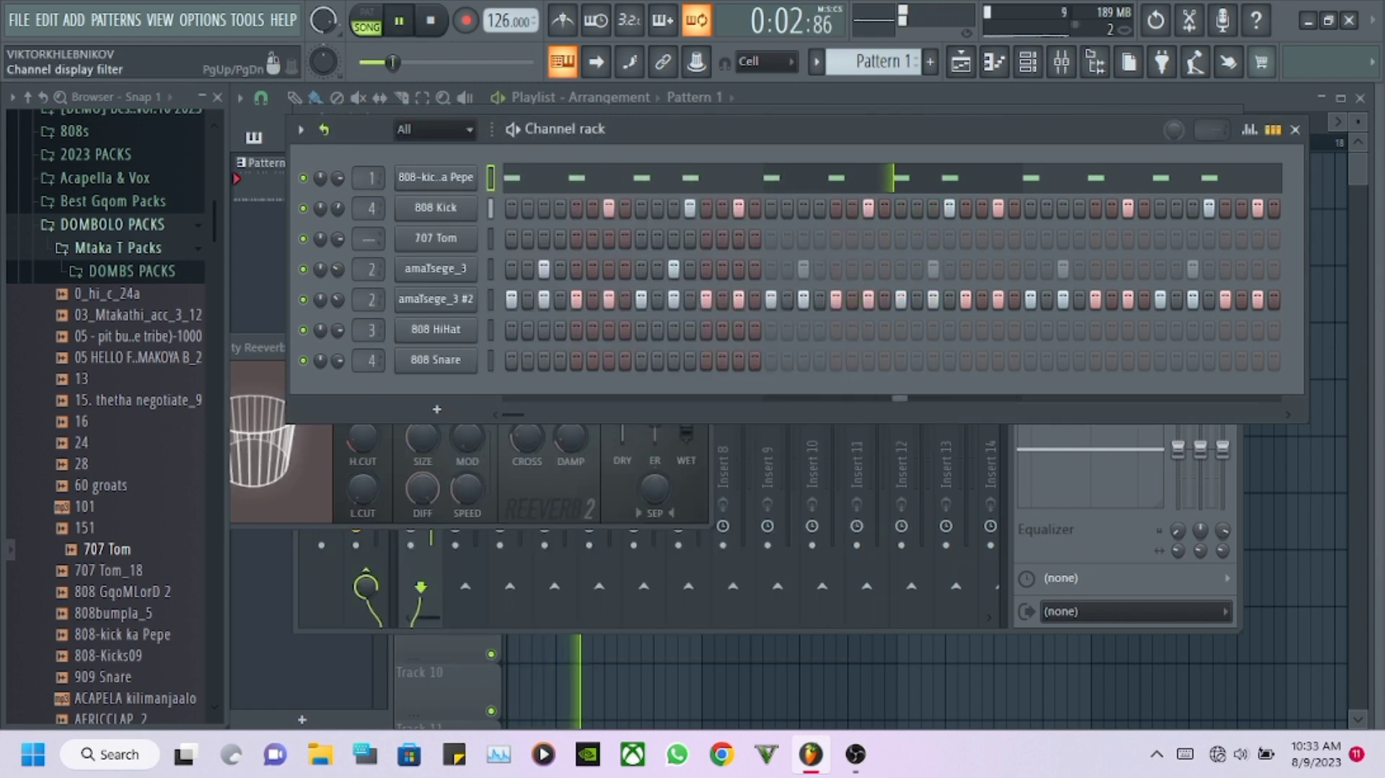
Load Fruity Blood Overdrive into the first effect slot of the 808-kick ka Pepe mixer track.
click(435, 177)
click(911, 208)
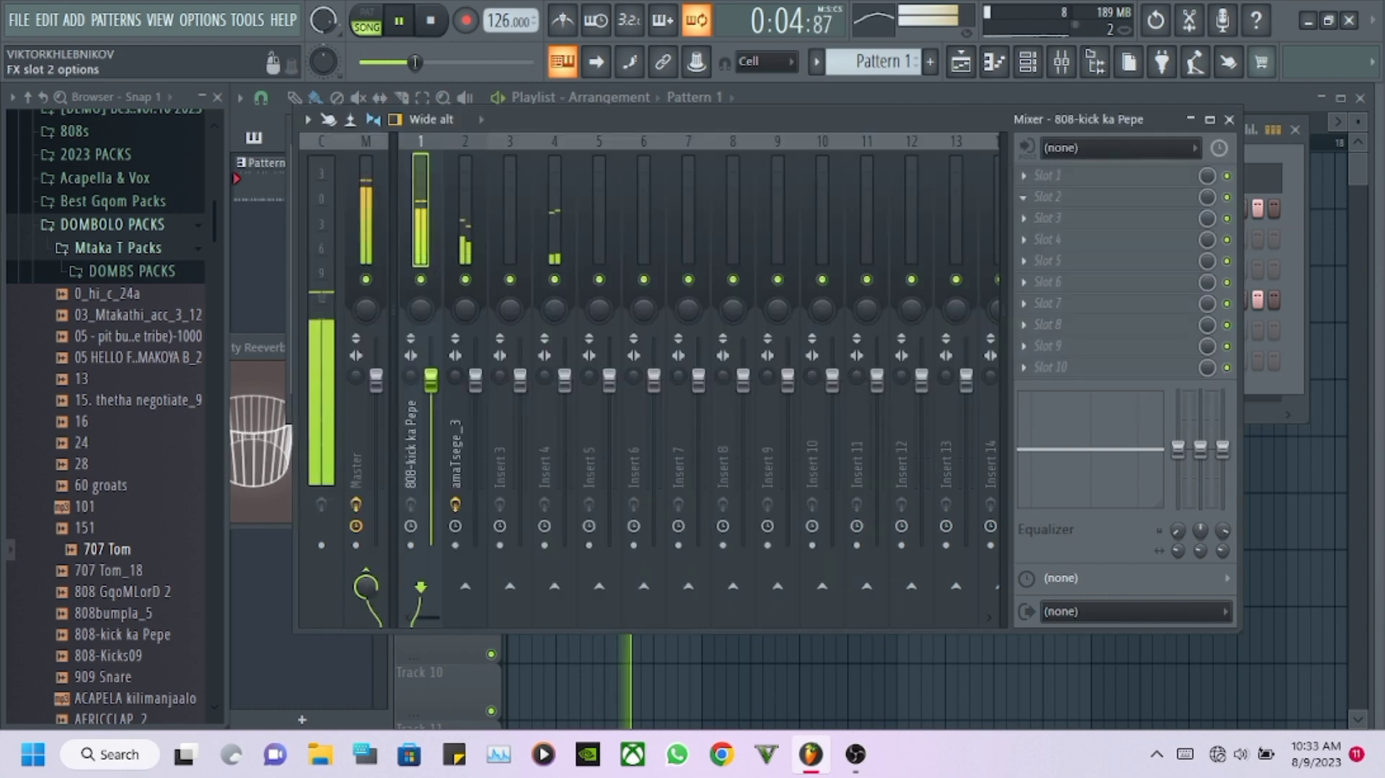
click(1024, 176)
mouse_move(1051, 198)
click(393, 317)
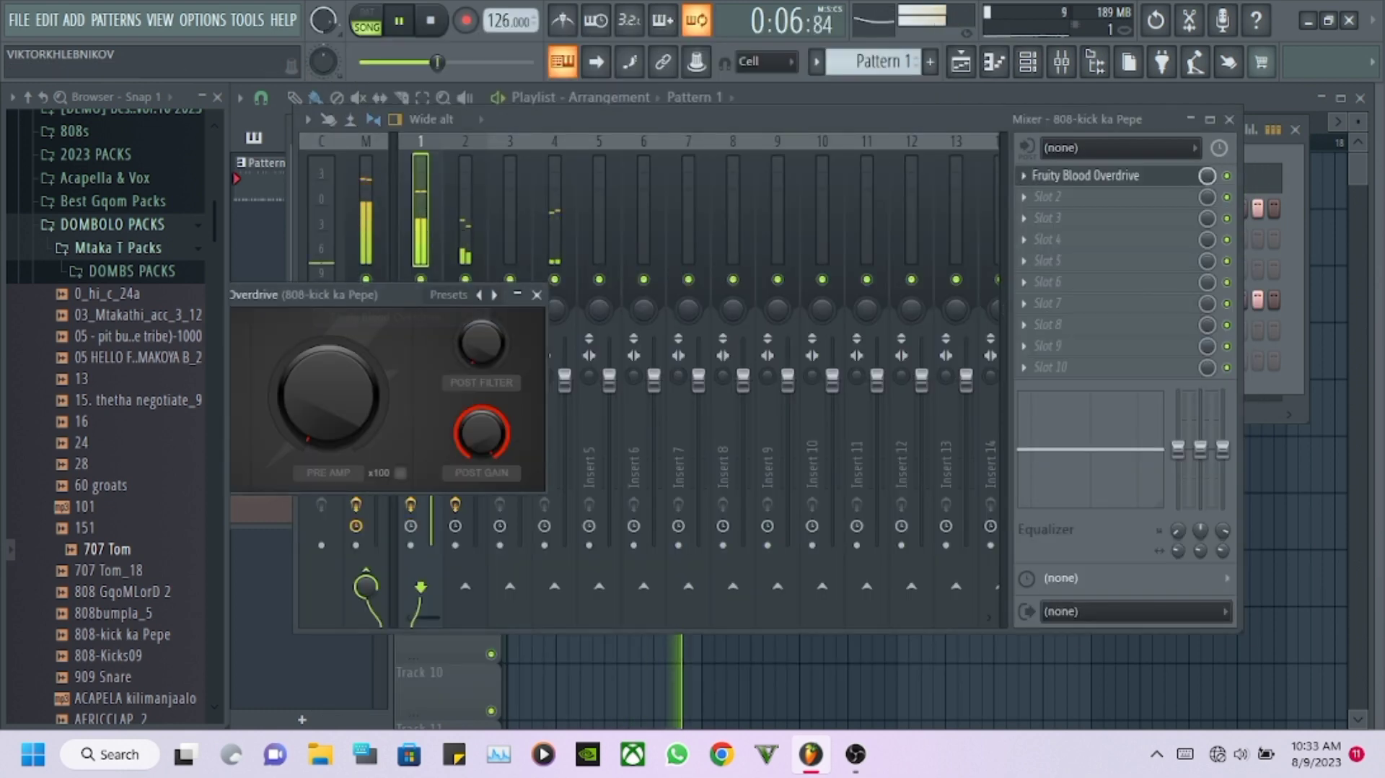
click(1027, 62)
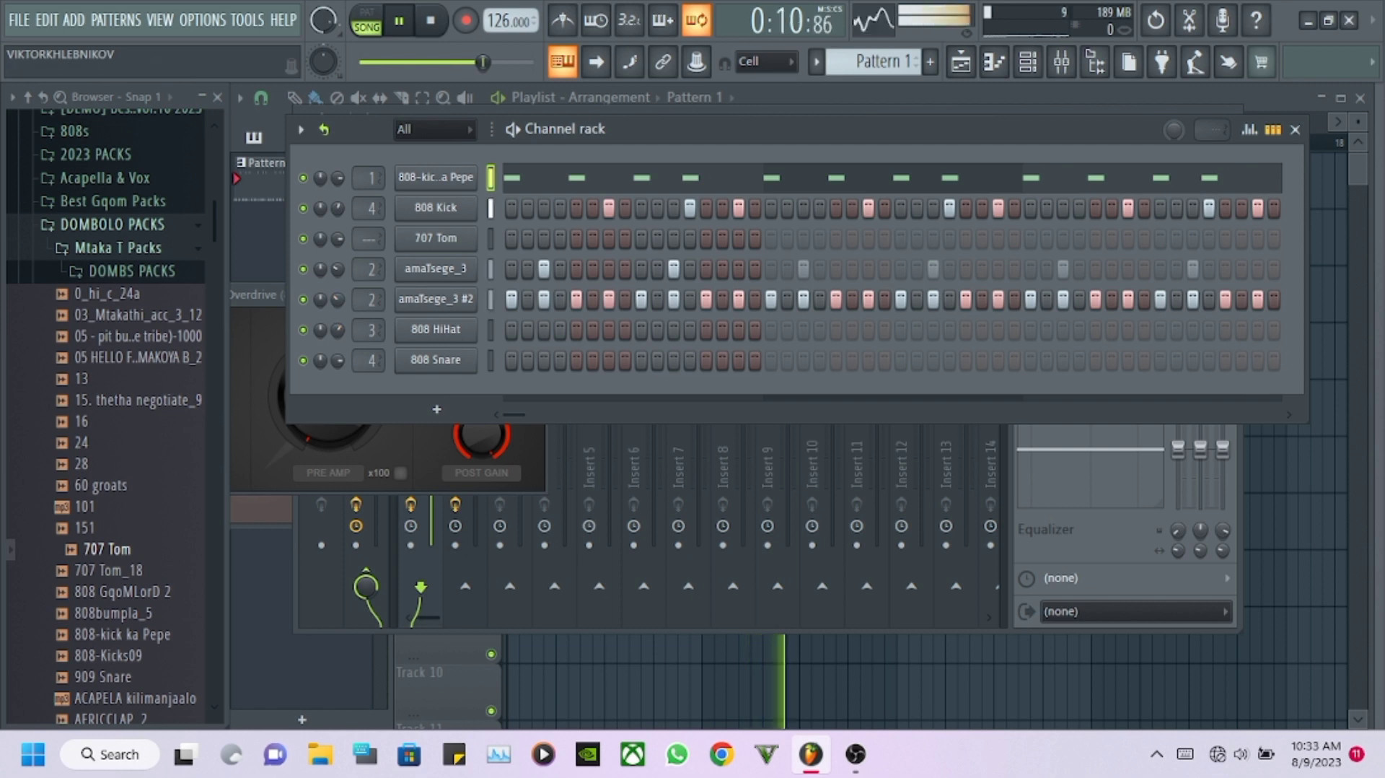
Replace the 707 Tom channel's sample with 707 Tom_18 and give it the 808 Kick's step pattern.
drag(115, 570, 436, 238)
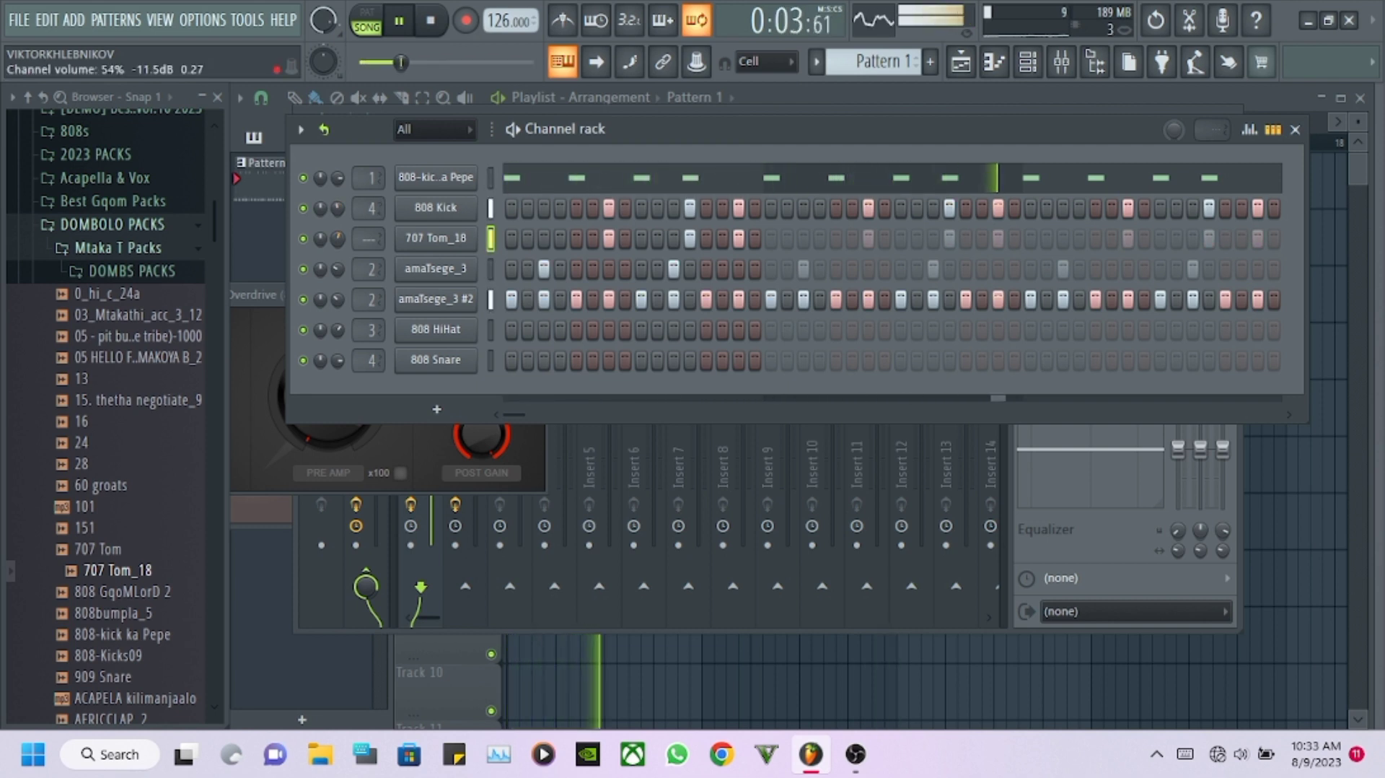
scroll(116, 336, down, 3)
scroll(115, 336, up, 3)
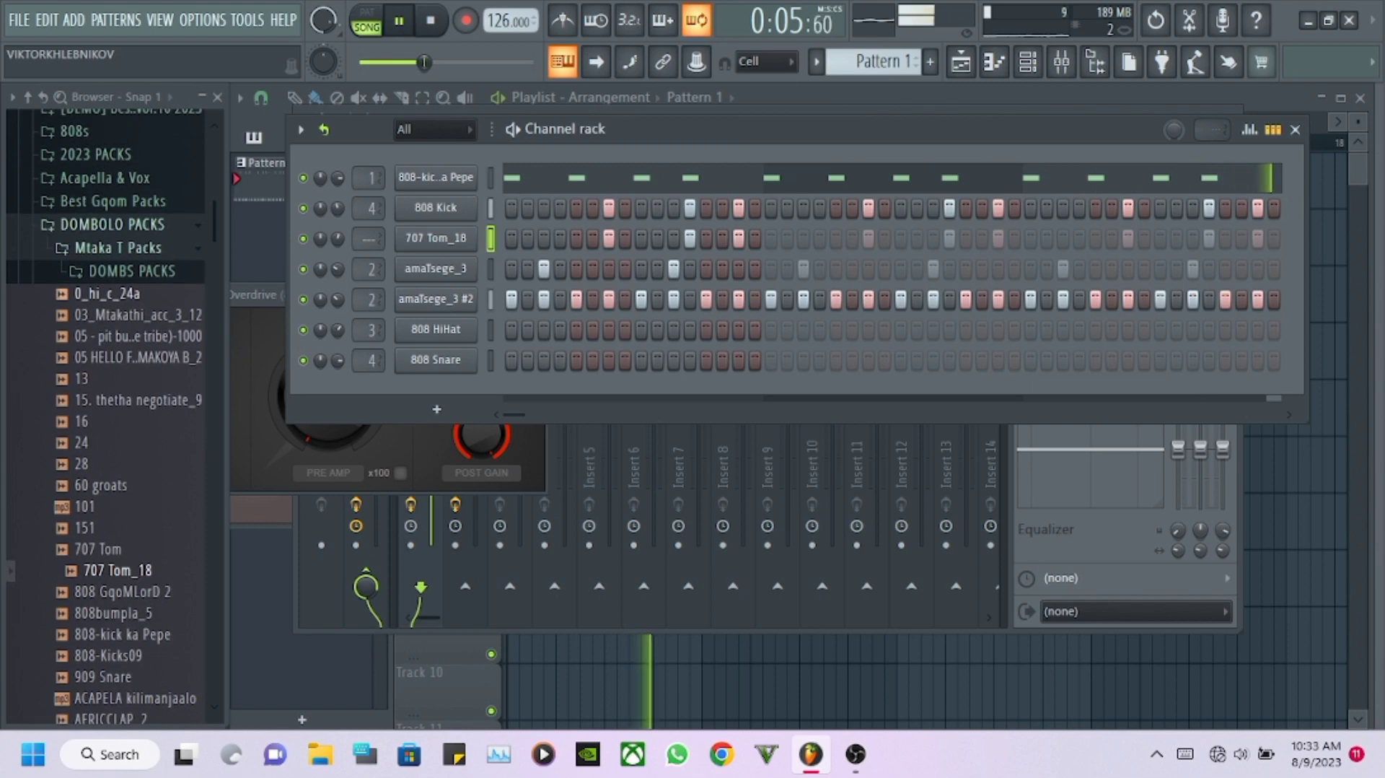
Browse the pack samples and add GIT(SY_Tom) as a new channel directly below 808 Kick.
click(115, 294)
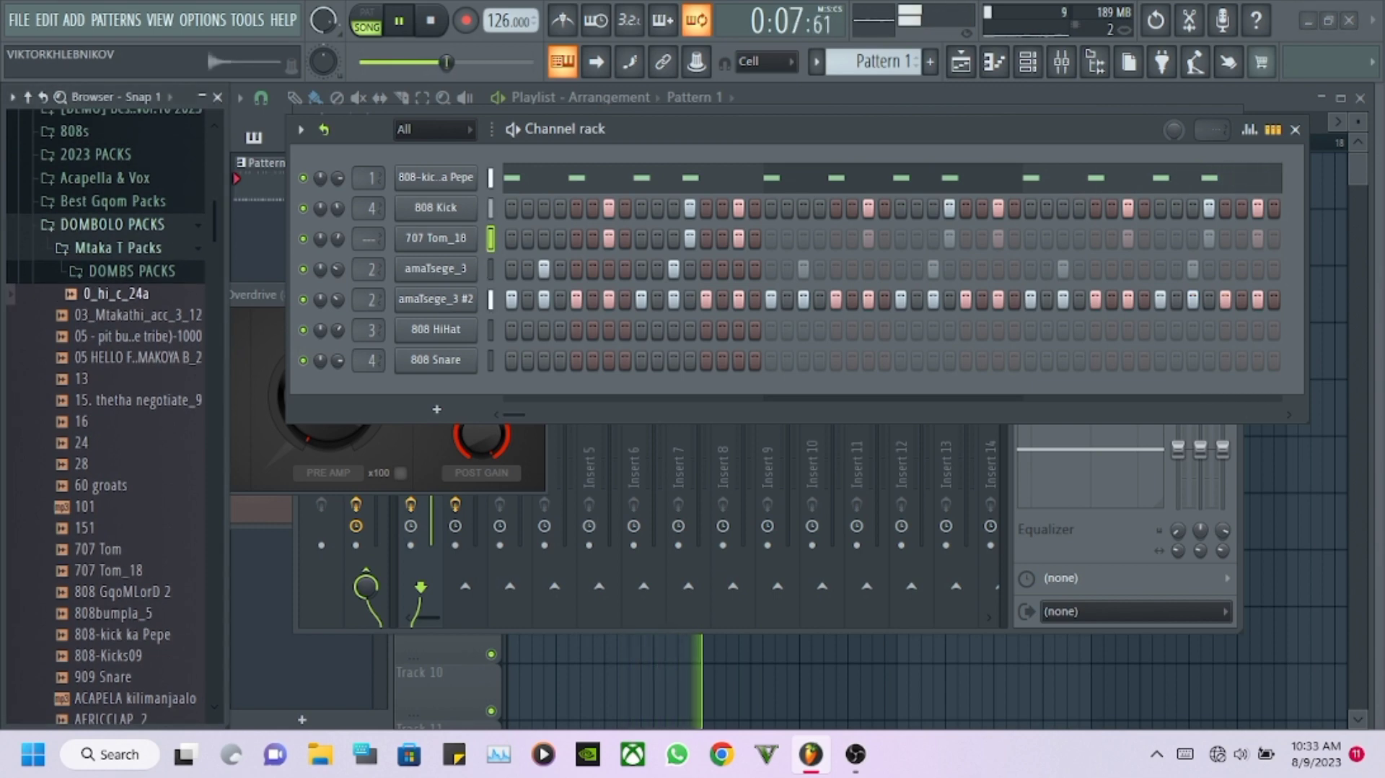
scroll(108, 414, down, 15)
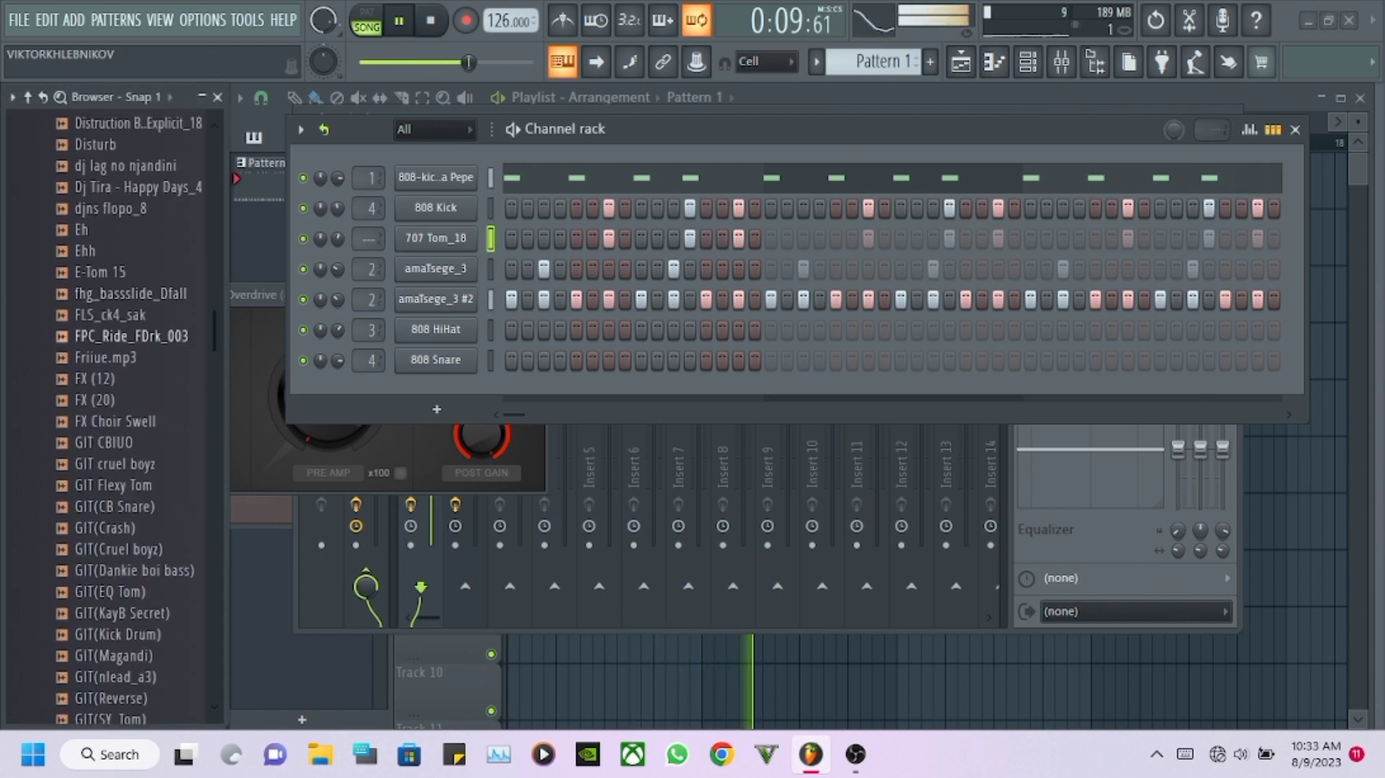
scroll(115, 415, down, 6)
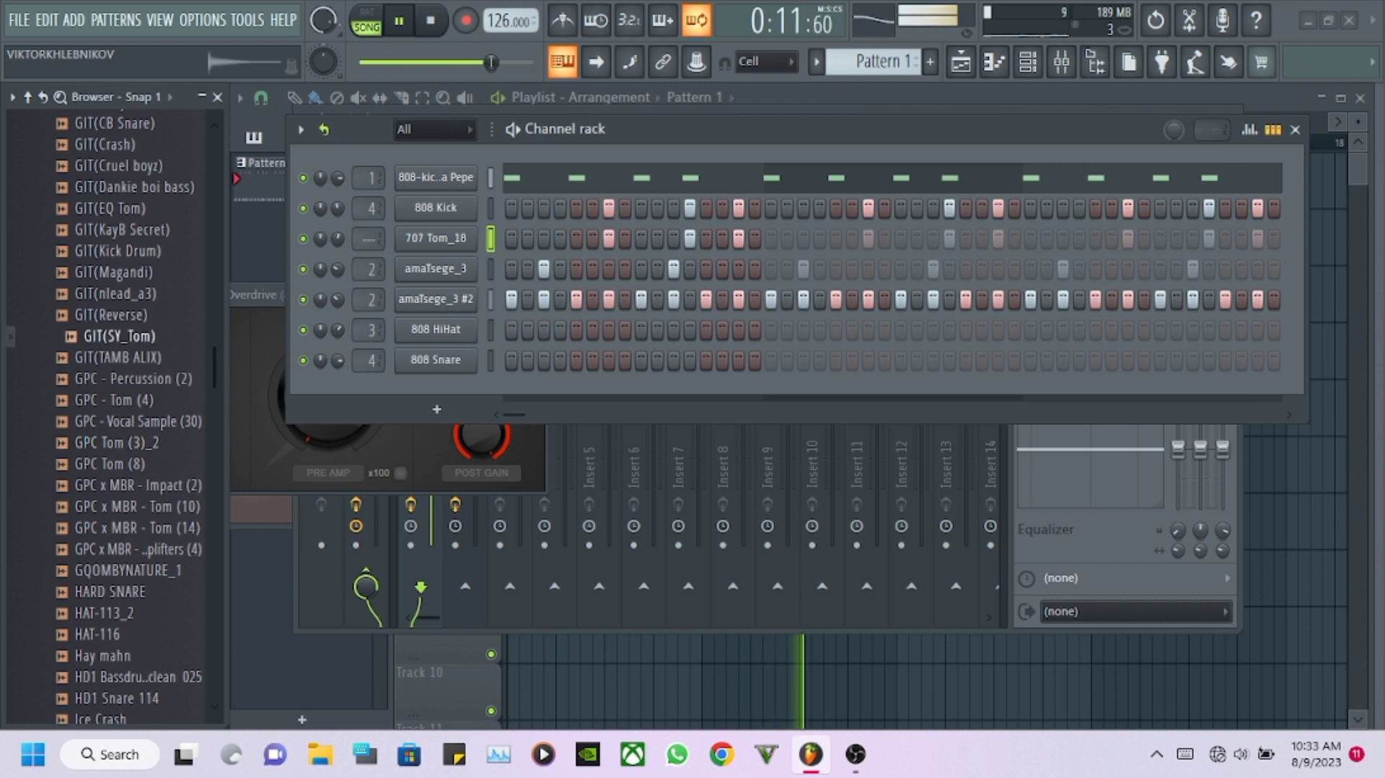
drag(112, 336, 440, 249)
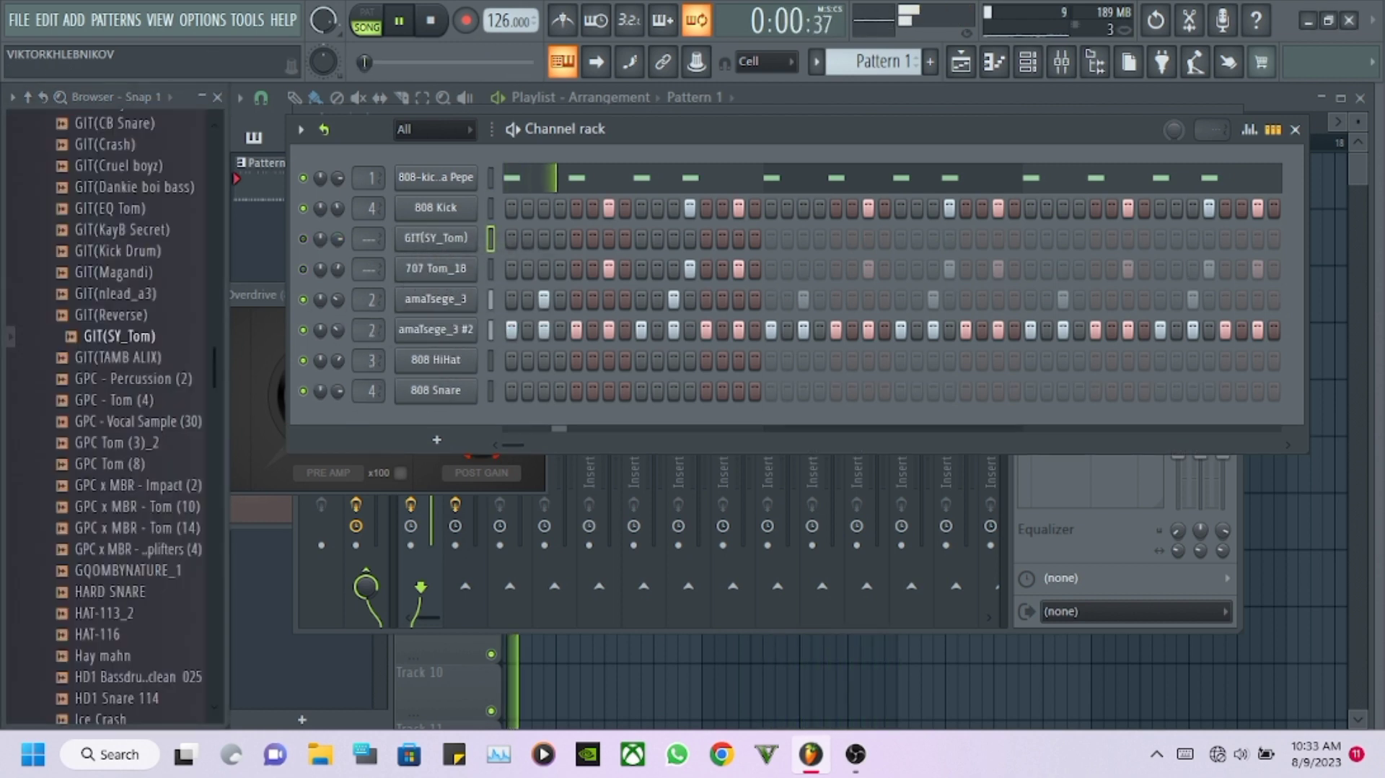
Copy the 808 Kick's step pattern into the GIT(SY_Tom) channel and unmute that channel.
right_click(436, 209)
click(702, 227)
right_click(436, 239)
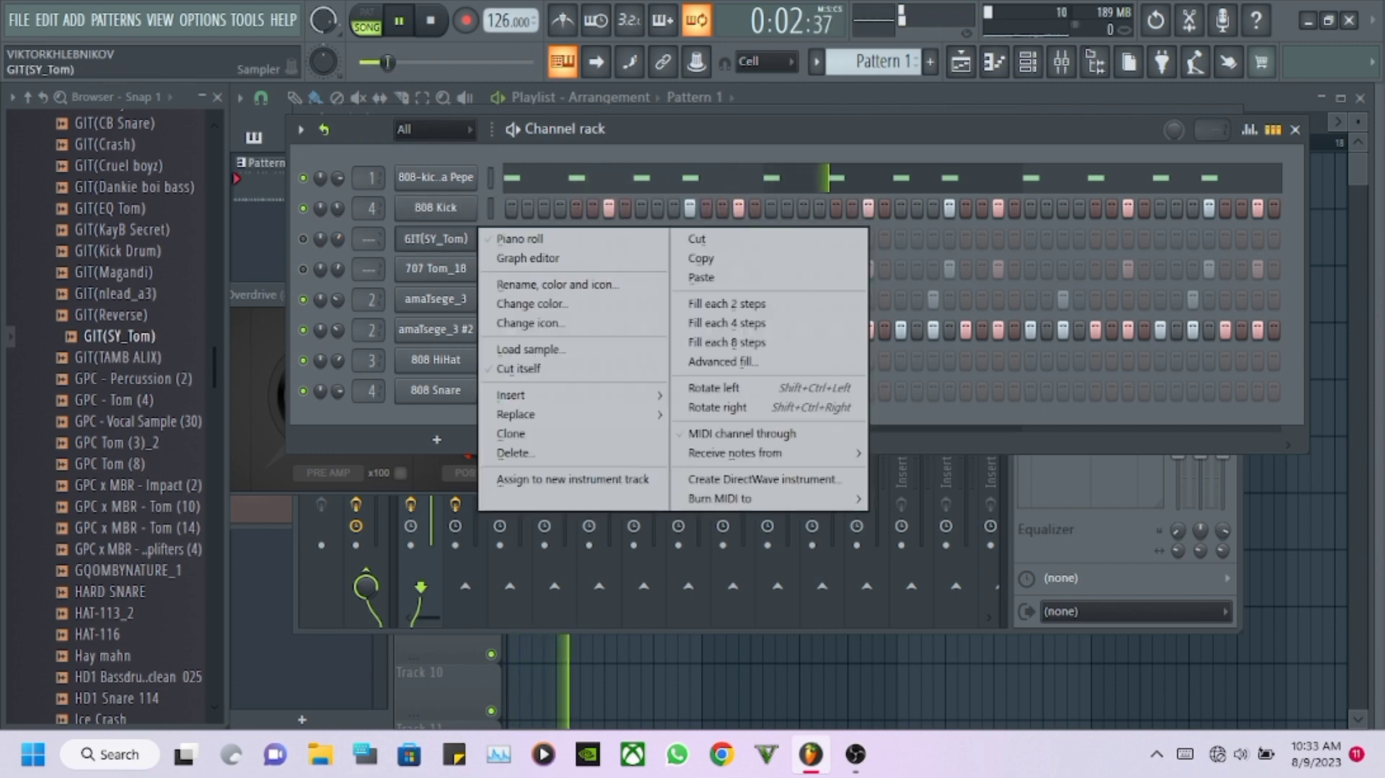
click(701, 277)
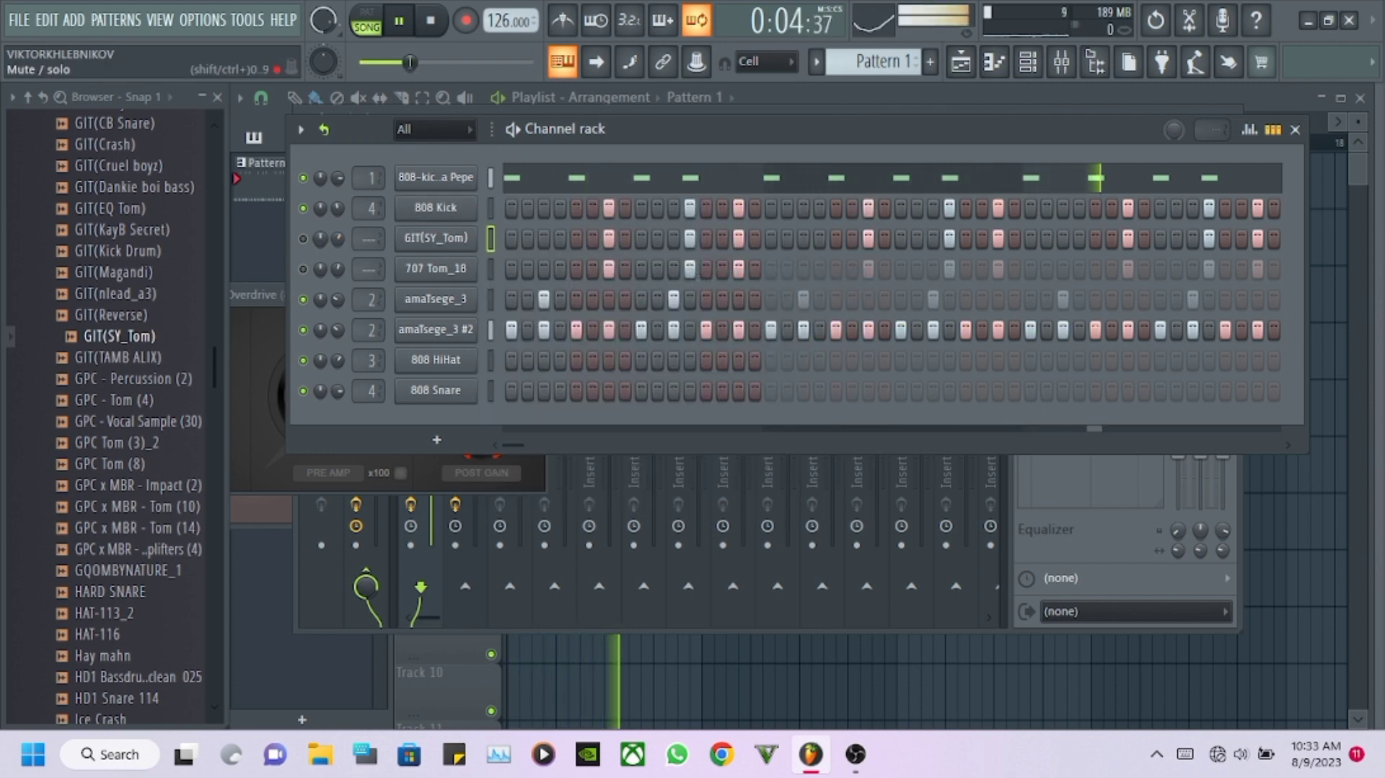
right_click(398, 228)
click(433, 238)
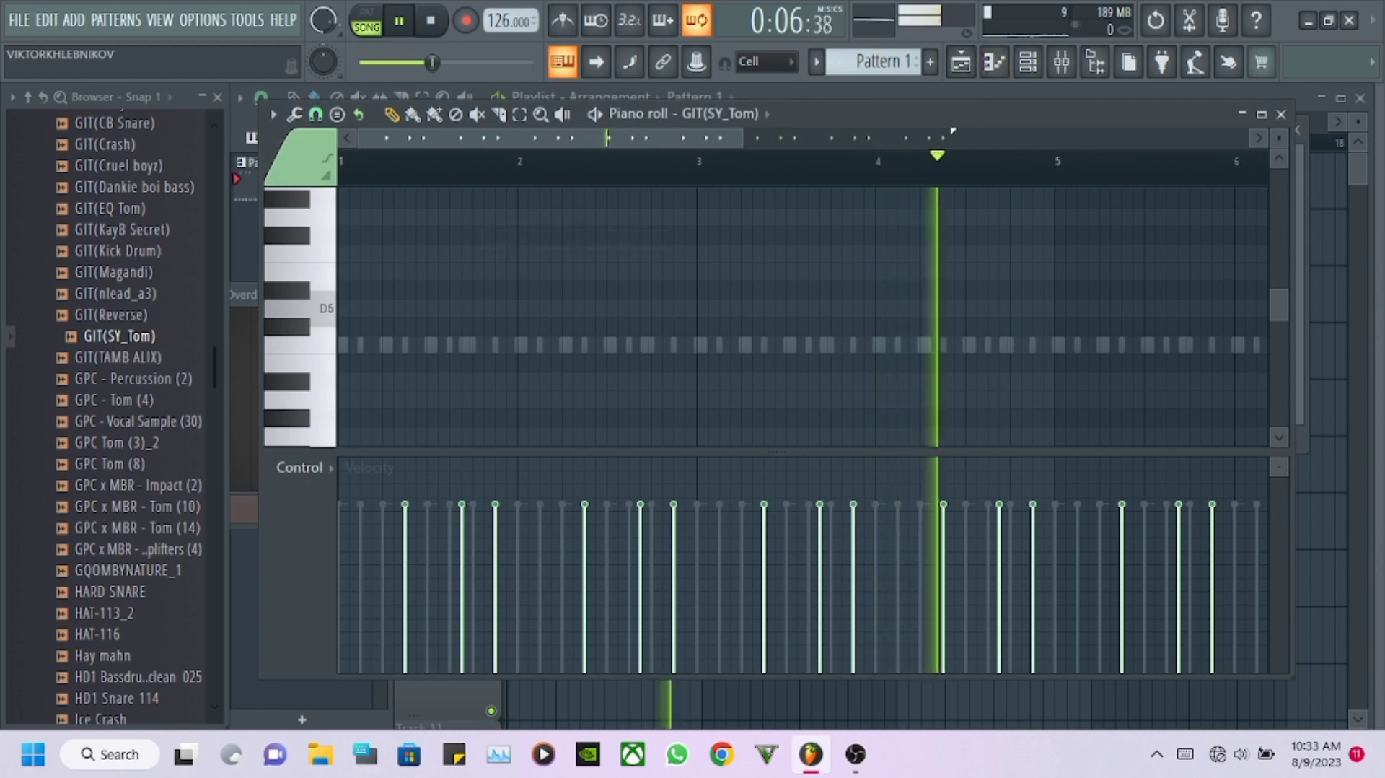
key(F6)
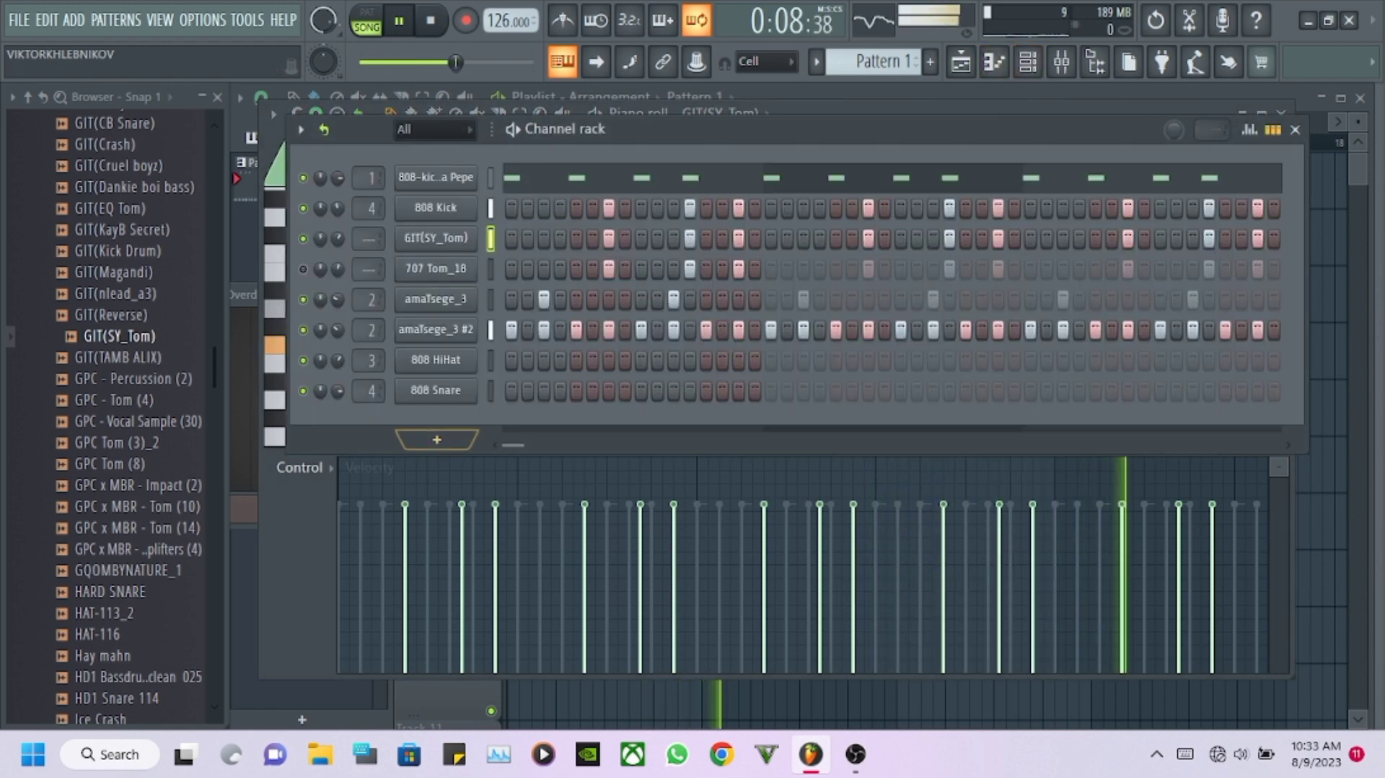
Find Kick Drum 07_27-2 in the pack samples and add it as a new channel below GIT(SY_Tom).
scroll(108, 411, down, 10)
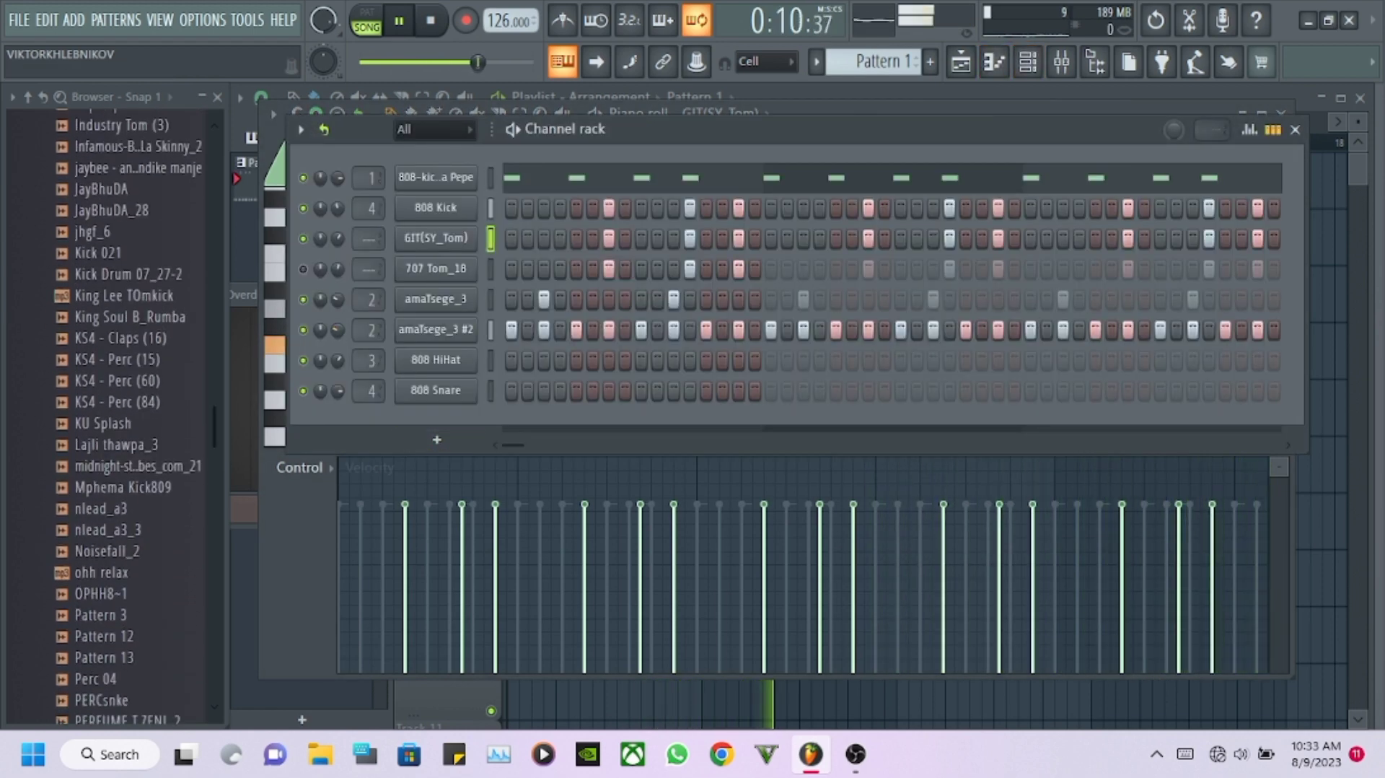
drag(96, 250, 404, 309)
drag(119, 272, 404, 279)
Replace the 808 Snare sample with STR_Mixo_C3 (3) and turn off the loop in its piano roll.
scroll(115, 433, down, 6)
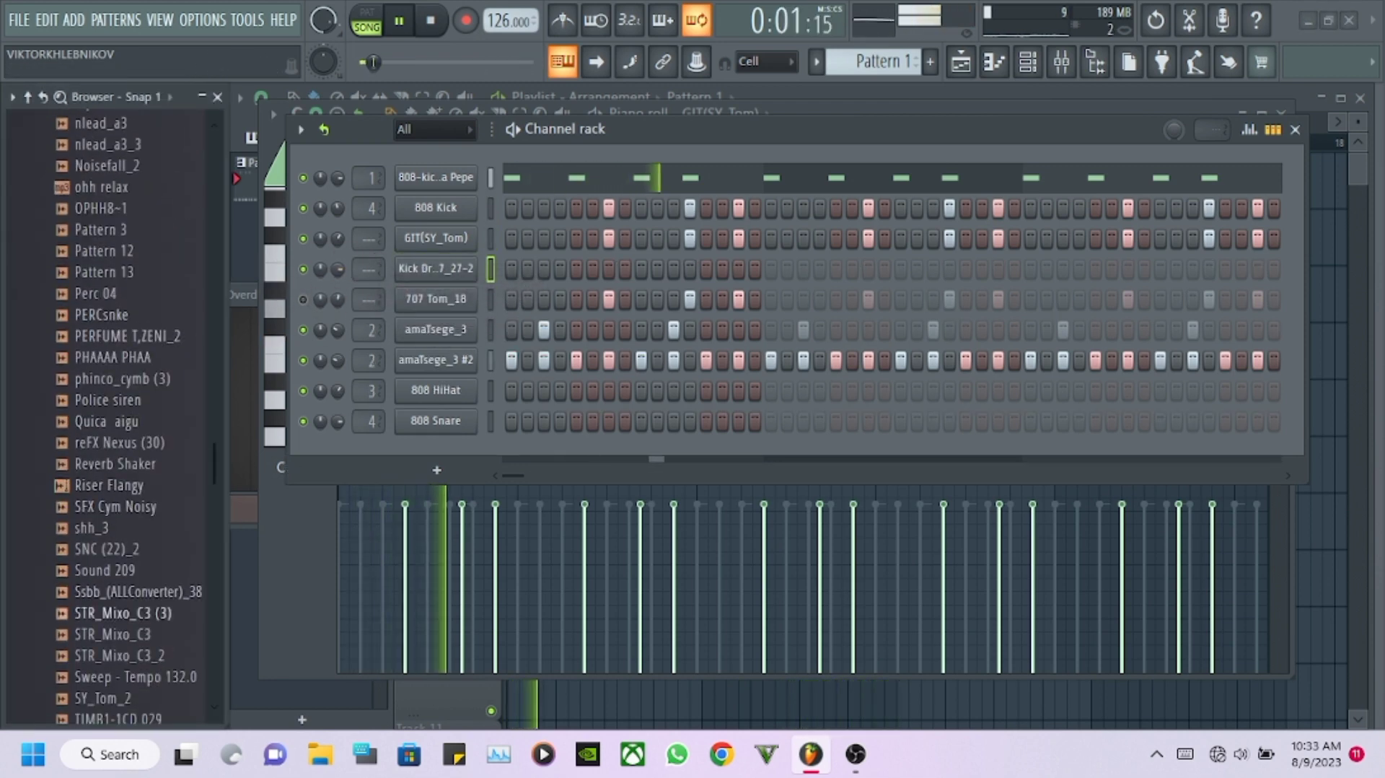
drag(123, 612, 436, 420)
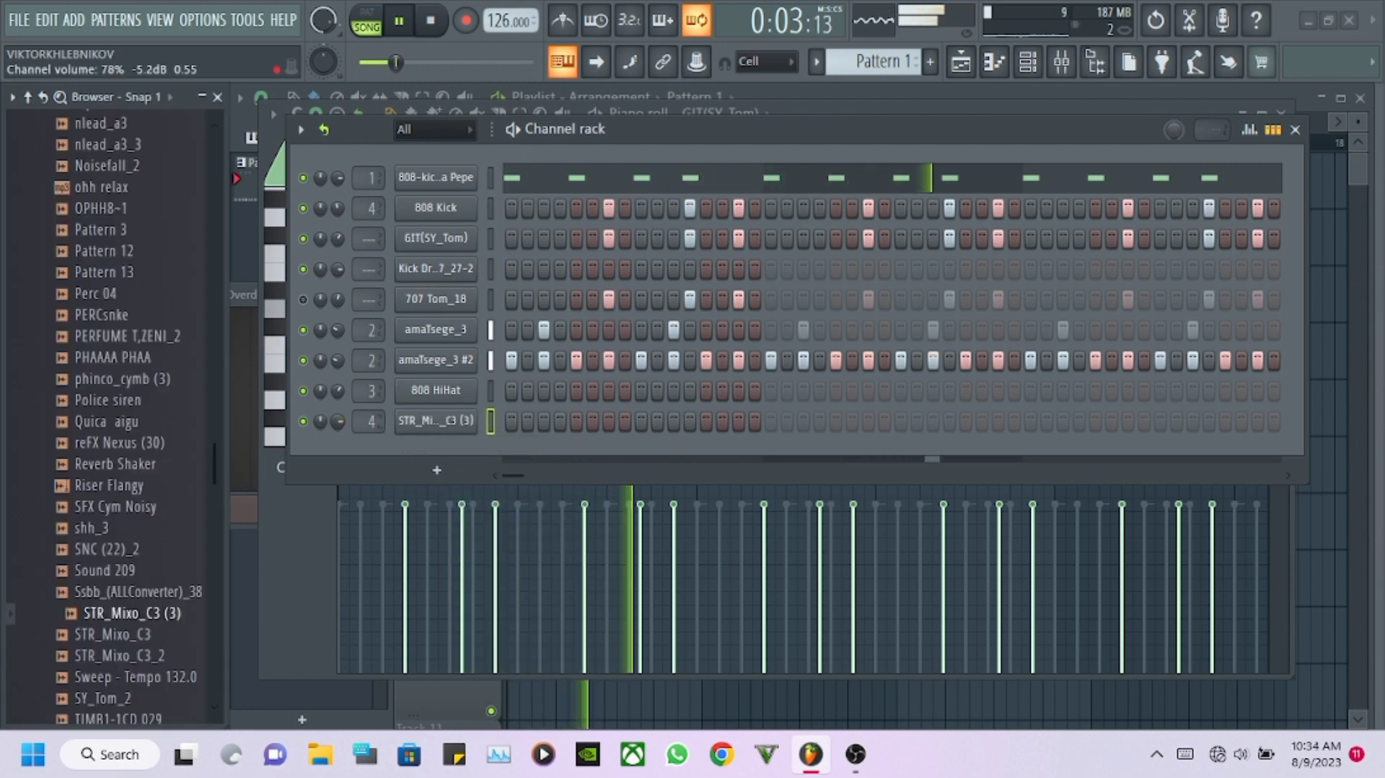
right_click(462, 420)
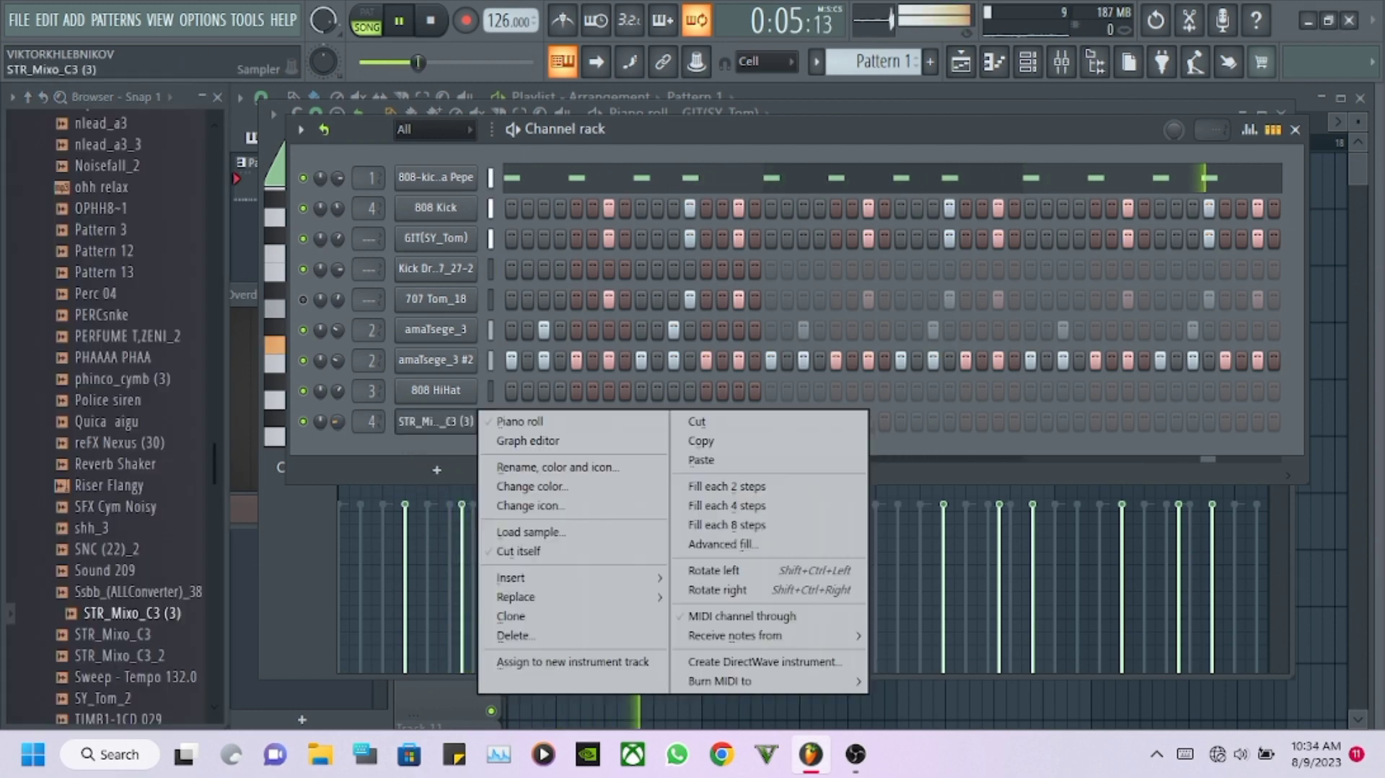
click(520, 421)
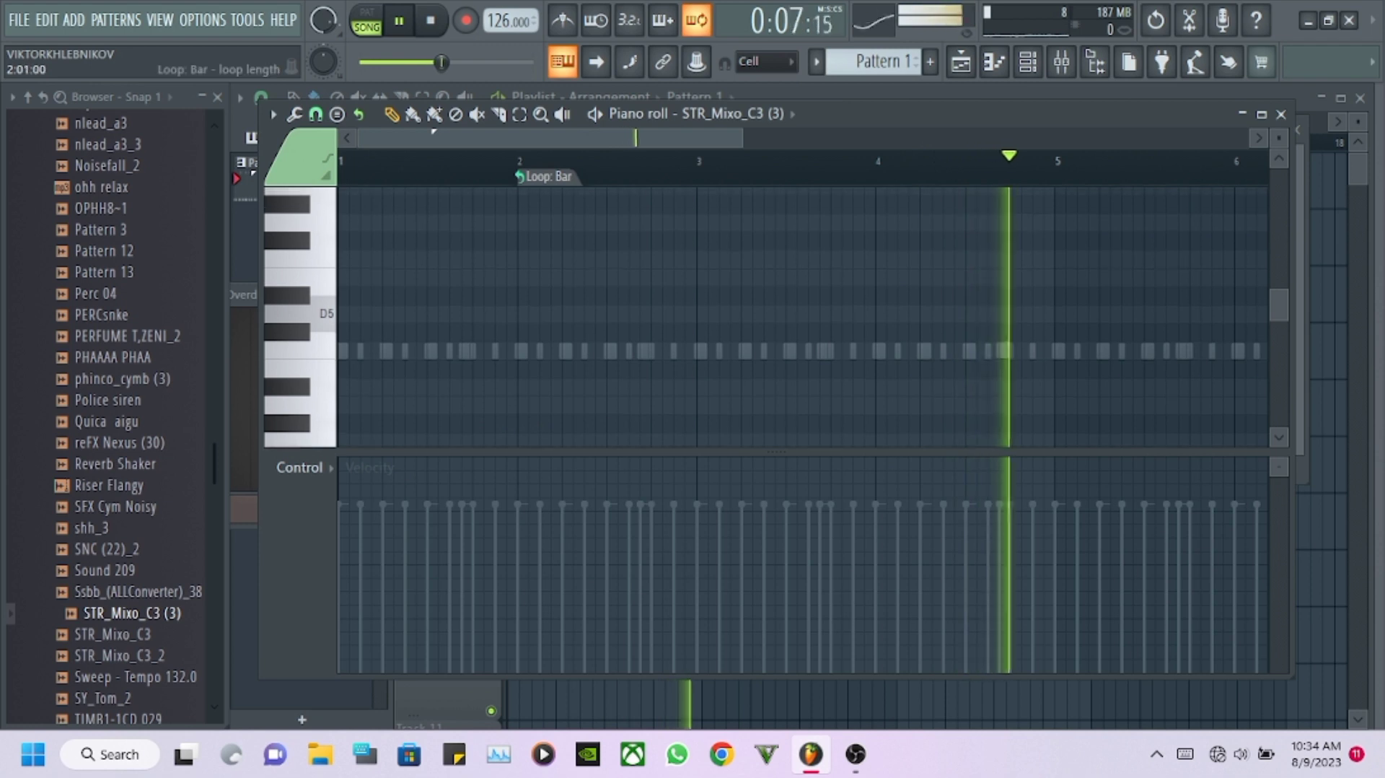
click(546, 176)
click(594, 209)
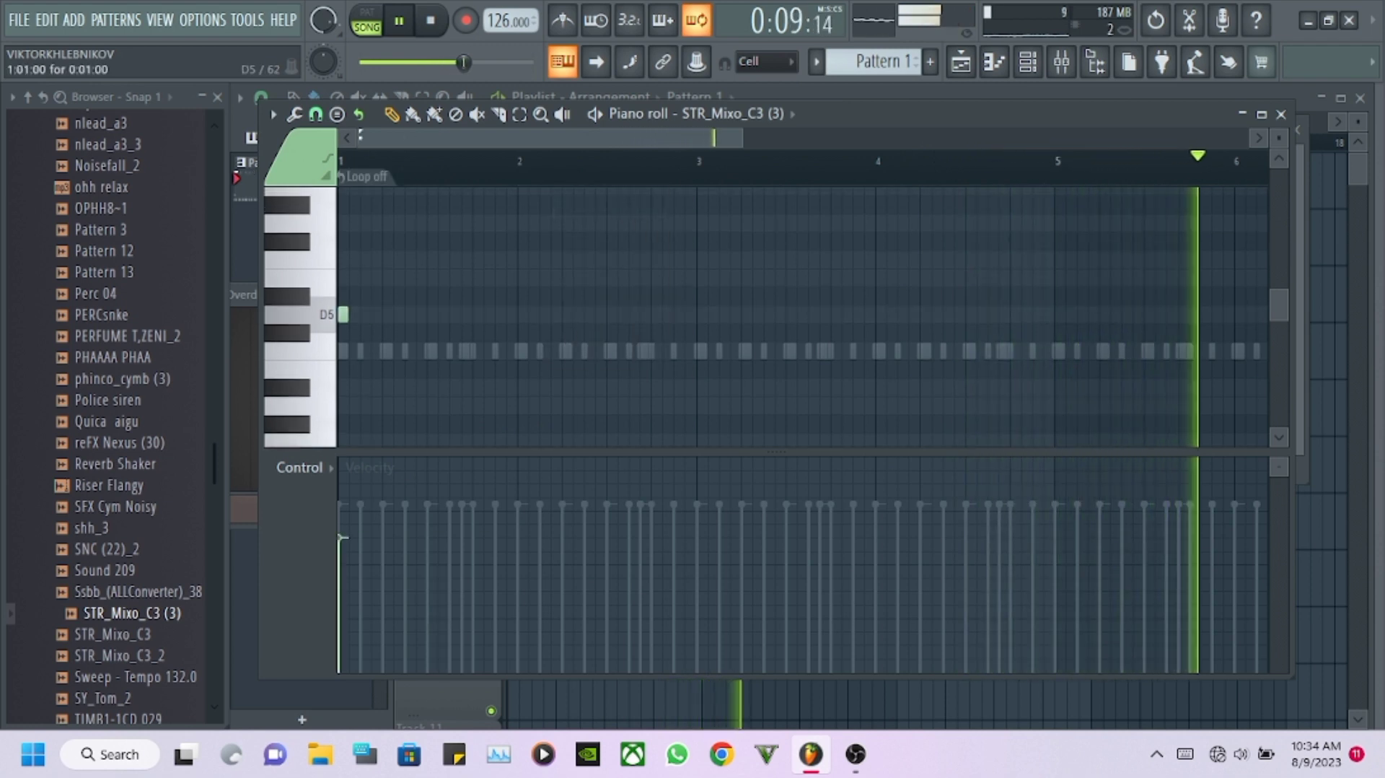
Stretch the STR_Mixo_C3 (3) note at D5 across all eight bars and transpose it down two octaves to D3.
drag(348, 314, 1239, 314)
drag(579, 138, 325, 137)
key(ctrl+Down)
key(ctrl+Down)
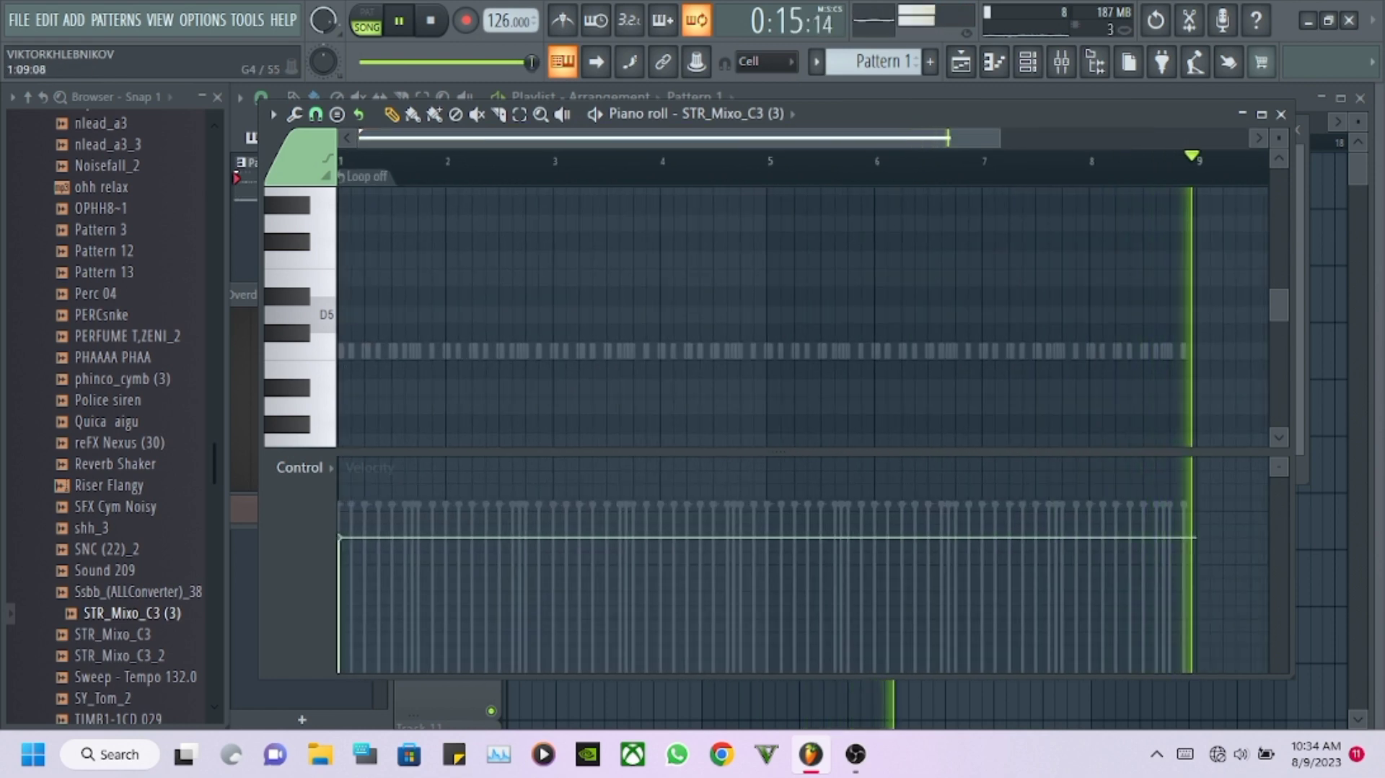
Add a second eight-bar note on D4 in the STR_Mixo_C3 (3) piano roll, starting at bar 1.
scroll(415, 370, down, 4)
drag(416, 370, 342, 370)
right_click(361, 370)
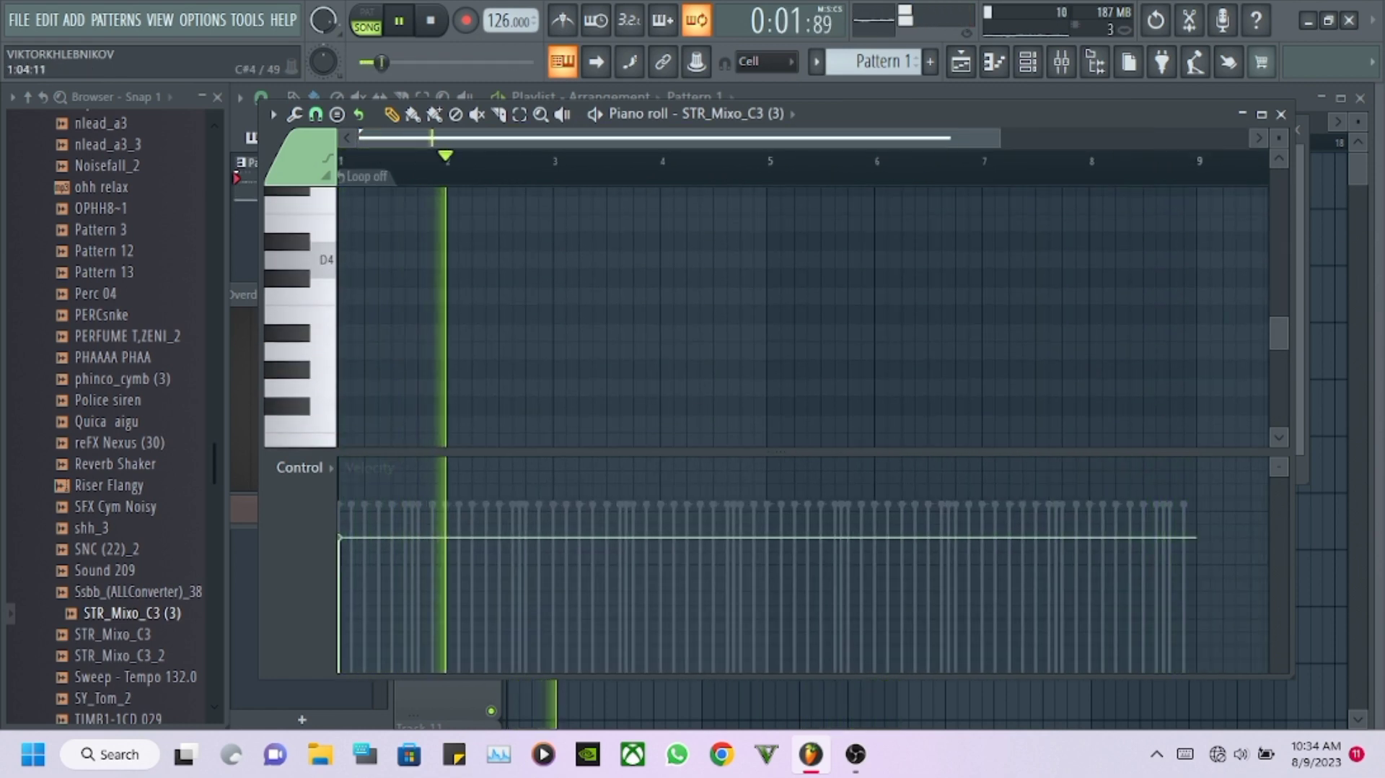
click(363, 260)
mouse_move(365, 537)
mouse_down()
mouse_move(365, 568)
mouse_move(341, 503)
mouse_move(365, 541)
mouse_up()
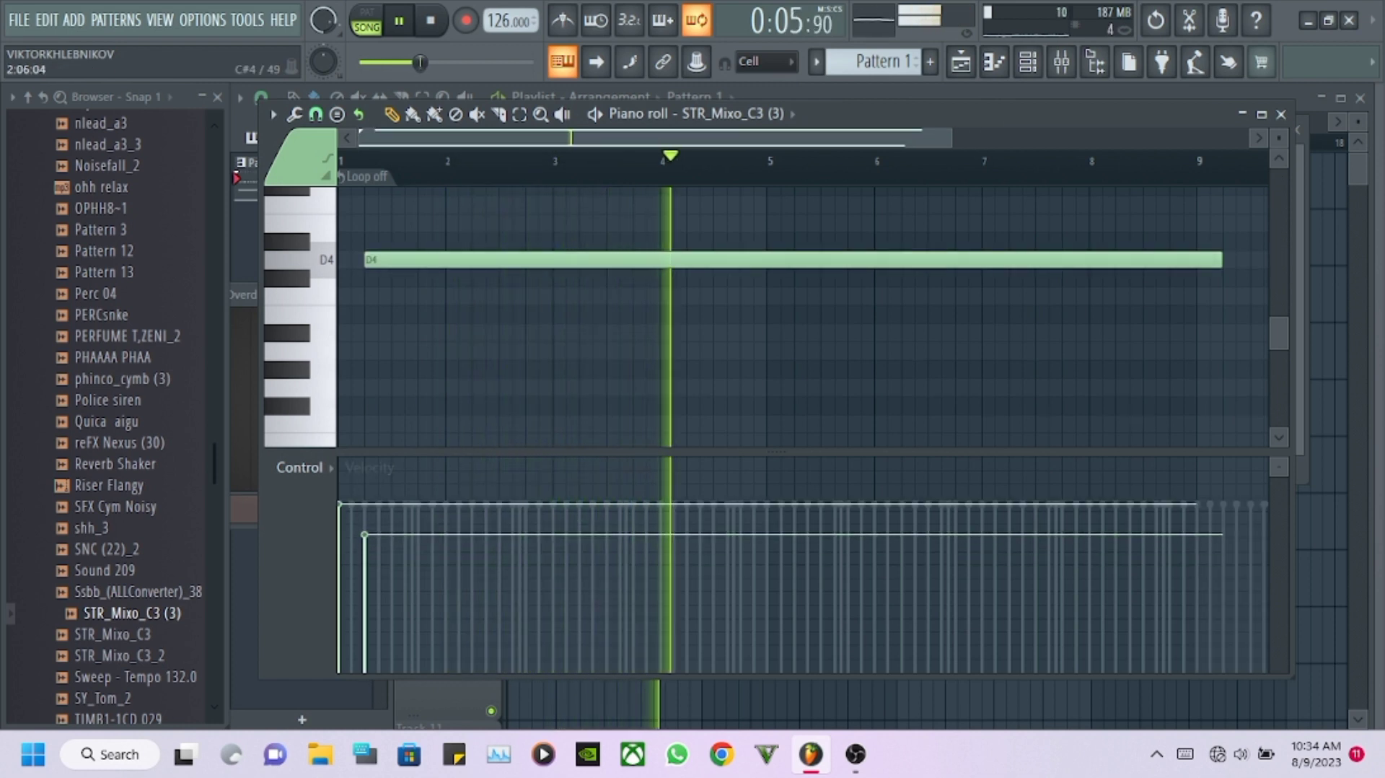
drag(372, 260, 346, 260)
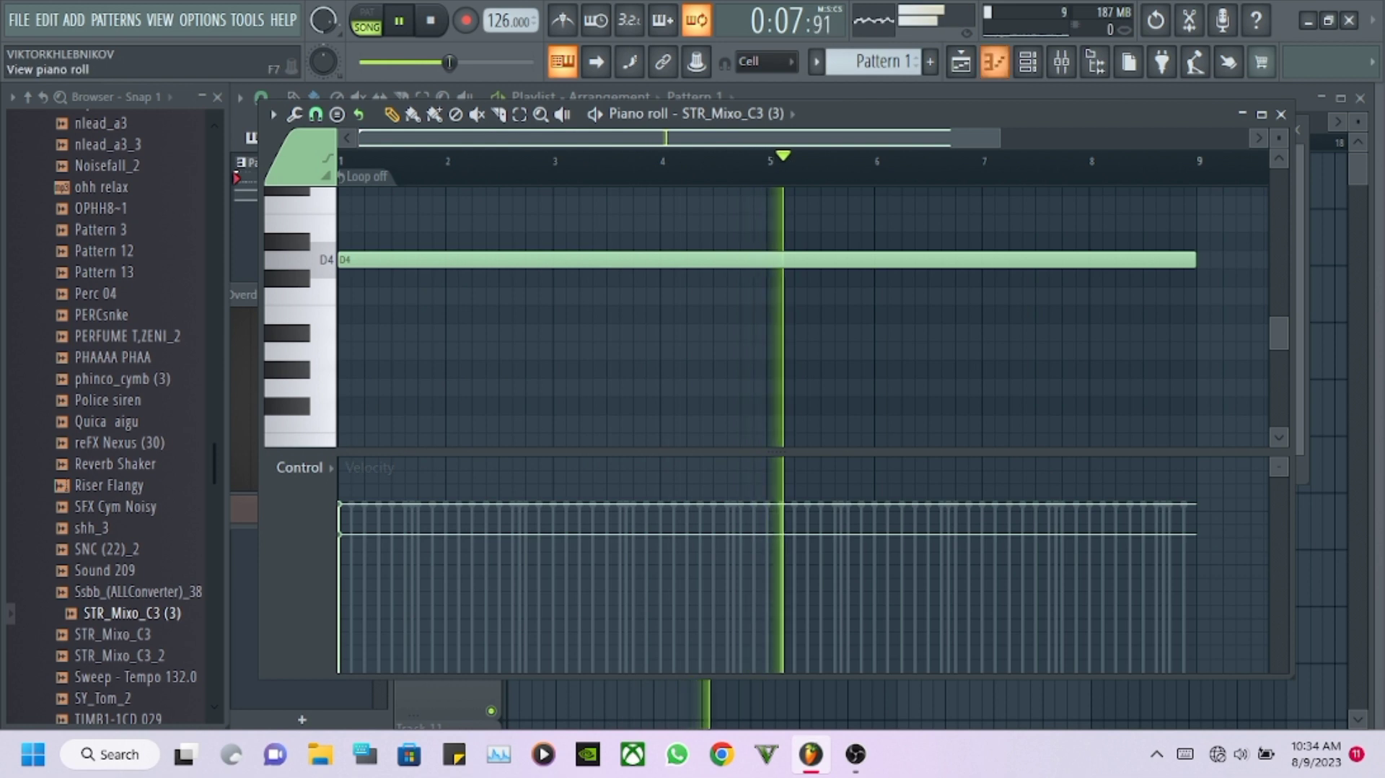
scroll(882, 317, down, 1)
scroll(800, 318, down, 2)
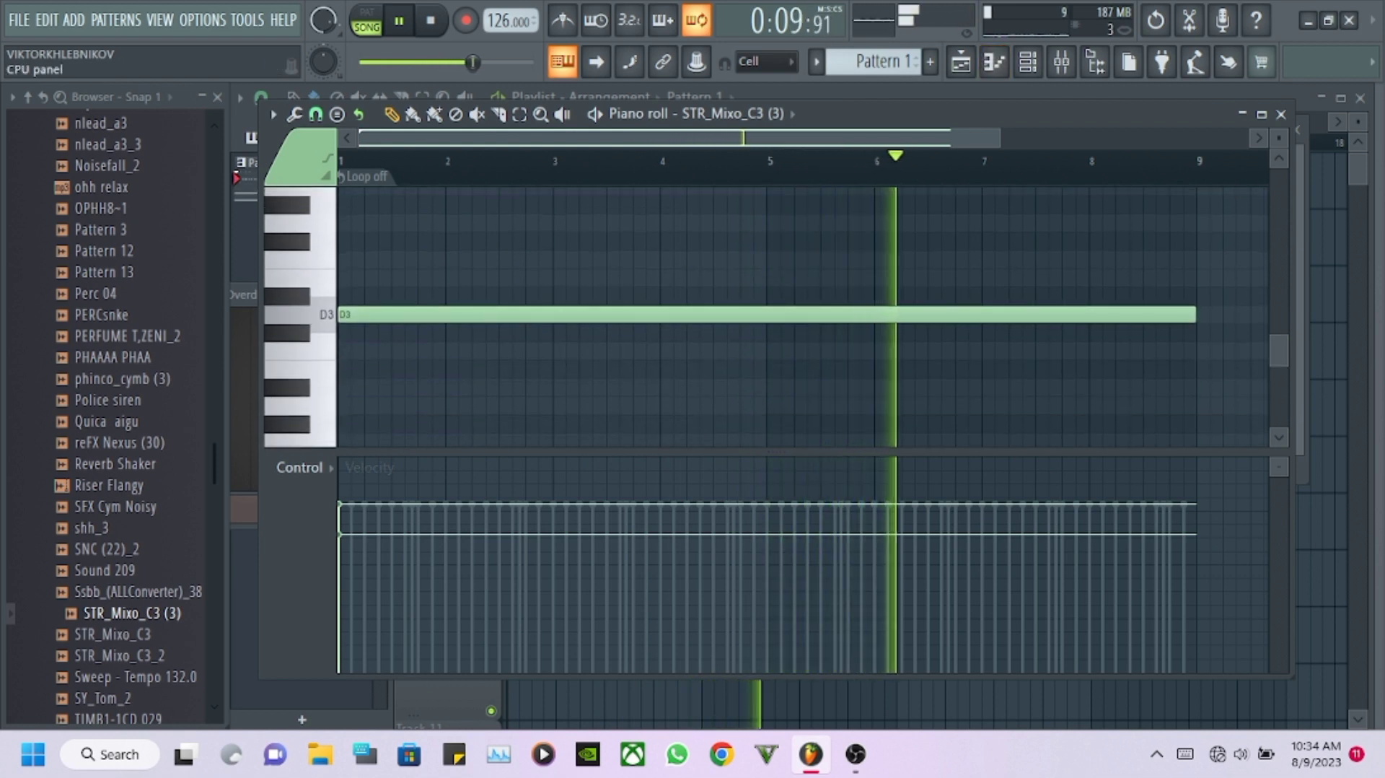
Enable loop points for the STR_Mixo_C3 (3) sample and adjust its channel volume.
click(1028, 62)
click(435, 421)
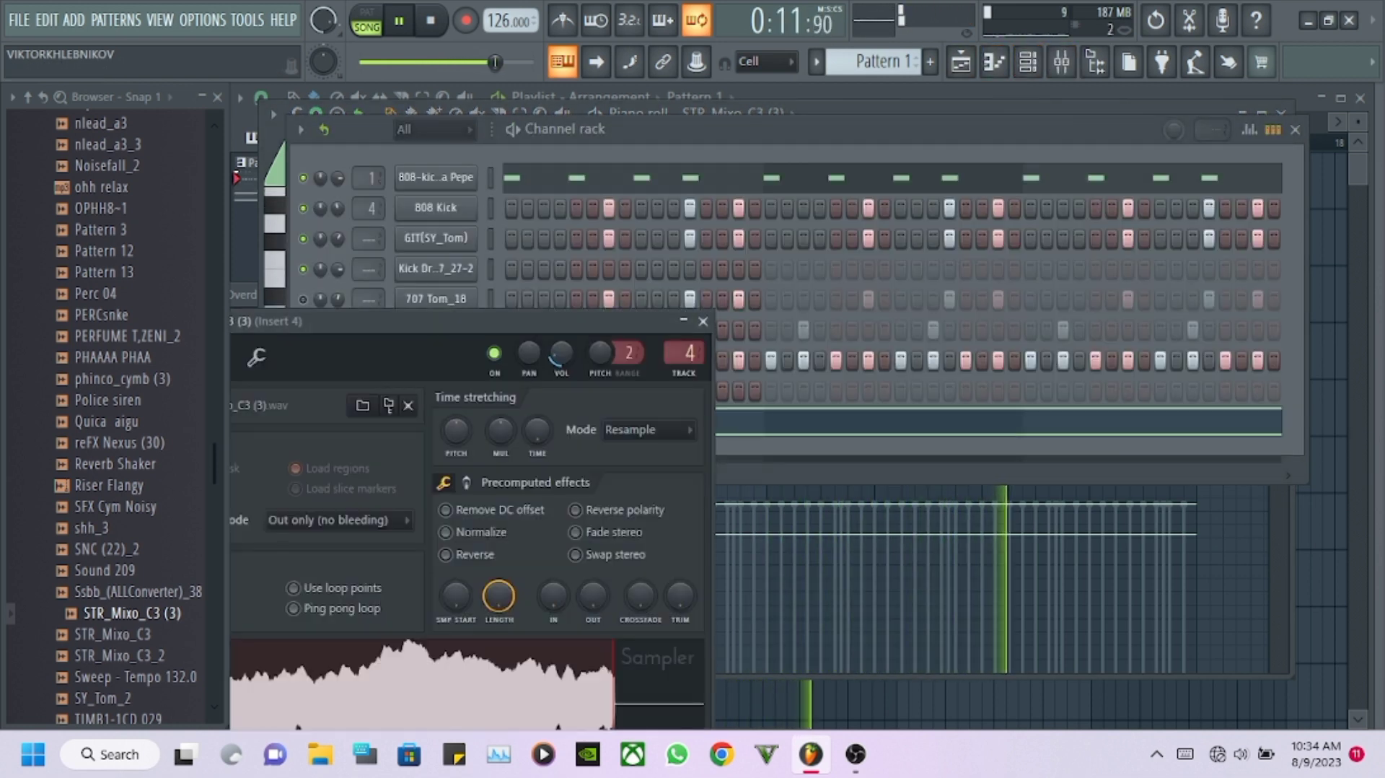
click(294, 588)
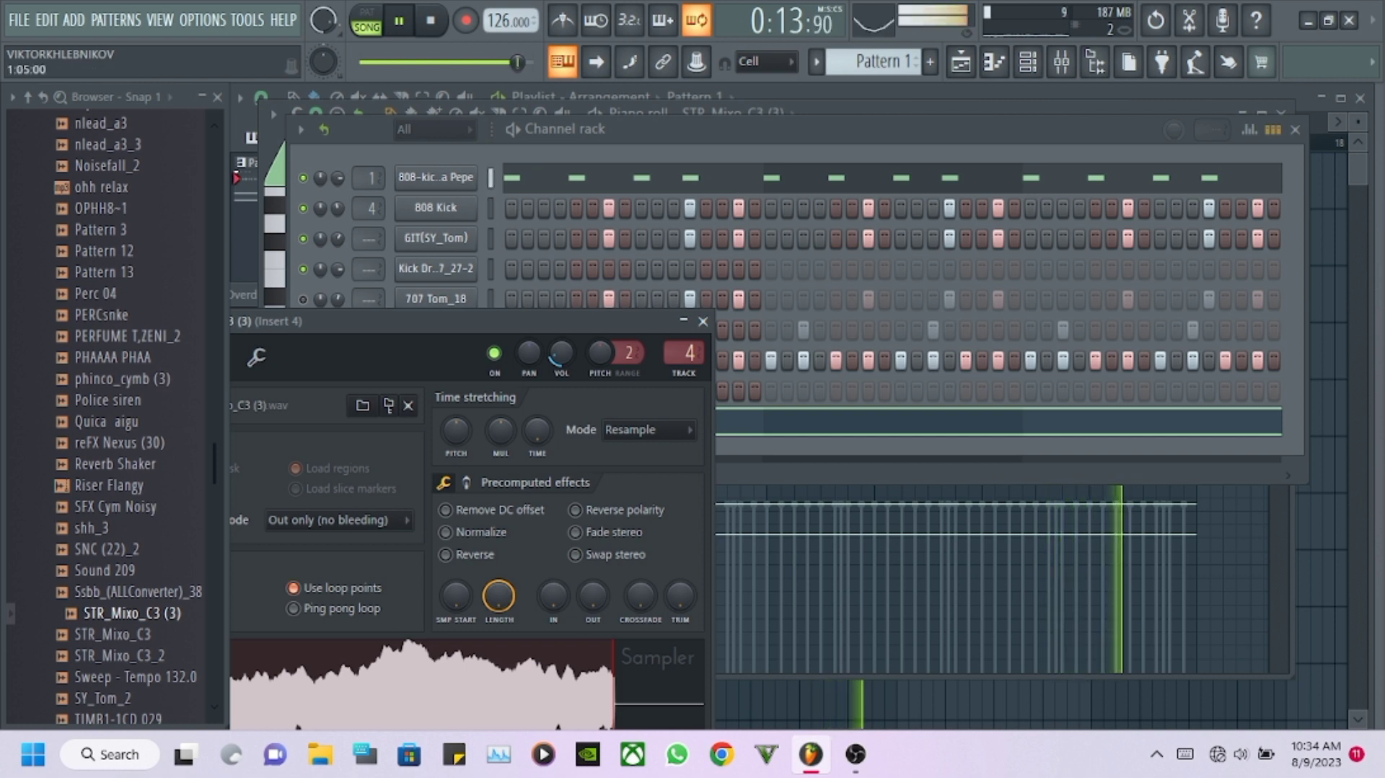
drag(561, 352, 561, 342)
click(498, 284)
click(435, 421)
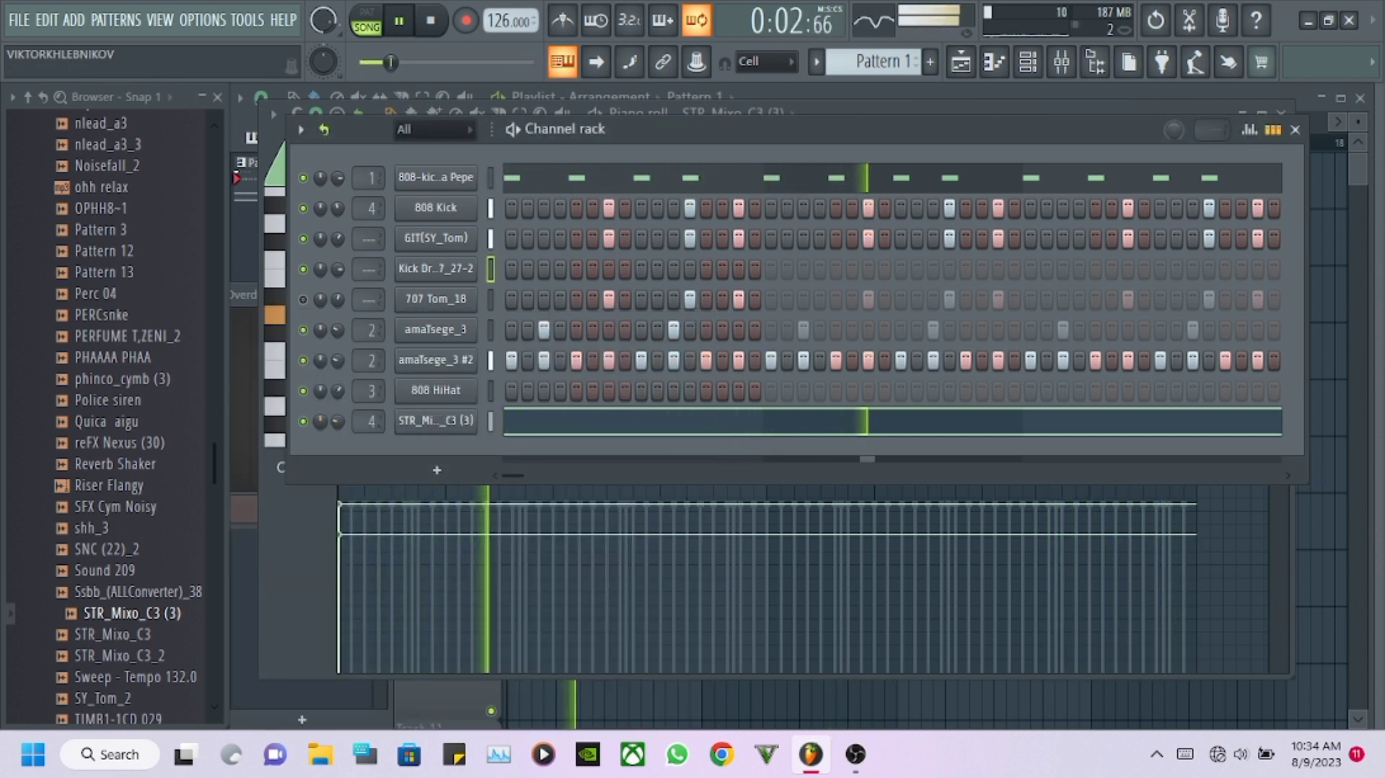
Lower the STR_Mixo_C3 (3) channel's volume to about 23%.
right_click(320, 421)
click(353, 412)
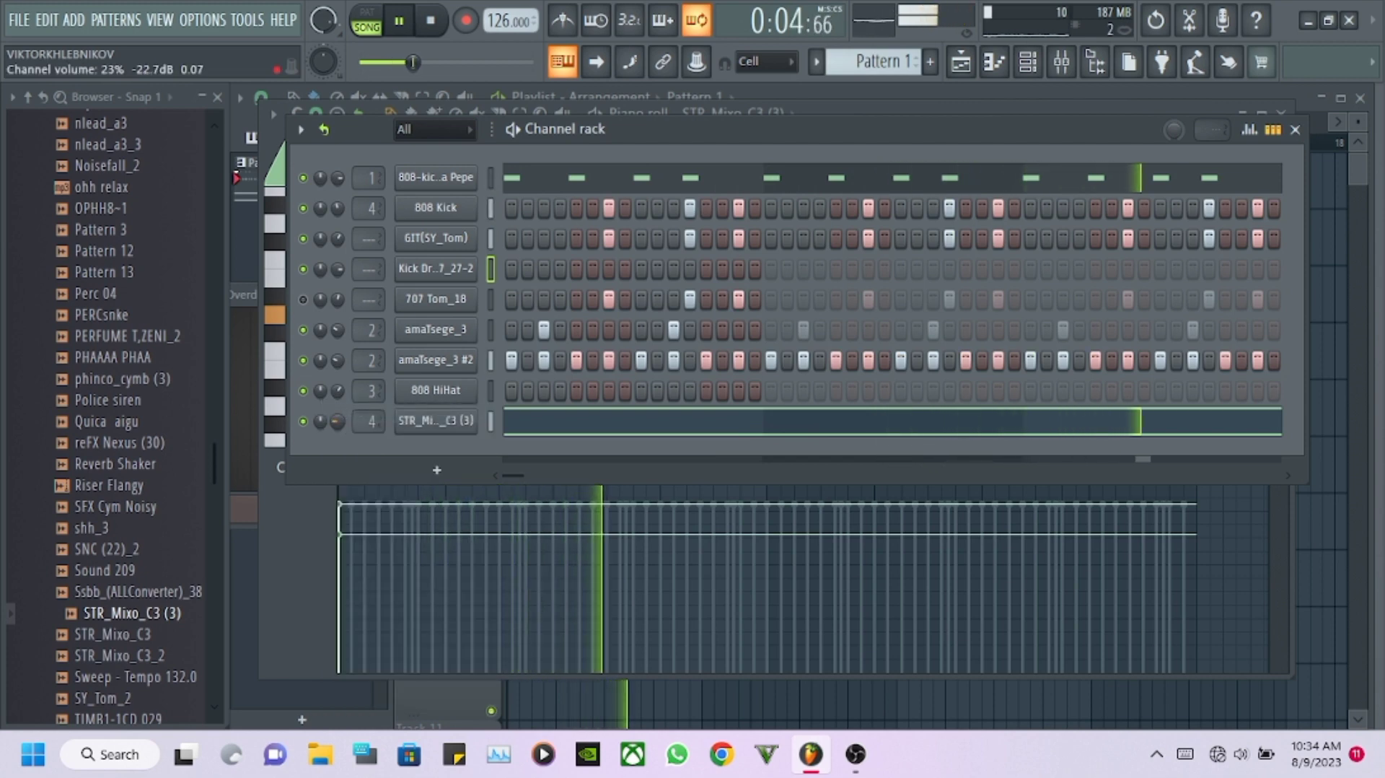
right_click(320, 420)
click(350, 412)
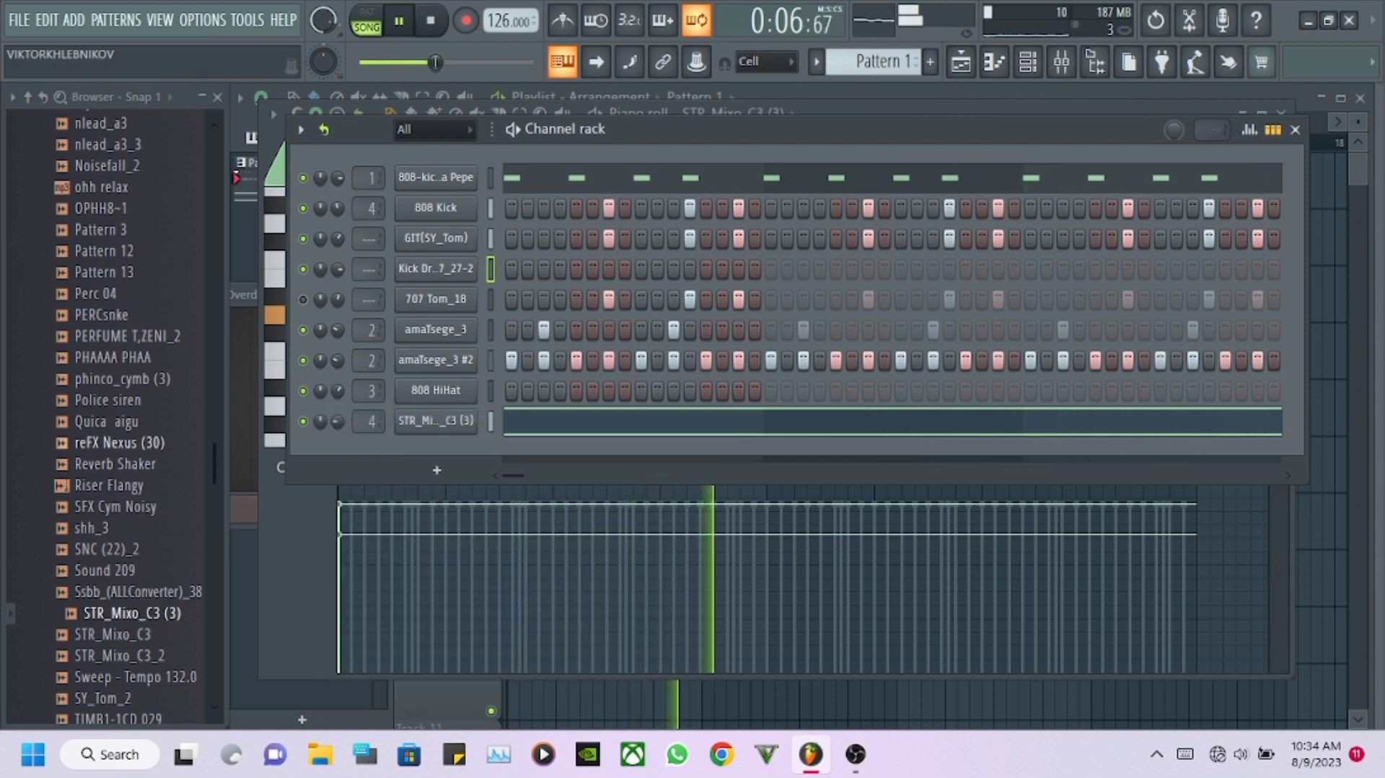
Lower the Kick Drum 07_27-2 channel's volume and place its hits on steps 7 and 15.
scroll(120, 421, up, 6)
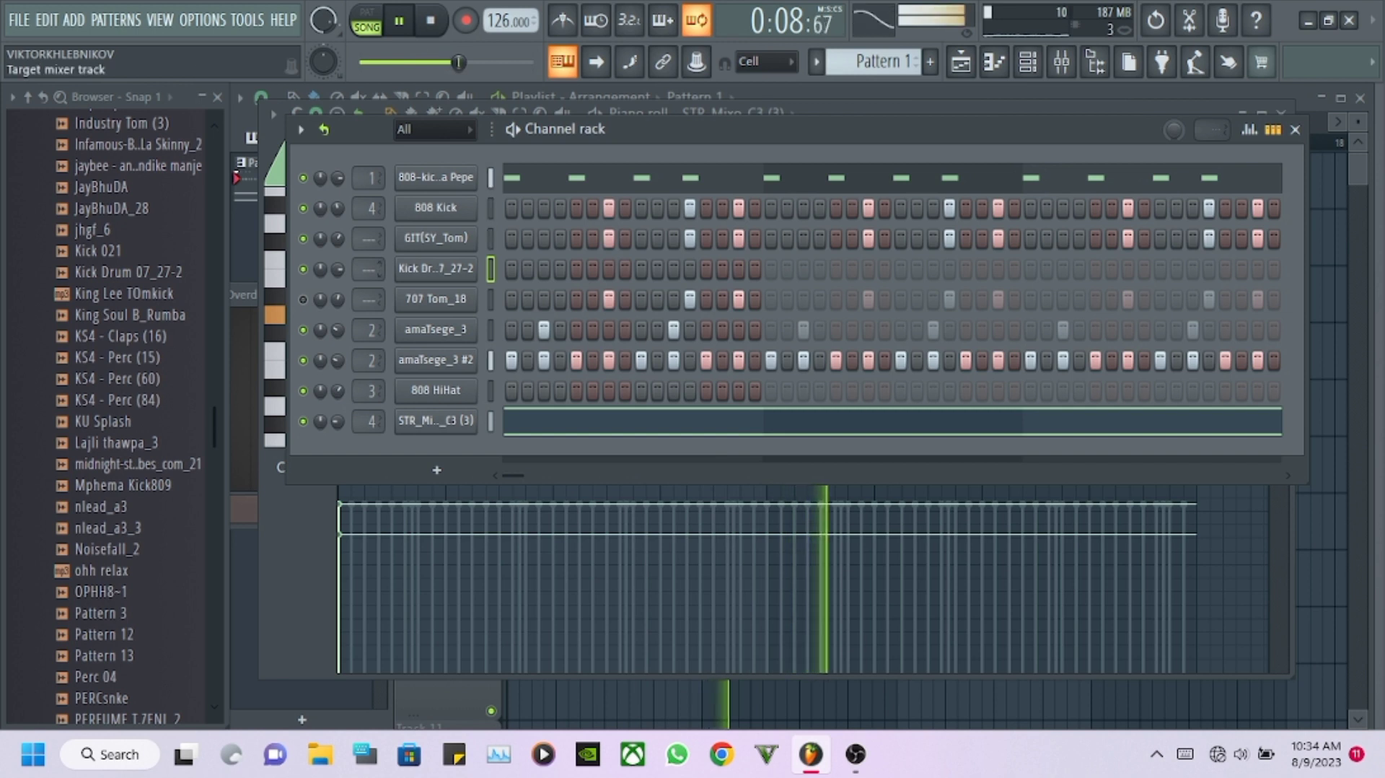
drag(338, 269, 337, 284)
click(609, 270)
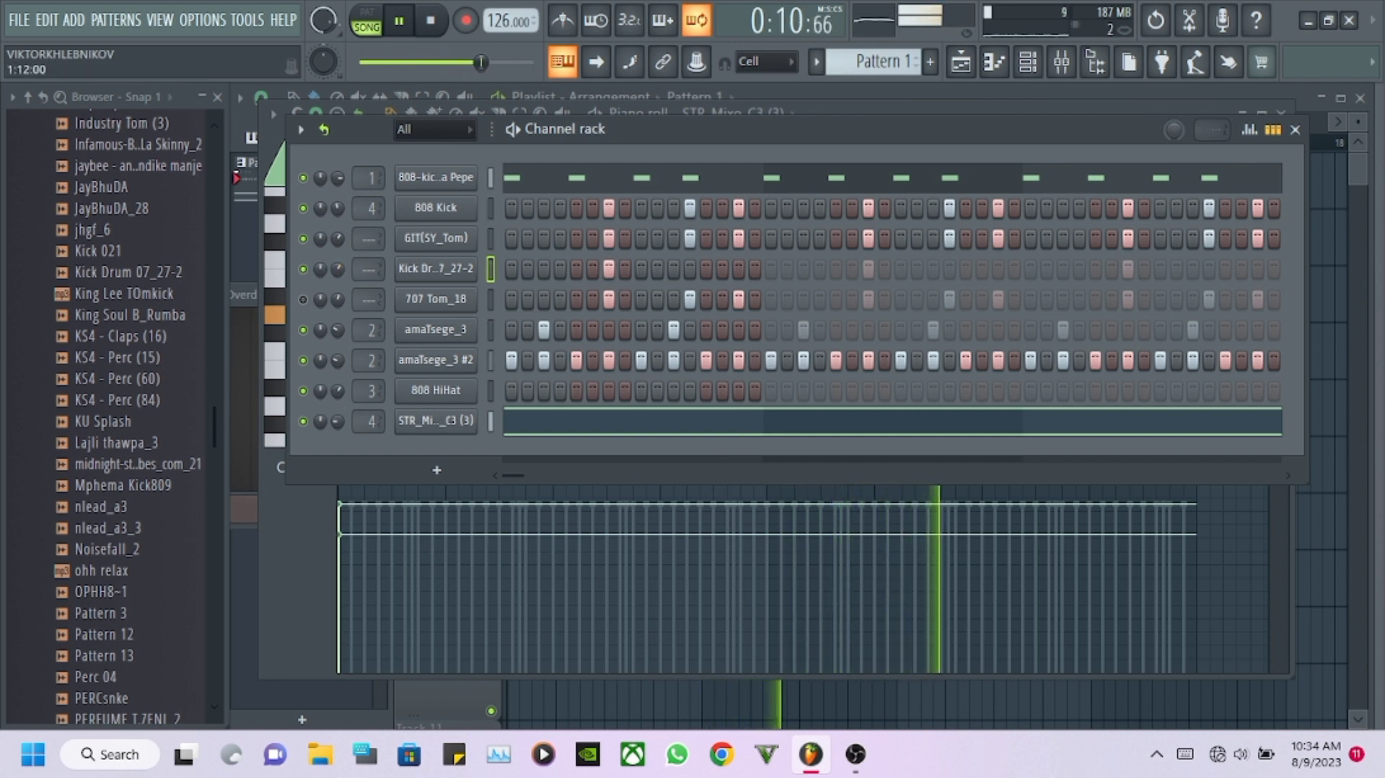
click(691, 270)
right_click(690, 270)
click(738, 270)
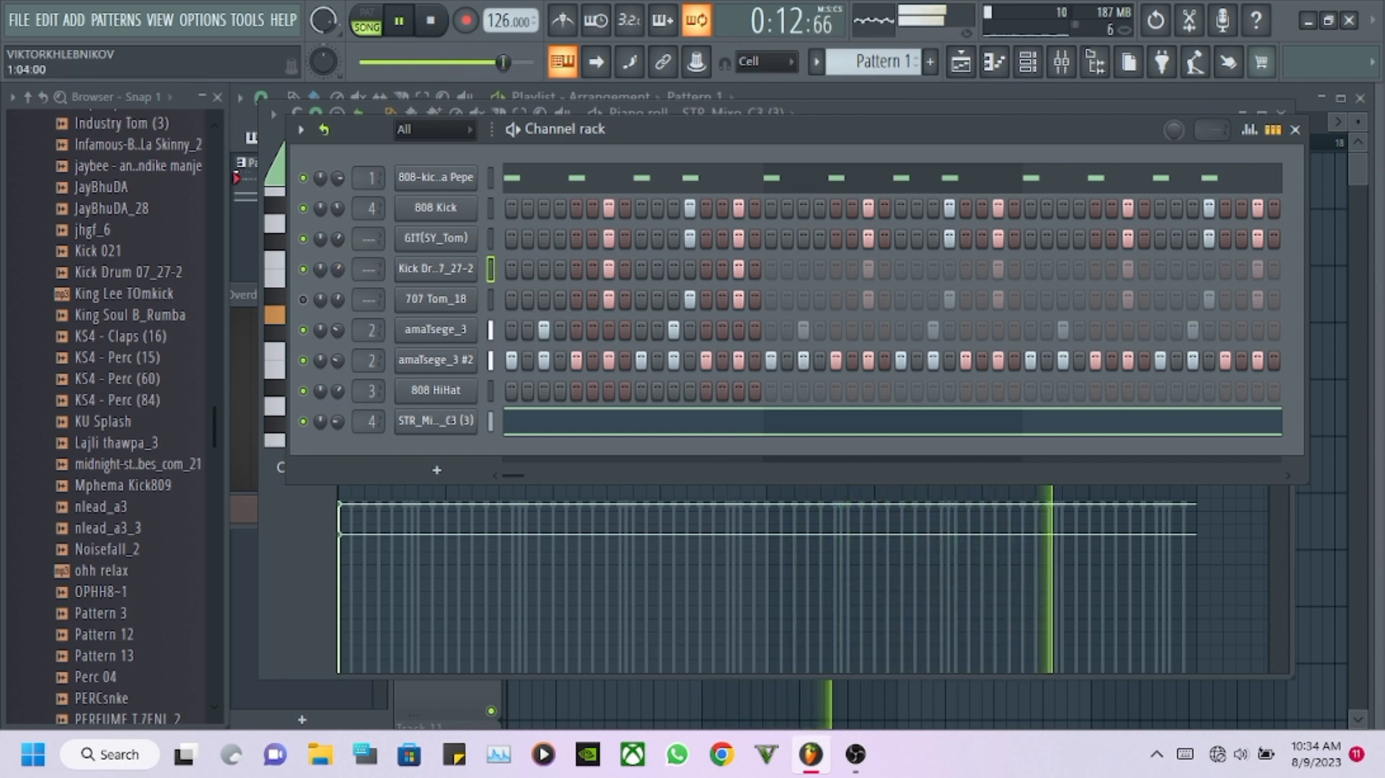
Lower the Kick Drum 07_27-2 channel's volume slightly and unmute the 808-kick ka Pepe channel.
drag(337, 269, 337, 273)
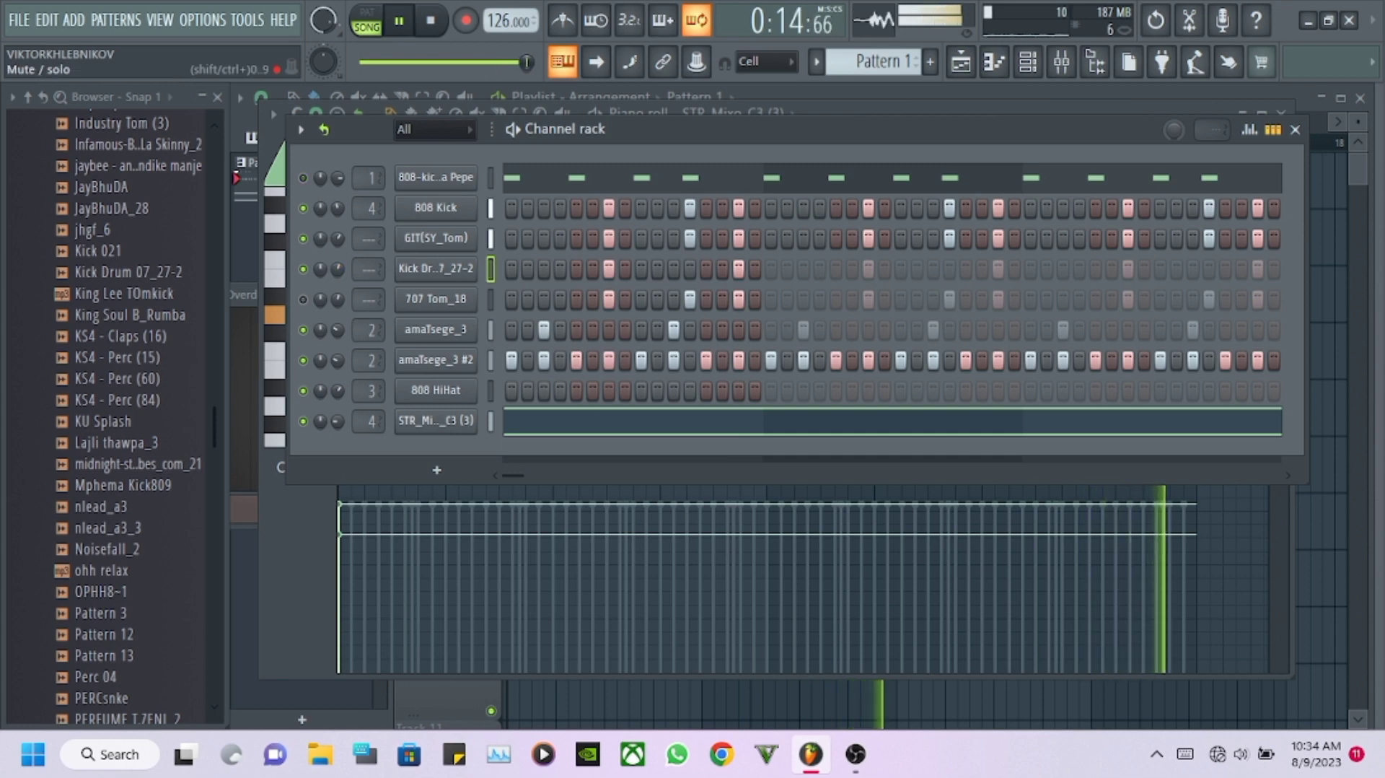
click(303, 178)
Move bar 3's second C5 hit in the 808-kick ka Pepe piano roll one step earlier, to step 4.
scroll(765, 317, up, 10)
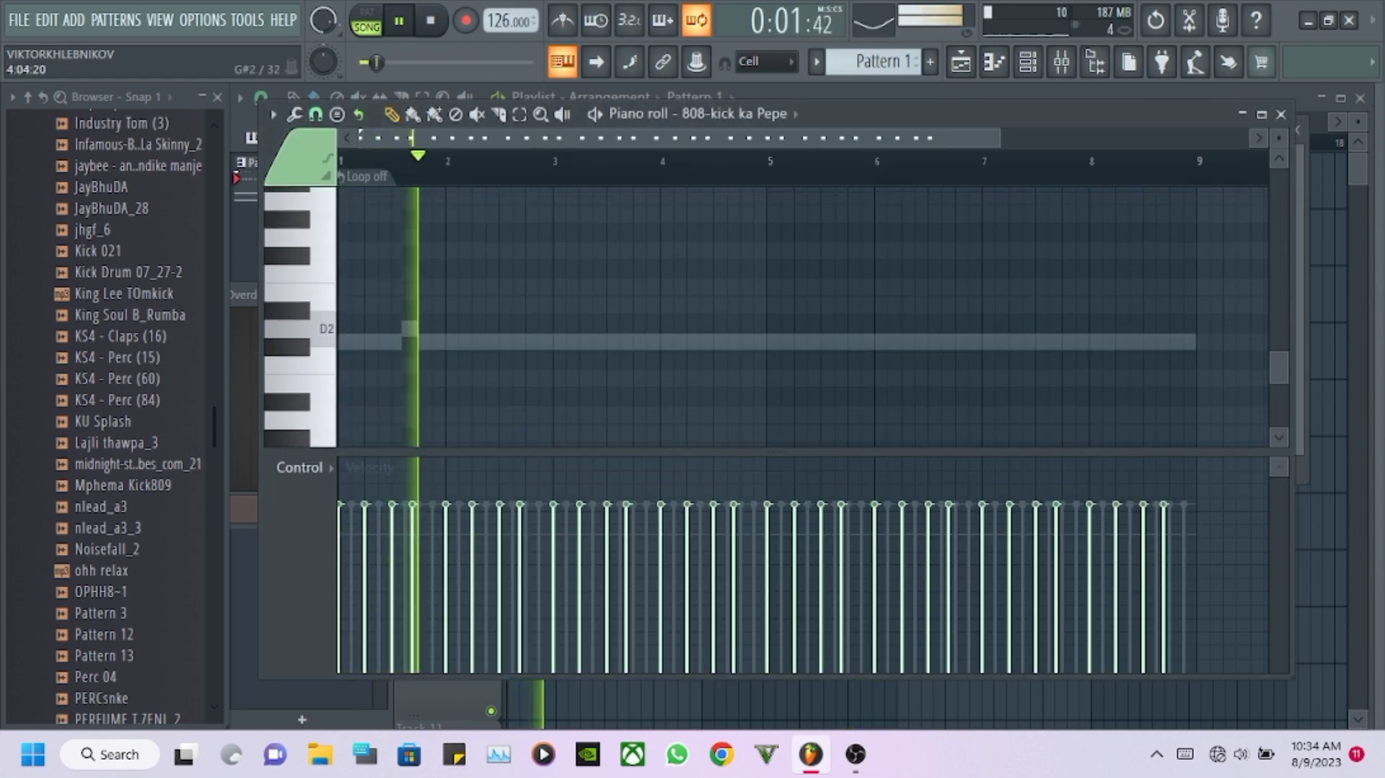
scroll(576, 296, up, 4)
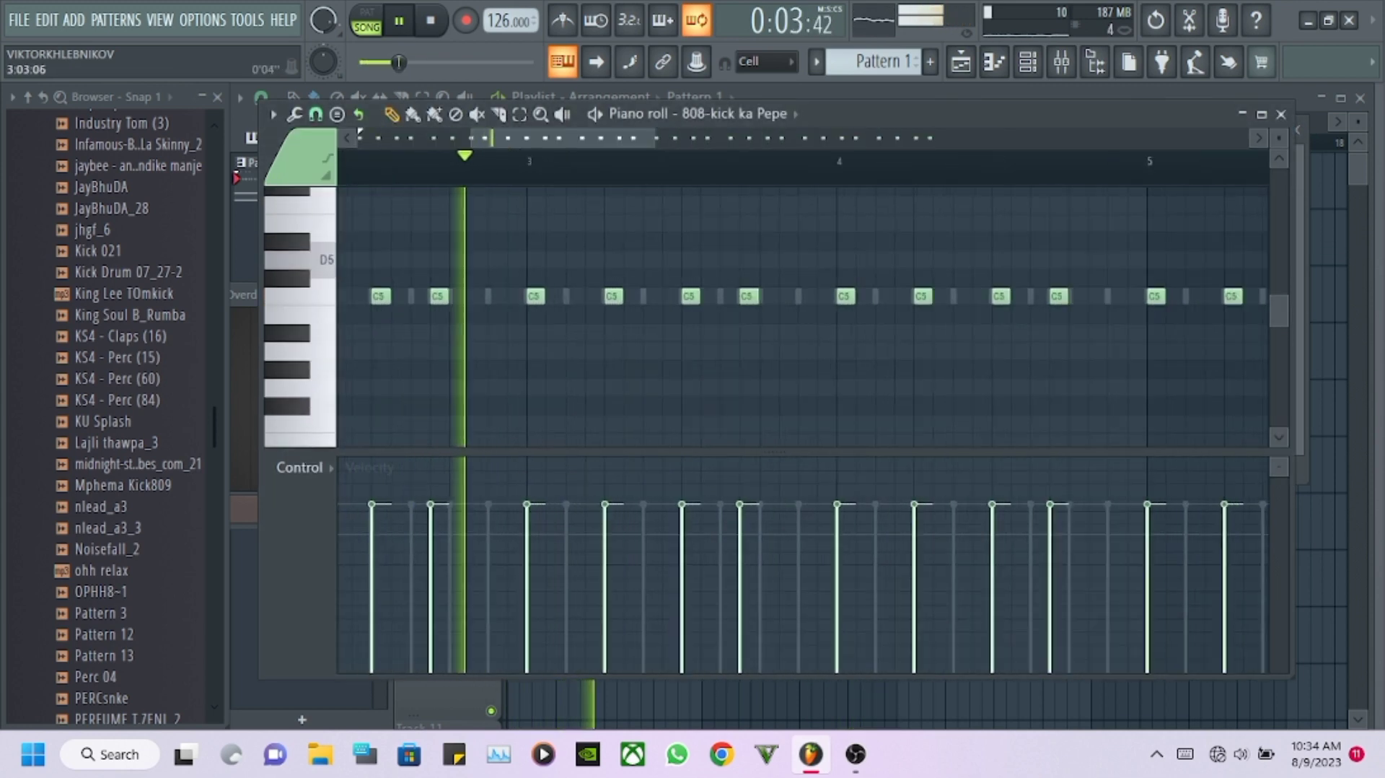
right_click(620, 296)
click(597, 296)
key(ctrl+z)
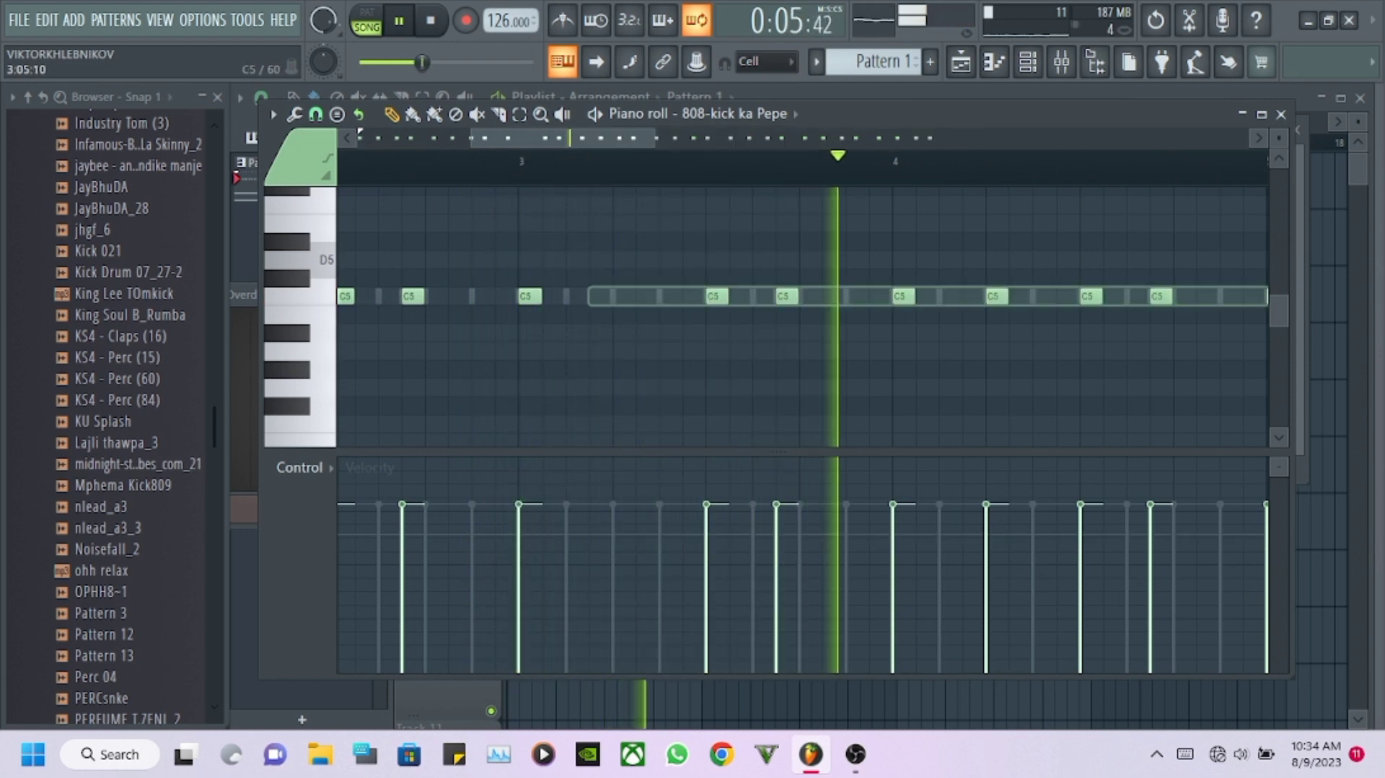
Add an extra C5 kick hit on step 7 of bar 7 in the 808-kick ka Pepe piano roll.
scroll(800, 296, down, 5)
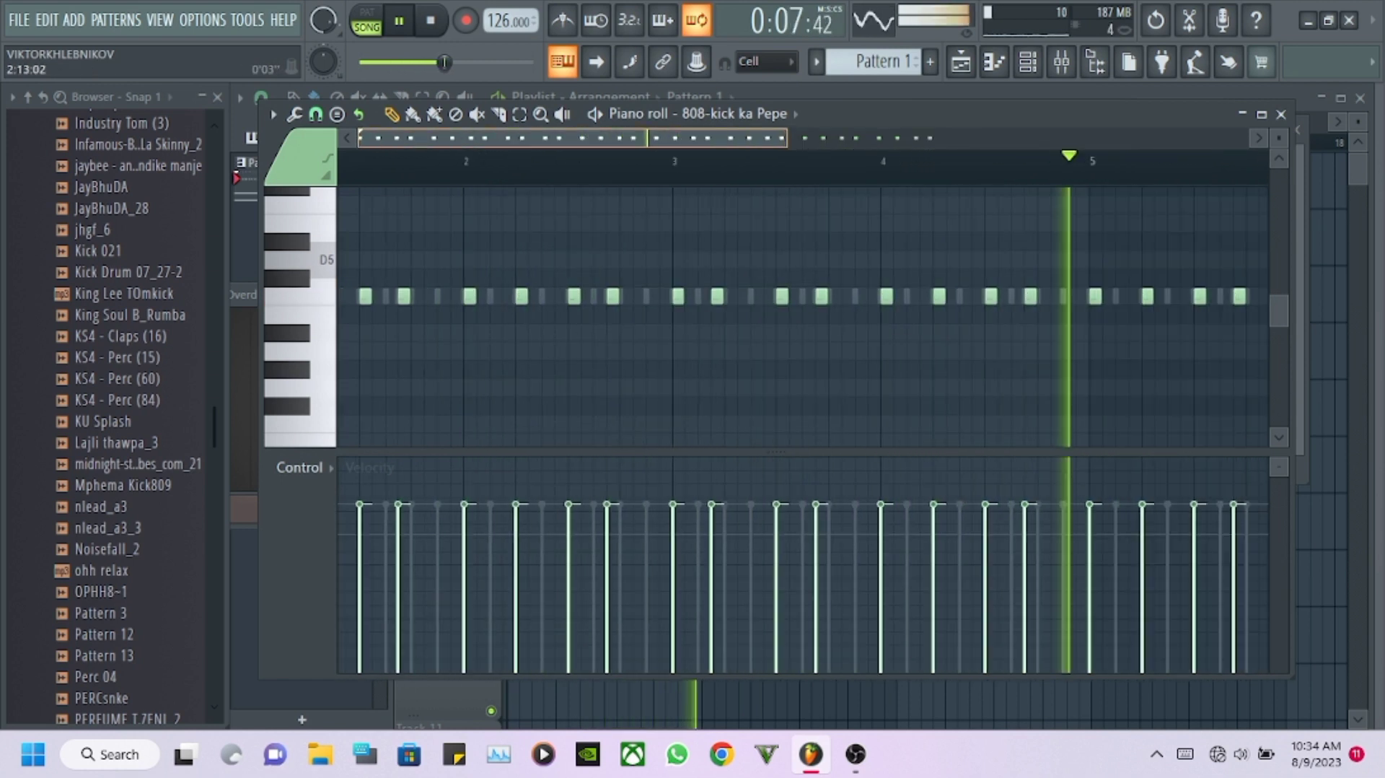
scroll(801, 295, up, 3)
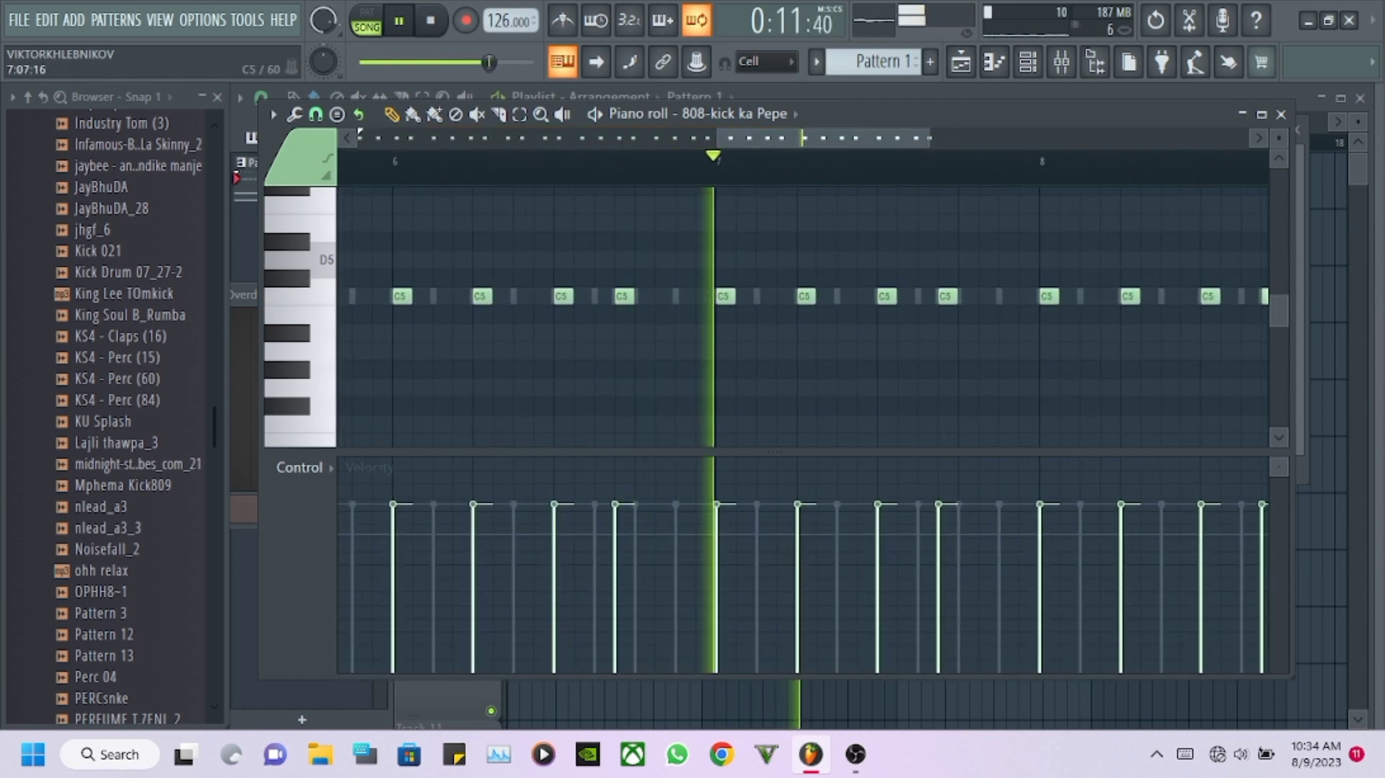
click(844, 296)
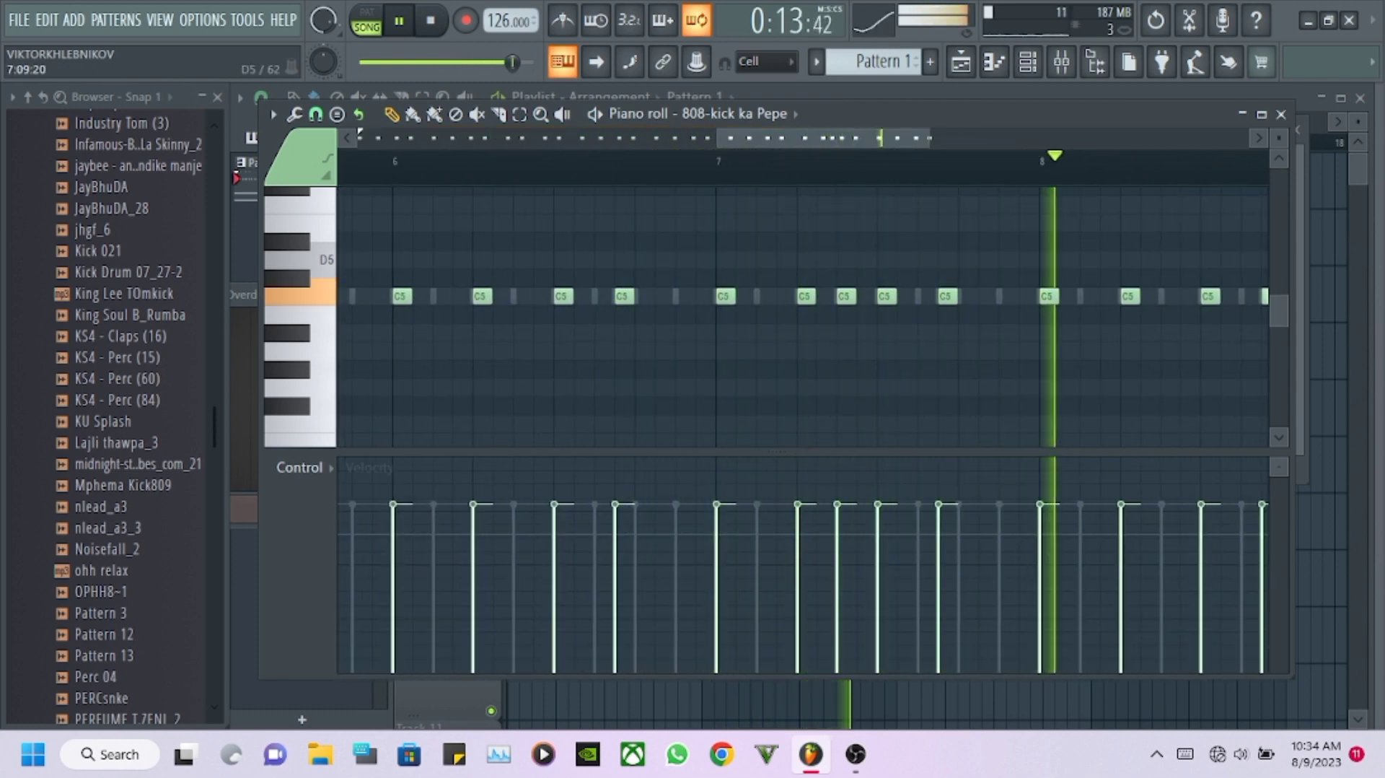
Replace the C5 kick hit at the start of bar 6 with a G5 note.
scroll(801, 295, down, 2)
scroll(765, 217, up, 2)
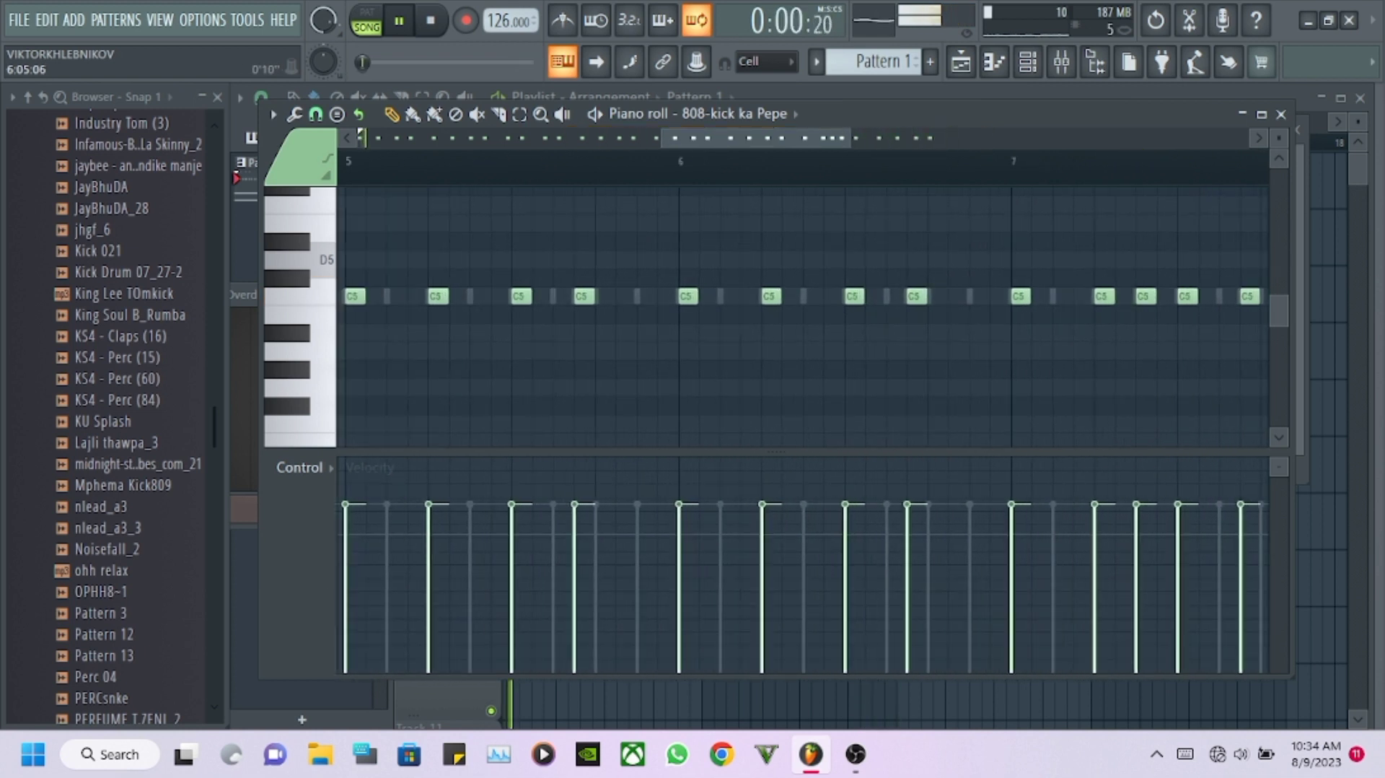
scroll(736, 267, up, 2)
right_click(680, 405)
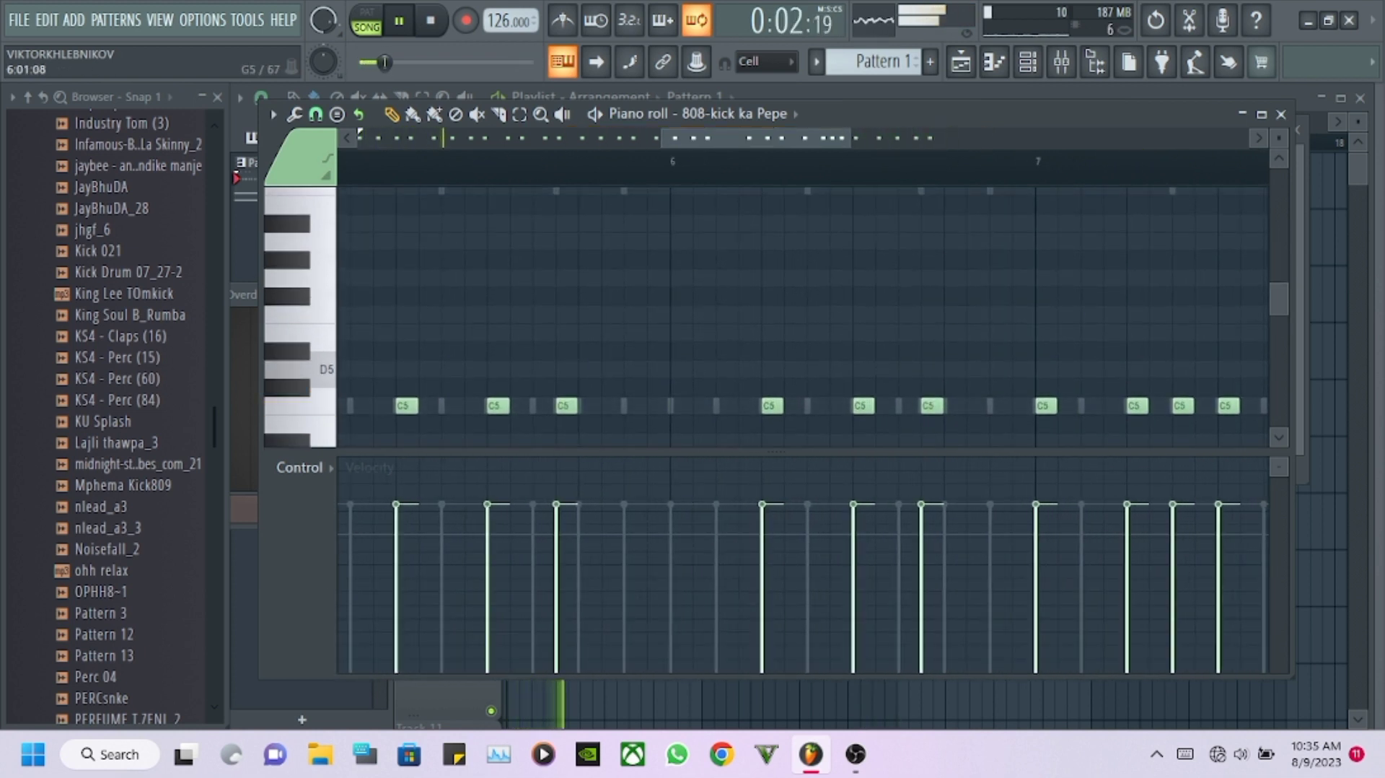
click(680, 314)
click(680, 278)
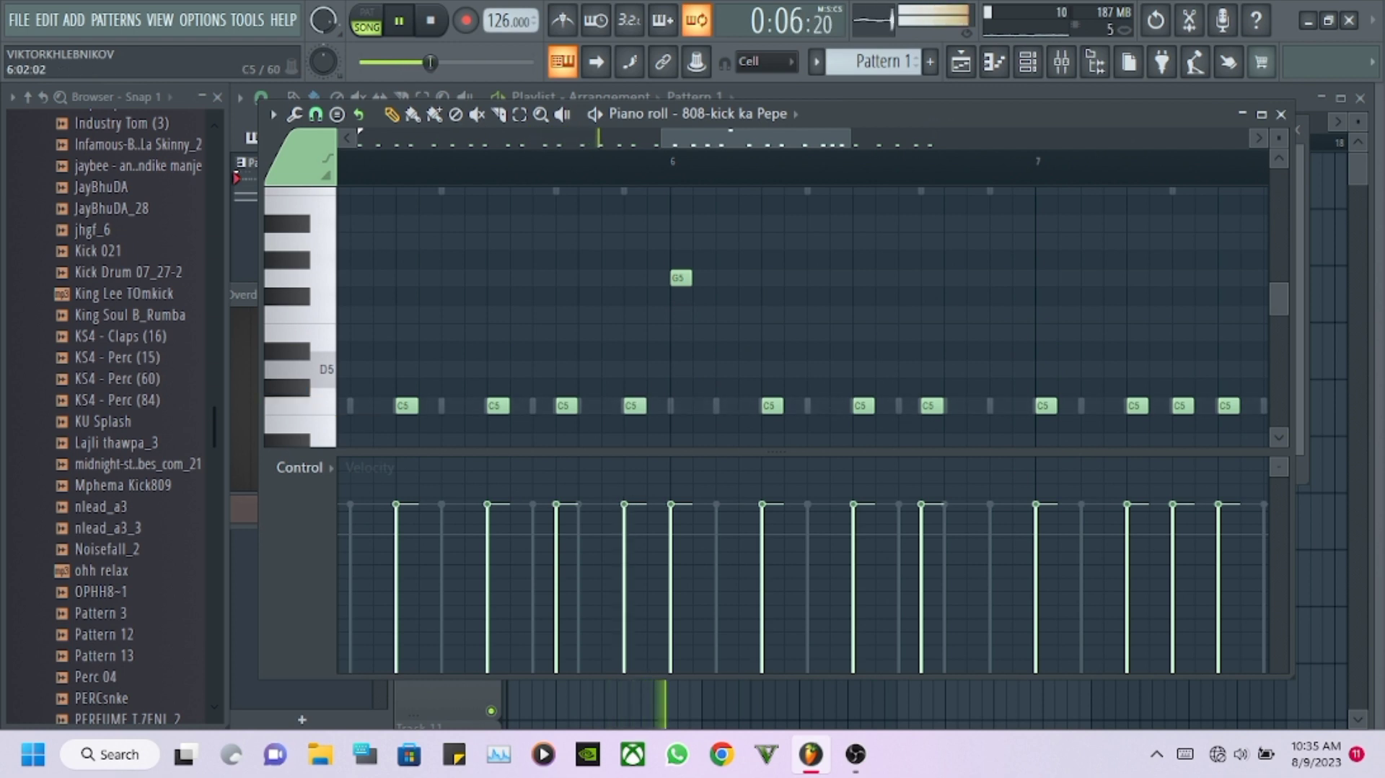
Add a C5 hit on the last step of bar 5 and an F5 note on step 4 of bar 6.
click(660, 405)
click(725, 315)
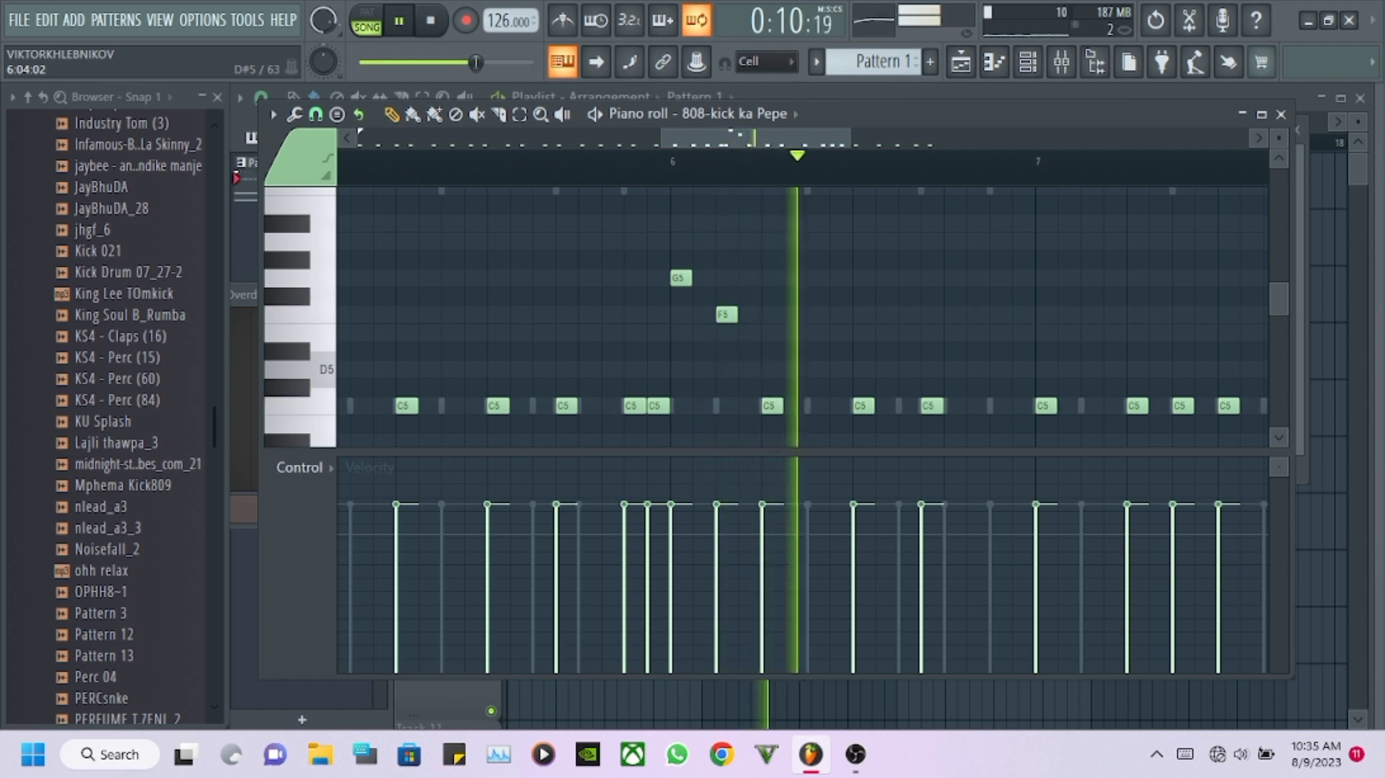
drag(726, 315, 750, 314)
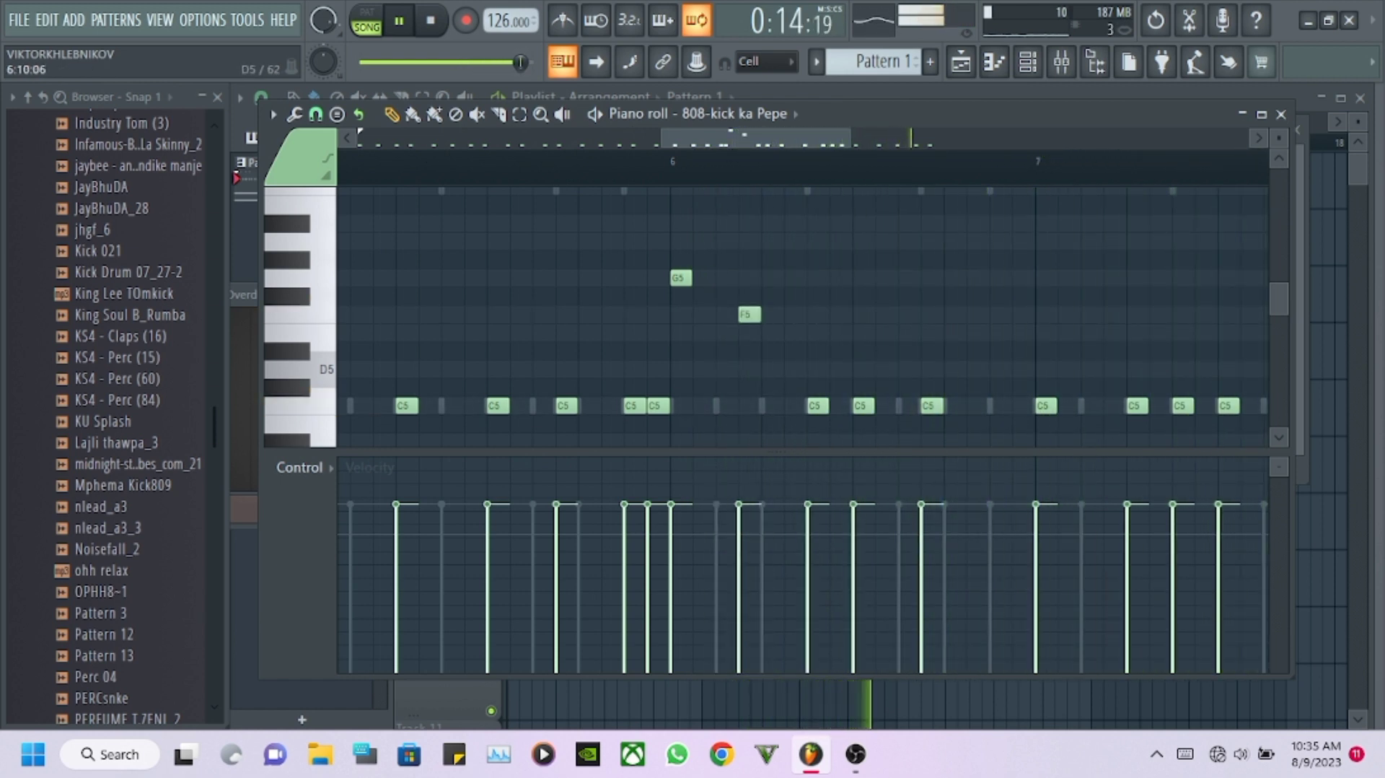
Add extra C5 kick hits on step 15 of bar 6 and step 3 of bar 7.
scroll(675, 369, down, 5)
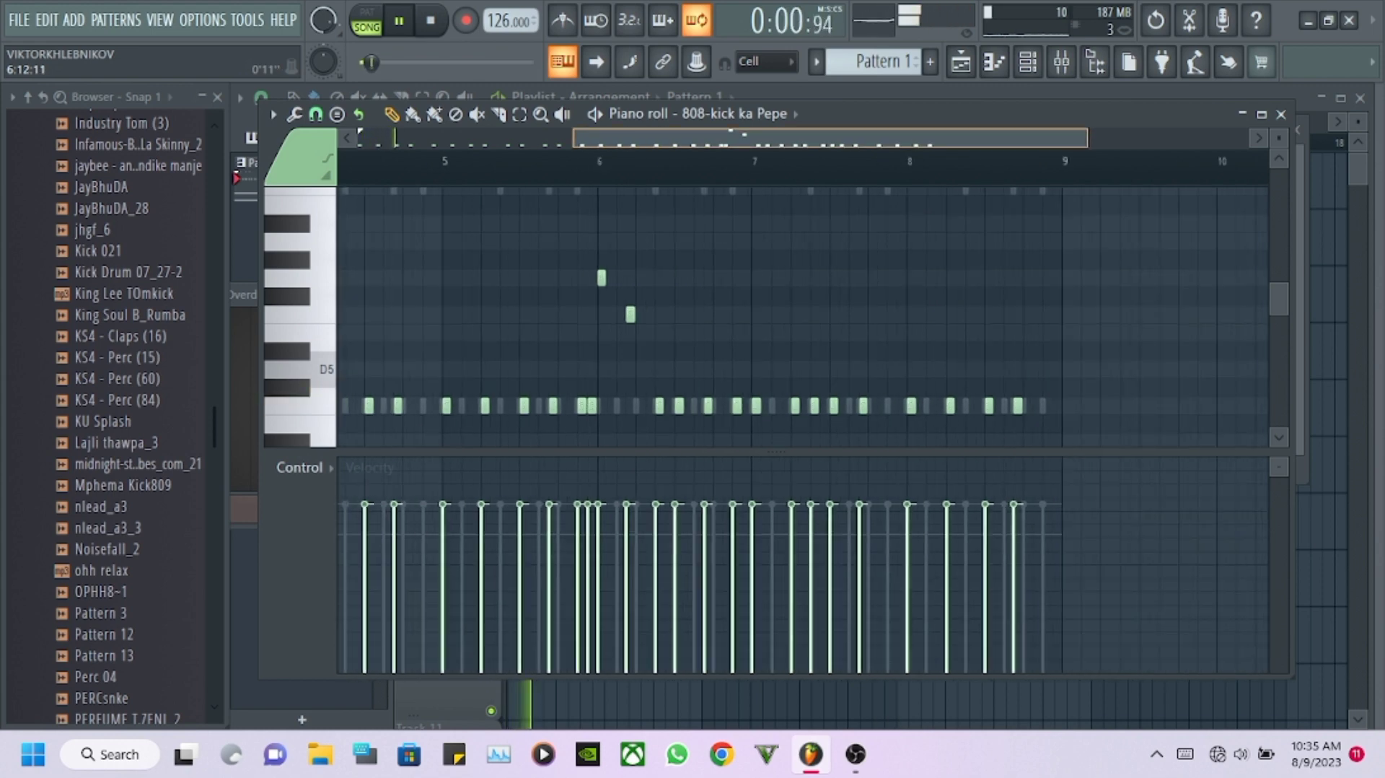
scroll(769, 303, up, 5)
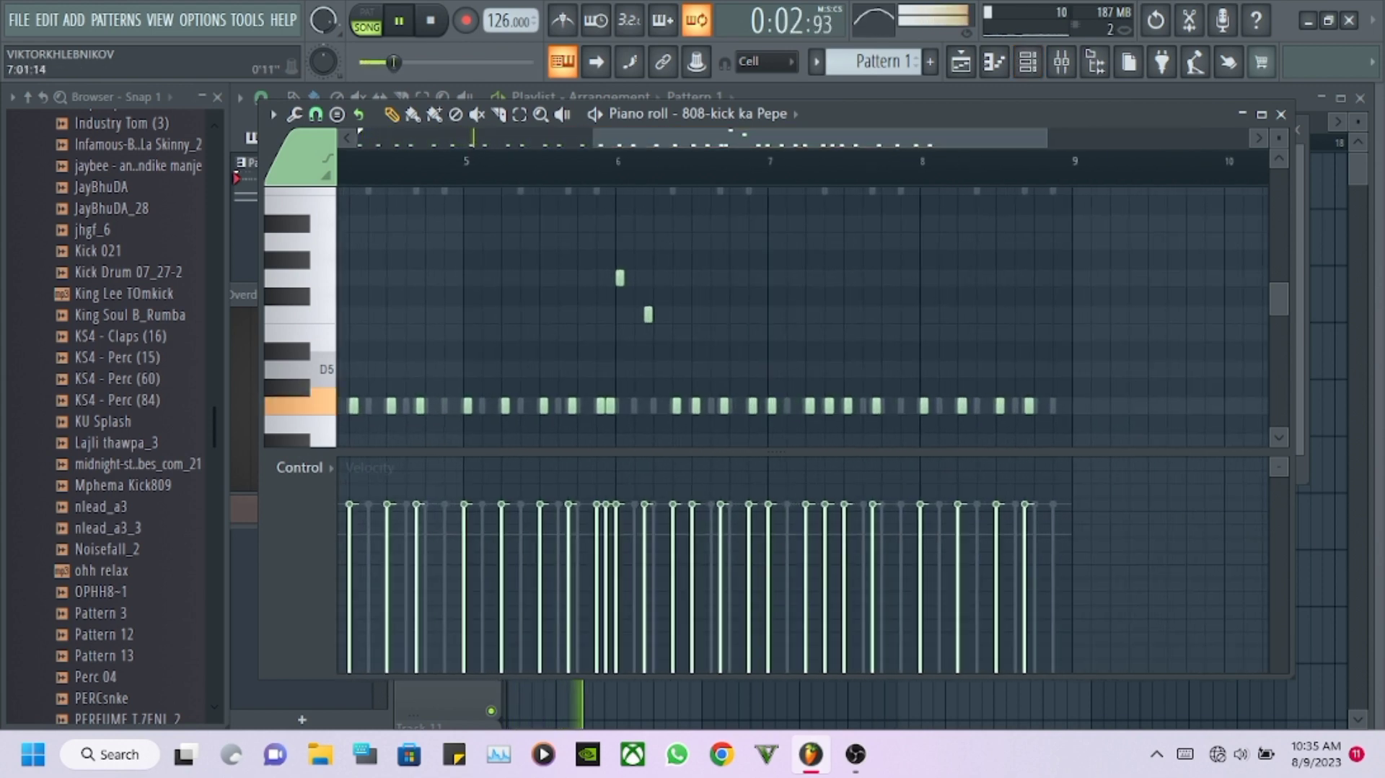
scroll(769, 303, down, 3)
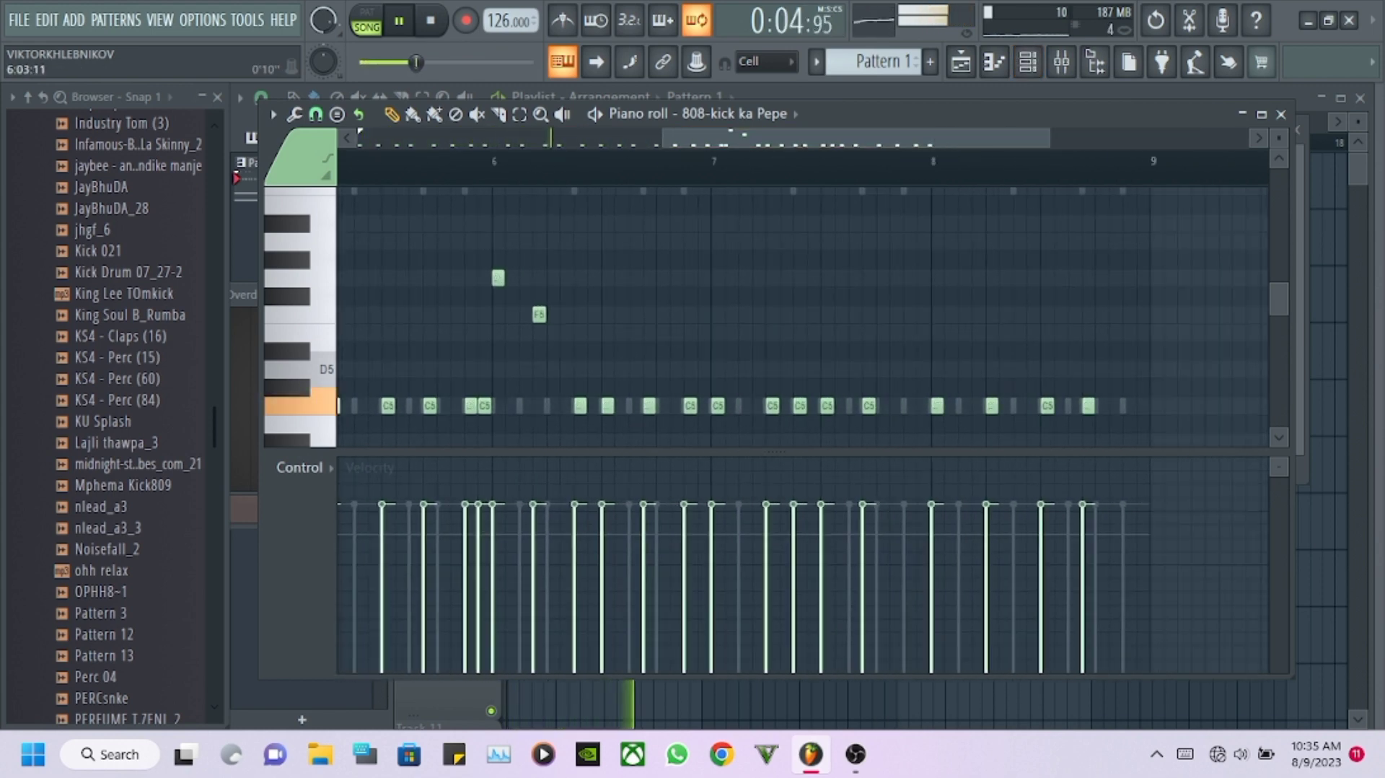
scroll(551, 303, up, 3)
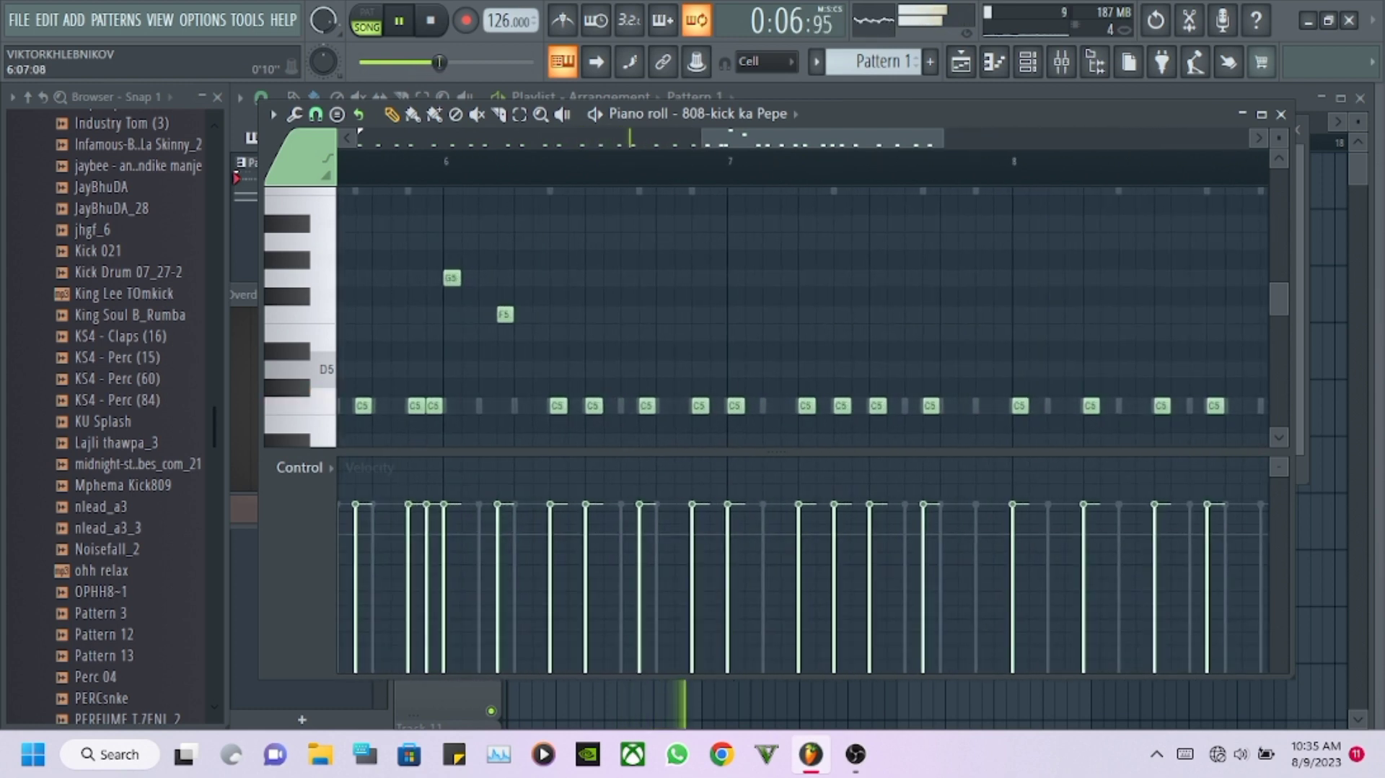
scroll(802, 303, up, 3)
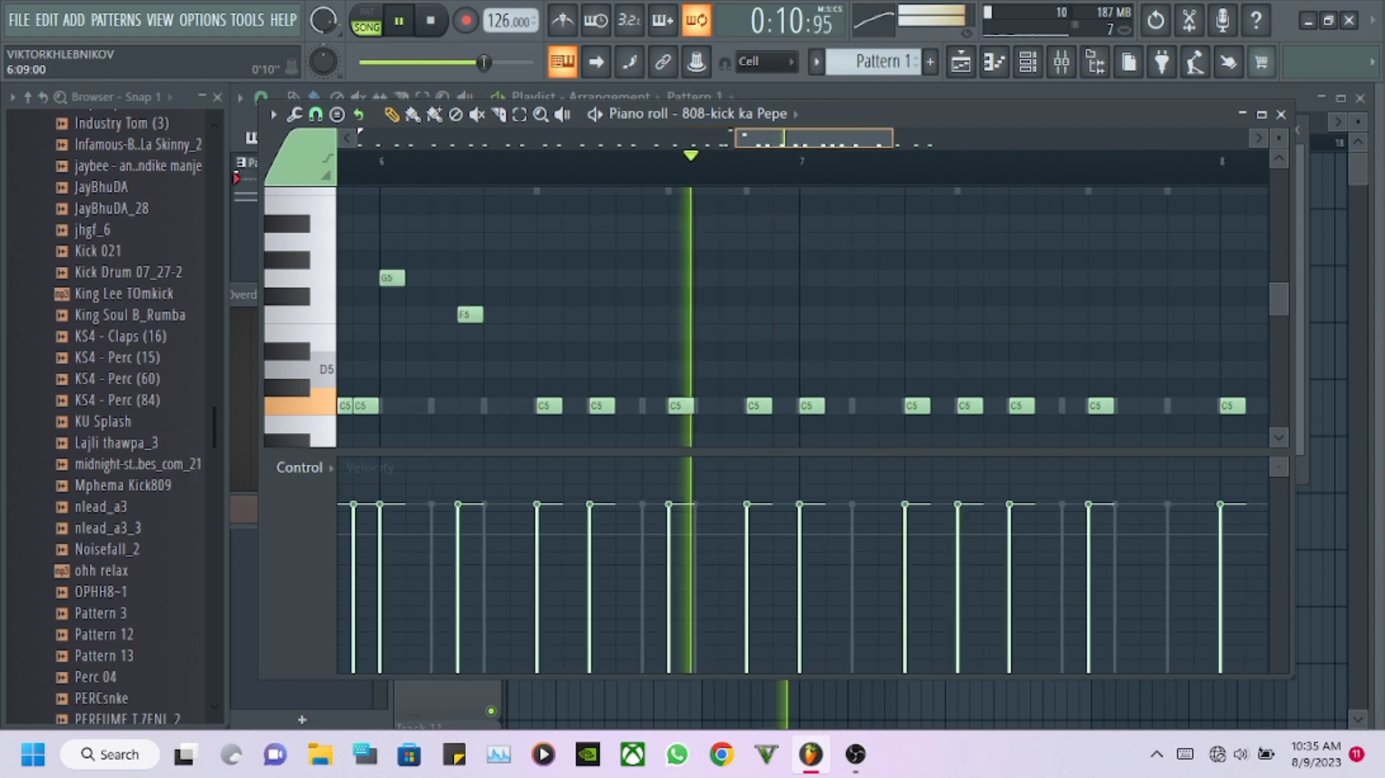
click(795, 406)
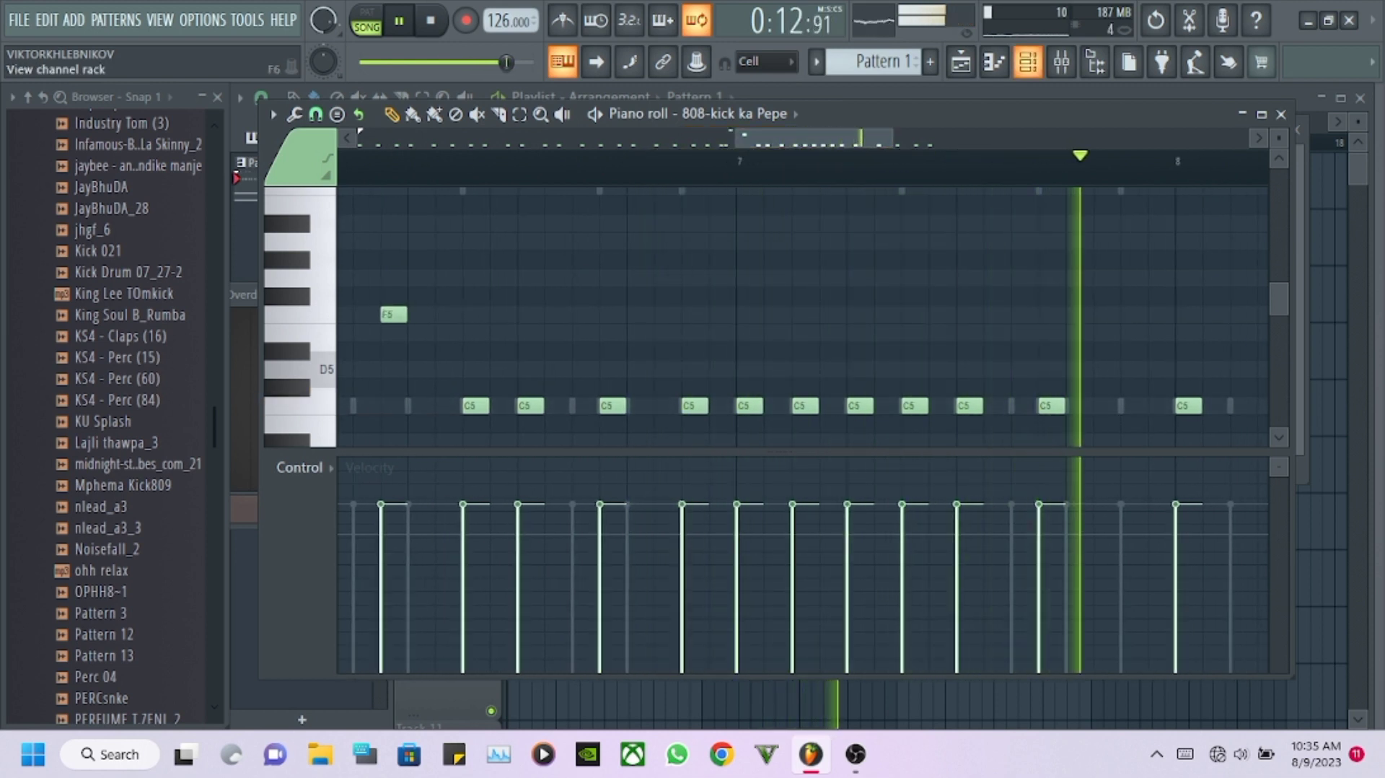
Replace the 808 HiHat channel's sample with nlead_a3 and open that channel's piano roll.
click(1027, 62)
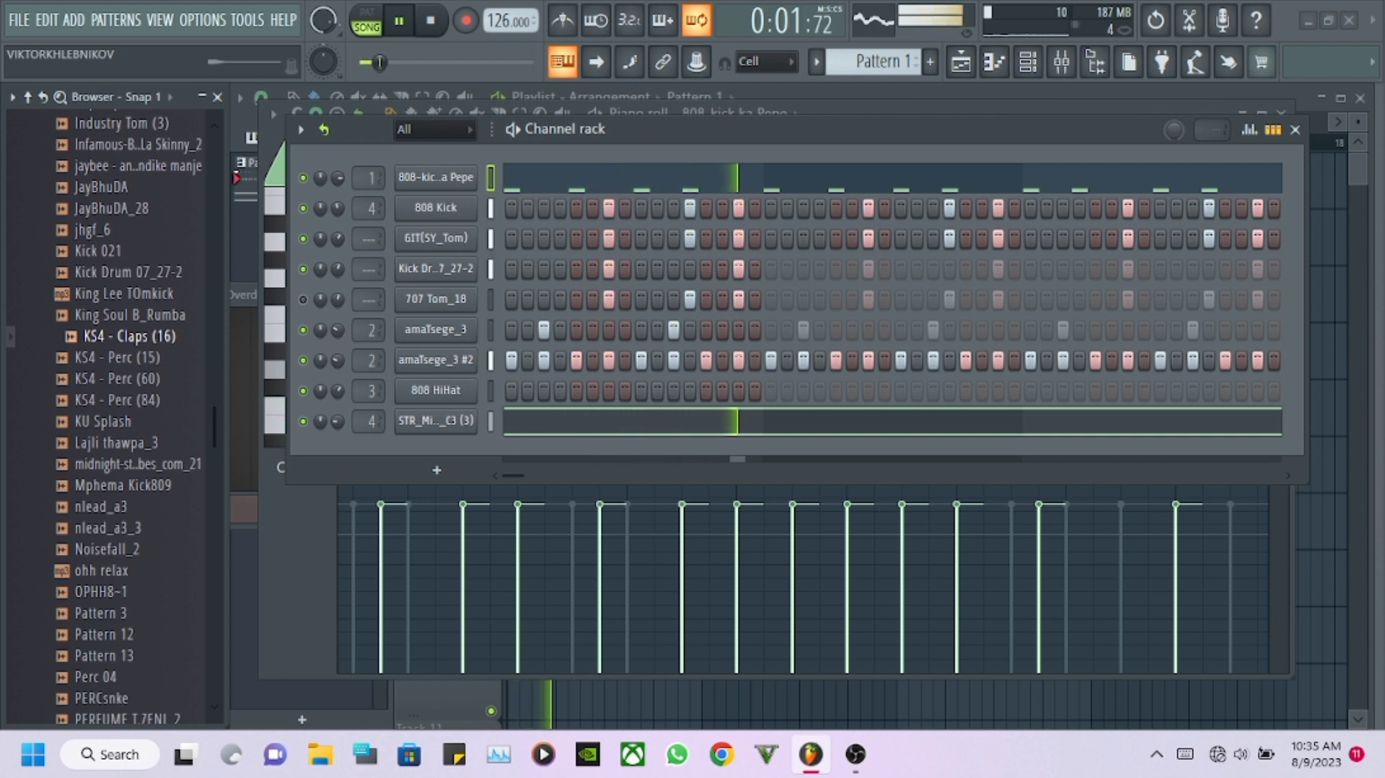
drag(101, 506, 436, 393)
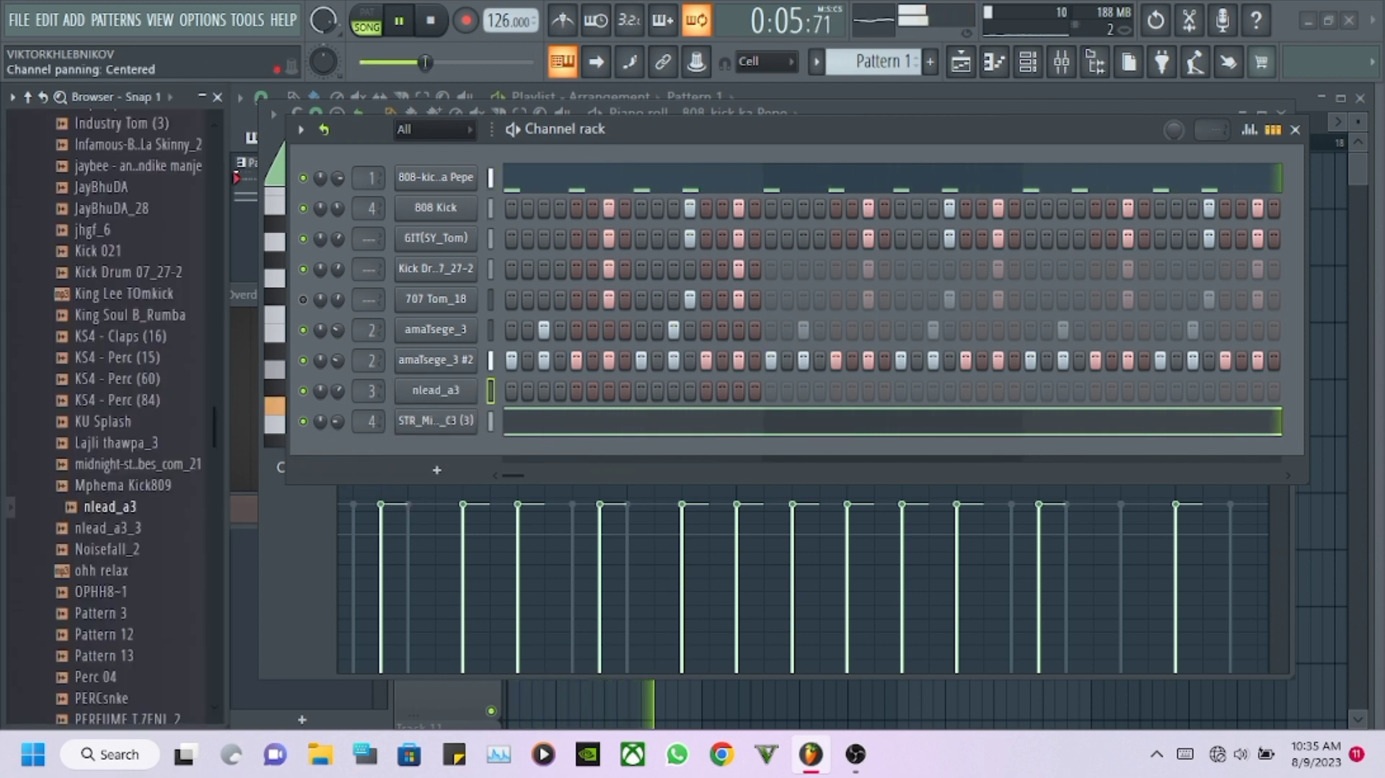
right_click(404, 383)
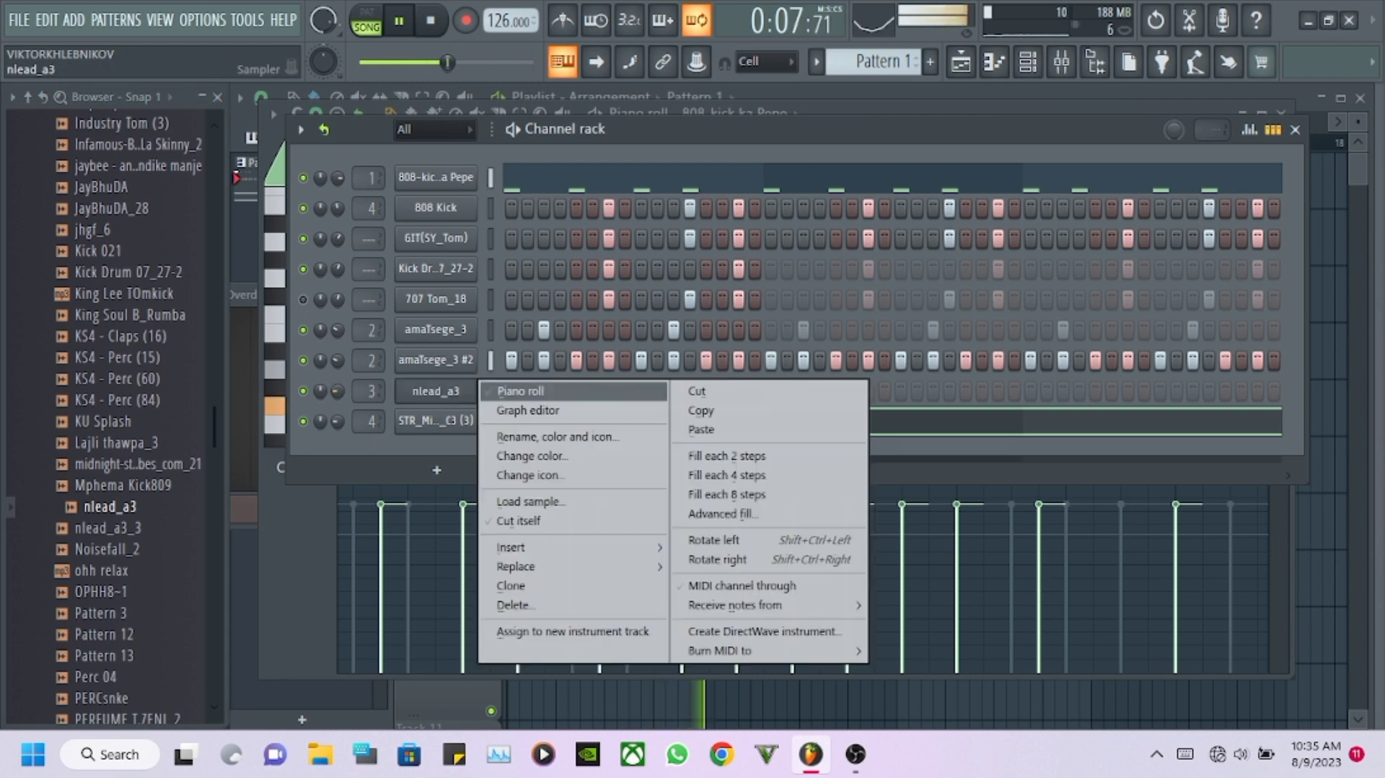
click(454, 388)
Turn off looping in the nlead_a3 piano roll.
scroll(664, 157, down, 5)
scroll(664, 157, up, 1)
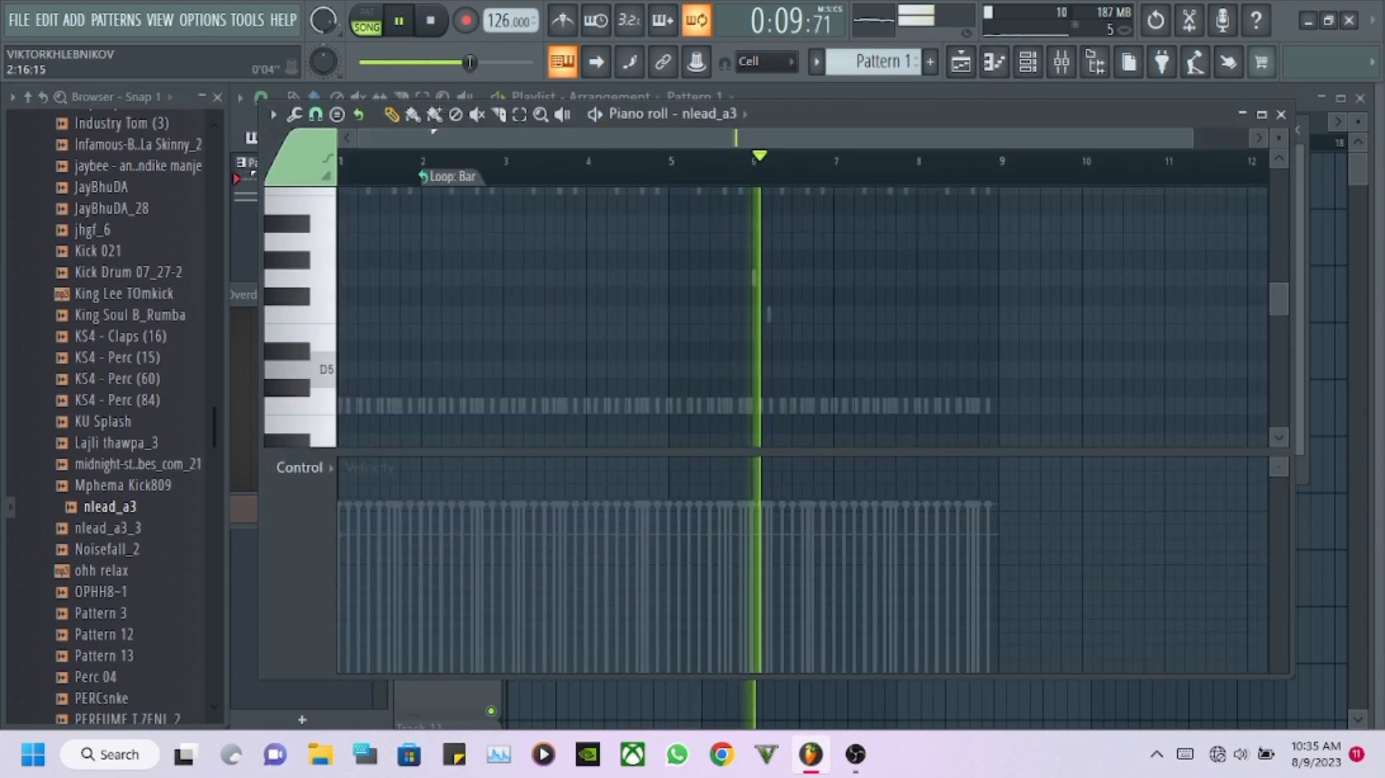
right_click(459, 176)
click(505, 204)
Draw a sustained D4 note for nlead_a3 from bar 1, trimmed to exactly eight bars long.
scroll(340, 313, down, 5)
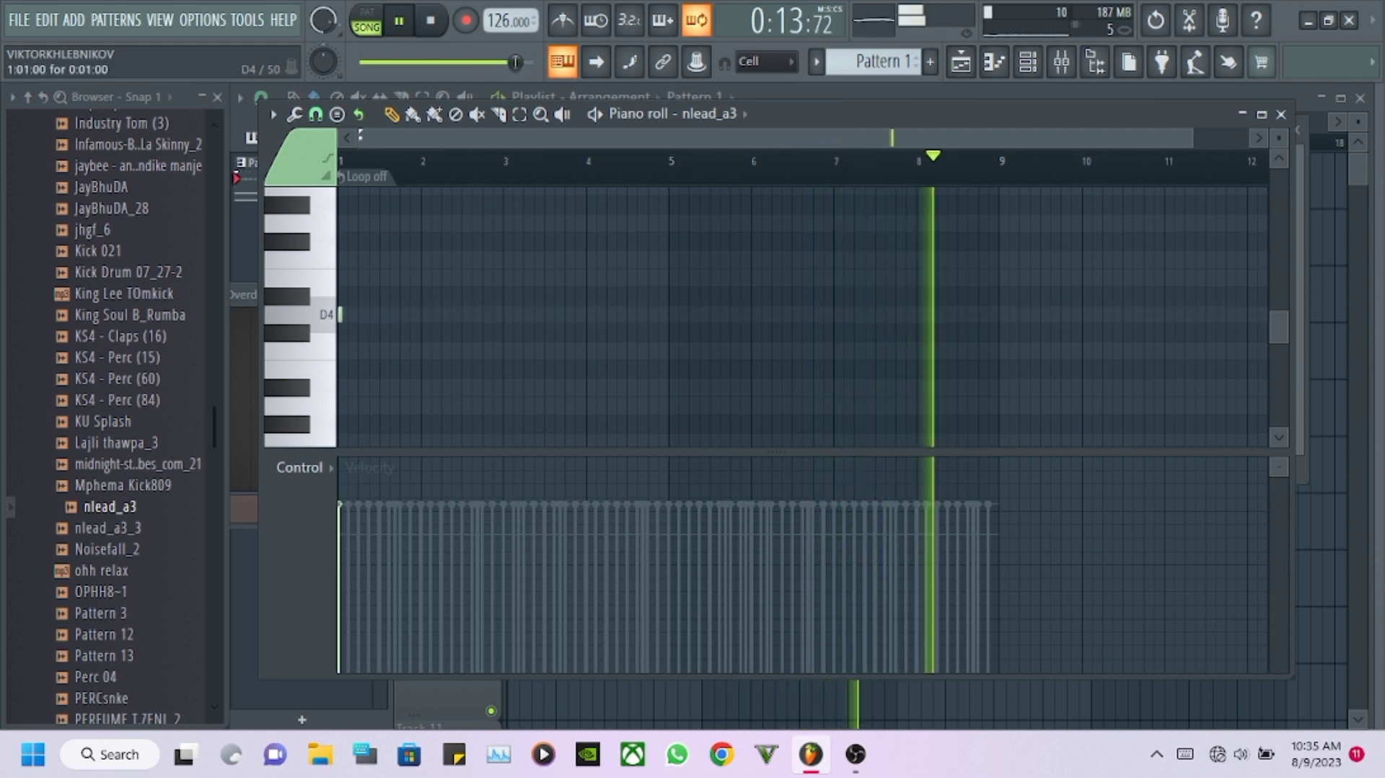
drag(341, 314, 1004, 314)
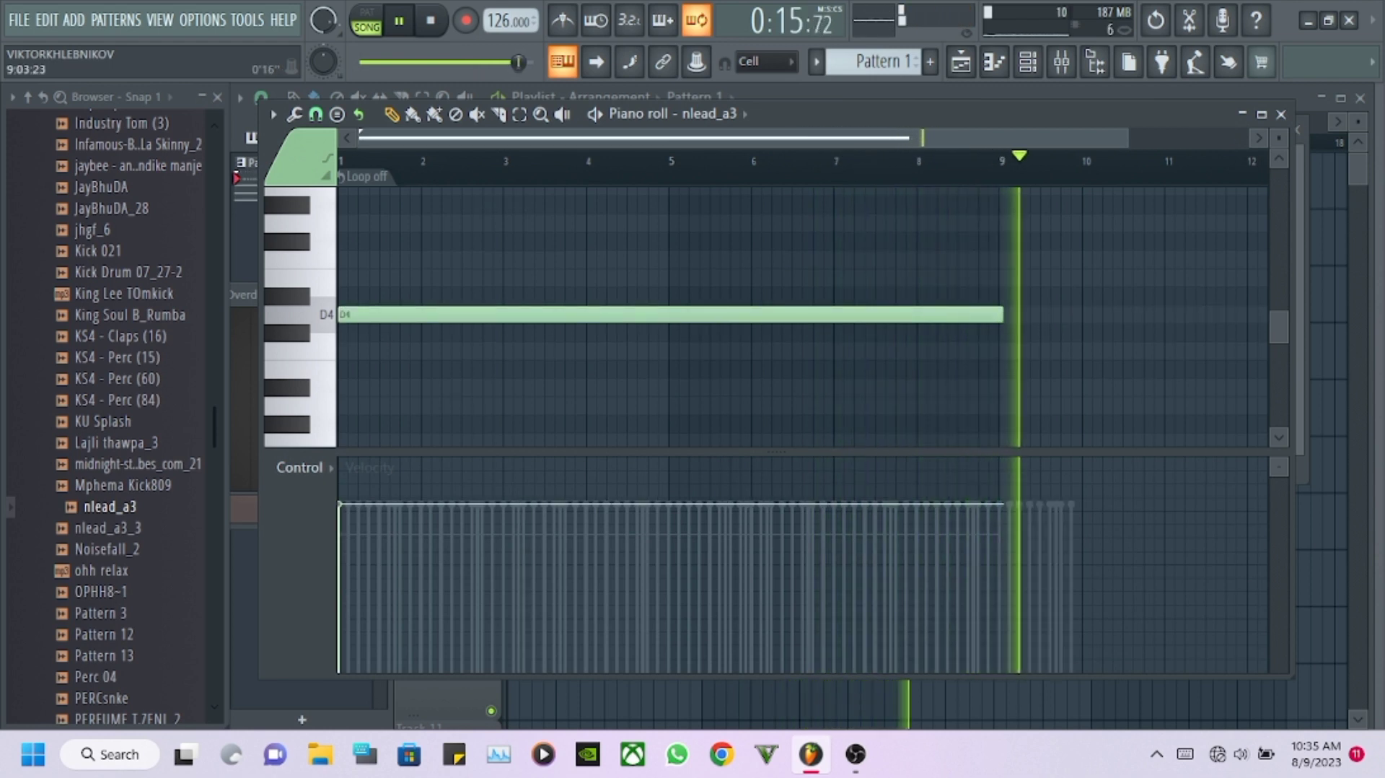
scroll(1004, 160, up, 6)
scroll(994, 314, up, 1)
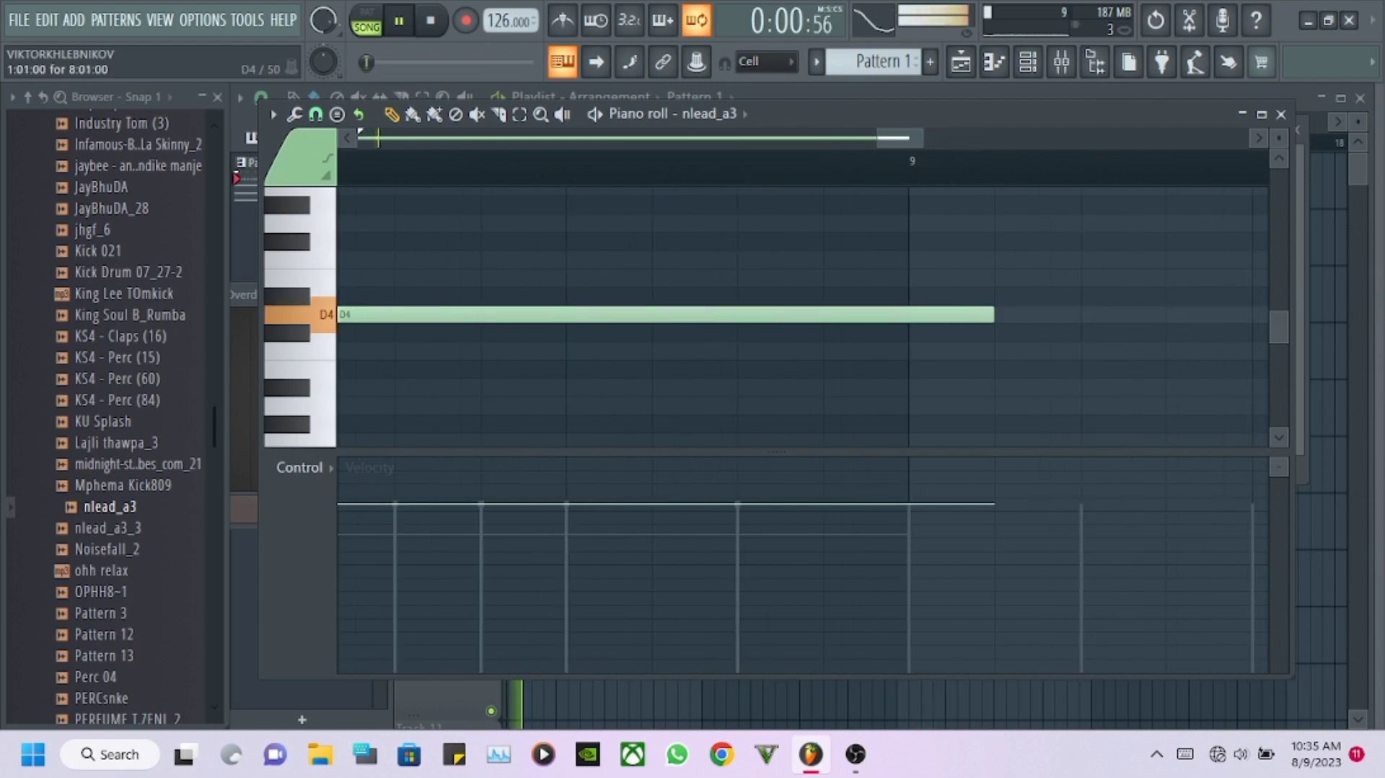
drag(991, 314, 944, 311)
Select the amaTsege_3 channel and collapse the DOMBOLO PACKS sample folders in the browser.
click(1028, 61)
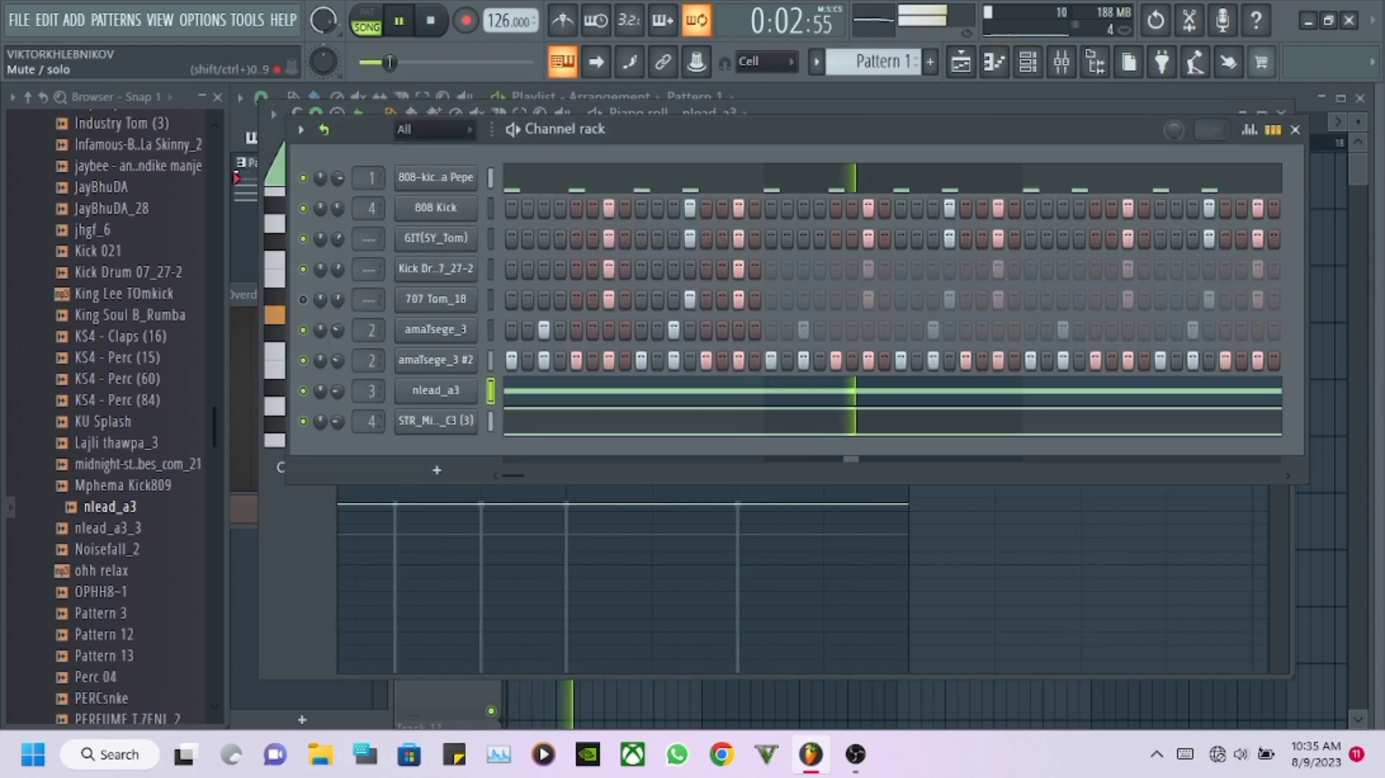
scroll(129, 361, up, 10)
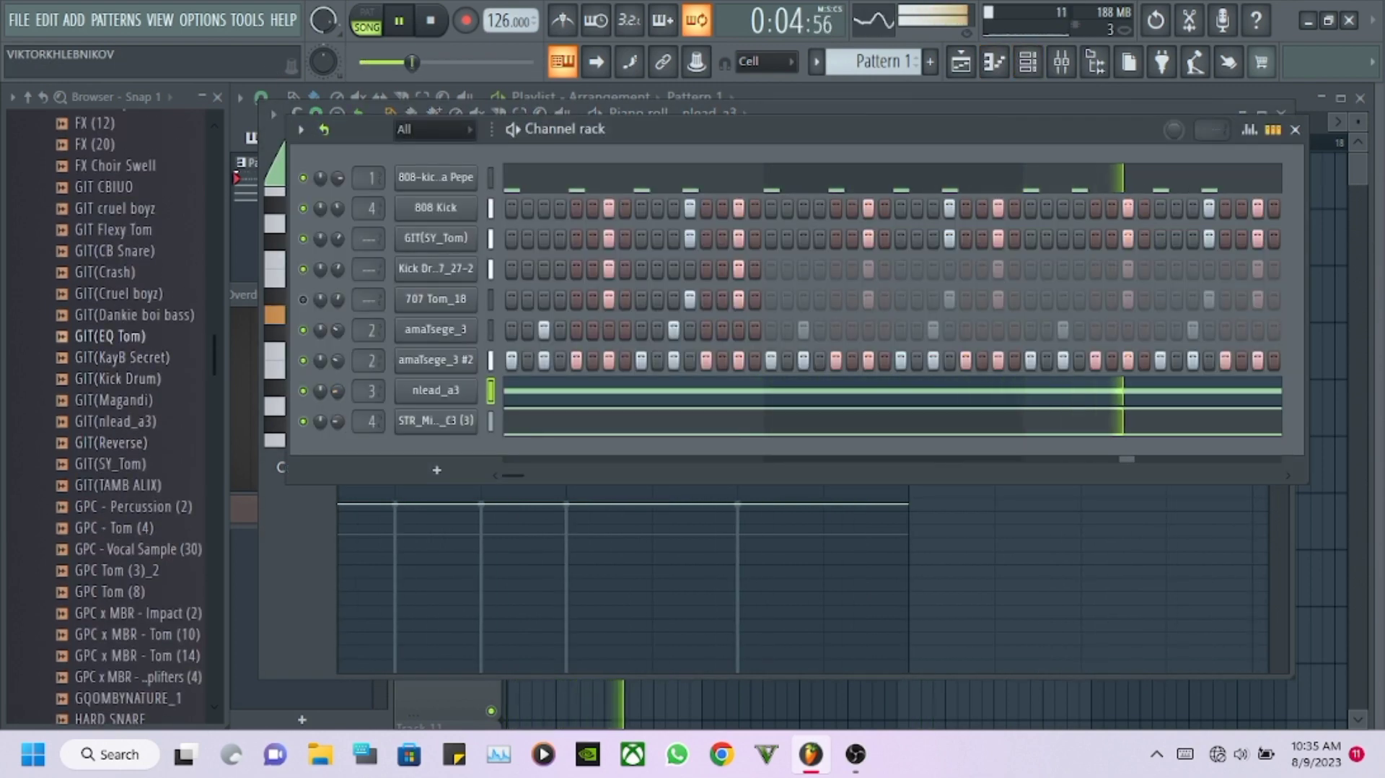
scroll(130, 399, up, 6)
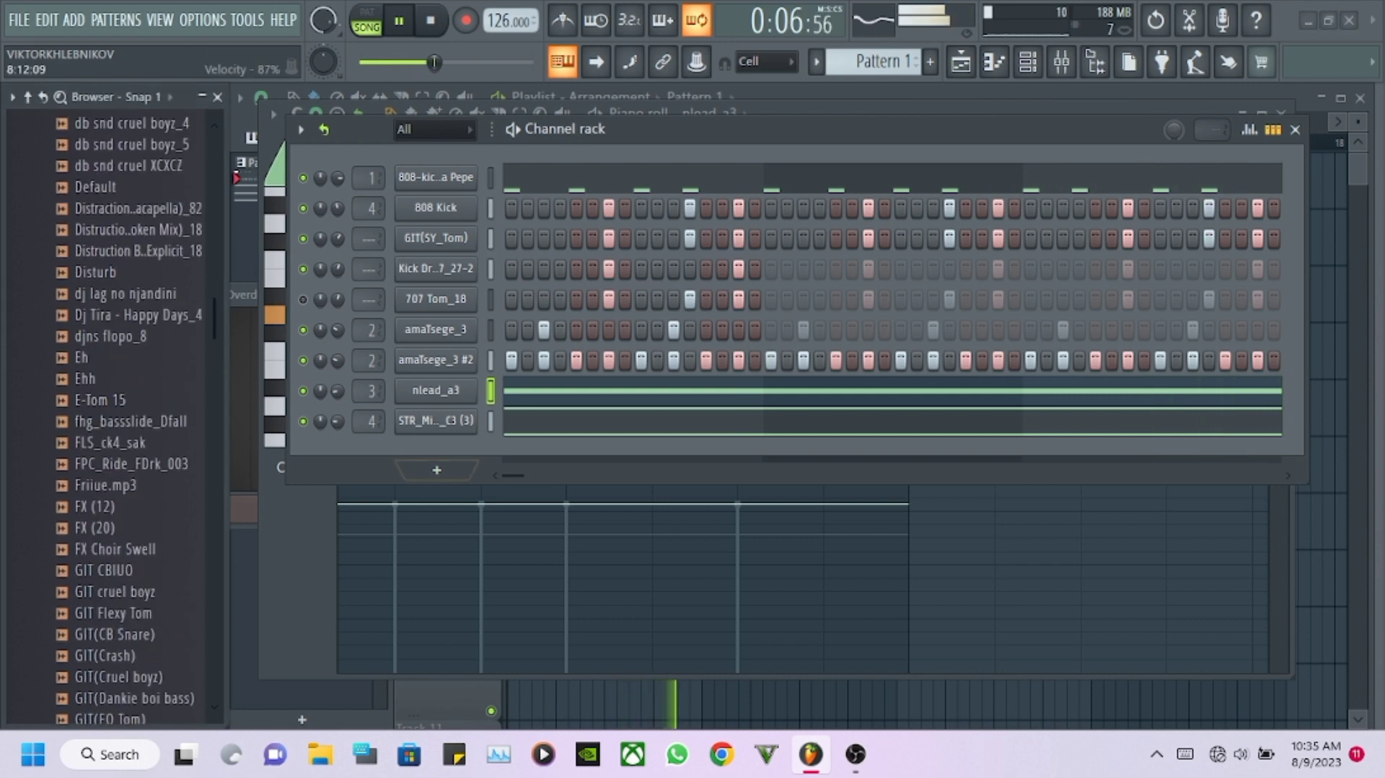
scroll(130, 400, up, 6)
scroll(108, 411, up, 10)
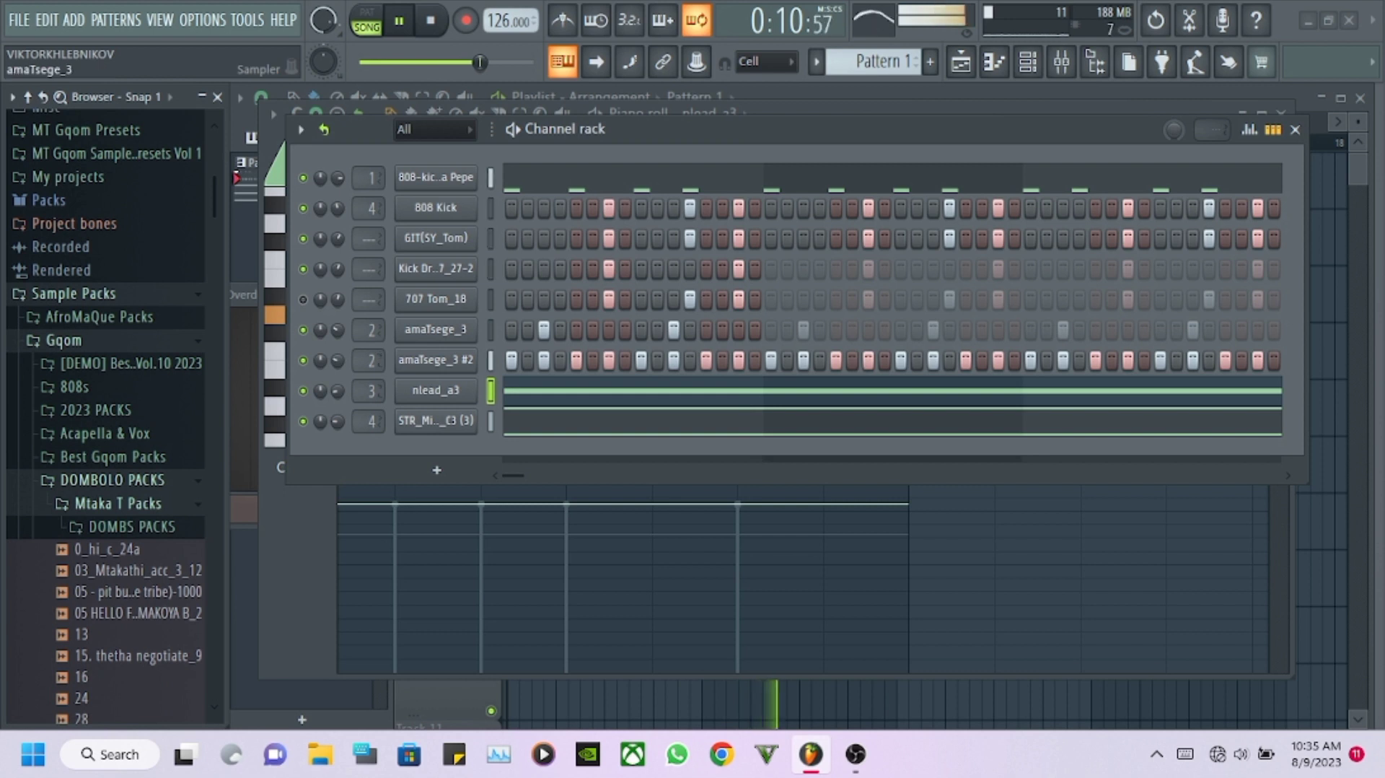
right_click(435, 330)
key(Escape)
click(132, 526)
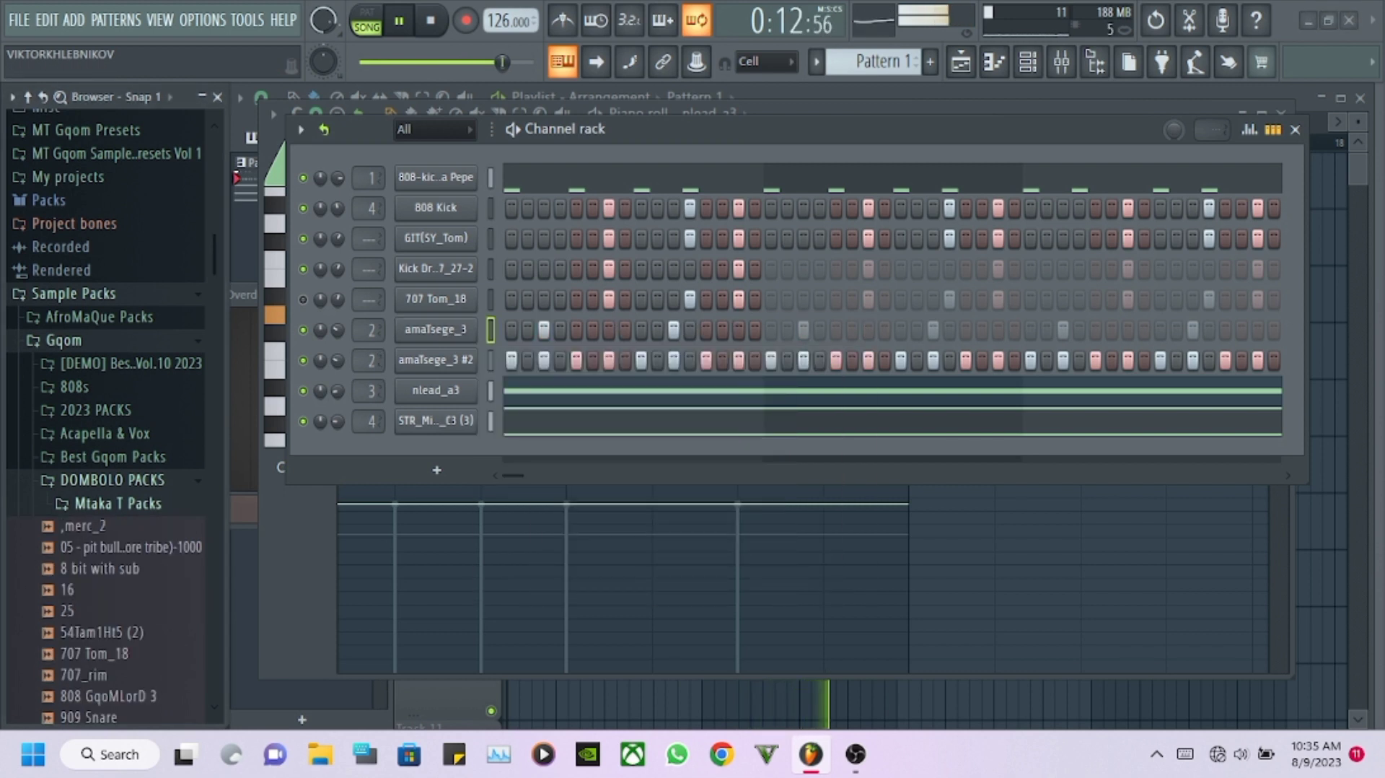
click(111, 480)
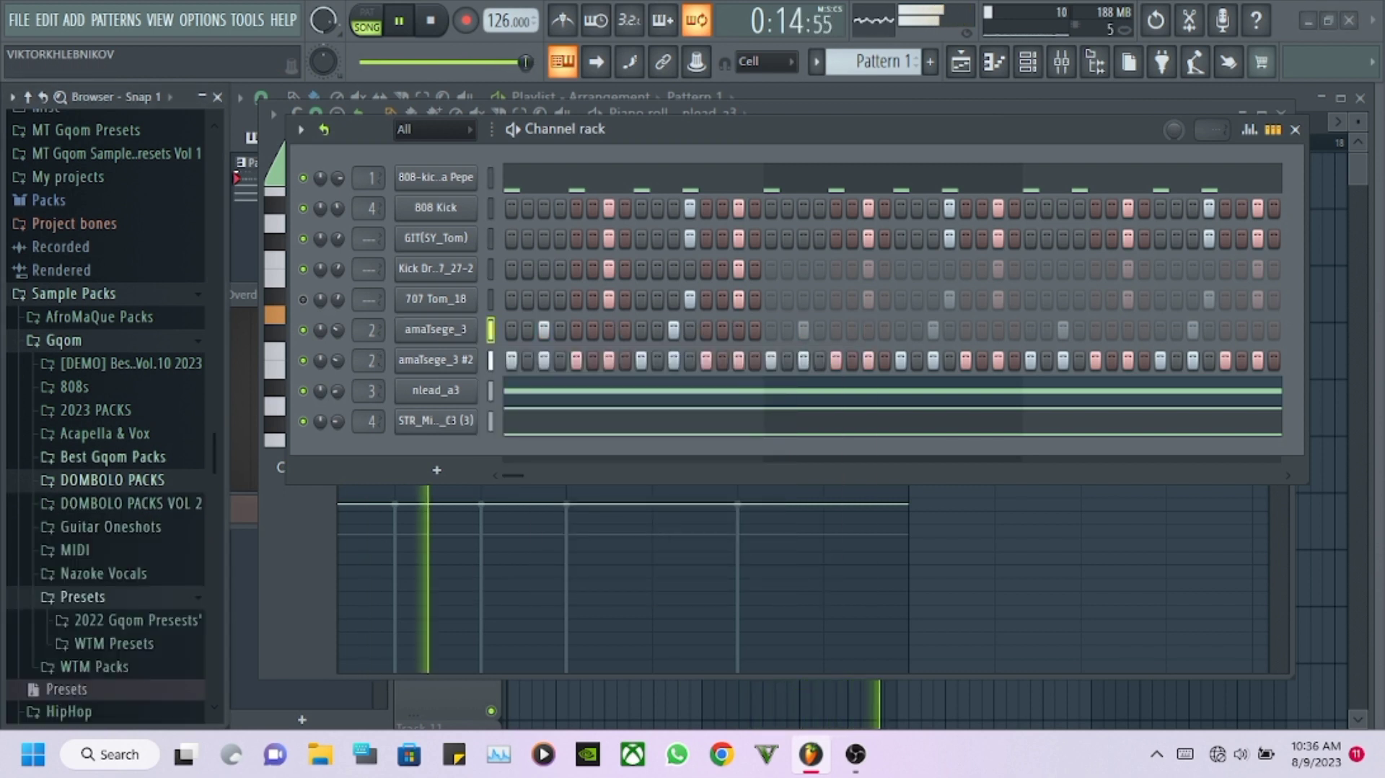
Add MBR Vox 08 from the Acapella & Vox samples as a channel above amaTsege_3, with hits on steps 7 and 15.
click(105, 433)
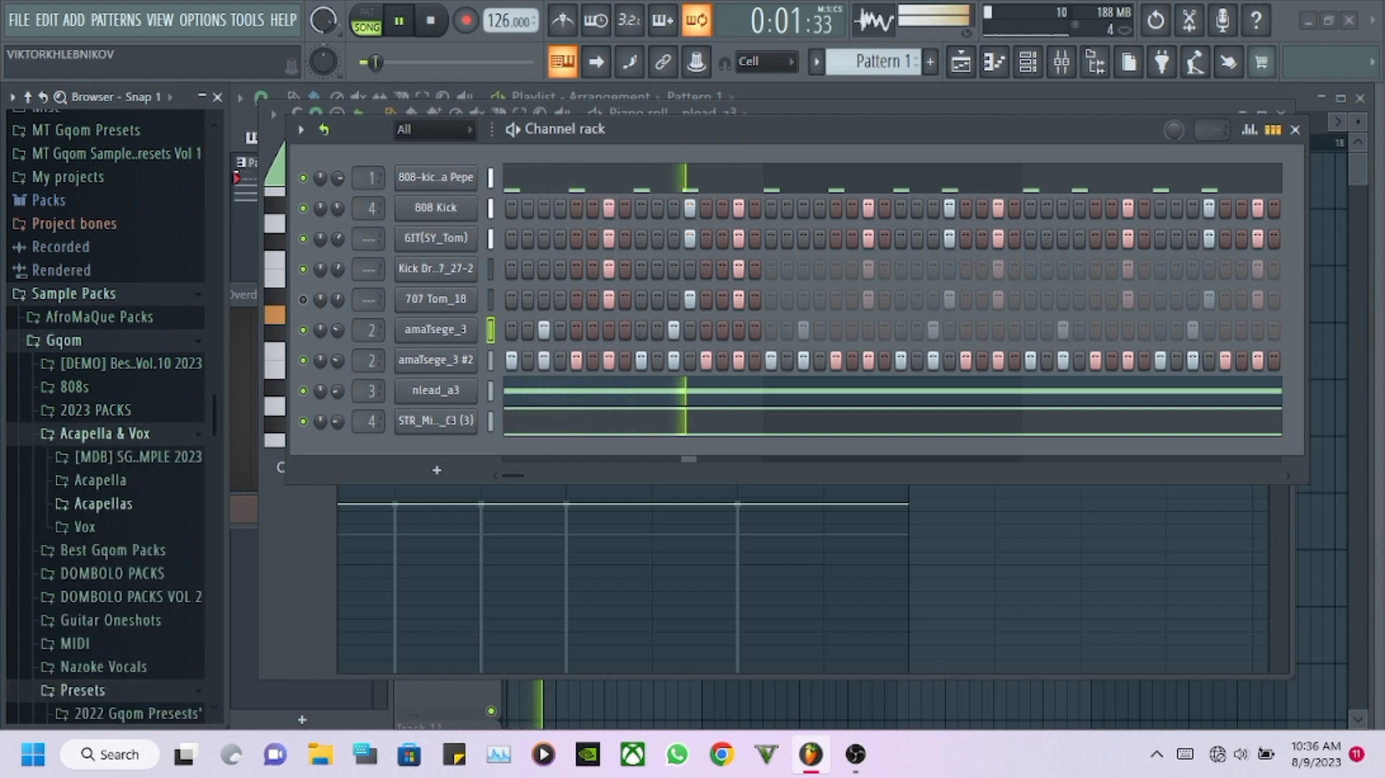
click(84, 526)
click(108, 482)
scroll(108, 481, down, 2)
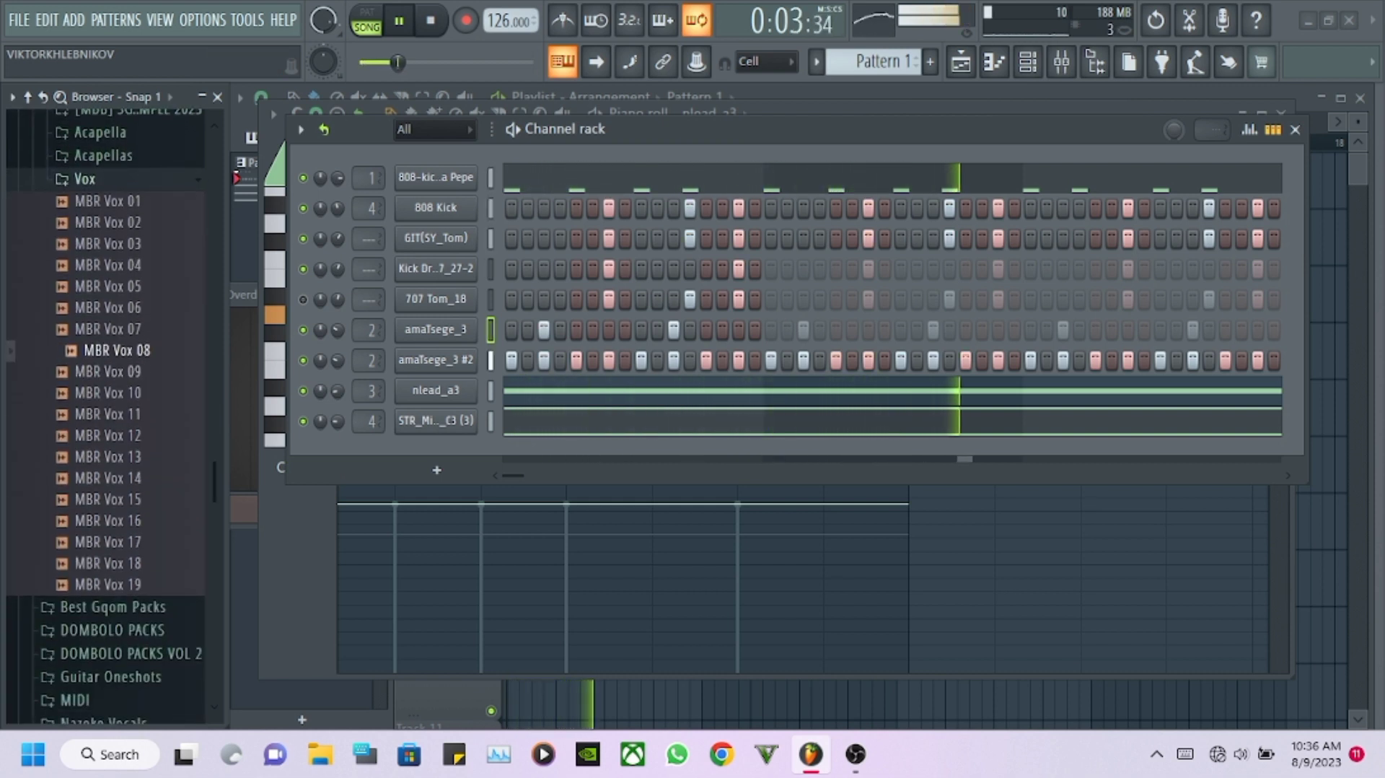
drag(117, 350, 436, 341)
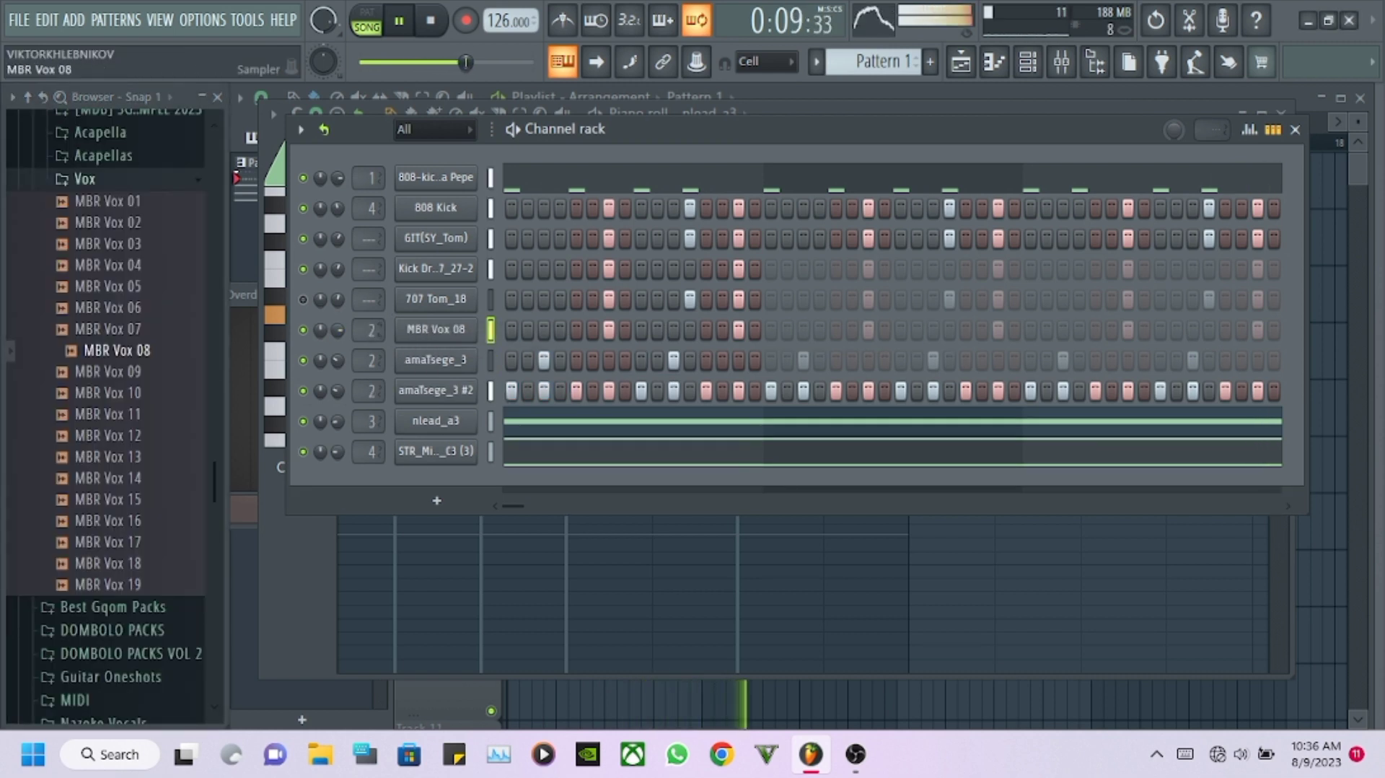
Normalize the MBR Vox 08 sample, set its pitch shift to -300 cents and its time-stretching mode to Auto.
click(435, 360)
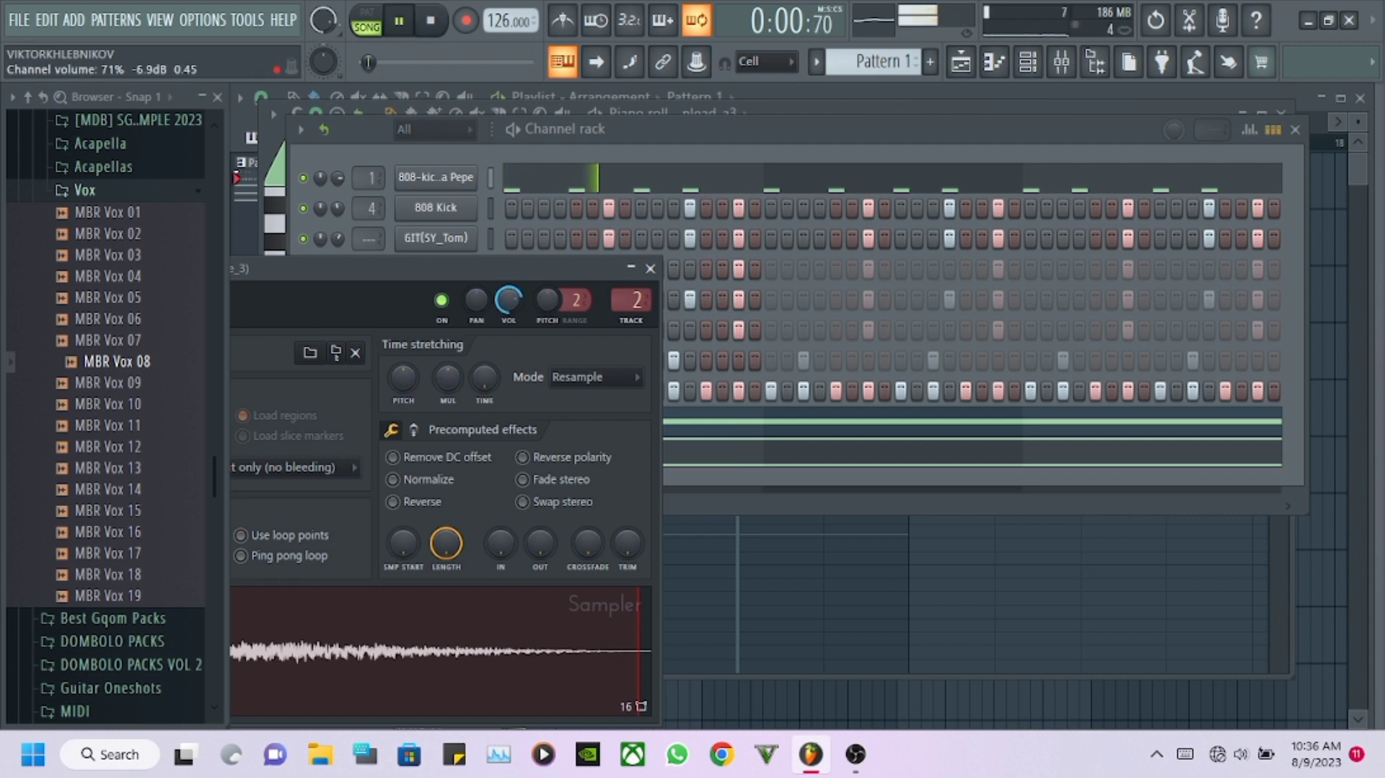
drag(432, 268, 621, 202)
click(580, 412)
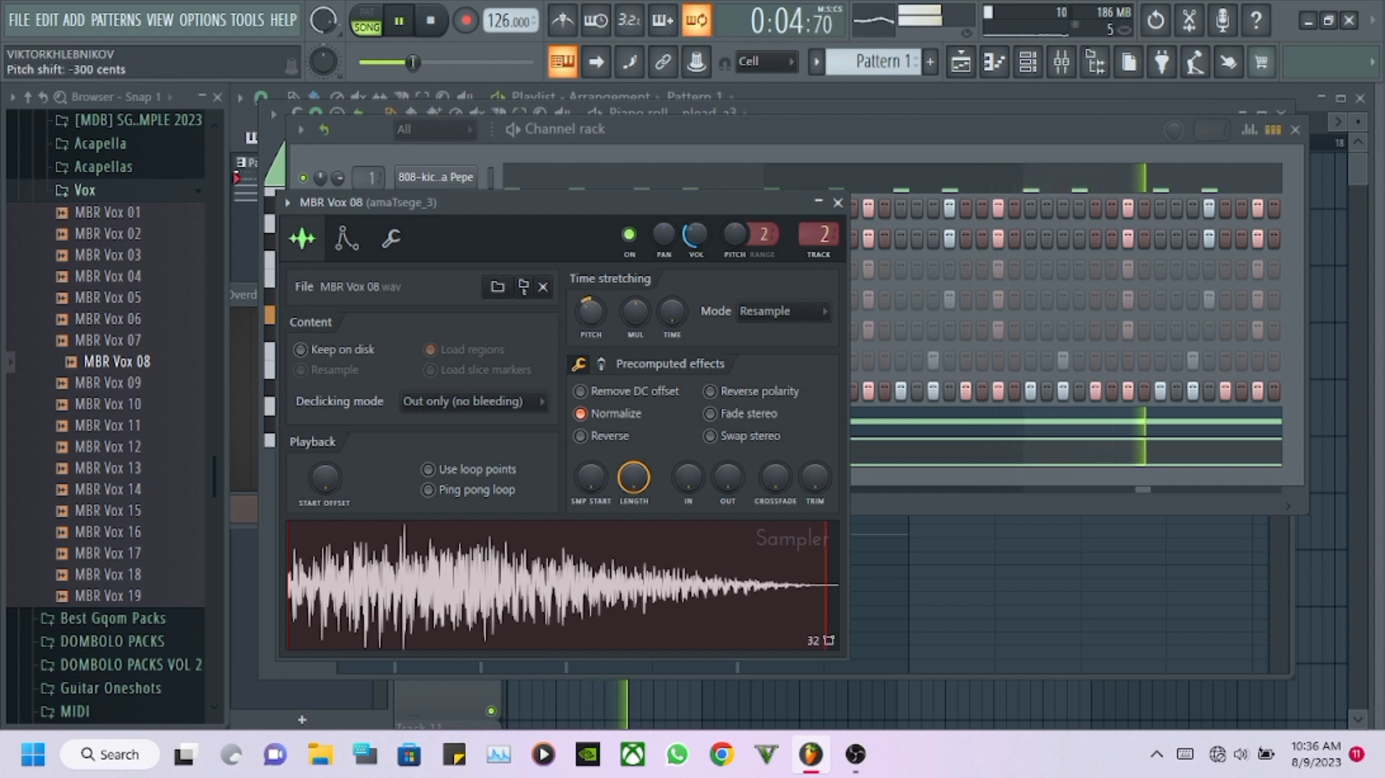
drag(591, 311, 591, 333)
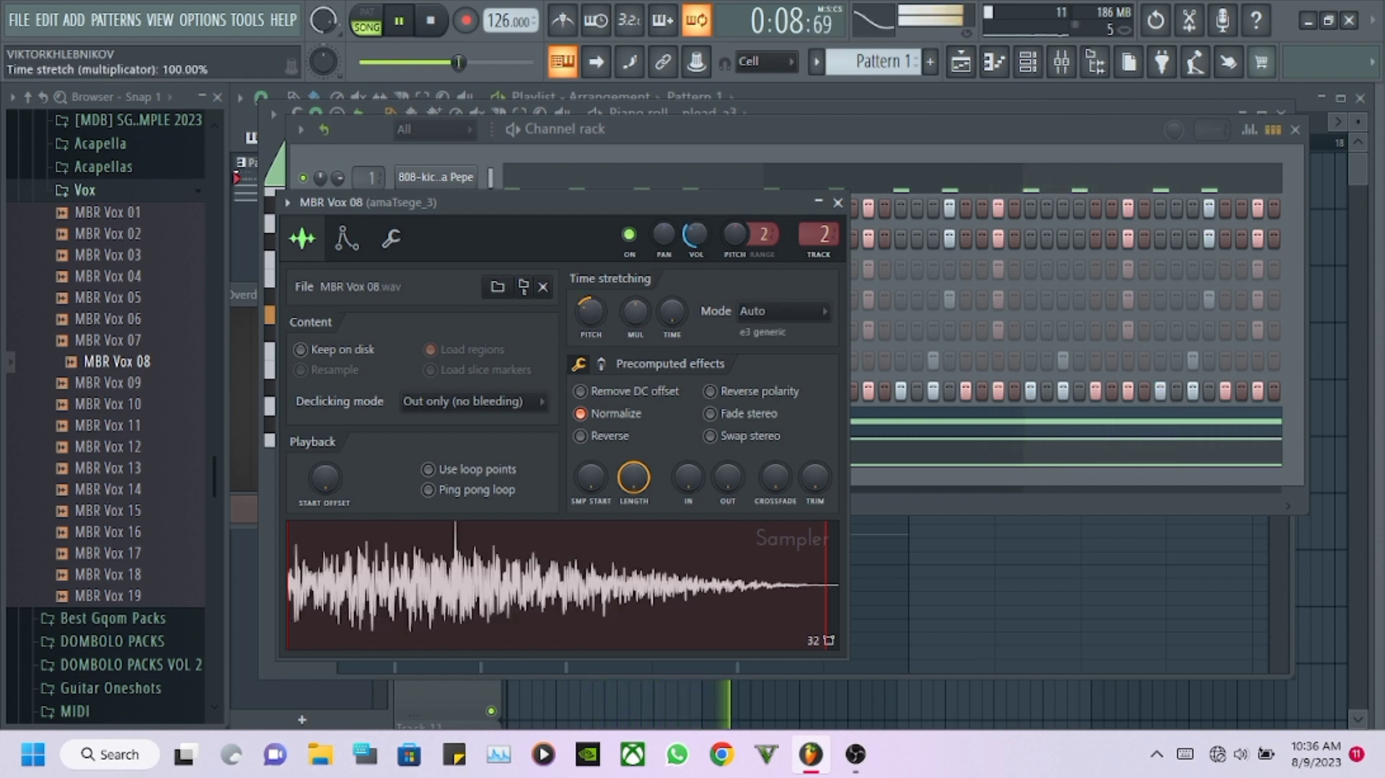
Try a pitch shift of +400 cents on MBR Vox 08, reset it and lower the pitch again.
drag(591, 311, 591, 288)
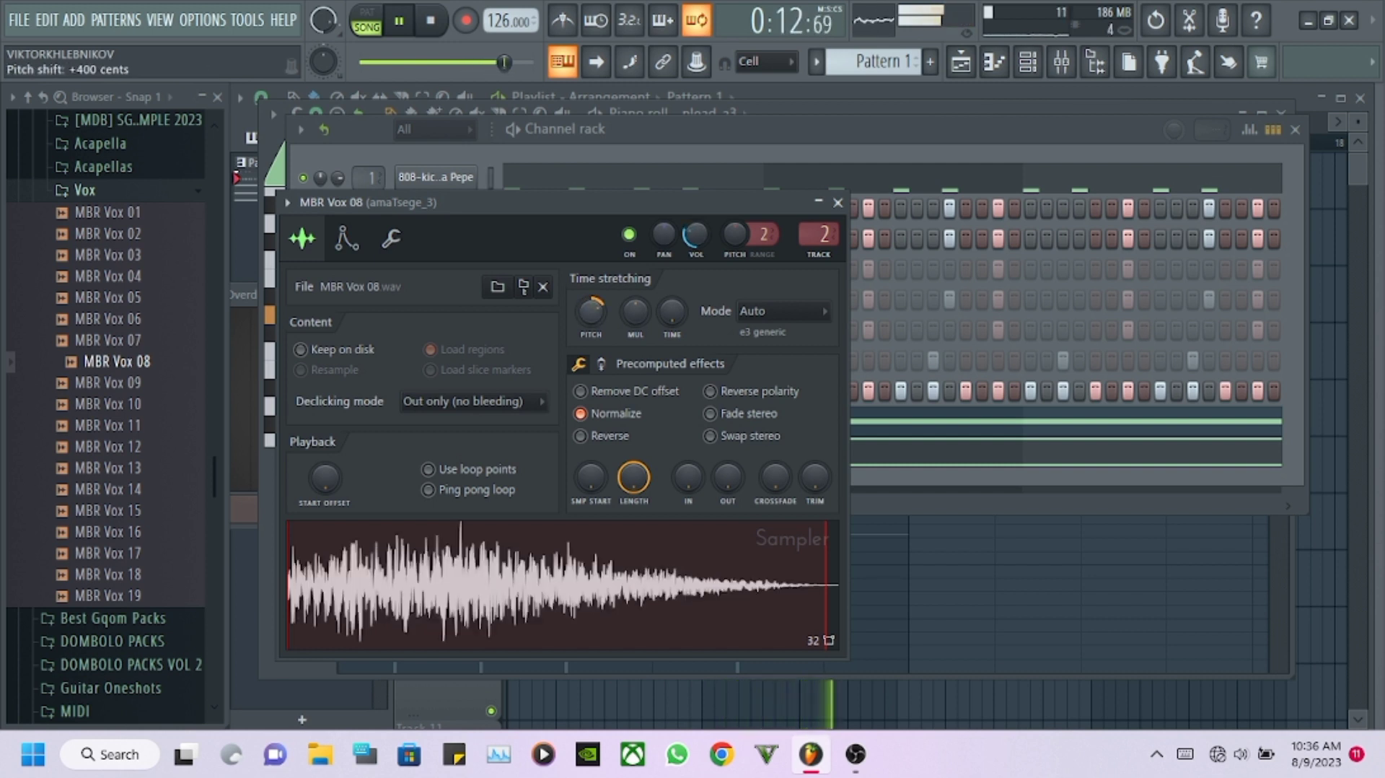
right_click(595, 307)
click(633, 317)
drag(591, 311, 591, 333)
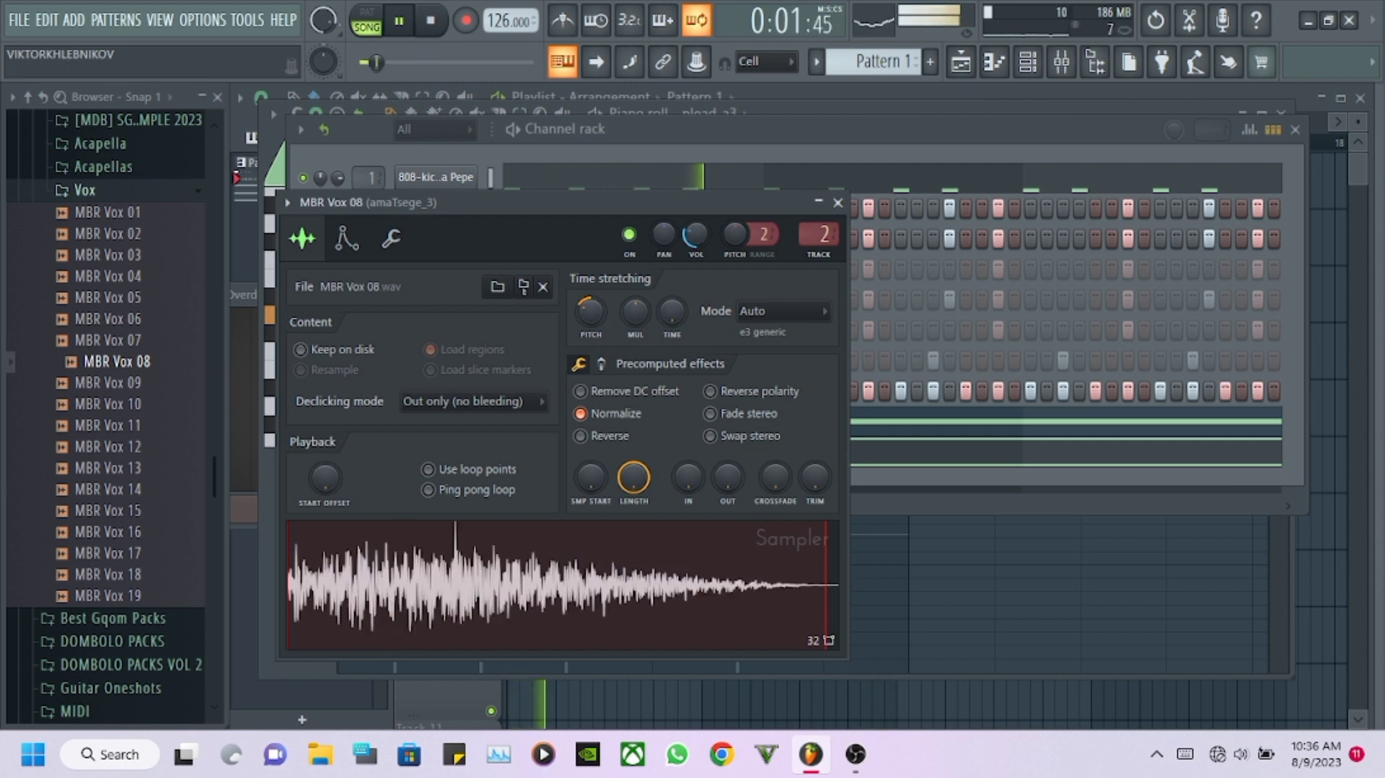
Unmute the 707 Tom_18 channel and turn its volume down.
click(635, 150)
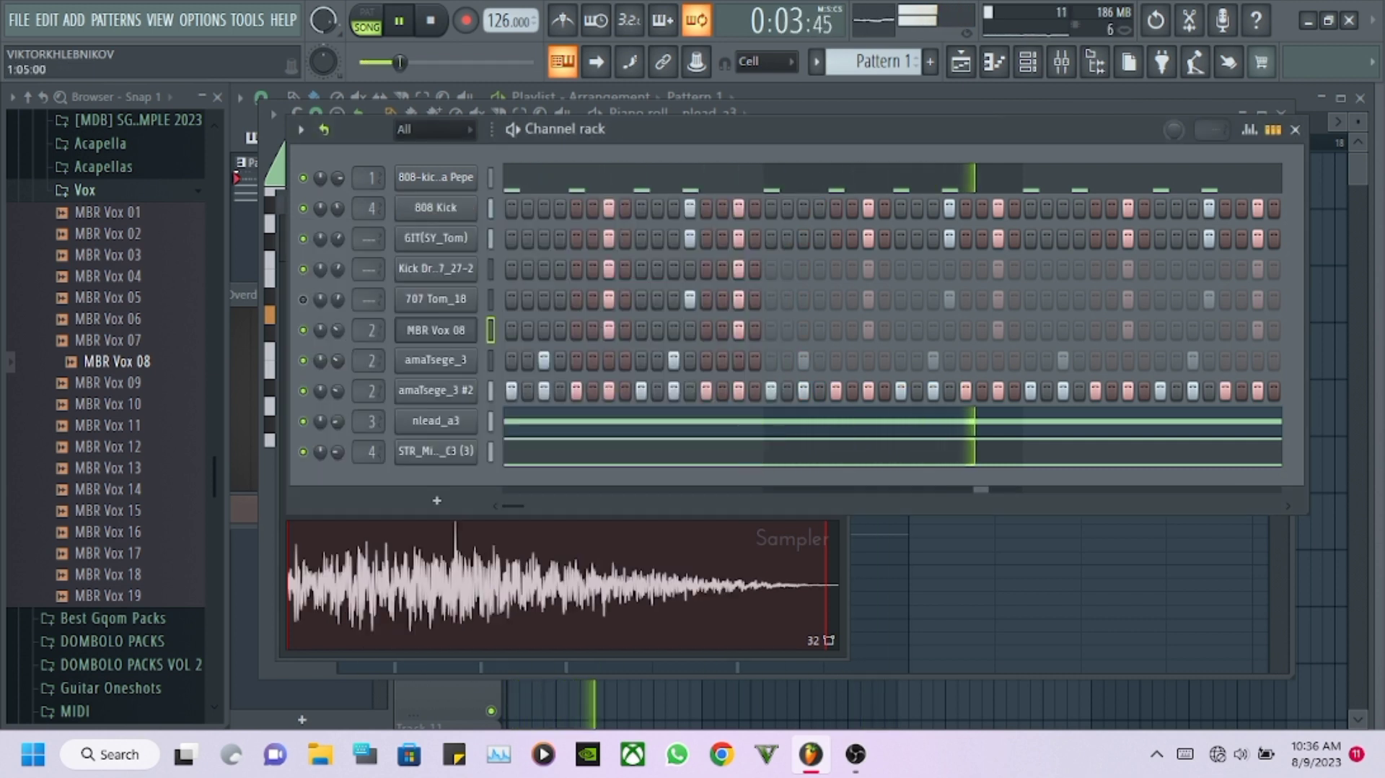
click(436, 330)
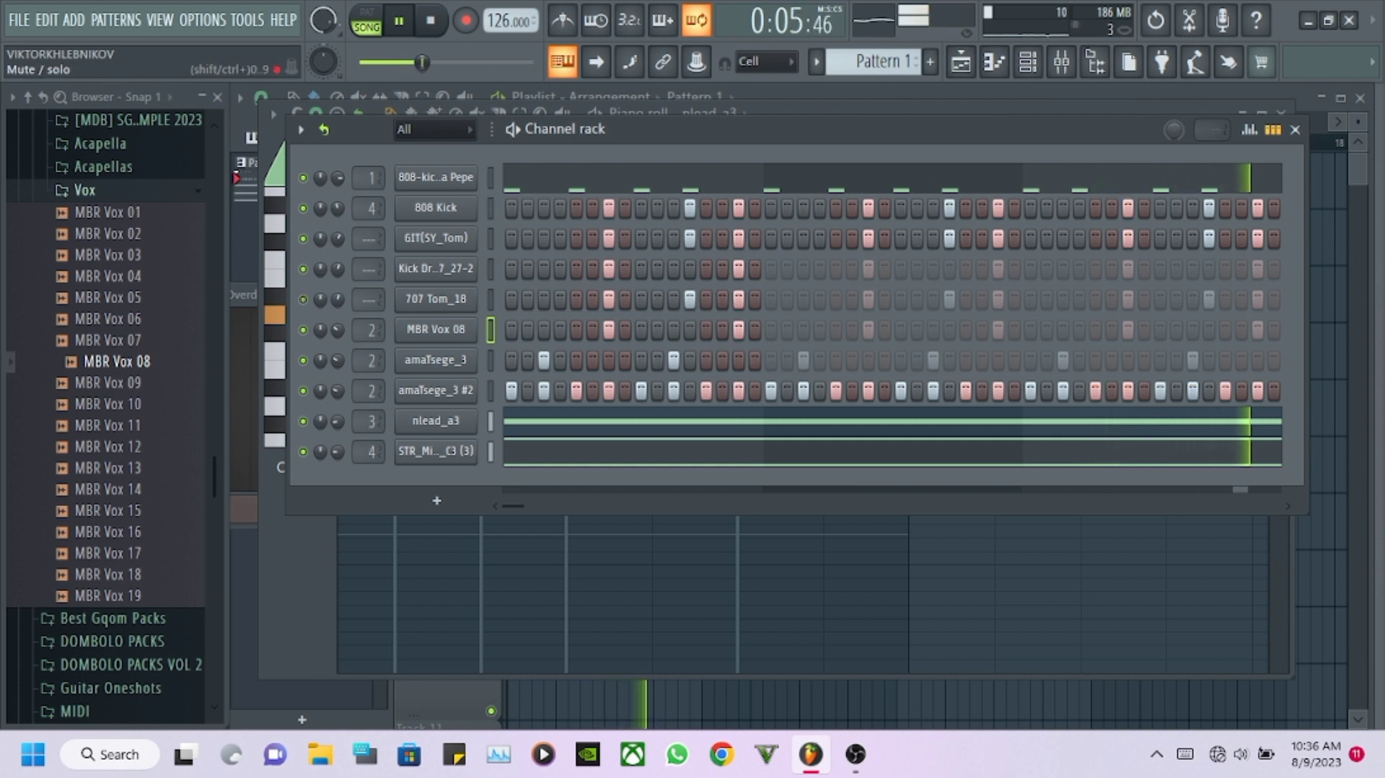
drag(338, 300, 338, 316)
Add the LV Raw preset from the 2022 Gqom Presets as a new channel and set its volume to 42%.
click(85, 190)
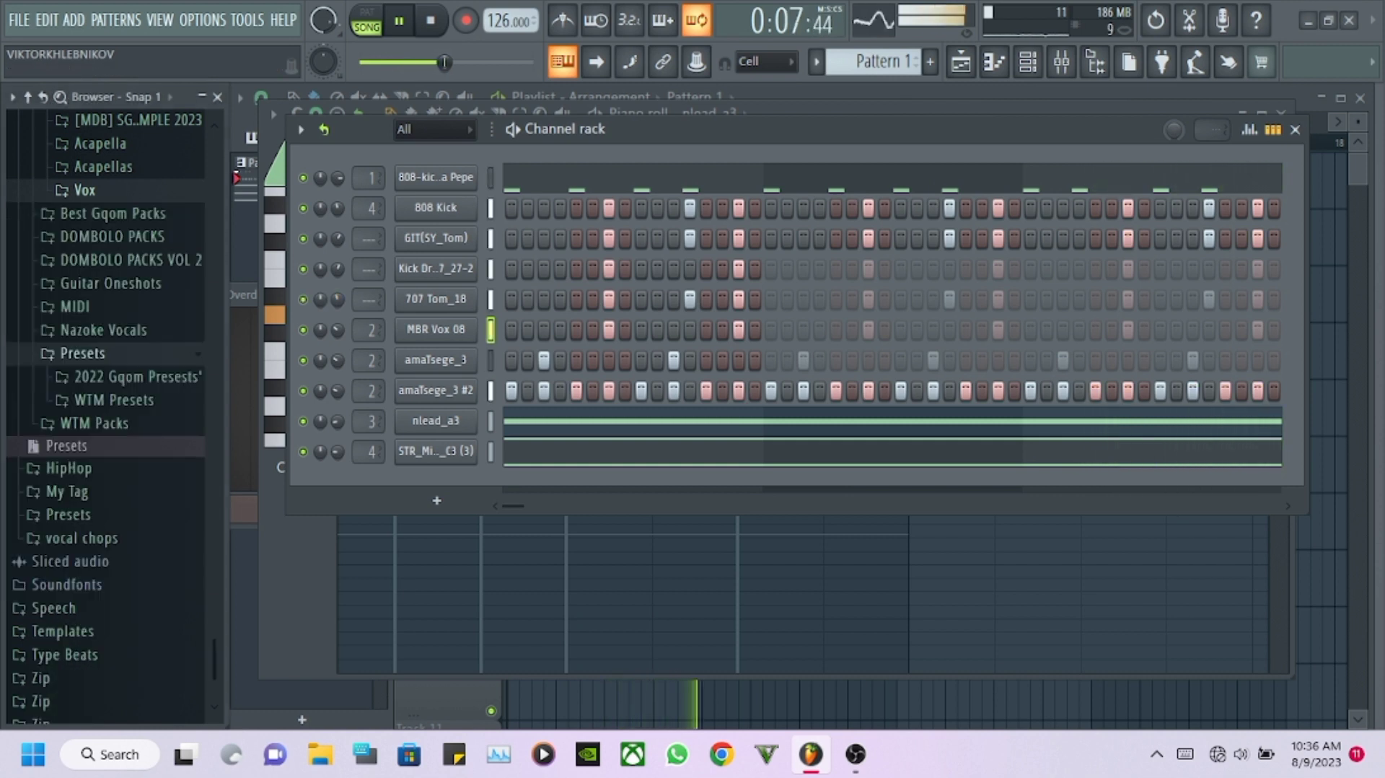
click(137, 376)
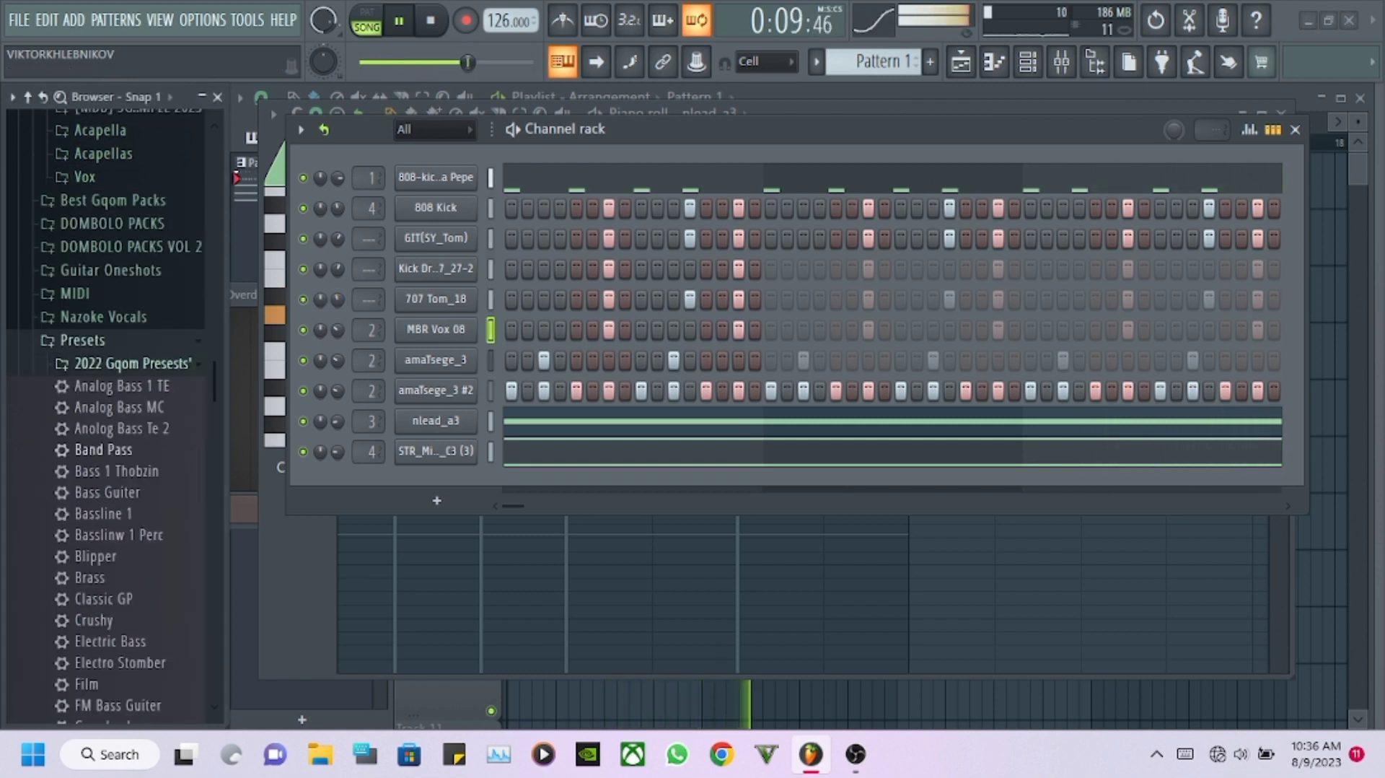
scroll(108, 433, down, 6)
drag(87, 641, 268, 570)
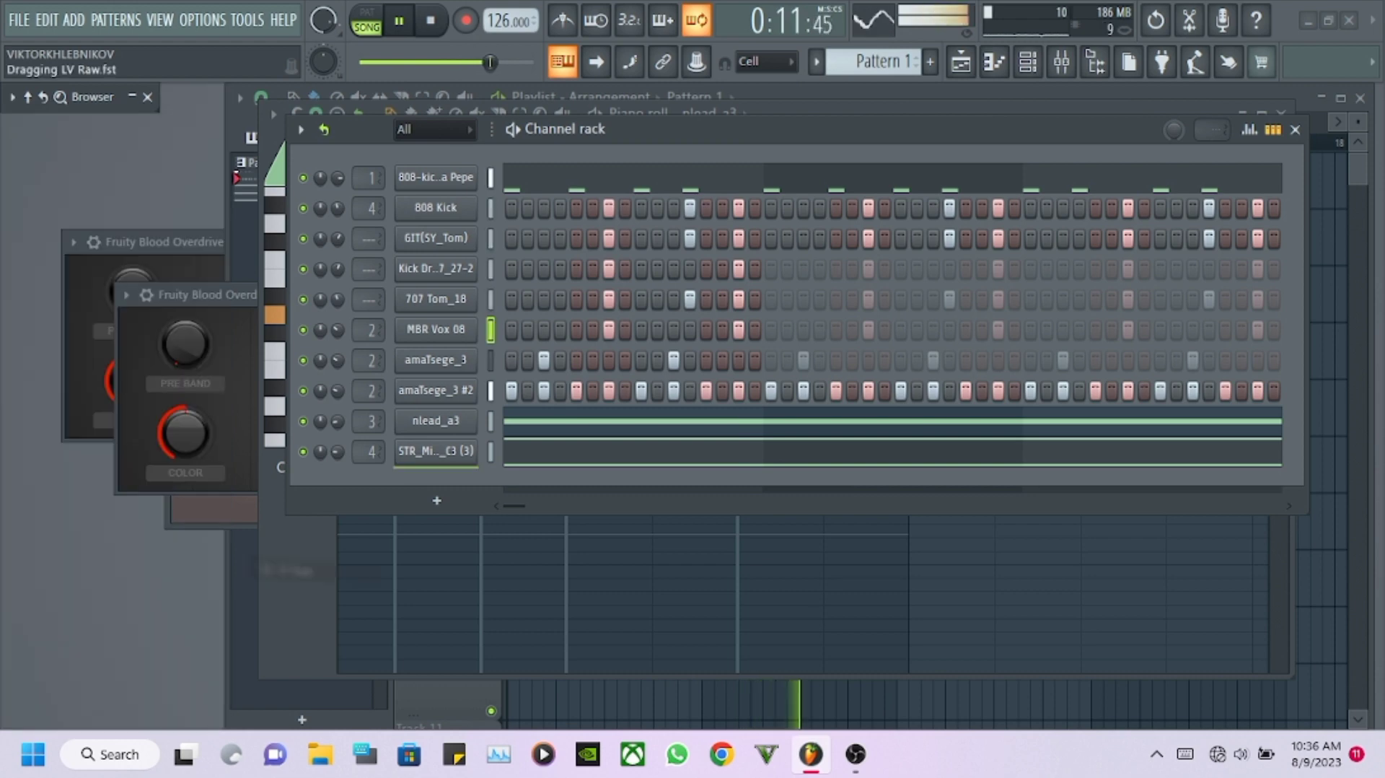
drag(387, 538, 388, 538)
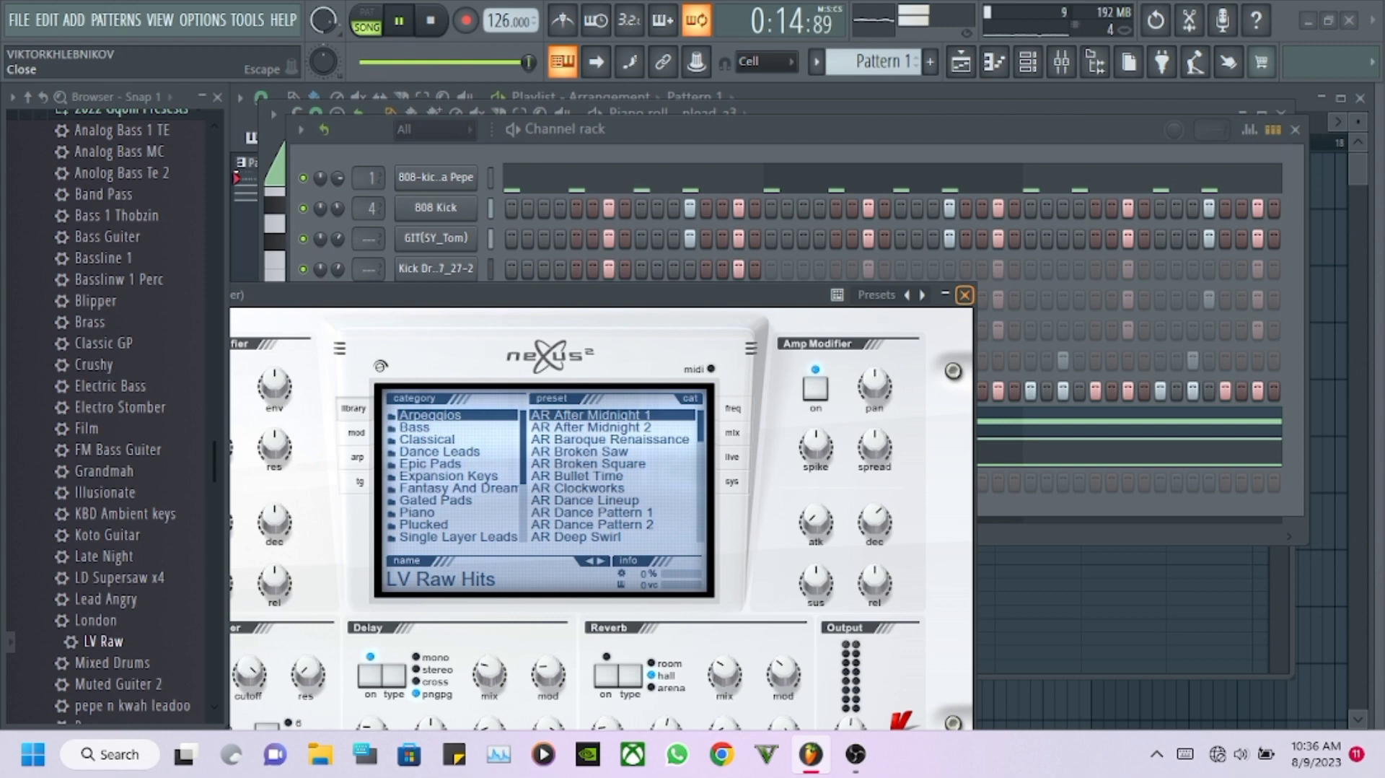
click(964, 294)
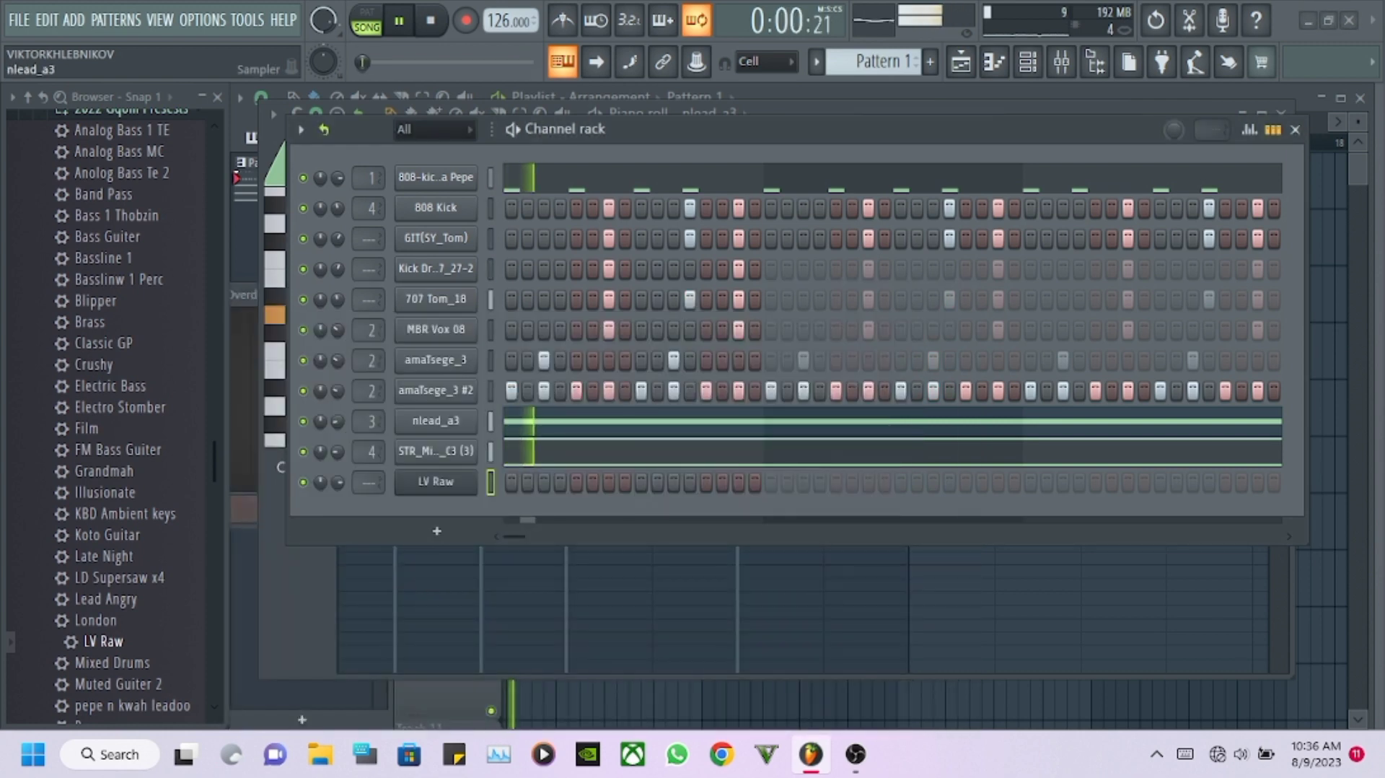
mouse_move(338, 482)
mouse_down()
mouse_move(337, 530)
mouse_move(336, 497)
mouse_up()
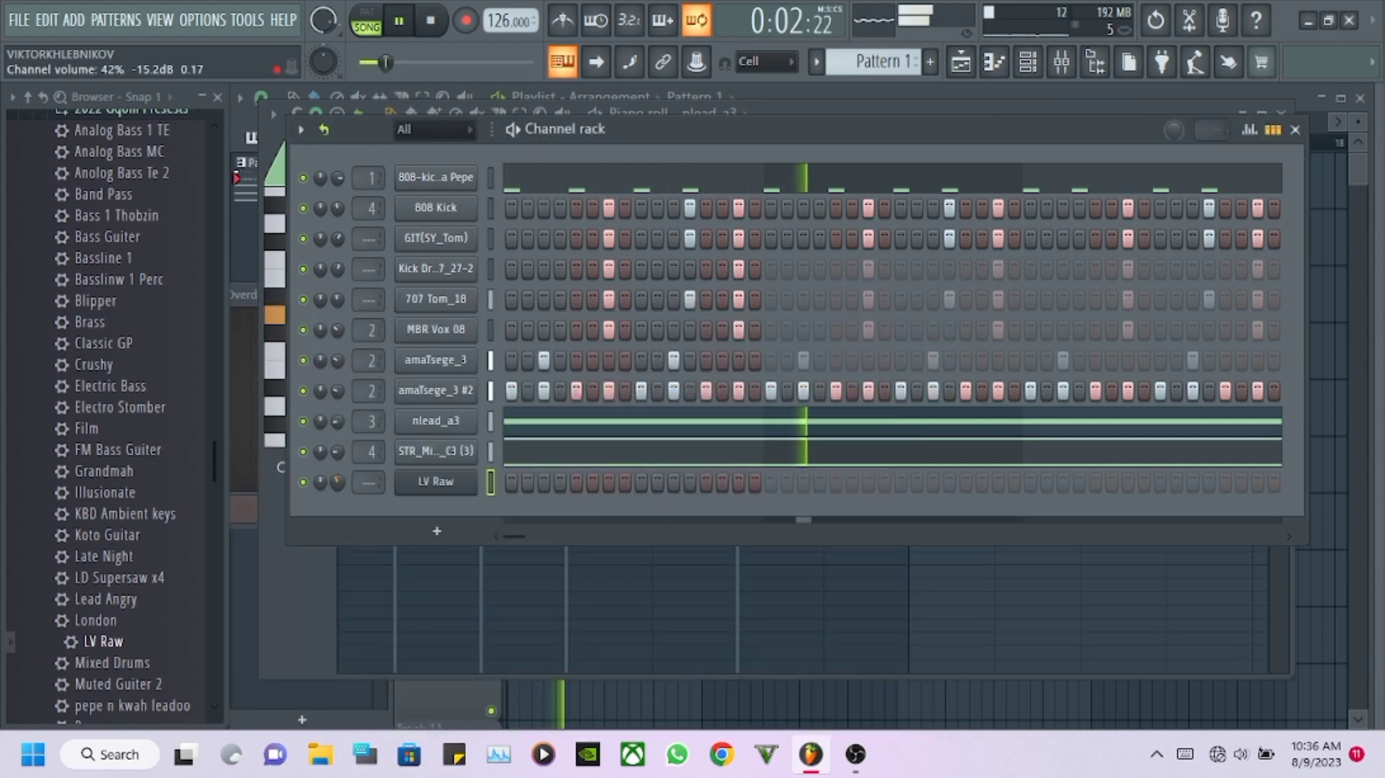
Draw a D5 note for LV Raw starting on step 3 of bar 1 and cut it to two steps long.
right_click(462, 481)
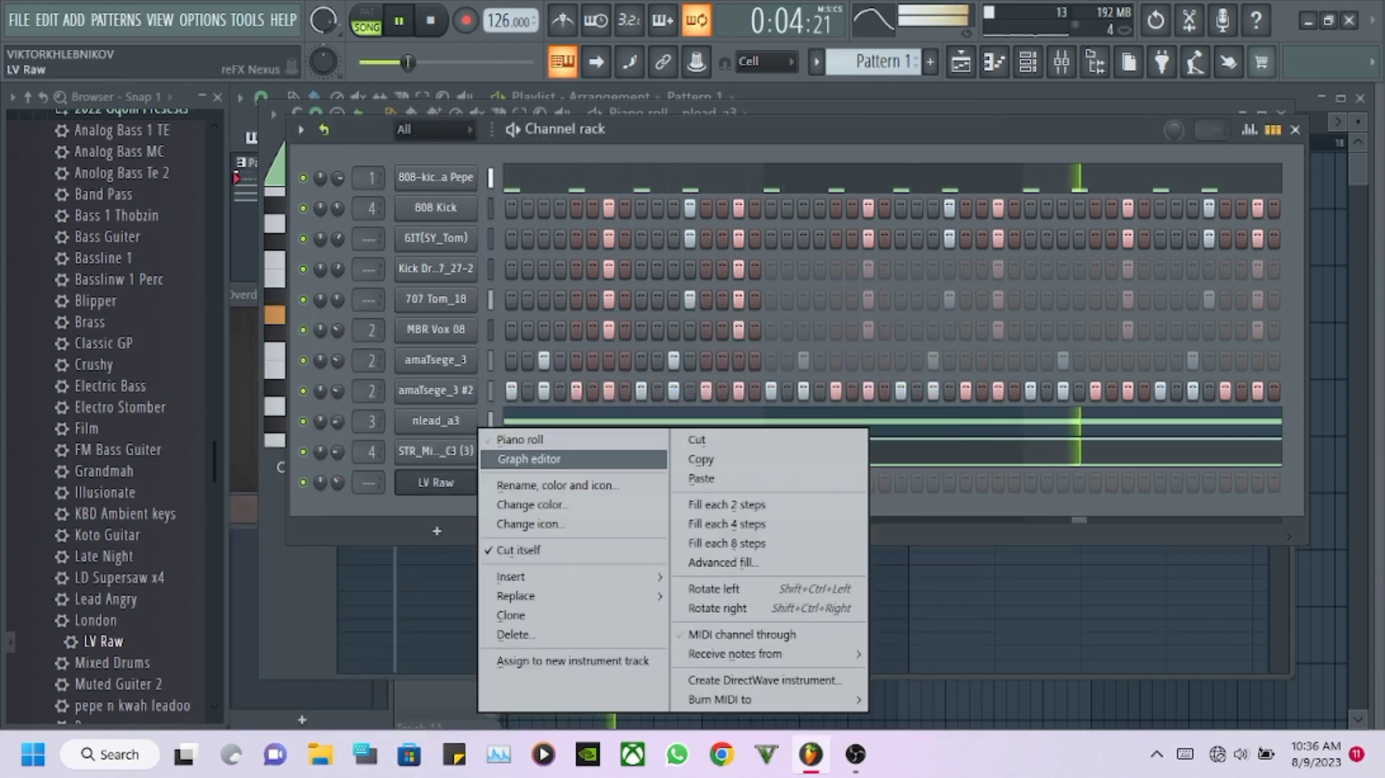
click(521, 439)
drag(946, 138, 375, 137)
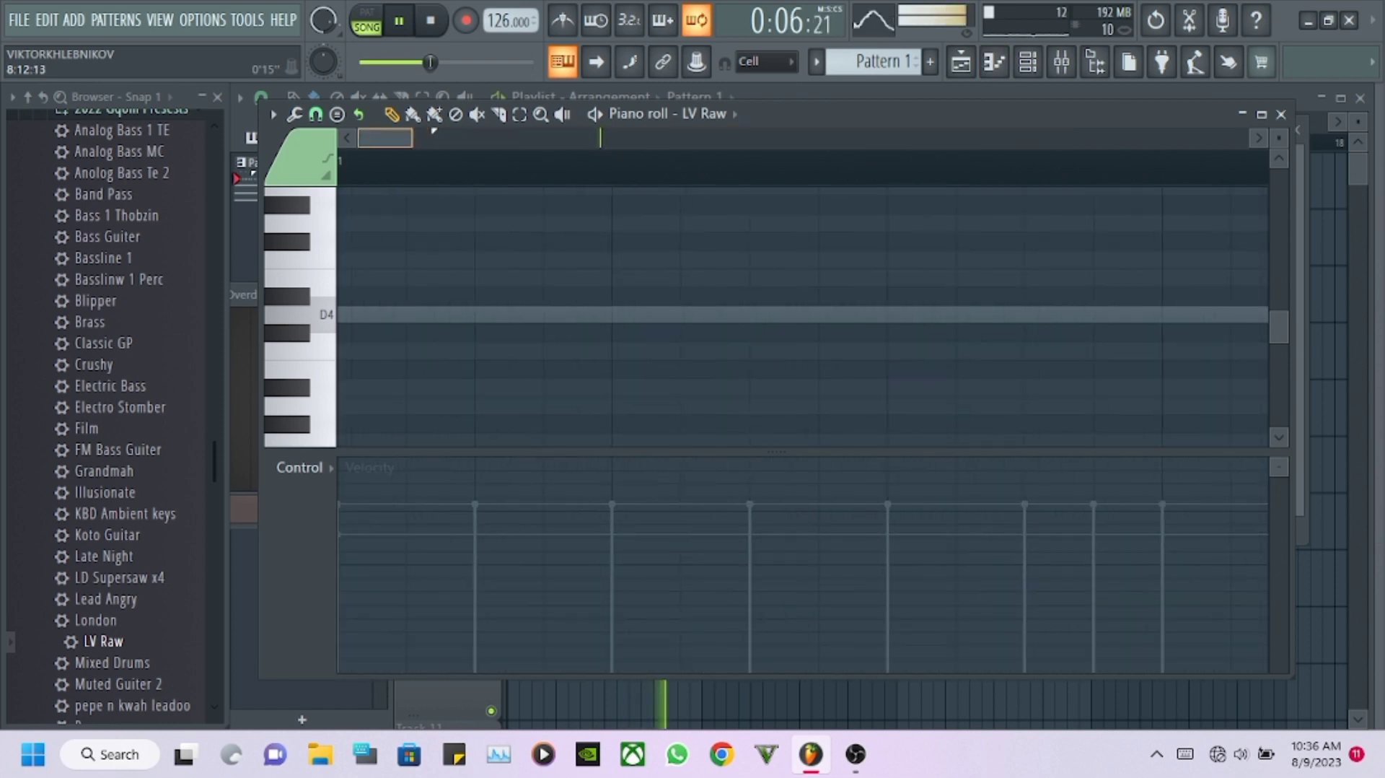
scroll(458, 351, up, 5)
click(460, 368)
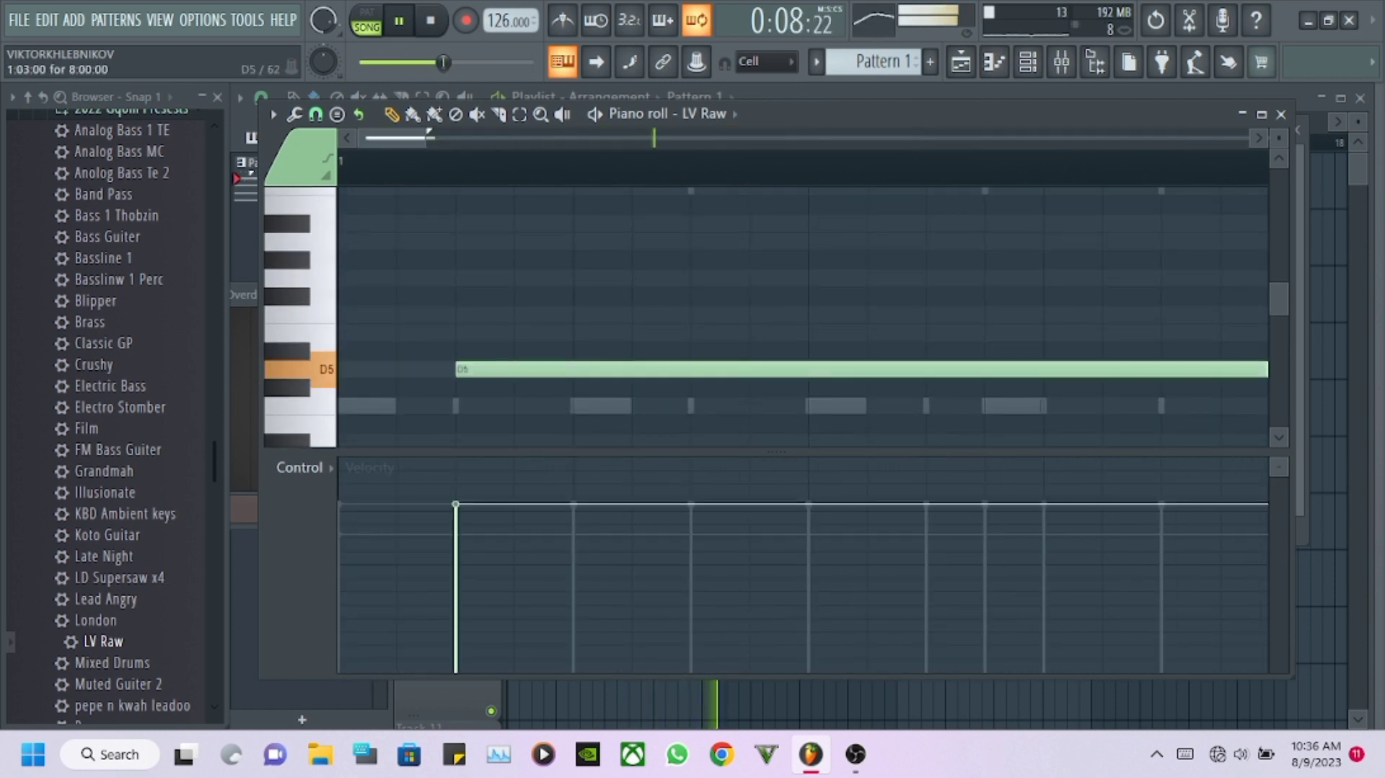
drag(562, 267, 563, 386)
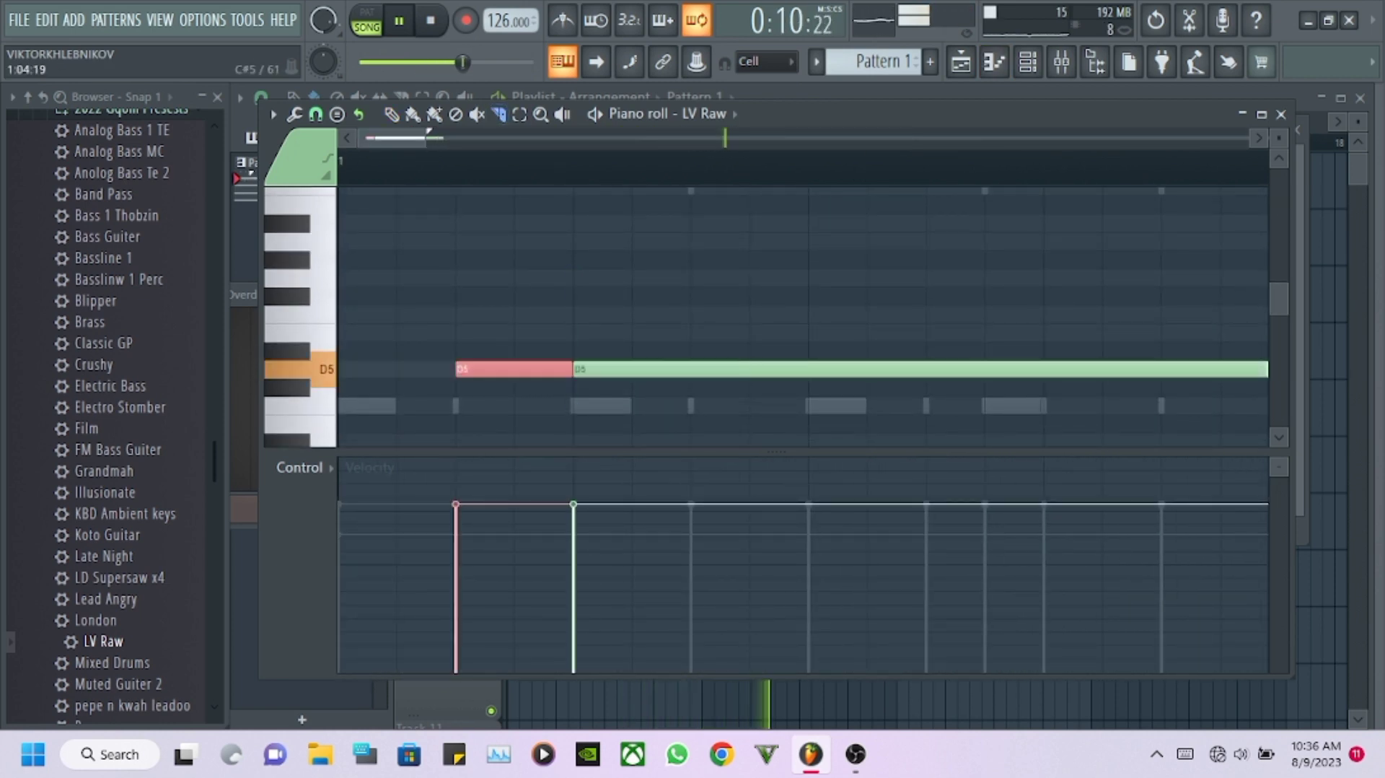
click(413, 114)
right_click(602, 369)
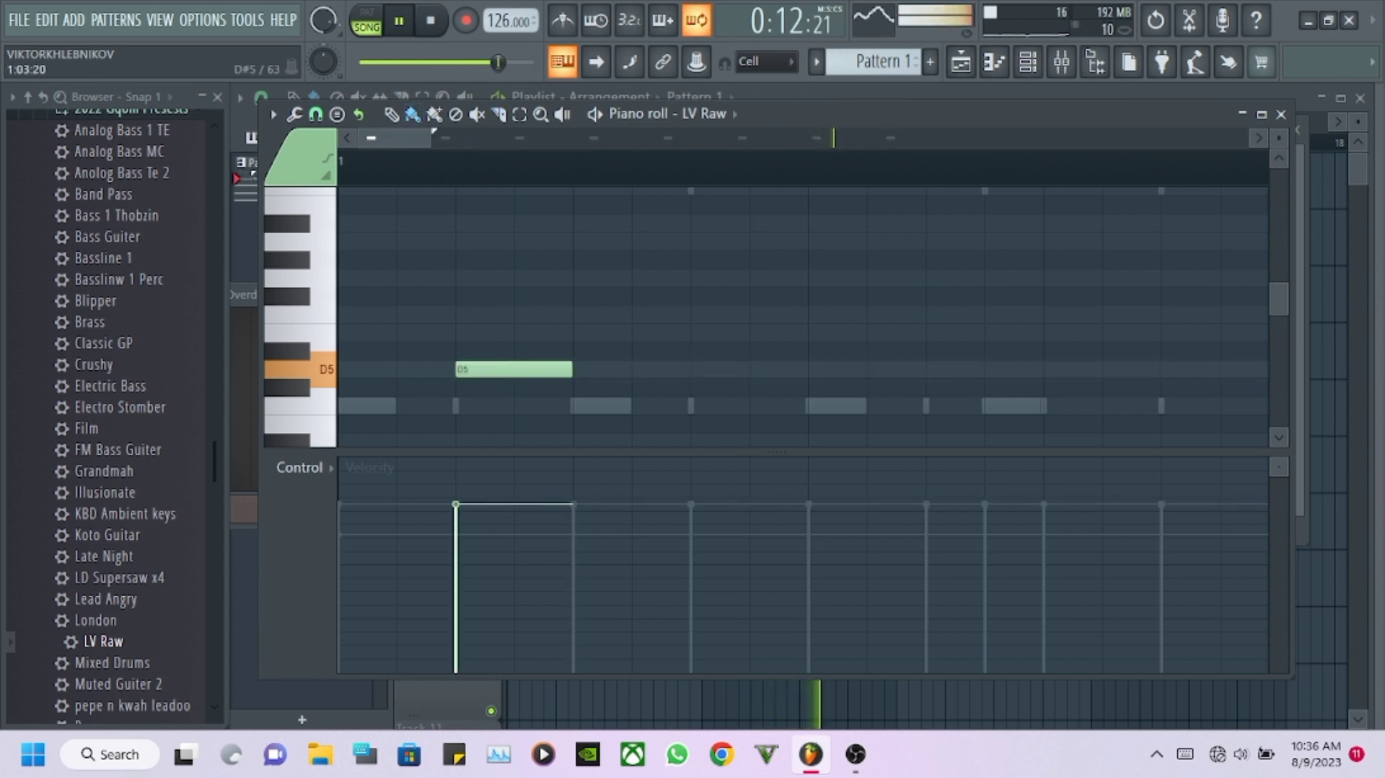
Stack two-step F5 and A5 notes above the D5 note to form a chord.
click(499, 314)
click(498, 223)
click(497, 241)
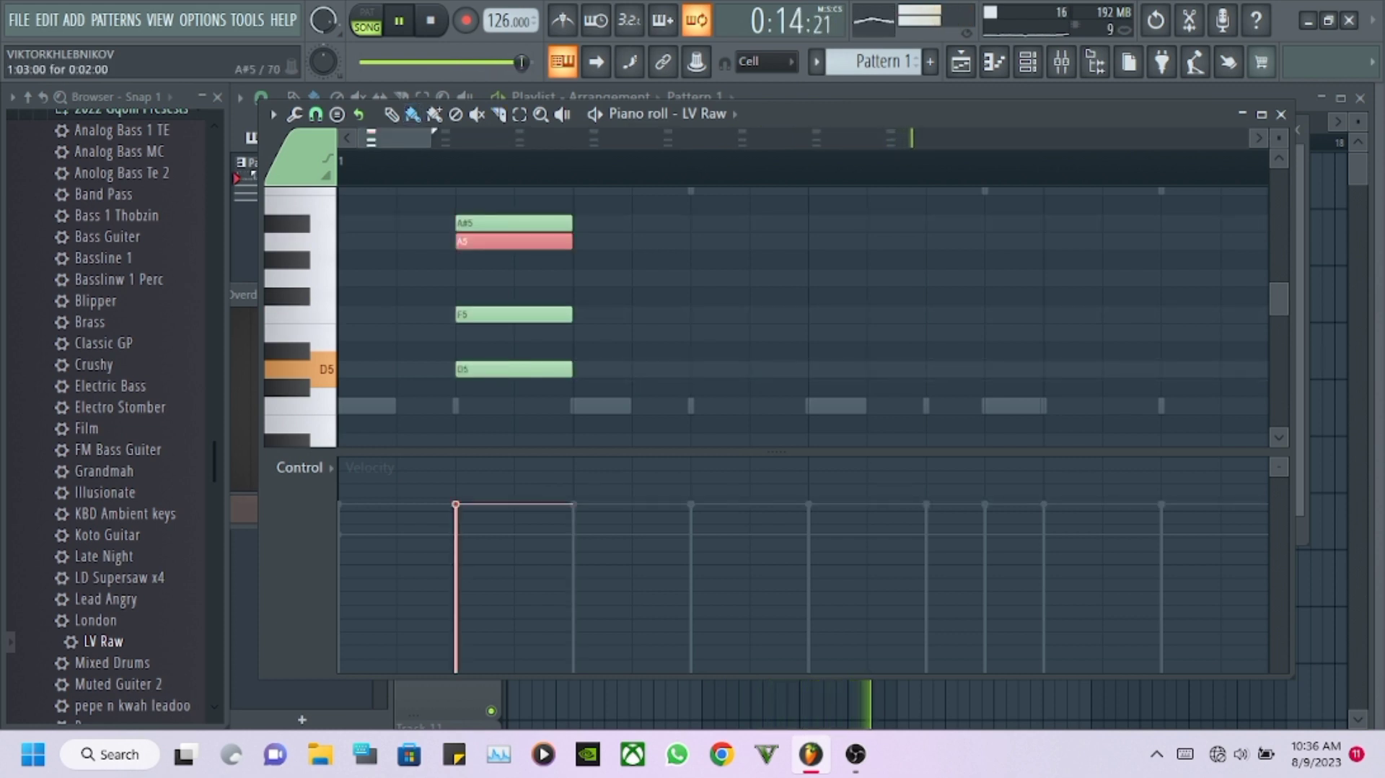
Duplicate the D5-F5-A5 chord three times so that four evenly spaced stabs fill bar 1.
key(ctrl+a)
scroll(505, 250, down, 5)
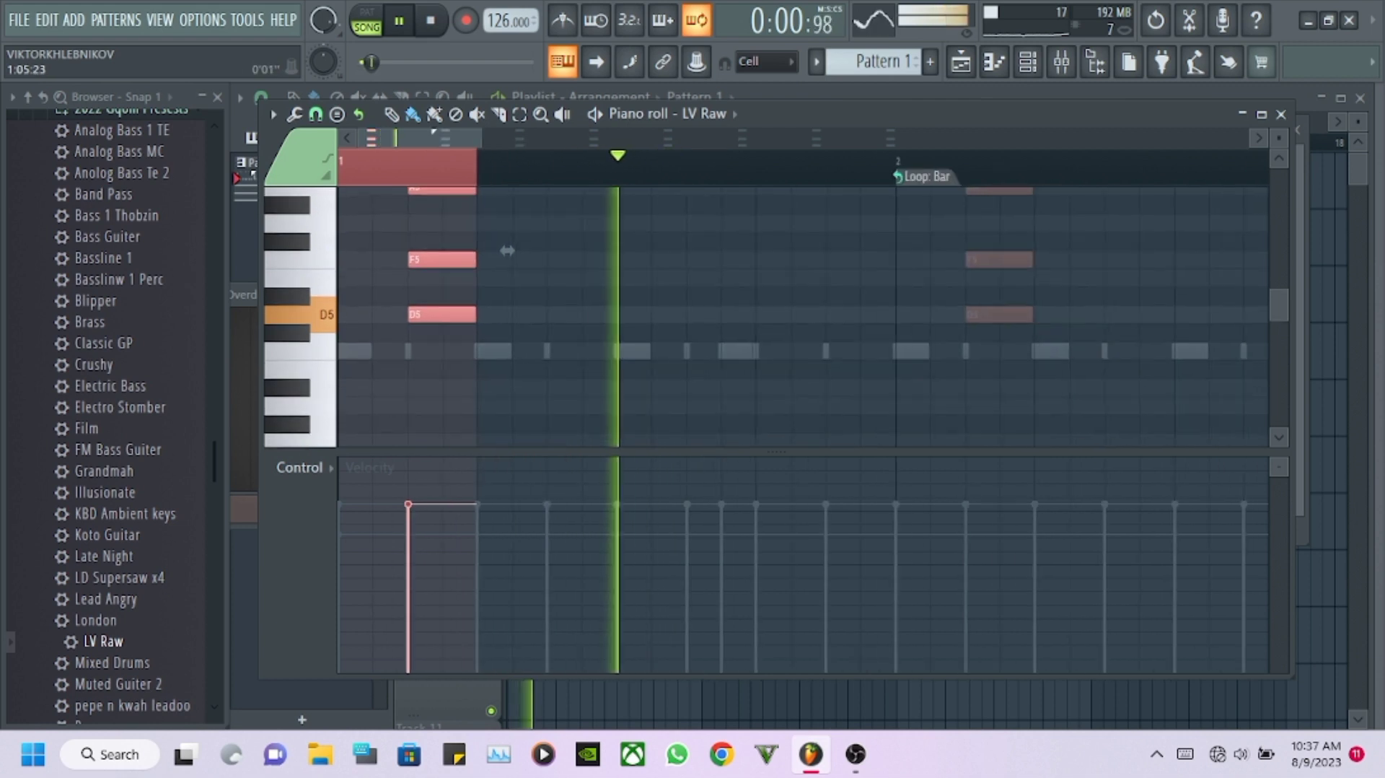
key(ctrl+b)
key(ctrl+b)
key(ctrl+b)
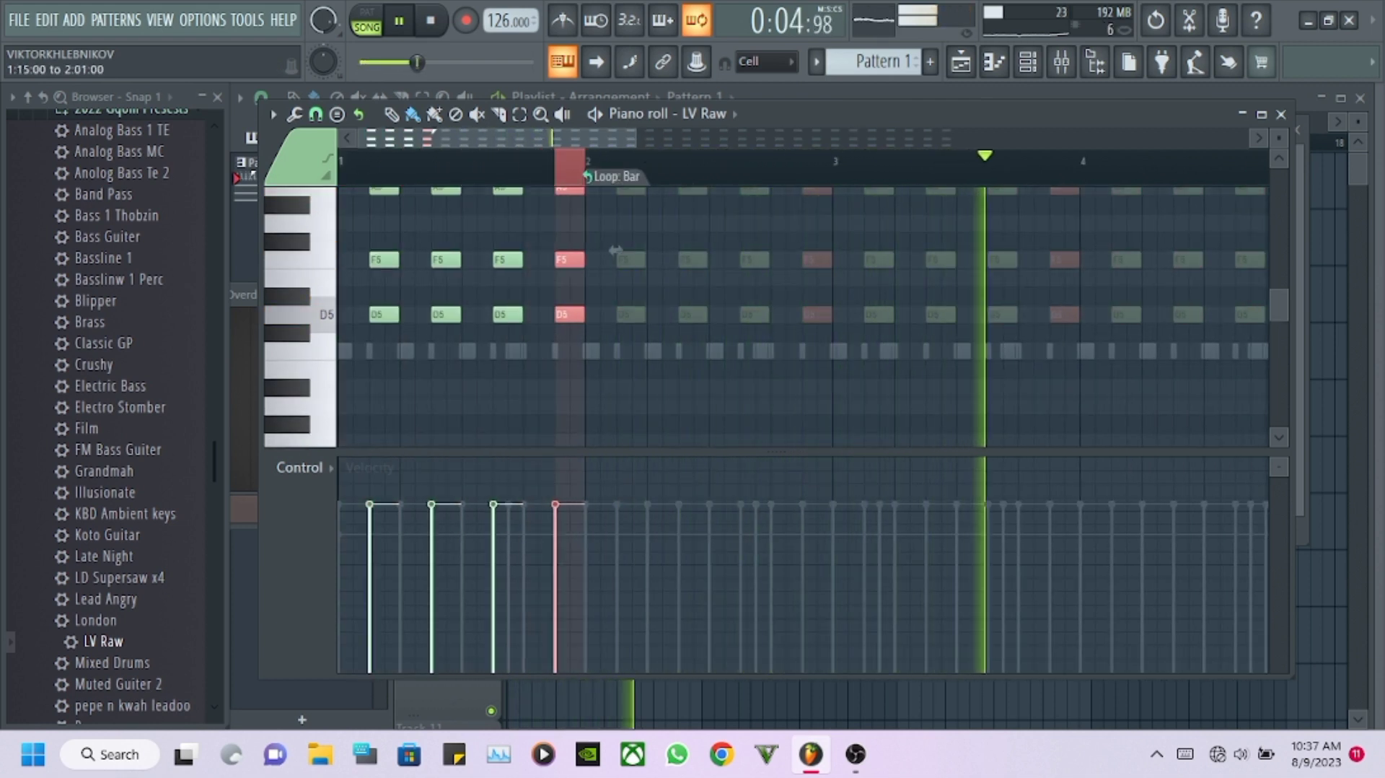
Add a Purity channel and load the Wah Slap 4 preset from its Bass Guitar category.
click(1028, 62)
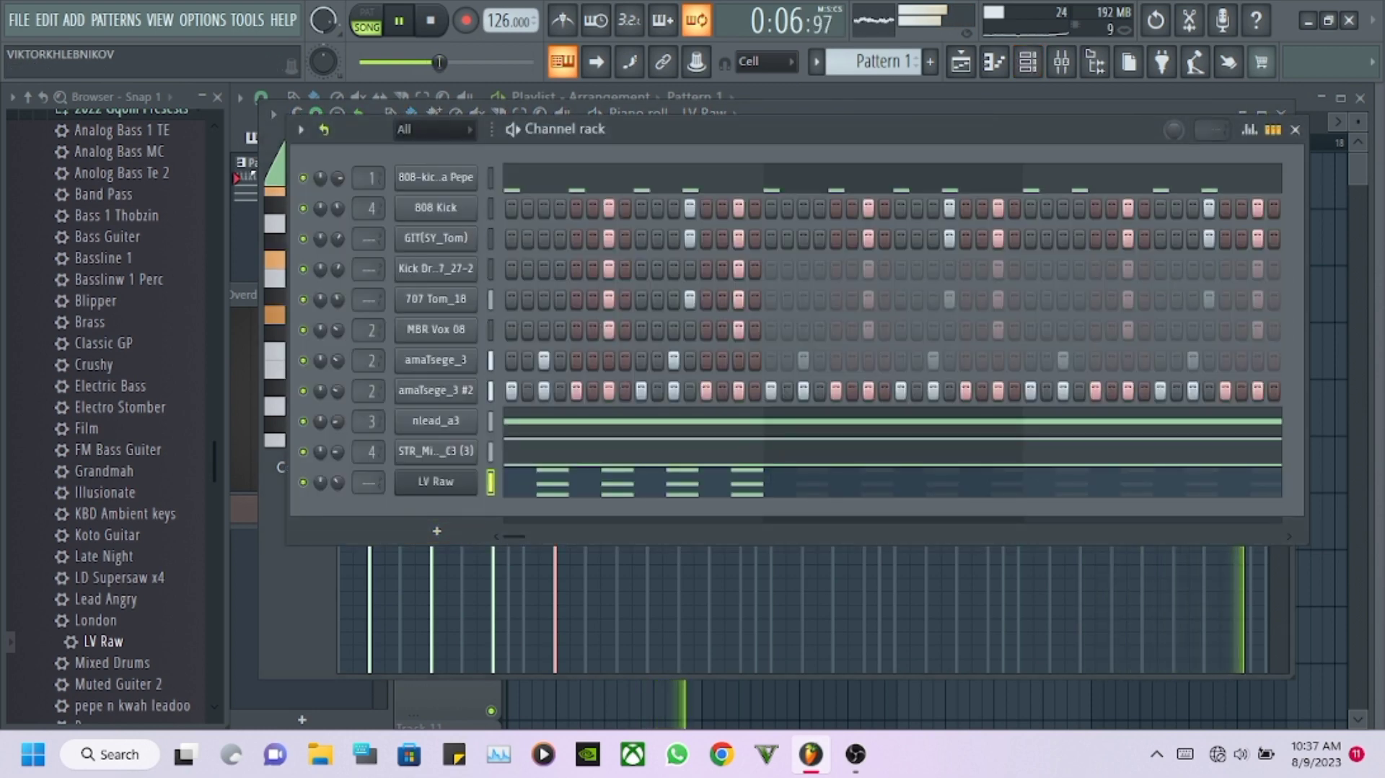
right_click(435, 481)
click(436, 531)
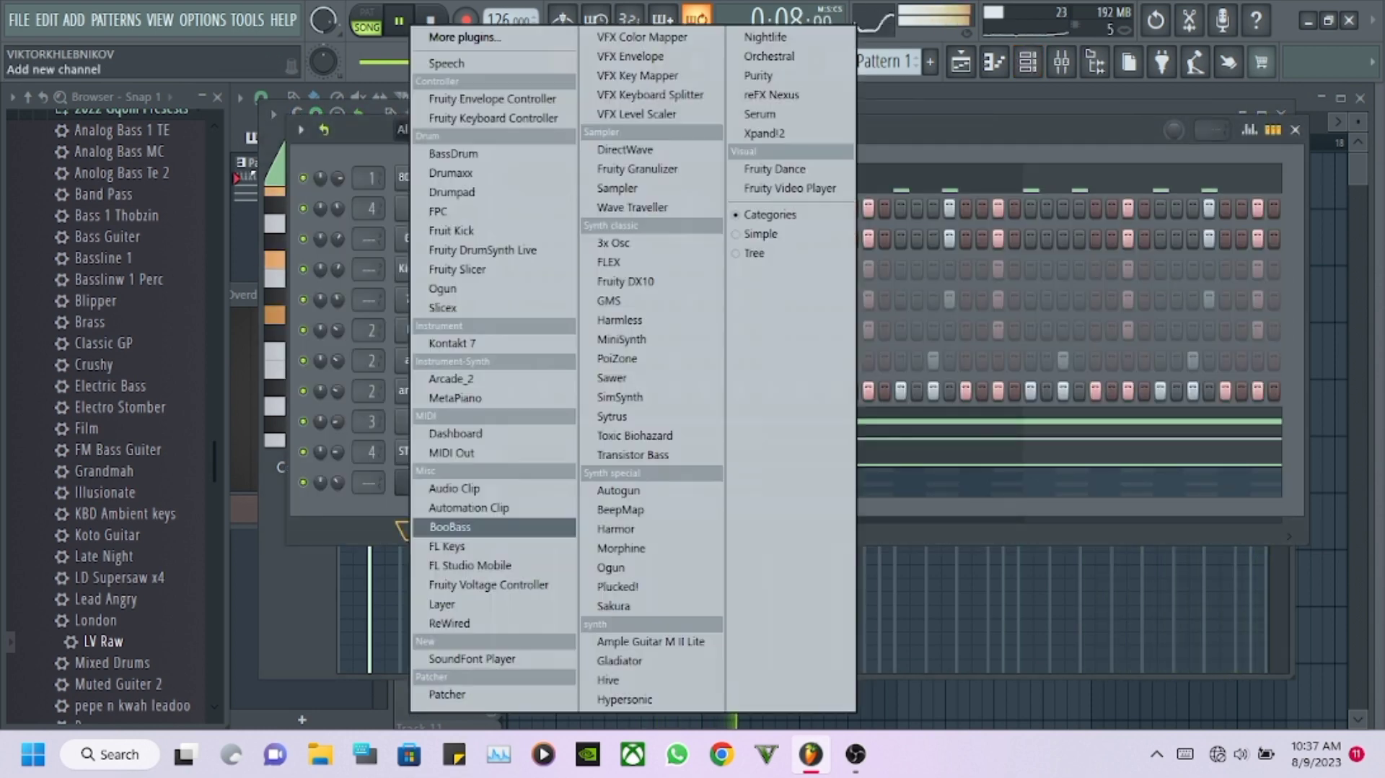
click(758, 75)
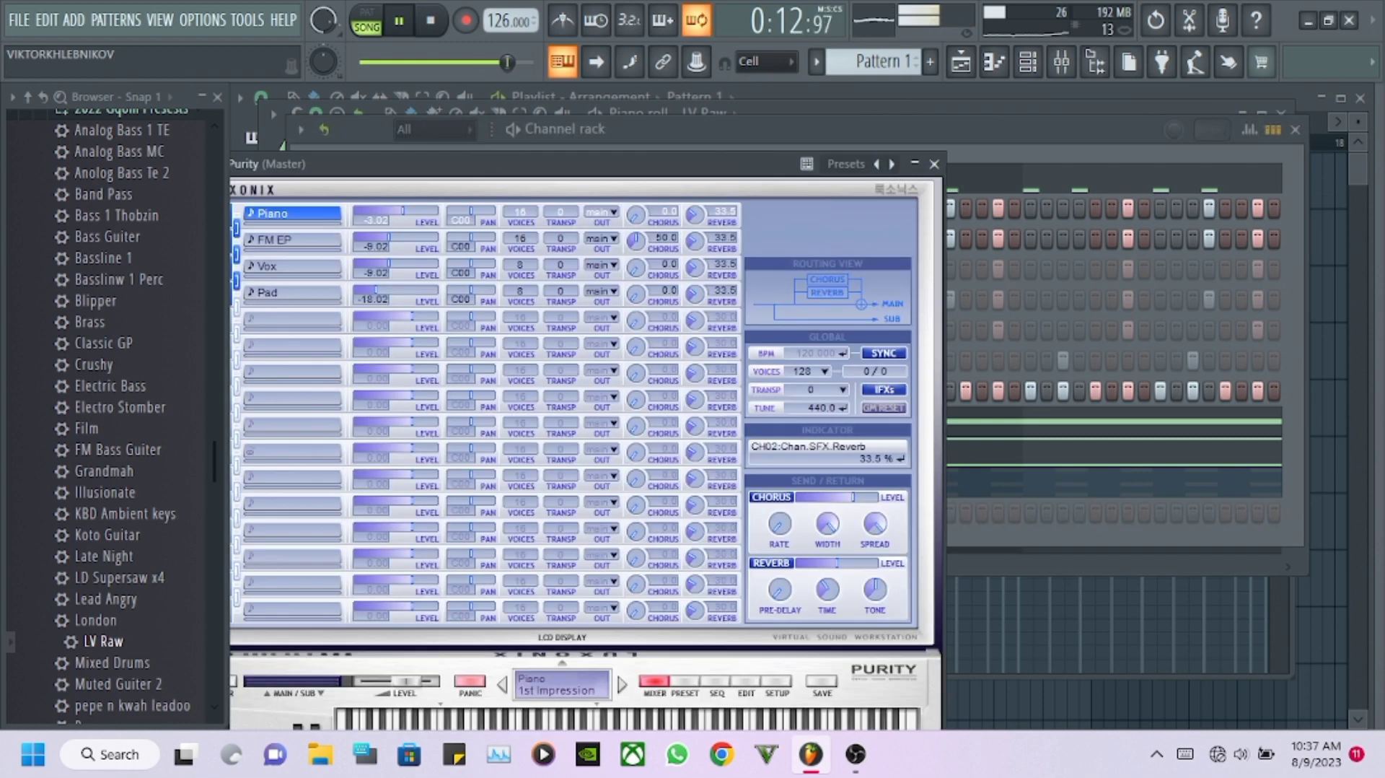
click(685, 680)
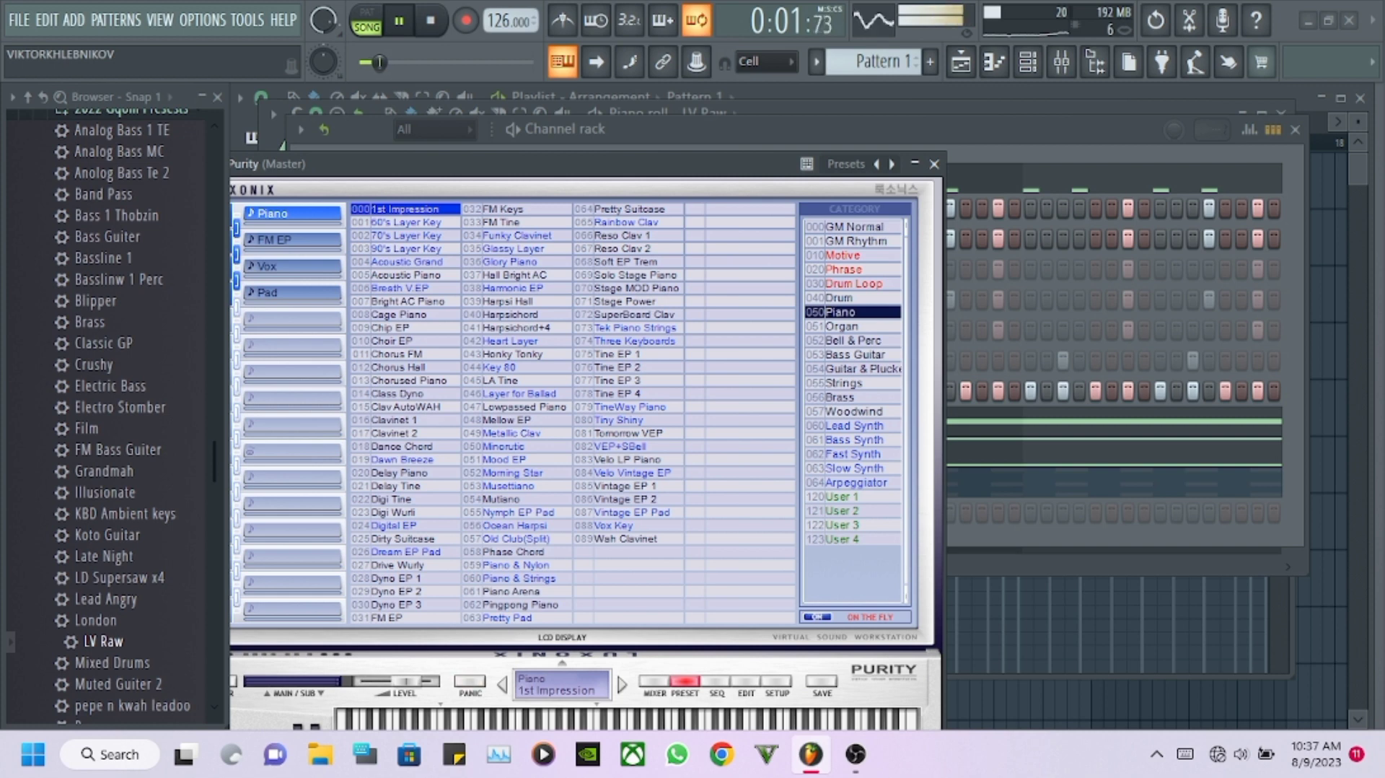
click(854, 354)
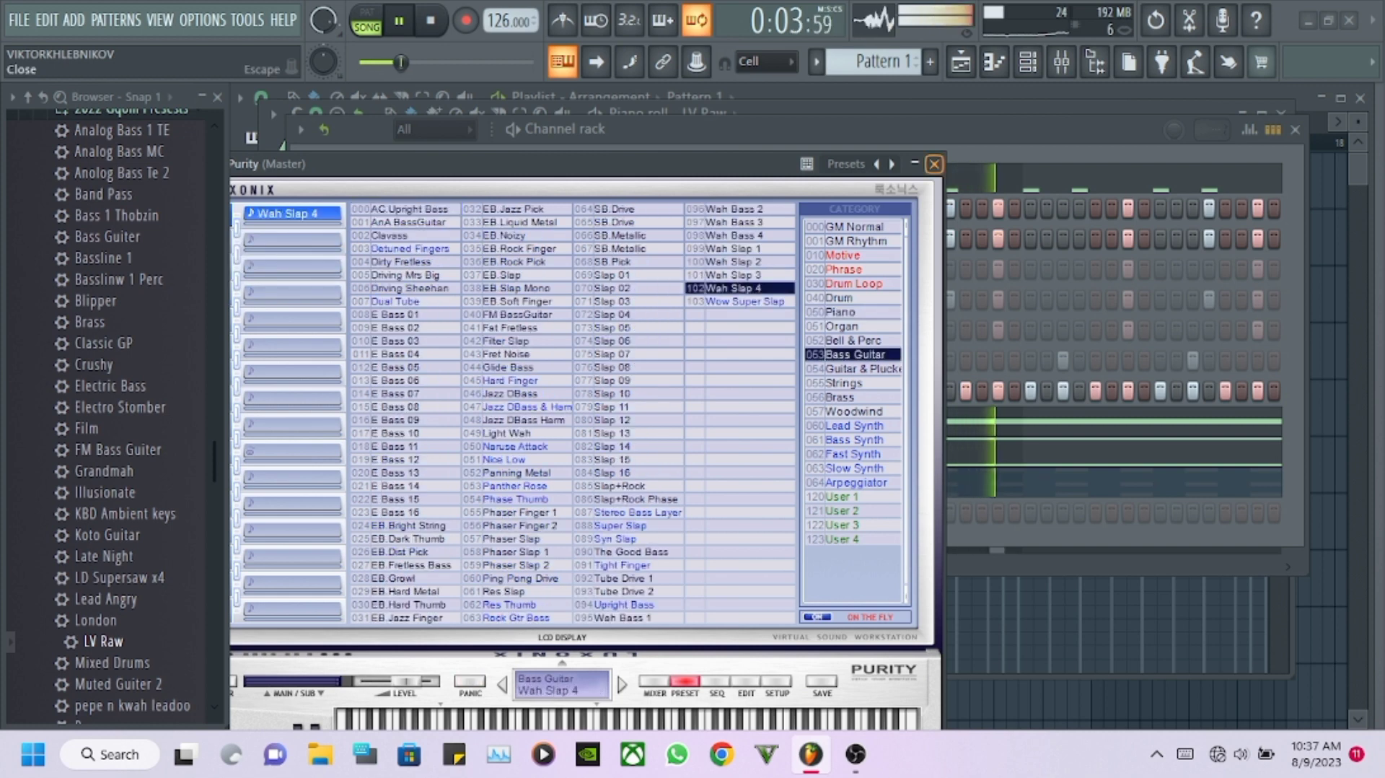
click(934, 164)
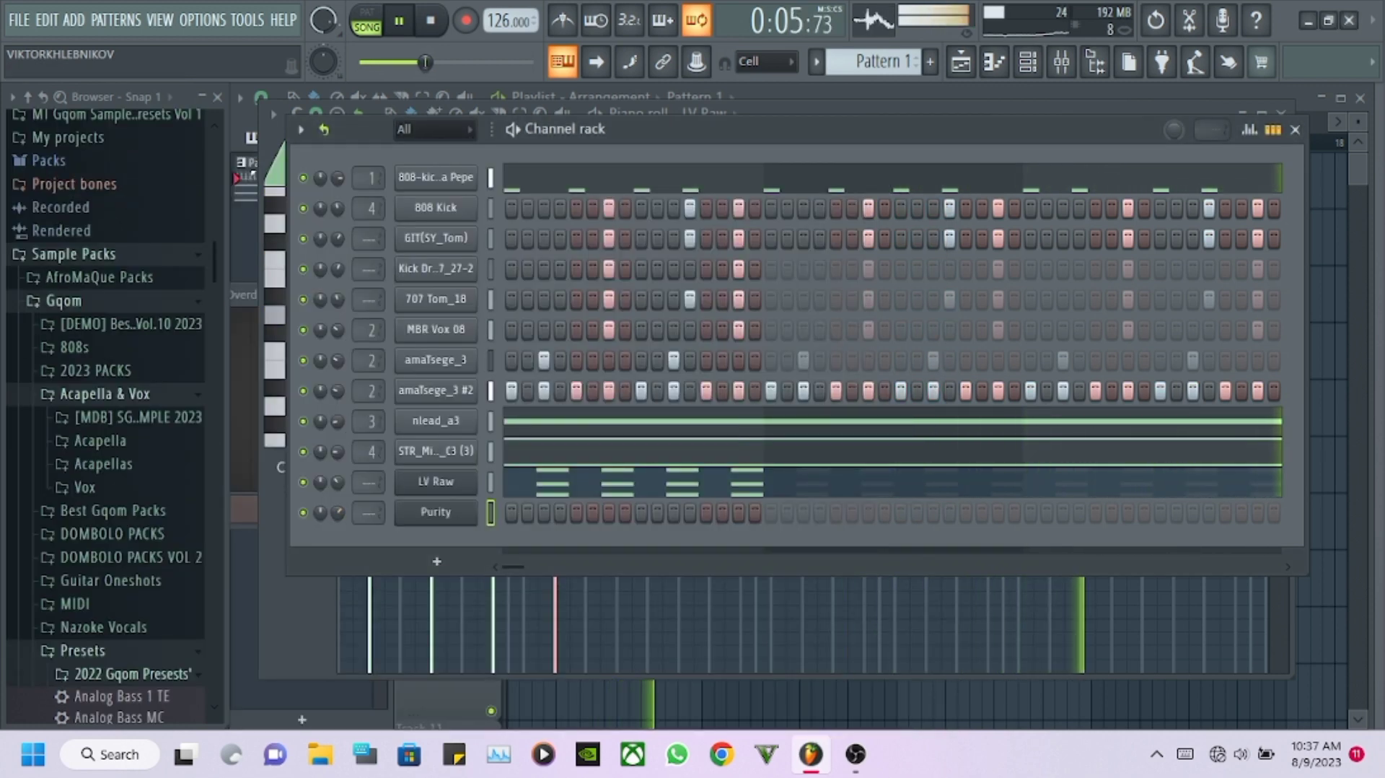
Add CB_Snare from DOMBOLO PACKS as a channel above 707 Tom_18, with hits on steps 7, 12 and 15.
scroll(106, 419, down, 5)
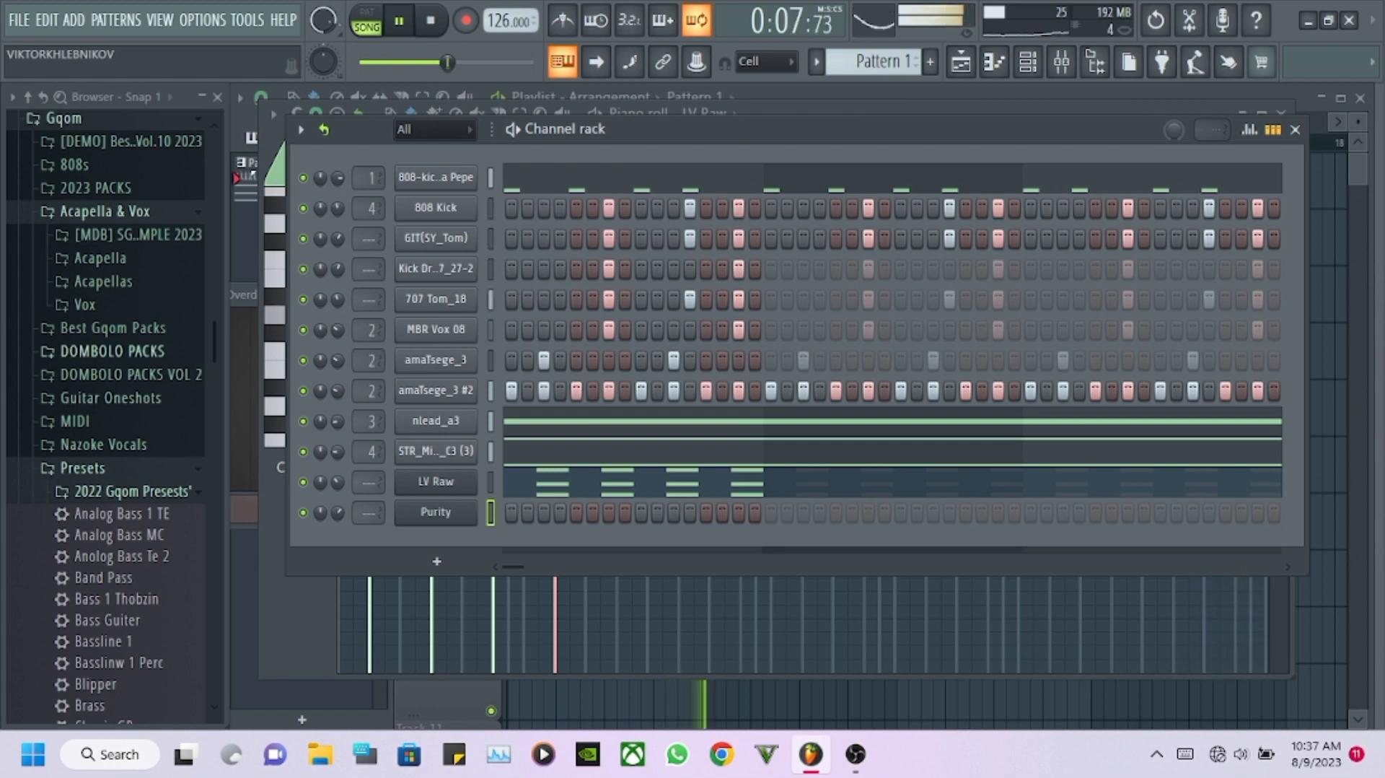
click(113, 351)
scroll(108, 418, down, 4)
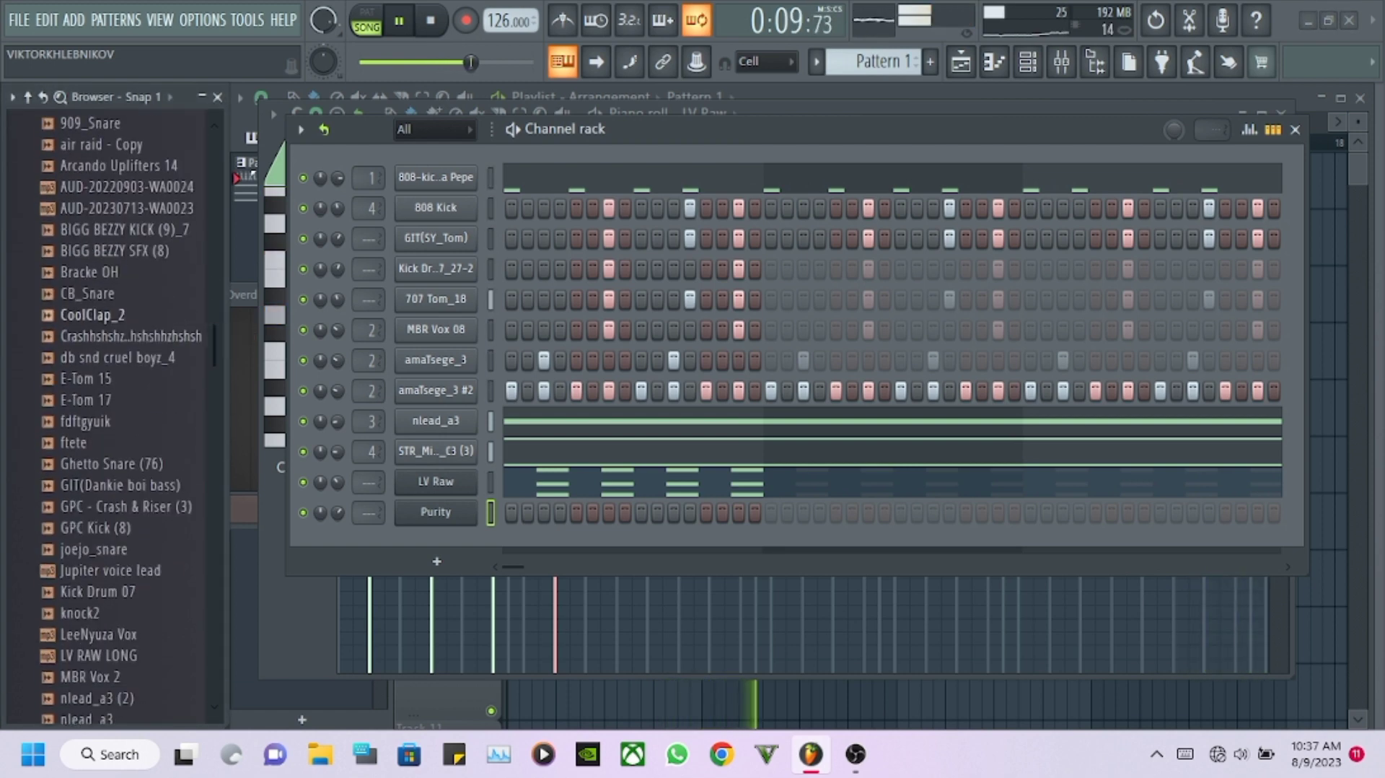
drag(92, 293, 465, 317)
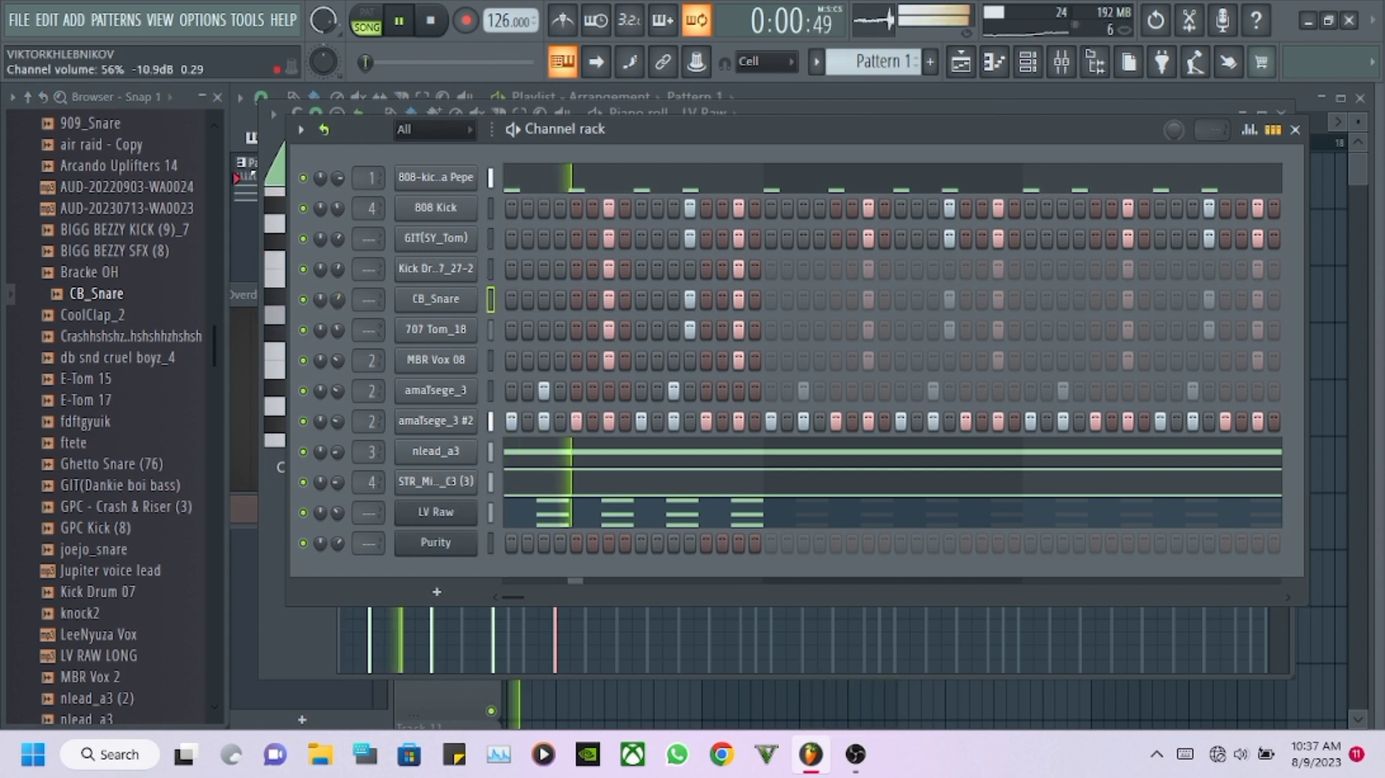
Write a Purity bass line in bar 1: one-step D5 notes on steps 3 and 5 and a four-step D5 on step 7.
right_click(473, 542)
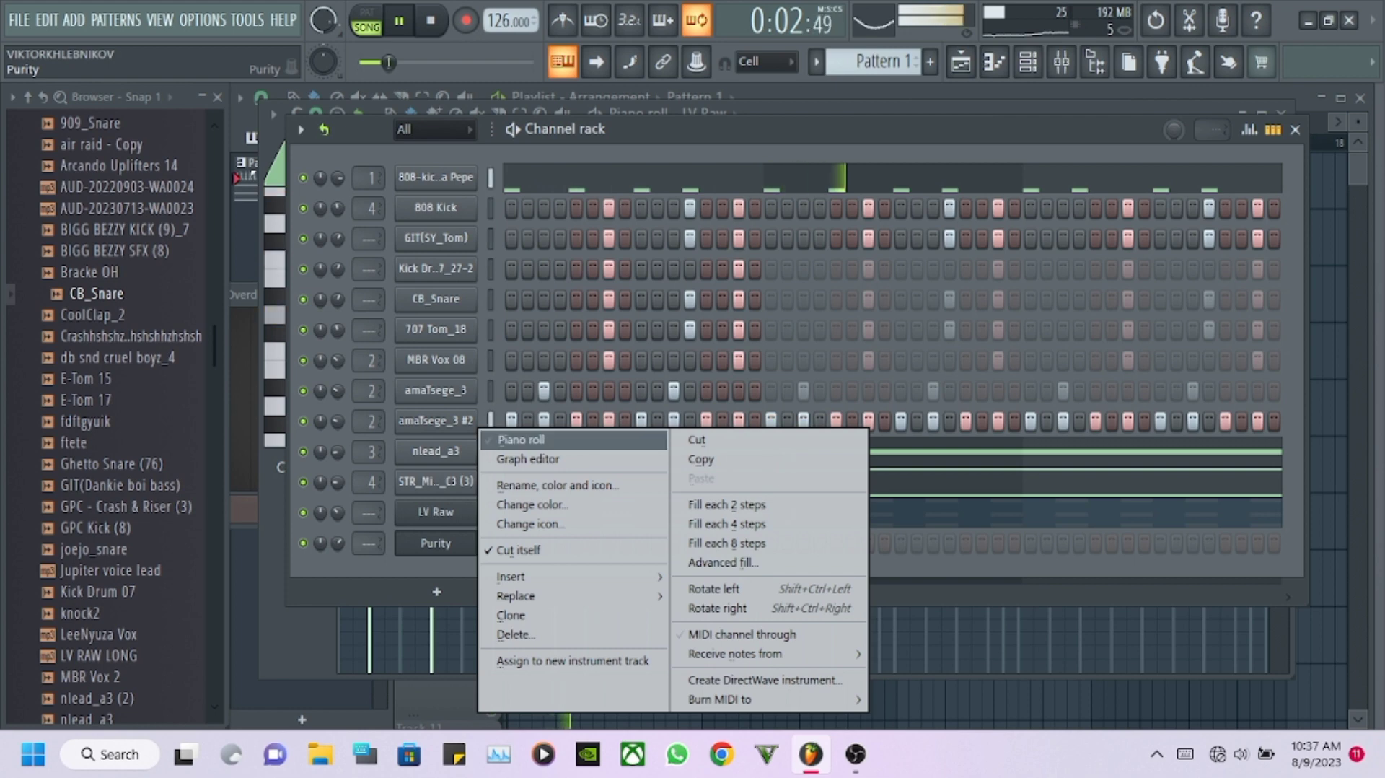
click(520, 439)
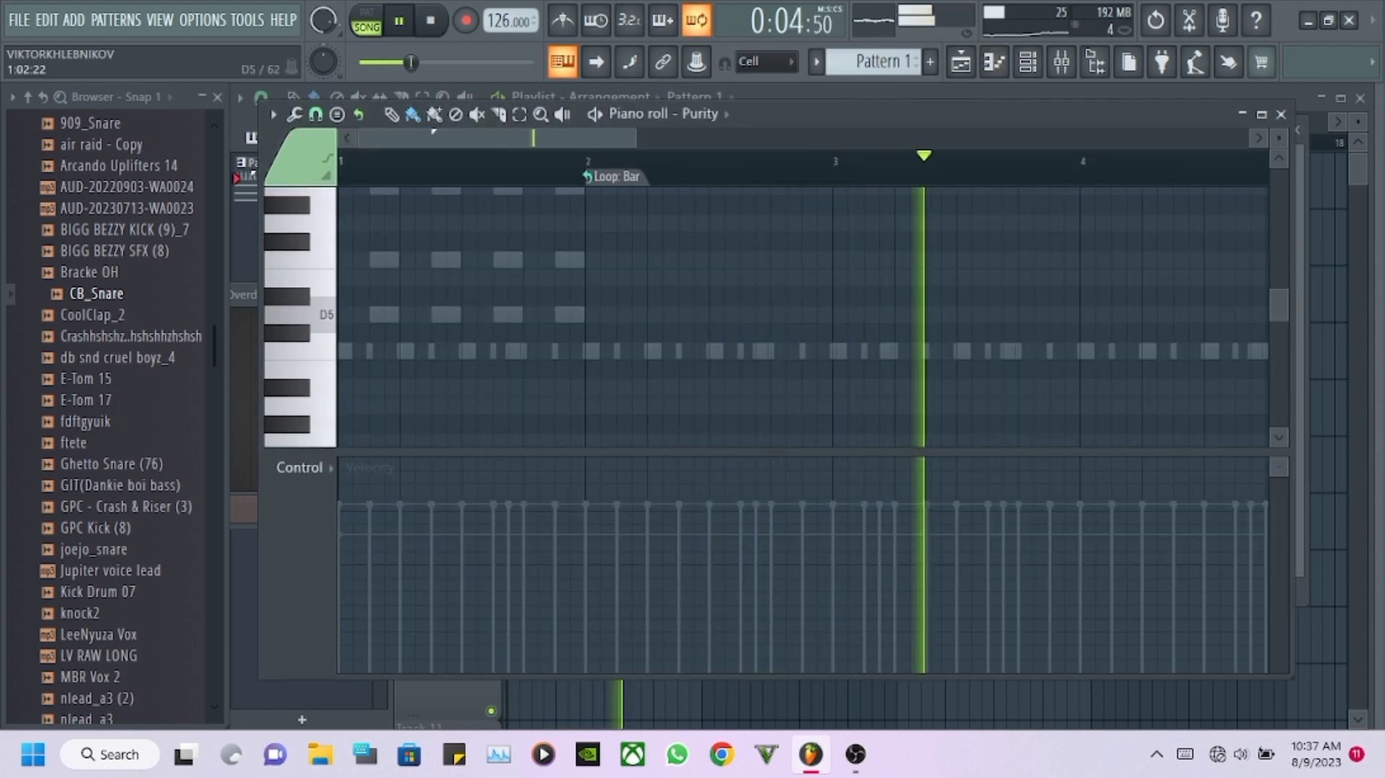
click(377, 315)
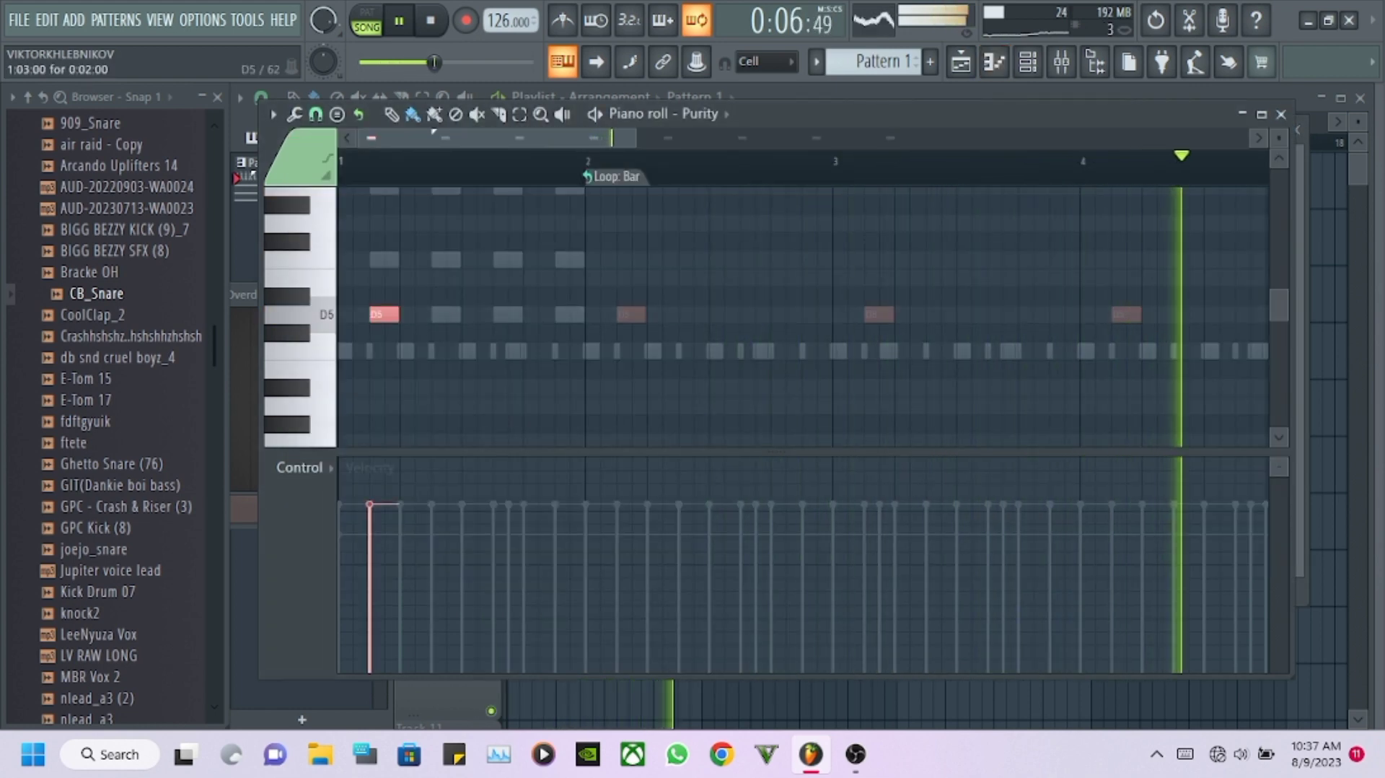
drag(397, 314, 383, 315)
click(405, 314)
click(438, 313)
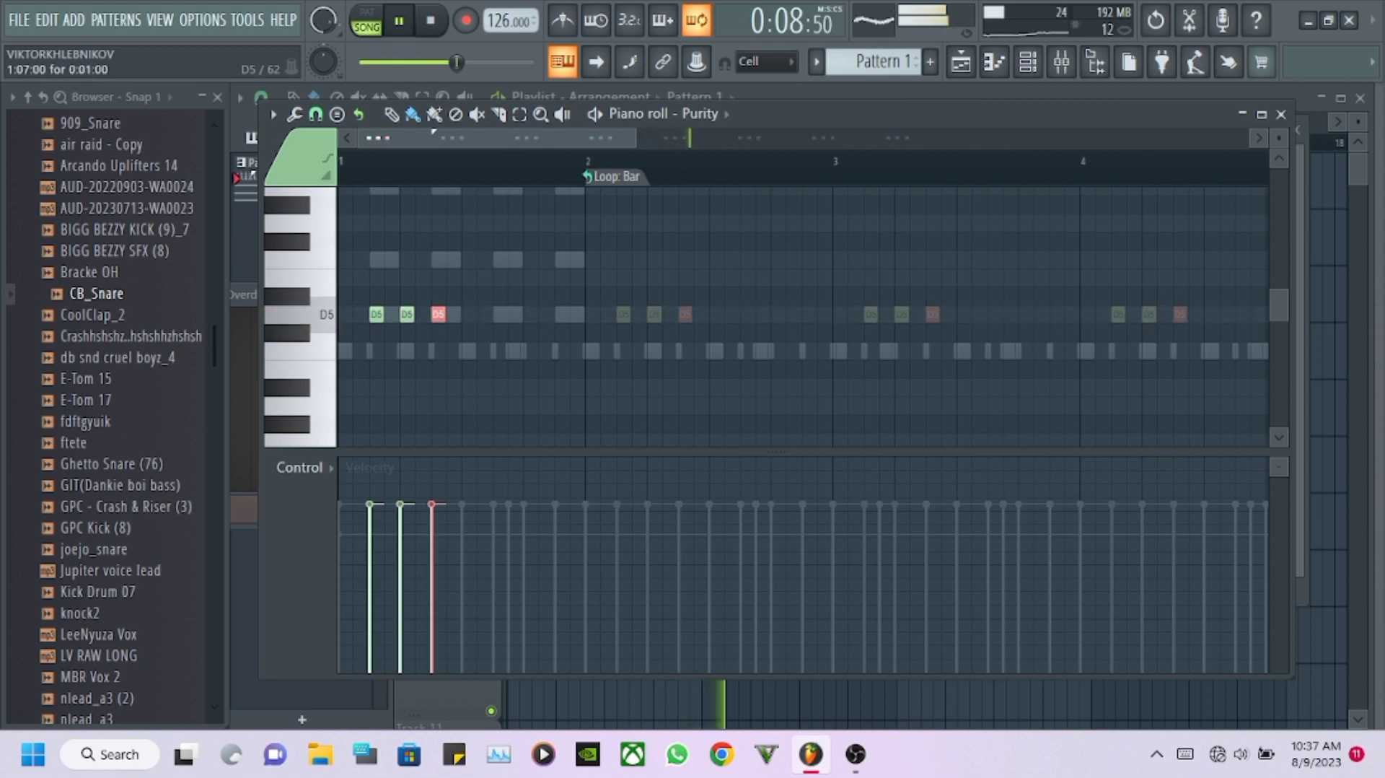
scroll(521, 162, up, 3)
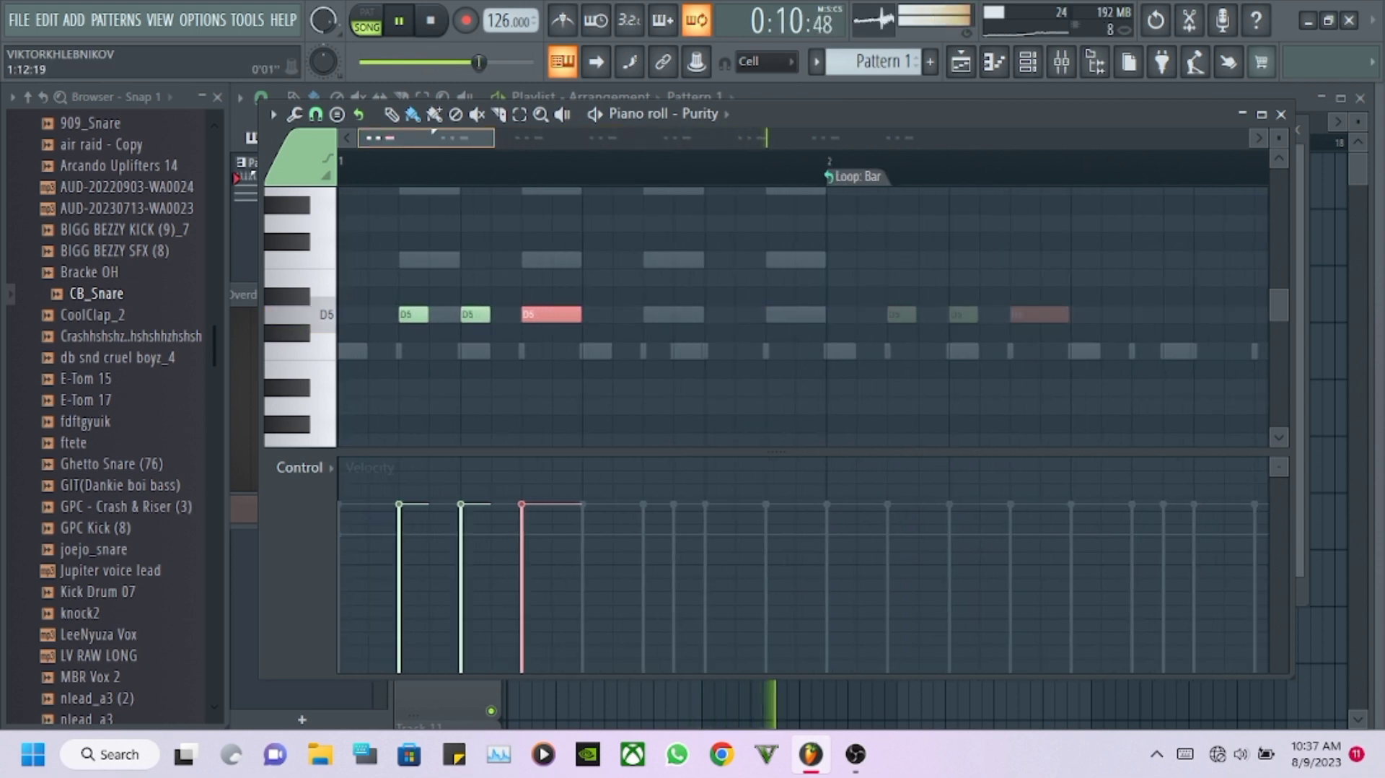
drag(620, 314, 685, 314)
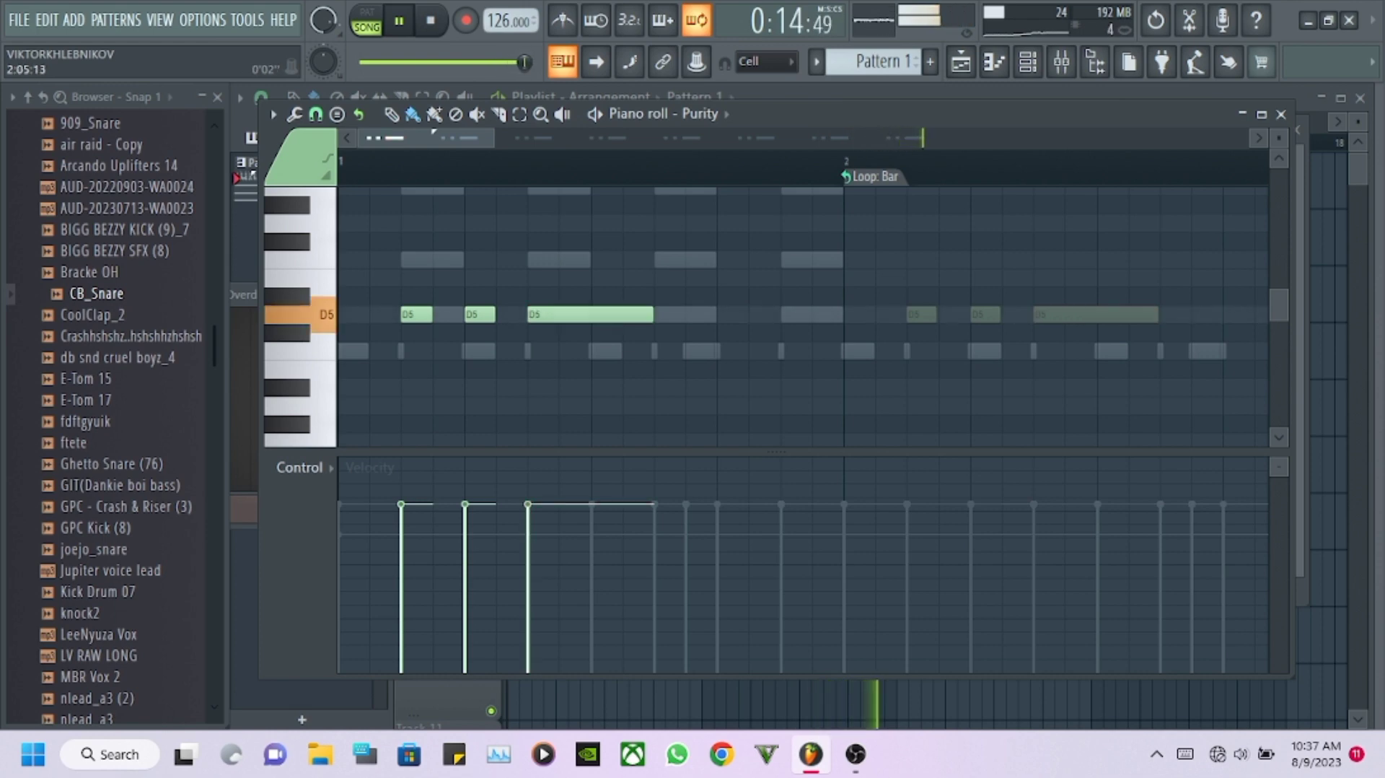
Route the Purity channel to its own free mixer track, insert 5.
click(1028, 62)
click(524, 543)
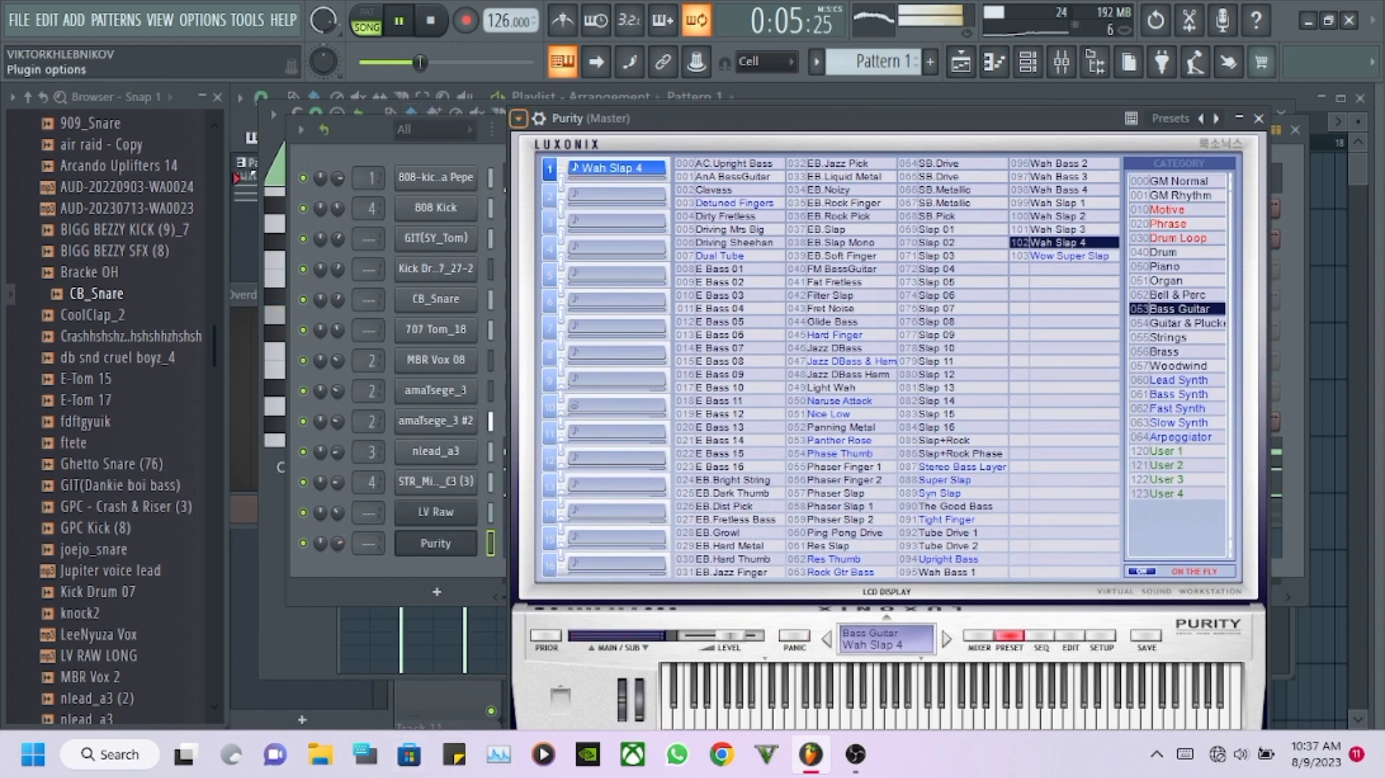
click(518, 118)
click(851, 186)
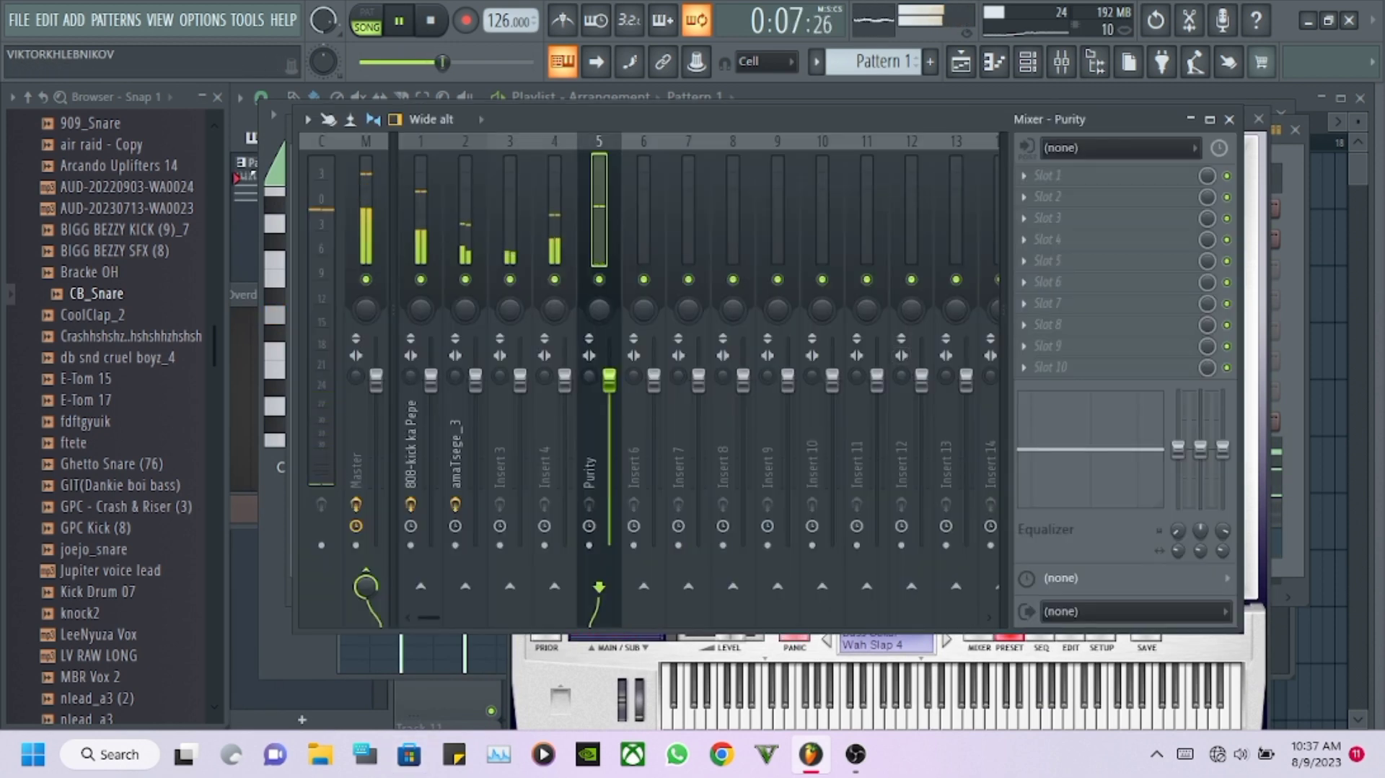
Add Fruity Parametric EQ 2 to the Purity track, cutting the lows with bands 1 and 2 and slightly boosting band 4 near 1 kHz.
click(1024, 175)
mouse_move(1066, 197)
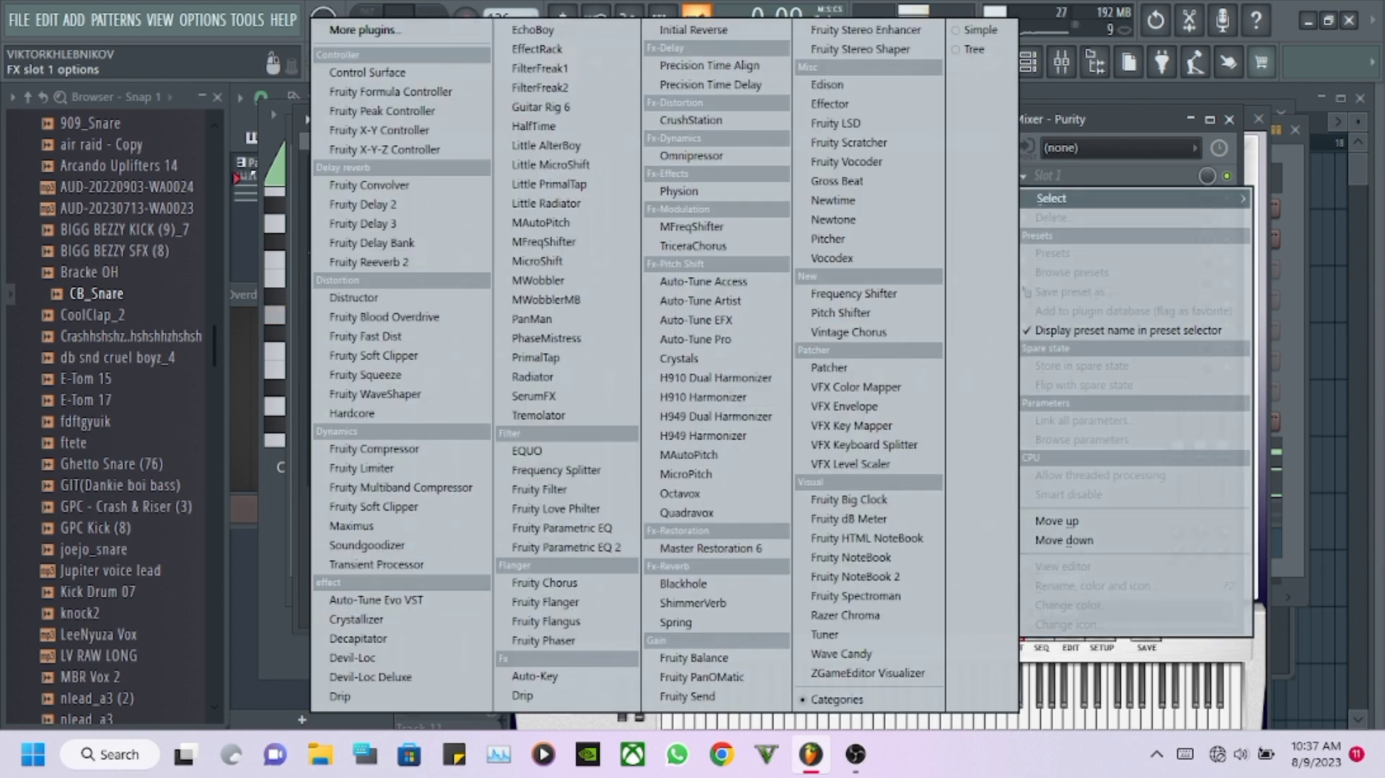
click(567, 548)
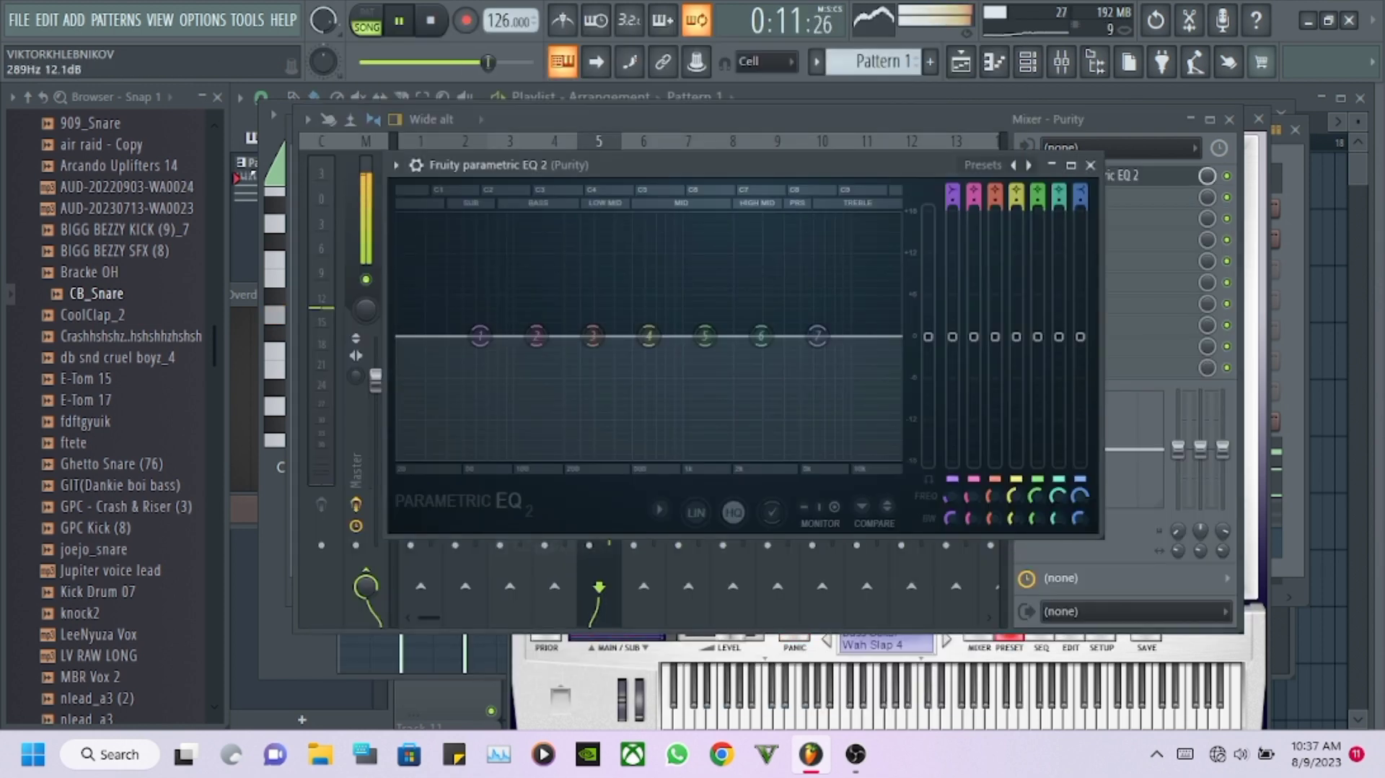
drag(478, 336, 478, 456)
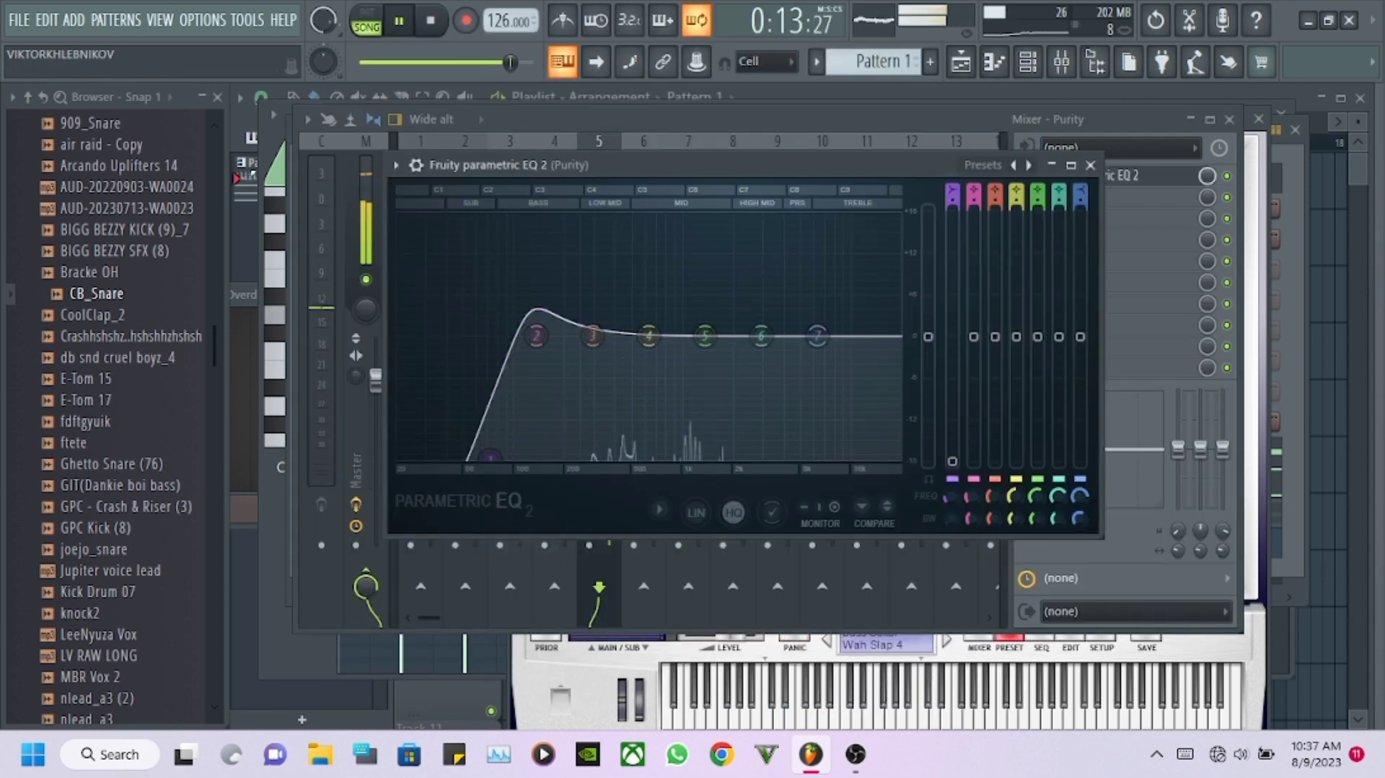
drag(536, 336, 522, 366)
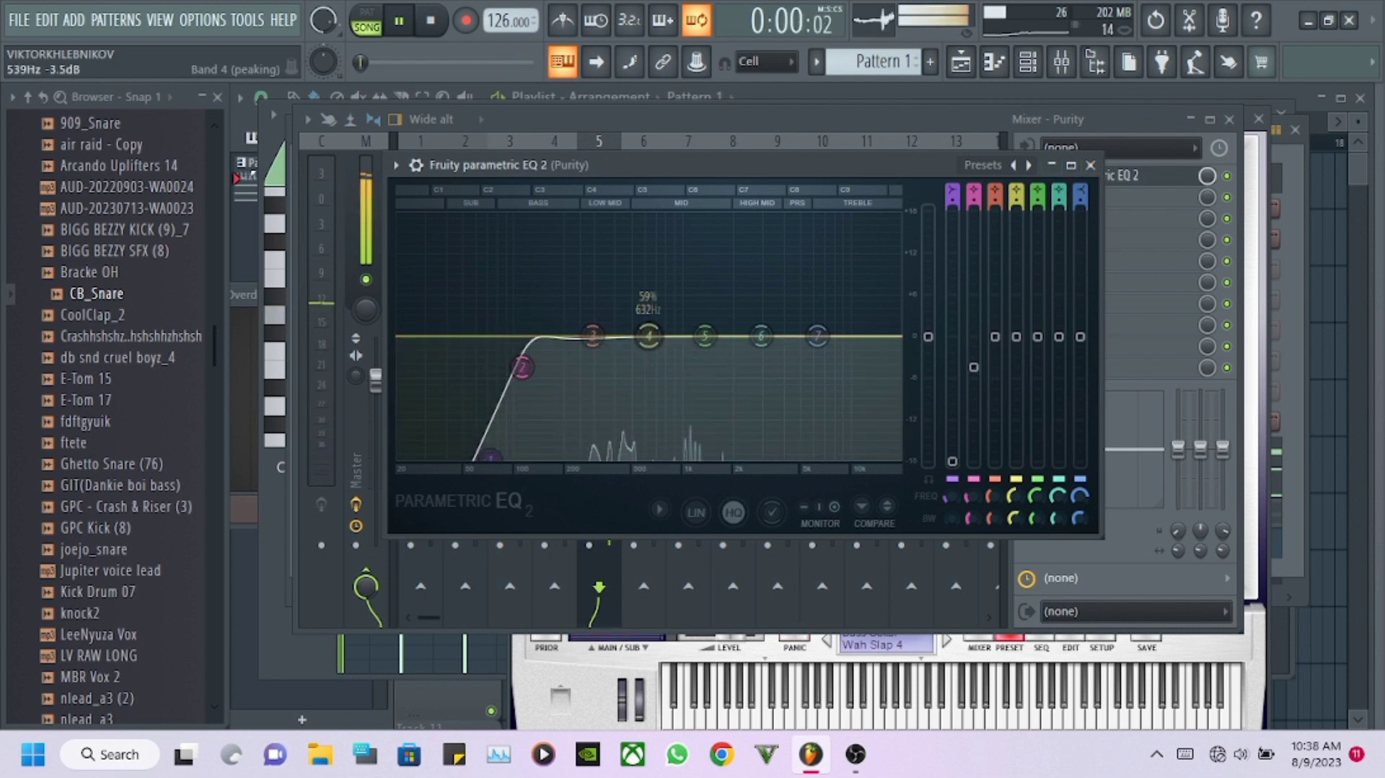
drag(649, 335, 694, 328)
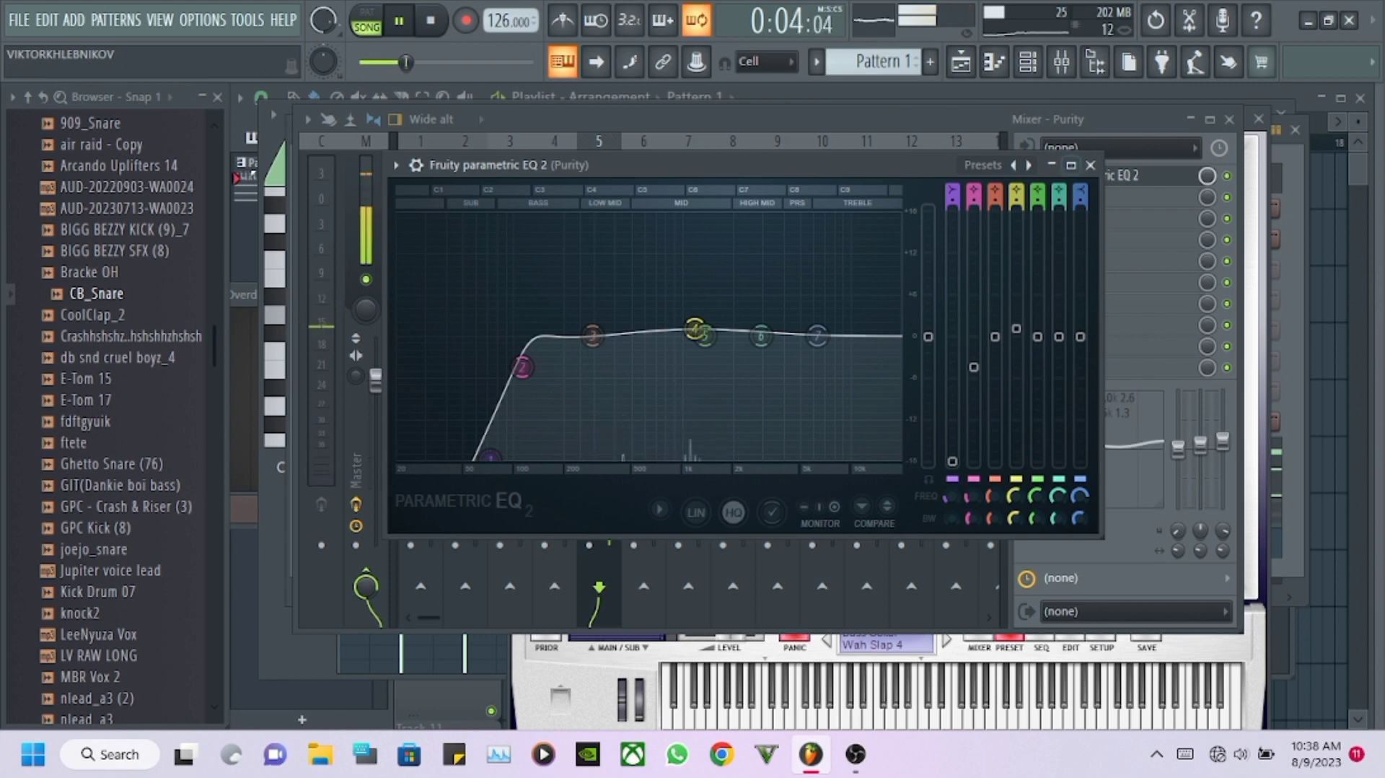
click(1090, 166)
Load Fruity Reeverb 2 into the second effect slot of the Purity mixer track.
click(1023, 197)
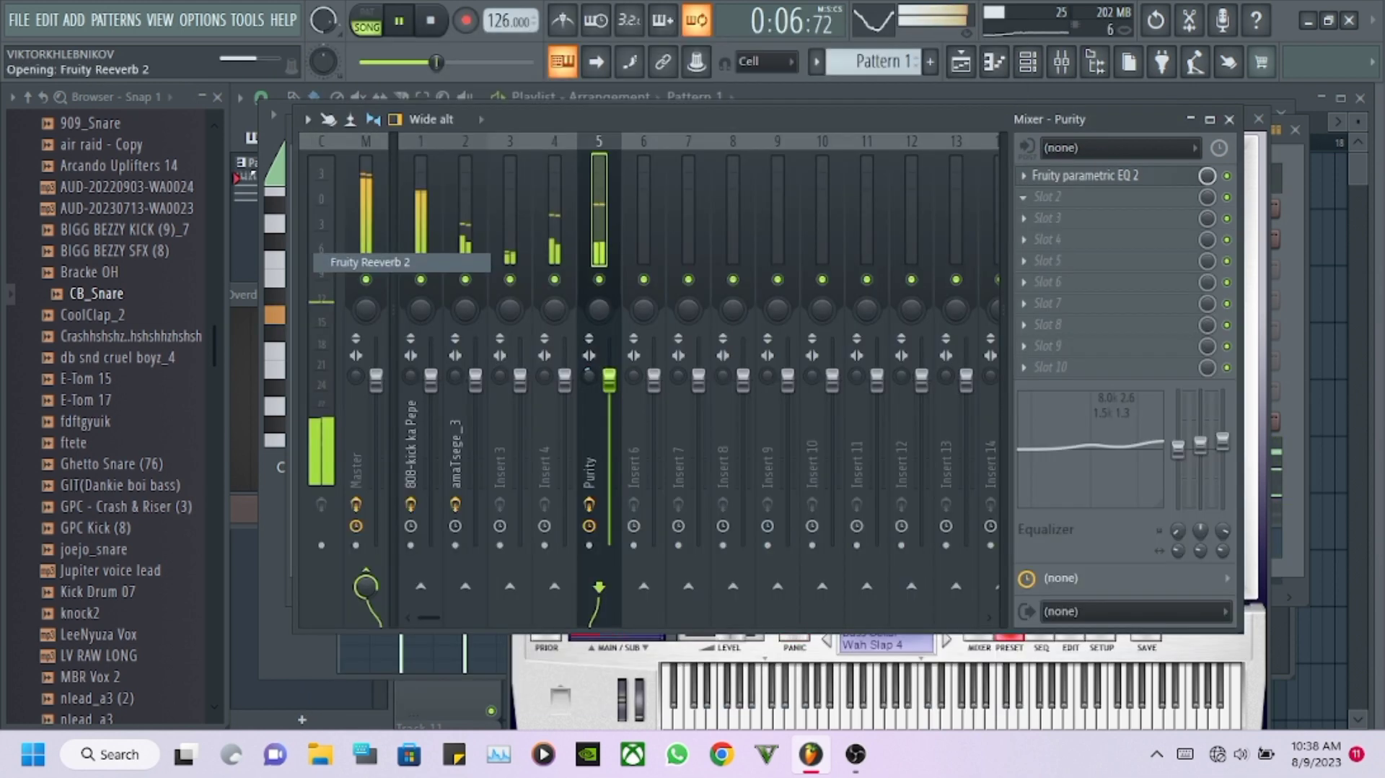
click(368, 262)
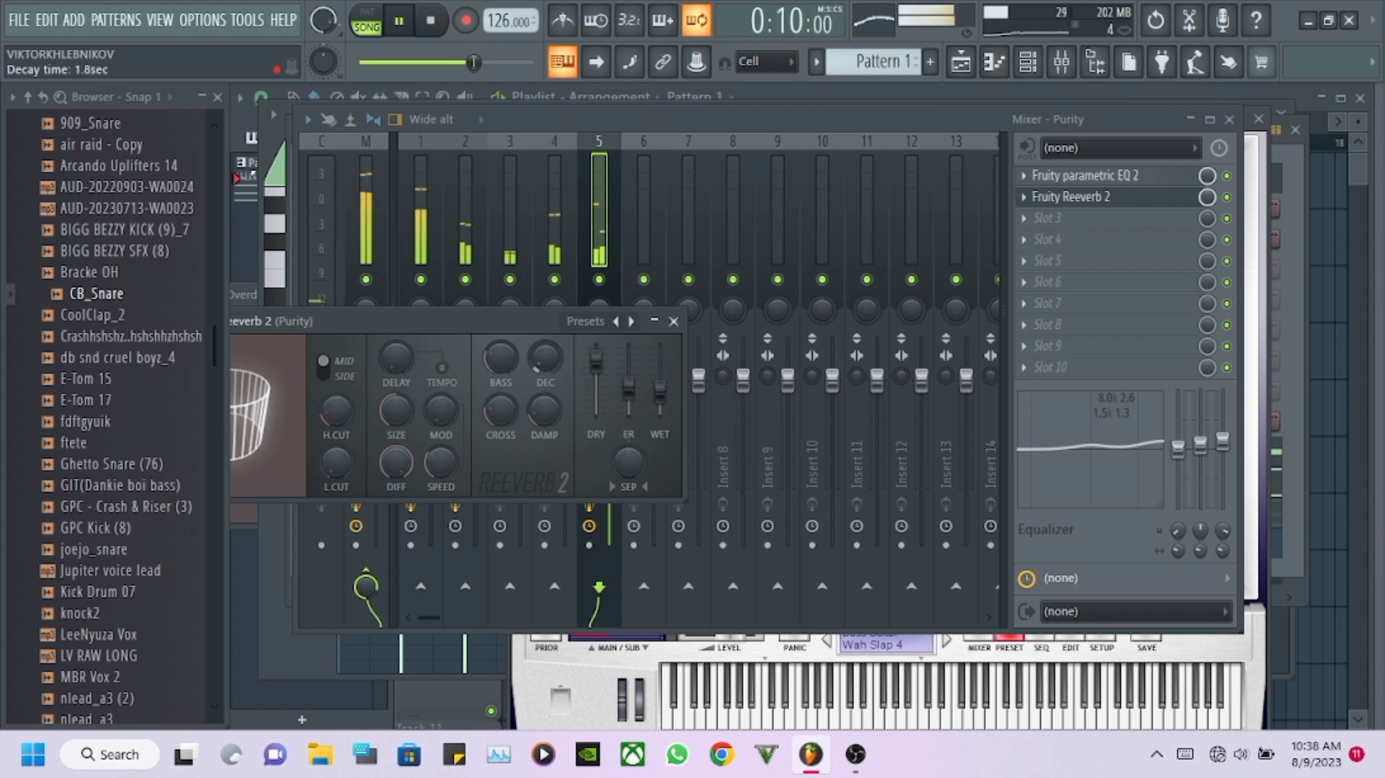
click(1027, 62)
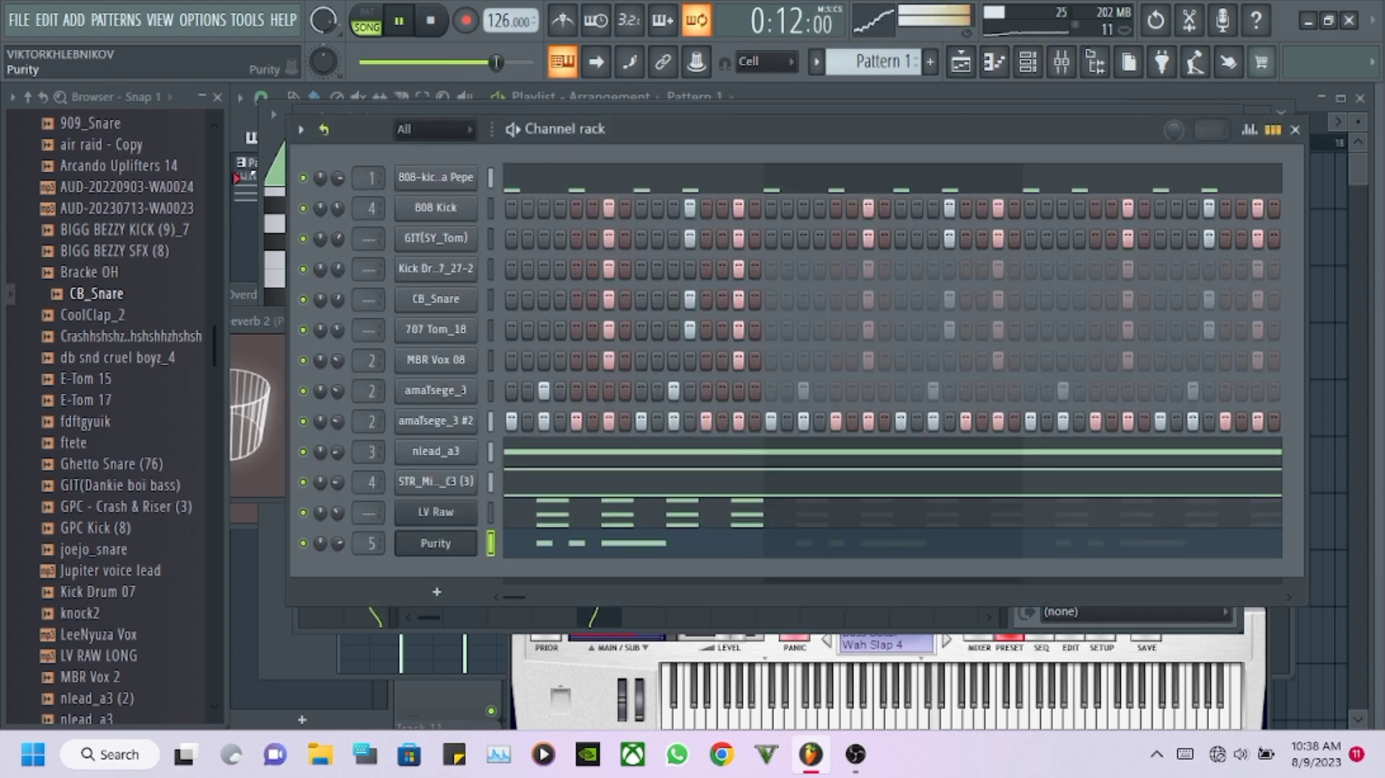
Clone the Purity channel and unassign the copy from its mixer track.
click(435, 543)
right_click(436, 542)
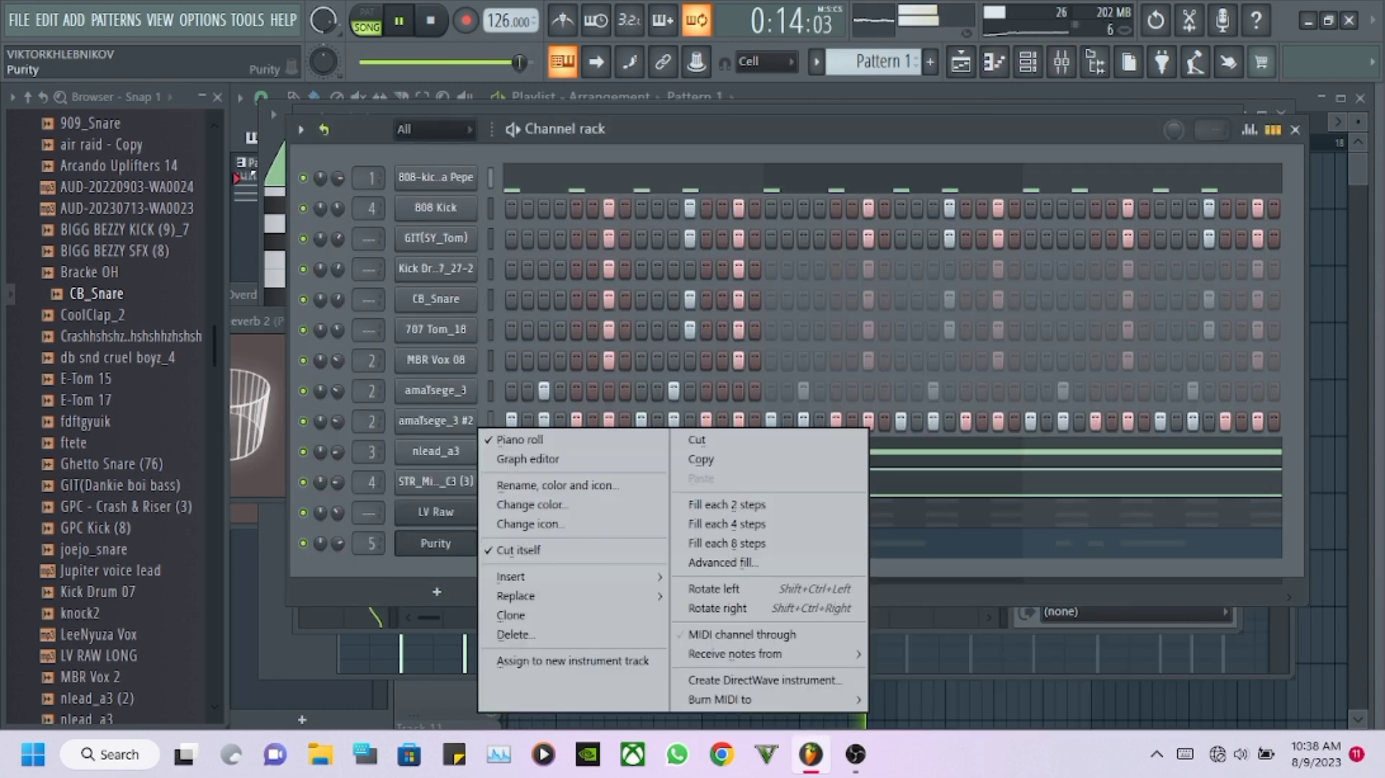
click(577, 614)
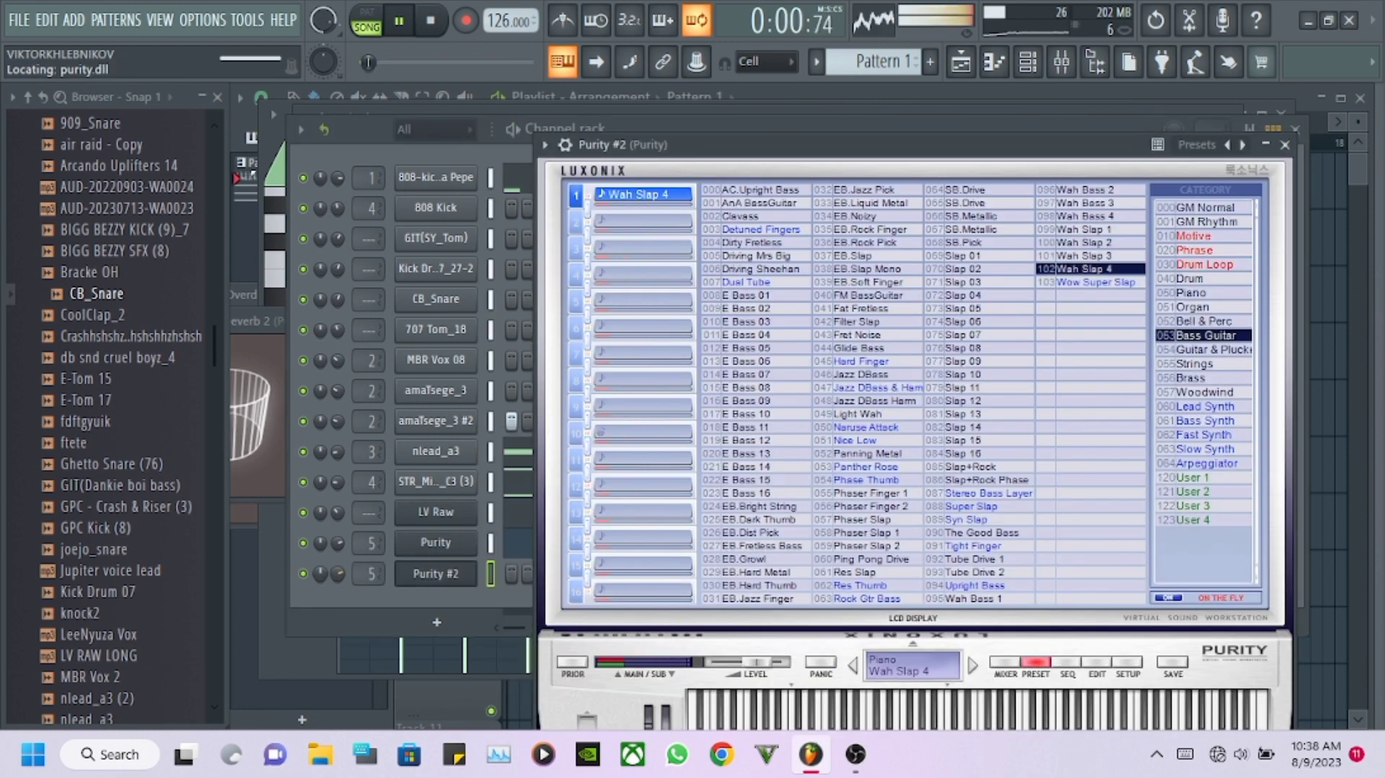
click(1284, 144)
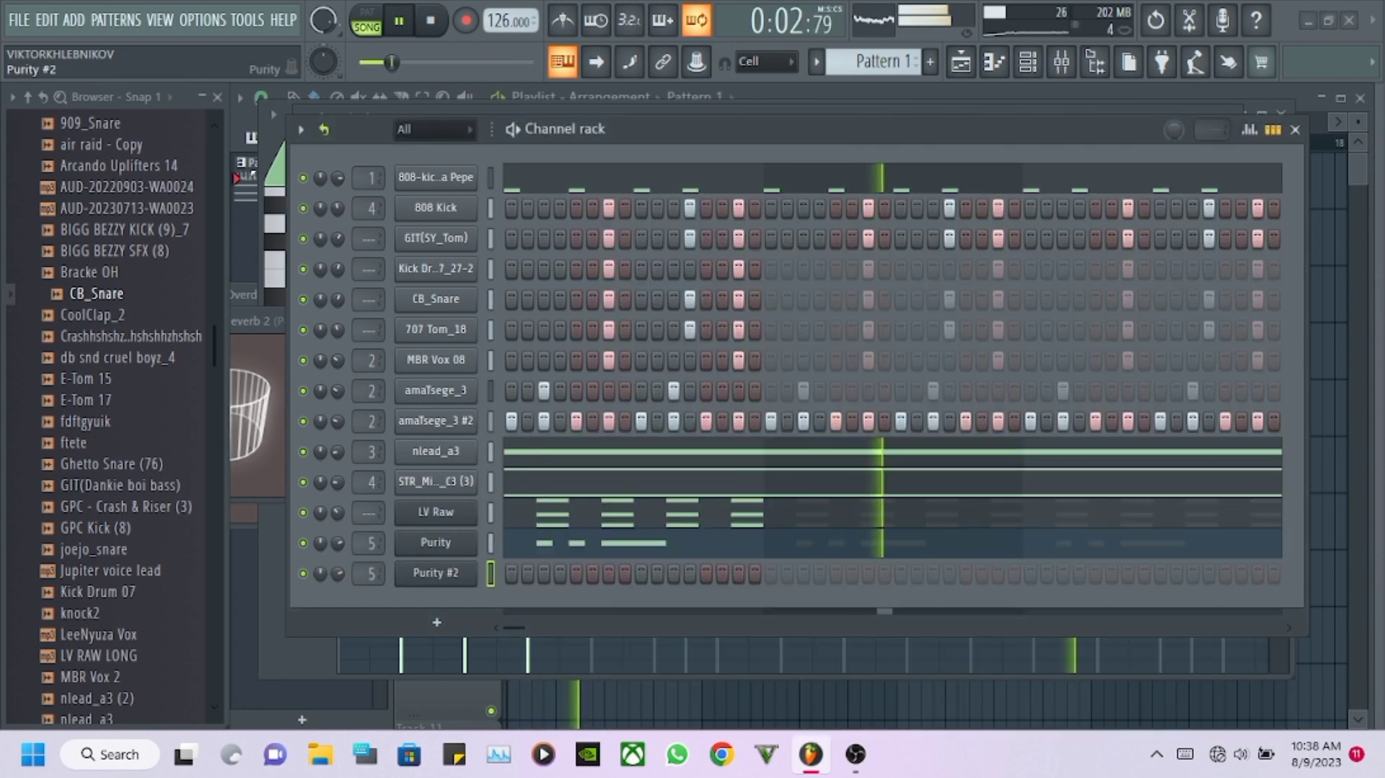
scroll(372, 573, down, 5)
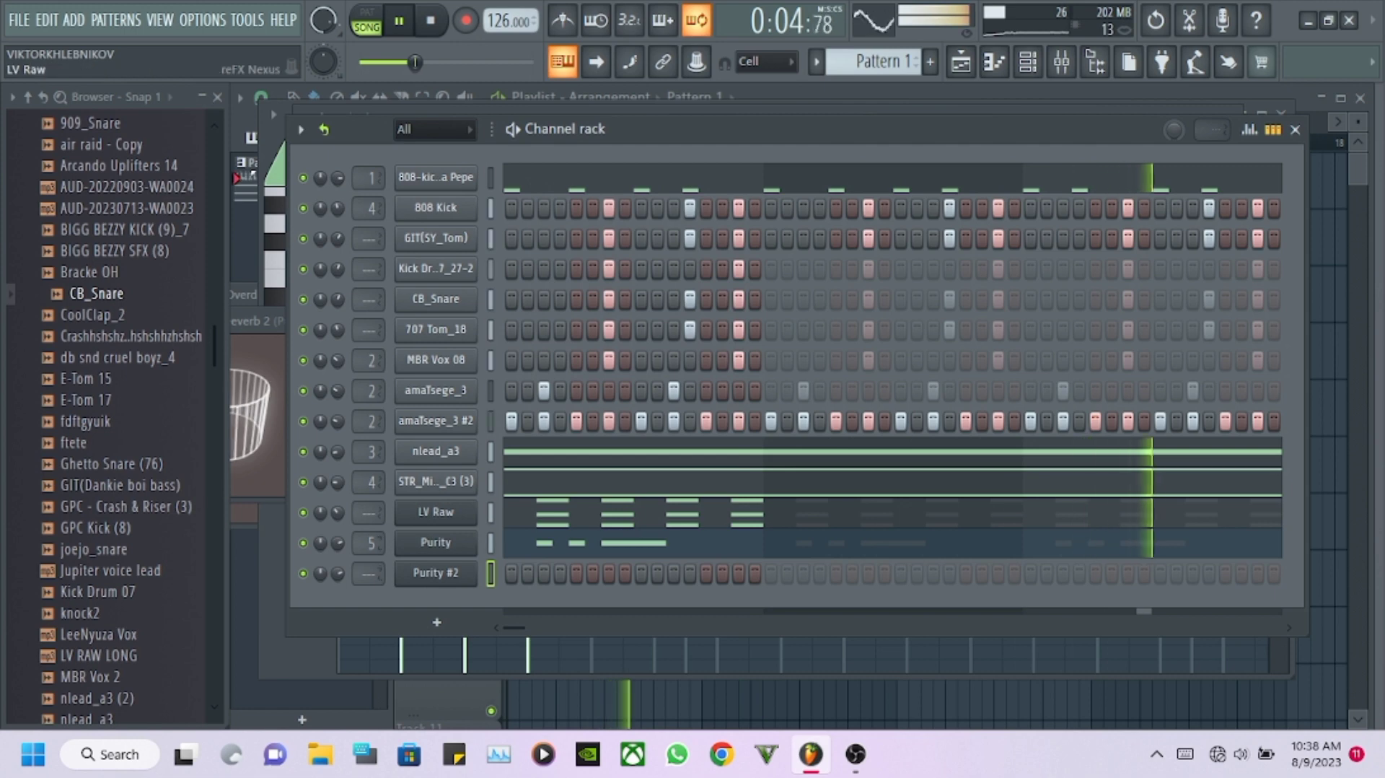
Clone the LV Raw channel and copy its chord stabs into the clone.
right_click(436, 511)
click(509, 703)
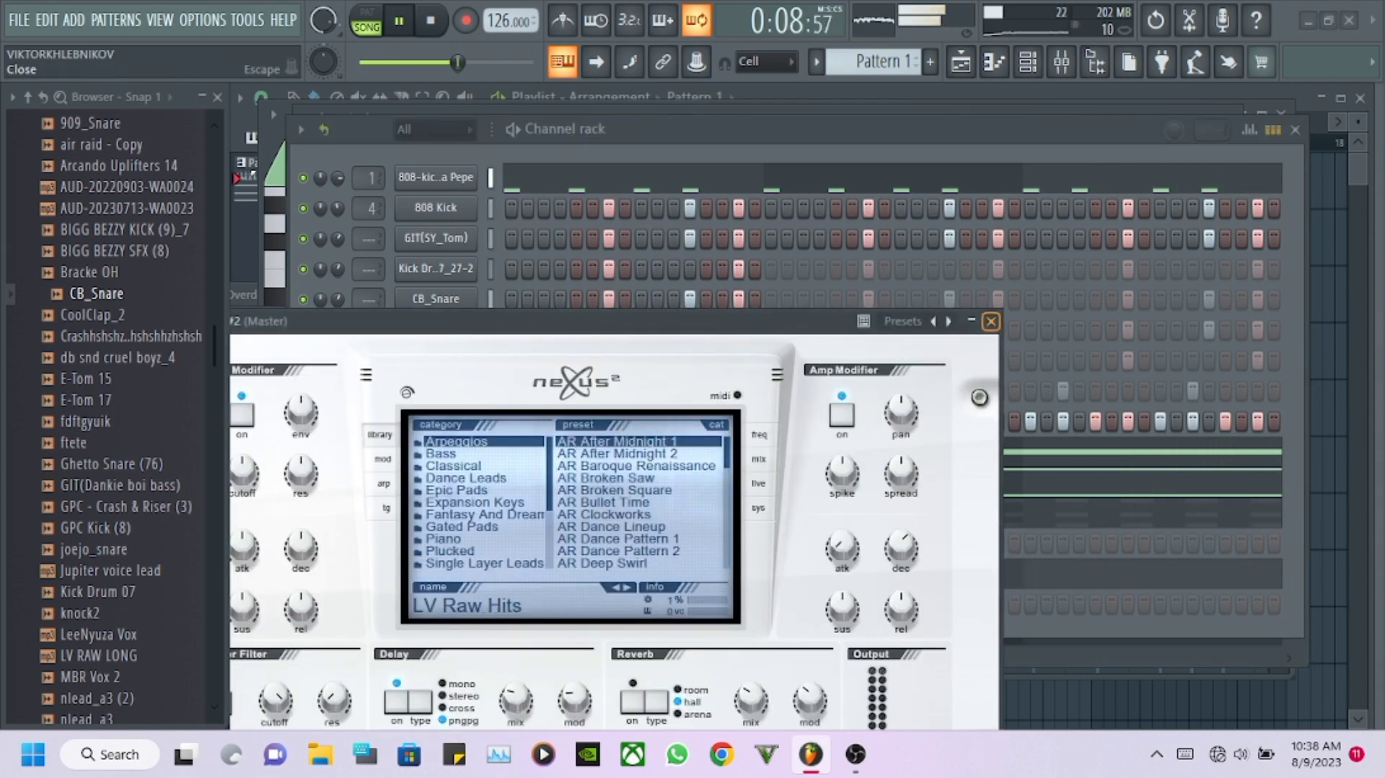
click(991, 321)
right_click(436, 512)
click(701, 460)
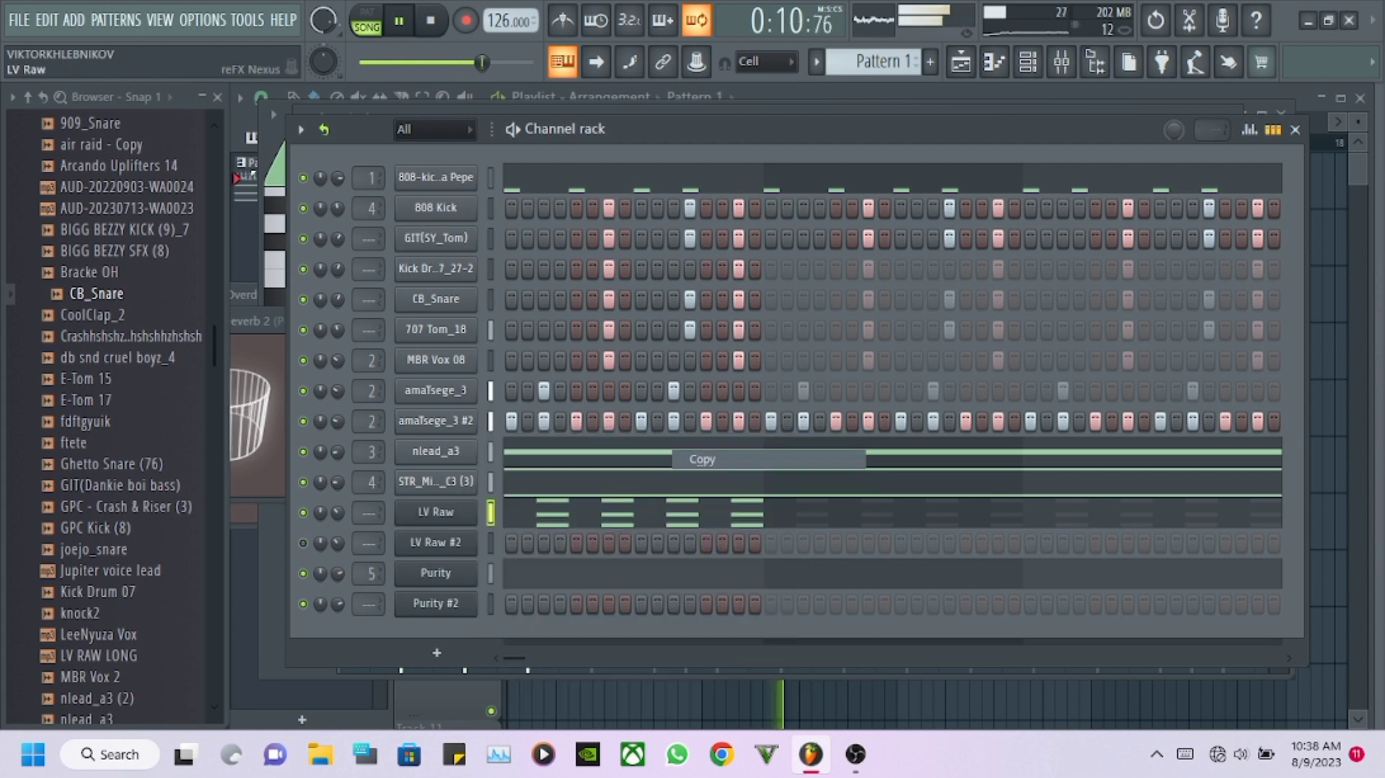
right_click(436, 542)
click(701, 478)
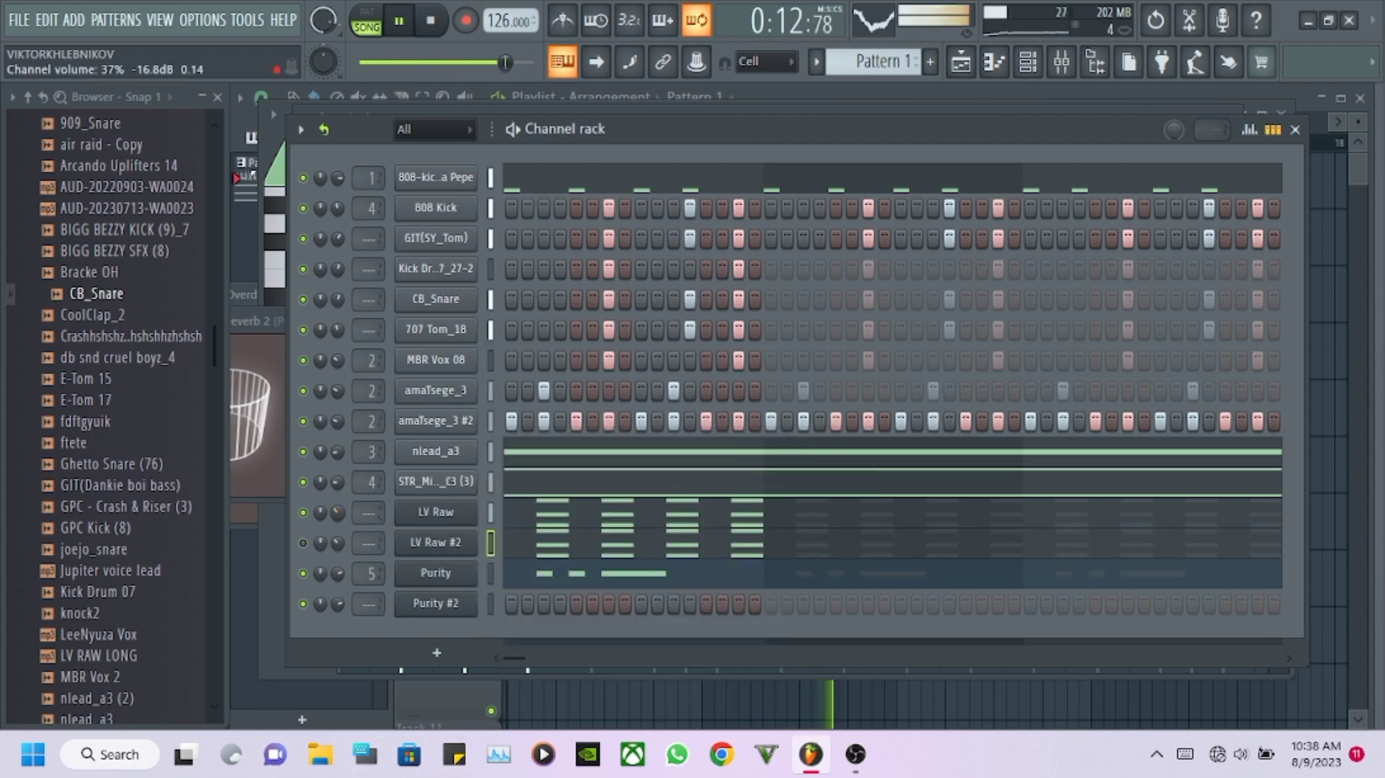
Transpose all the chord stabs of LV Raw #2 up one octave.
click(530, 542)
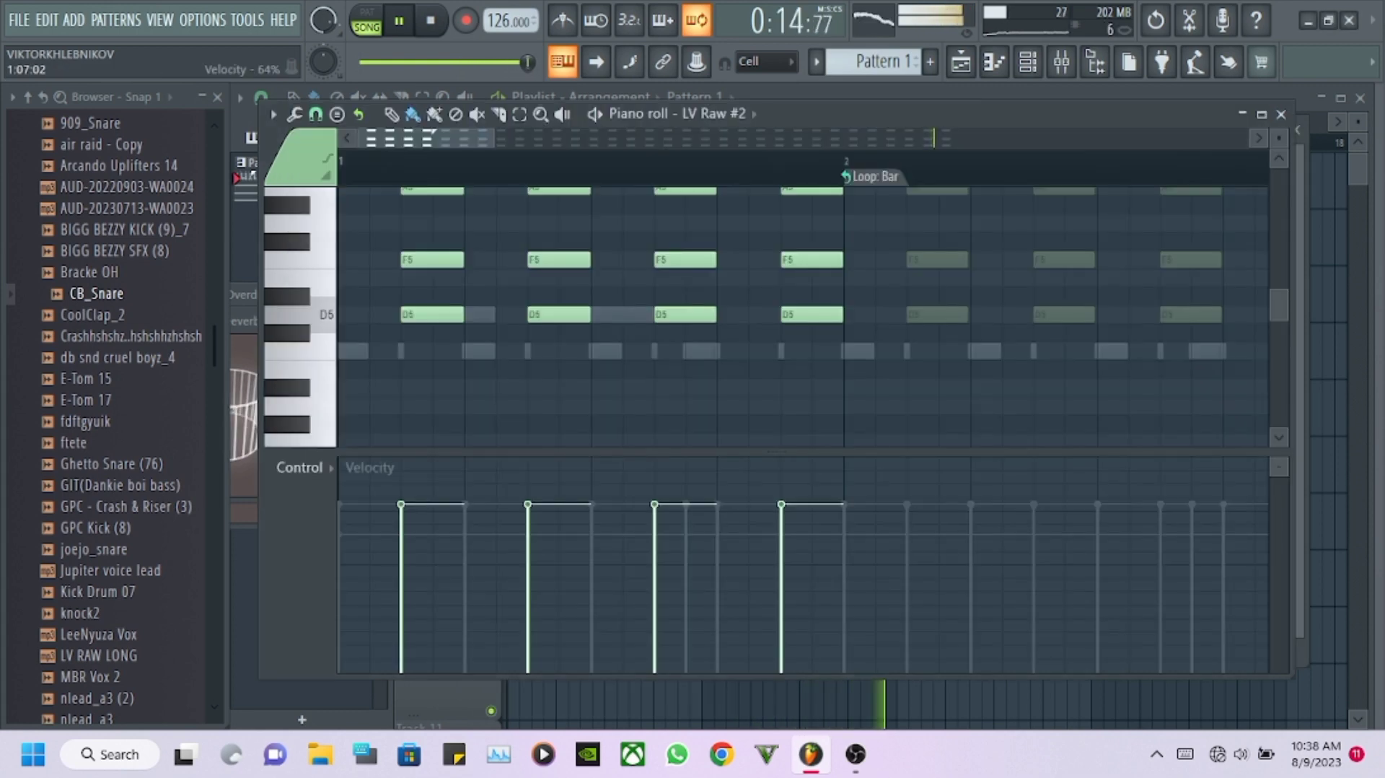
key(ctrl+Up)
scroll(539, 314, up, 3)
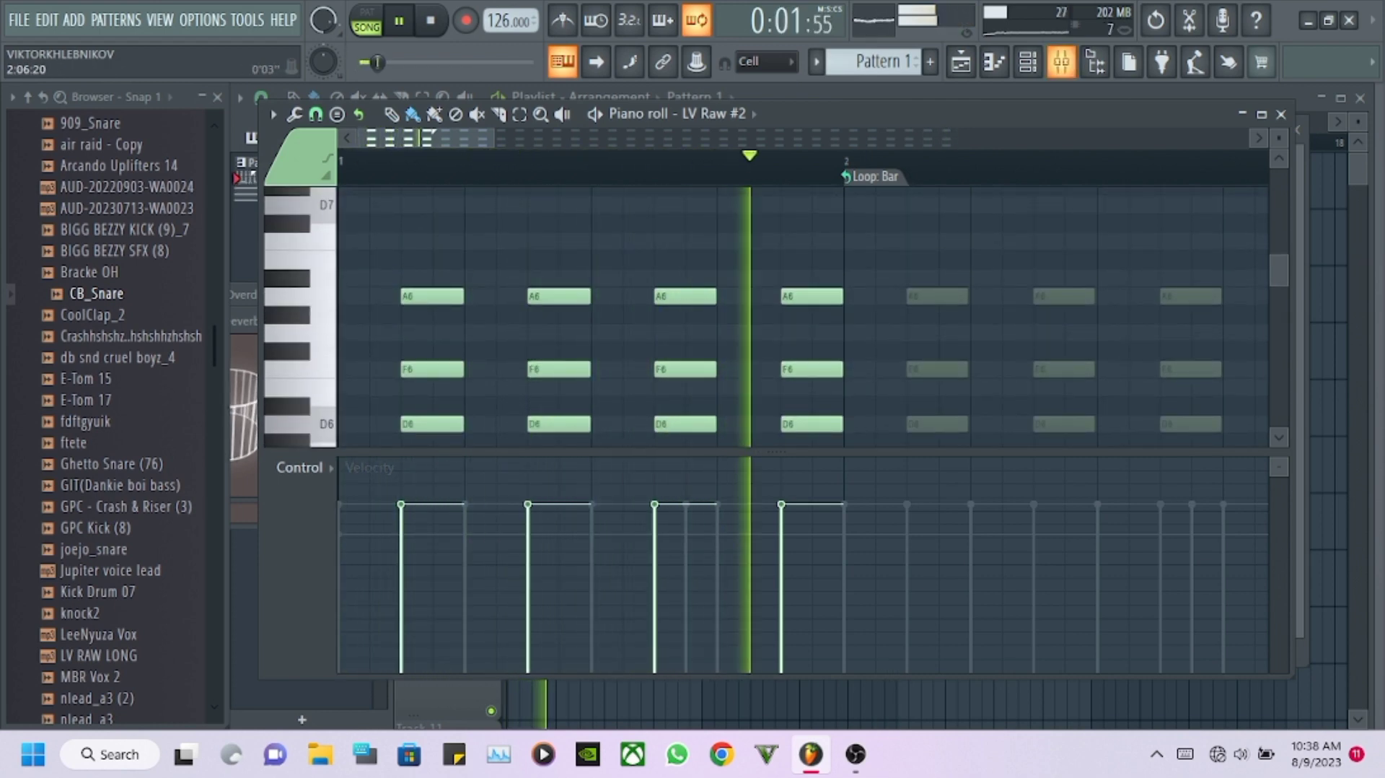
Unmute LV Raw #2 and lower its channel volume to 20%.
key(F6)
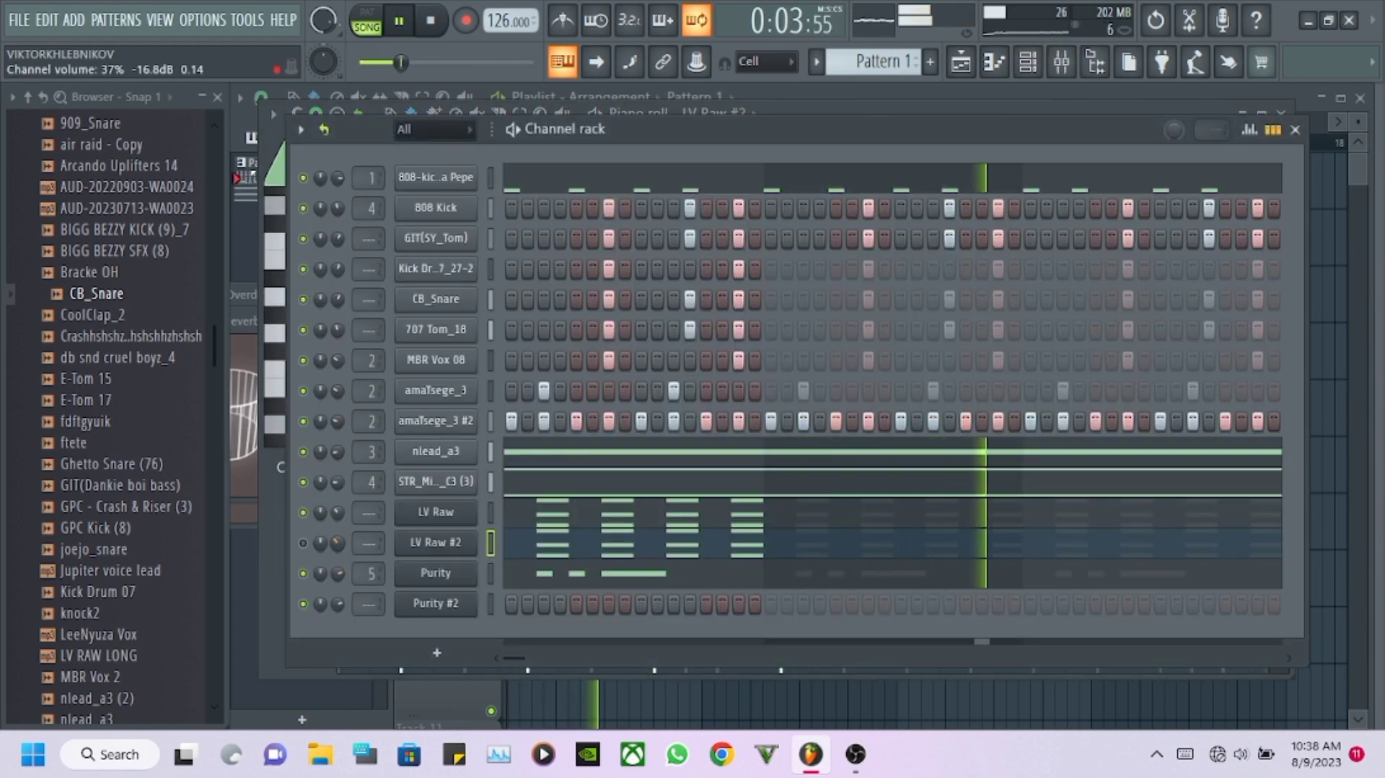
click(303, 542)
drag(337, 542, 337, 557)
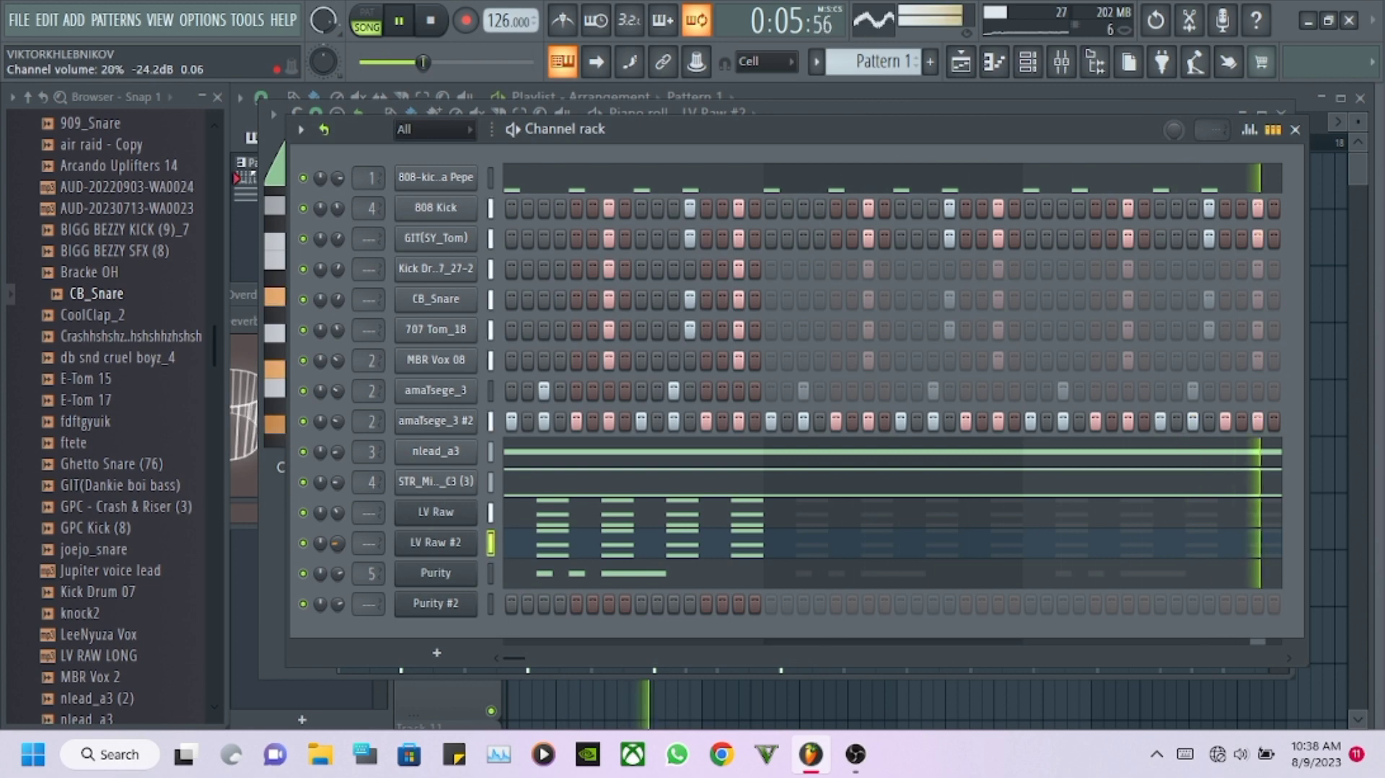
Add the fdftgyuik sample as a channel below 808 Kick and audition it.
scroll(108, 416, up, 3)
scroll(108, 416, down, 2)
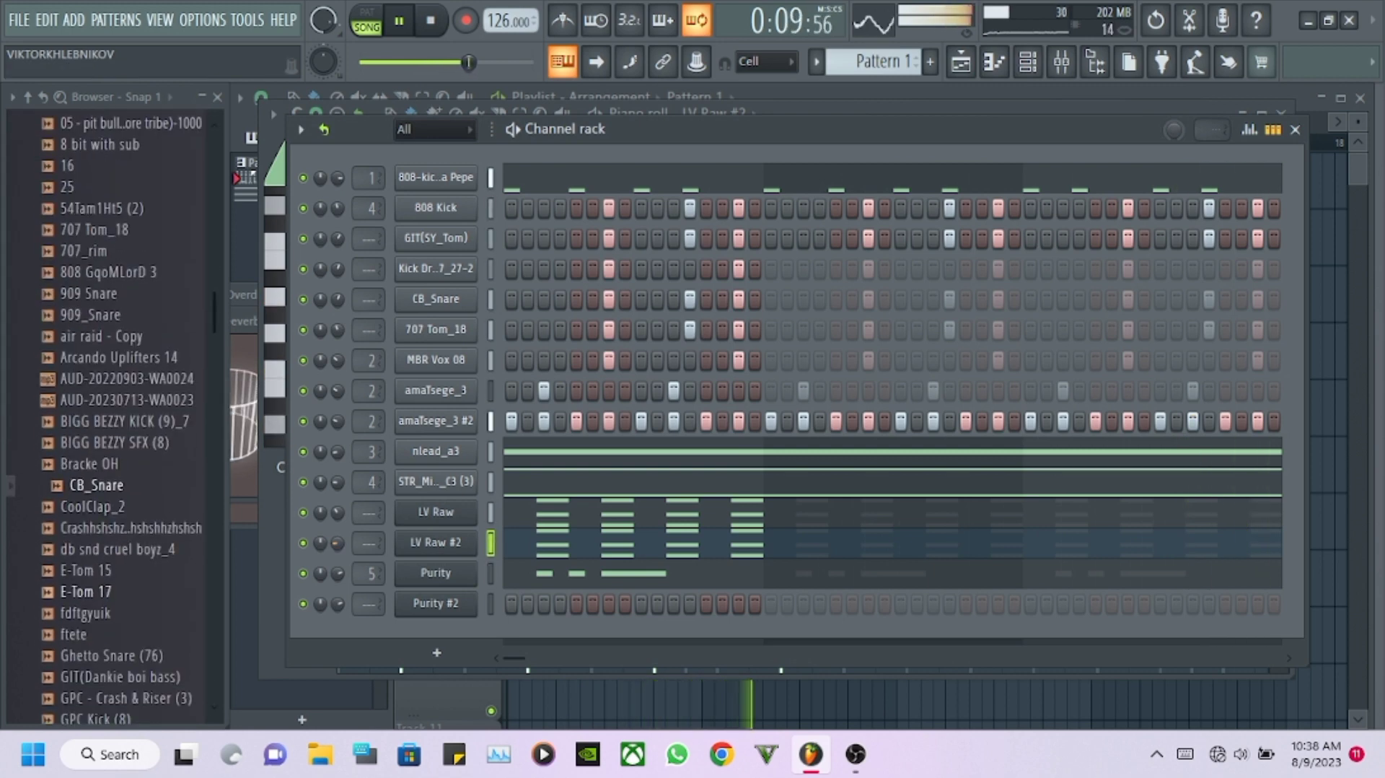
drag(85, 612, 337, 238)
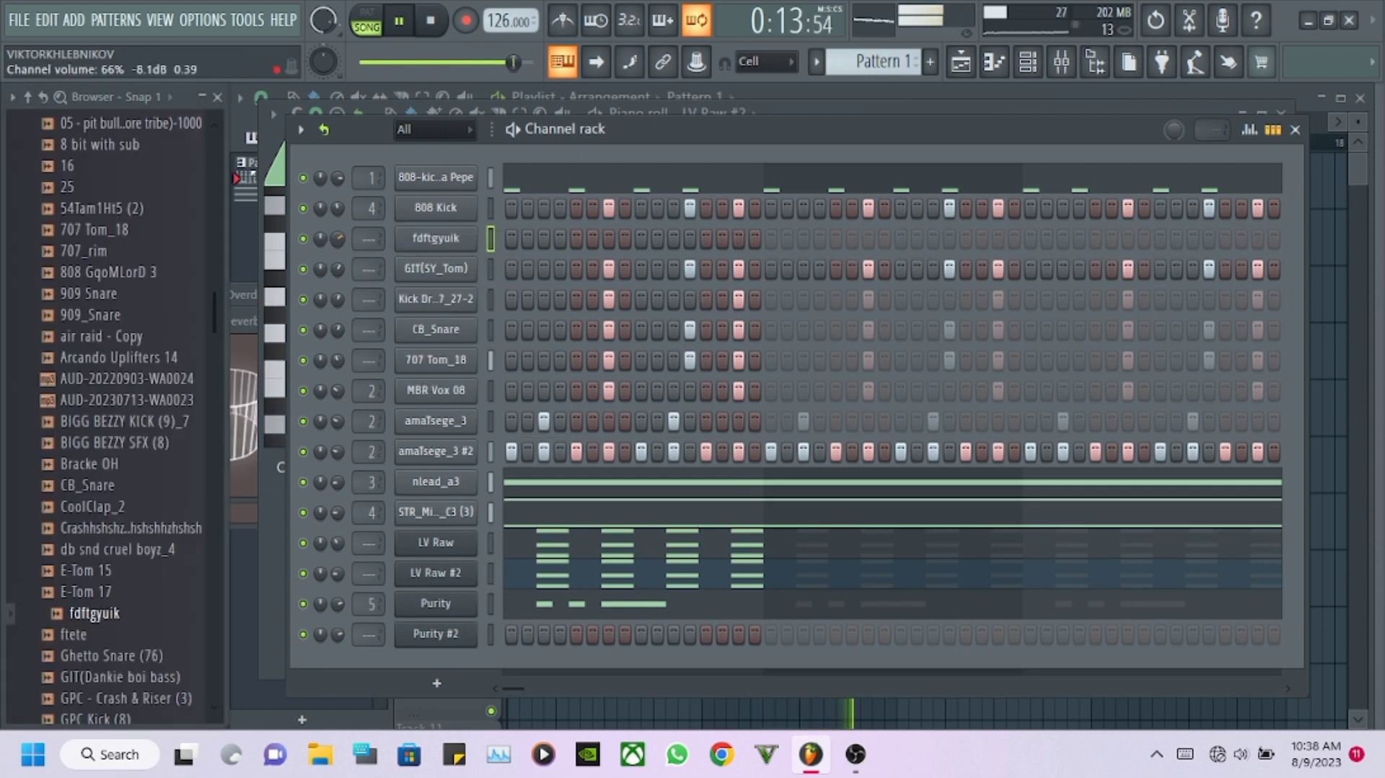
key(q)
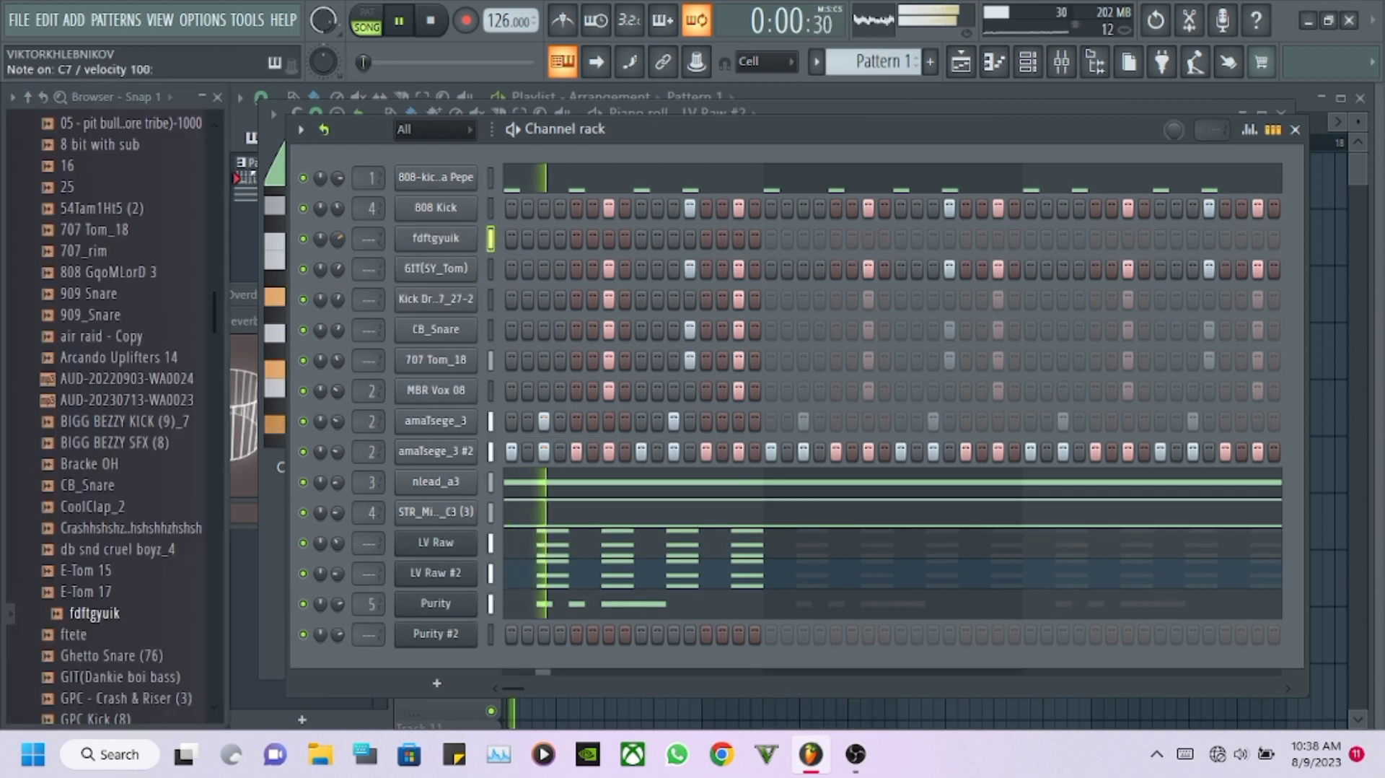
key(q)
Toggle the Cut itself option of the fdftgyuik channel.
right_click(436, 238)
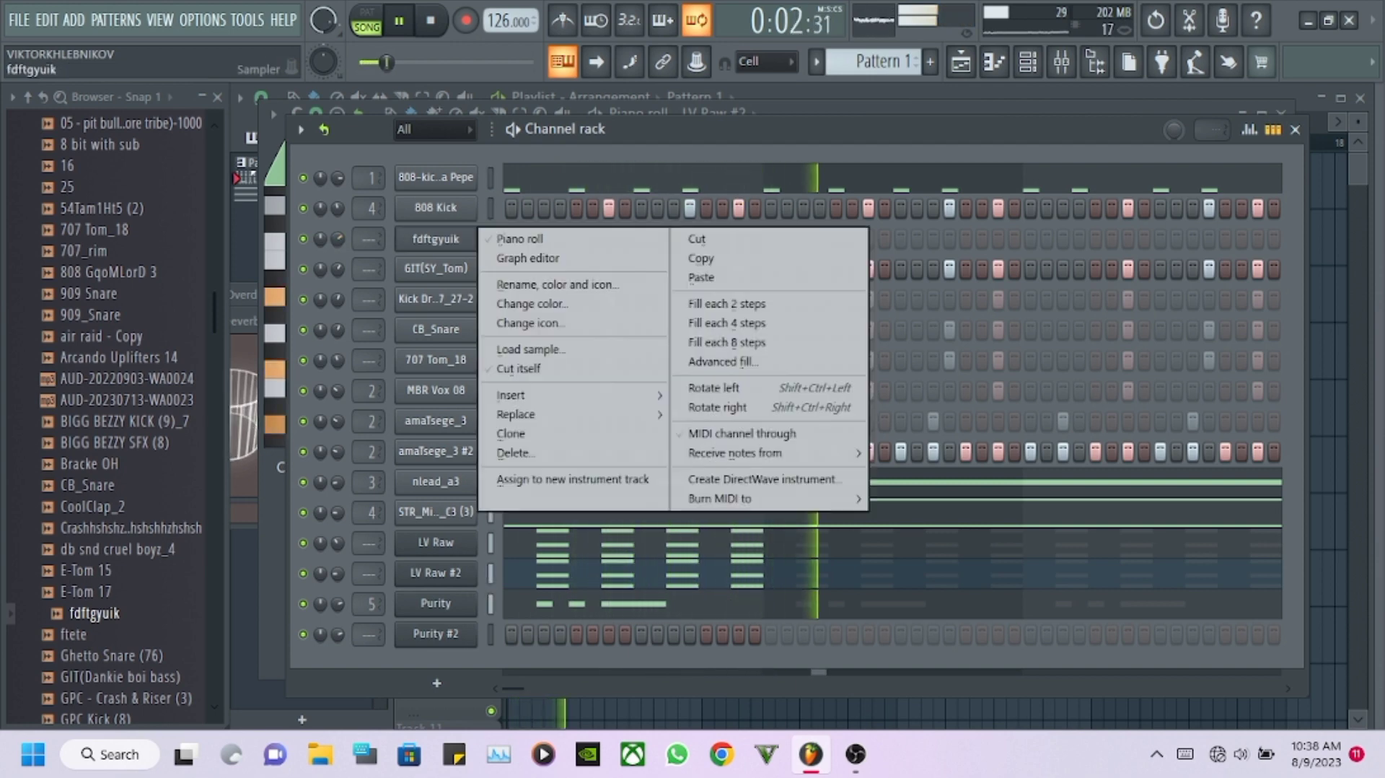
click(522, 371)
right_click(436, 238)
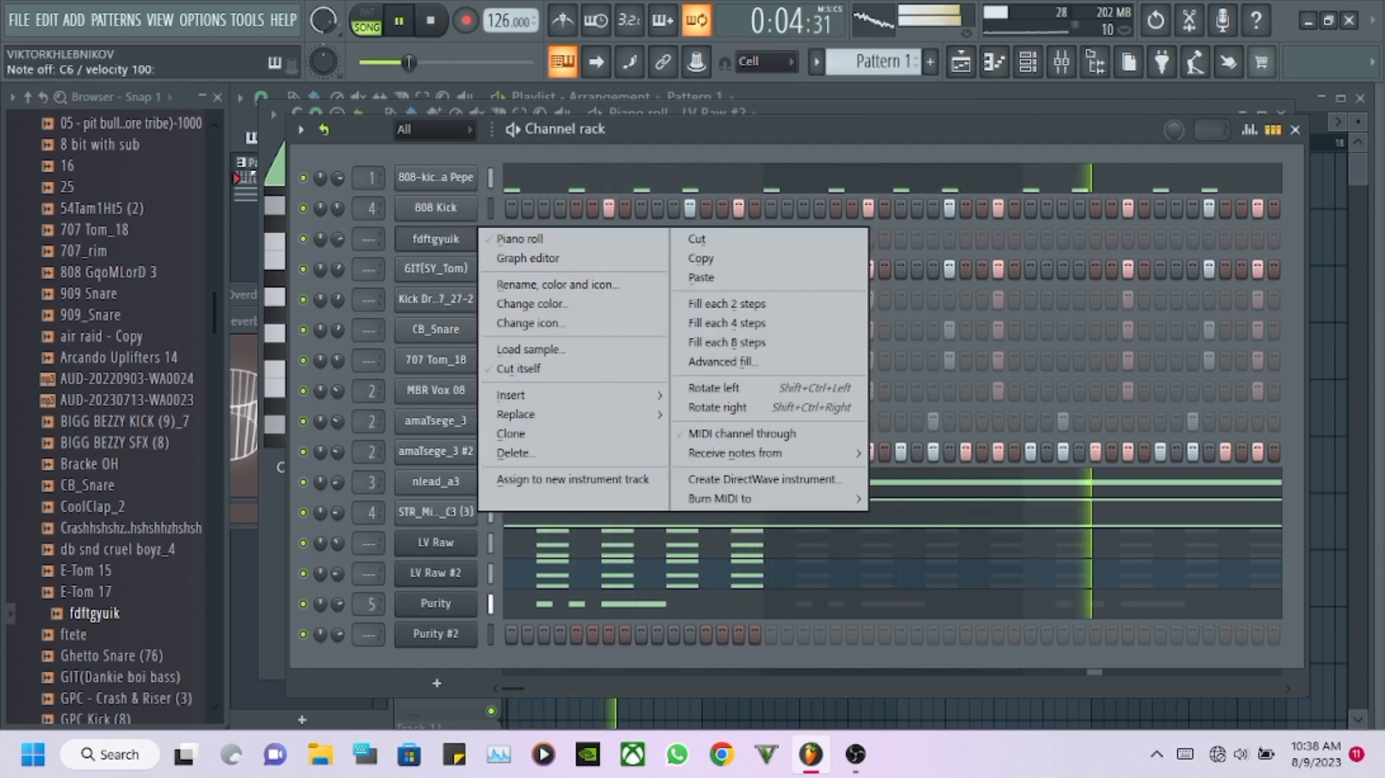
right_click(372, 245)
key(Escape)
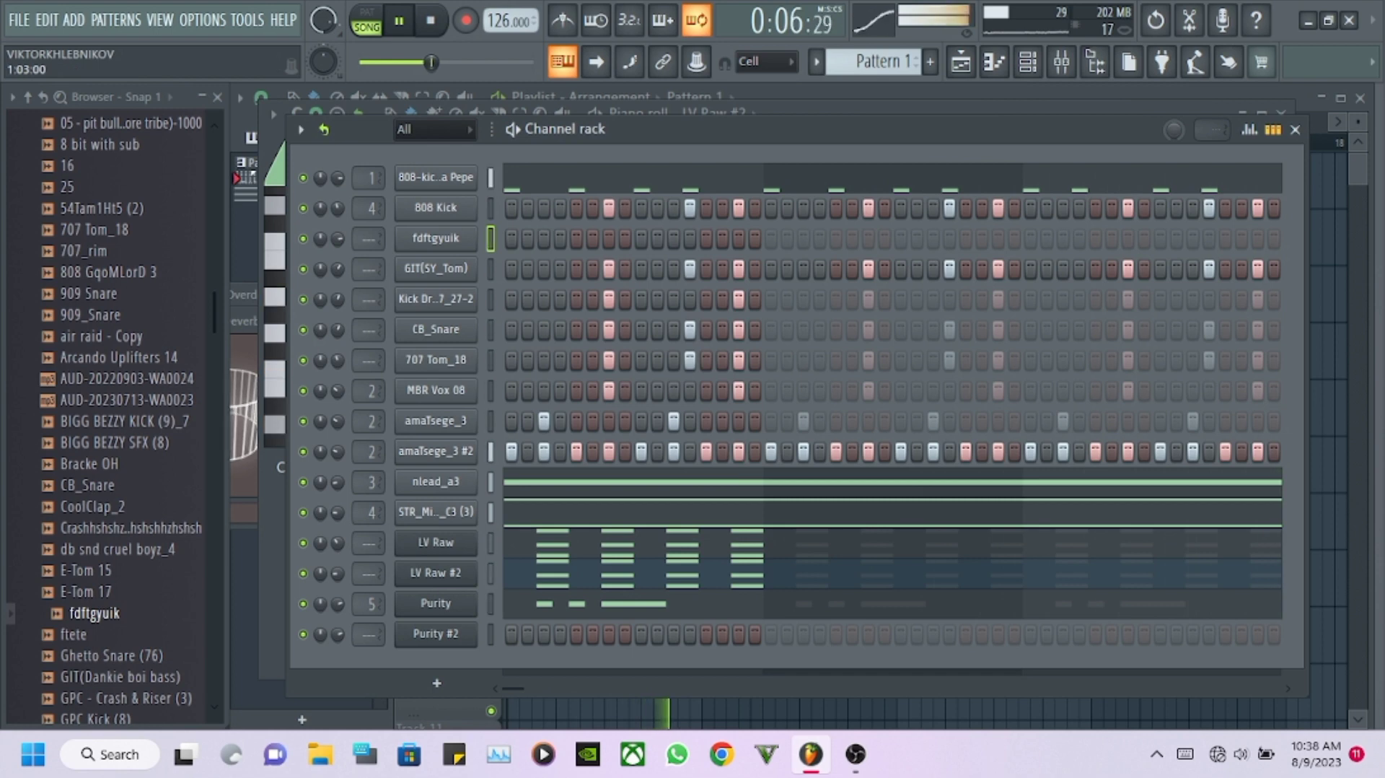
Draw short C6 notes on steps 3, 4, 5 and 7 in the piano roll of the fdftgyuik channel.
right_click(476, 231)
click(521, 239)
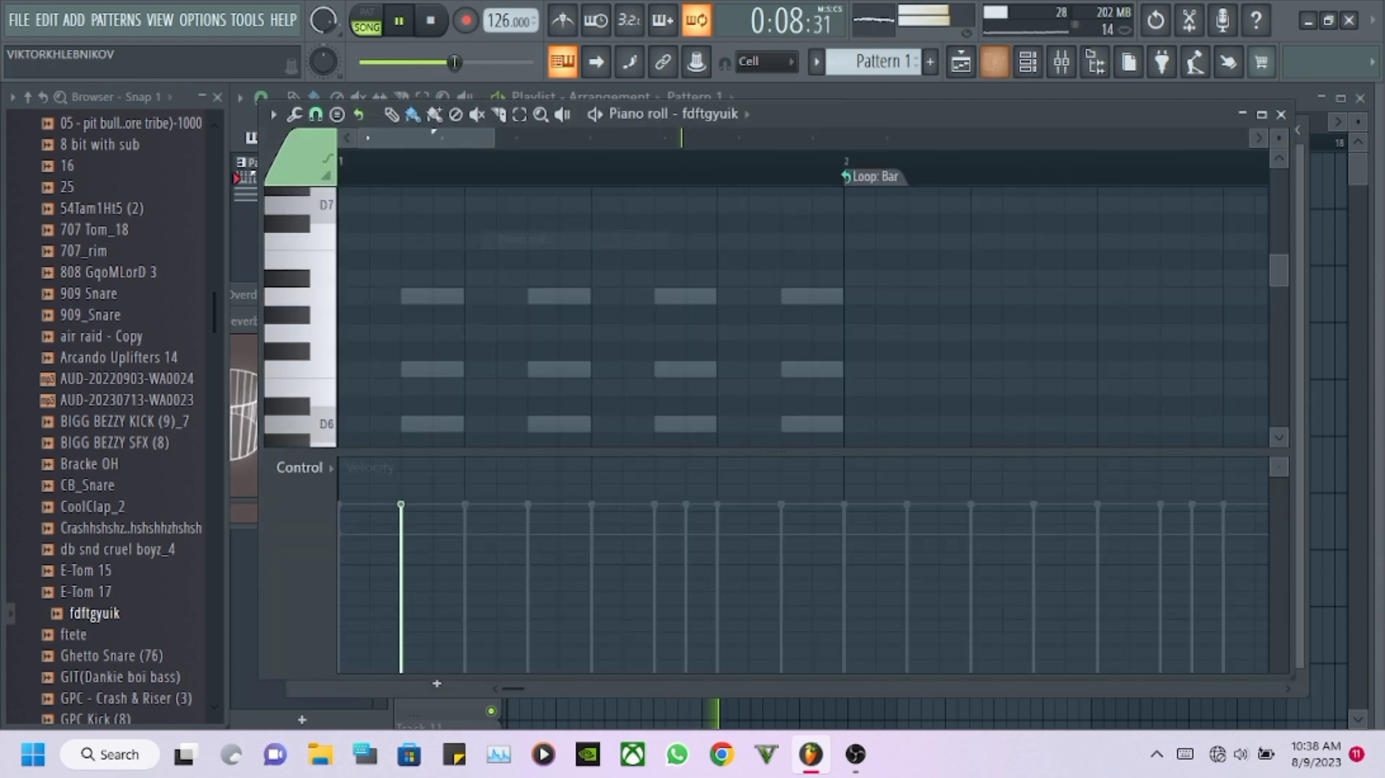
scroll(800, 317, up, 3)
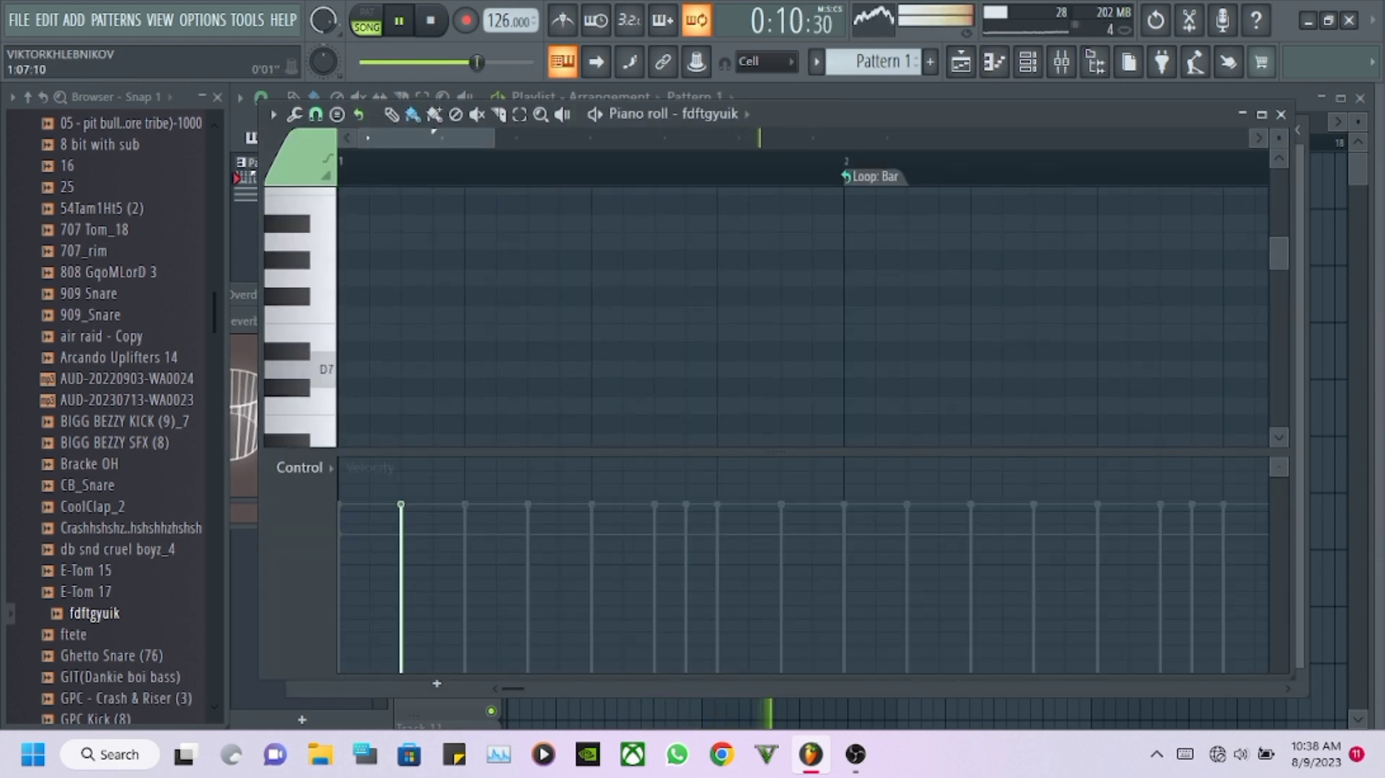
drag(493, 138, 418, 138)
scroll(561, 310, up, 10)
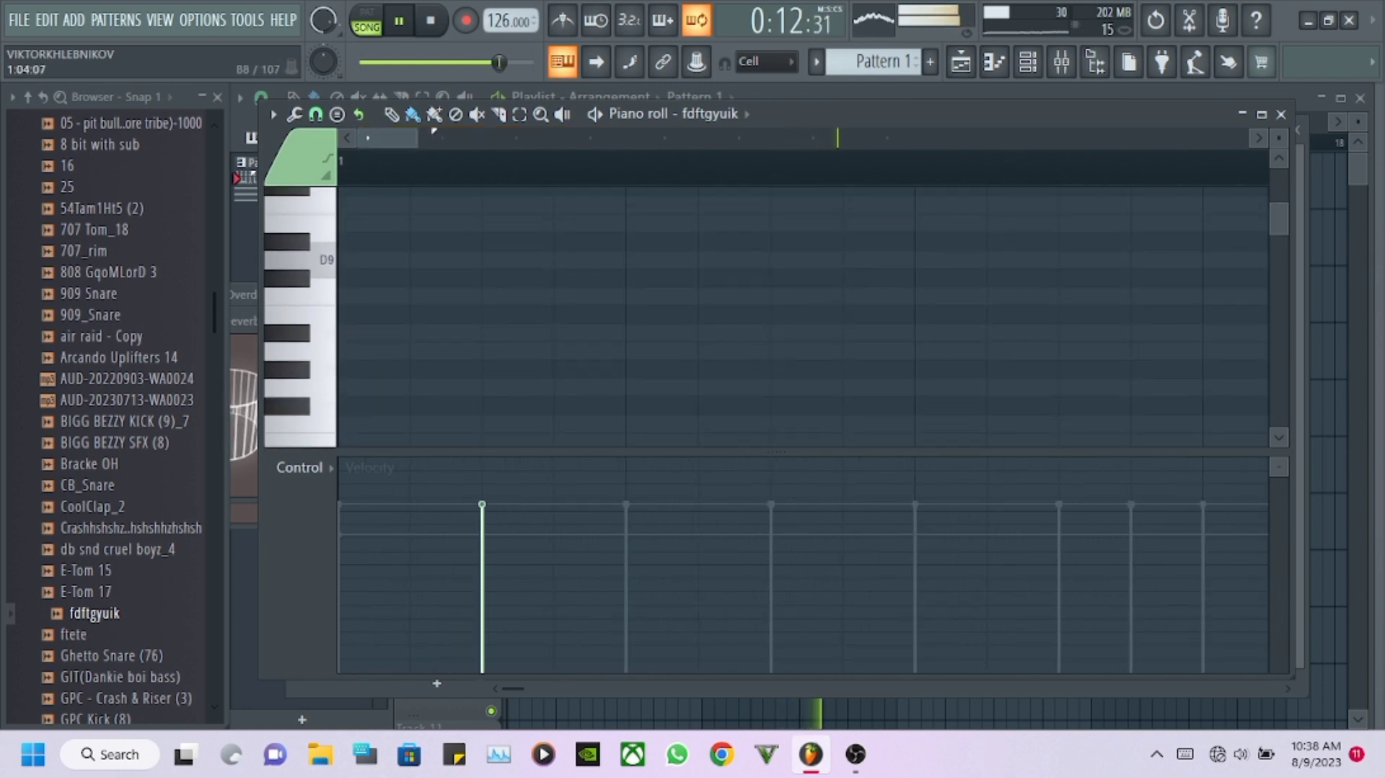
scroll(801, 318, down, 8)
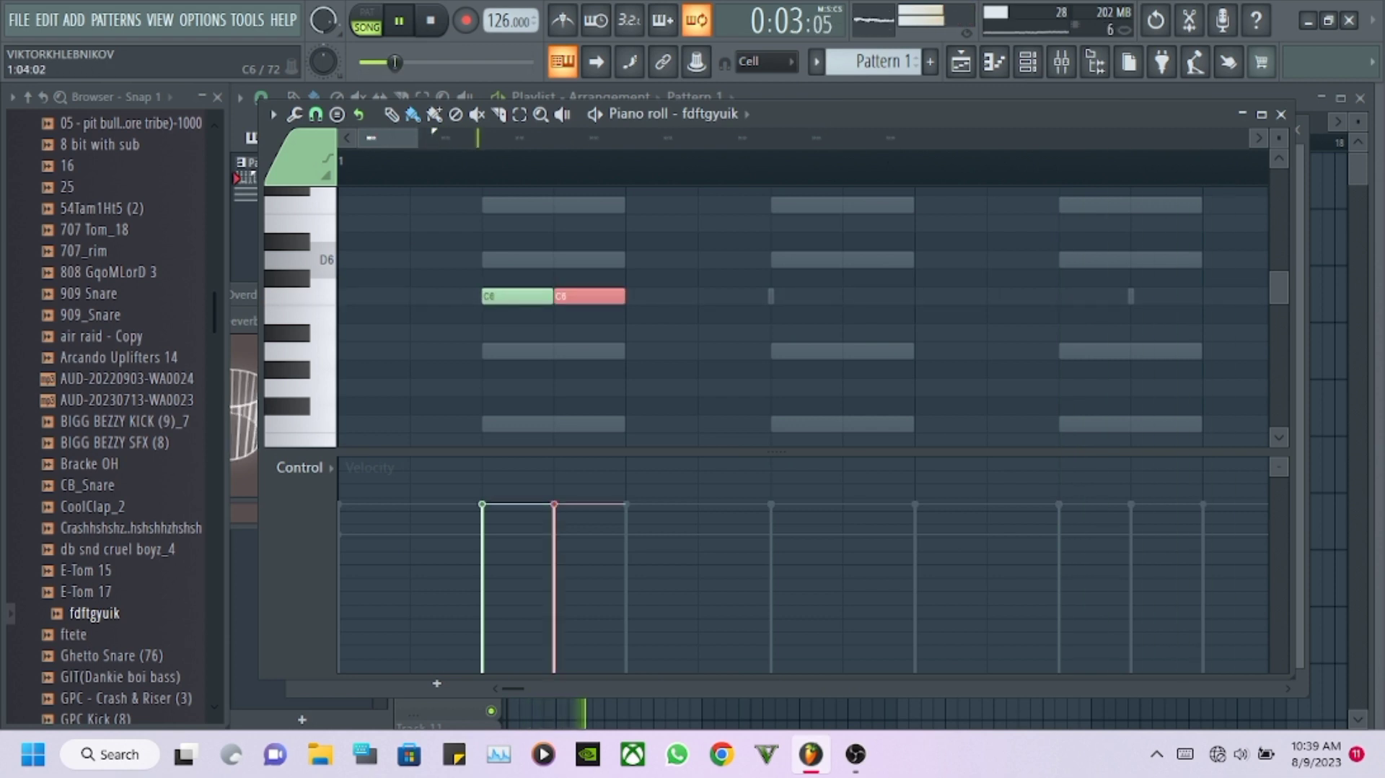
drag(634, 296, 680, 283)
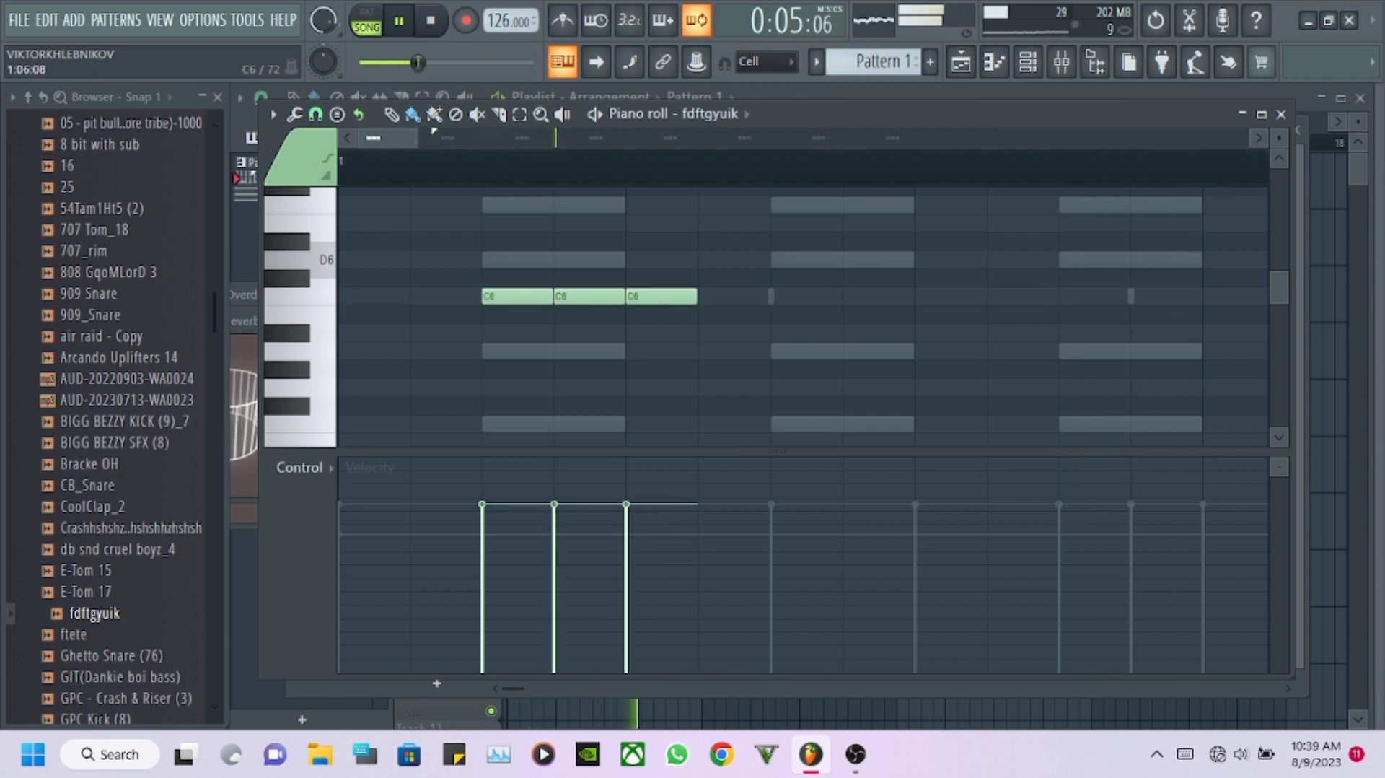
scroll(789, 189, down, 4)
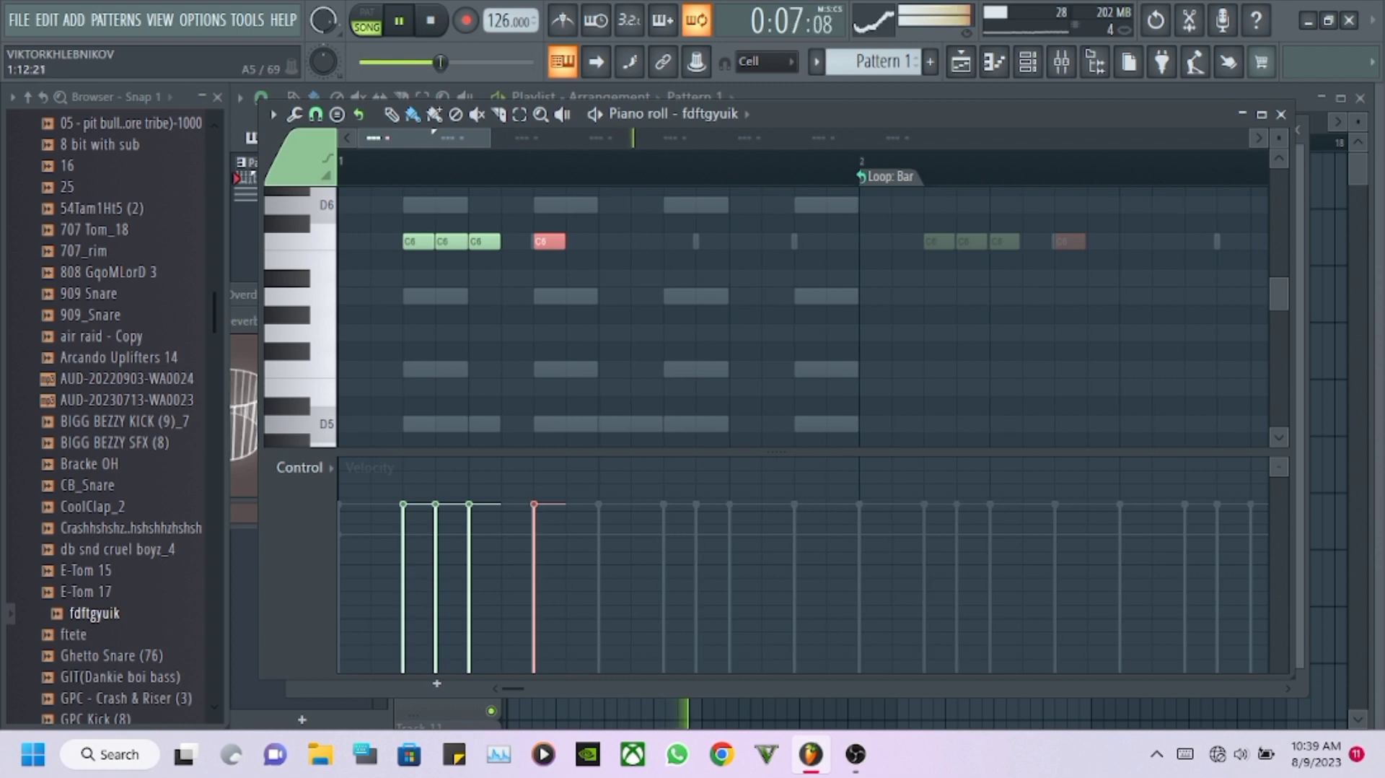
scroll(756, 216, up, 1)
click(580, 315)
key(j)
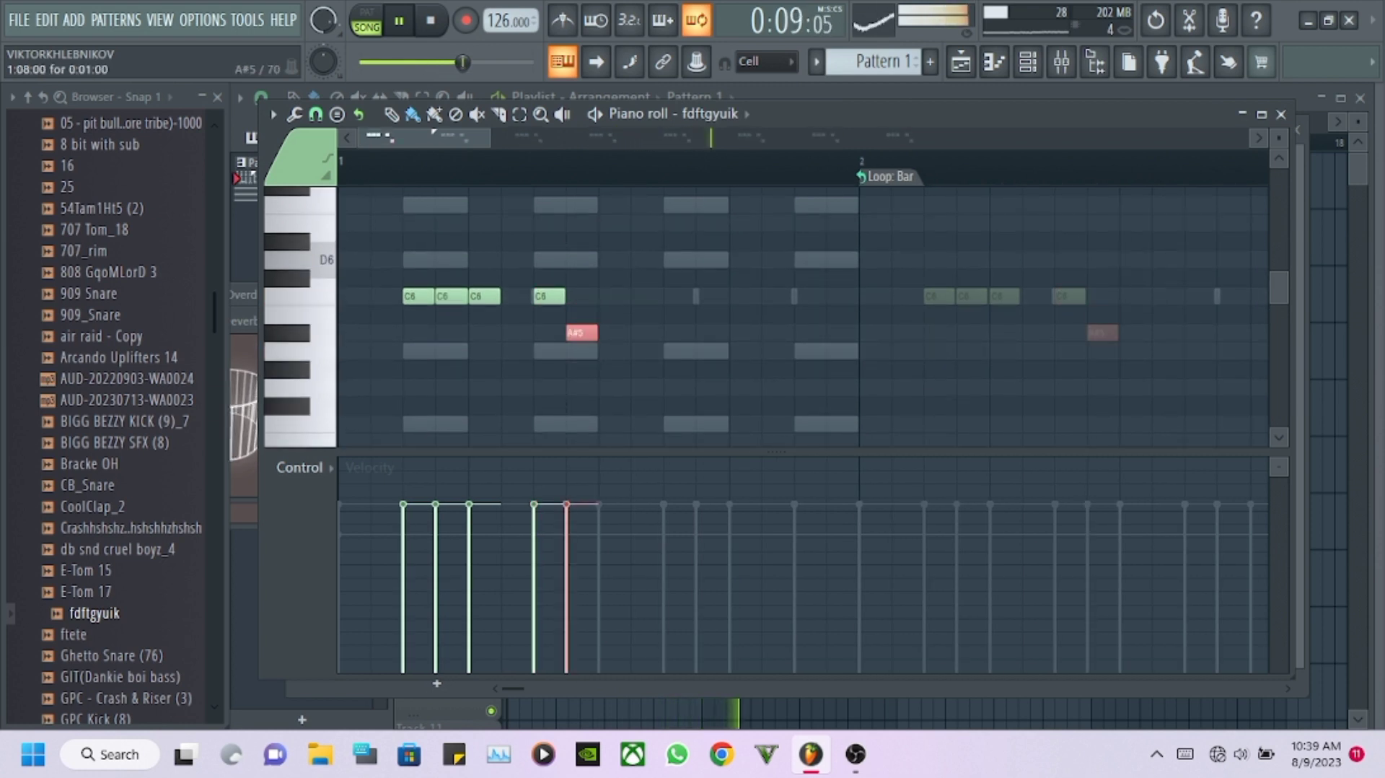
key(n)
key(b)
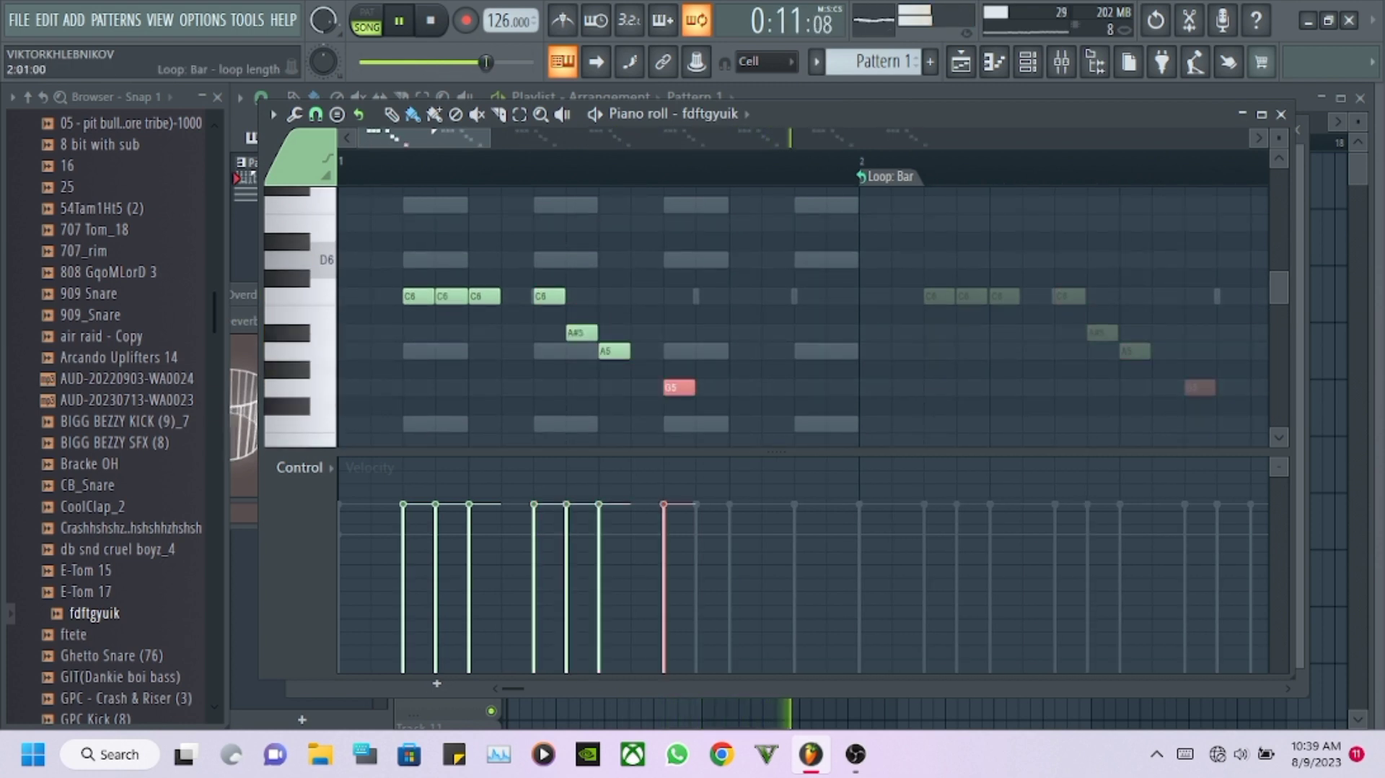
right_click(868, 175)
right_click(679, 387)
right_click(614, 352)
right_click(581, 333)
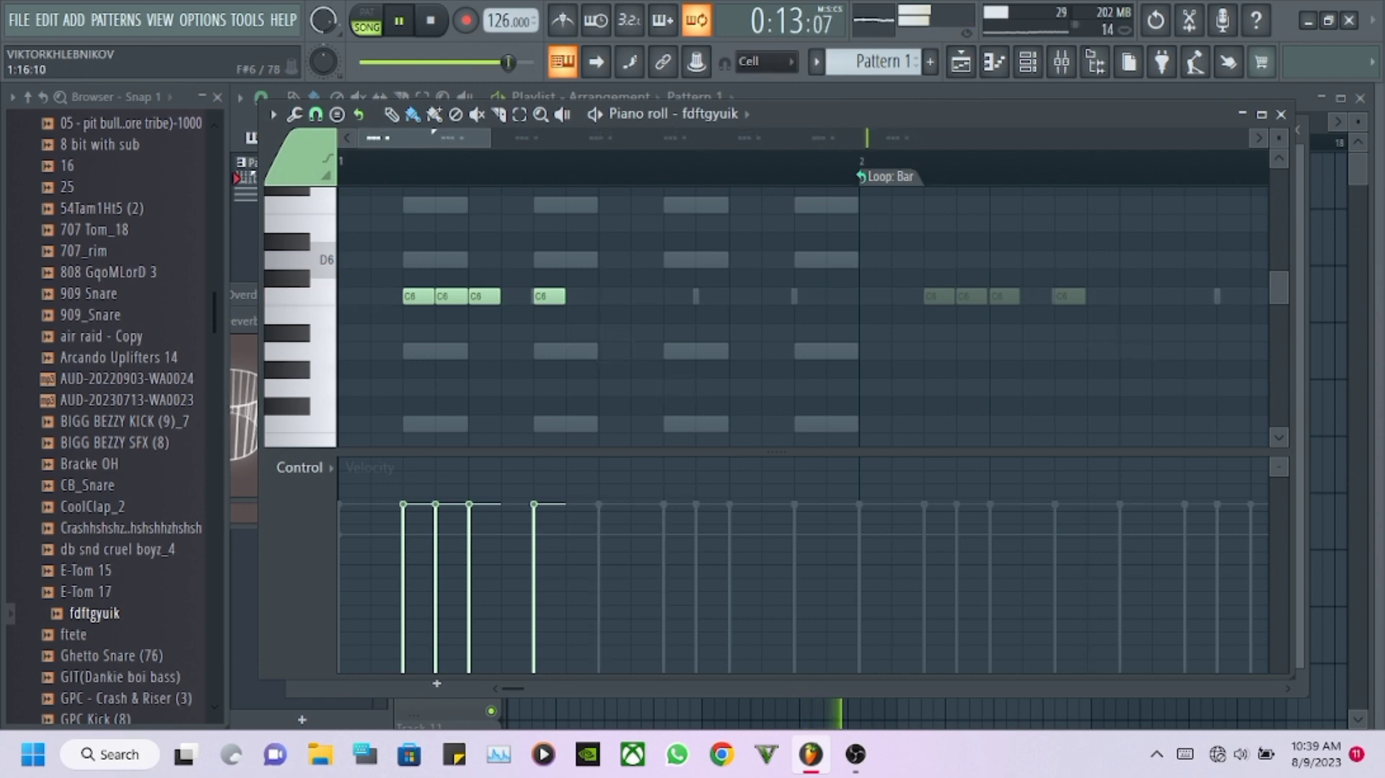
click(876, 176)
key(Escape)
Load the London preset from the 2022 Gqom presets folder as a channel below LV Raw #2 and close its plugin window.
click(1027, 61)
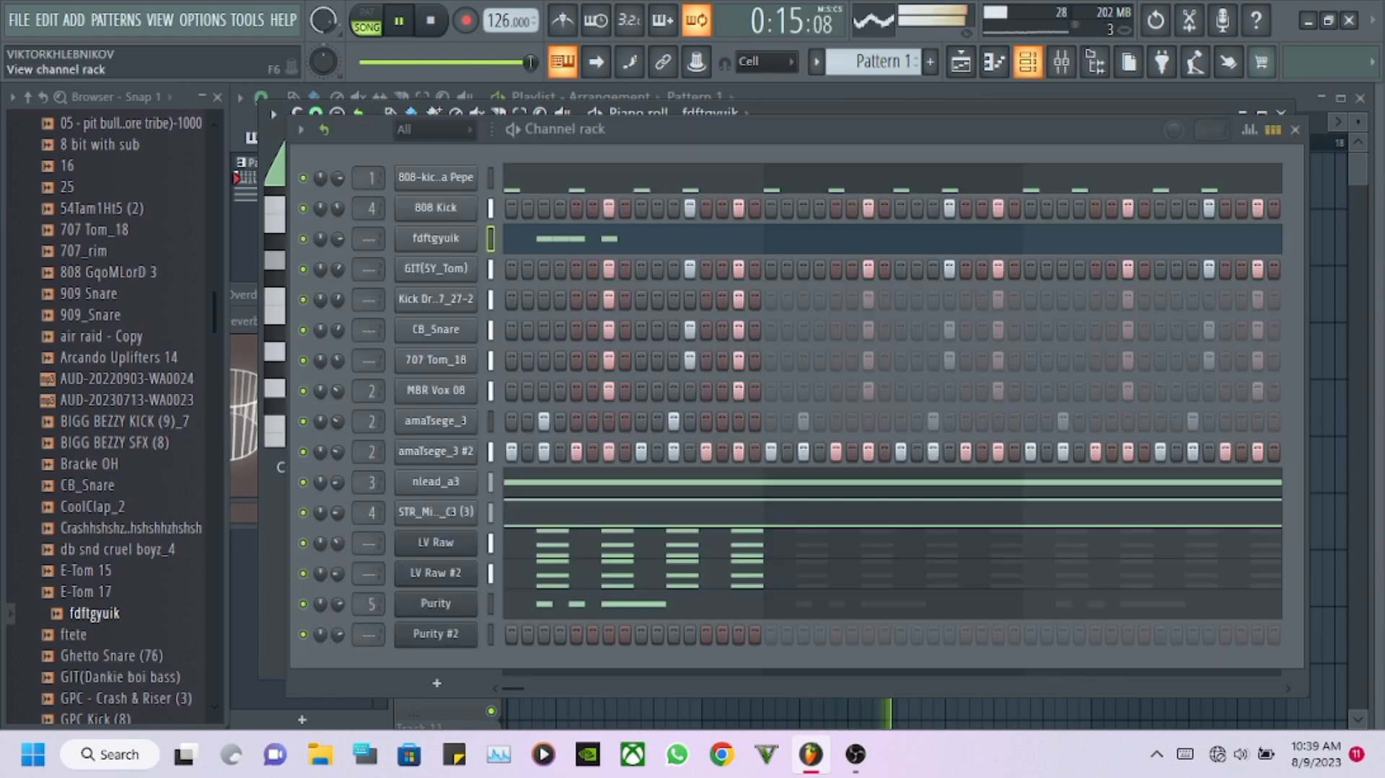
scroll(94, 591, up, 4)
click(112, 311)
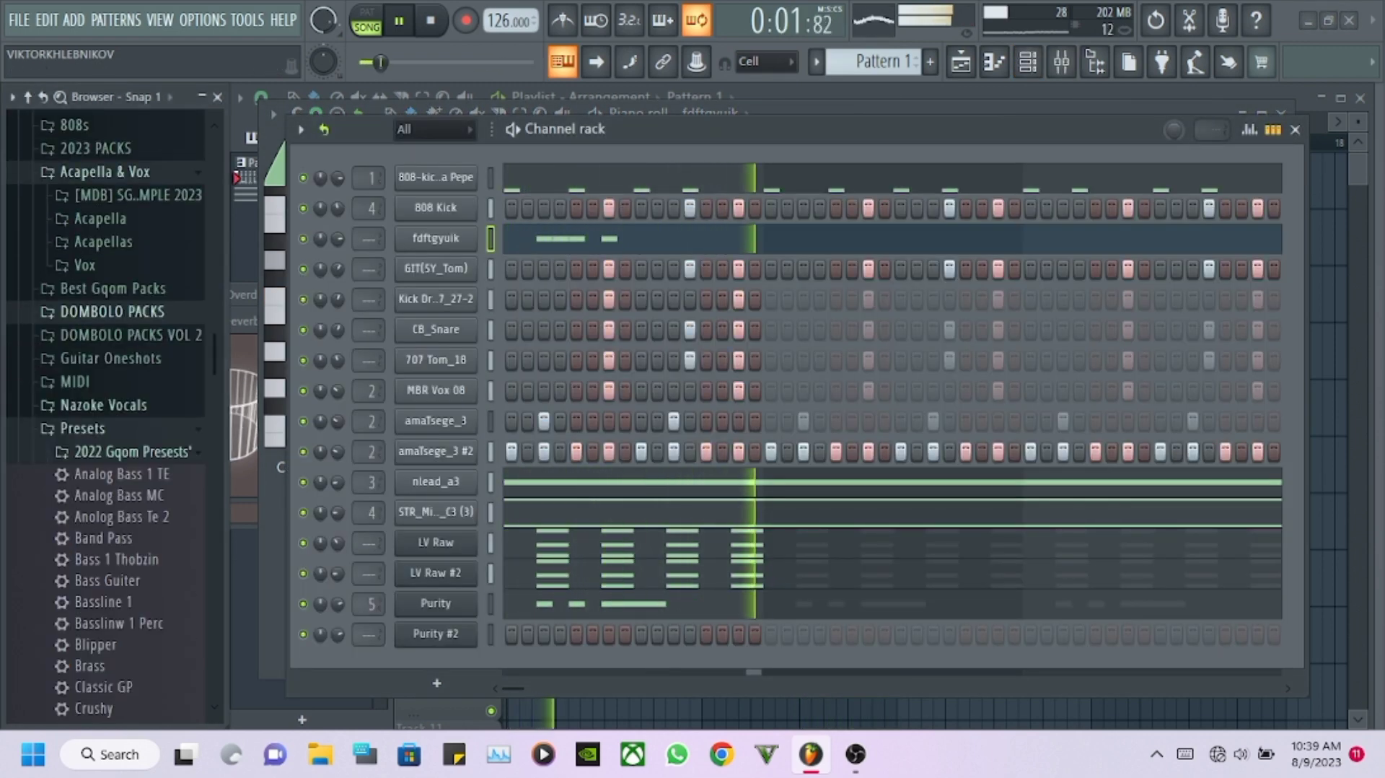
scroll(106, 414, down, 10)
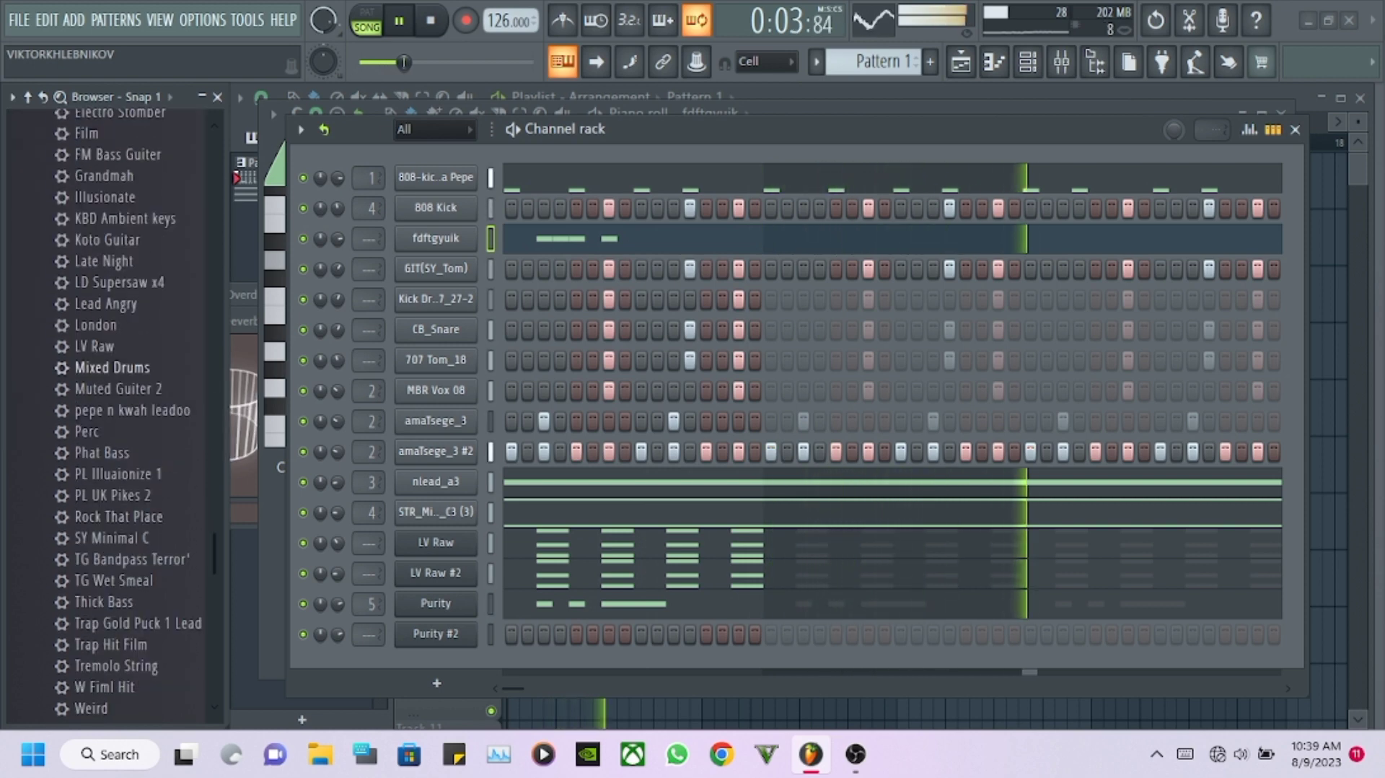
drag(94, 324, 419, 639)
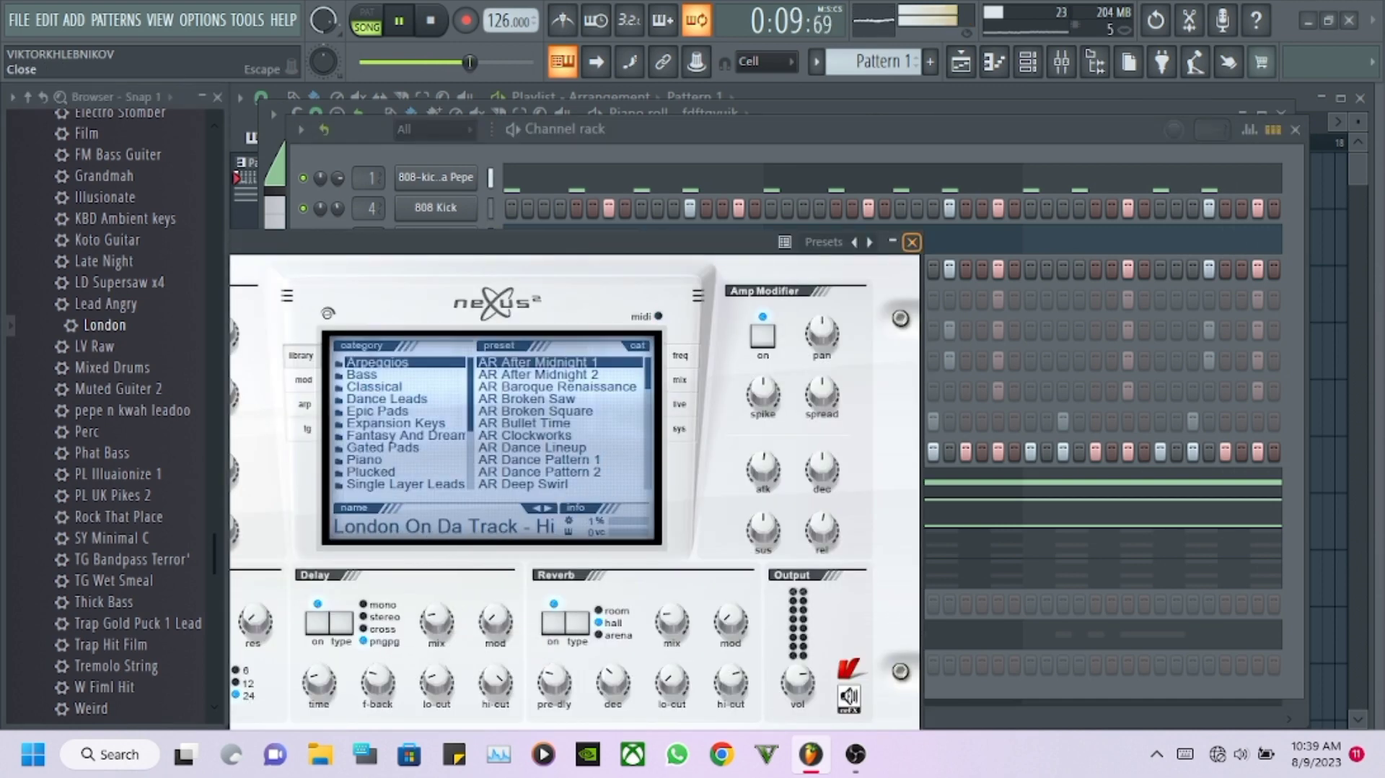
click(911, 242)
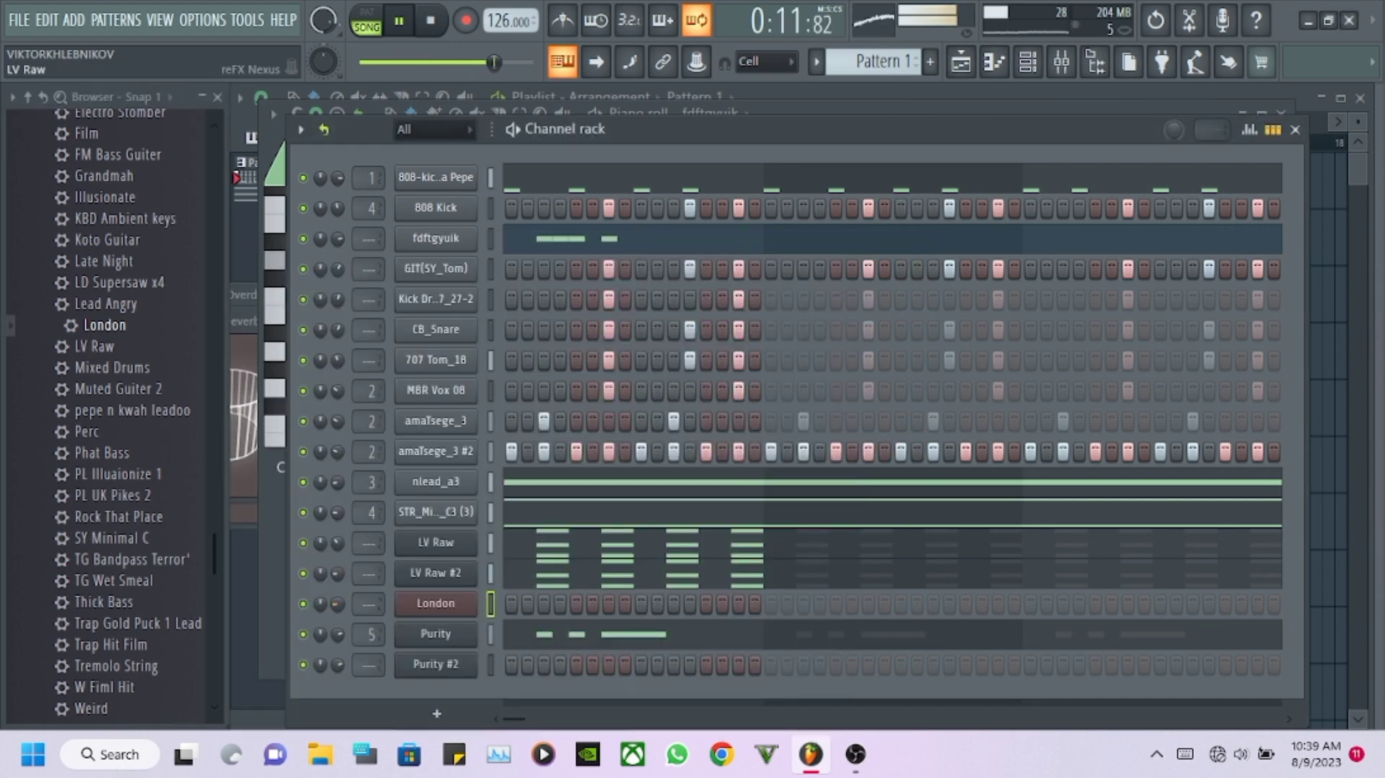
Copy the chord stabs from the LV Raw channel and paste them into the London channel.
right_click(435, 543)
click(701, 459)
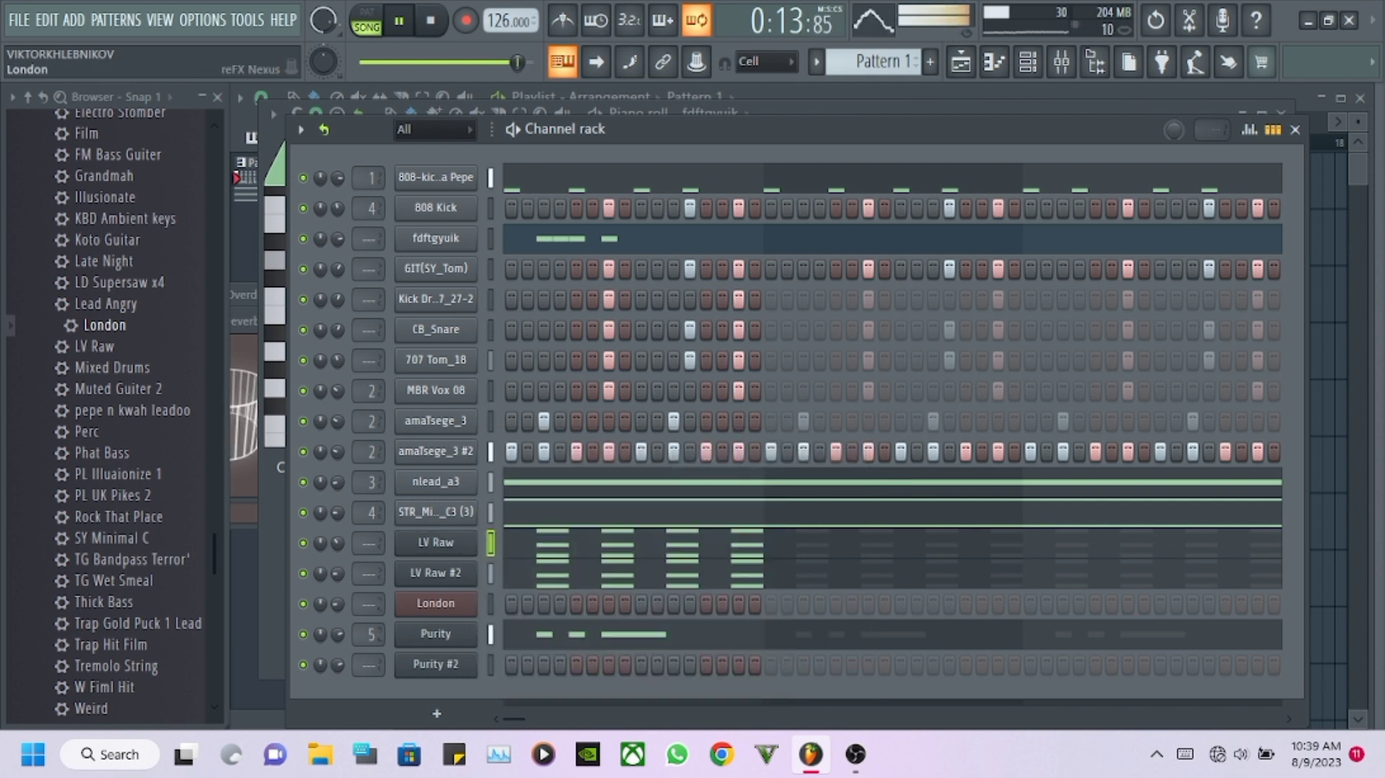
right_click(461, 603)
click(714, 478)
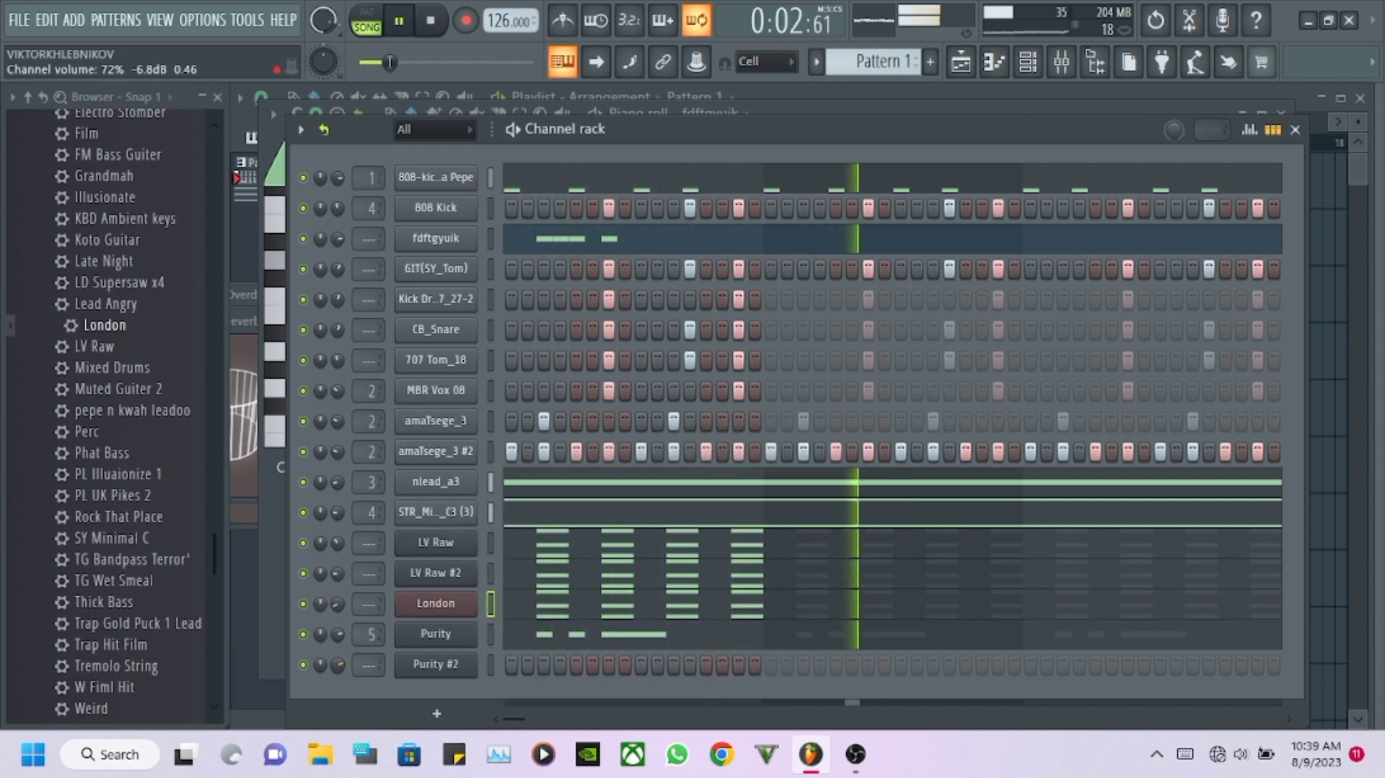
Audition Guitar & Plucked and Bass Synth presets in Purity #2, including Wind Nylon, Fruit Sitar, Guitar Vox and Pig Fly.
click(436, 663)
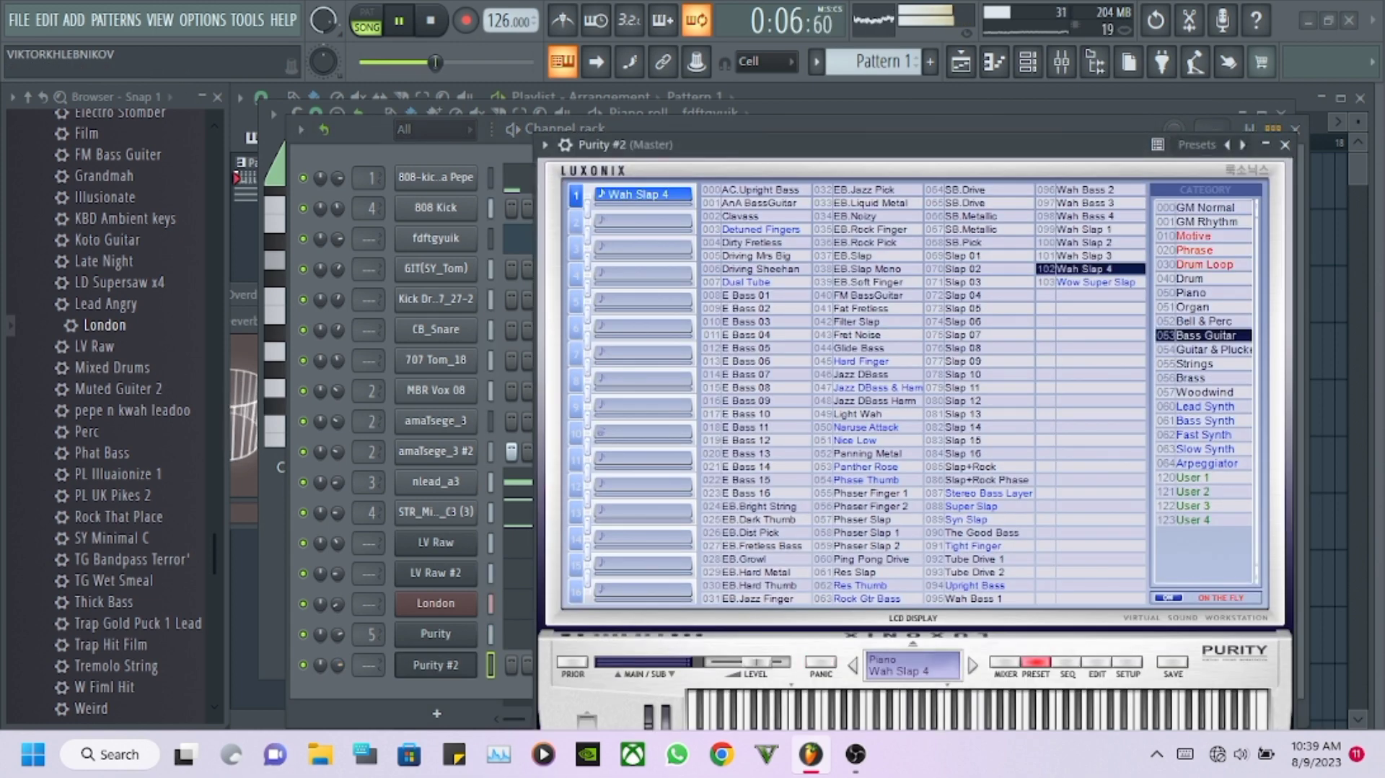
click(1213, 350)
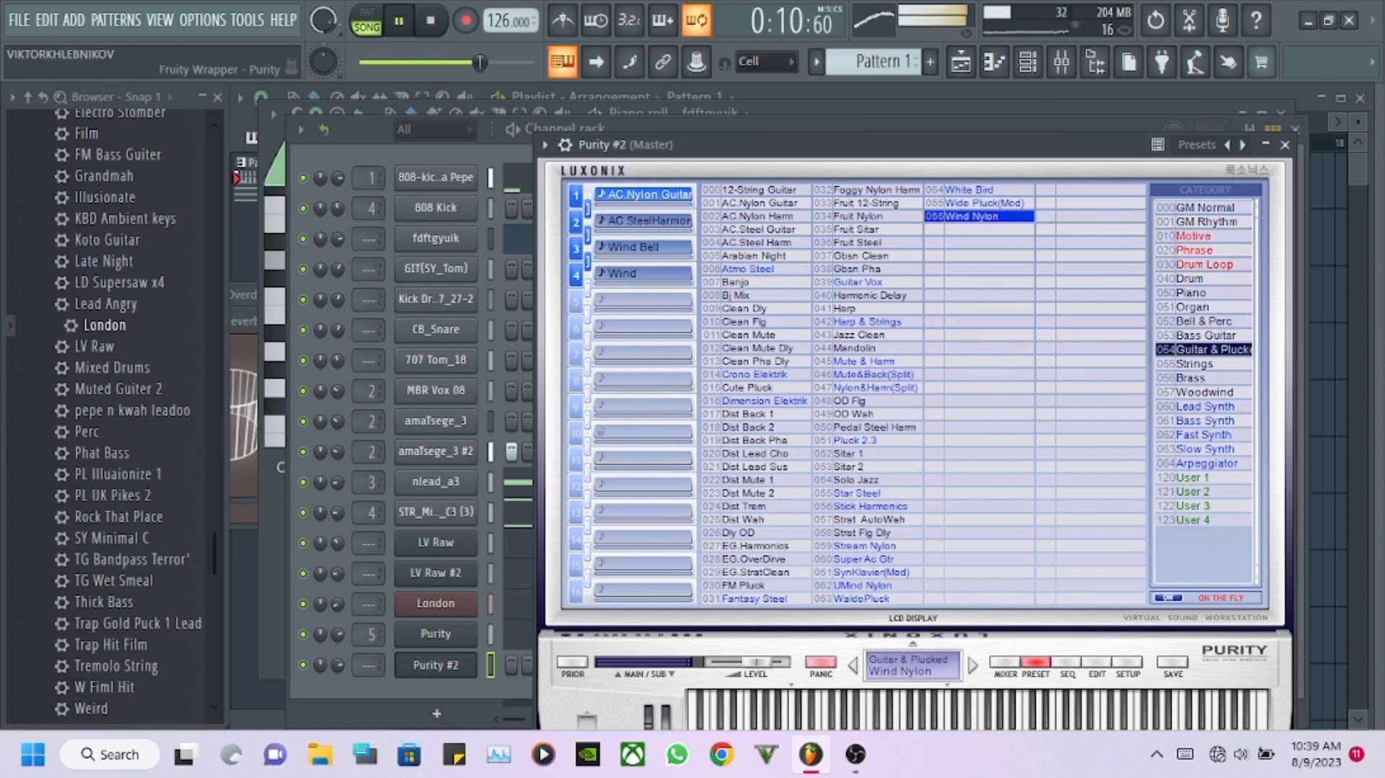
click(857, 230)
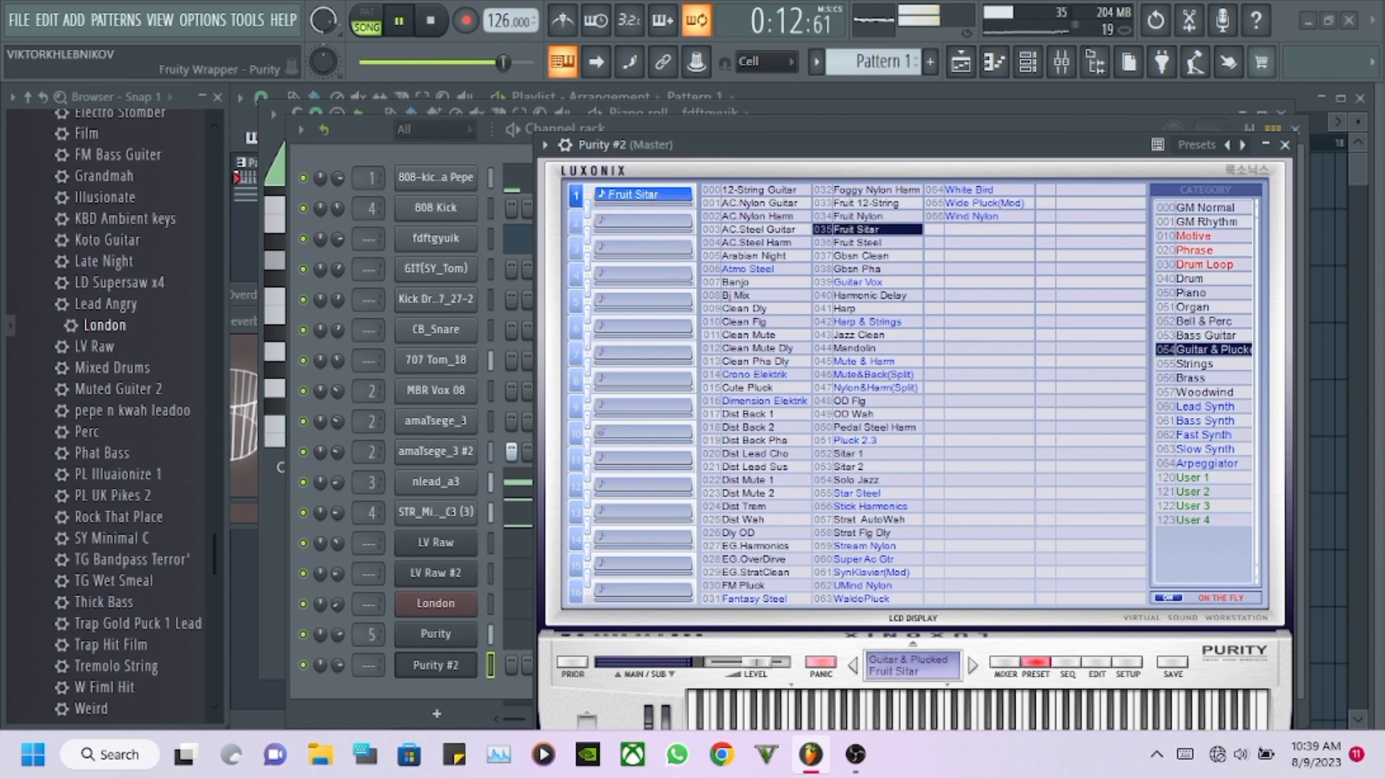
click(858, 282)
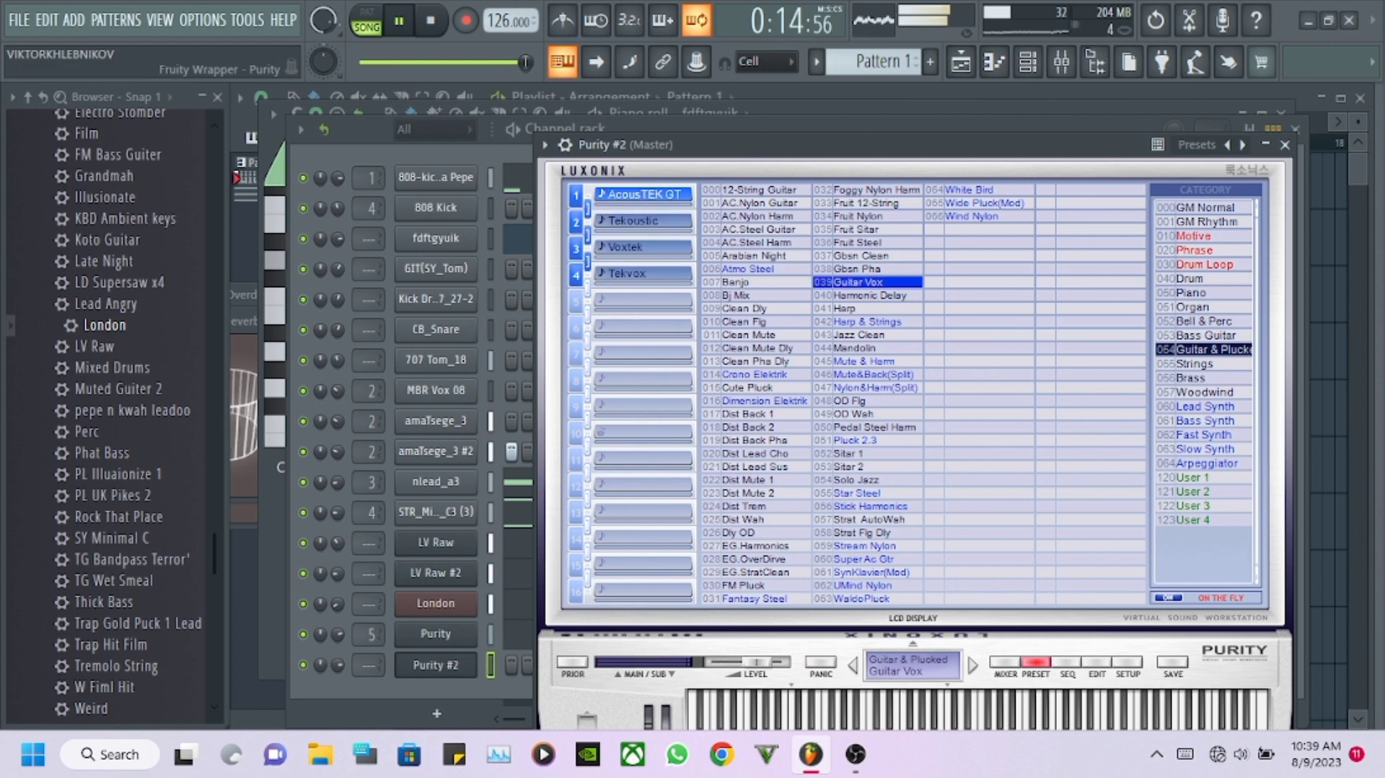
click(1205, 421)
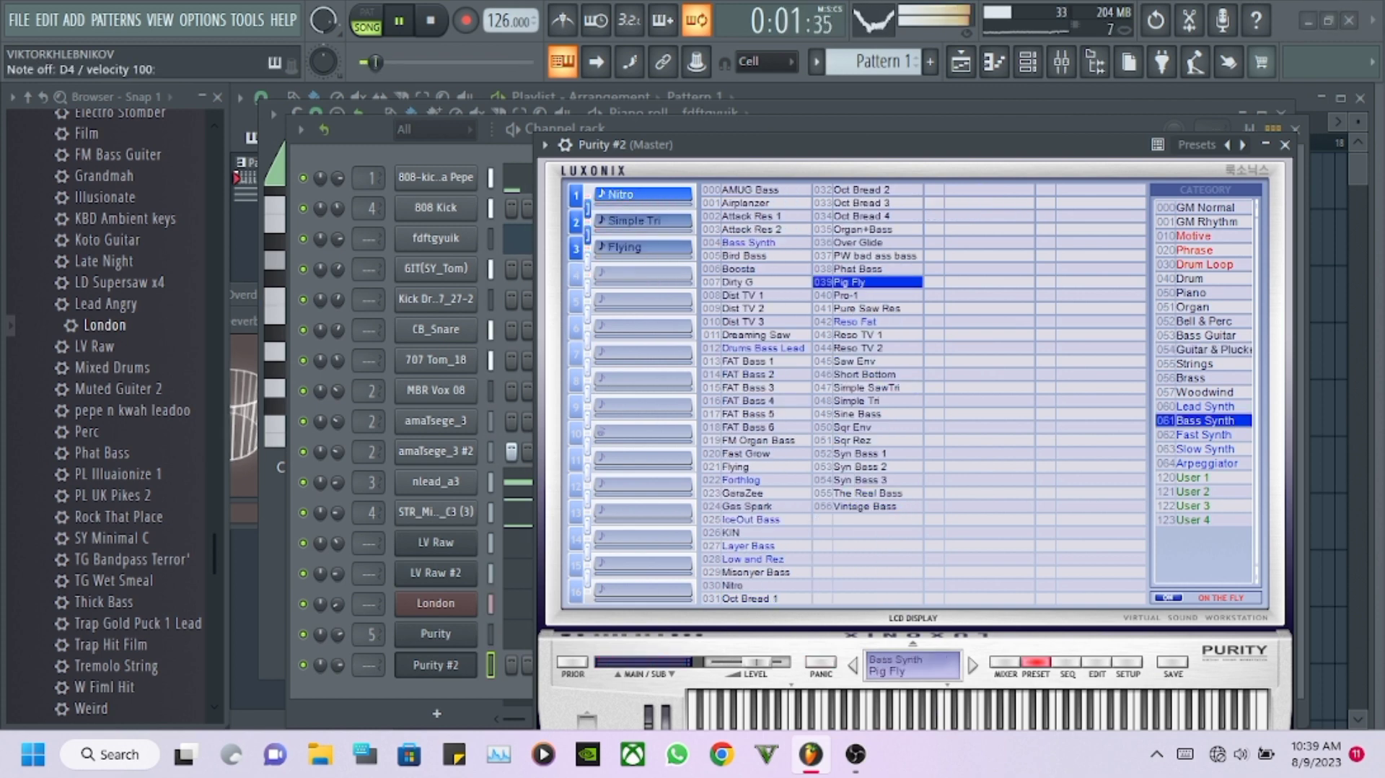
click(862, 216)
click(436, 665)
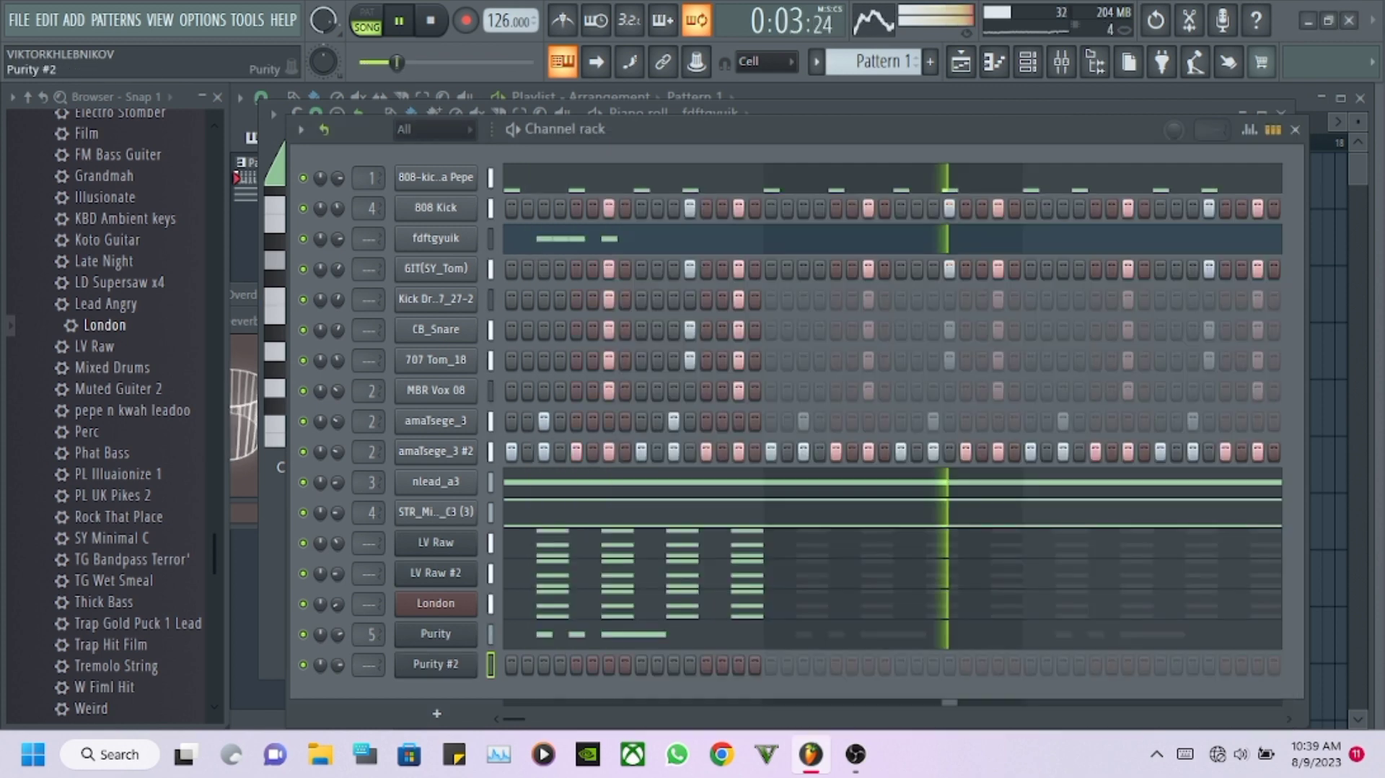
drag(338, 664, 338, 685)
Add a Fruity DX10 channel and load its Clunk Bass preset.
click(437, 713)
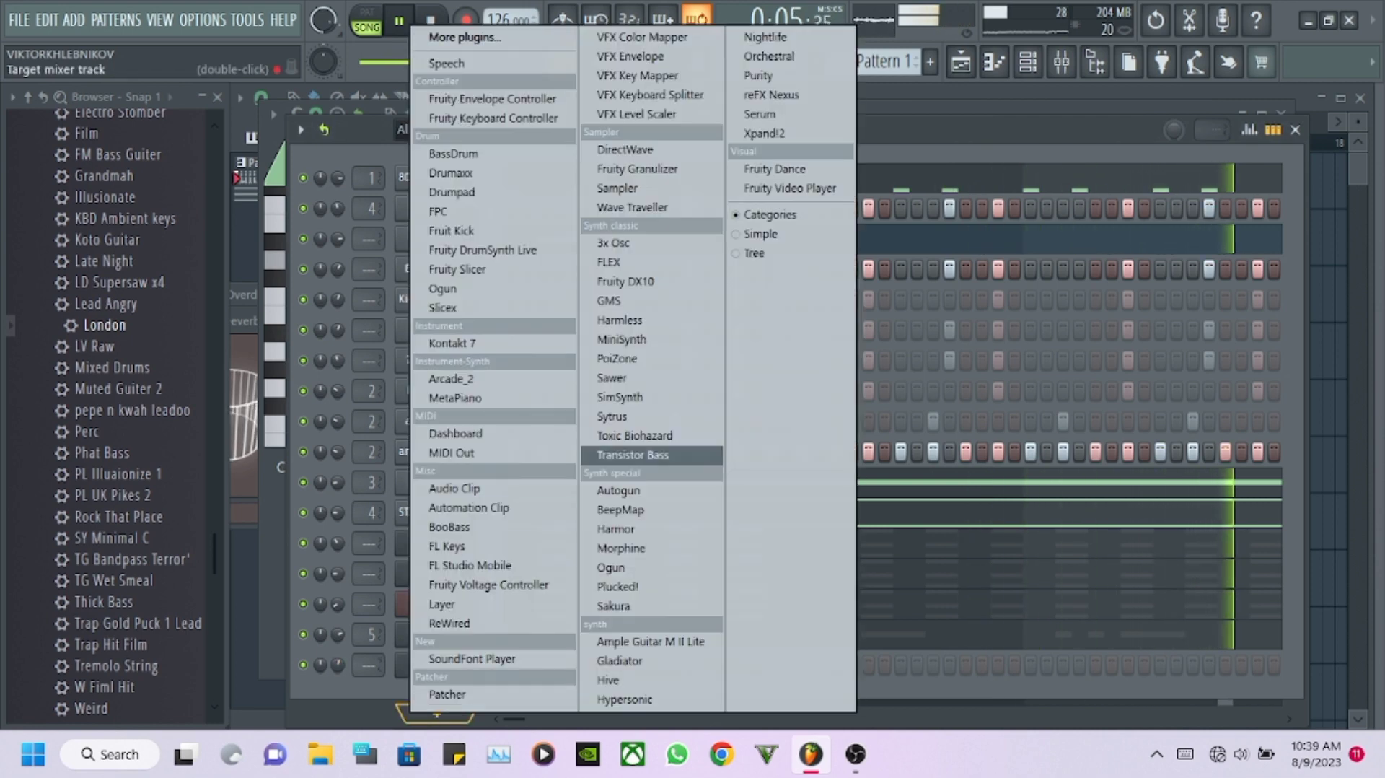
click(627, 281)
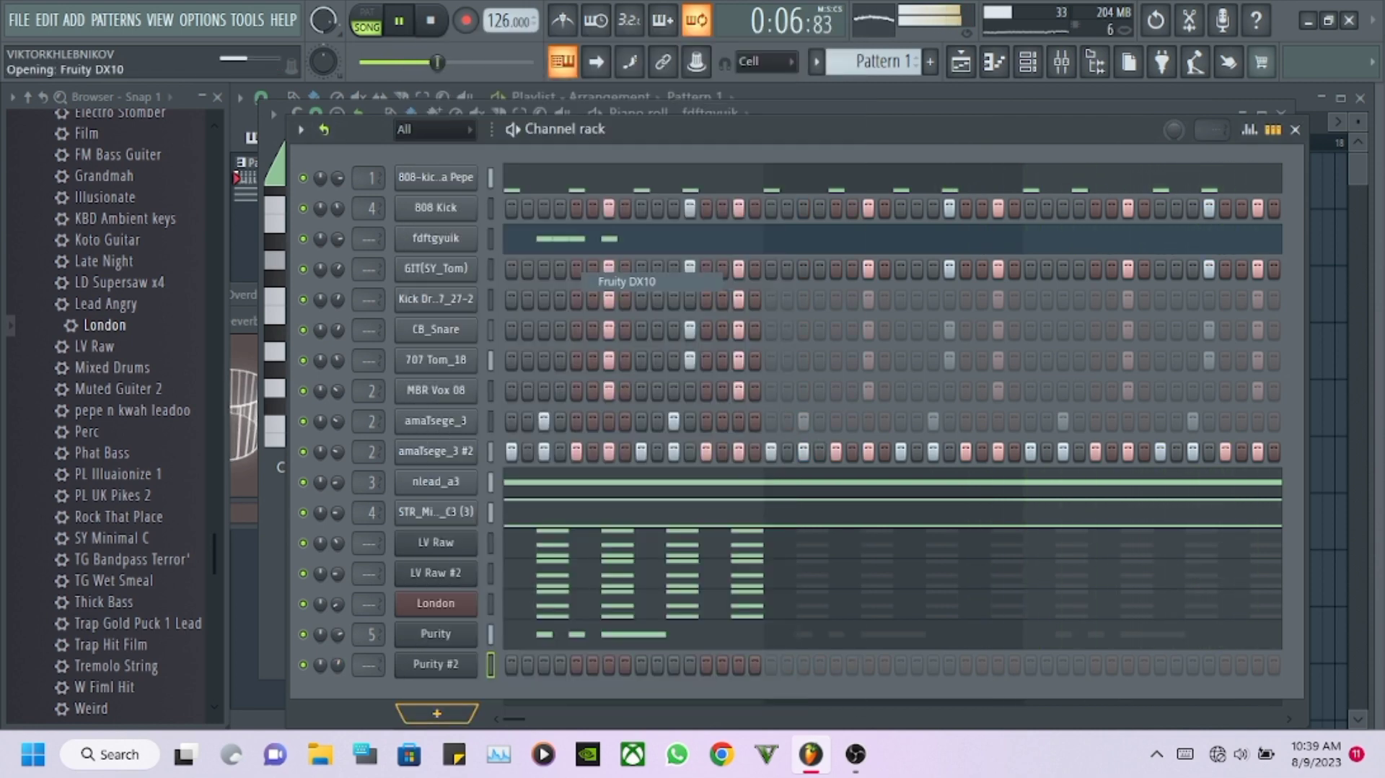
right_click(570, 268)
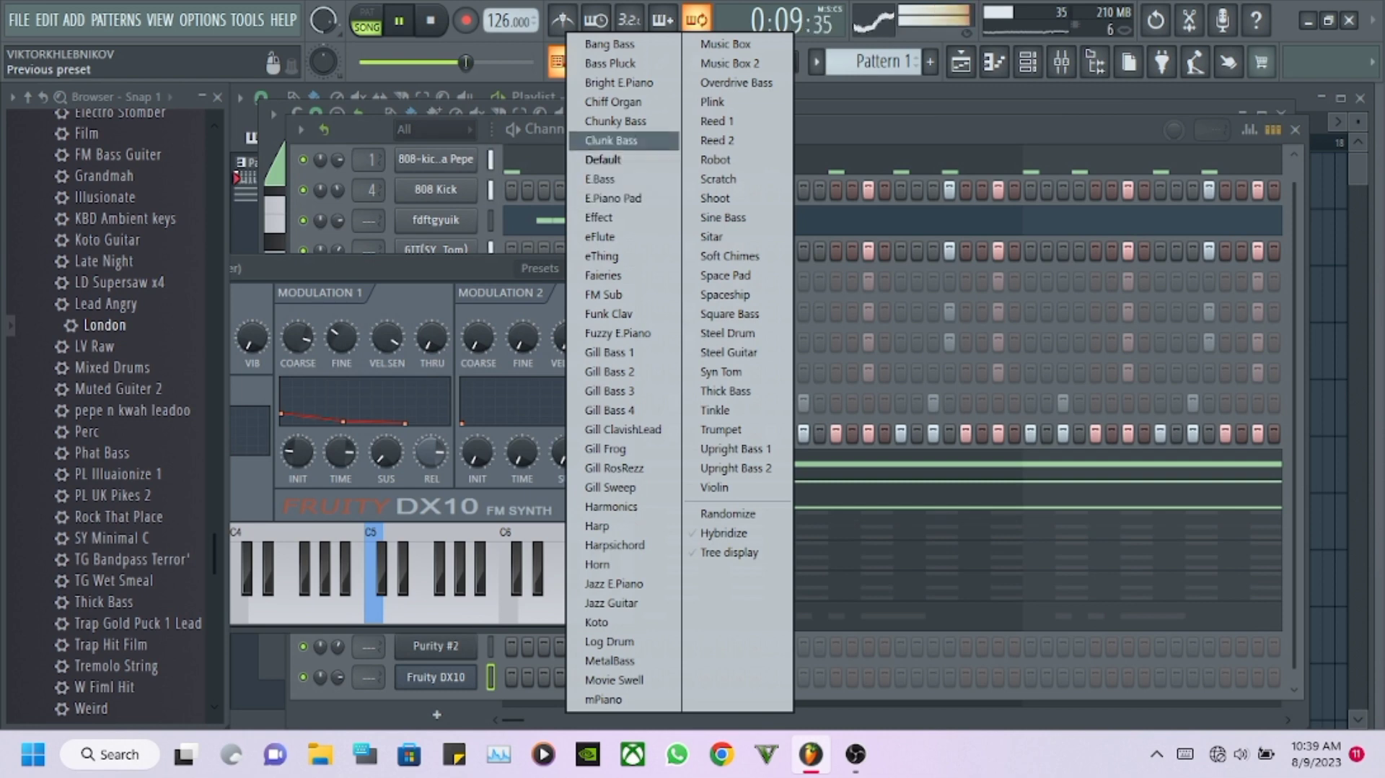
click(613, 140)
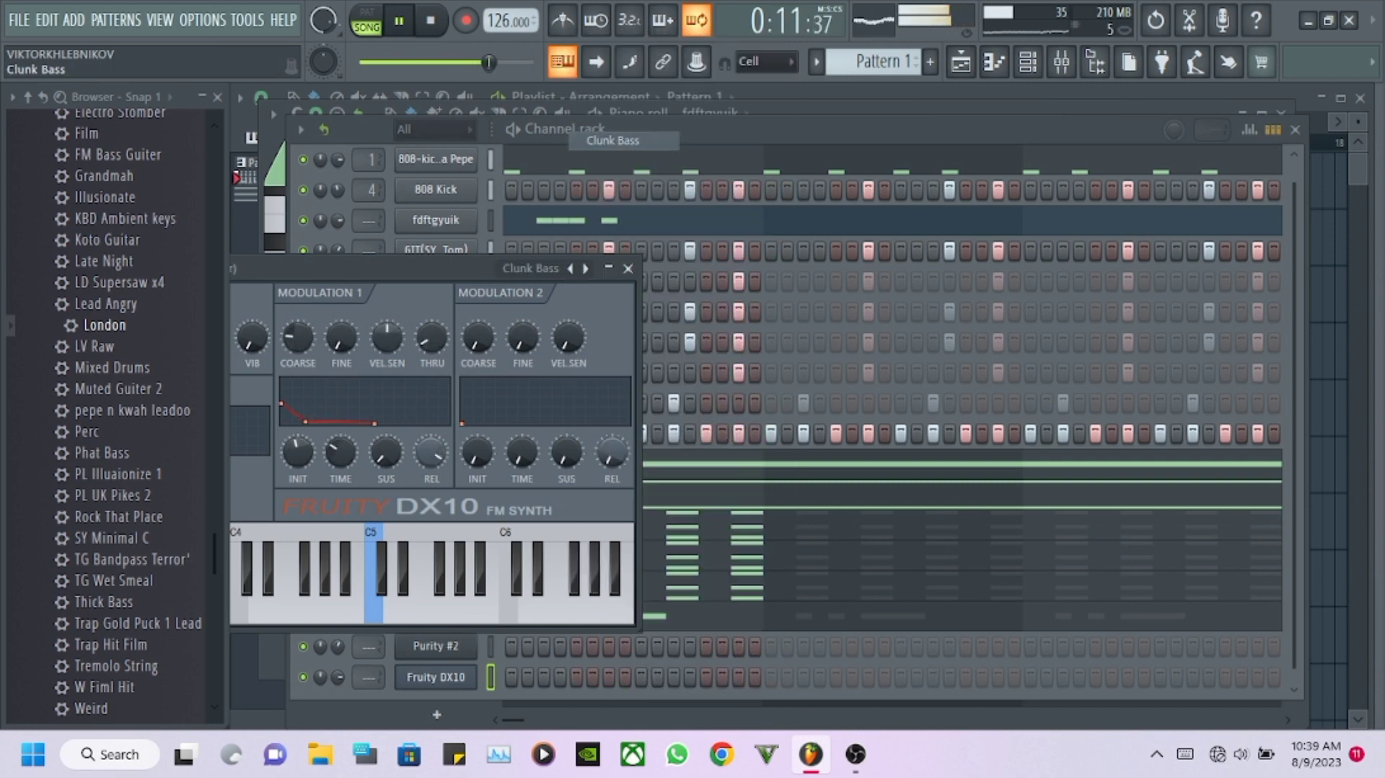
click(597, 131)
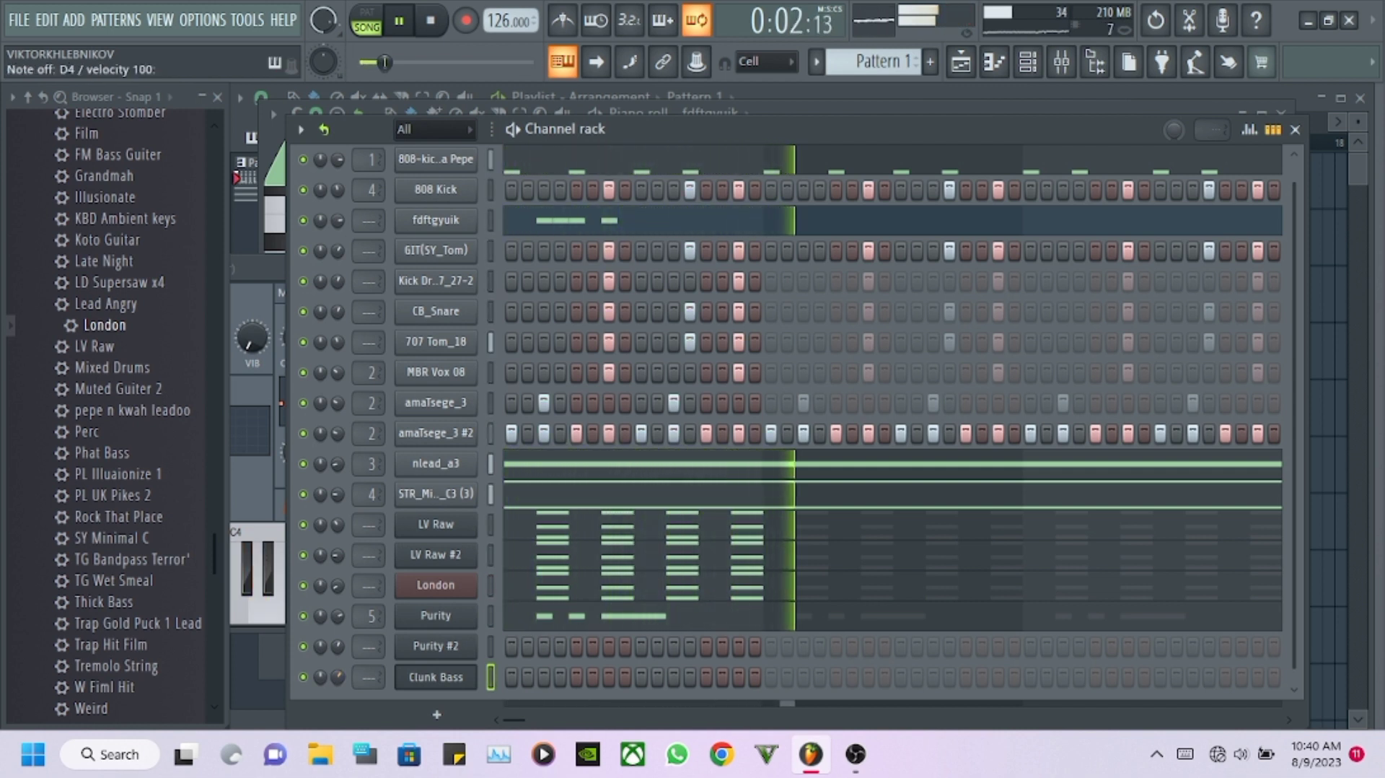
Draw short D4 notes on steps 11, 12, 13 and 15 in the piano roll of the Clunk Bass channel.
right_click(472, 677)
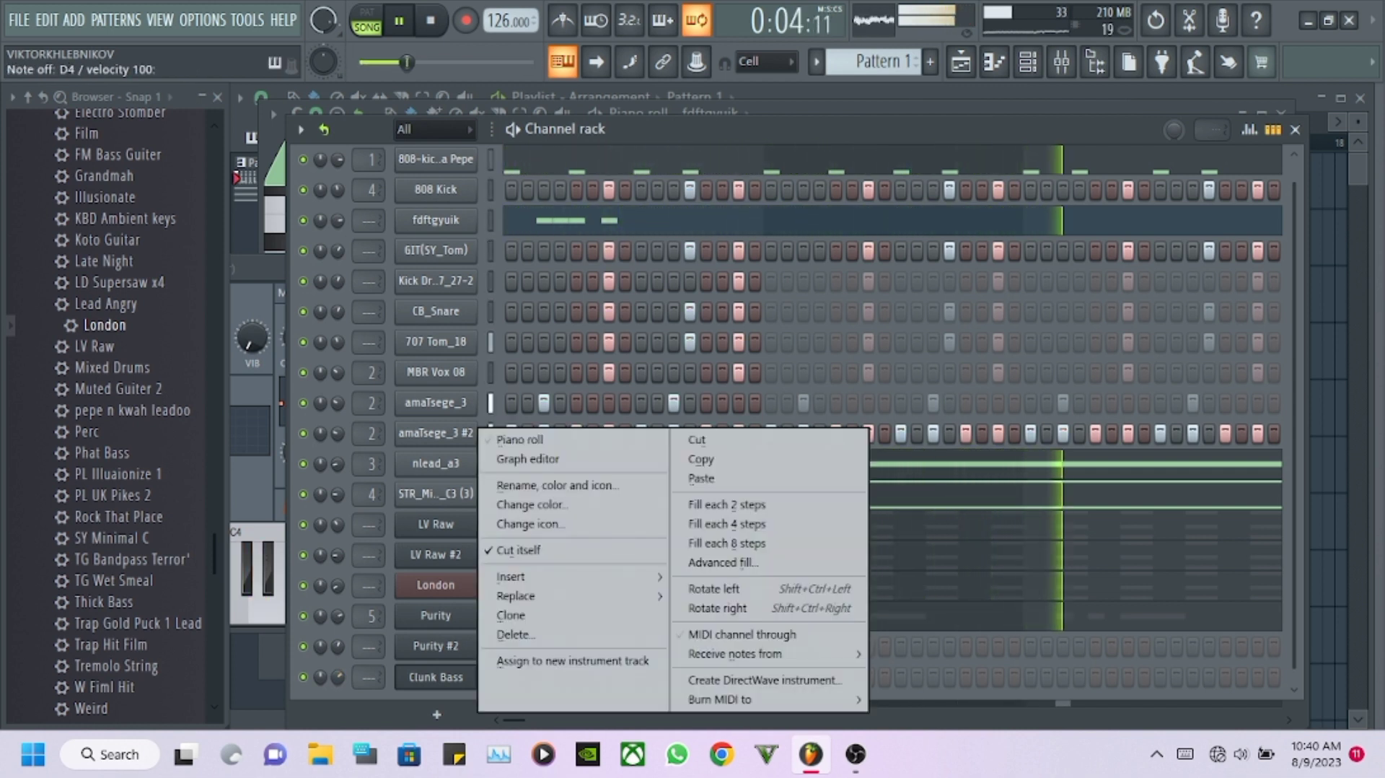
click(519, 435)
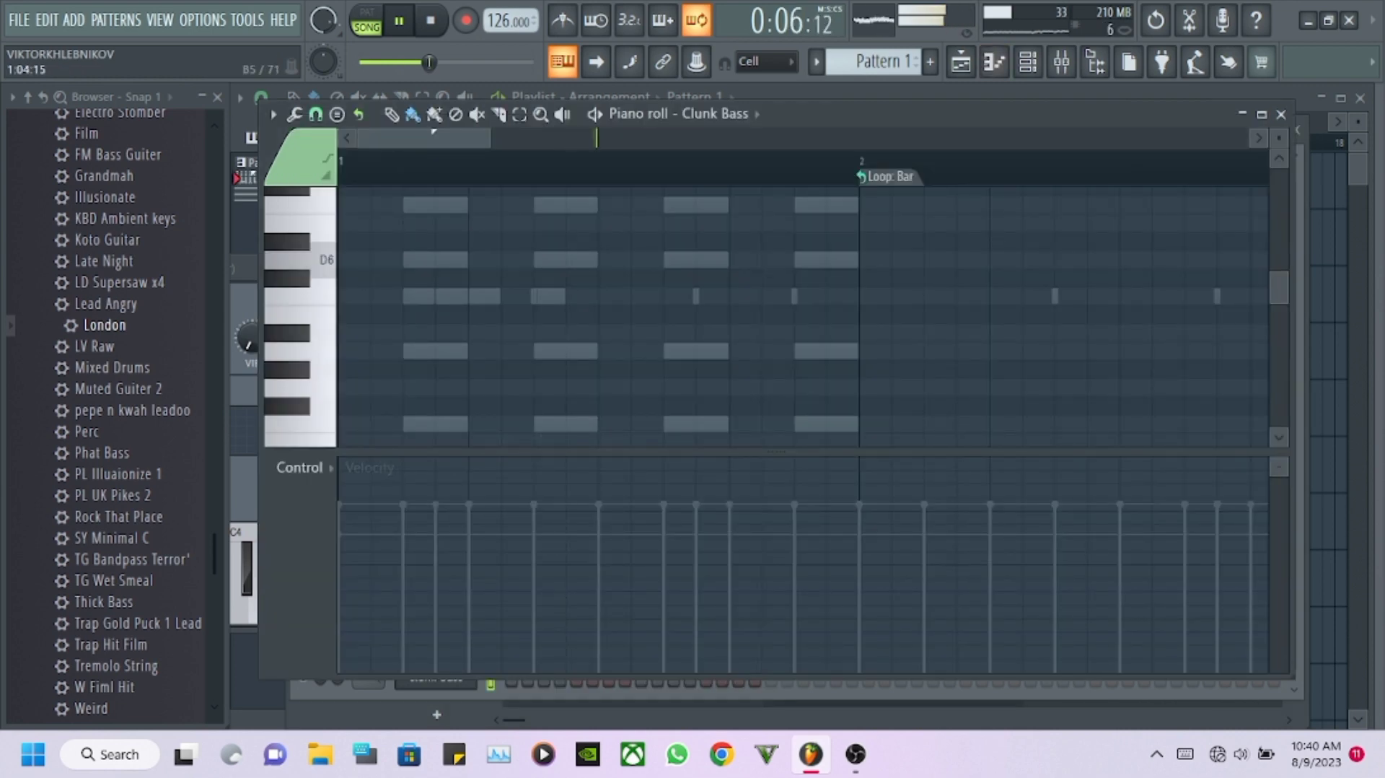
scroll(801, 317, down, 4)
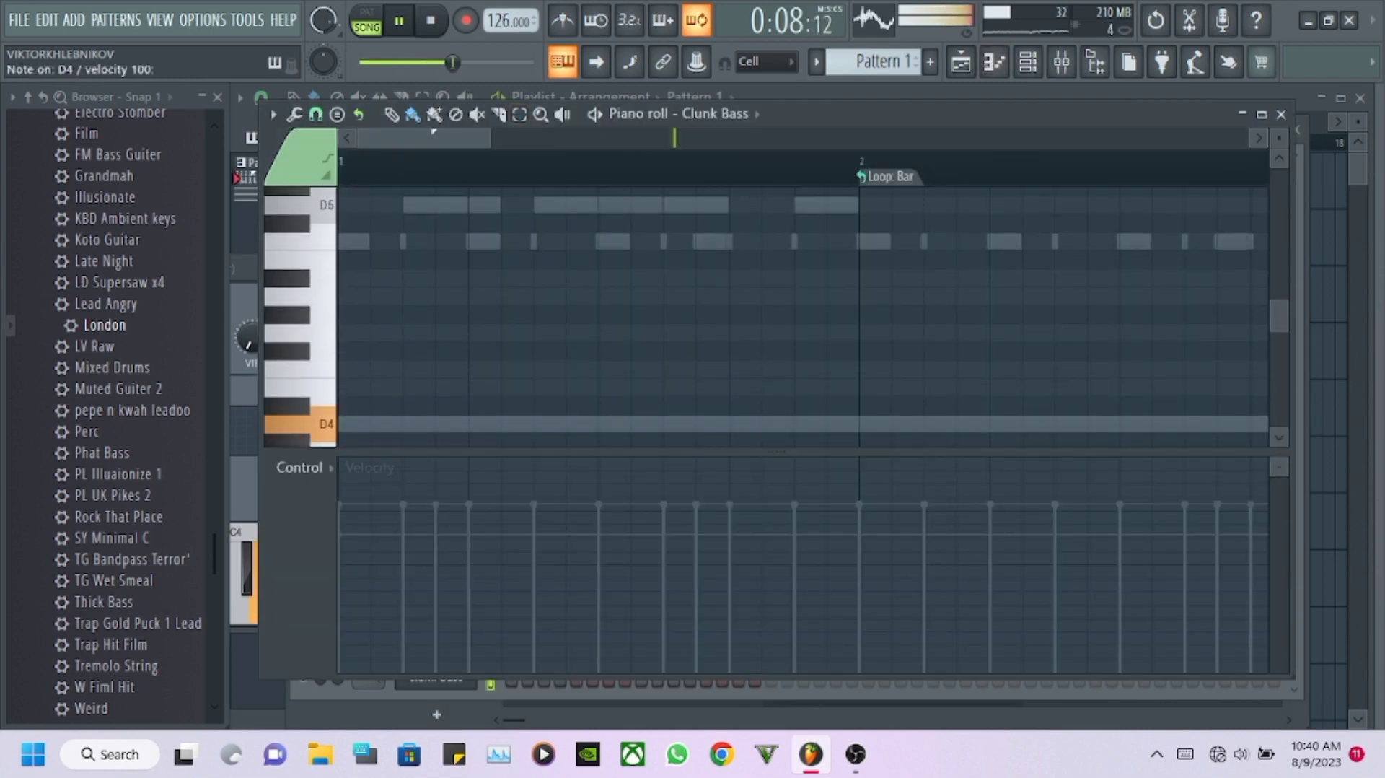
scroll(801, 318, down, 2)
click(549, 369)
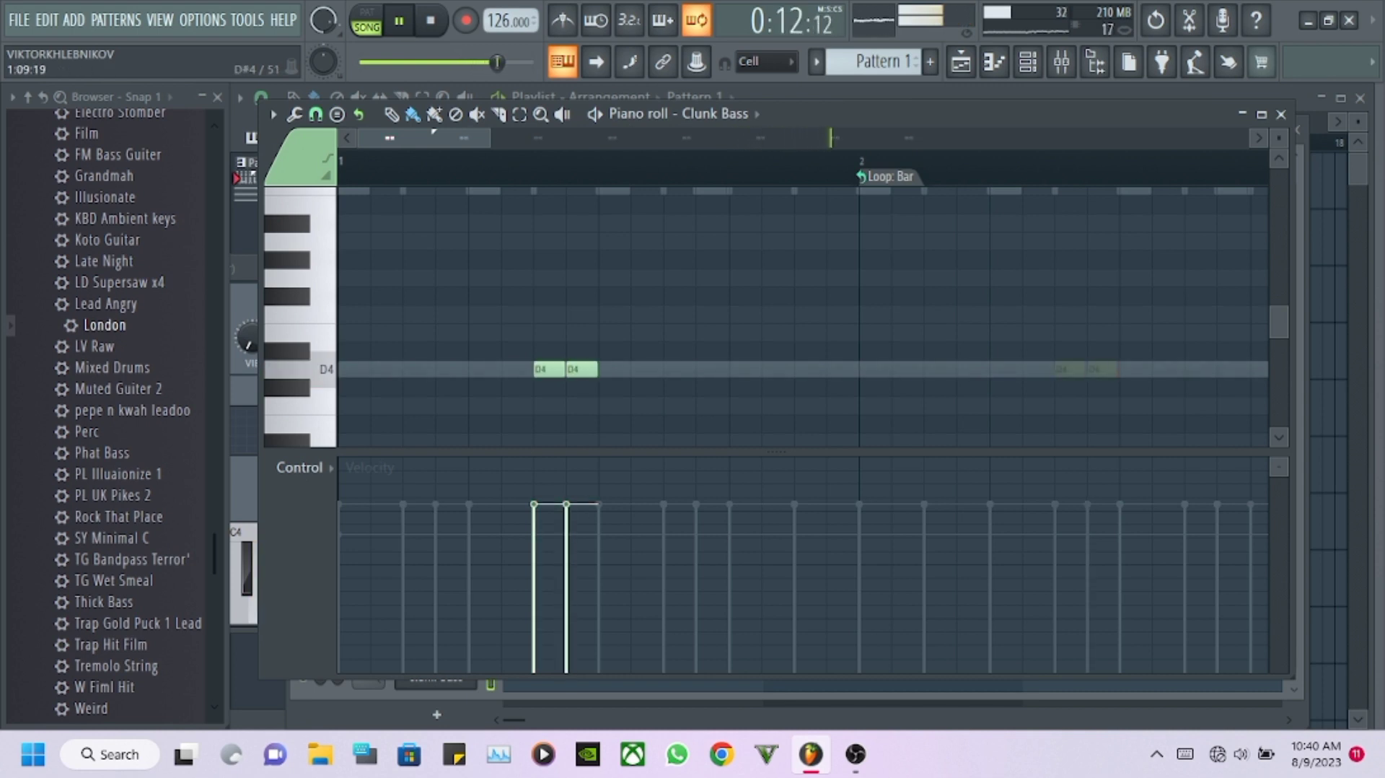
right_click(549, 369)
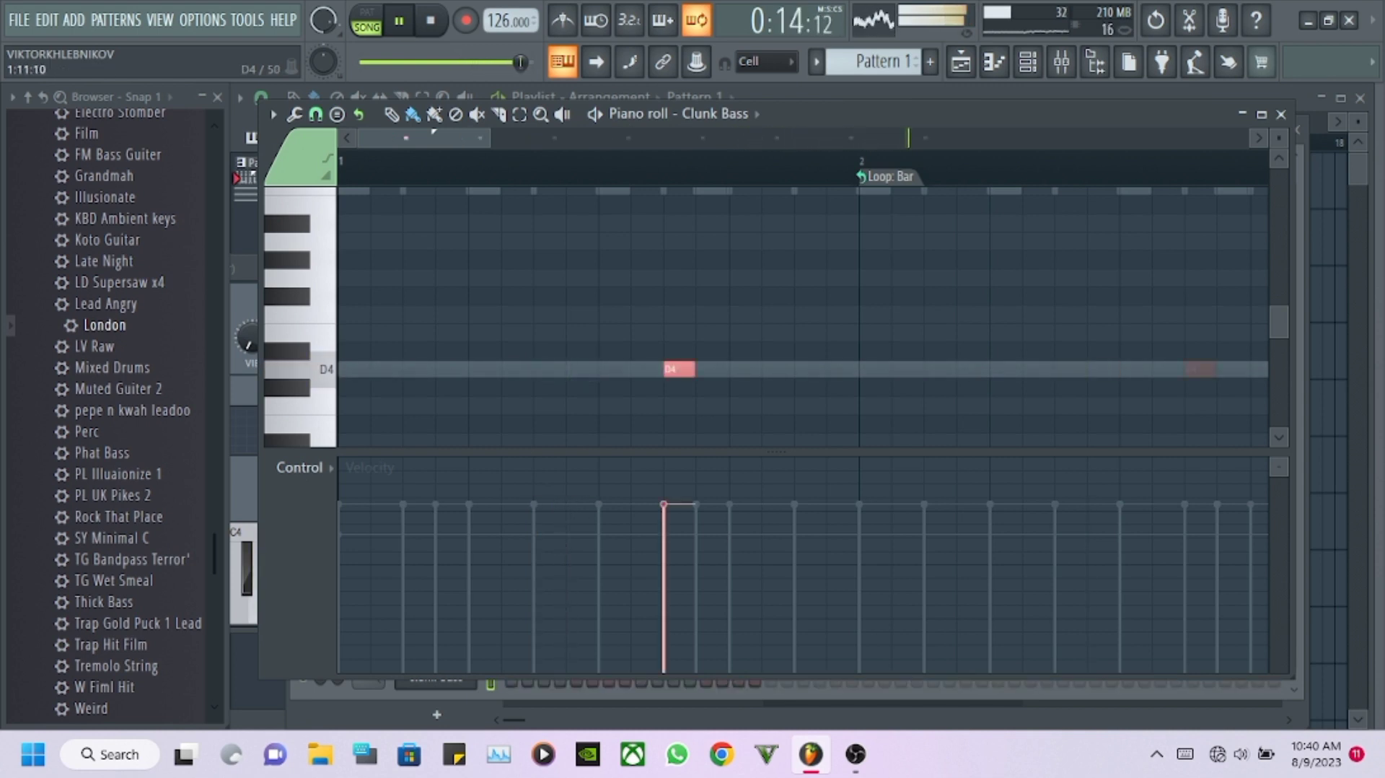
click(711, 368)
click(745, 368)
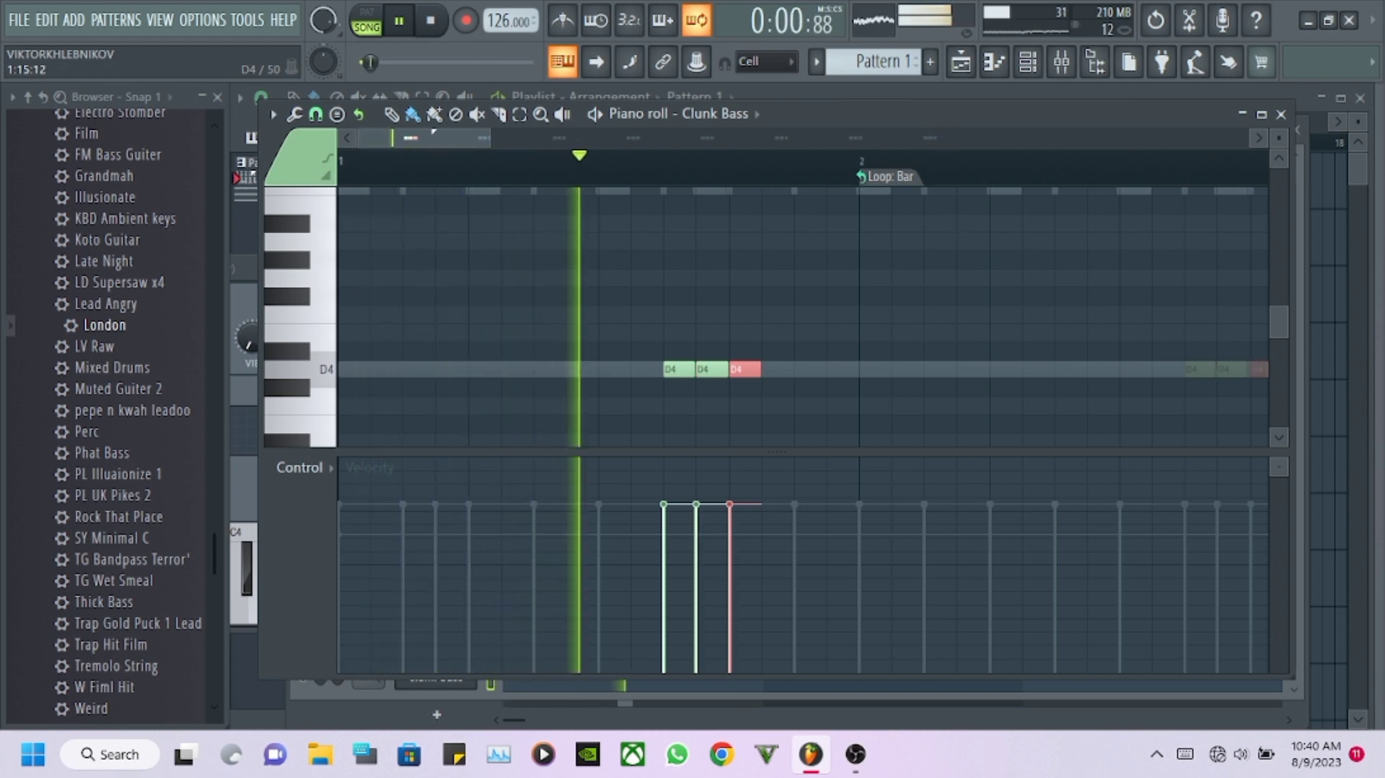
click(810, 369)
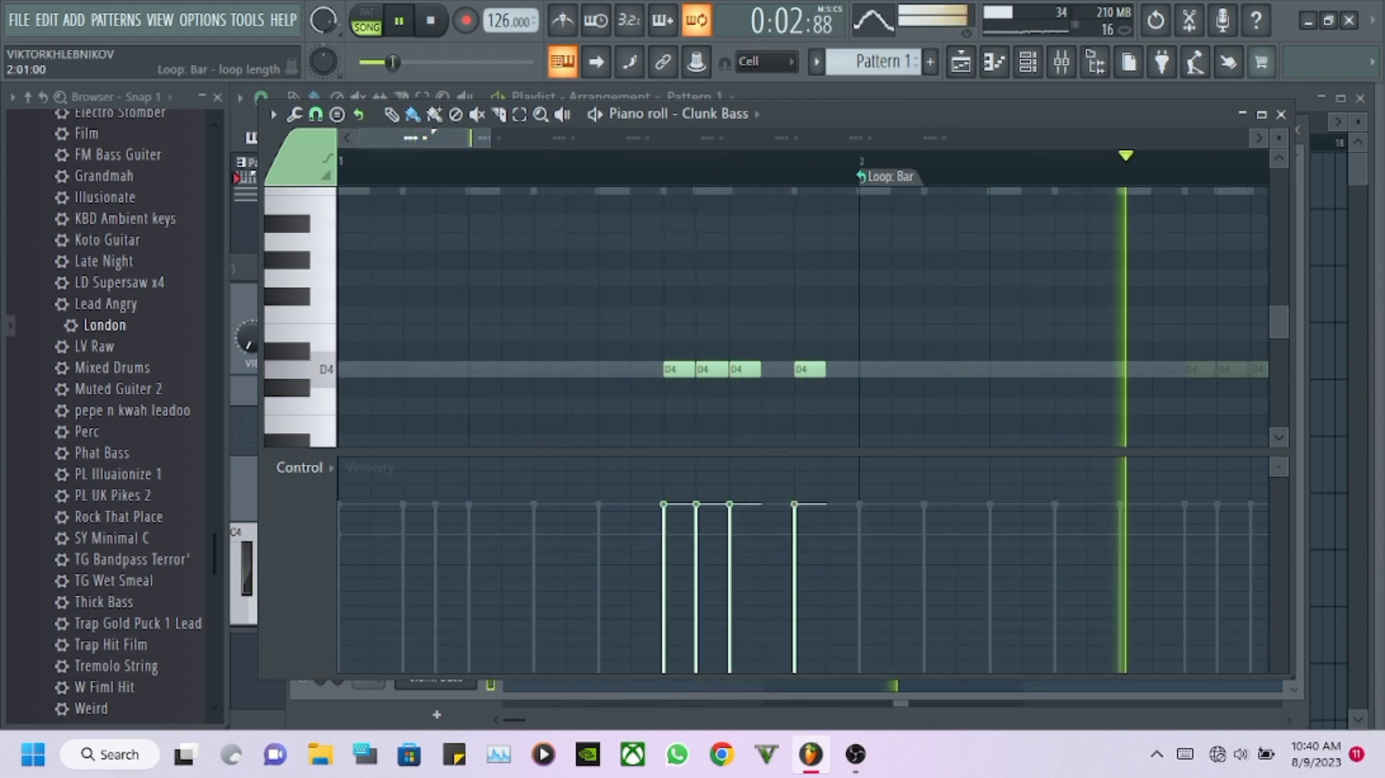
Turn off the one-bar loop on the Clunk Bass notes and duplicate the first four bars into bars 5 to 8.
click(887, 176)
click(932, 209)
key(ctrl+a)
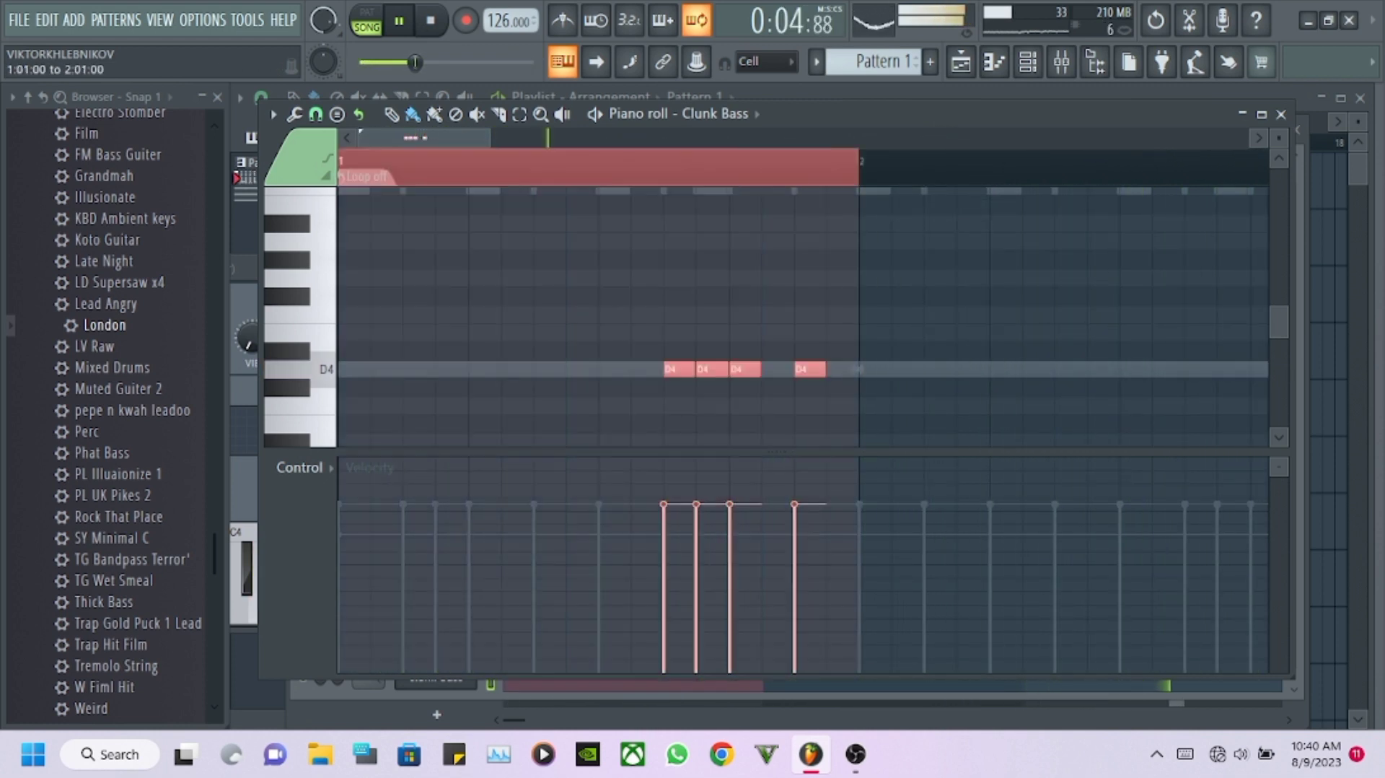
scroll(398, 162, down, 7)
drag(341, 163, 707, 162)
key(ctrl+b)
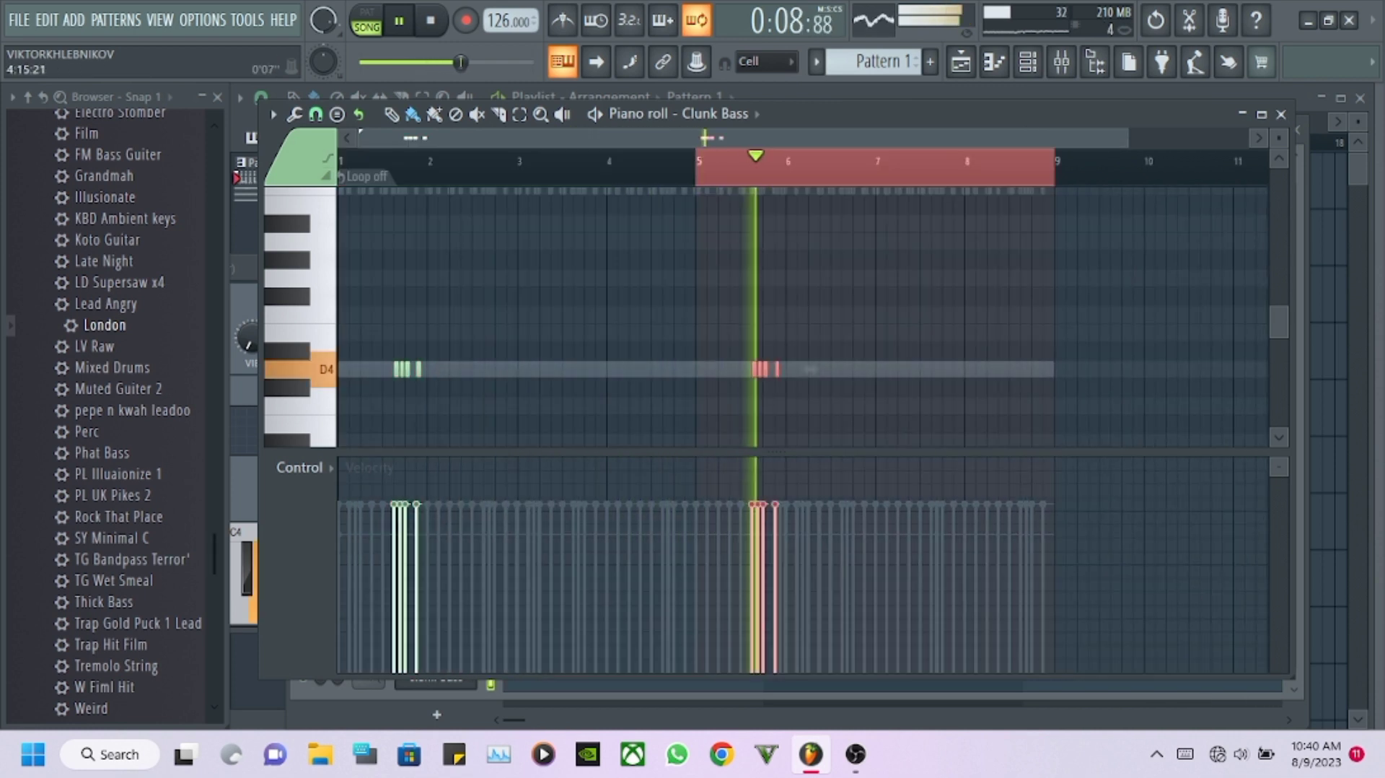
ctrl+click(682, 163)
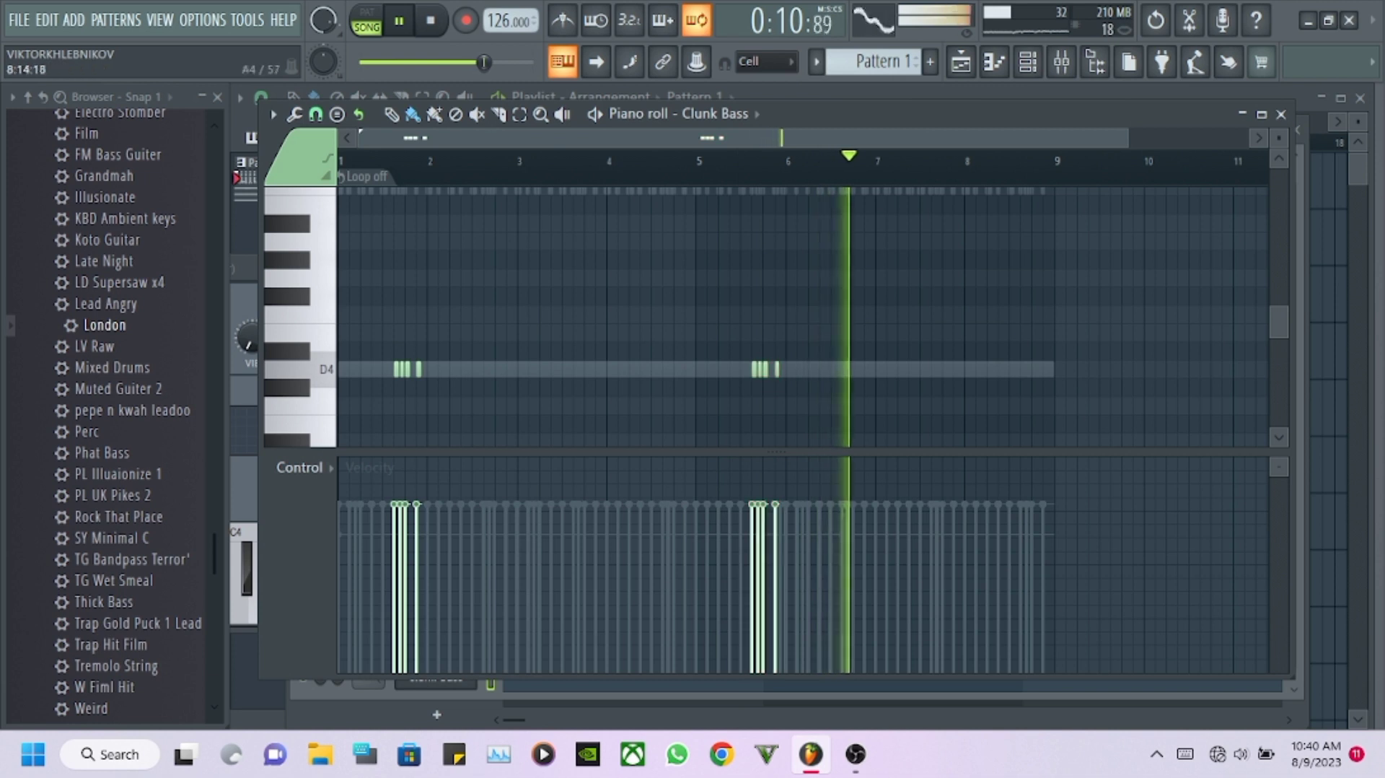
Add three short notes on steps 7, 8 and 9 of bar 5 and raise them an octave to D5.
scroll(664, 162, up, 3)
ctrl+scroll(777, 317, up, 3)
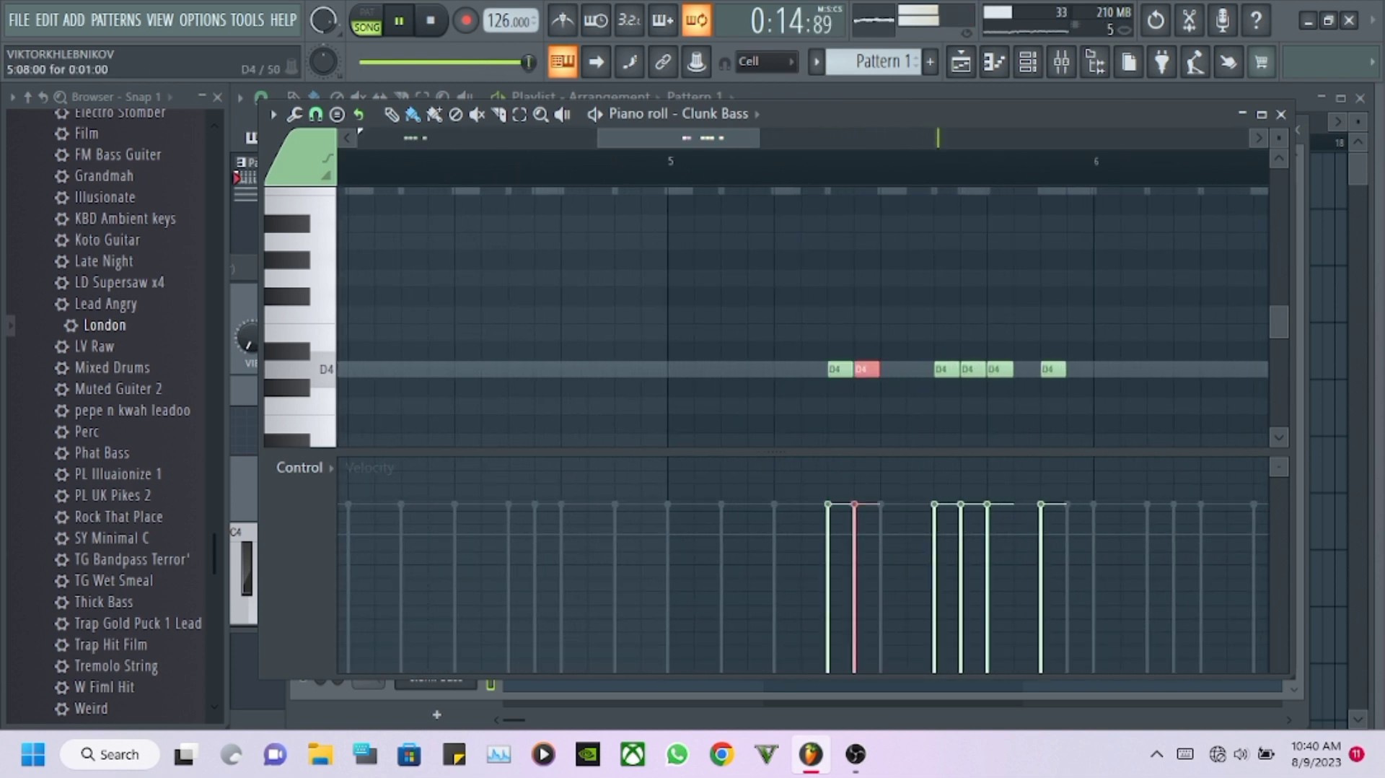
drag(898, 349, 857, 373)
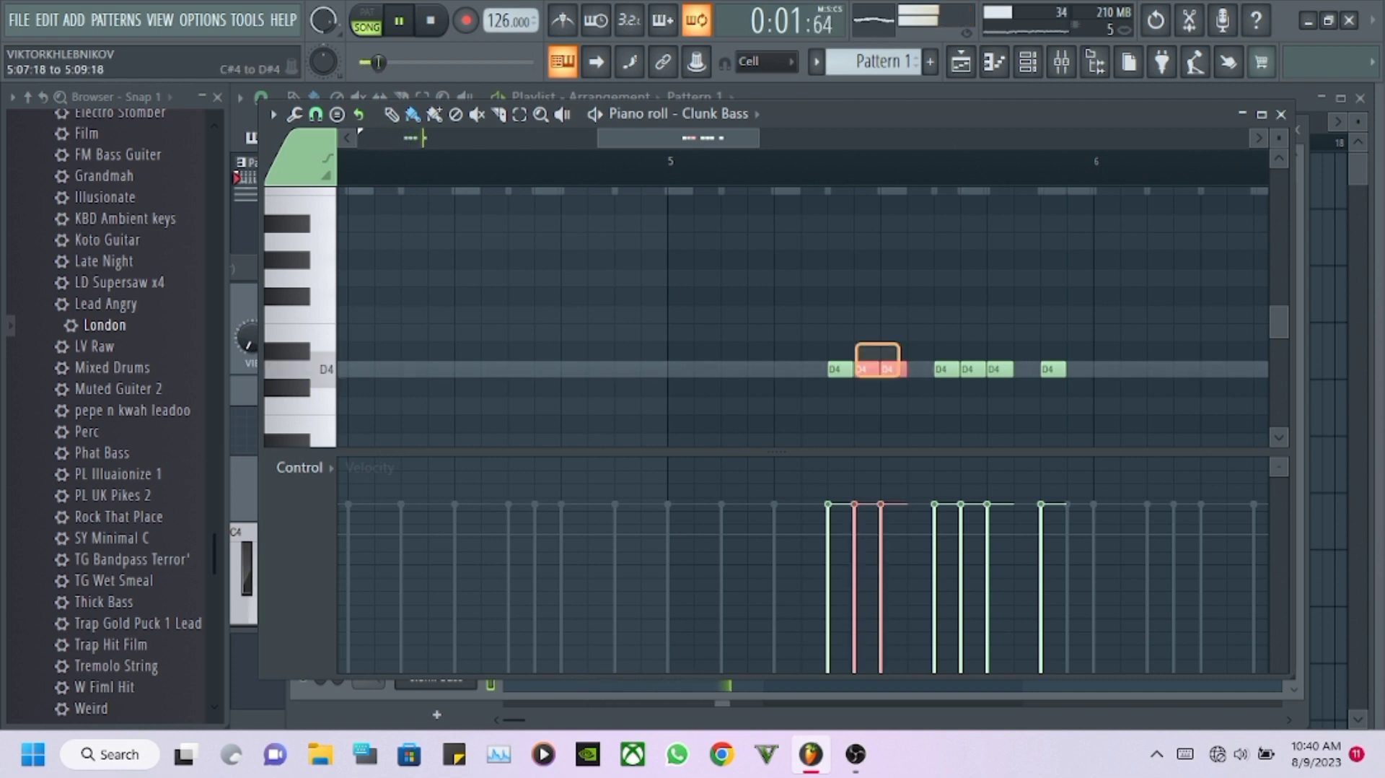
key(ctrl+Up)
ctrl+scroll(929, 259, up, 2)
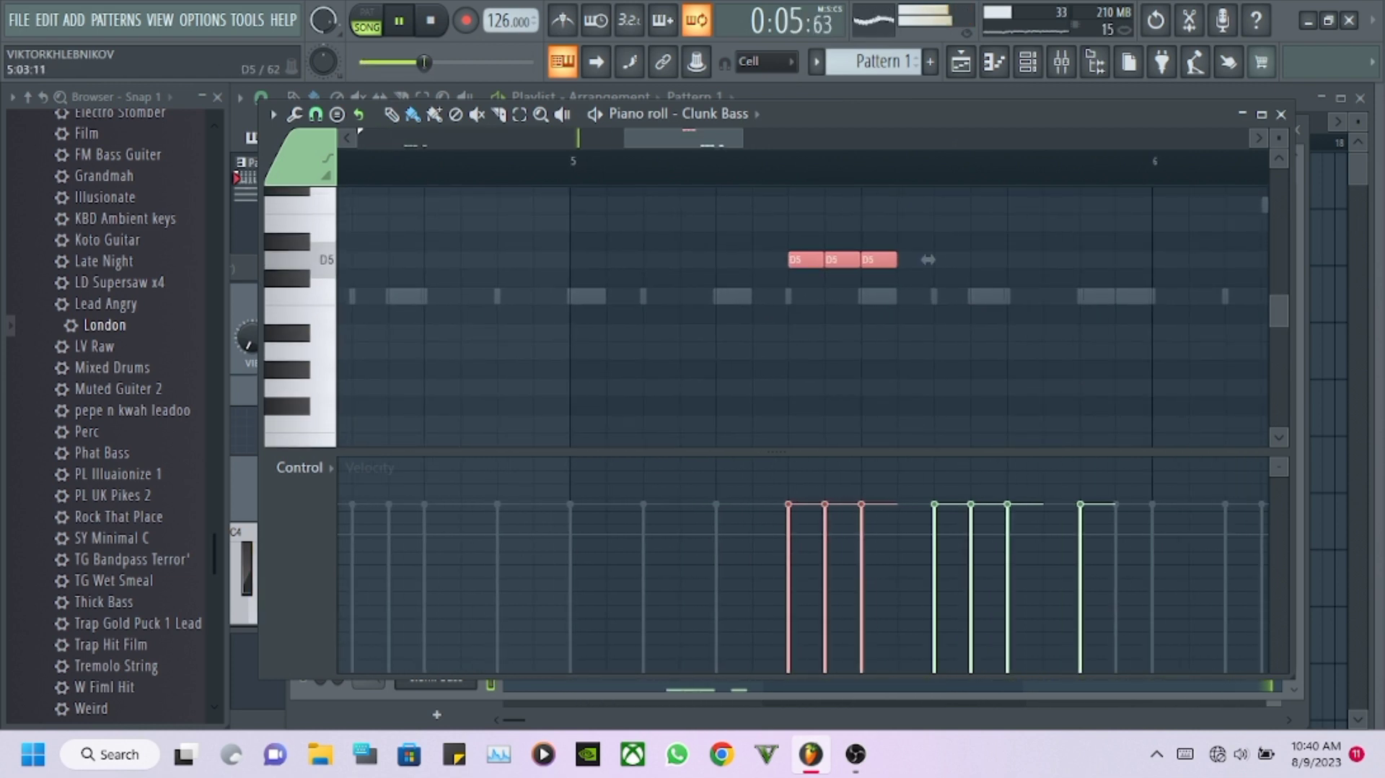
Draw a four-step D5 note starting on step 3 of bar 5, directly before the three short D5 notes.
click(657, 259)
drag(676, 259, 788, 259)
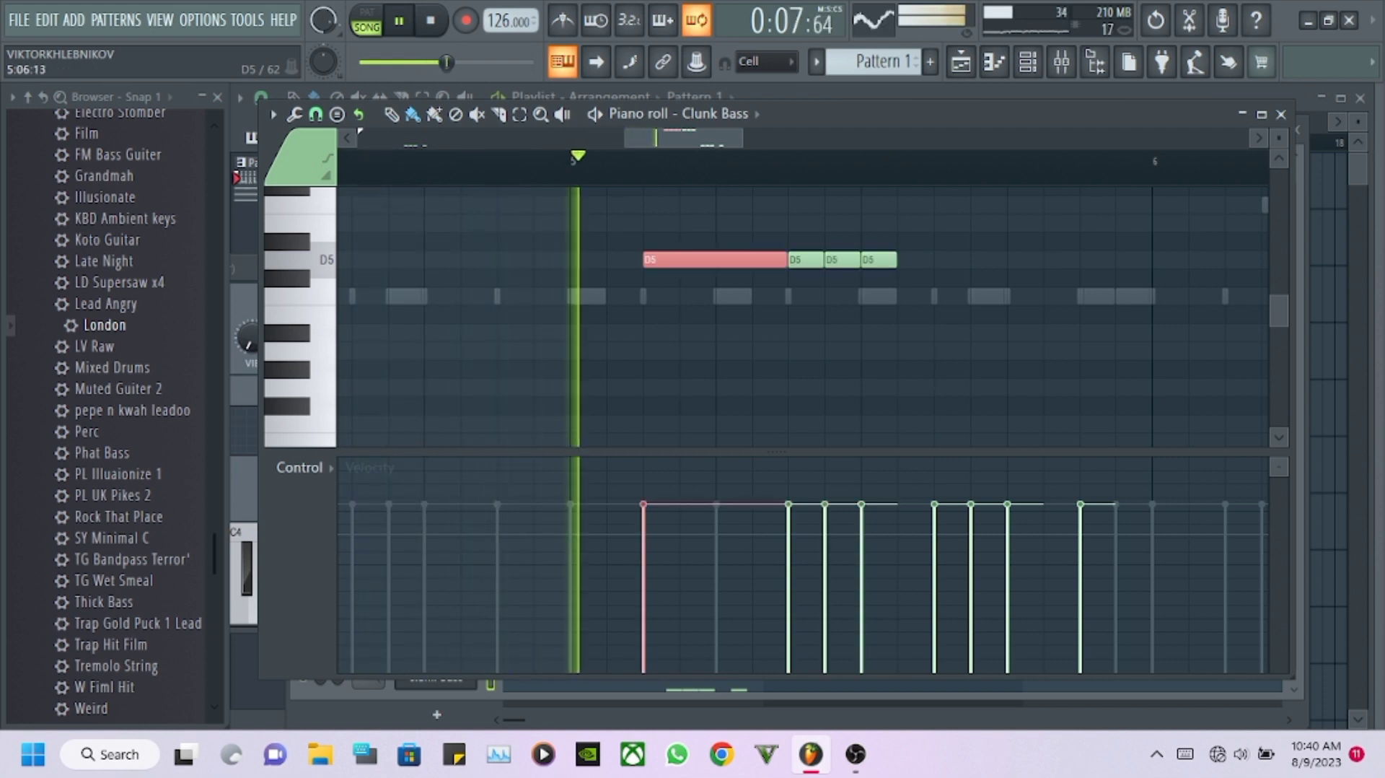
scroll(775, 190, down, 1)
ctrl+scroll(774, 190, down, 3)
scroll(775, 202, up, 1)
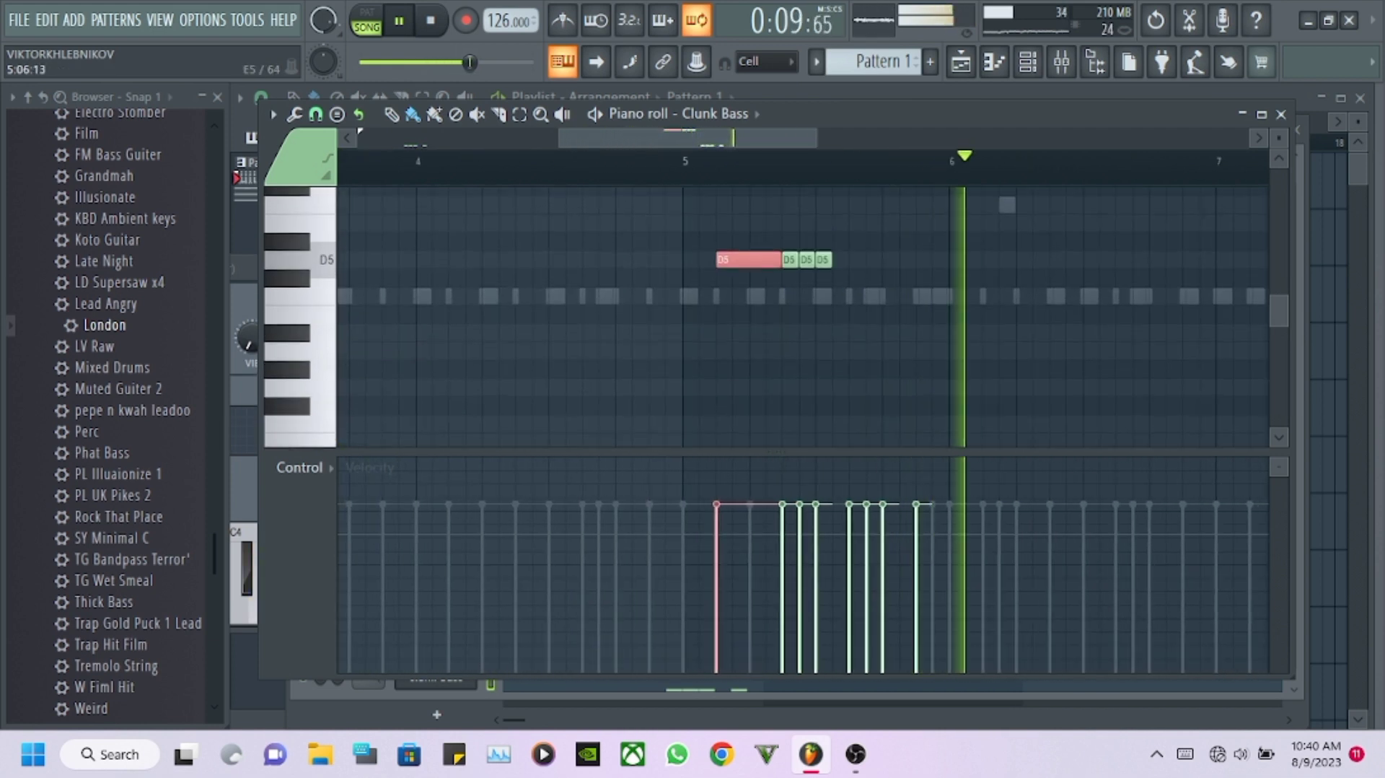
Enable slide notes, place a D4 slide note on step 3 of bar 5 and shorten it to two steps.
ctrl+scroll(747, 238, up, 3)
scroll(746, 238, down, 4)
click(326, 175)
click(342, 163)
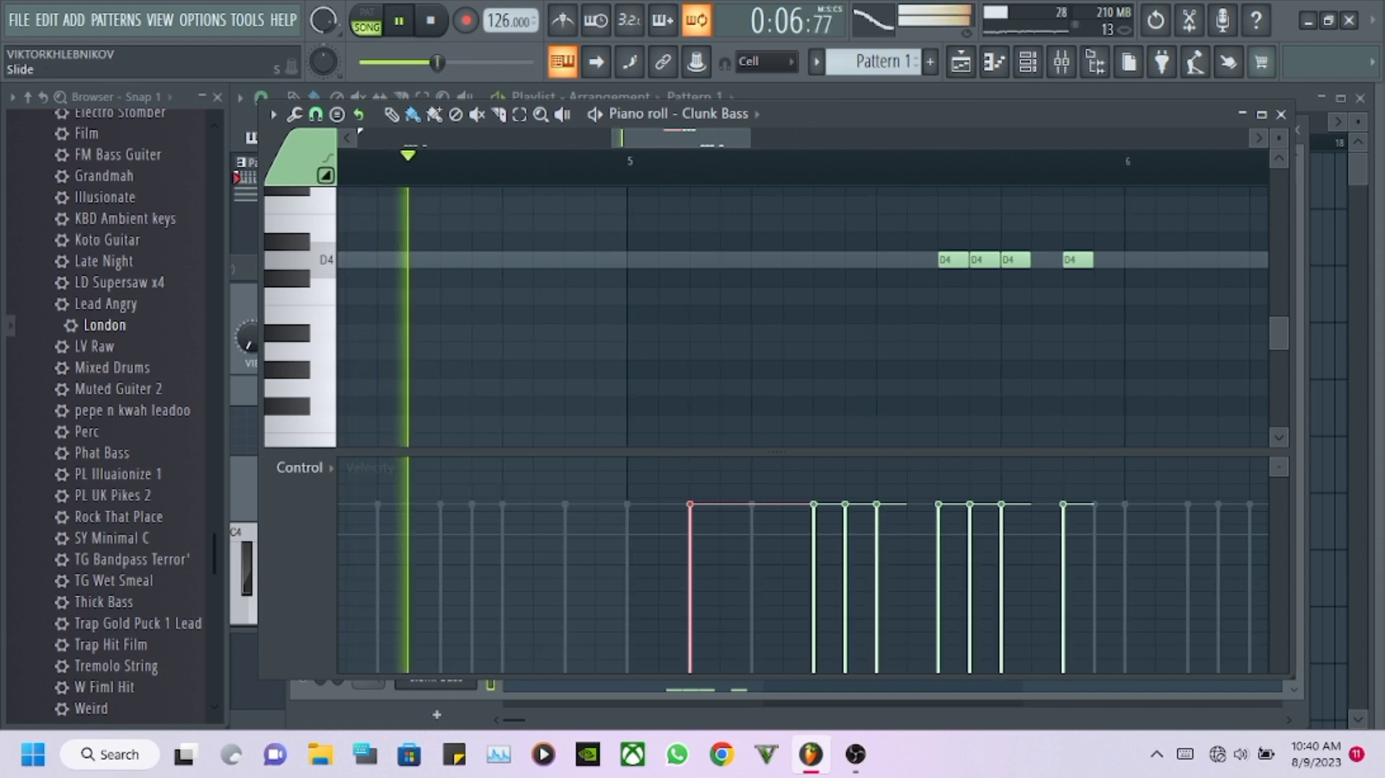
key(space)
click(710, 260)
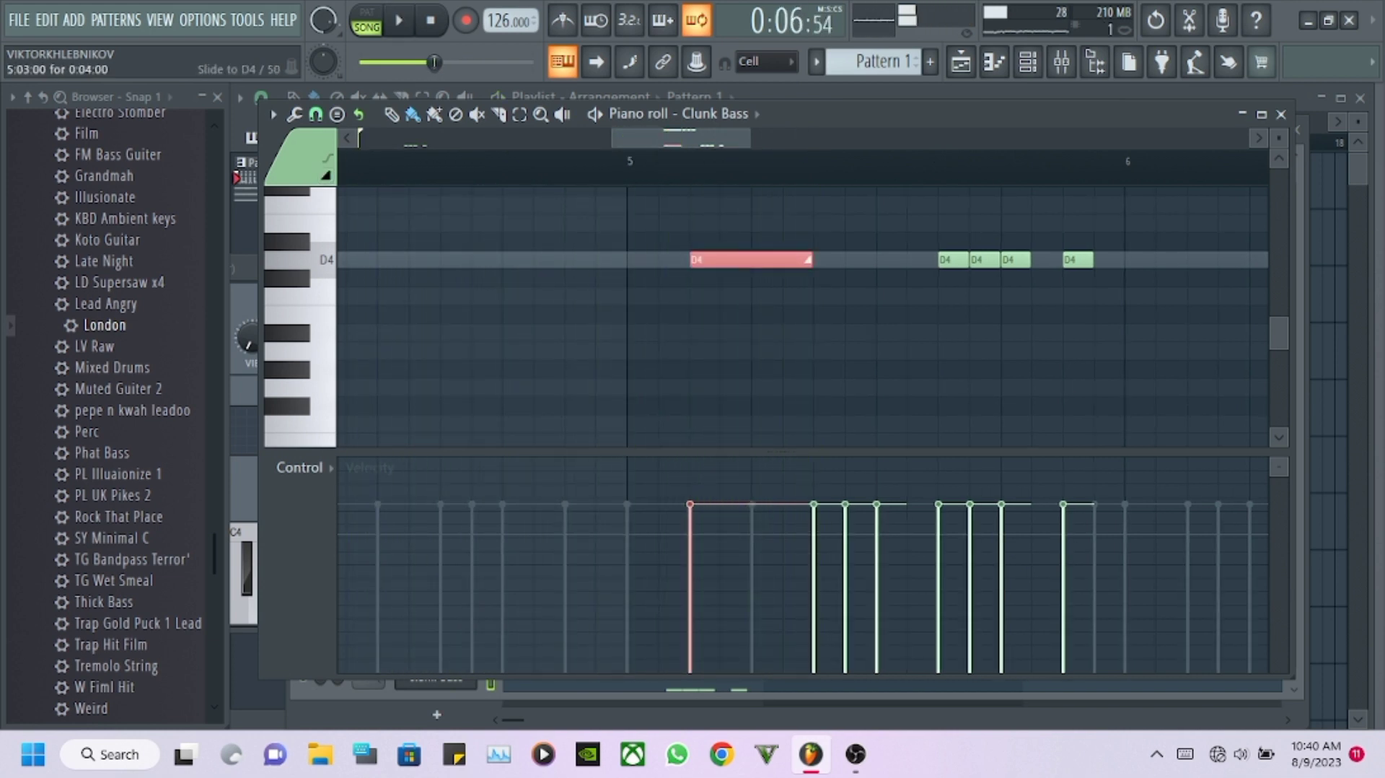
key(space)
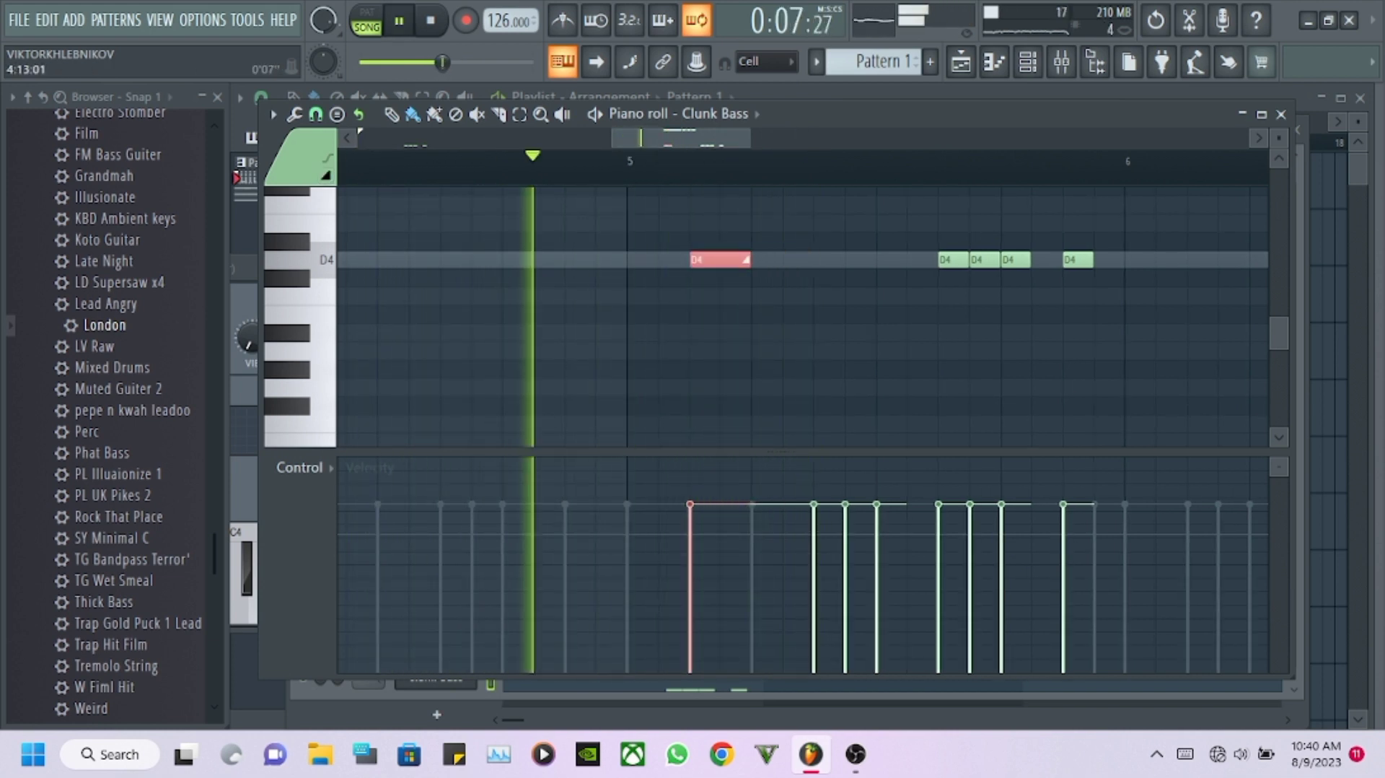
scroll(802, 316, up, 4)
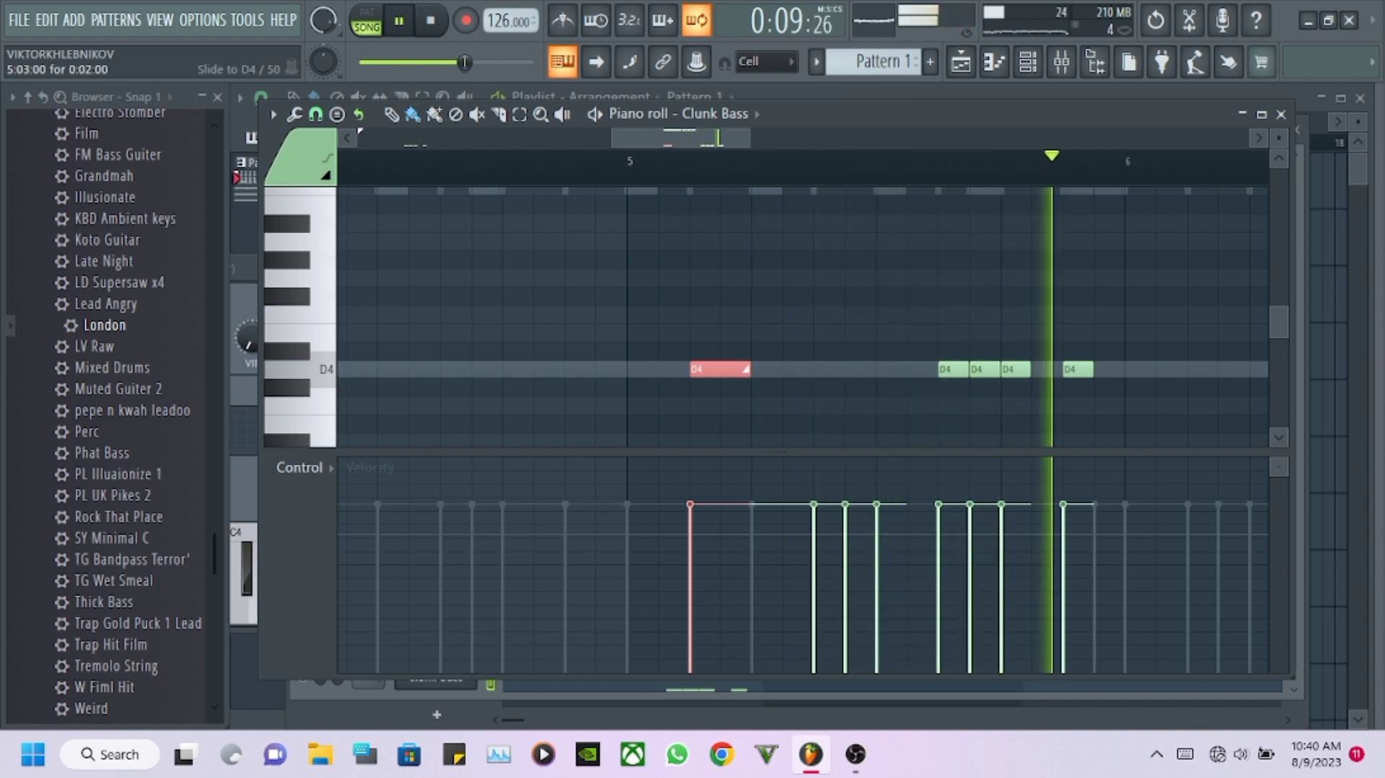
scroll(802, 316, up, 4)
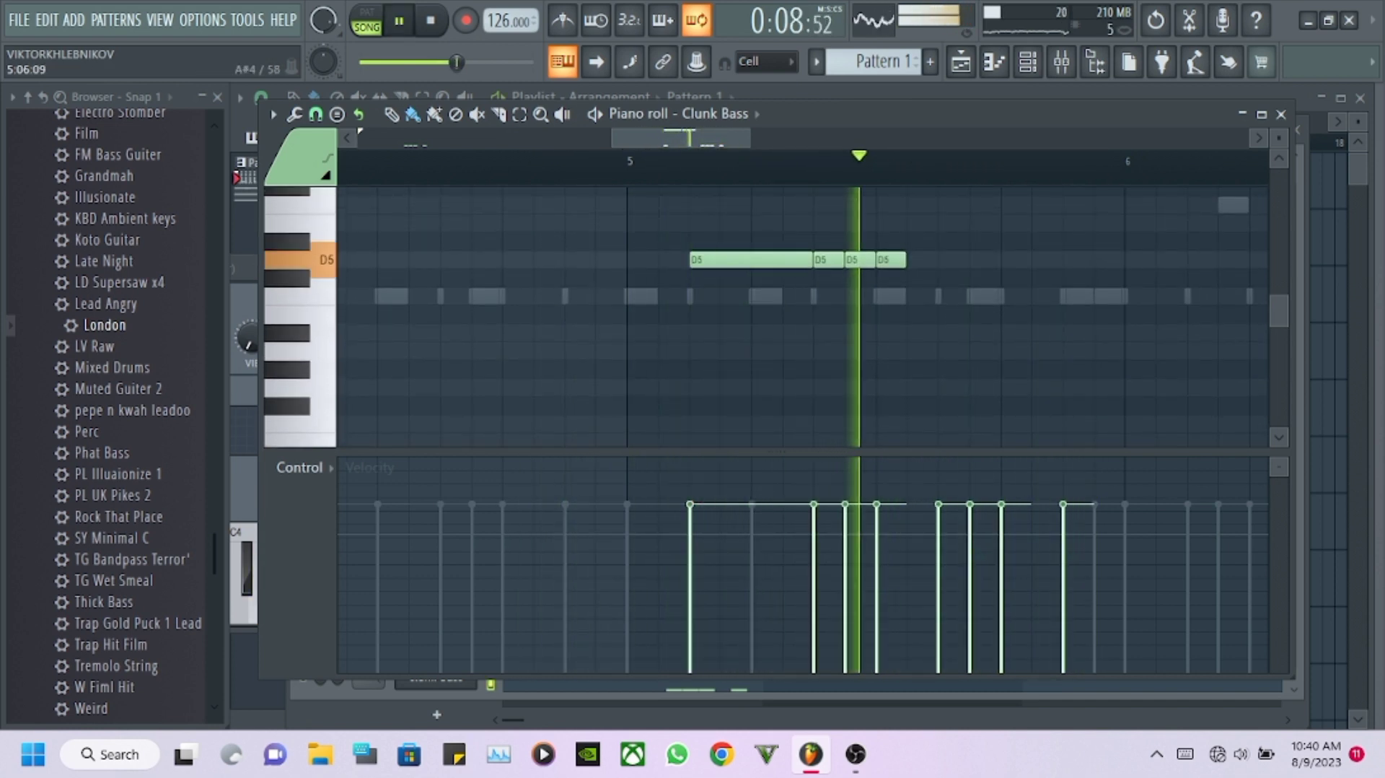
Shorten the bar 5 slide note to one step, move it to D5 and lower the four-step note to D4.
scroll(802, 316, down, 2)
key(space)
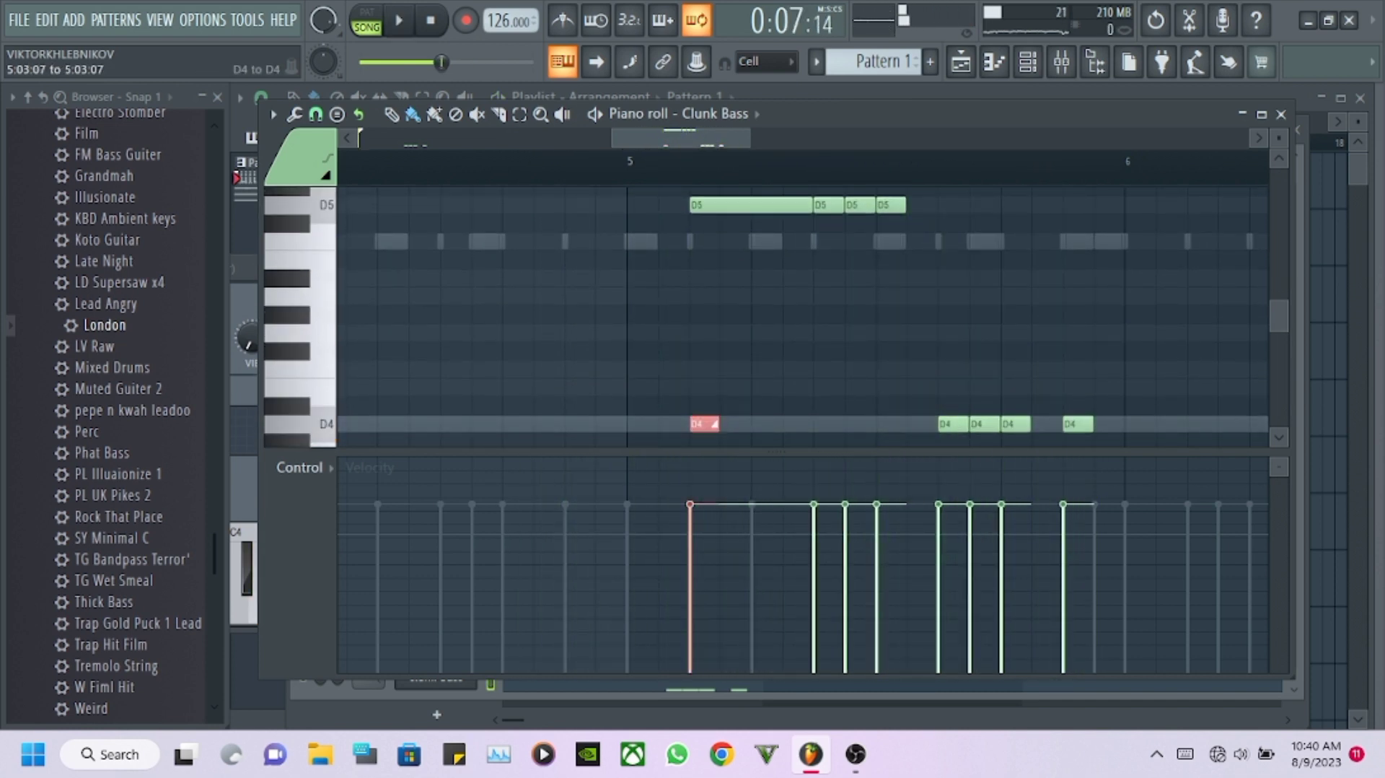
scroll(844, 413, up, 11)
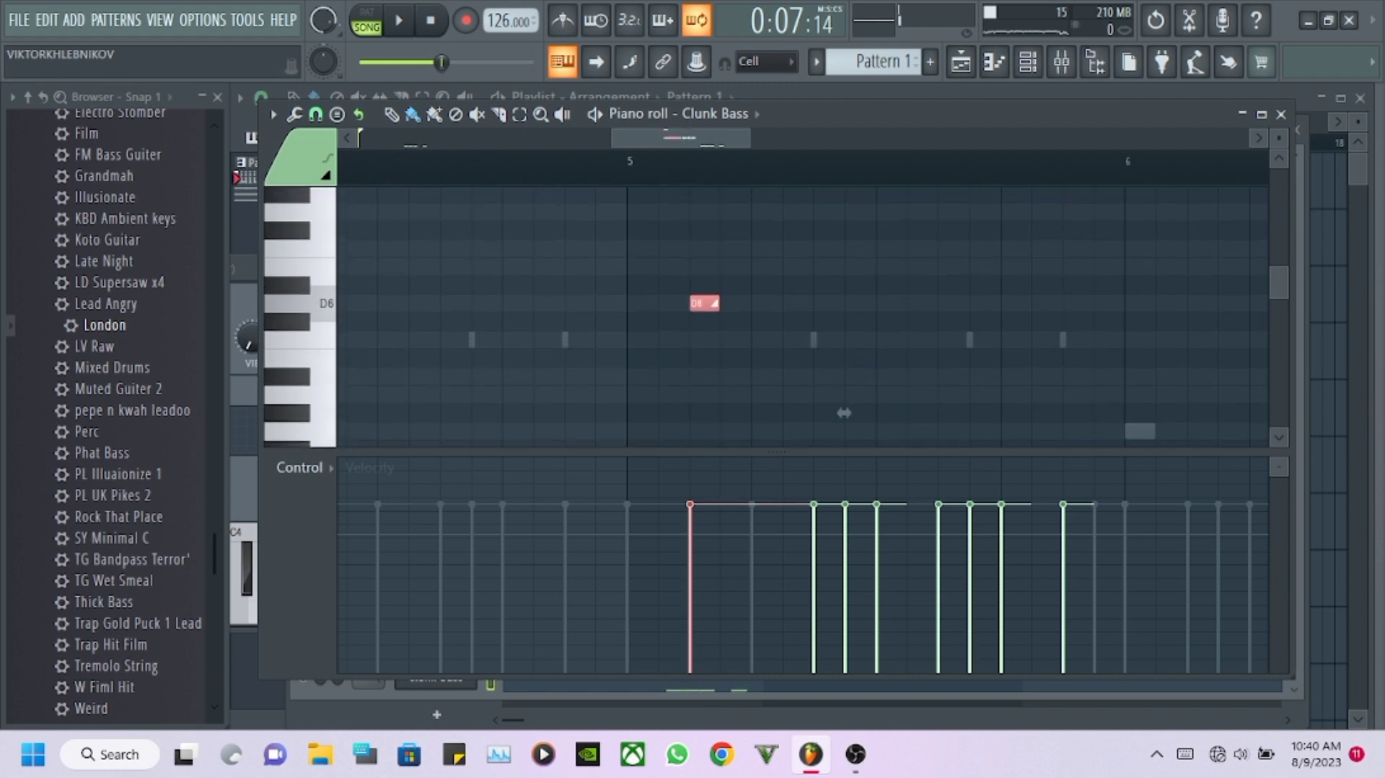
scroll(844, 347, down, 10)
scroll(841, 247, up, 1)
key(space)
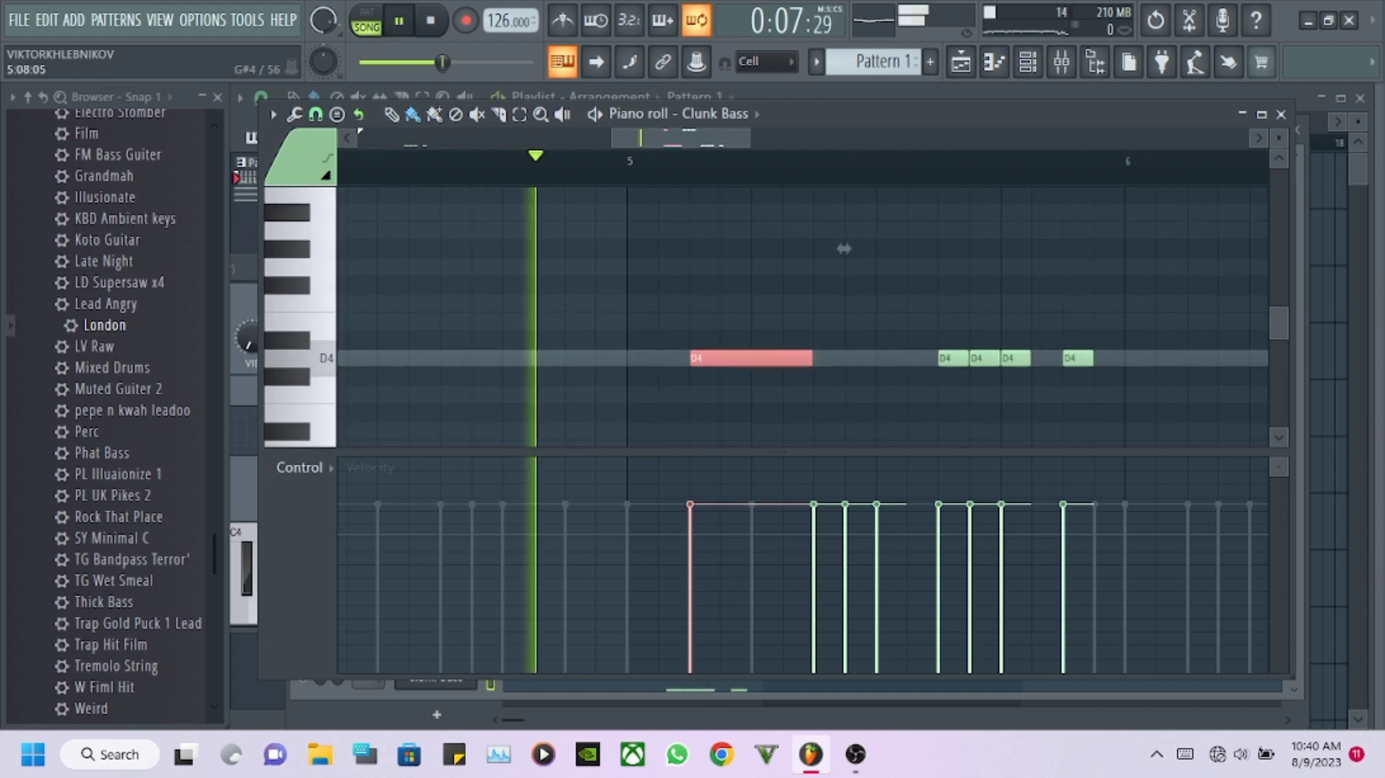
scroll(843, 248, down, 1)
scroll(844, 248, up, 2)
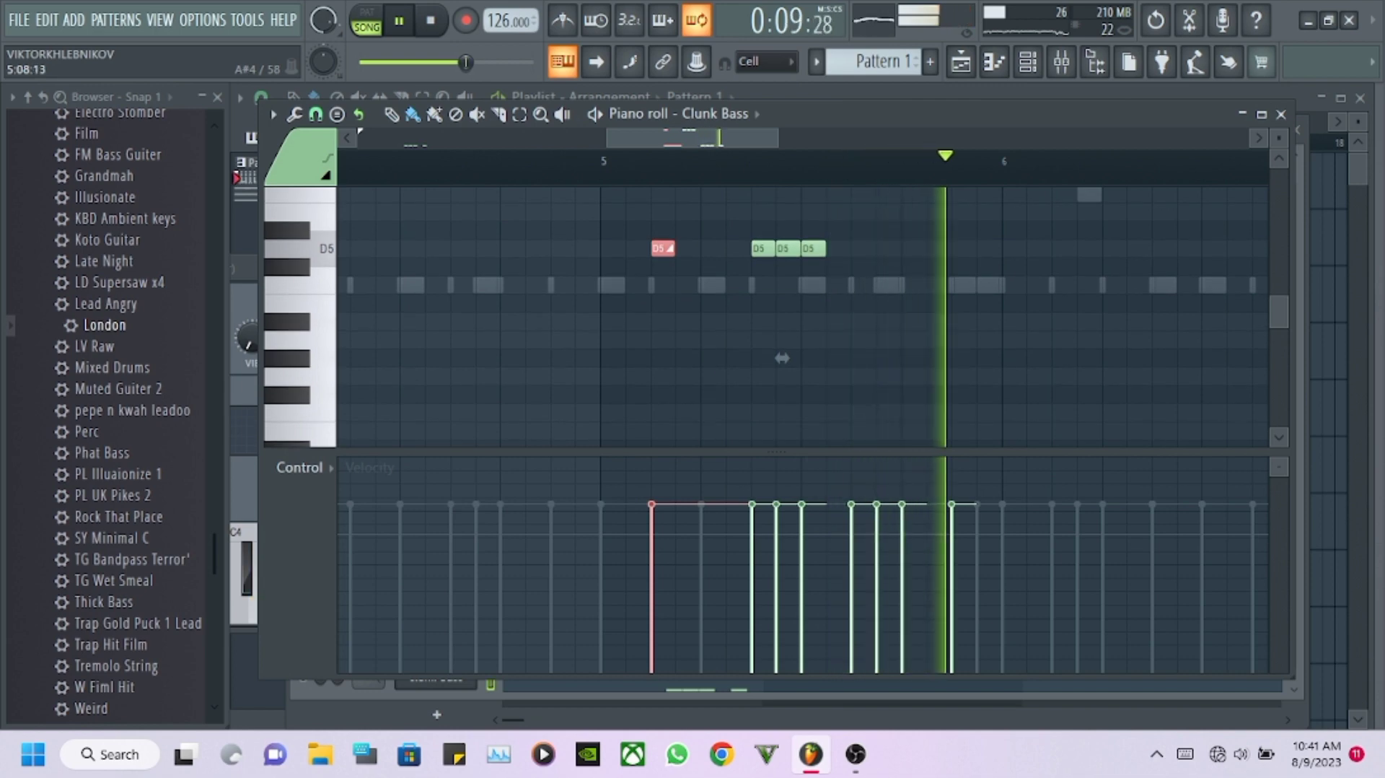
Clone the Clunk Bass channel and load the Funk Clav preset in the copy.
click(1027, 62)
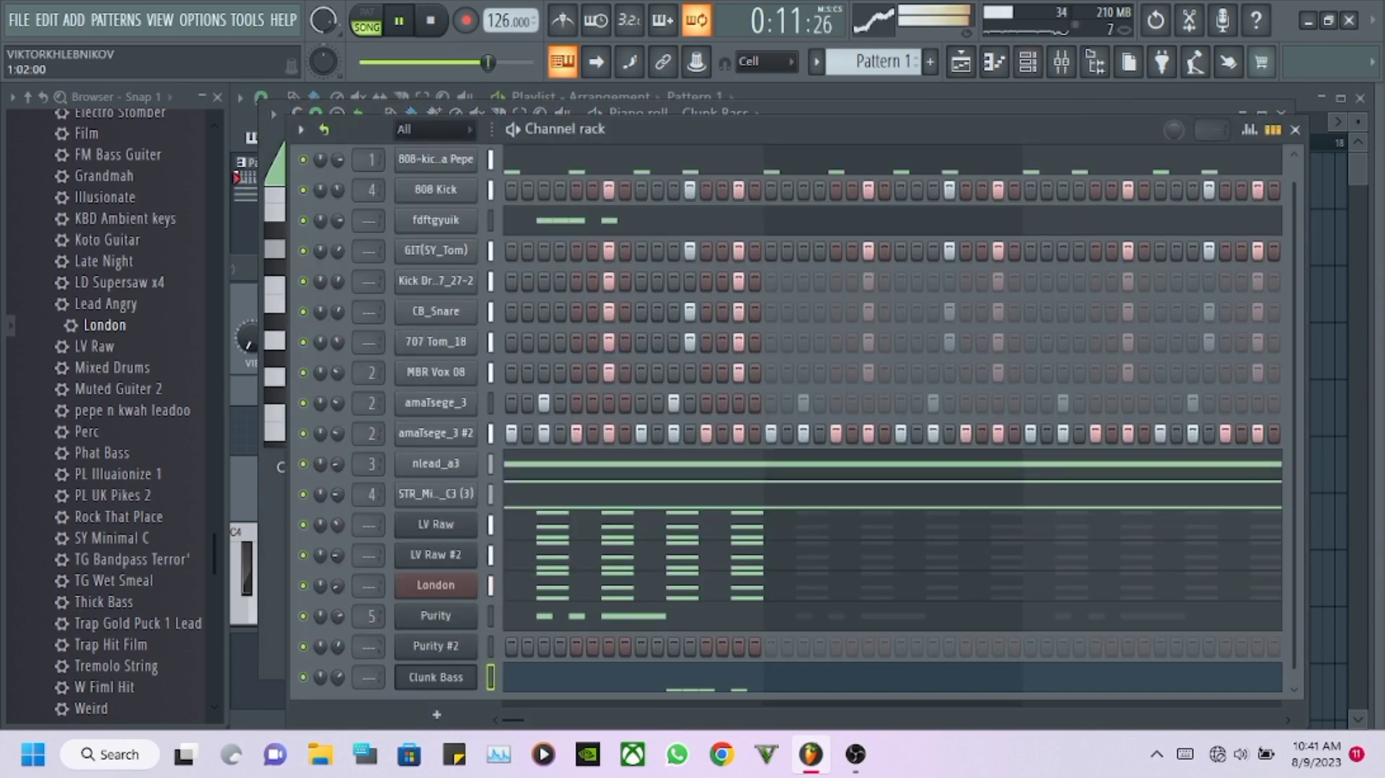
right_click(478, 433)
click(513, 614)
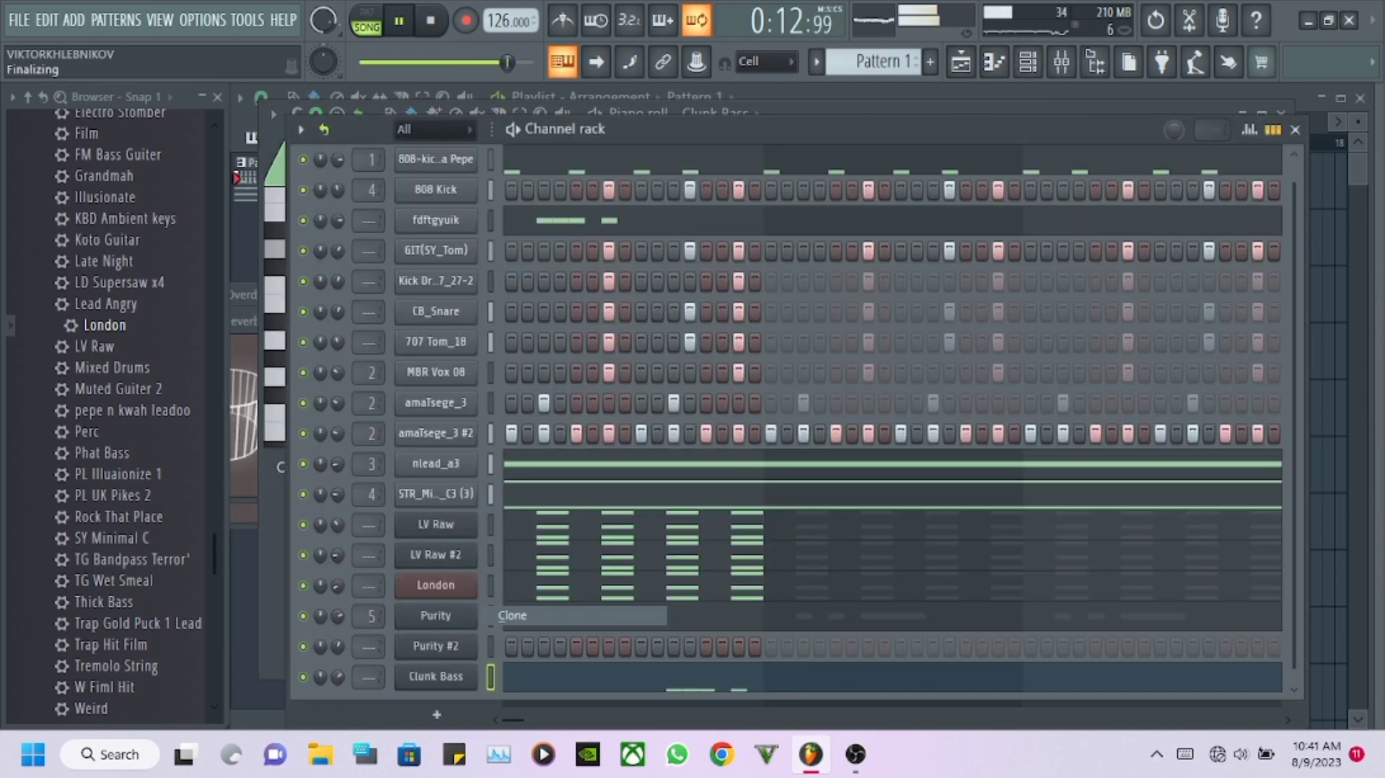
click(596, 295)
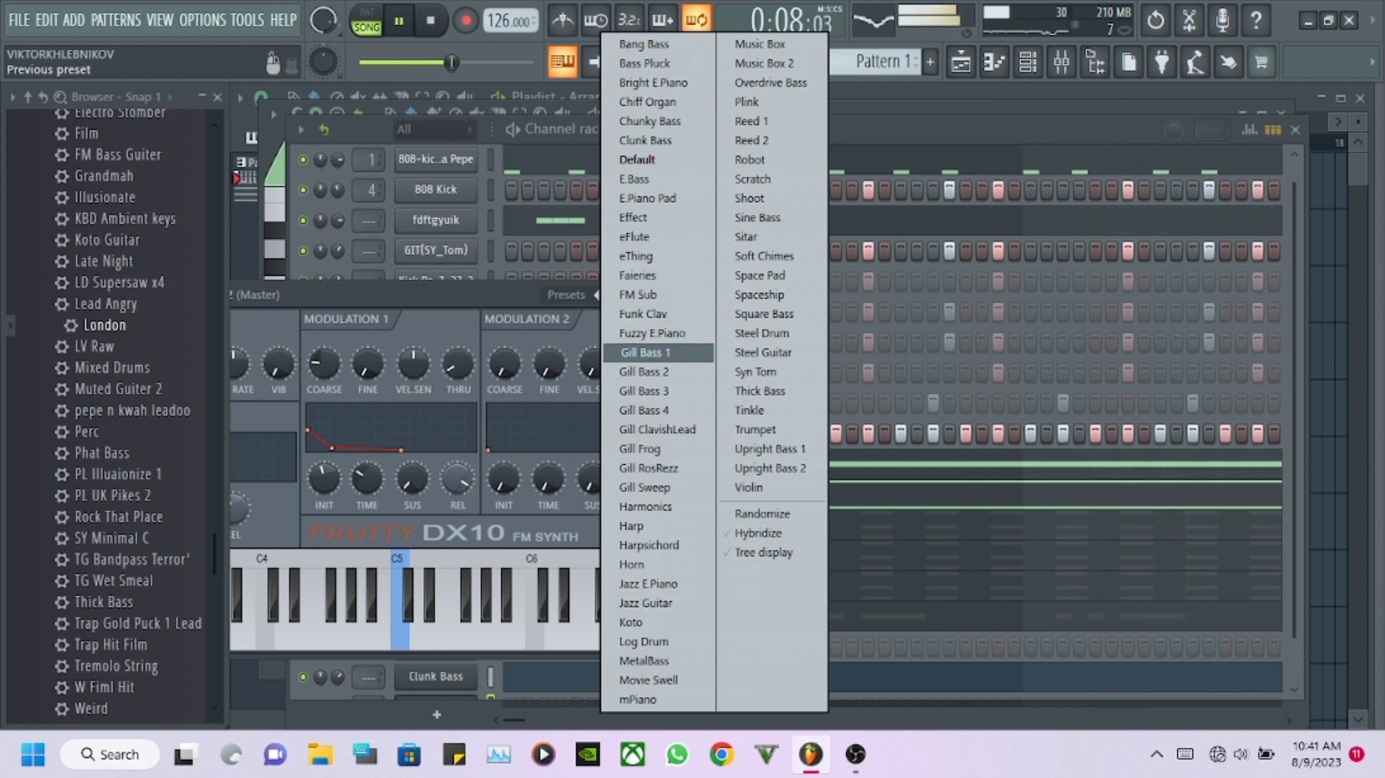
click(643, 313)
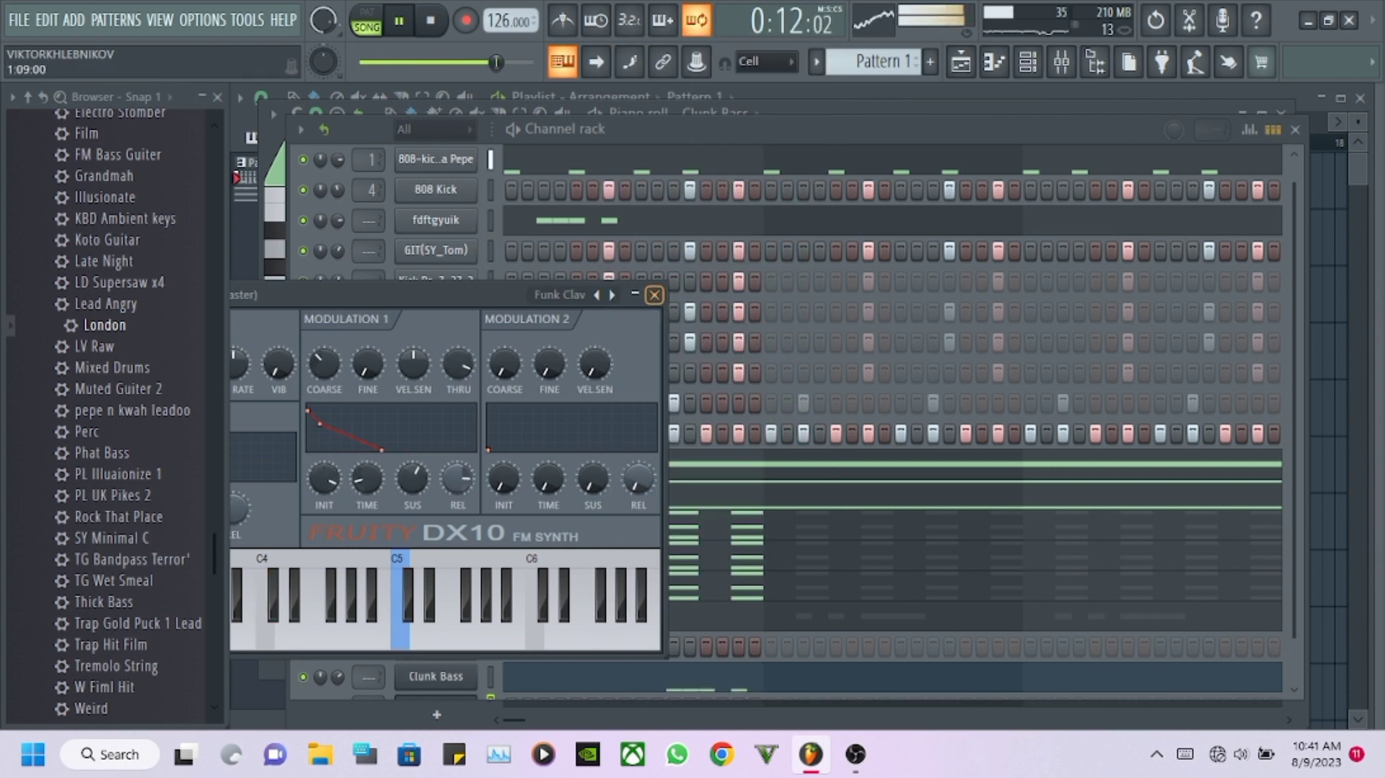
click(655, 294)
In the Funk Clav piano roll, replace the slide note with a normal D5 note on step 11, four steps long.
scroll(435, 613, down, 1)
right_click(436, 665)
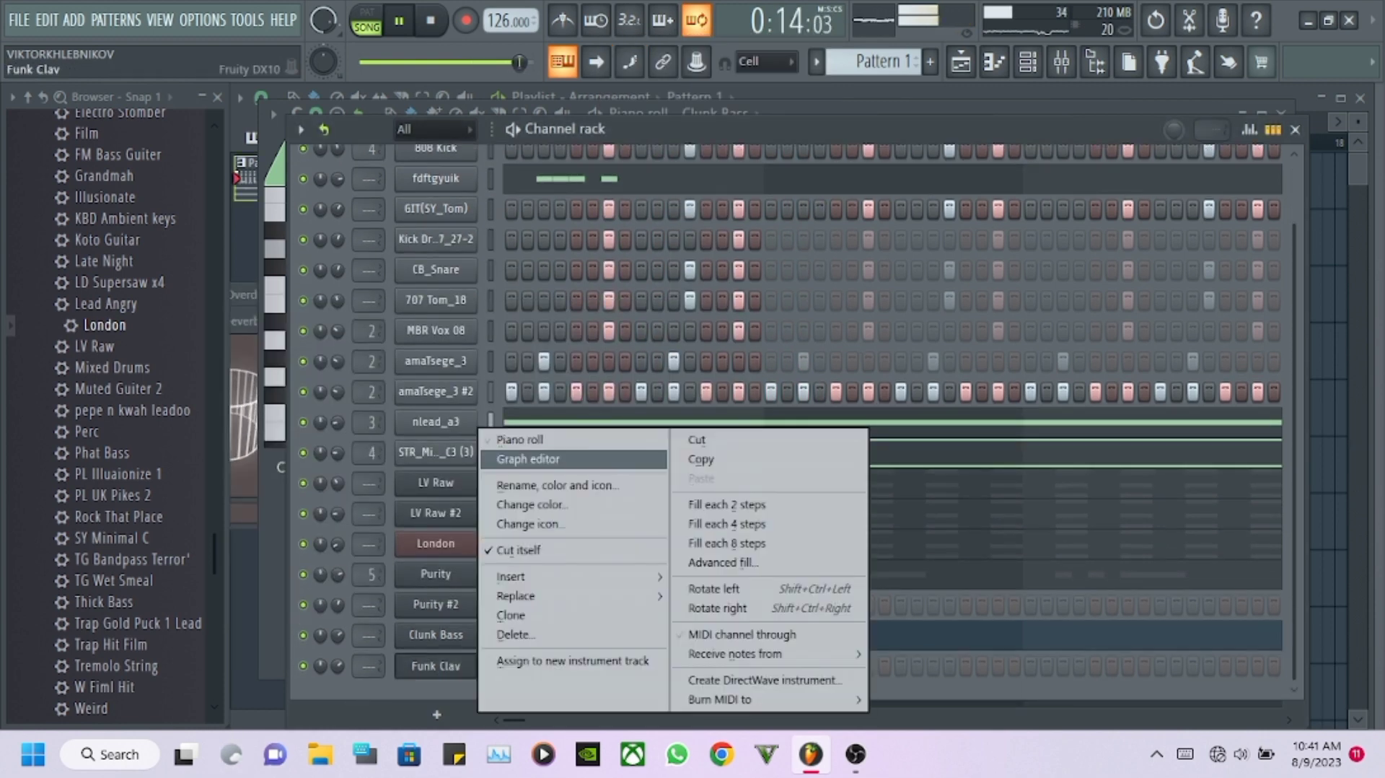
click(519, 439)
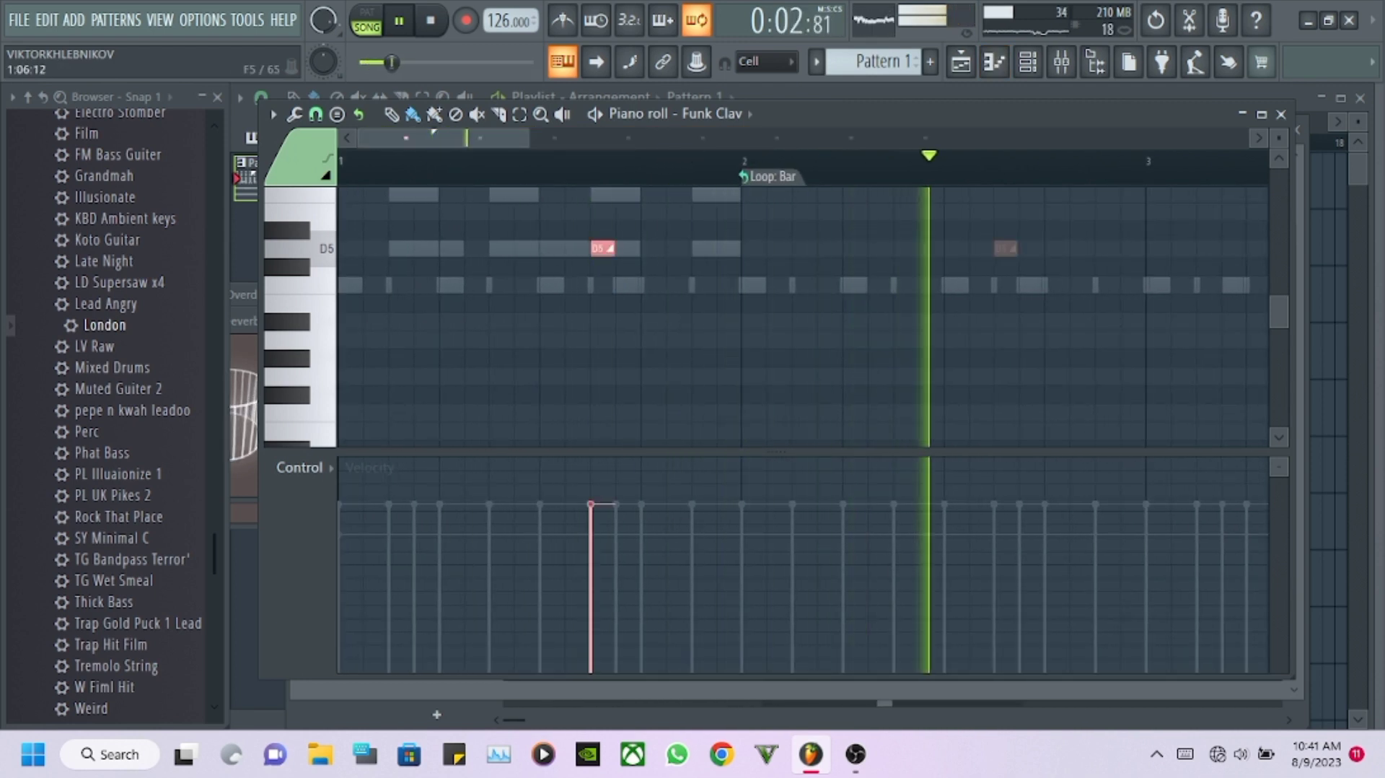
right_click(605, 248)
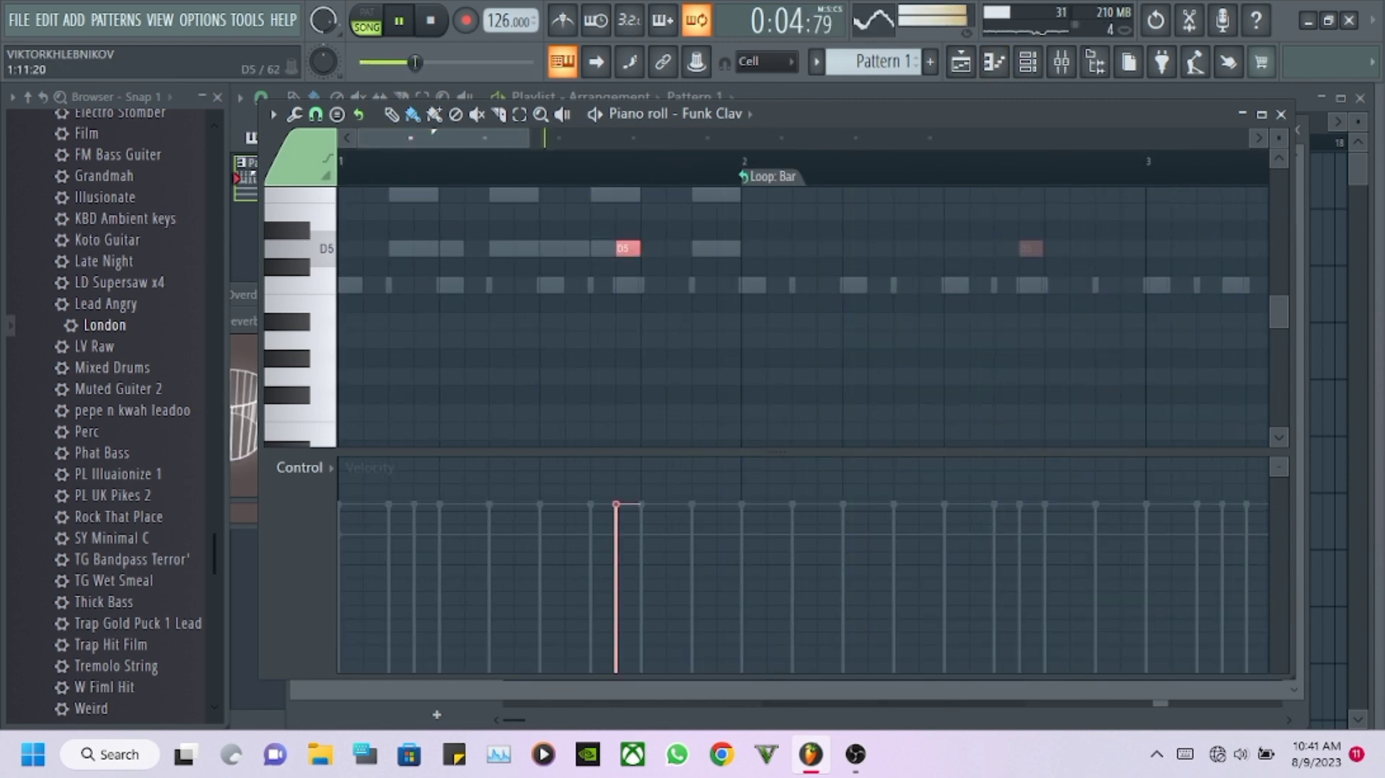
click(601, 249)
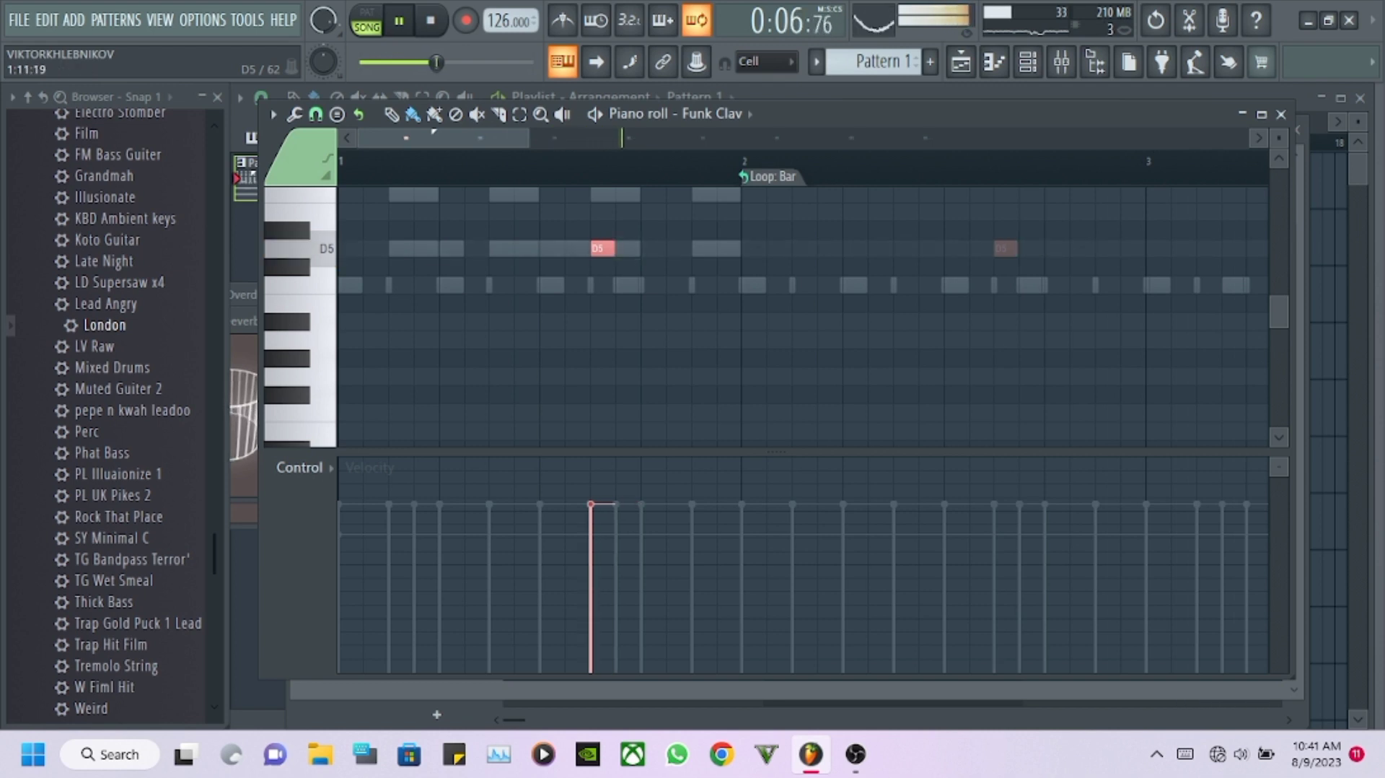
drag(611, 249, 691, 267)
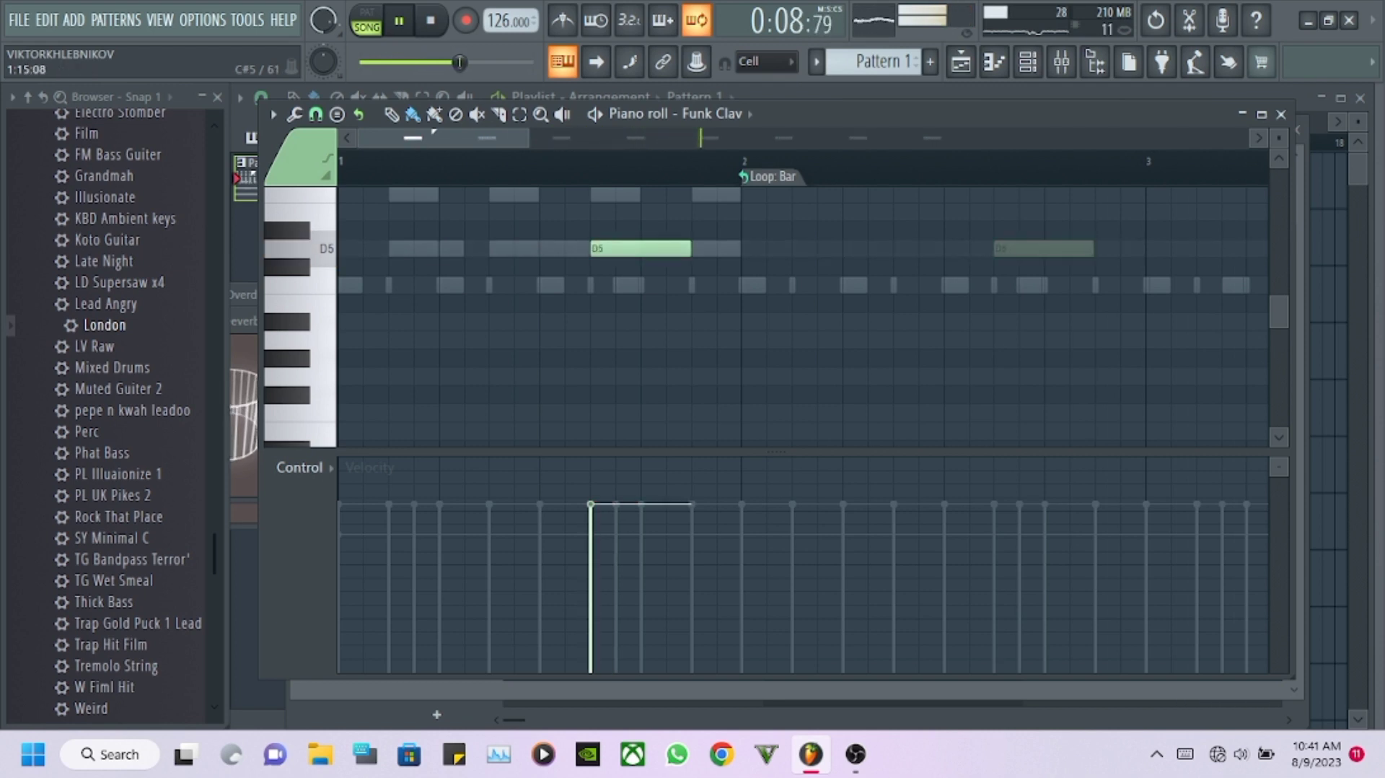
Try two-step D4 notes on steps 15 and 3, delete both, and lower the step 11 note to D4.
click(703, 250)
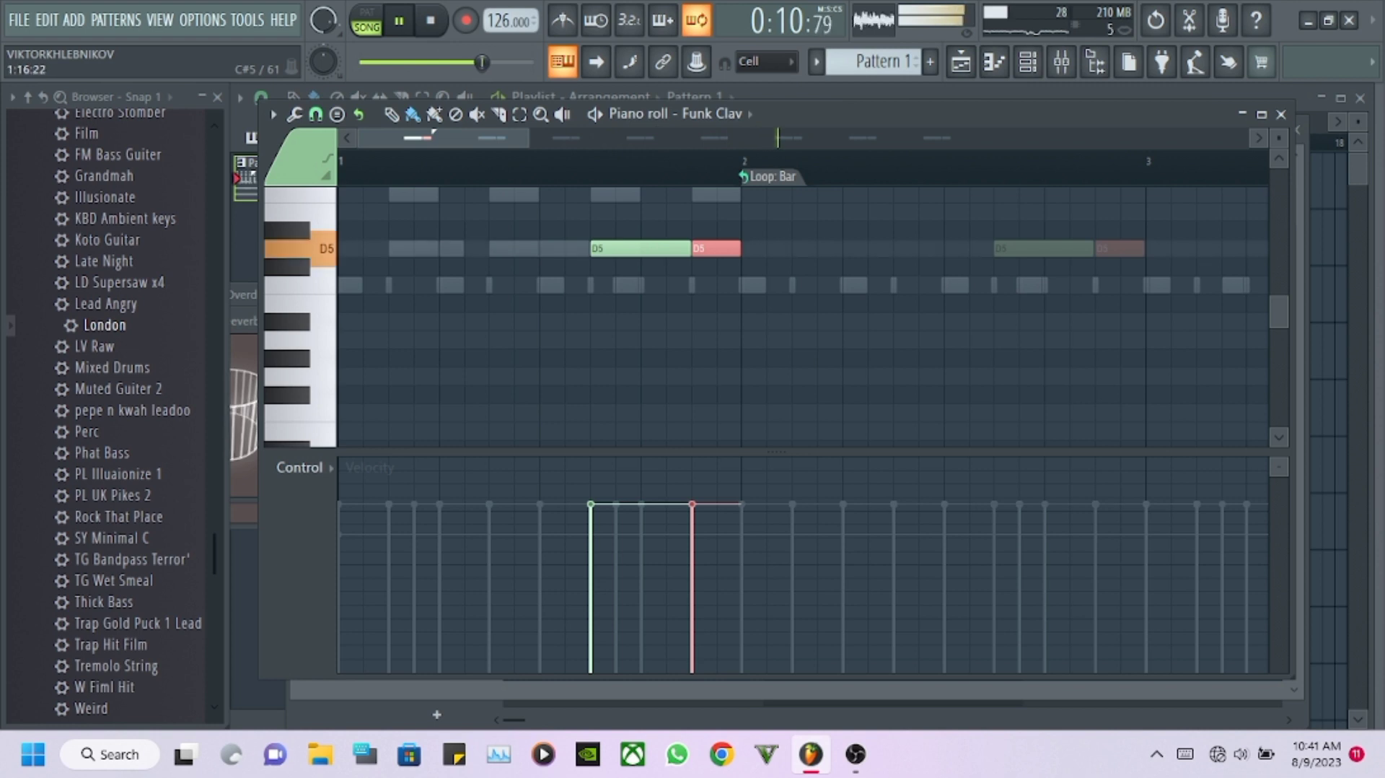
key(ctrl+Down)
scroll(673, 260, down, 2)
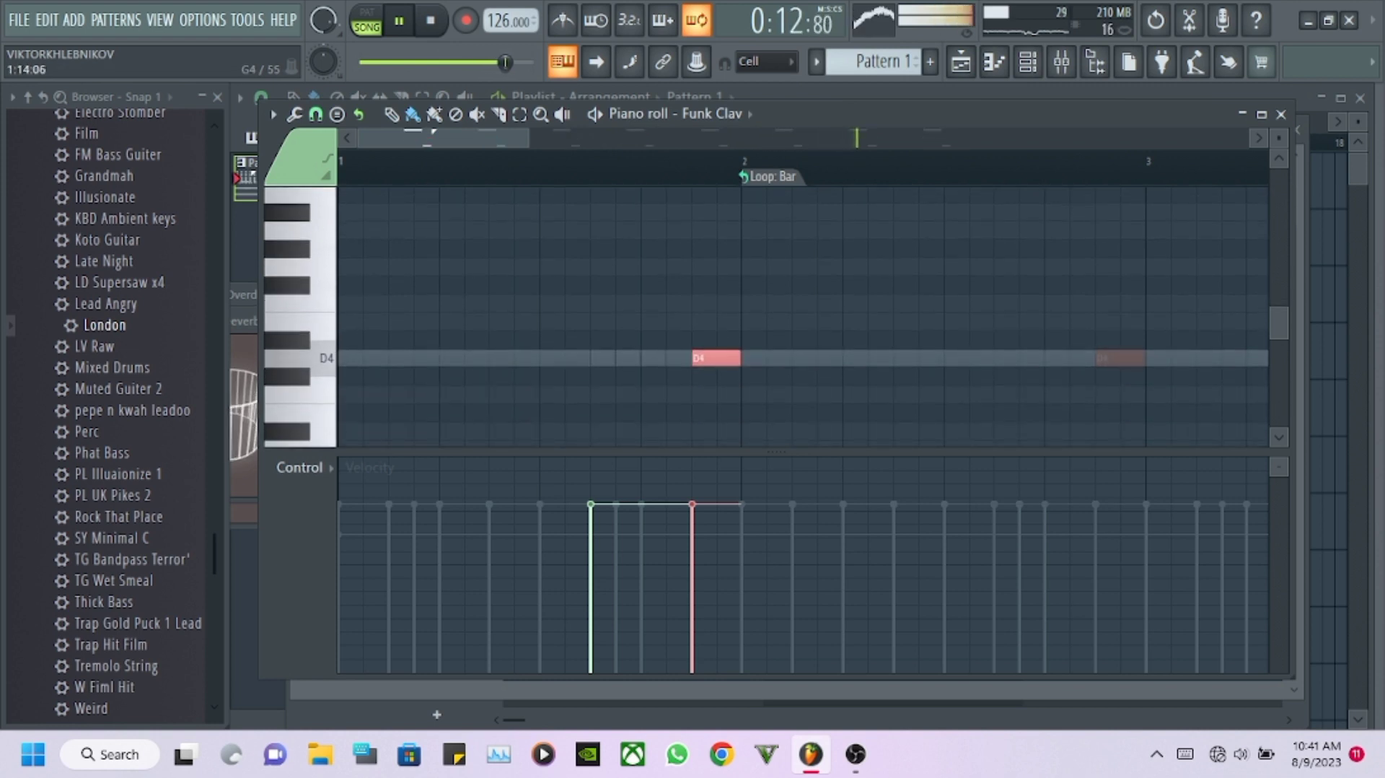
click(397, 358)
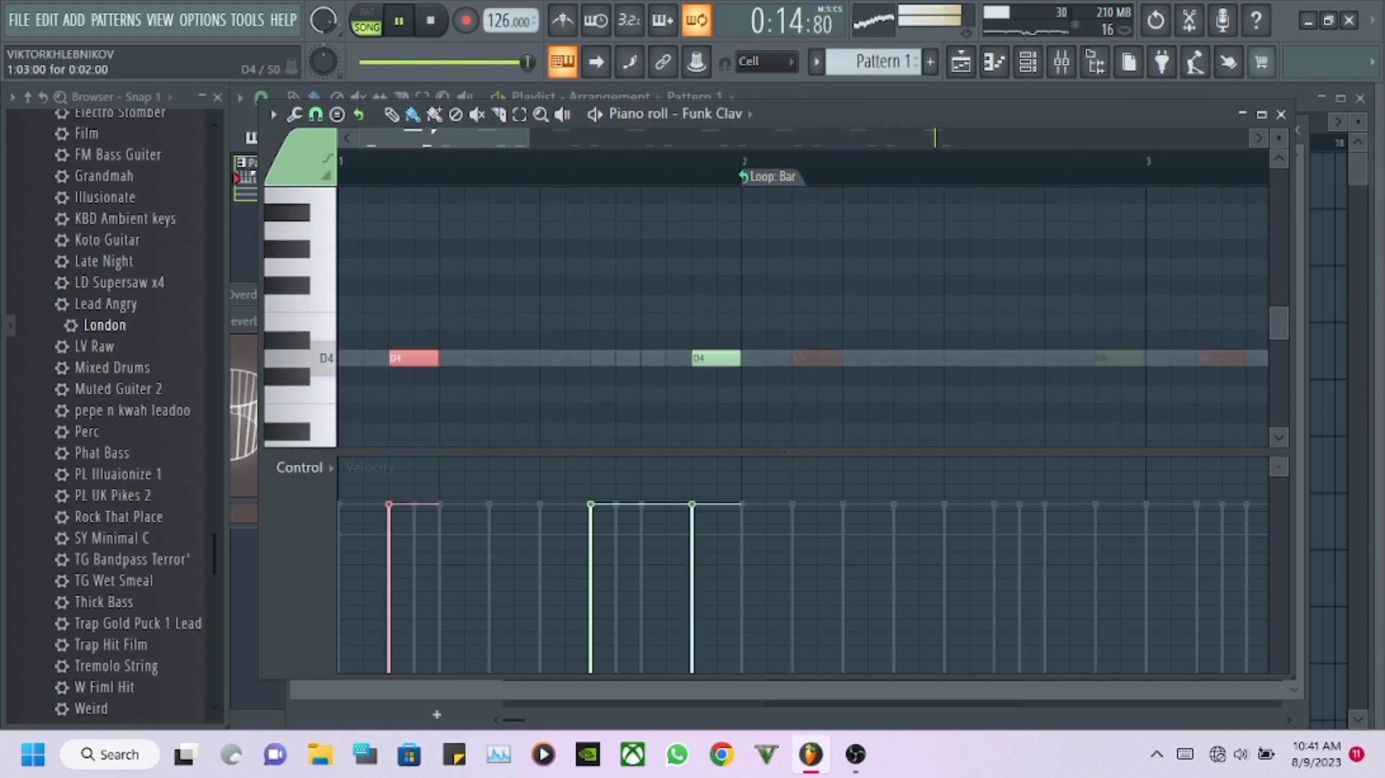
right_click(407, 358)
right_click(718, 360)
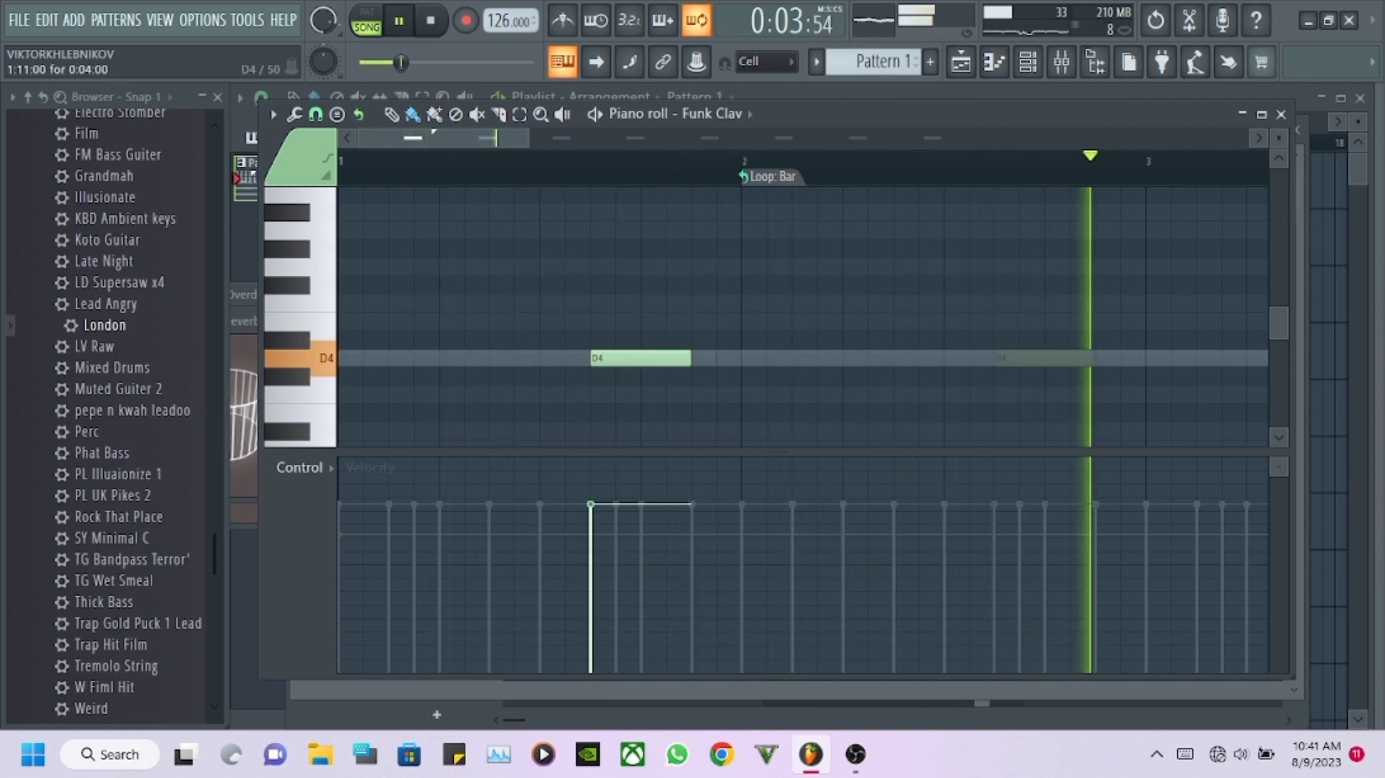
Draw a four-step D3 note on step 7 and delete the D4 note on step 11.
scroll(500, 358, down, 2)
click(501, 358)
key(ctrl+d)
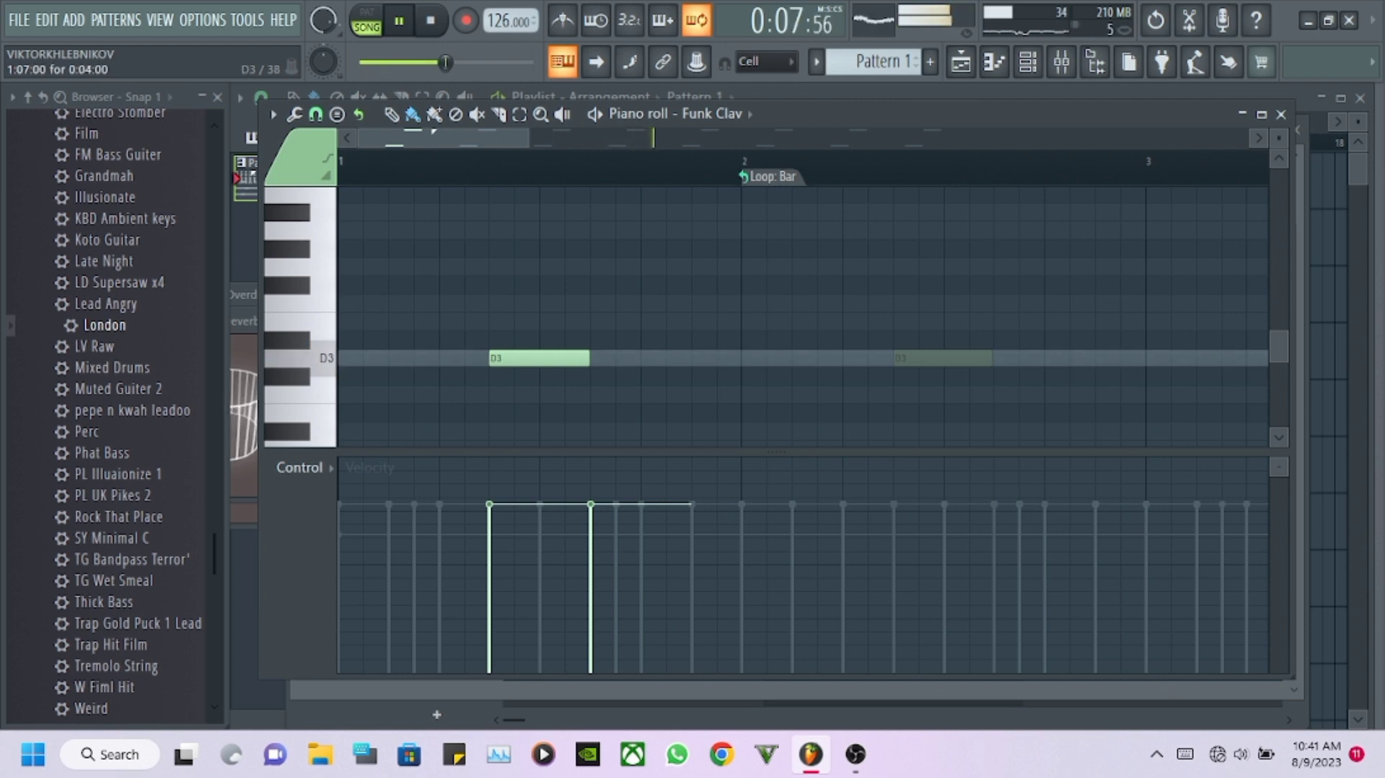
scroll(801, 317, up, 3)
scroll(800, 318, down, 2)
scroll(801, 318, up, 1)
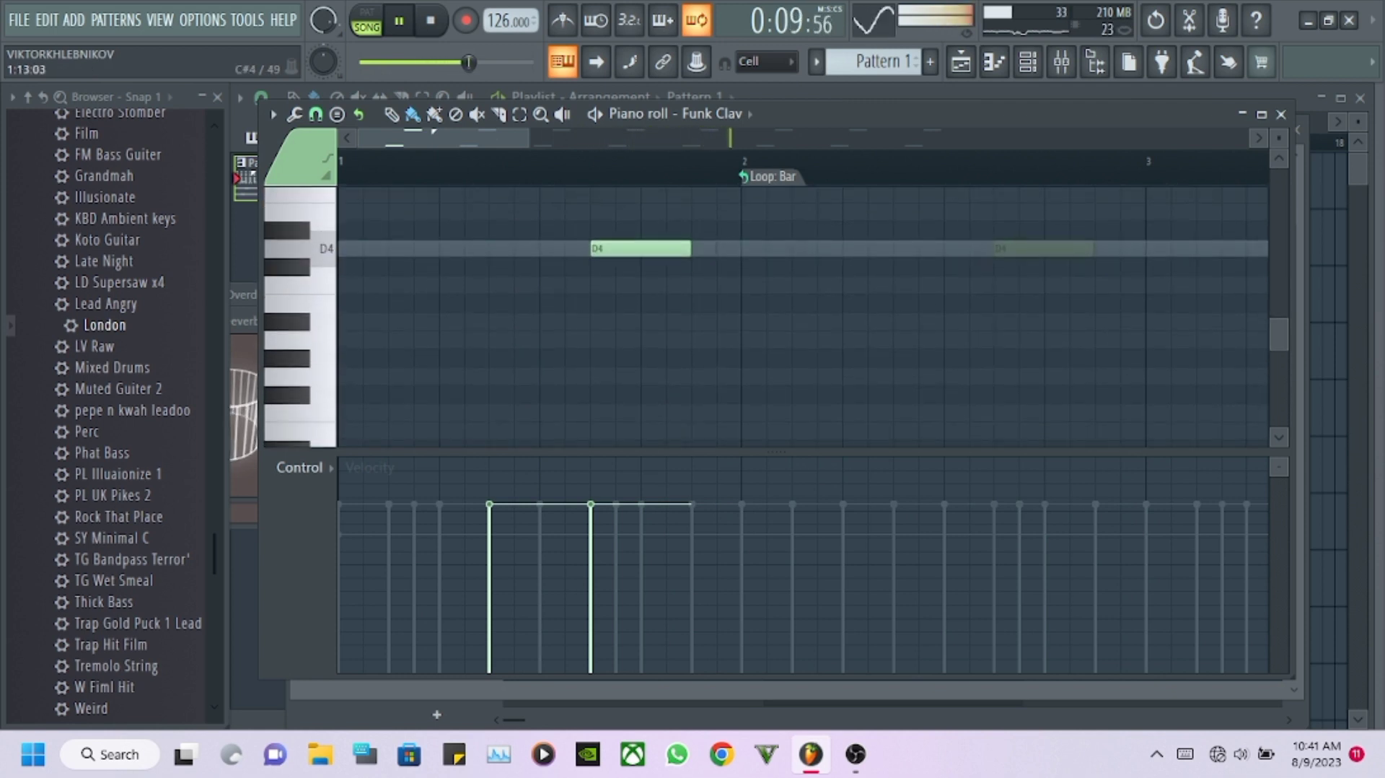
right_click(641, 249)
Turn off the Funk Clav loop and add a second four-step D3 note on step 11 of bar 1.
right_click(774, 179)
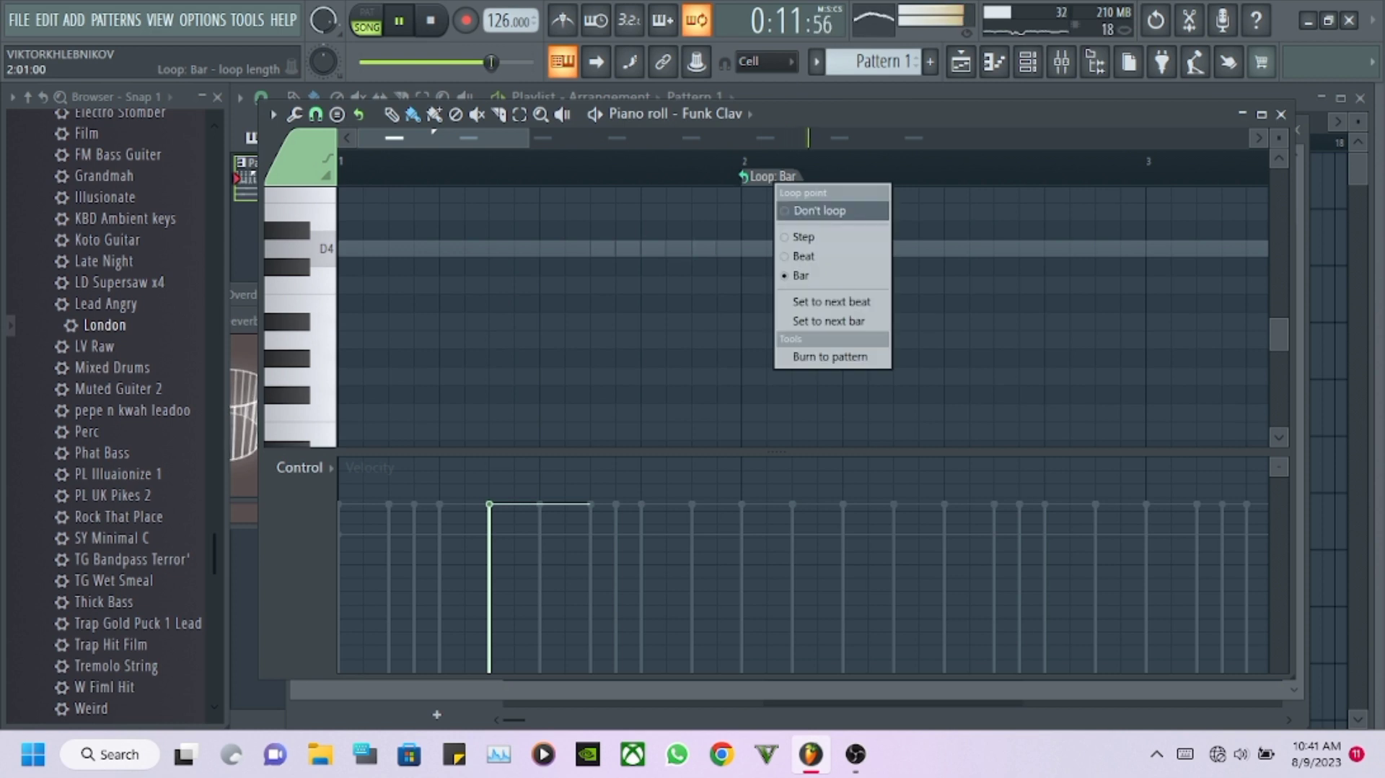
click(815, 210)
scroll(851, 173, down, 2)
scroll(801, 318, down, 3)
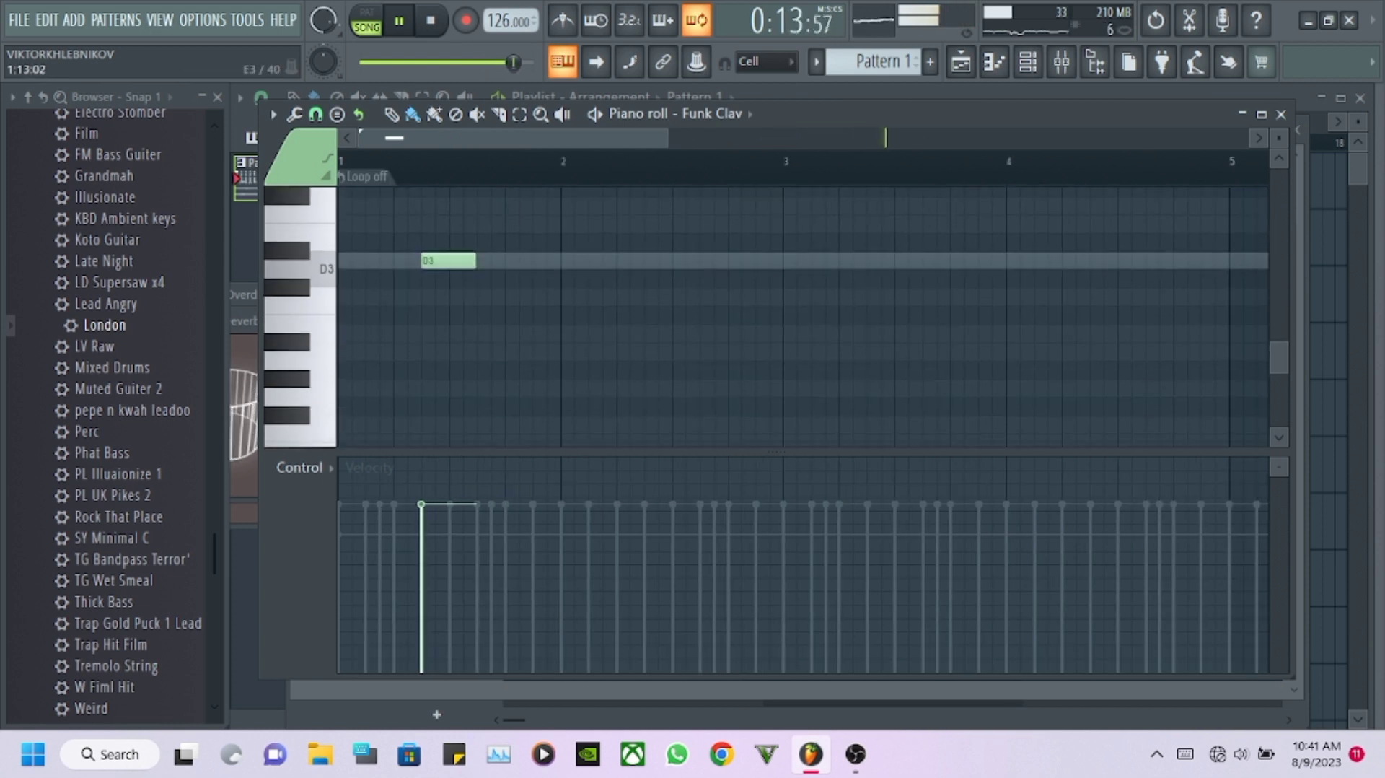
scroll(800, 318, up, 2)
click(518, 248)
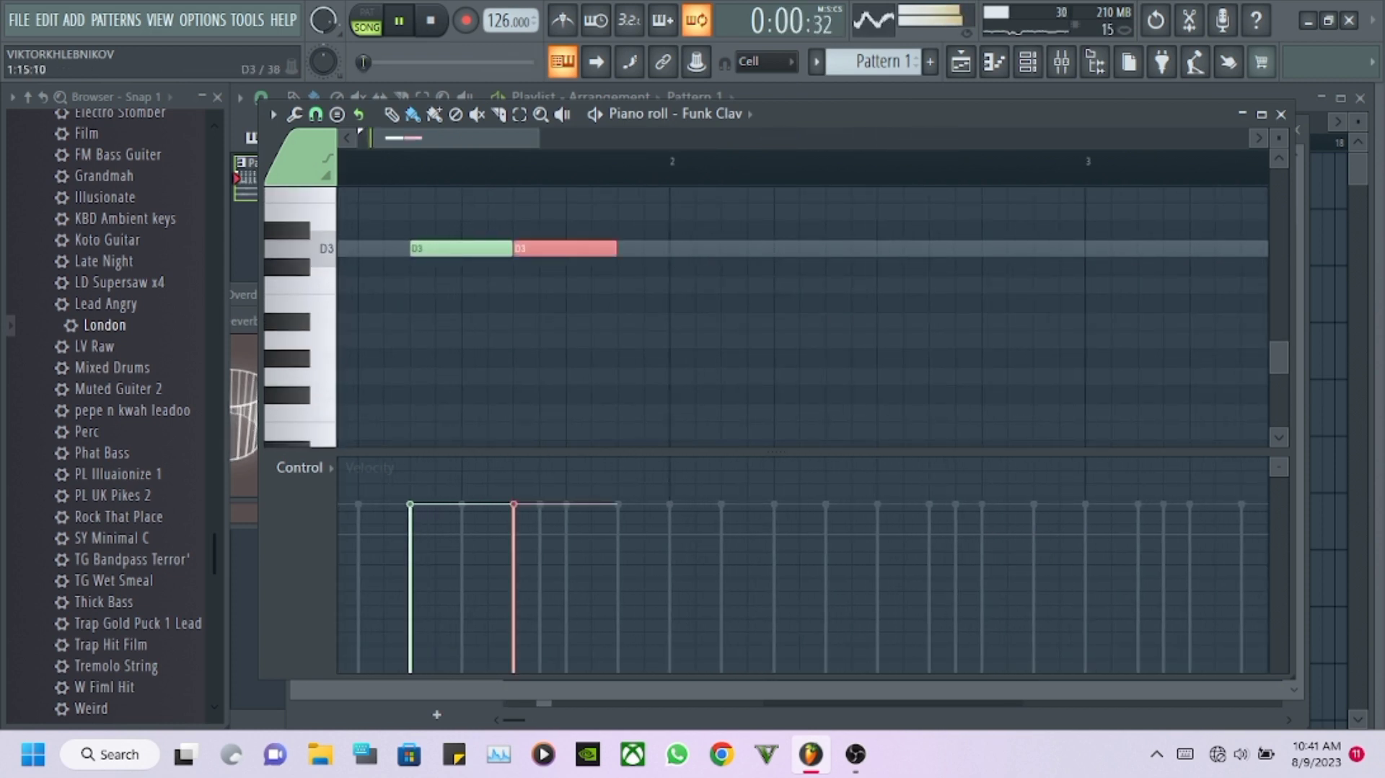
Shorten the step 11 D3 note to one step and add a one-step D3 note on step 13 of bar 1.
drag(613, 248, 536, 248)
click(570, 248)
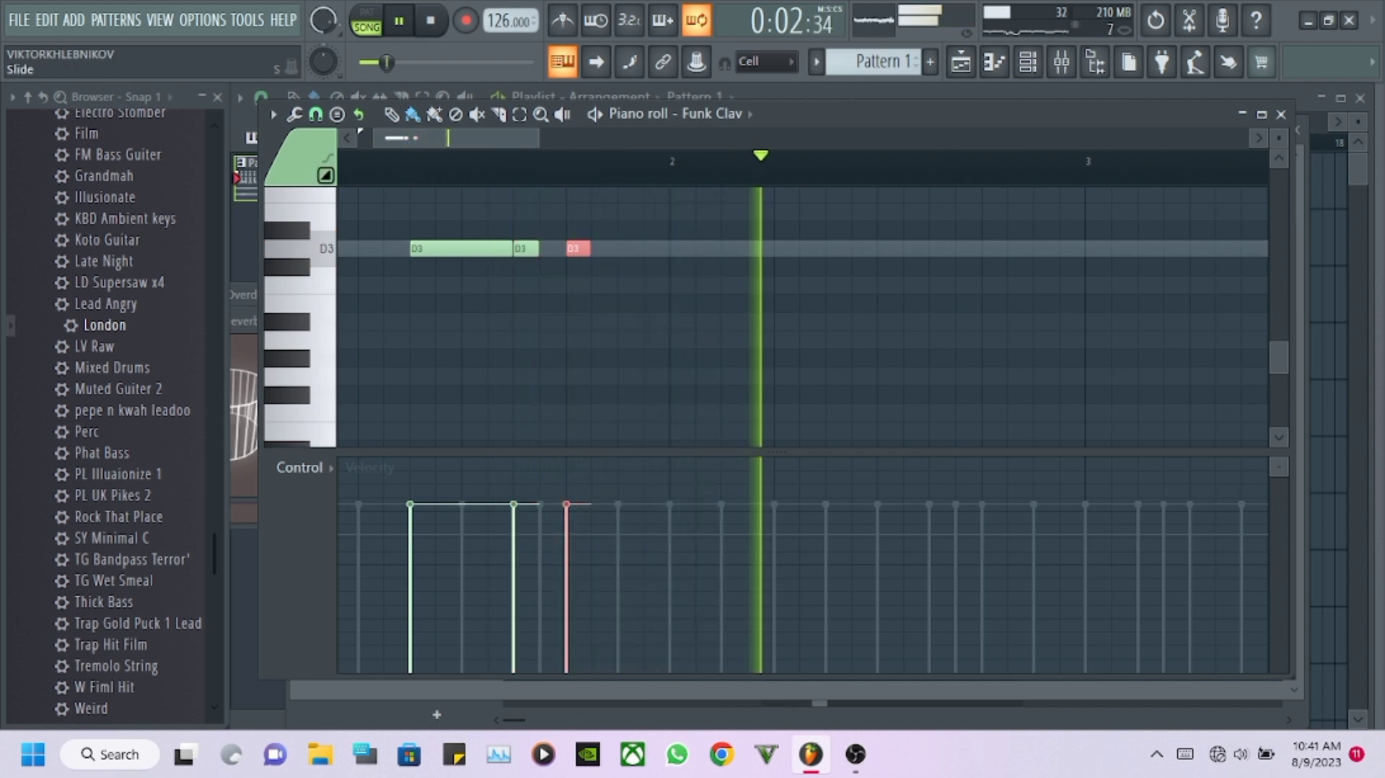
Try repeating all the bar 1 Funk Clav notes across bars 2 to 7.
scroll(455, 160, down, 2)
scroll(482, 137, down, 1)
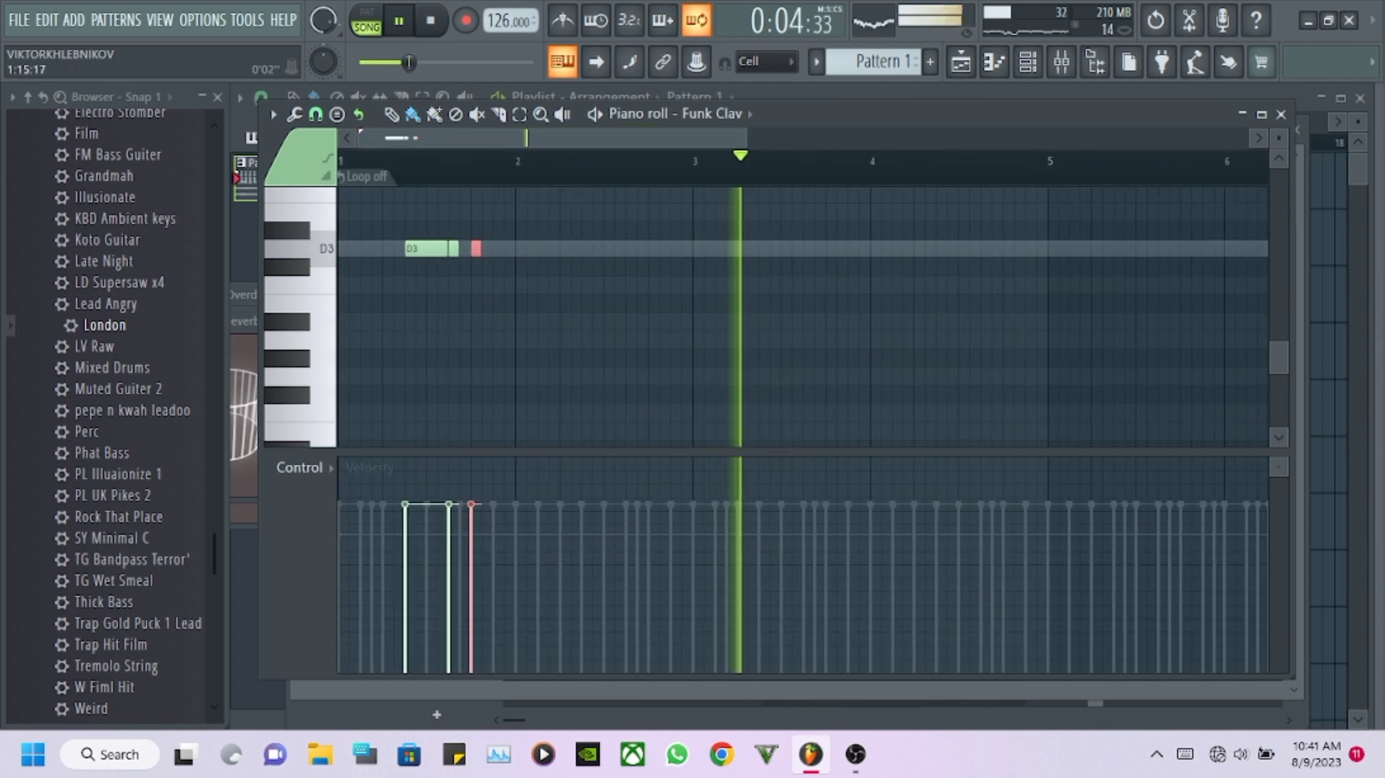
key(ctrl+a)
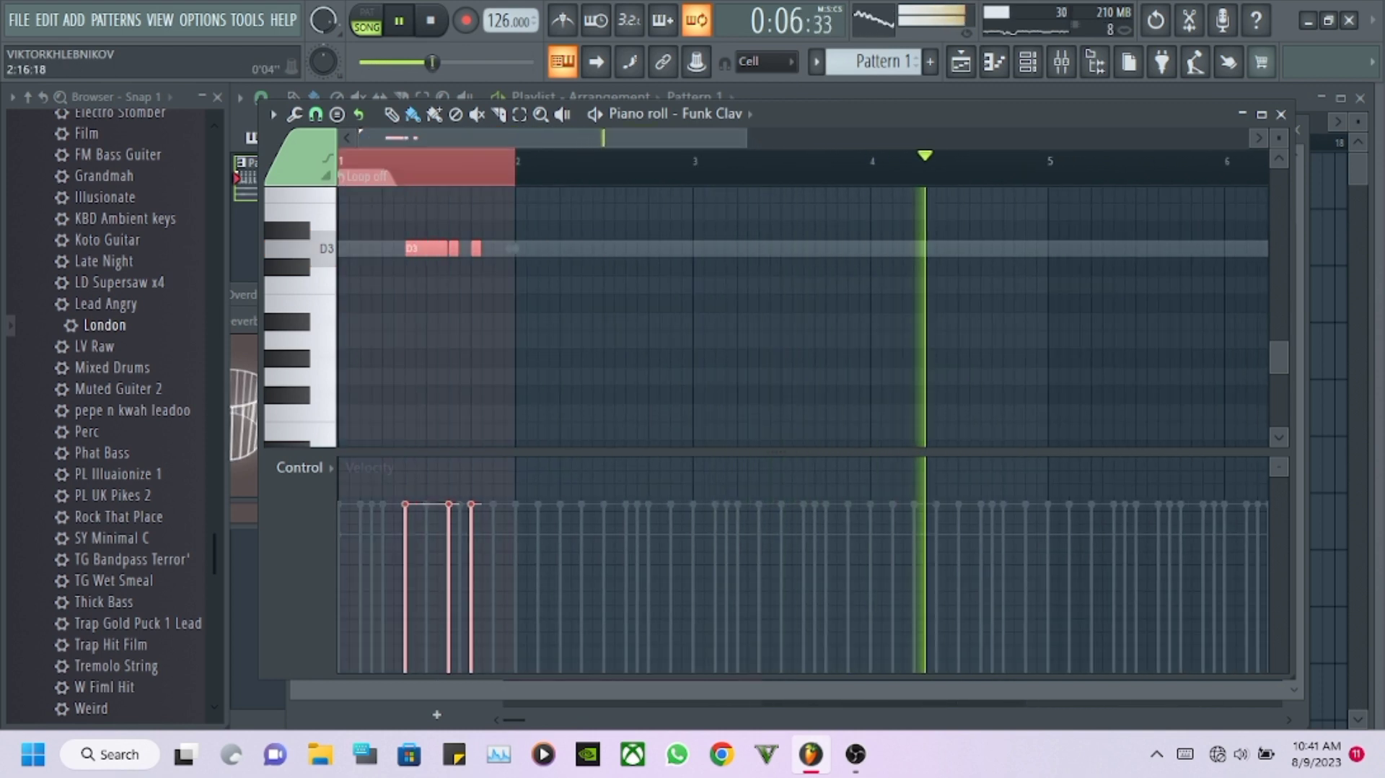
key(ctrl+b)
key(ctrl+b)
key(ctrl+b)
key(ctrl+b)
key(ctrl+b)
key(ctrl+b)
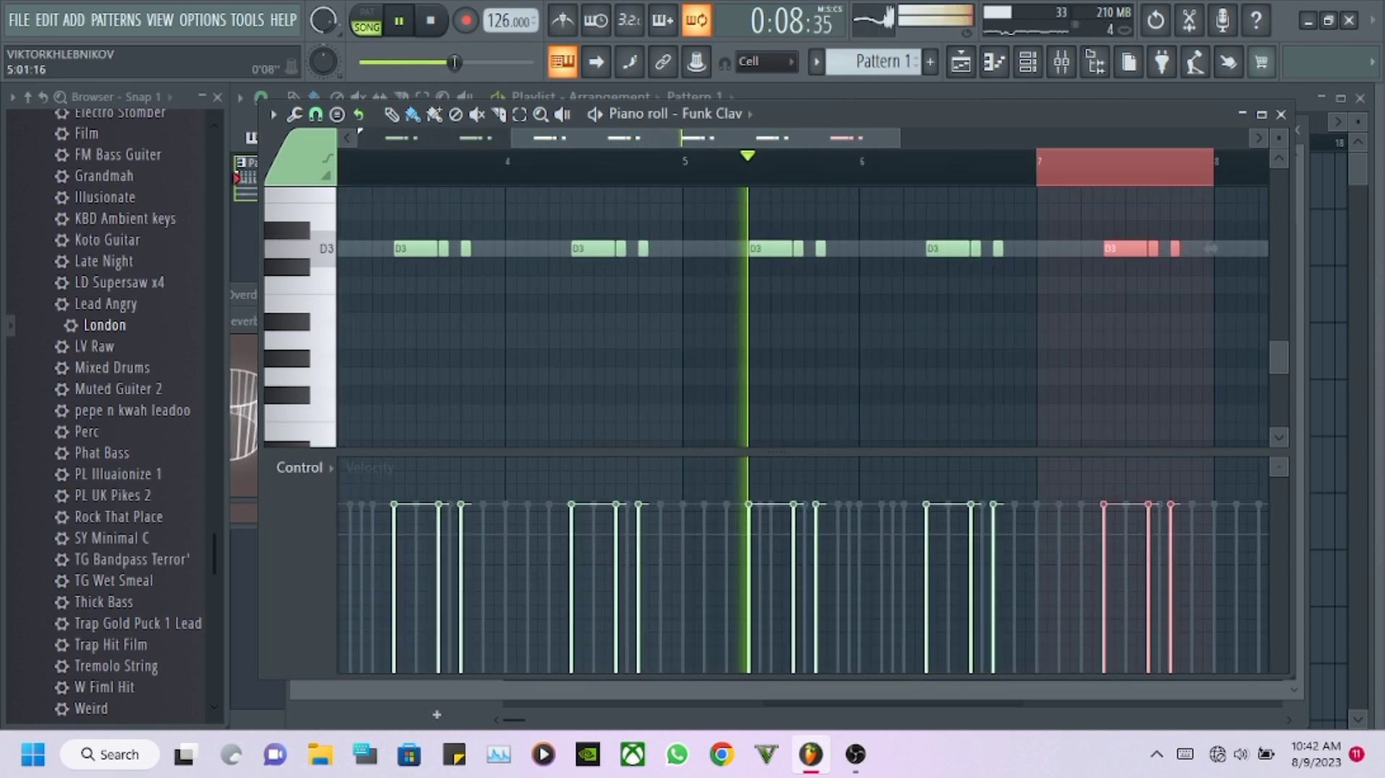
scroll(482, 137, down, 1)
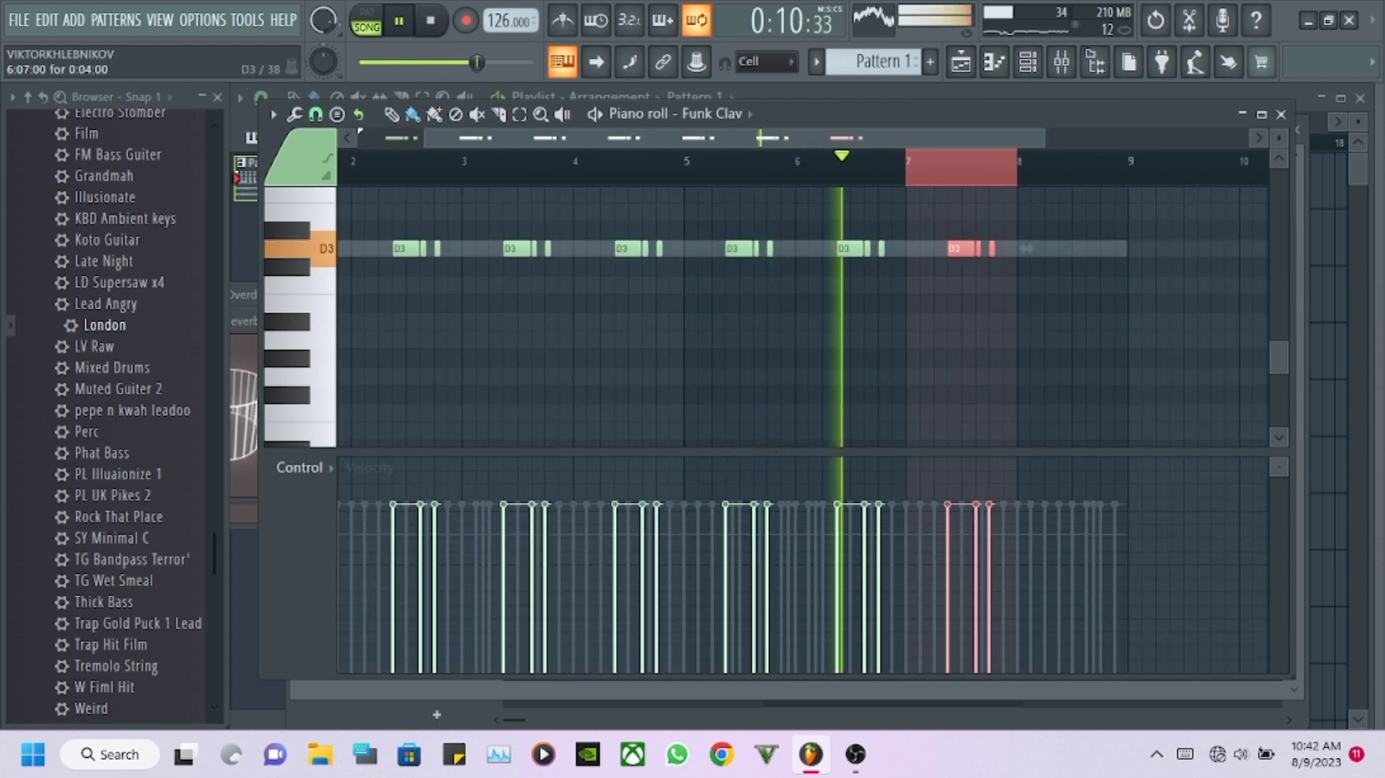
Remove the duplicated D3 notes from bars 2 to 7 and clear the timeline selection.
right_click(848, 248)
right_click(961, 248)
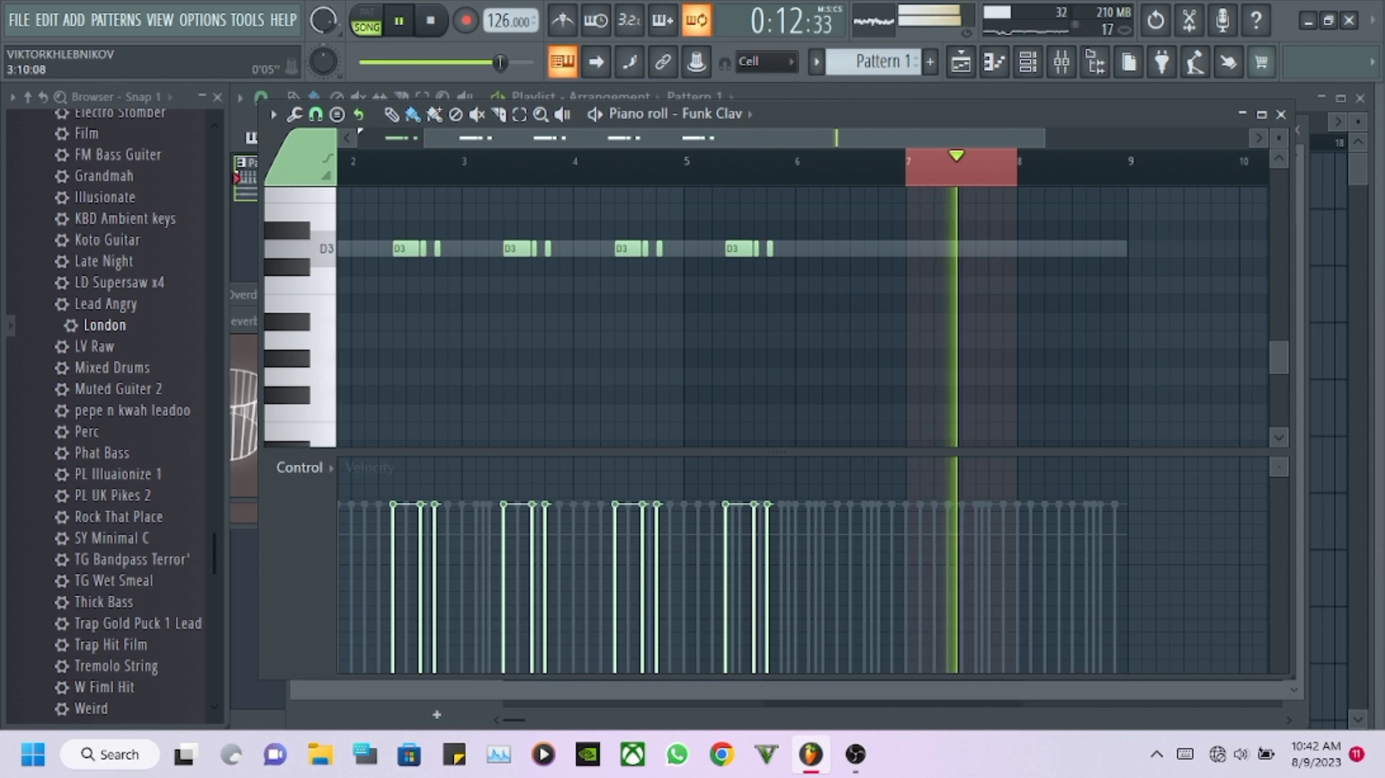
scroll(484, 137, down, 2)
right_click(476, 248)
key(ctrl+z)
key(ctrl+z)
key(ctrl+z)
key(ctrl+z)
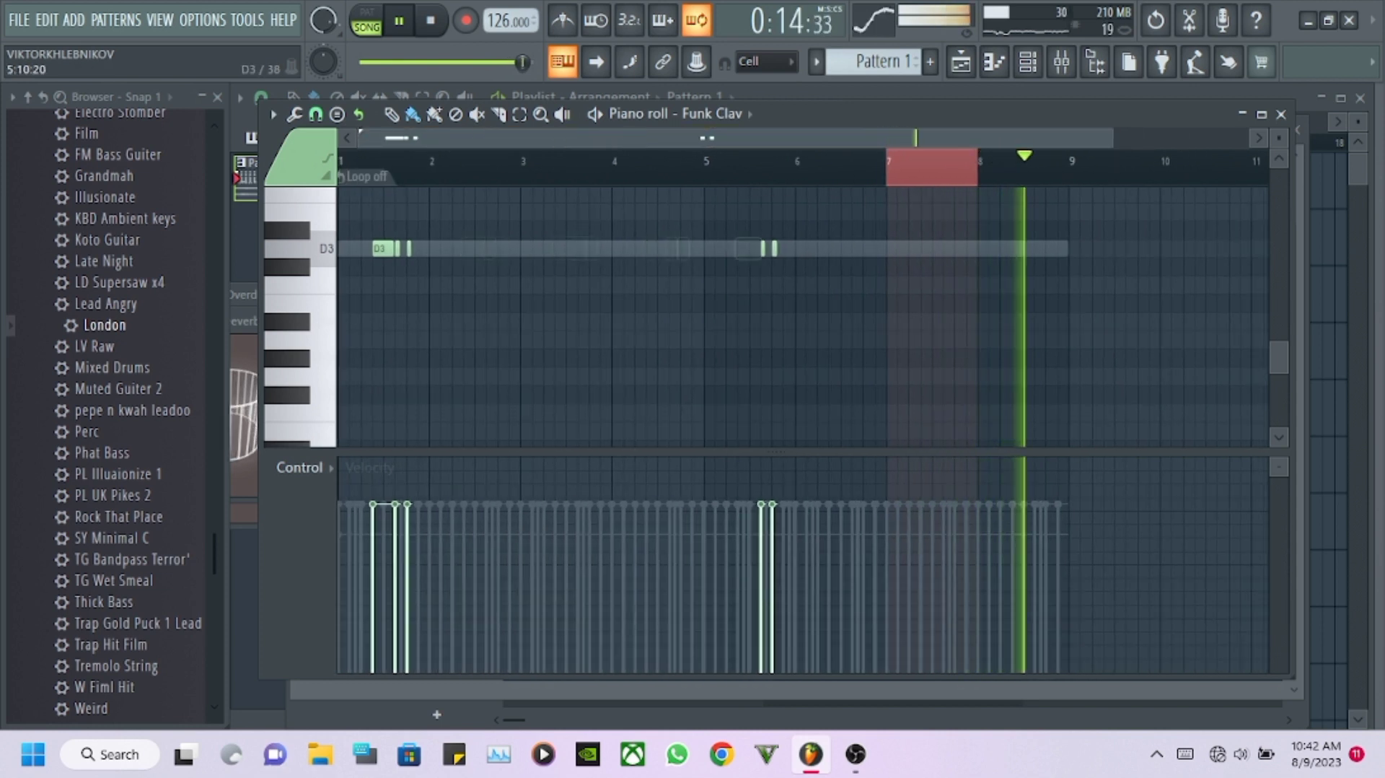
mouse_move(899, 164)
mouse_down()
mouse_move(877, 165)
mouse_move(889, 164)
mouse_up()
Draw a six-step note on step 15 of bar 1, raise it to D4, and add a D3 slide note on the same step.
scroll(891, 138, up, 4)
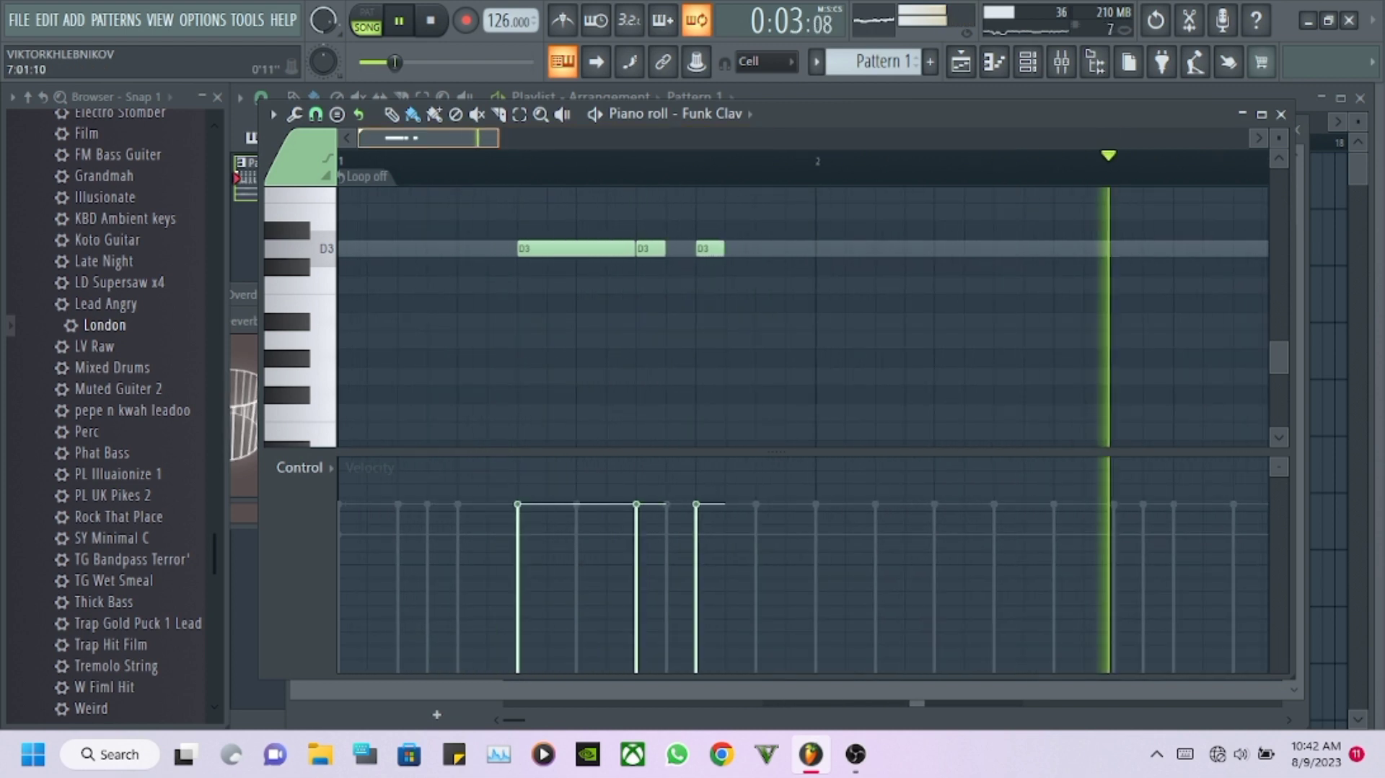
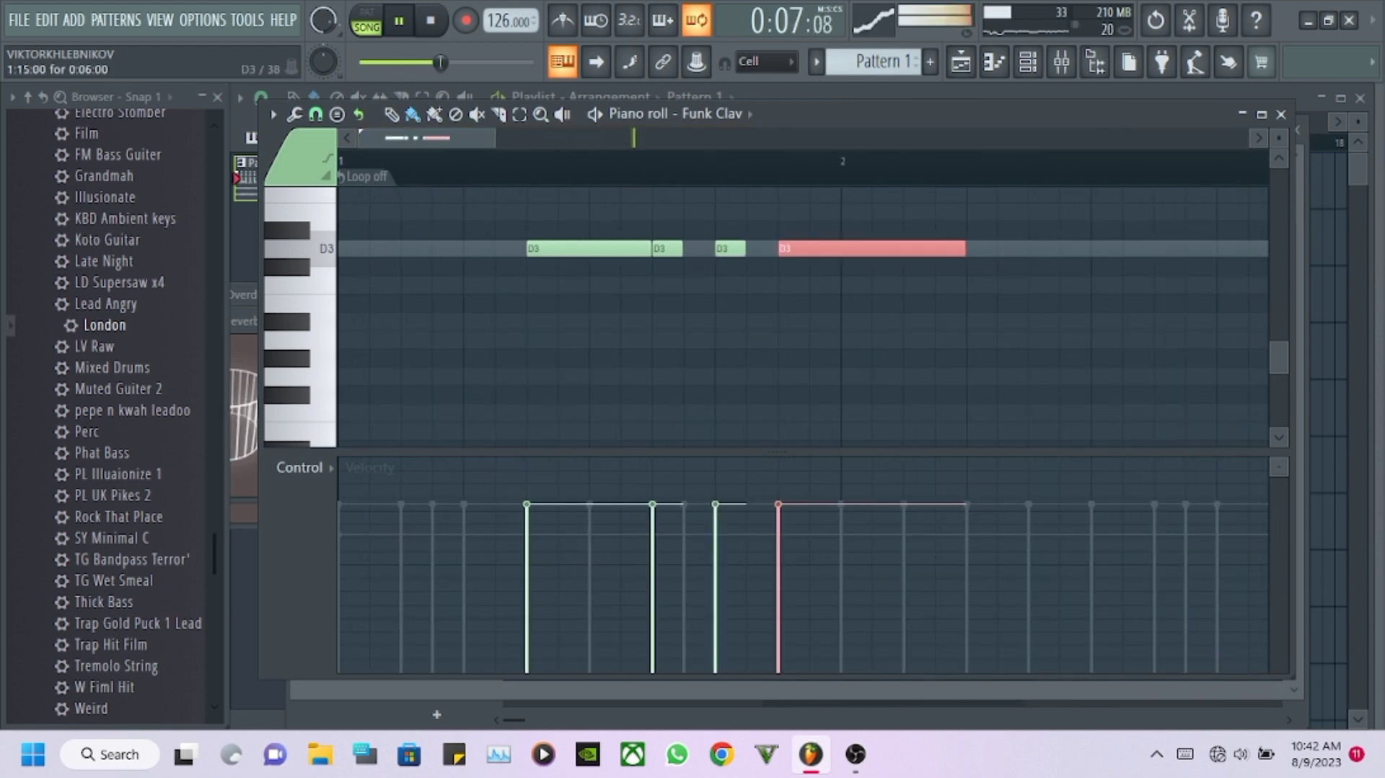
key(ctrl+Up)
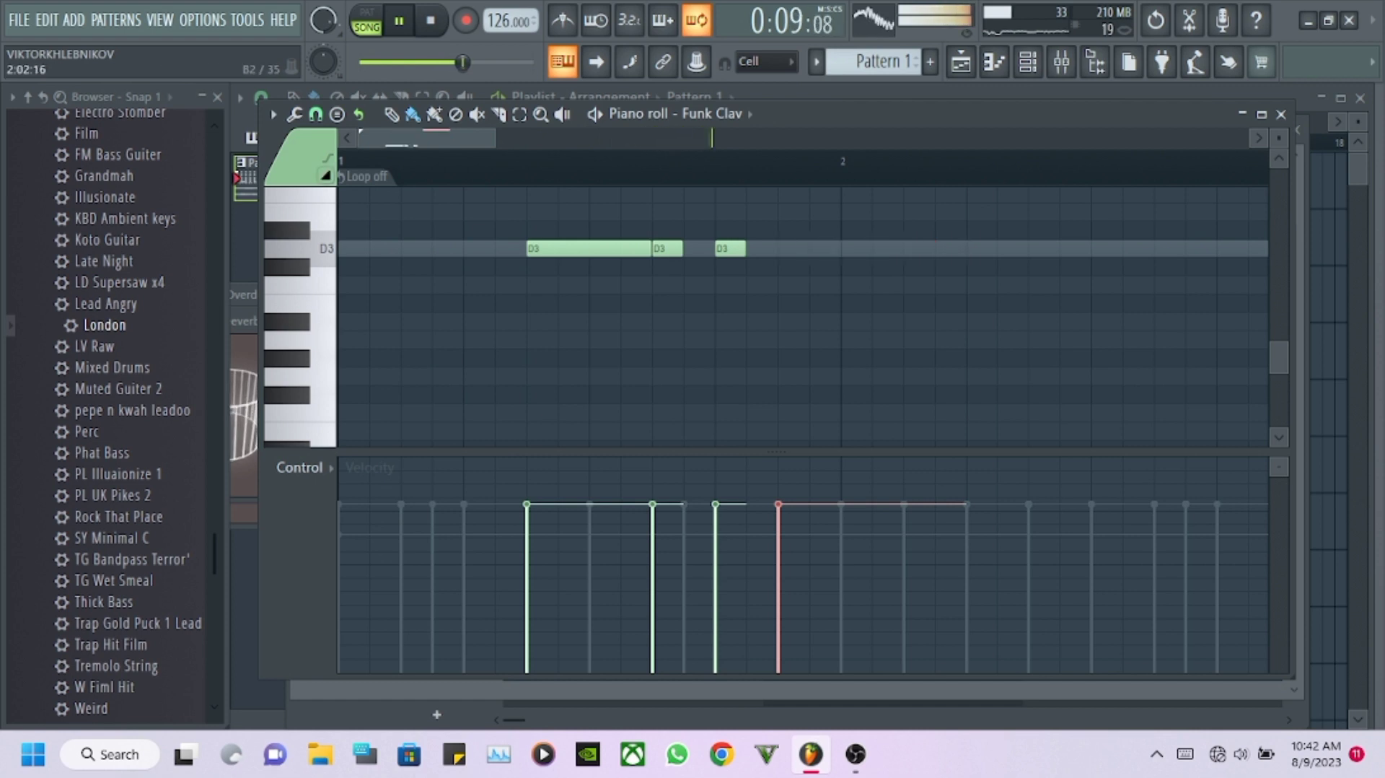
click(813, 249)
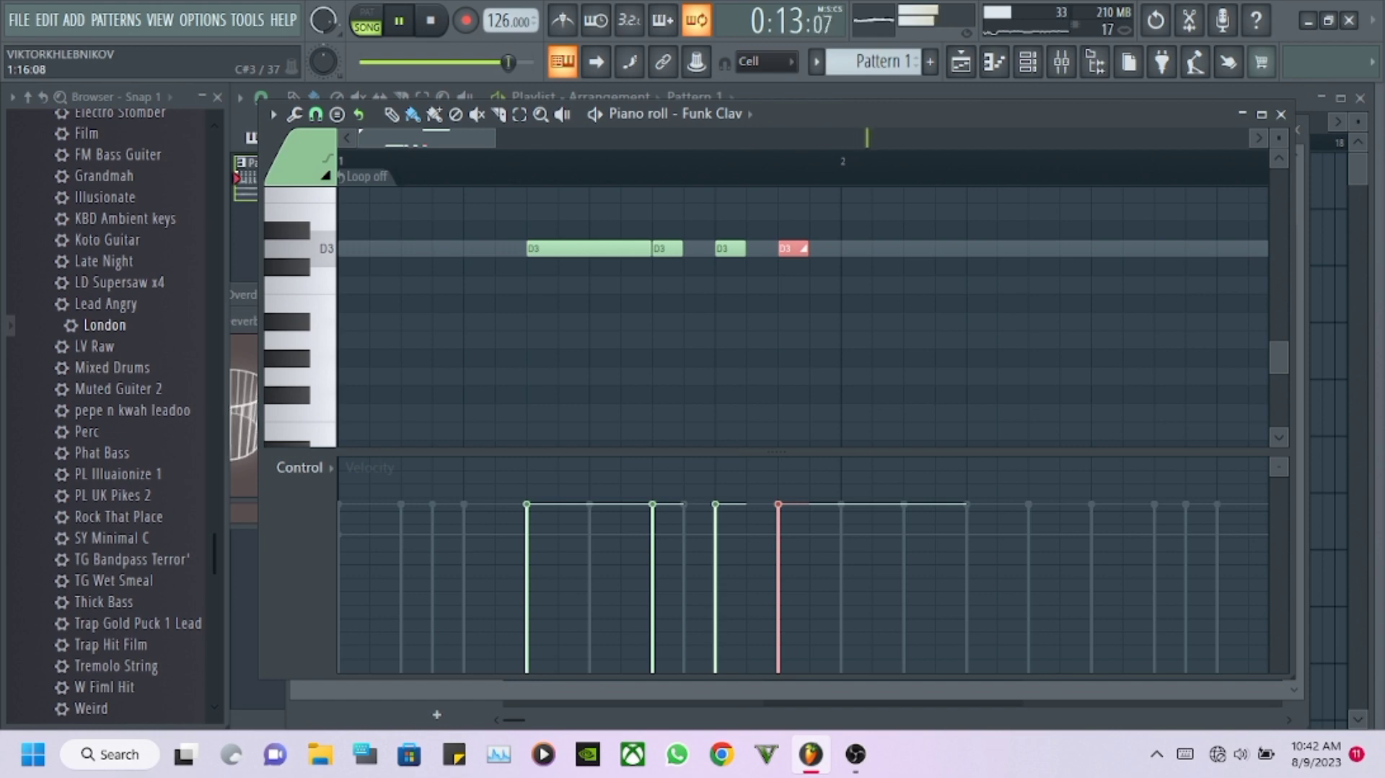
mouse_move(495, 138)
mouse_down()
mouse_move(1246, 137)
mouse_move(508, 138)
mouse_up()
scroll(801, 318, up, 4)
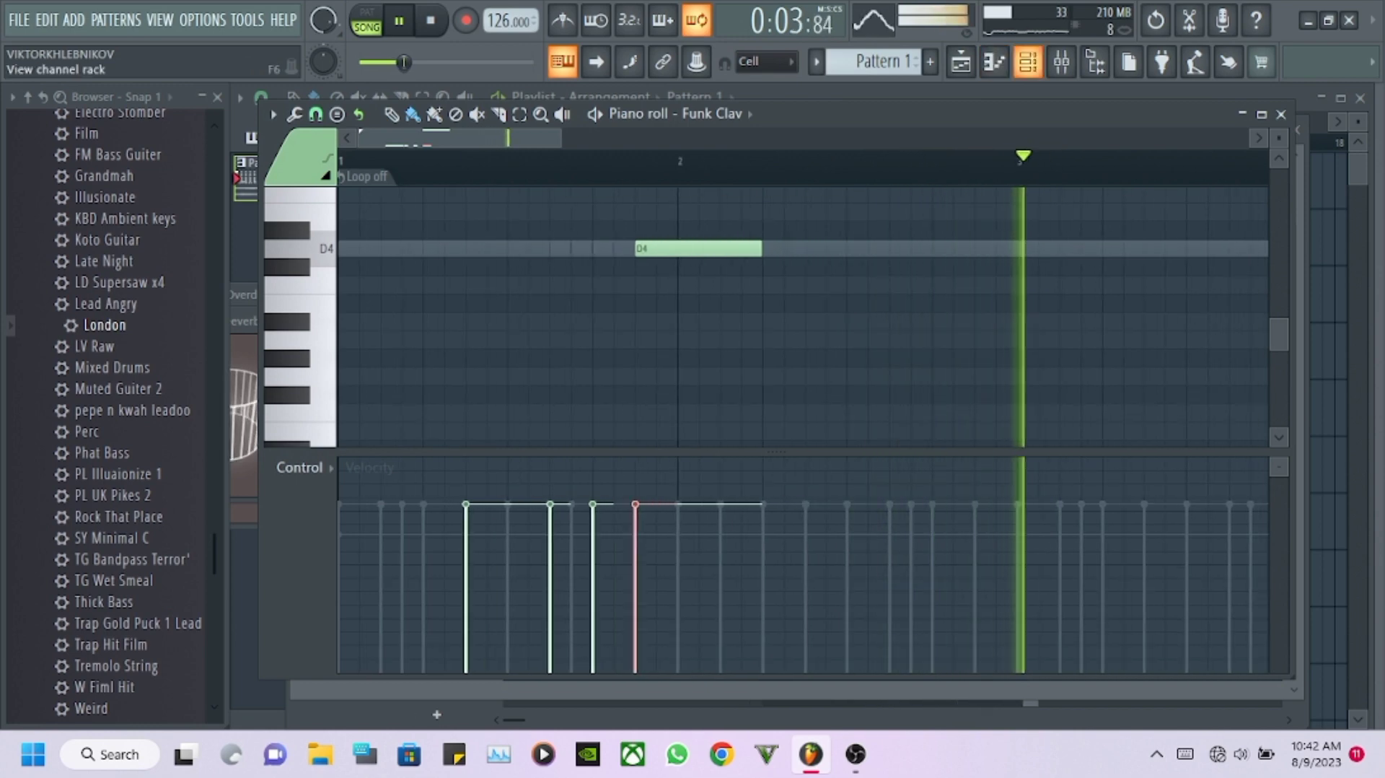
Clone the Clunk Bass channel and load the Fruity DX10 preset E.Bass into the copy.
click(1028, 62)
right_click(448, 664)
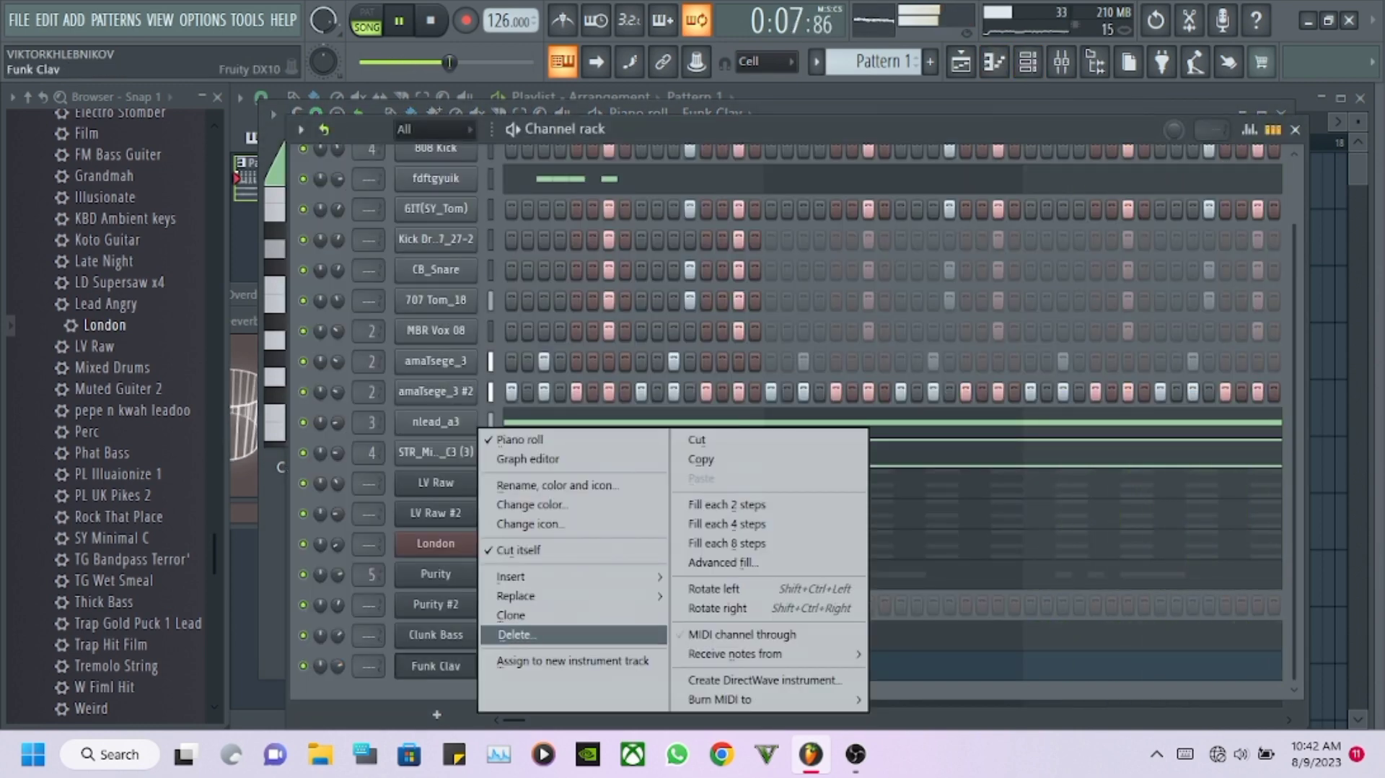
right_click(453, 635)
click(513, 616)
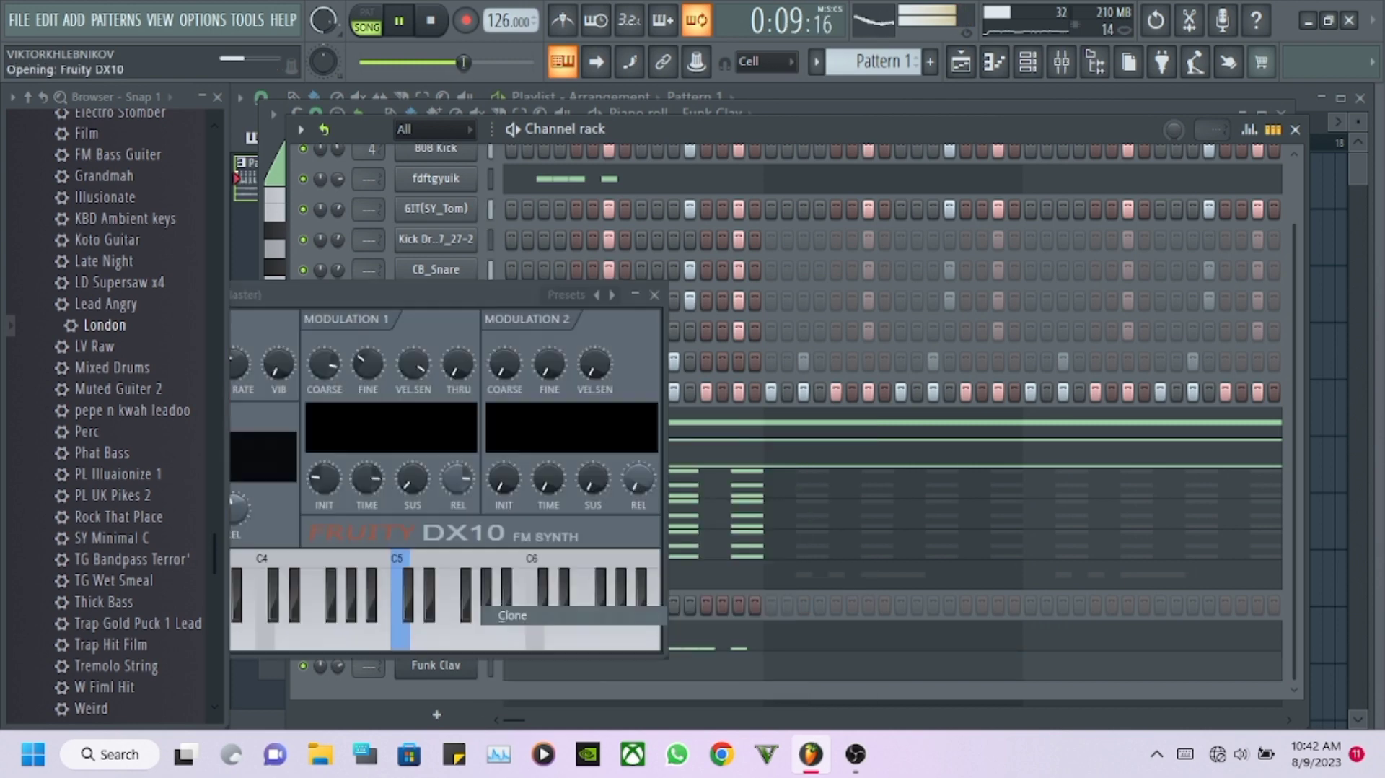
right_click(611, 294)
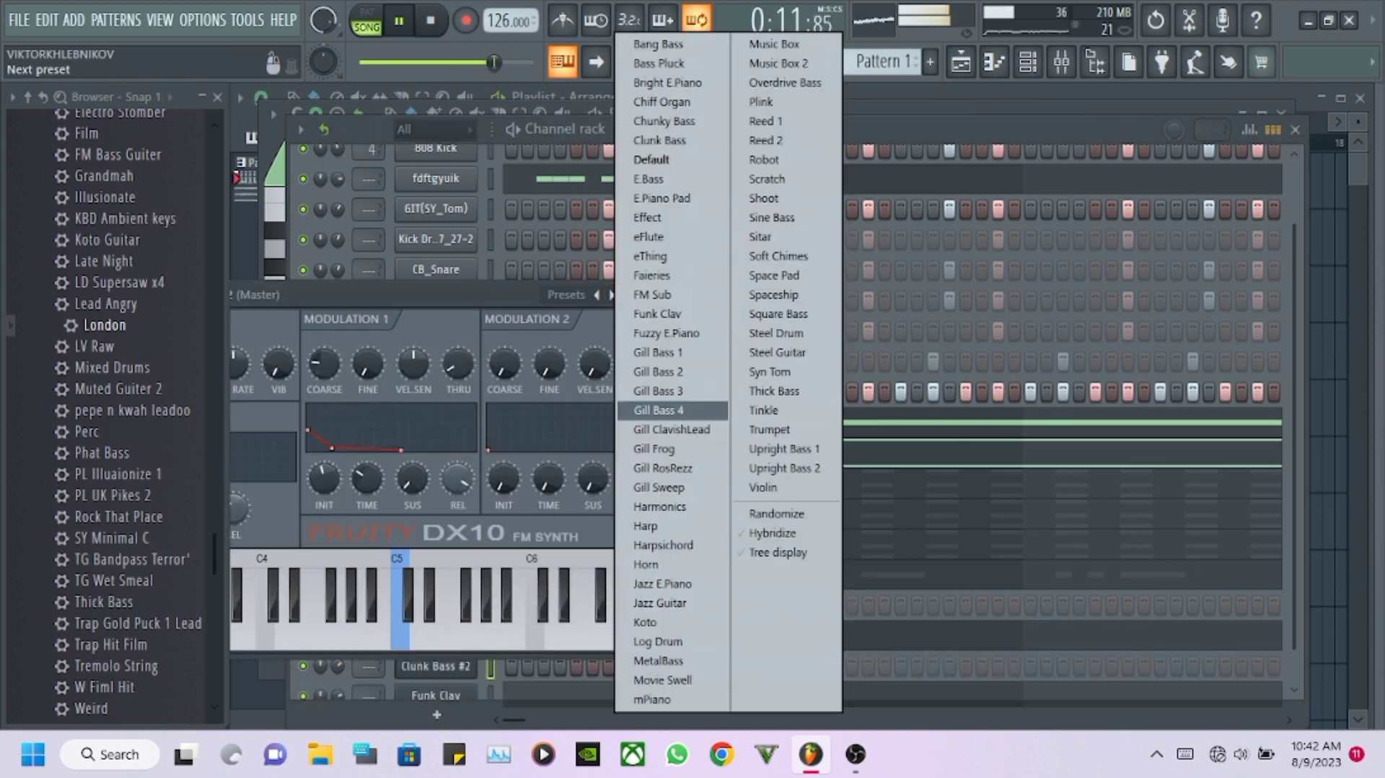
click(650, 178)
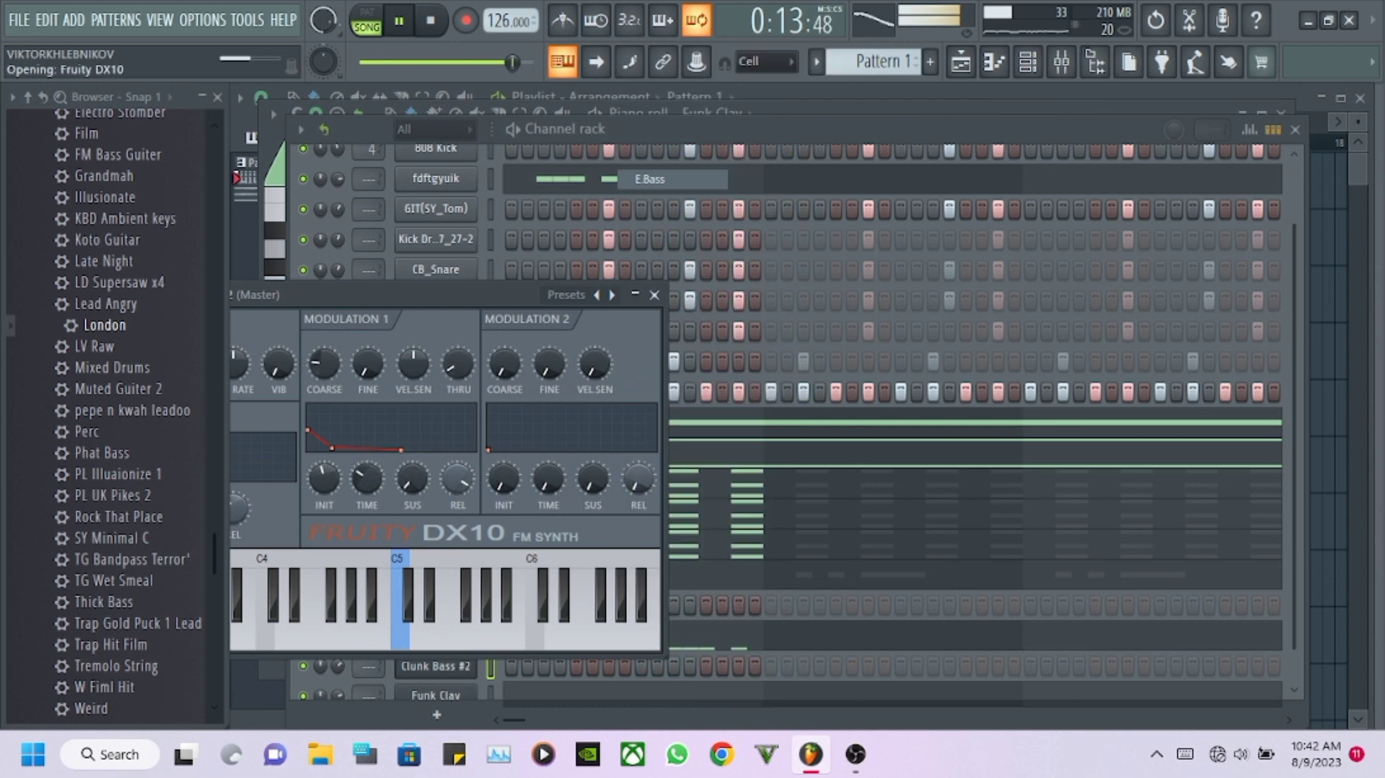
click(649, 294)
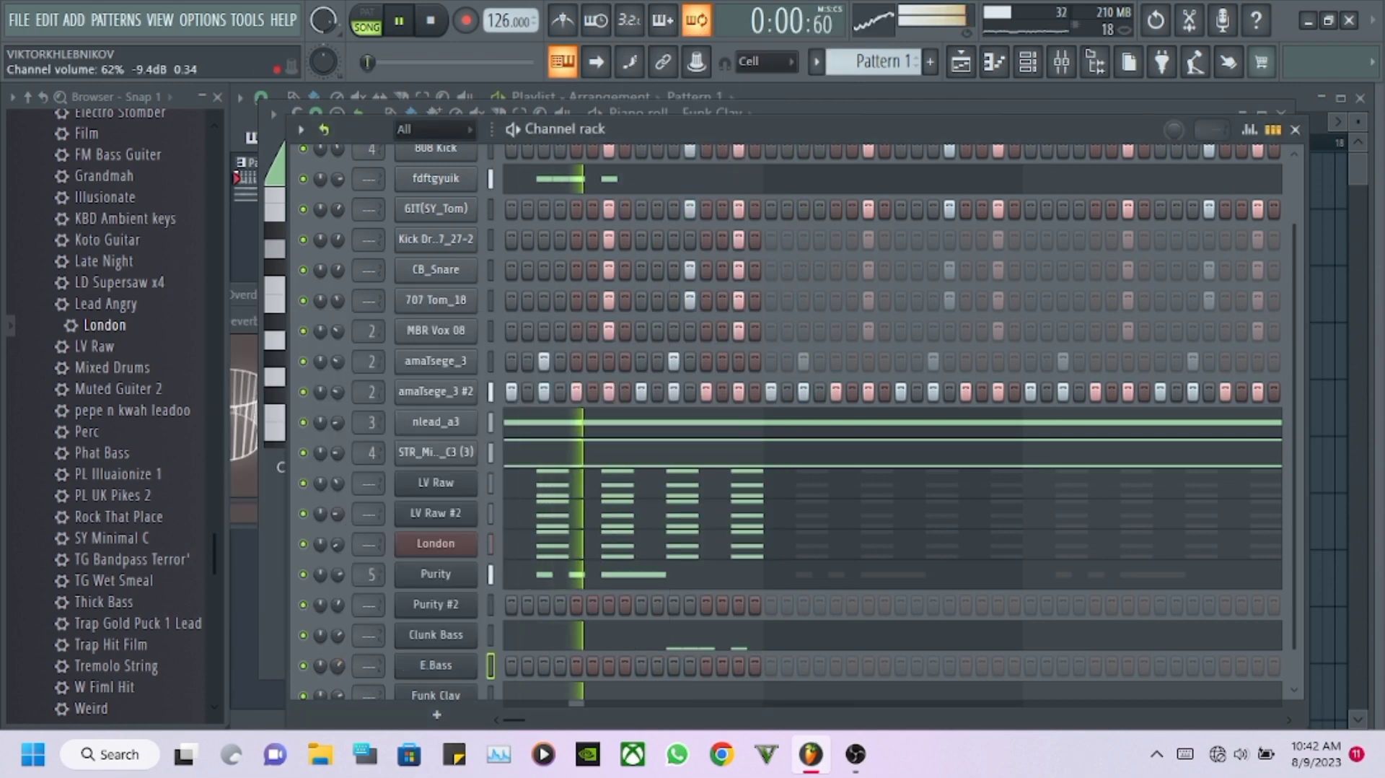
Draw a four-step D4 note on step 3 of bar 4 in the E.Bass piano roll.
right_click(436, 665)
click(521, 440)
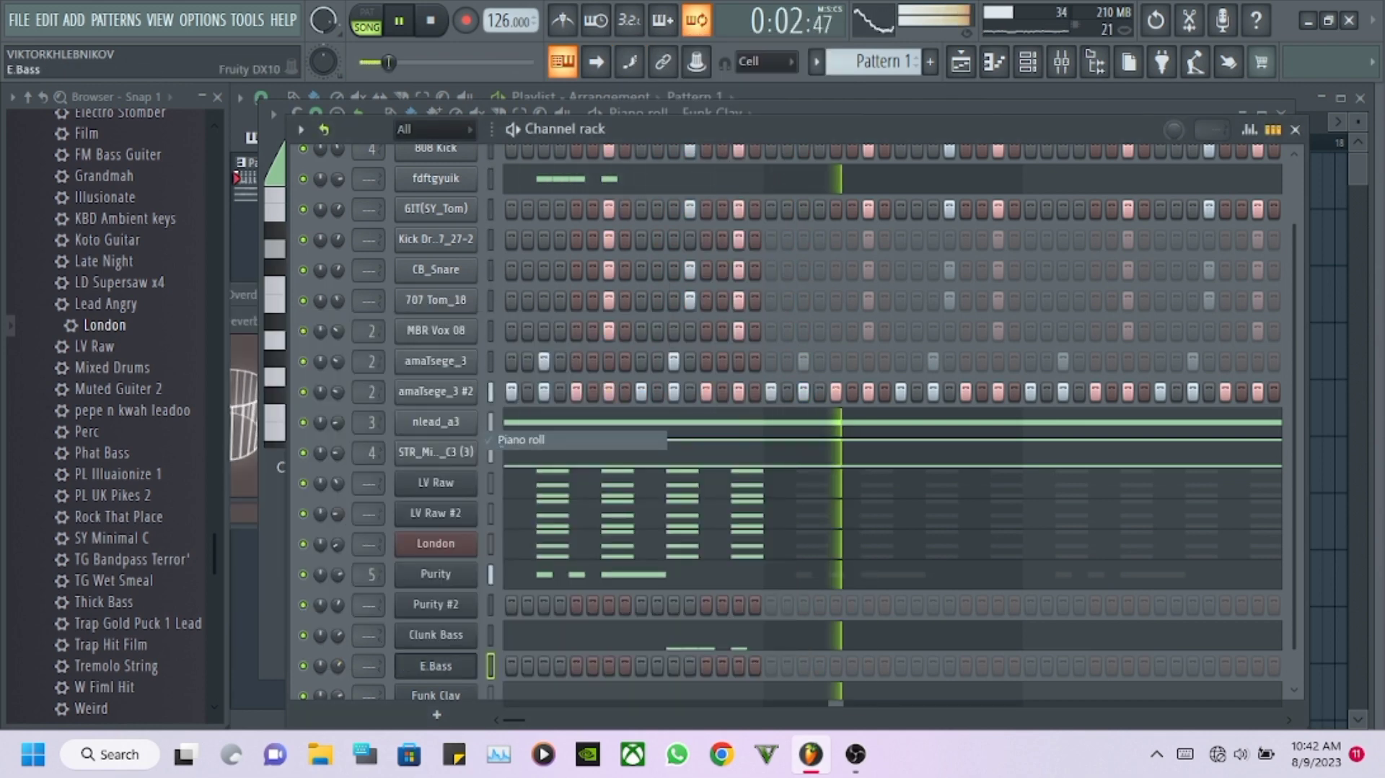
right_click(715, 178)
click(762, 208)
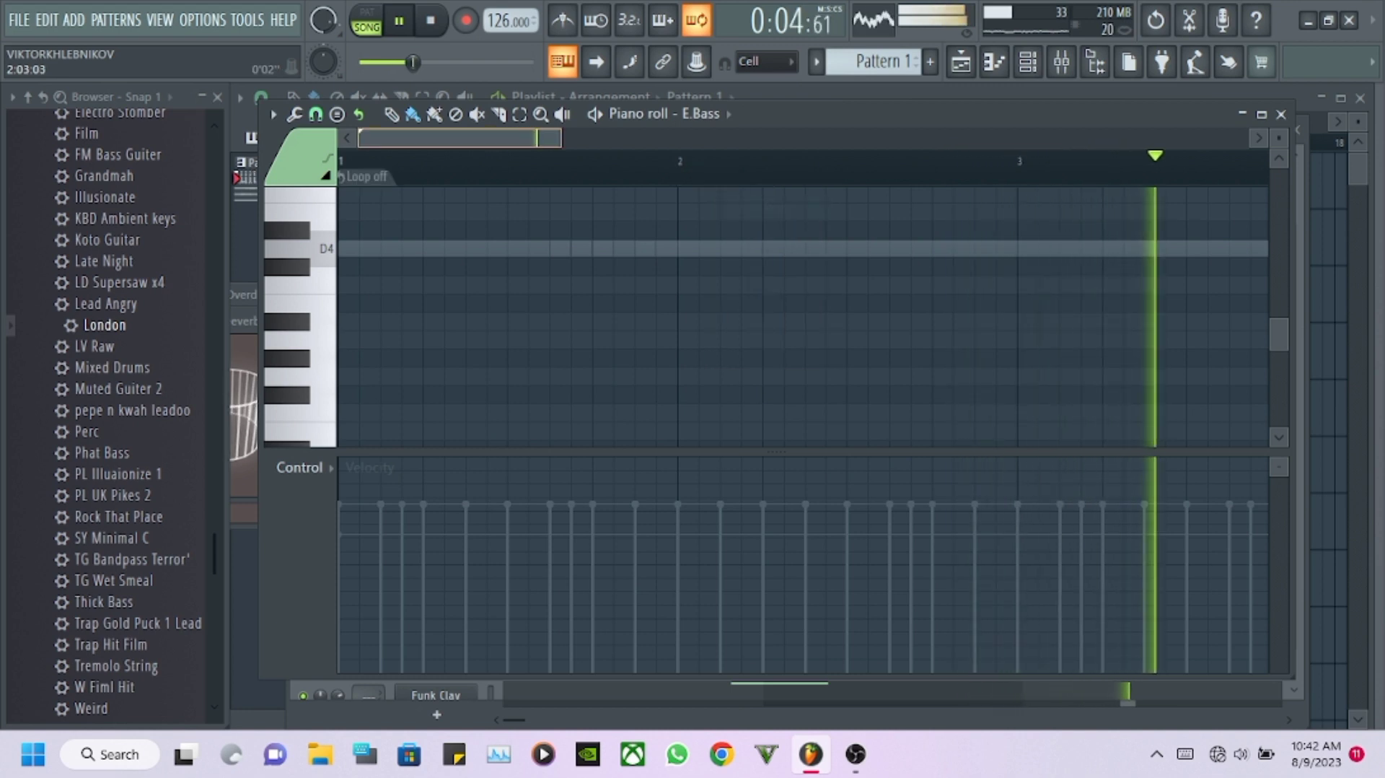
drag(459, 138, 557, 141)
key(x)
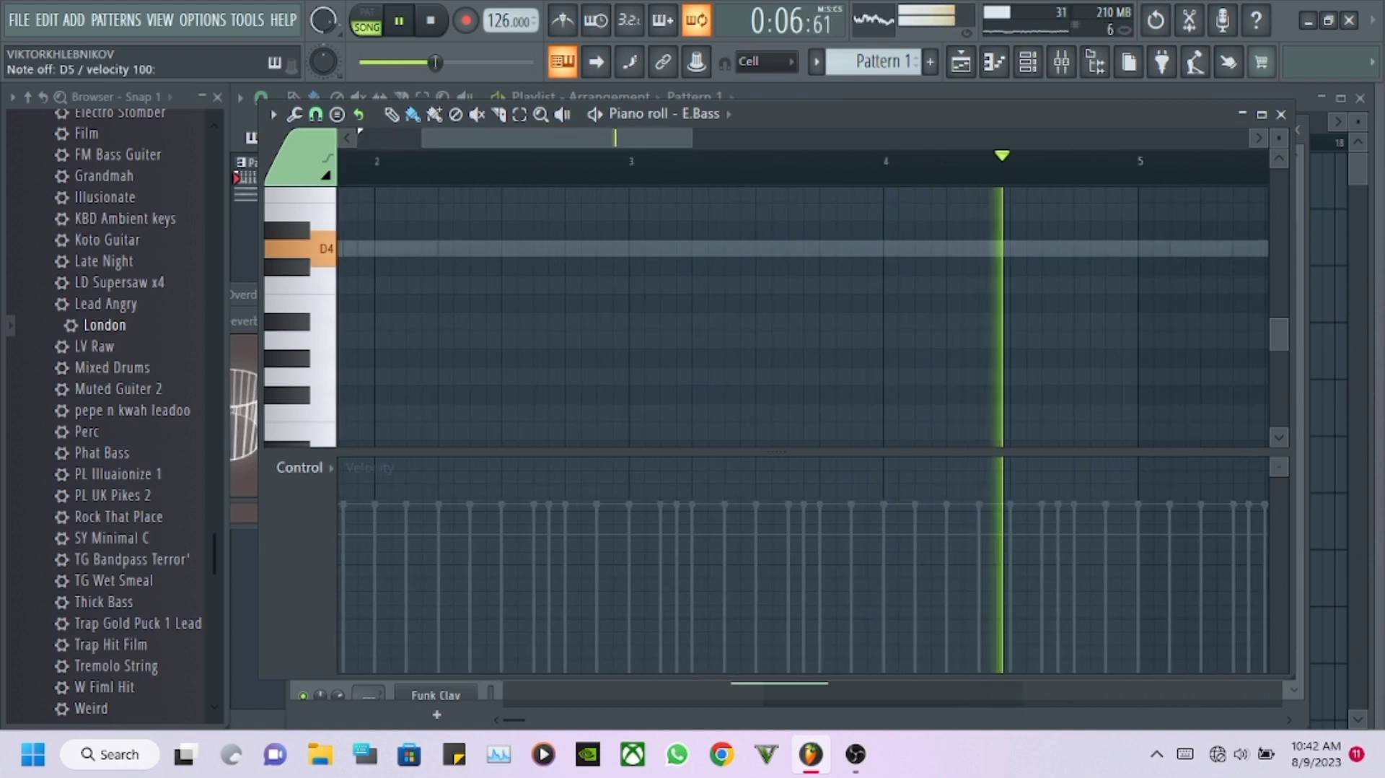
scroll(719, 267, up, 4)
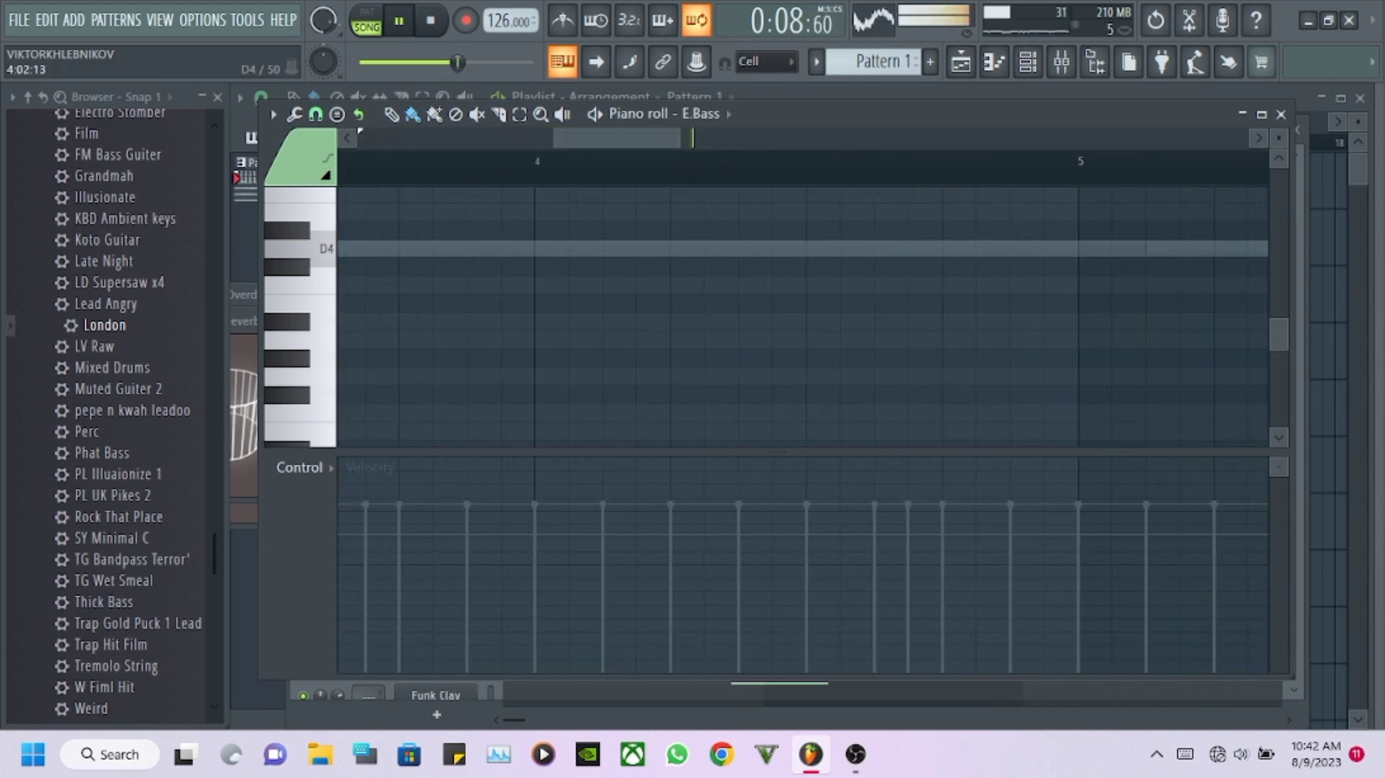
click(618, 248)
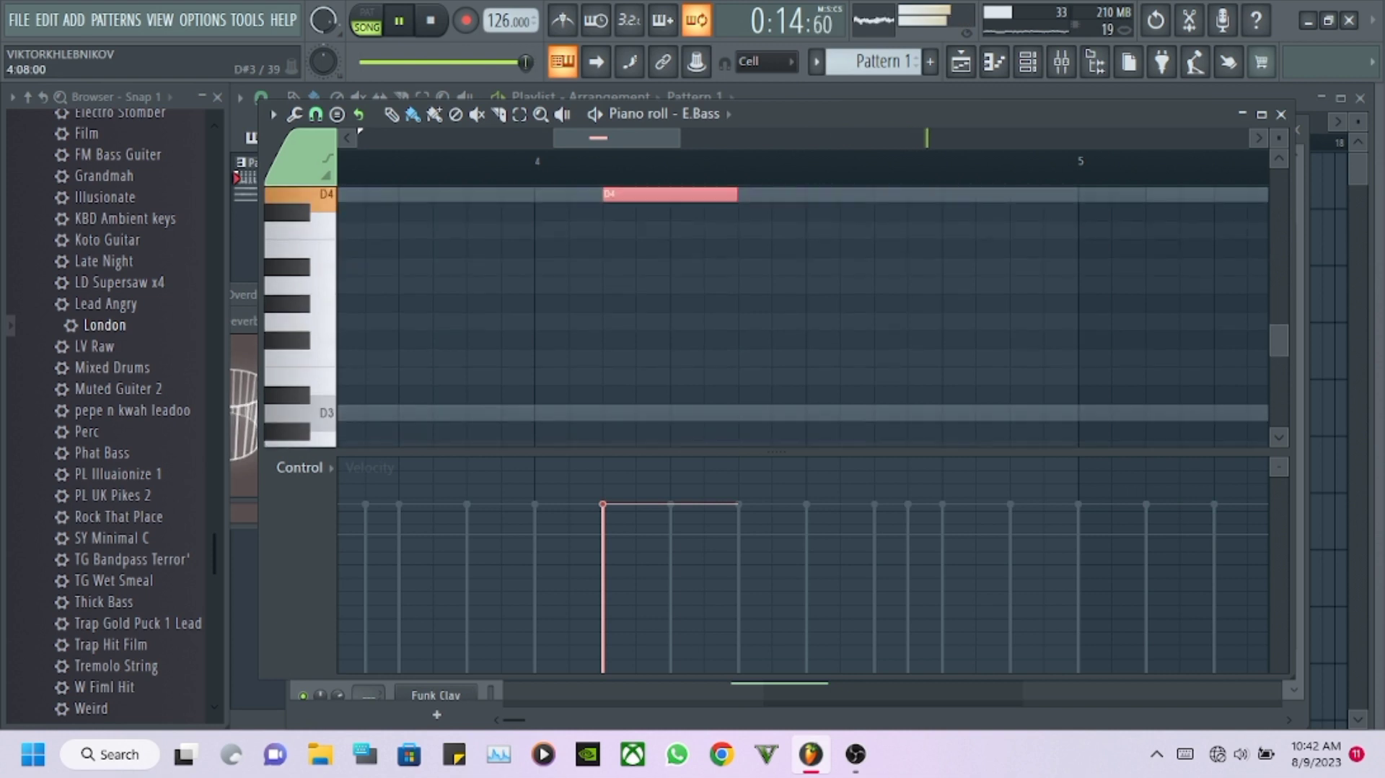
Duplicate the D4 note onto step 7, raise the first note to D5, and lengthen the second to eight steps.
key(ctrl+b)
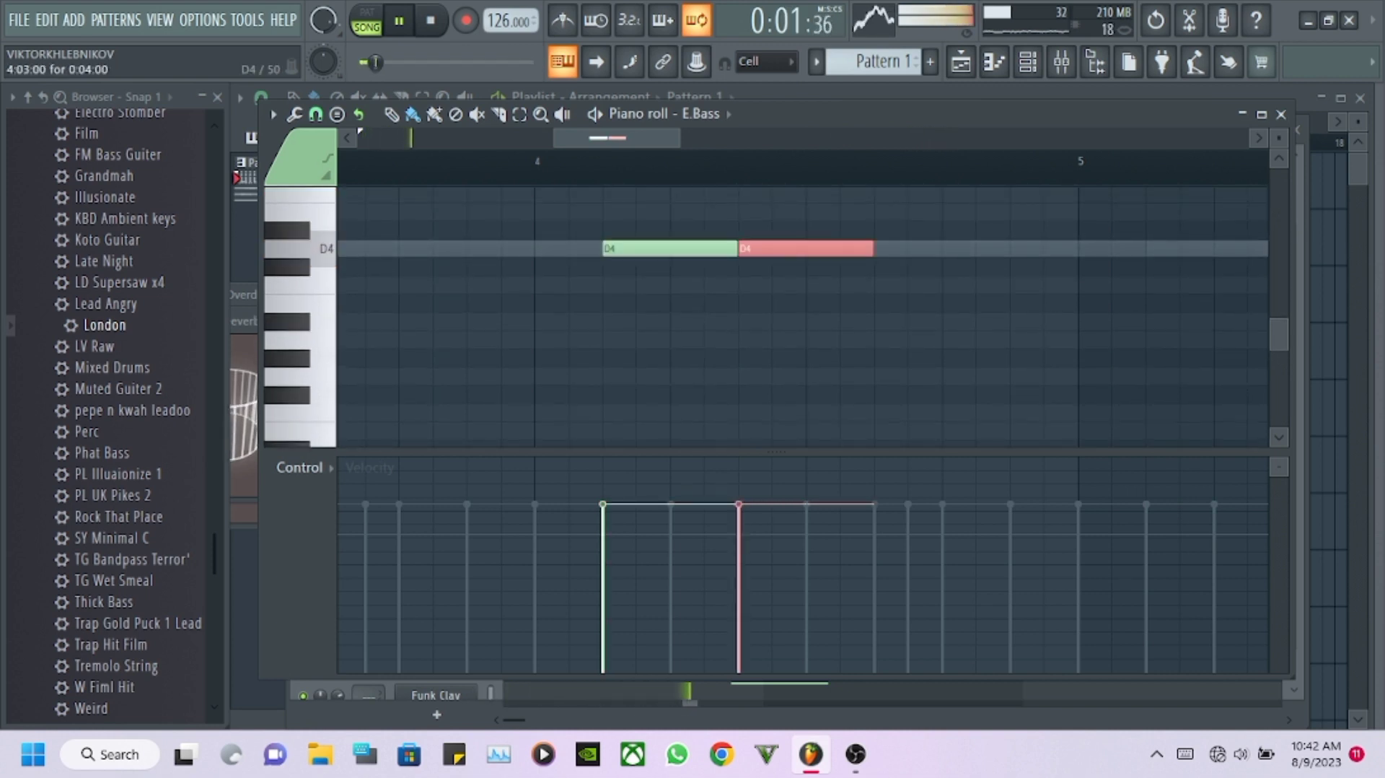
ctrl+click(671, 248)
key(ctrl+Up)
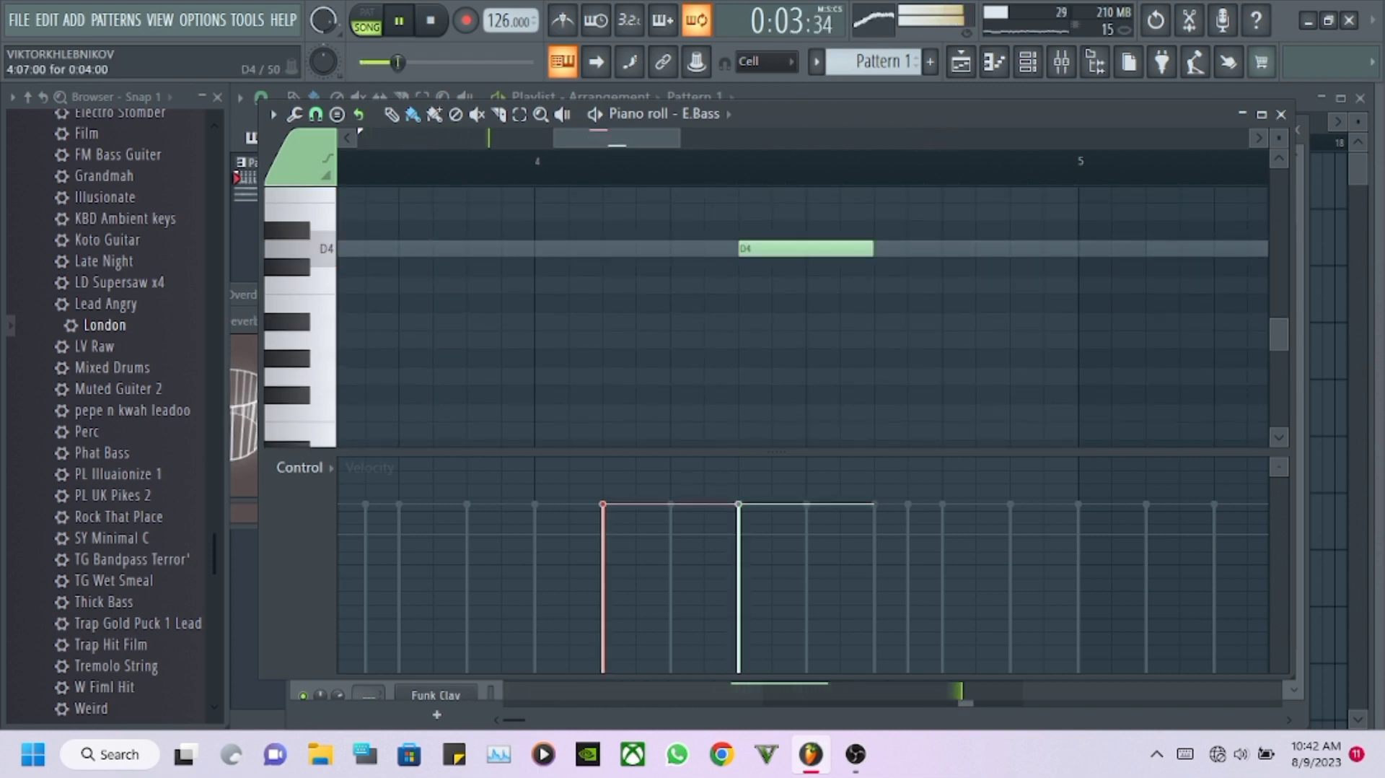
drag(960, 264, 1001, 264)
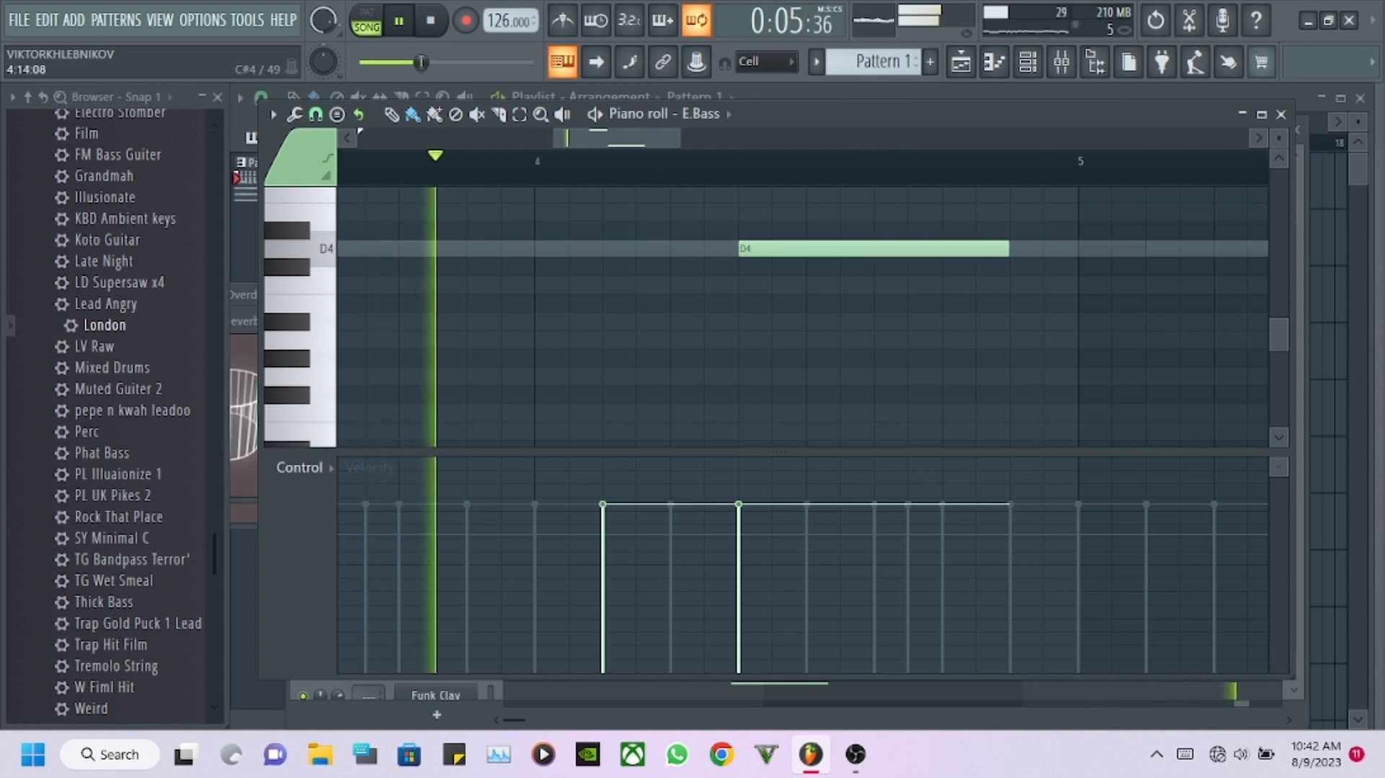
scroll(970, 264, up, 3)
scroll(957, 163, down, 3)
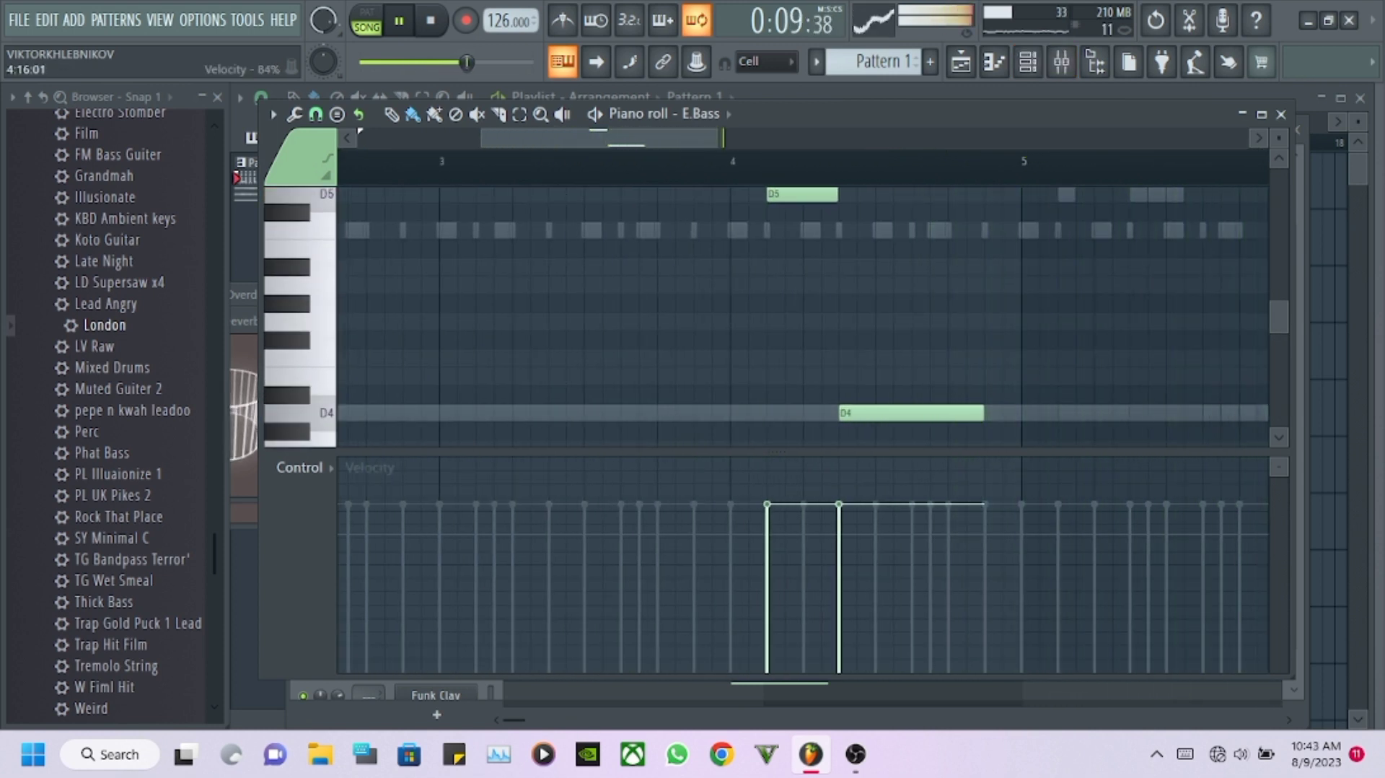
Route the Funk Clav channel to its own mixer track, insert 6.
click(1027, 62)
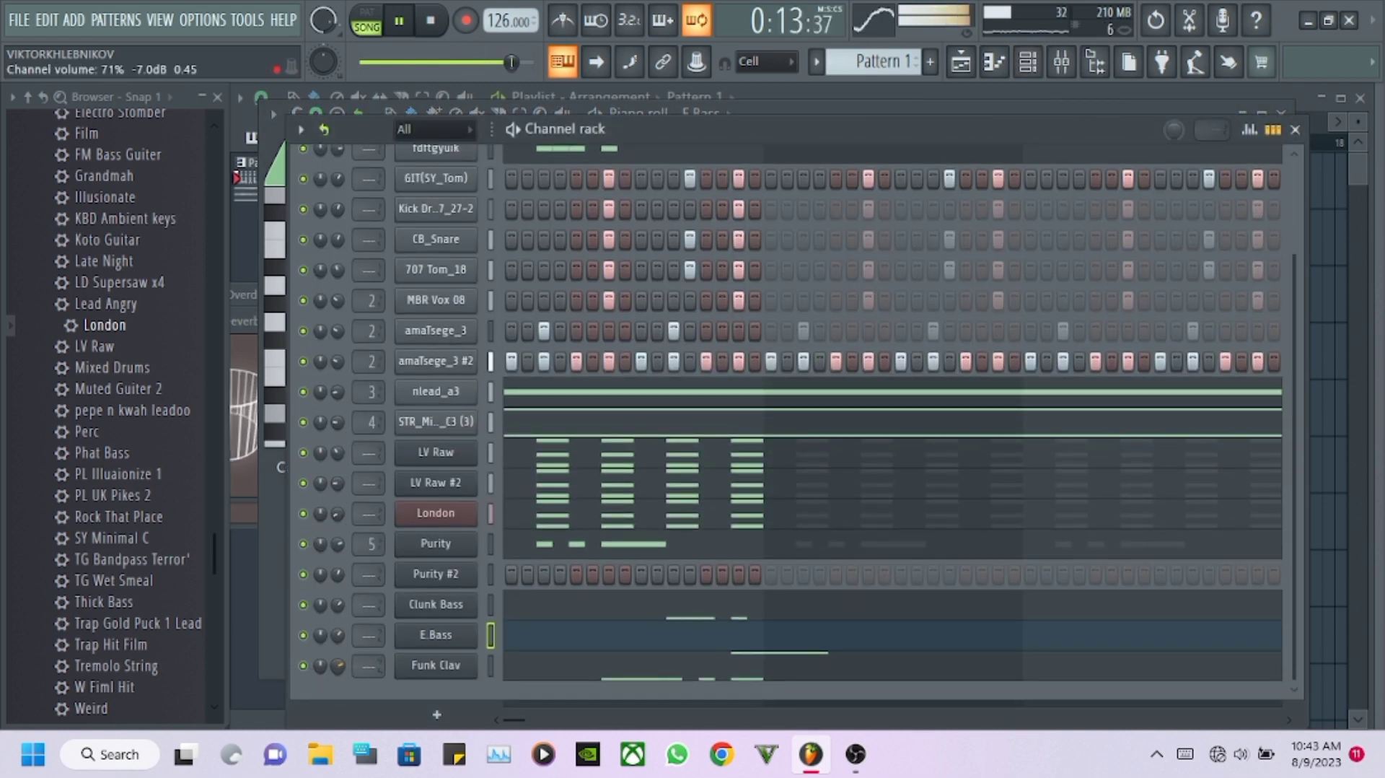
click(436, 664)
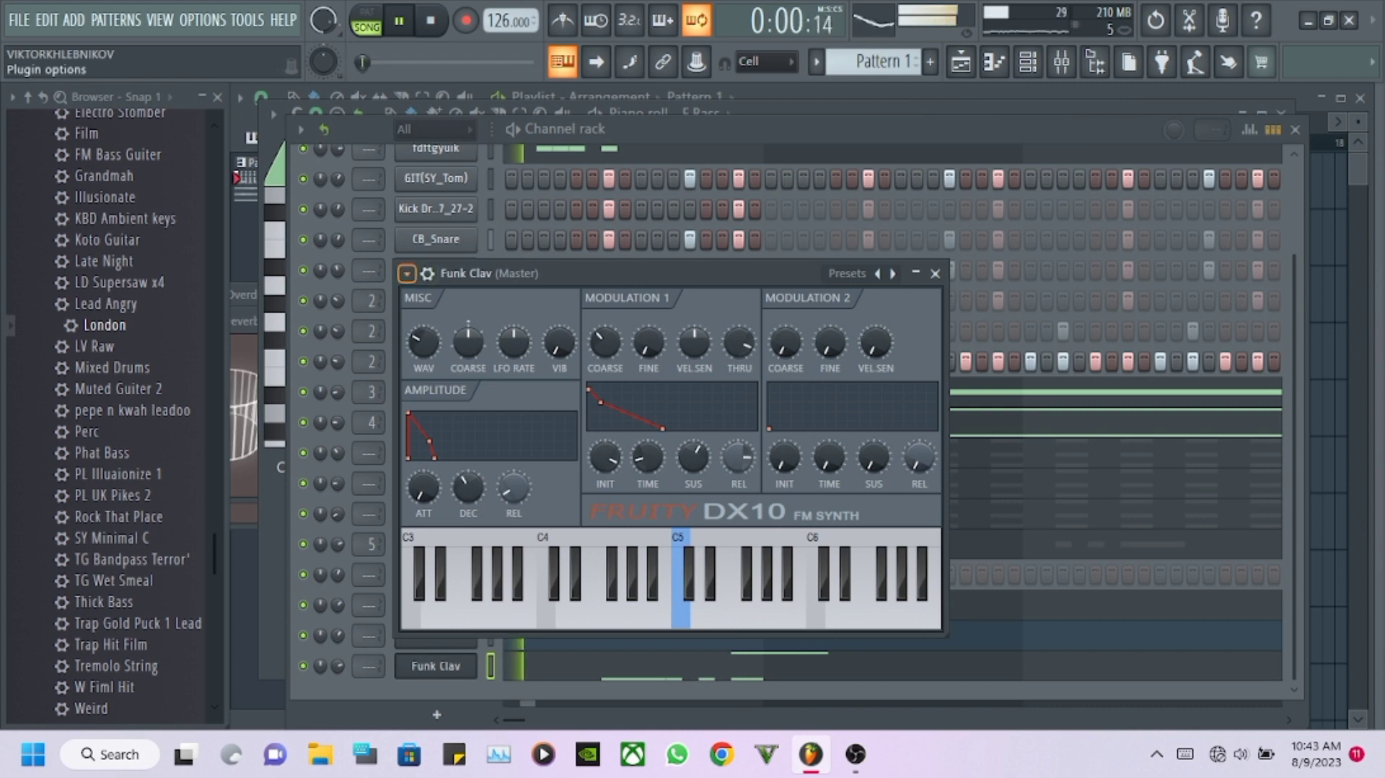
click(406, 272)
click(715, 334)
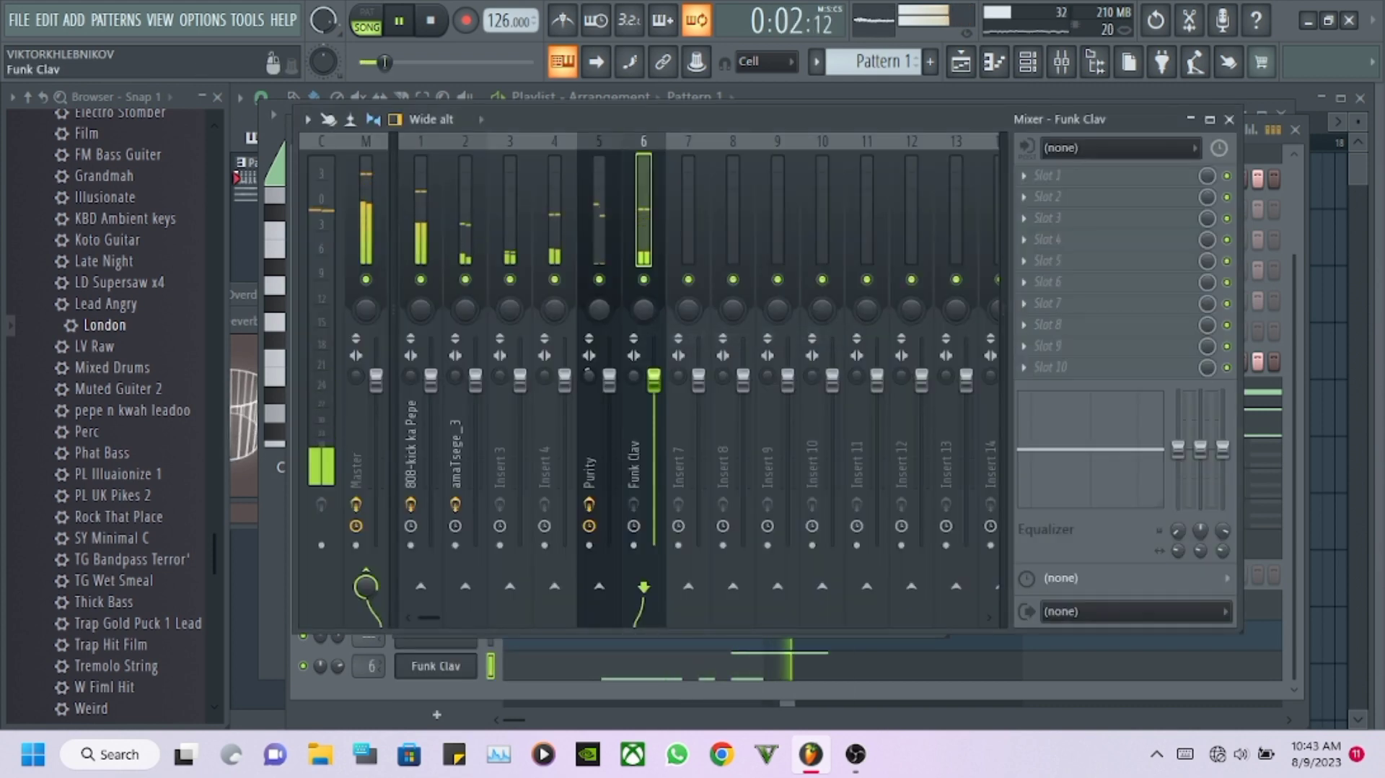
Load Fruity Reeverb 2 in effect slot 1 and Fruity Delay 2 in slot 2 of the Funk Clav mixer track.
click(1048, 174)
mouse_move(1060, 197)
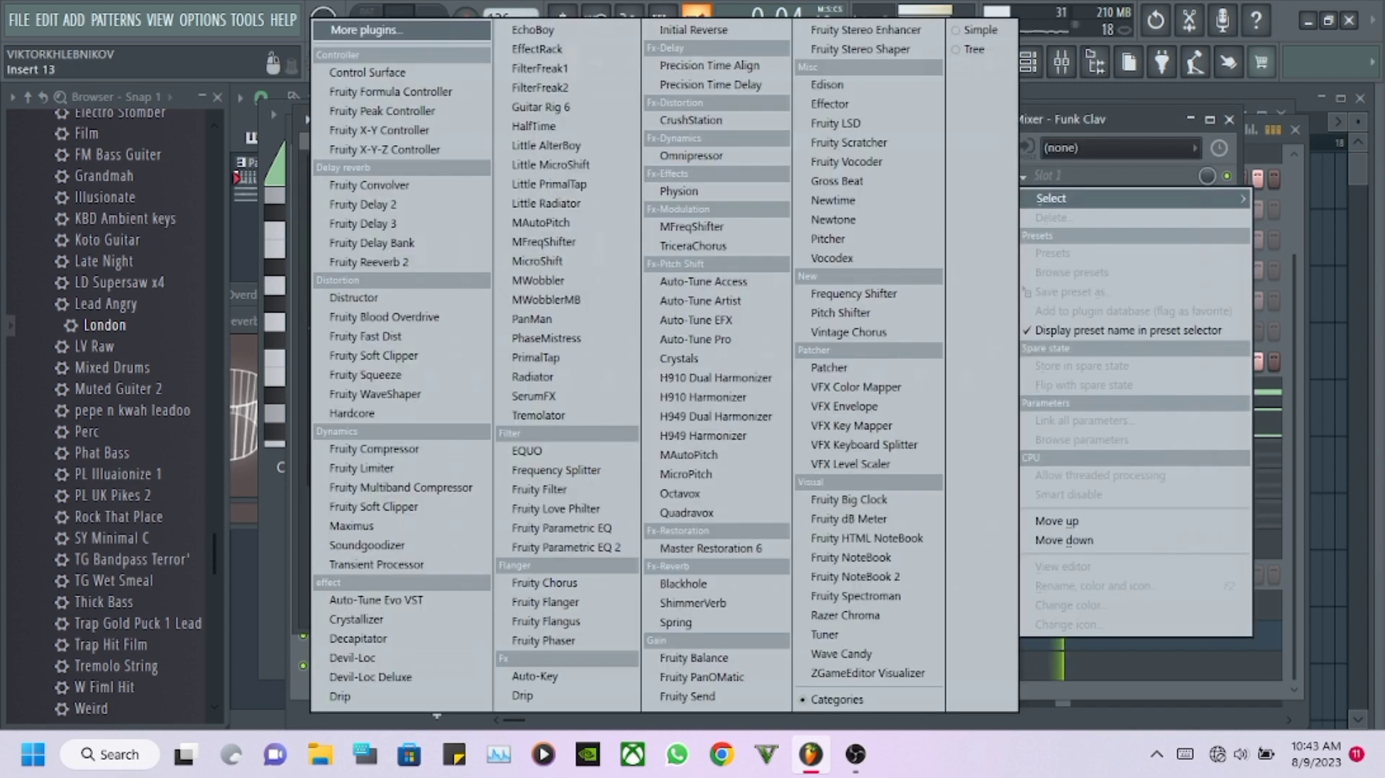
click(368, 262)
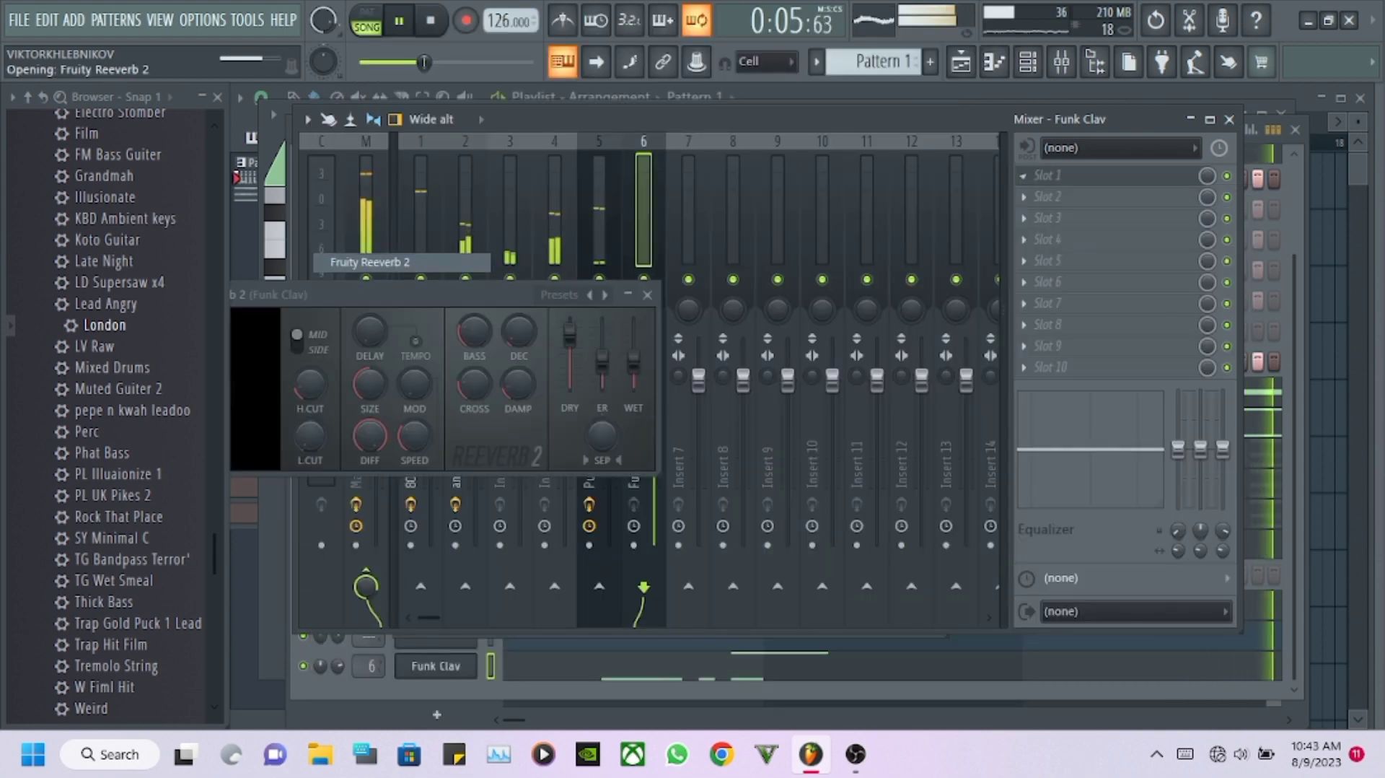
click(1023, 197)
mouse_move(1060, 219)
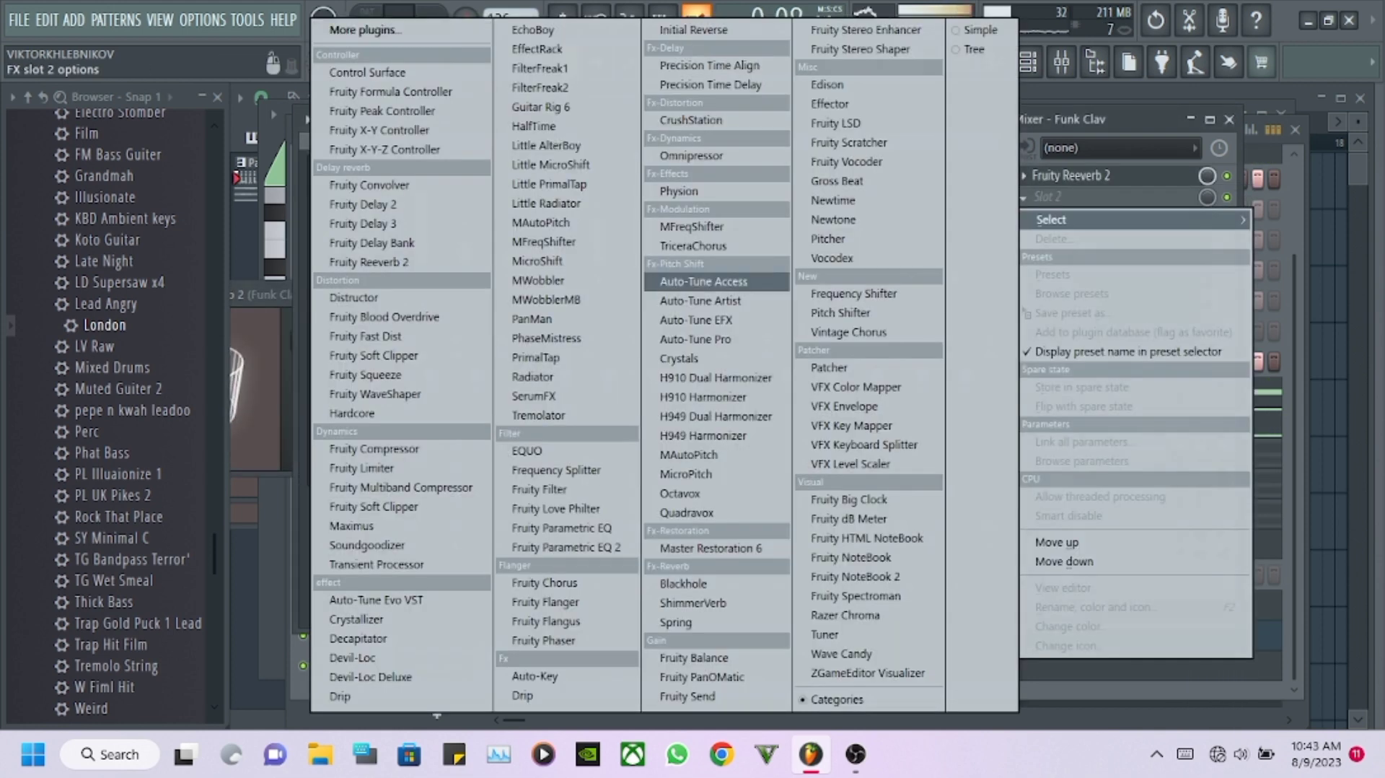
click(365, 205)
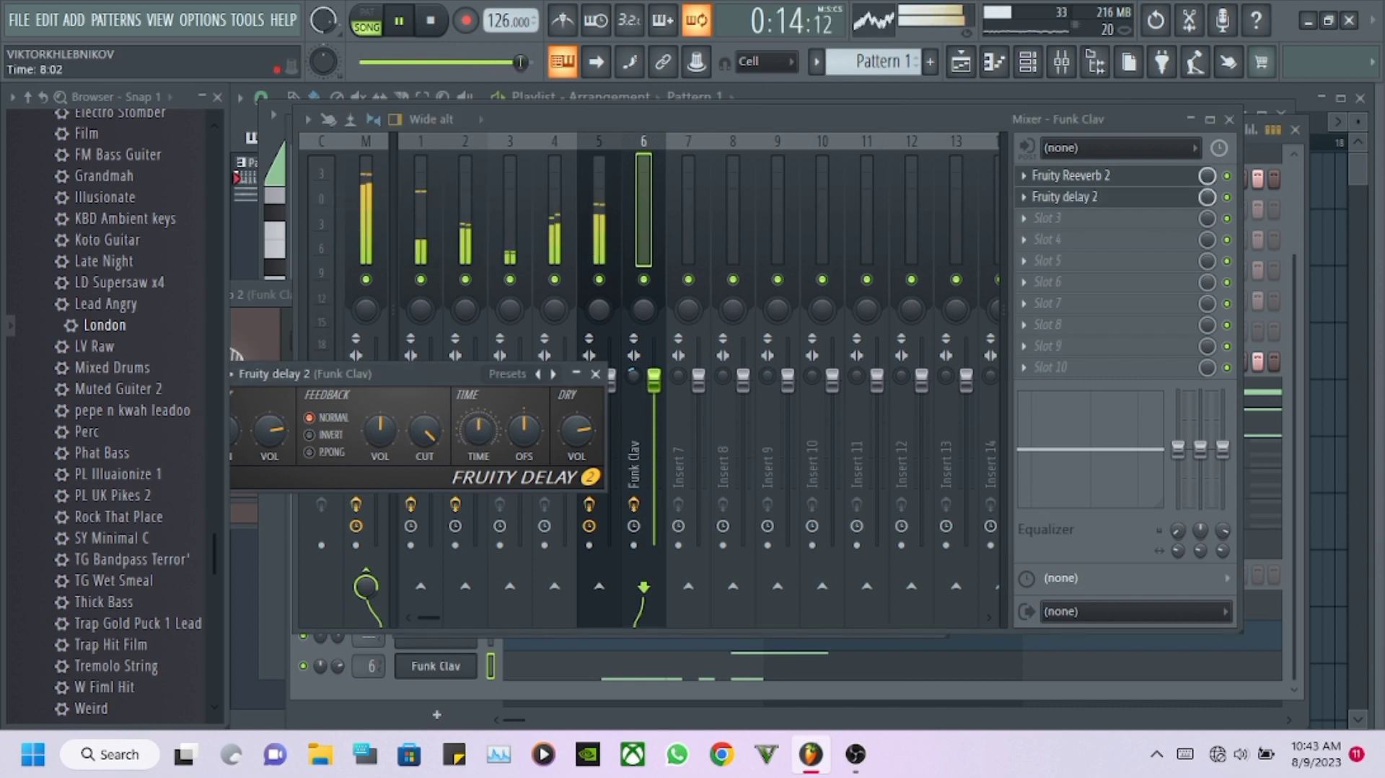
Lower the mix level of Fruity Delay 2 on the Funk Clav track and close the mixer.
drag(1207, 197, 1207, 247)
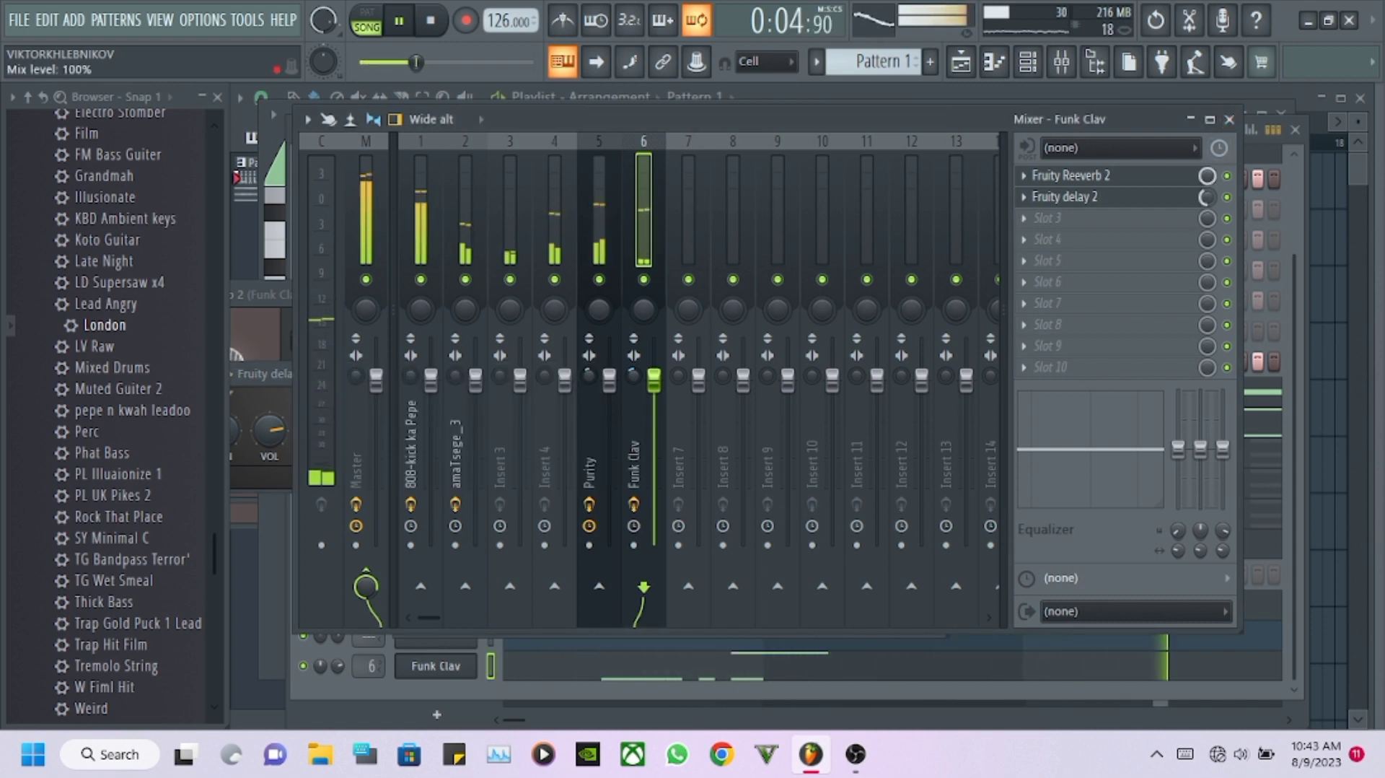
drag(1207, 196, 1207, 194)
click(1229, 119)
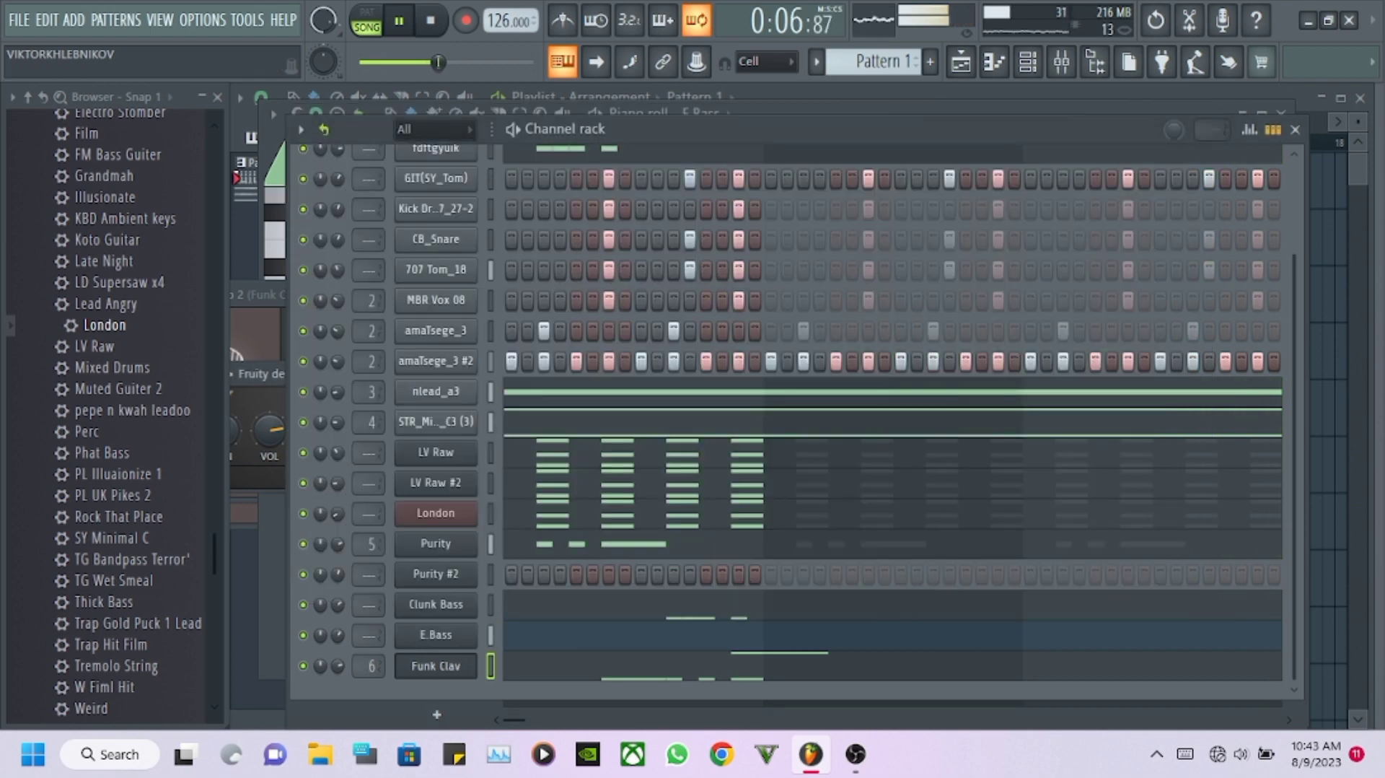
Add a reFX Nexus channel and load the Dance Leads preset LD Accelerator.
click(437, 714)
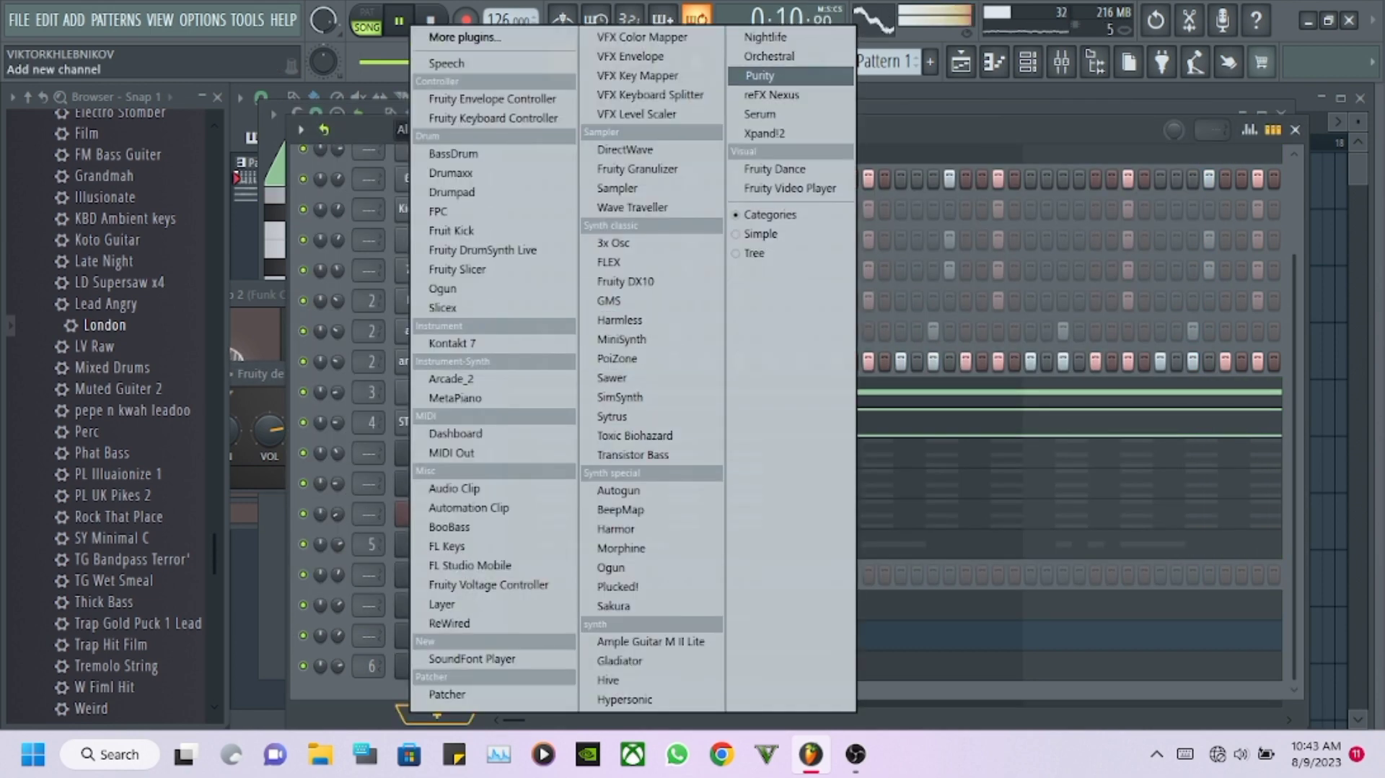
key(Down)
key(Return)
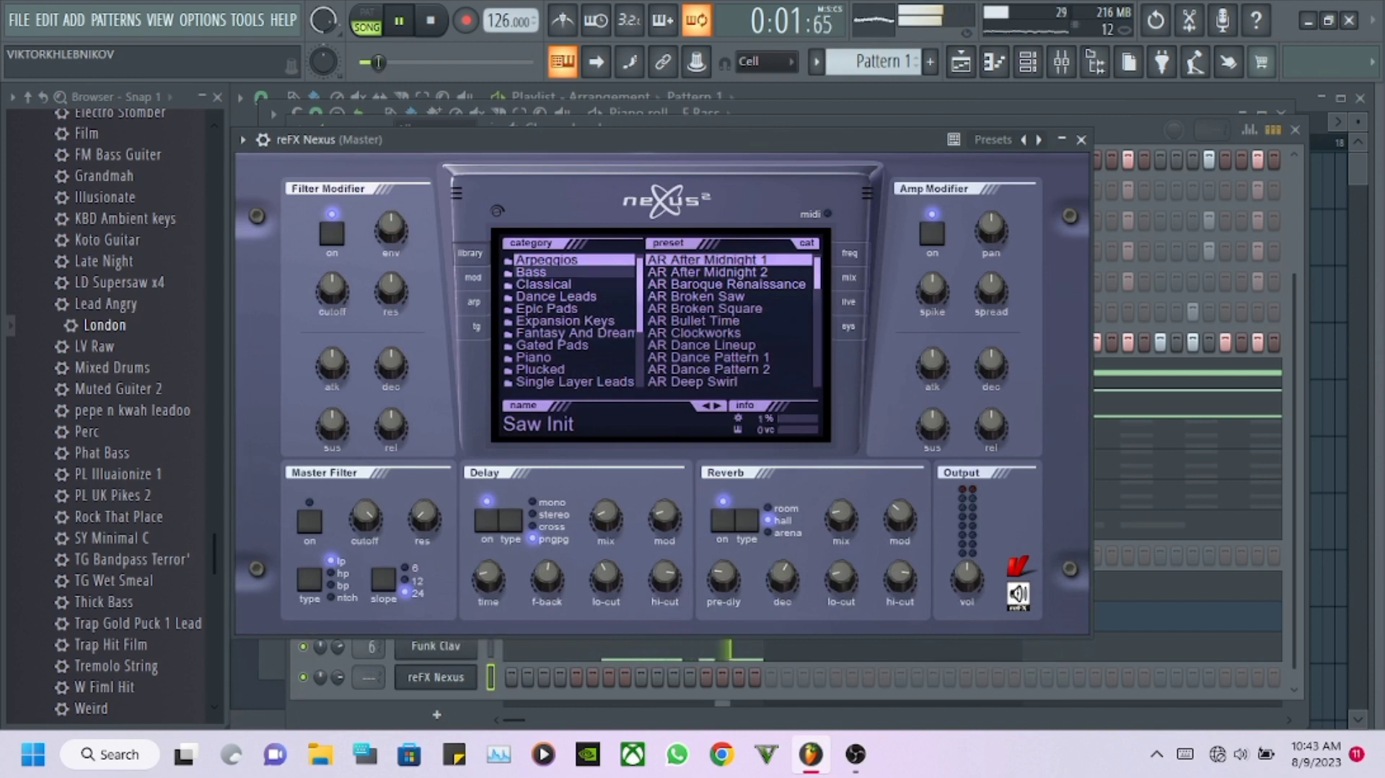
click(570, 297)
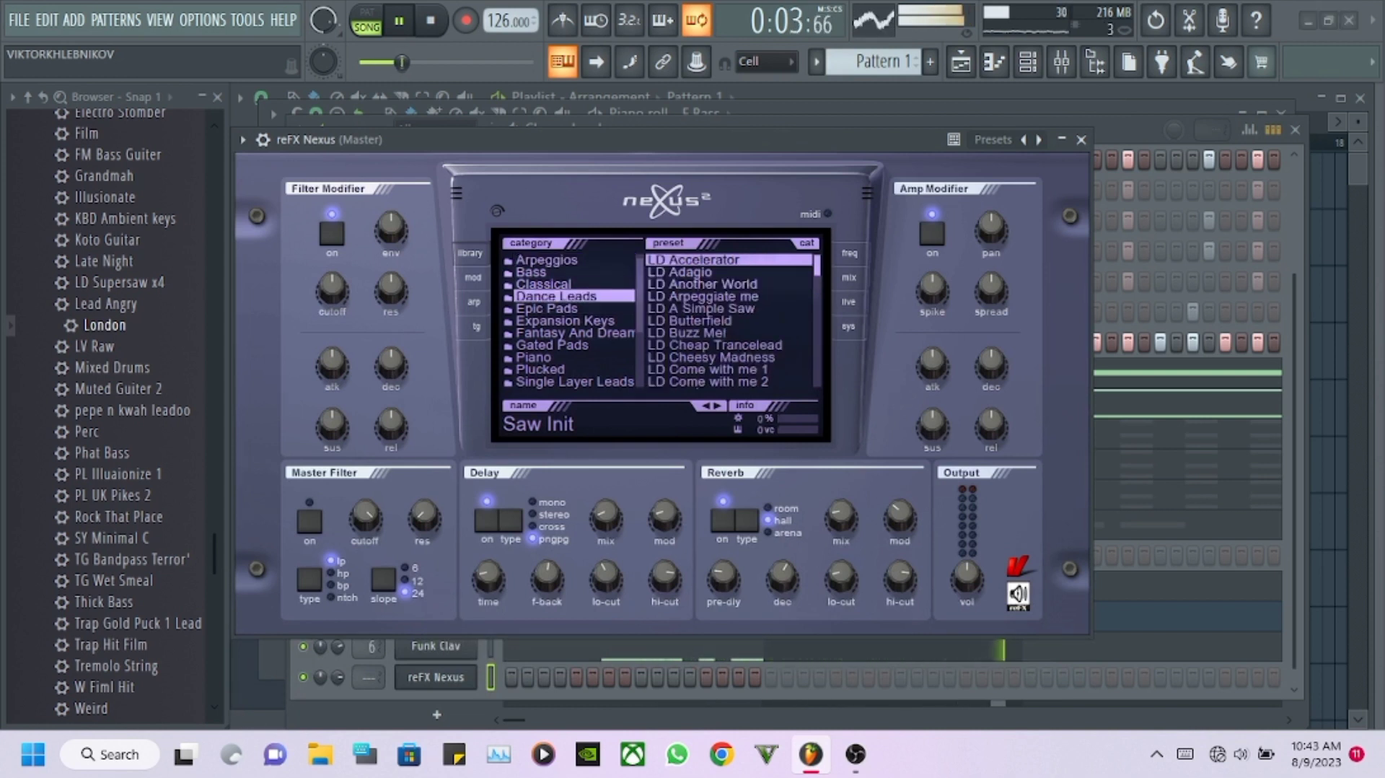
click(693, 259)
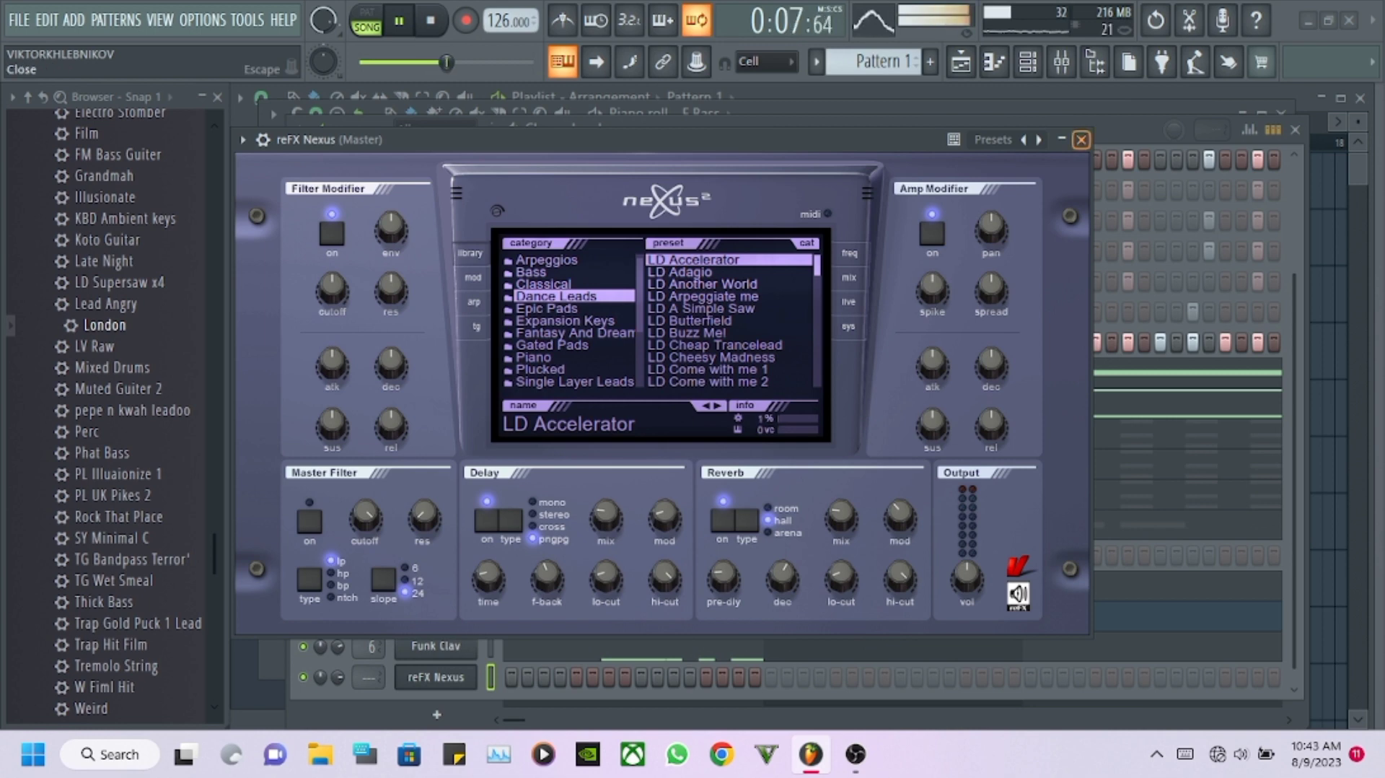
Route the reFX Nexus channel to a free mixer track, insert 7.
click(243, 140)
mouse_move(310, 160)
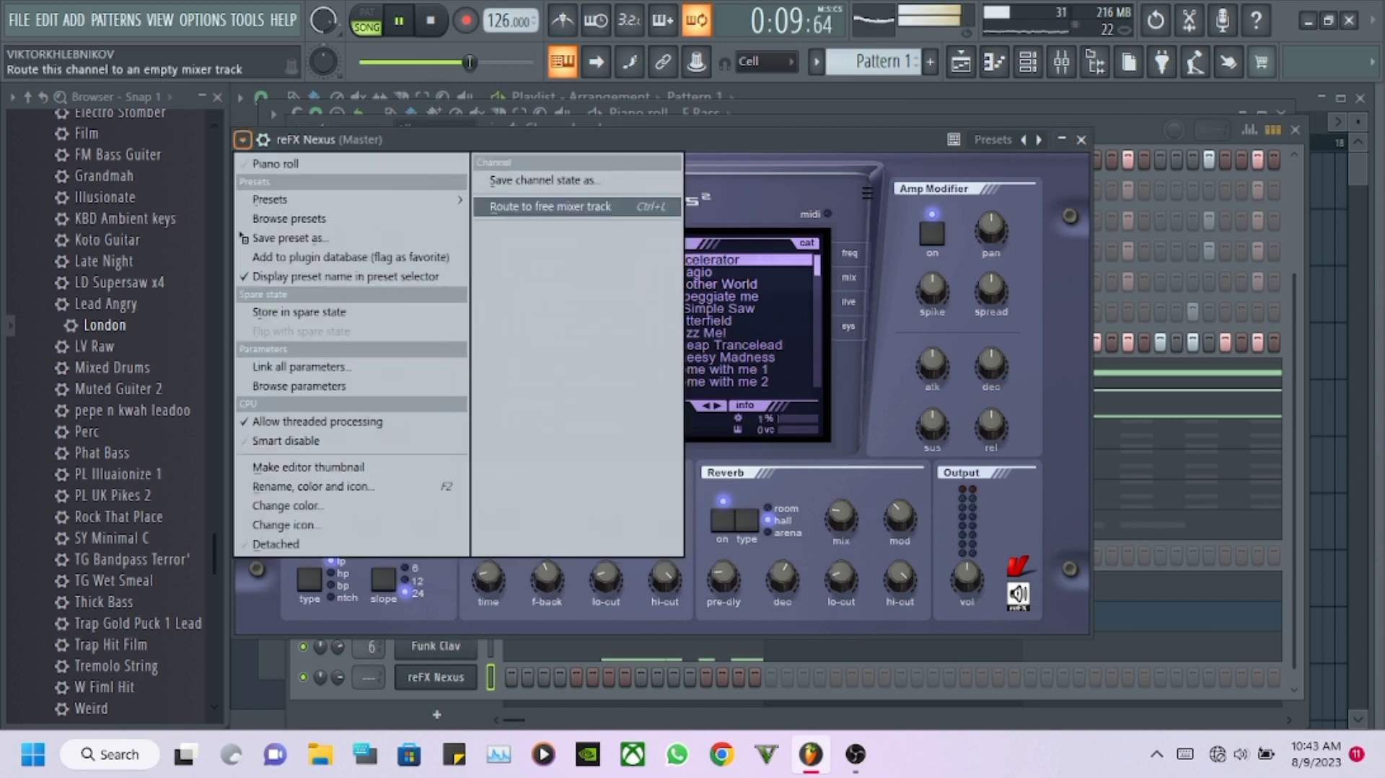
click(548, 207)
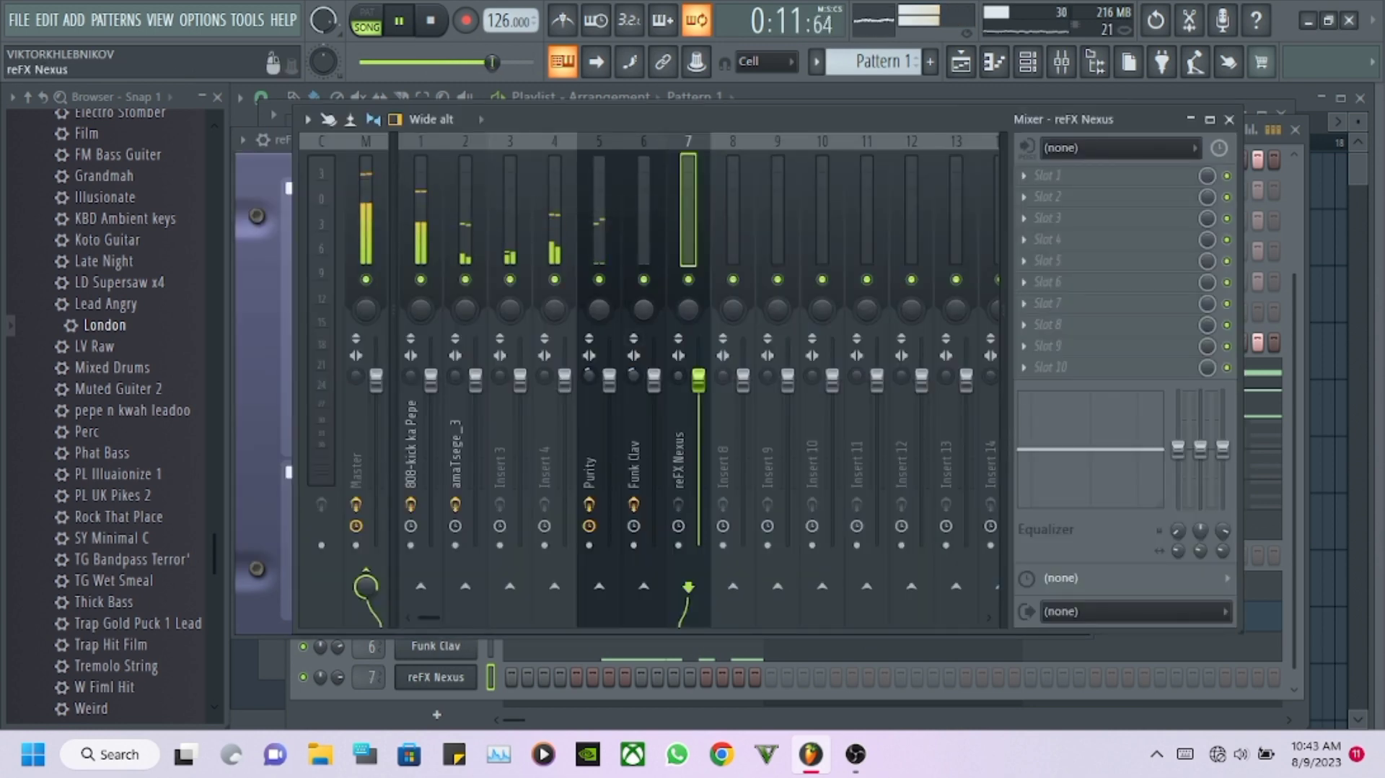
Load Fruity Parametric EQ 2 in slot 1 of the reFX Nexus track, cutting bands 1 and 2 and boosting band 6.
click(1060, 175)
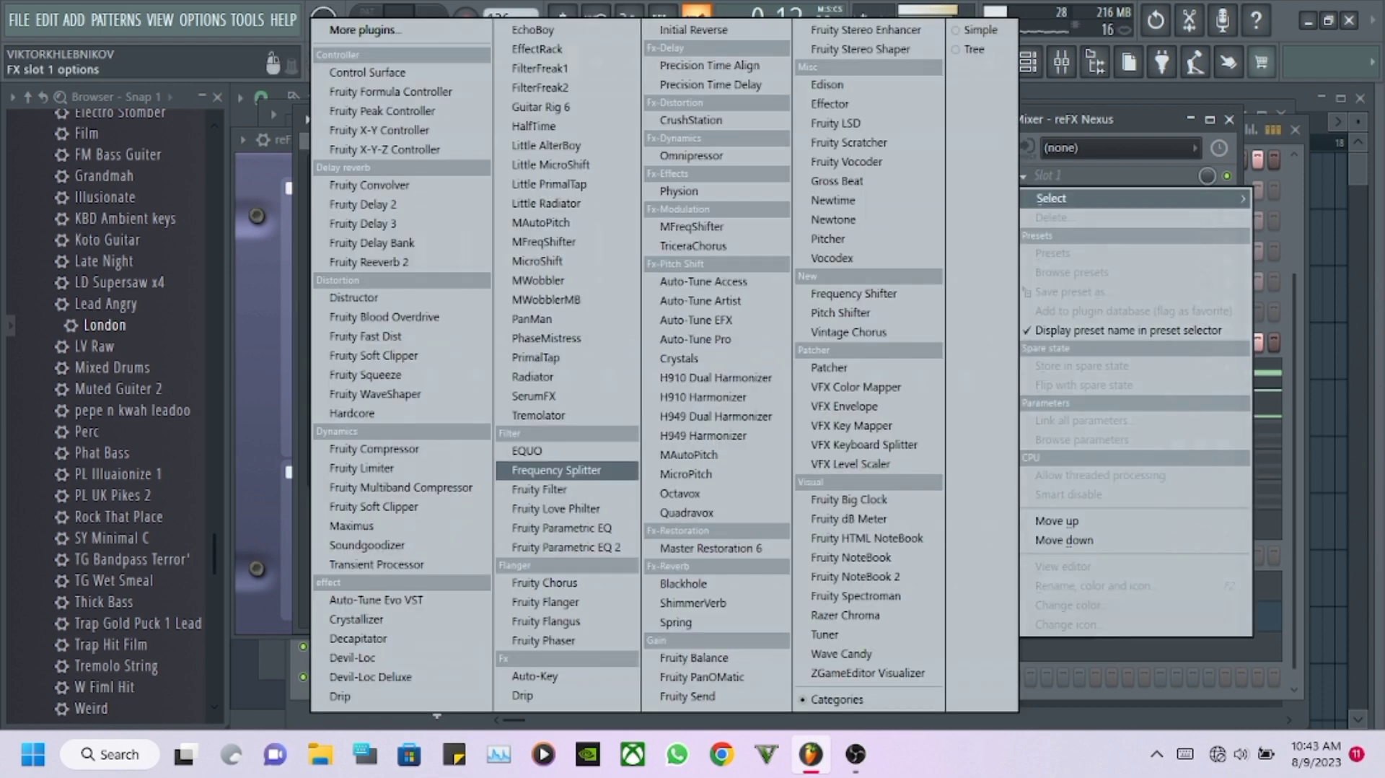
click(568, 547)
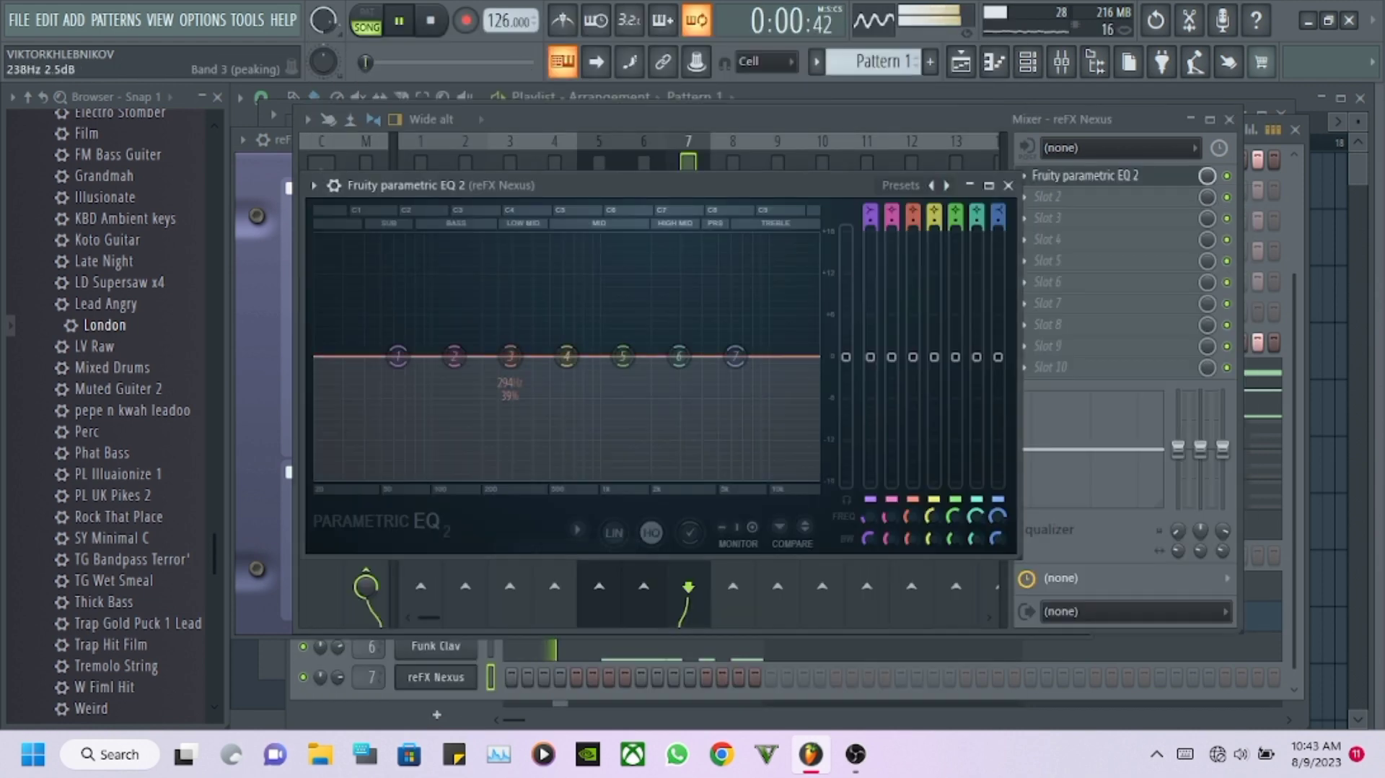
drag(398, 354, 392, 482)
drag(454, 355, 429, 388)
drag(678, 355, 689, 325)
Load Fruity Reeverb 2 in effect slot 2 of the reFX Nexus mixer track and close the mixer.
click(1047, 196)
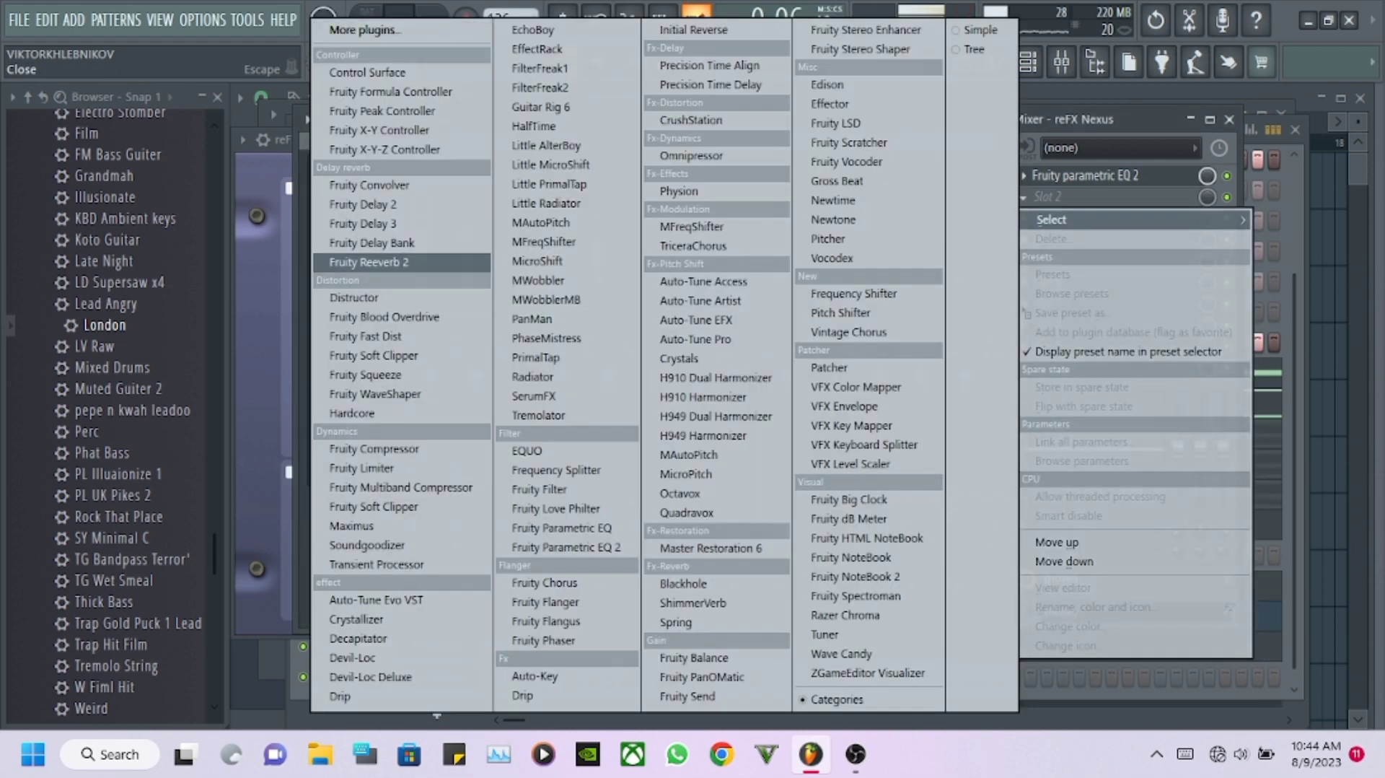
click(363, 261)
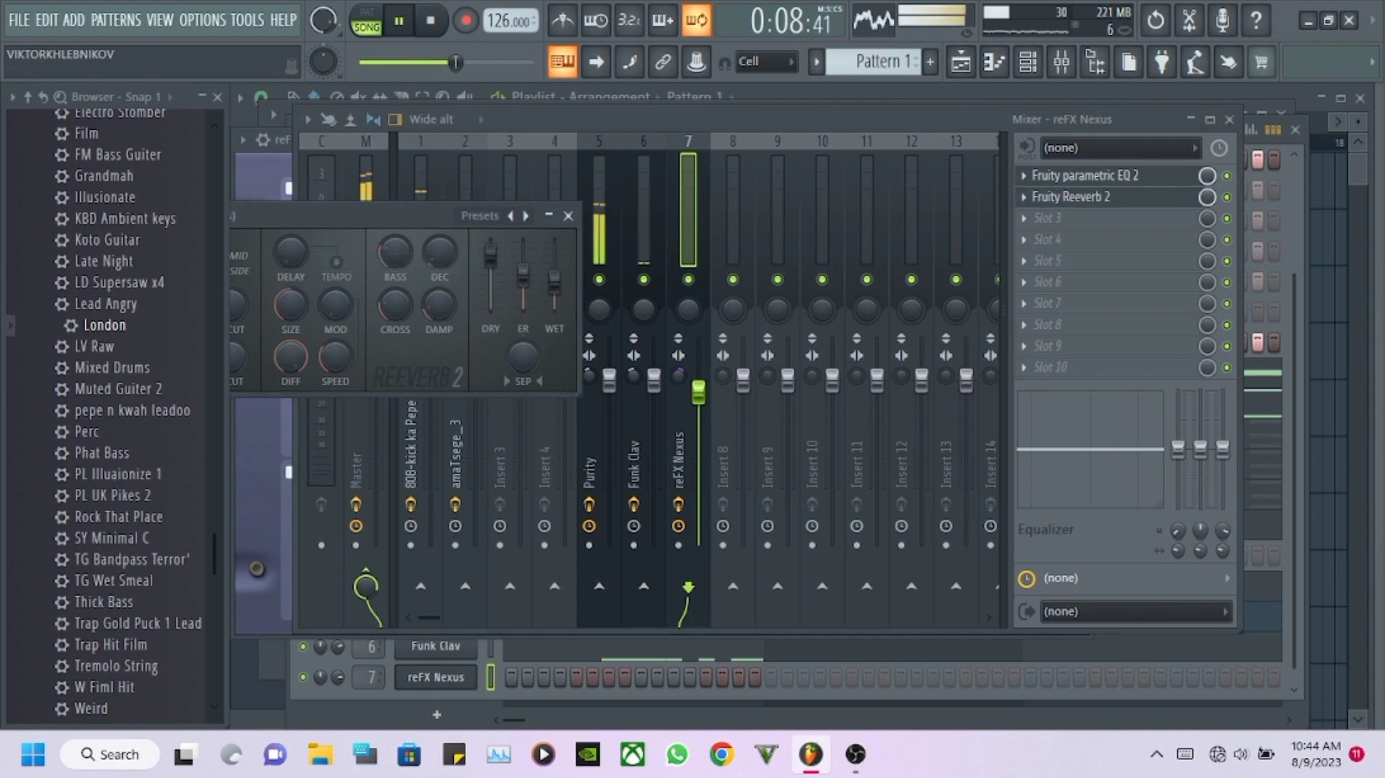
click(1229, 120)
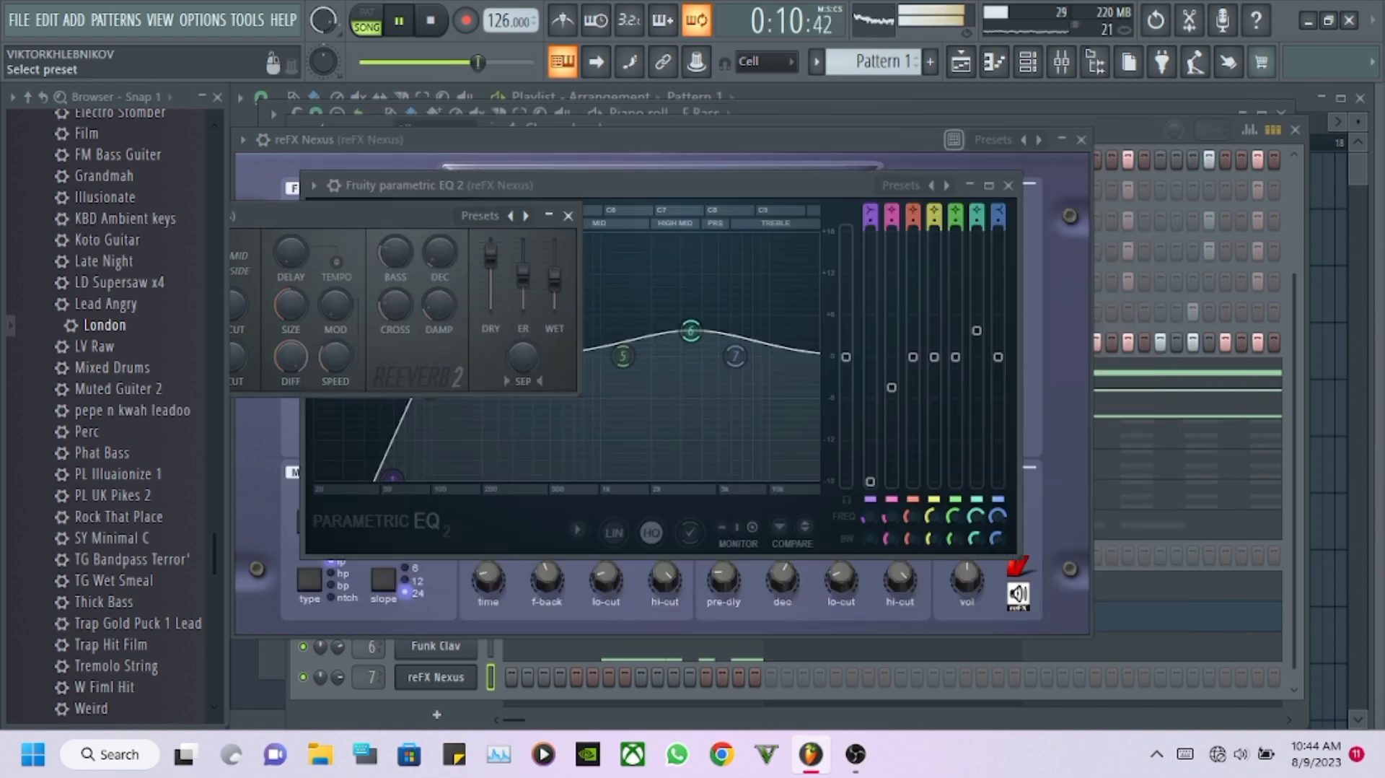
Open the piano roll for the reFX Nexus channel and draw a four-step D5 note starting at step 7 of bar 1.
key(F6)
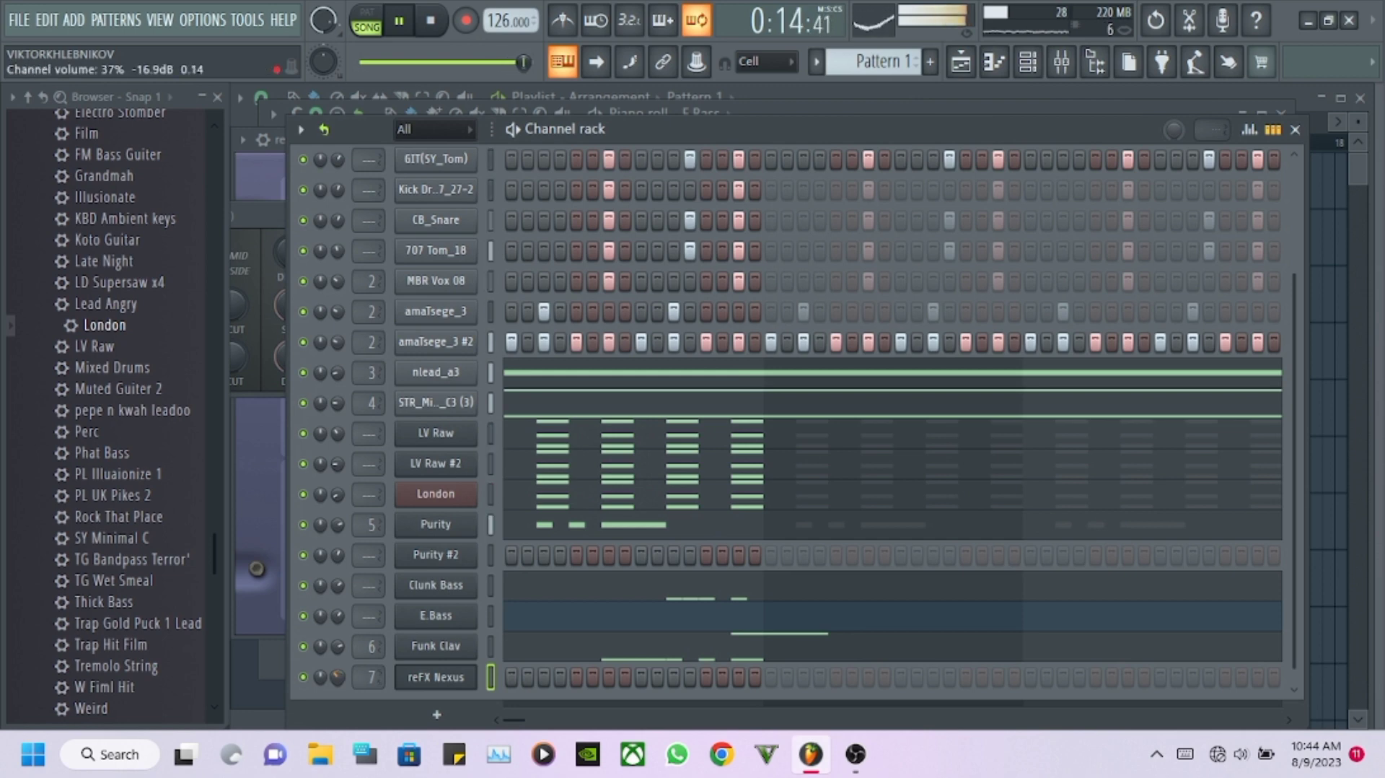
right_click(472, 676)
click(513, 440)
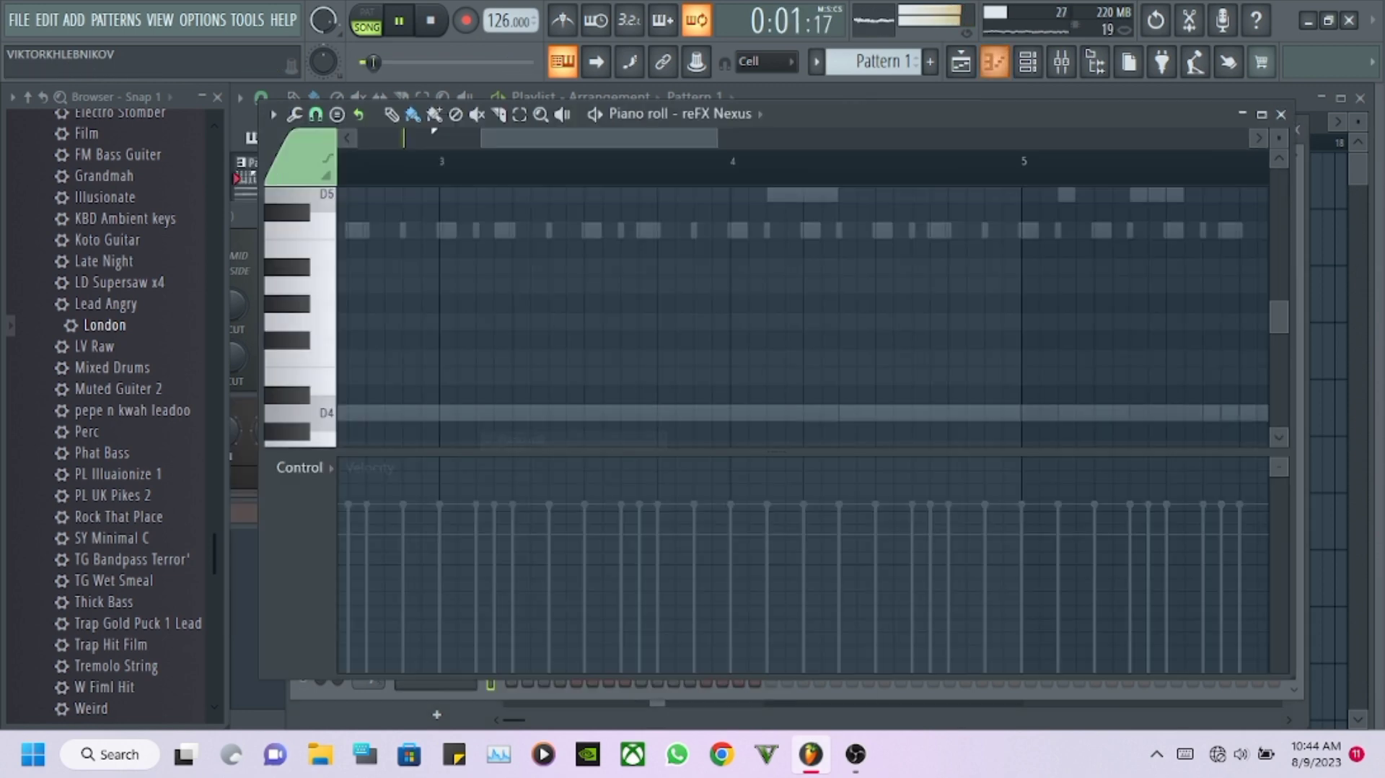
drag(521, 137, 397, 137)
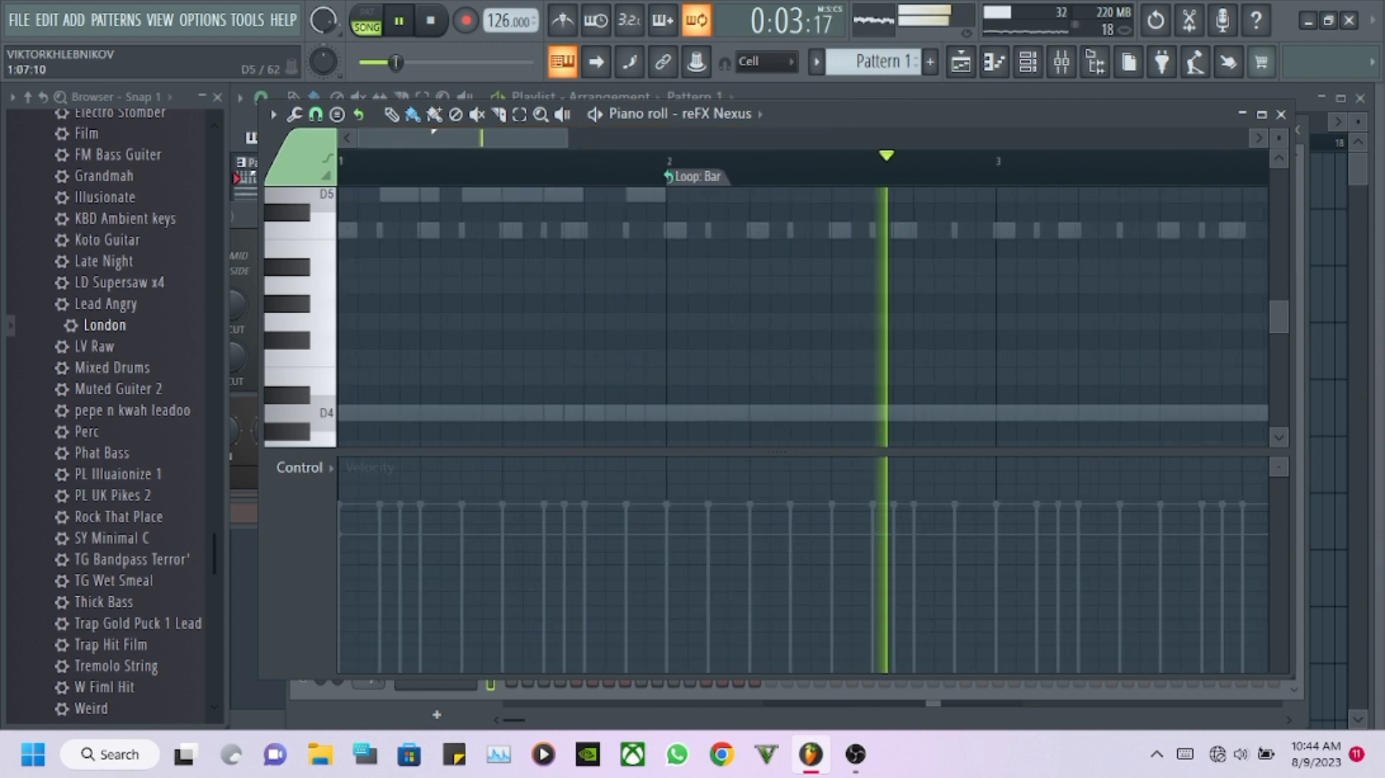
scroll(312, 347, up, 3)
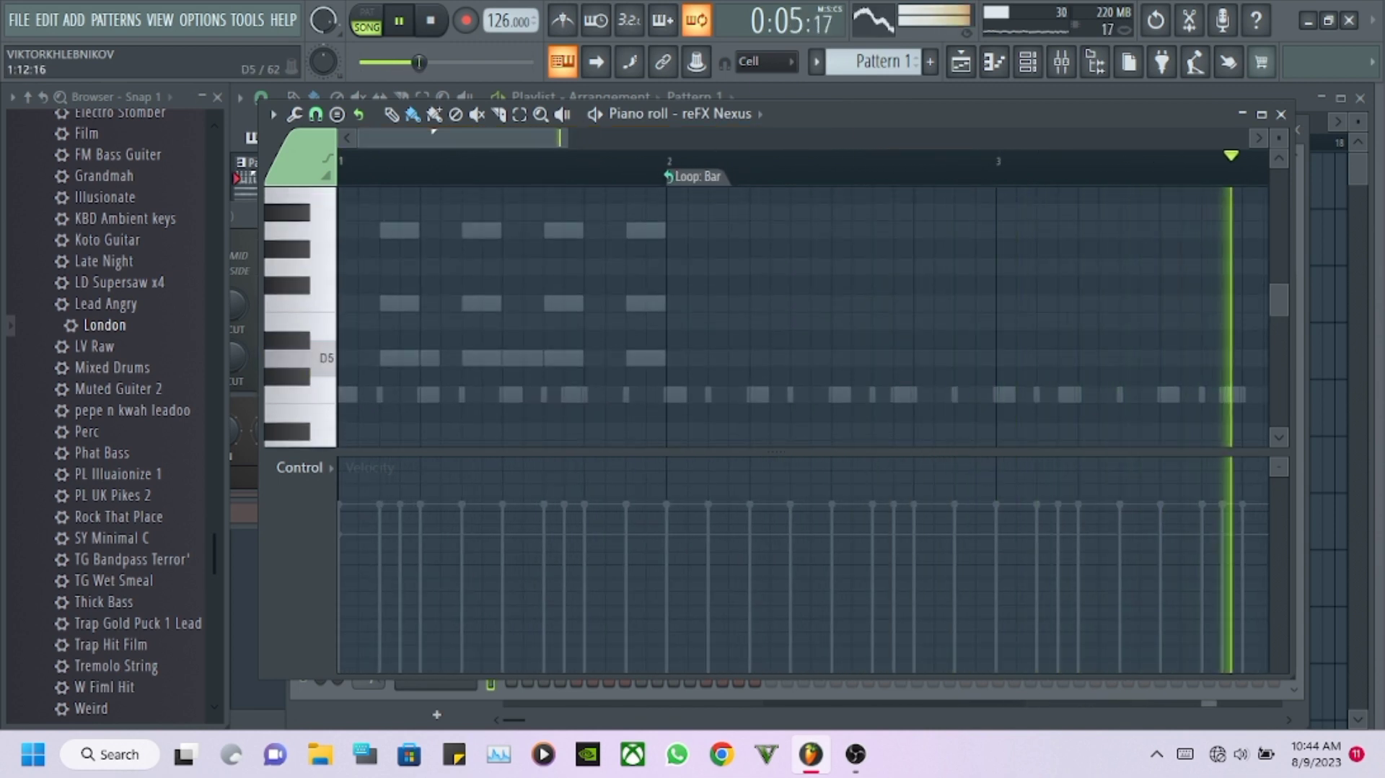
mouse_move(465, 358)
mouse_down()
mouse_move(664, 358)
mouse_move(521, 357)
mouse_move(563, 358)
mouse_up()
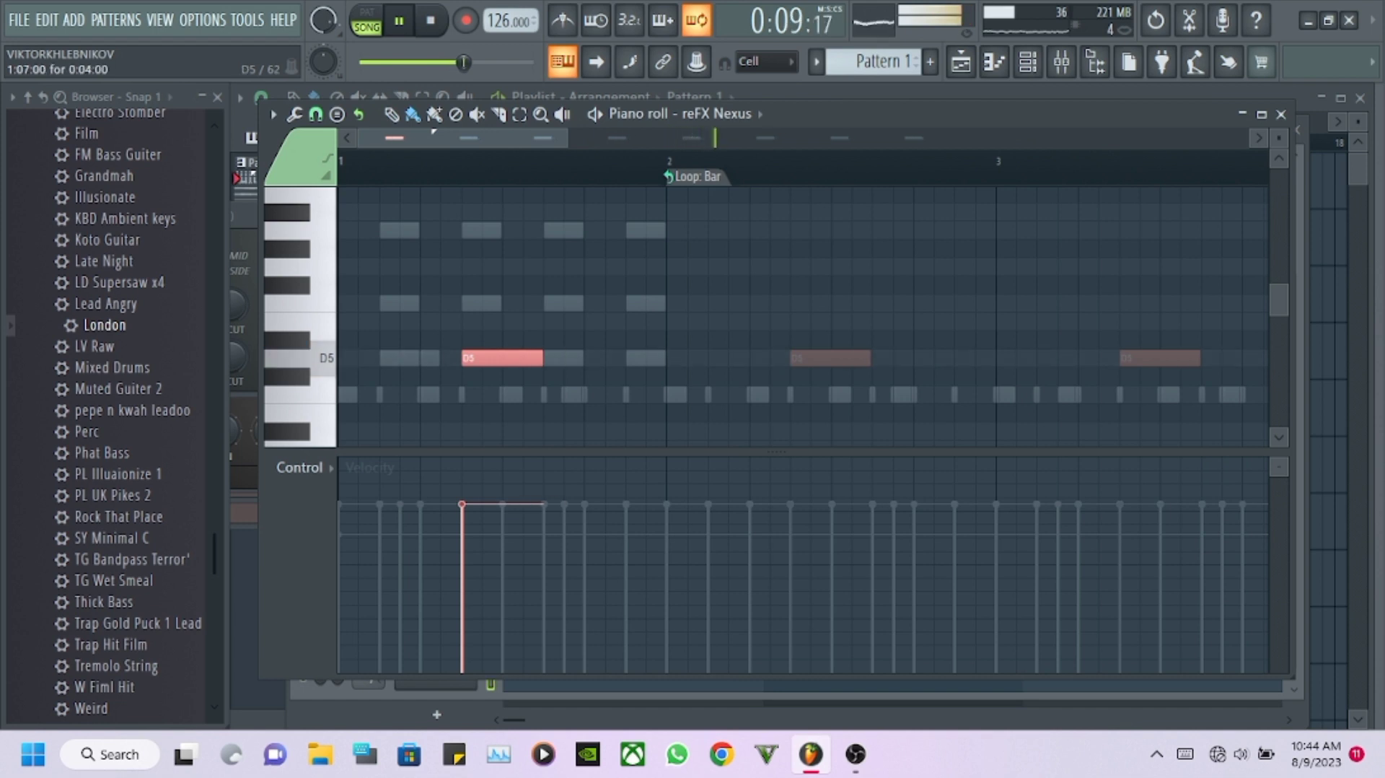
Stack an A5 note above the D5 note, raise both by an octave, and delete the upper note.
click(471, 231)
scroll(491, 198, up, 1)
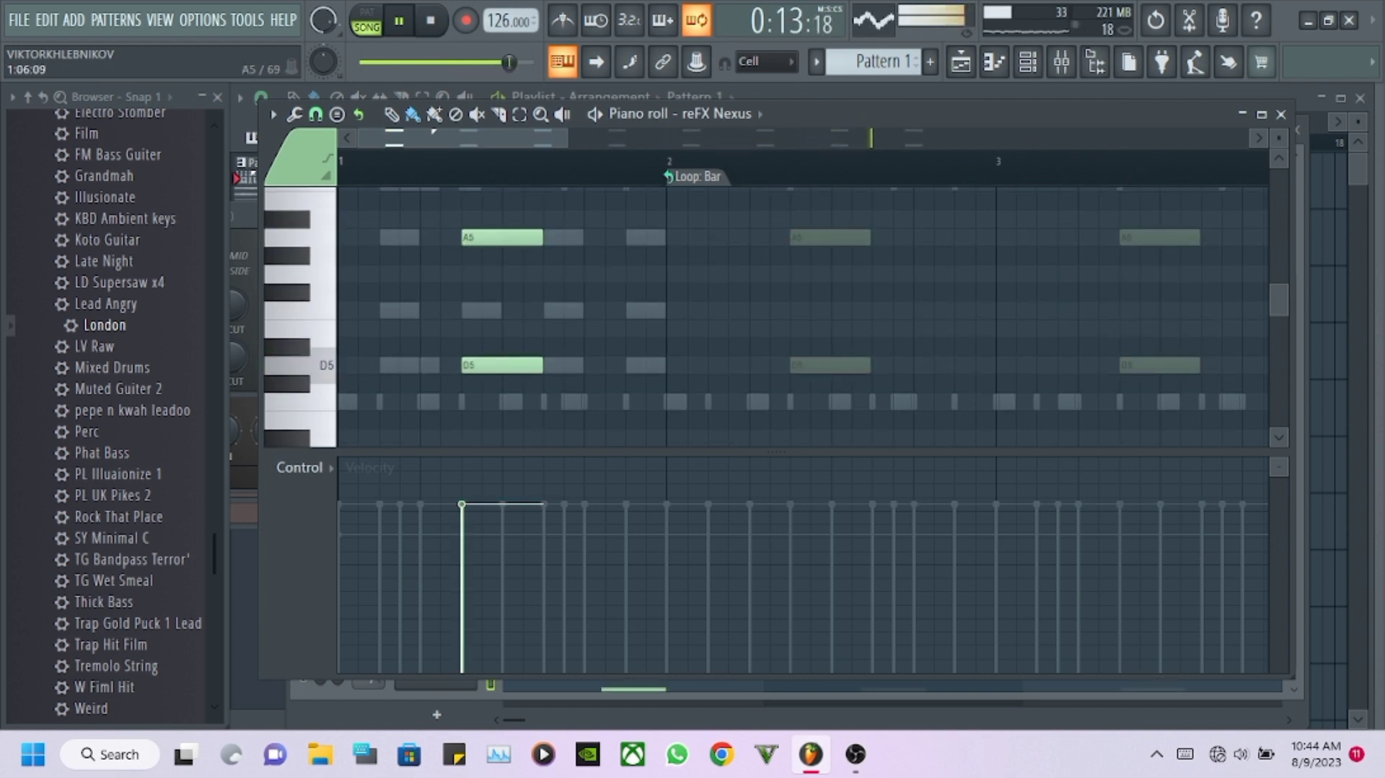
key(ctrl+Up)
right_click(513, 237)
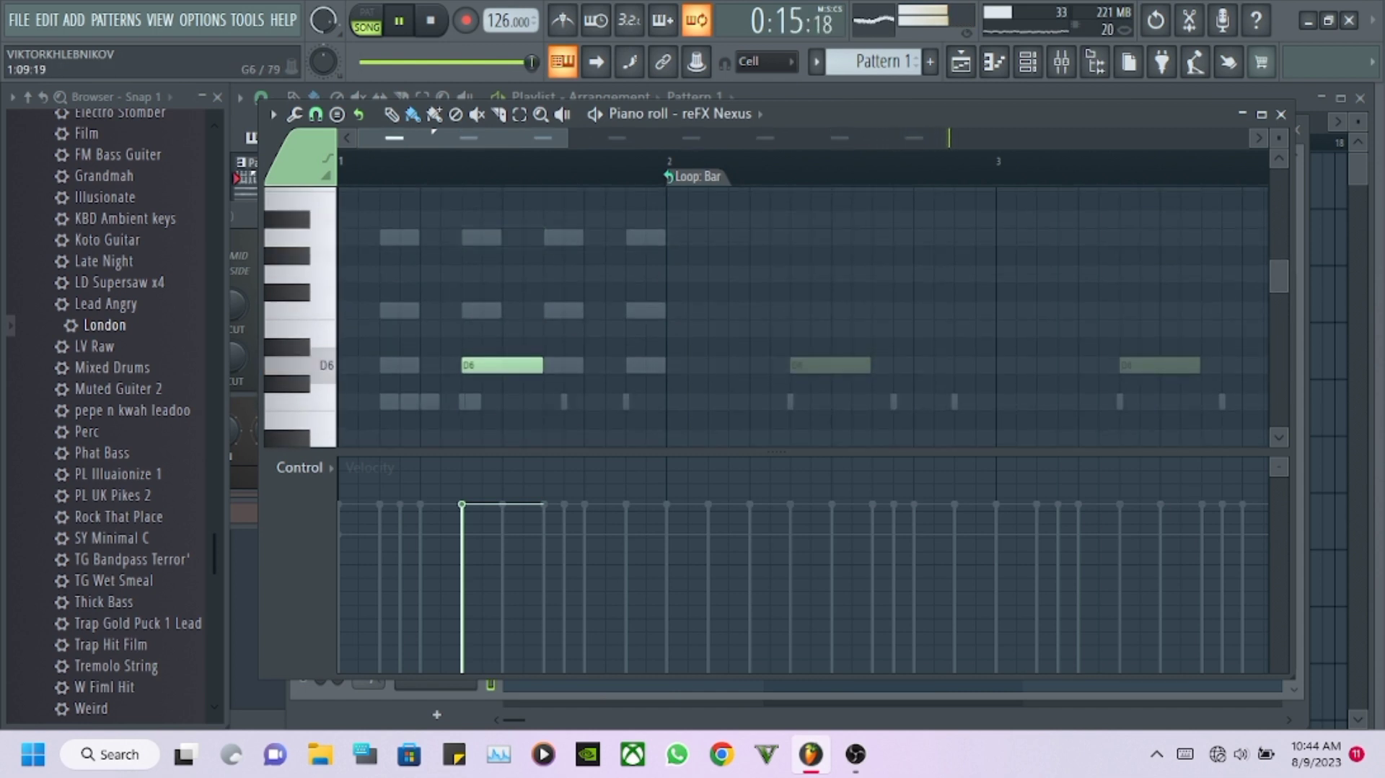
Shorten the D6 note to two steps and add a matching D6 note at step 15 of bar 1.
scroll(519, 274, down, 1)
drag(540, 310, 502, 310)
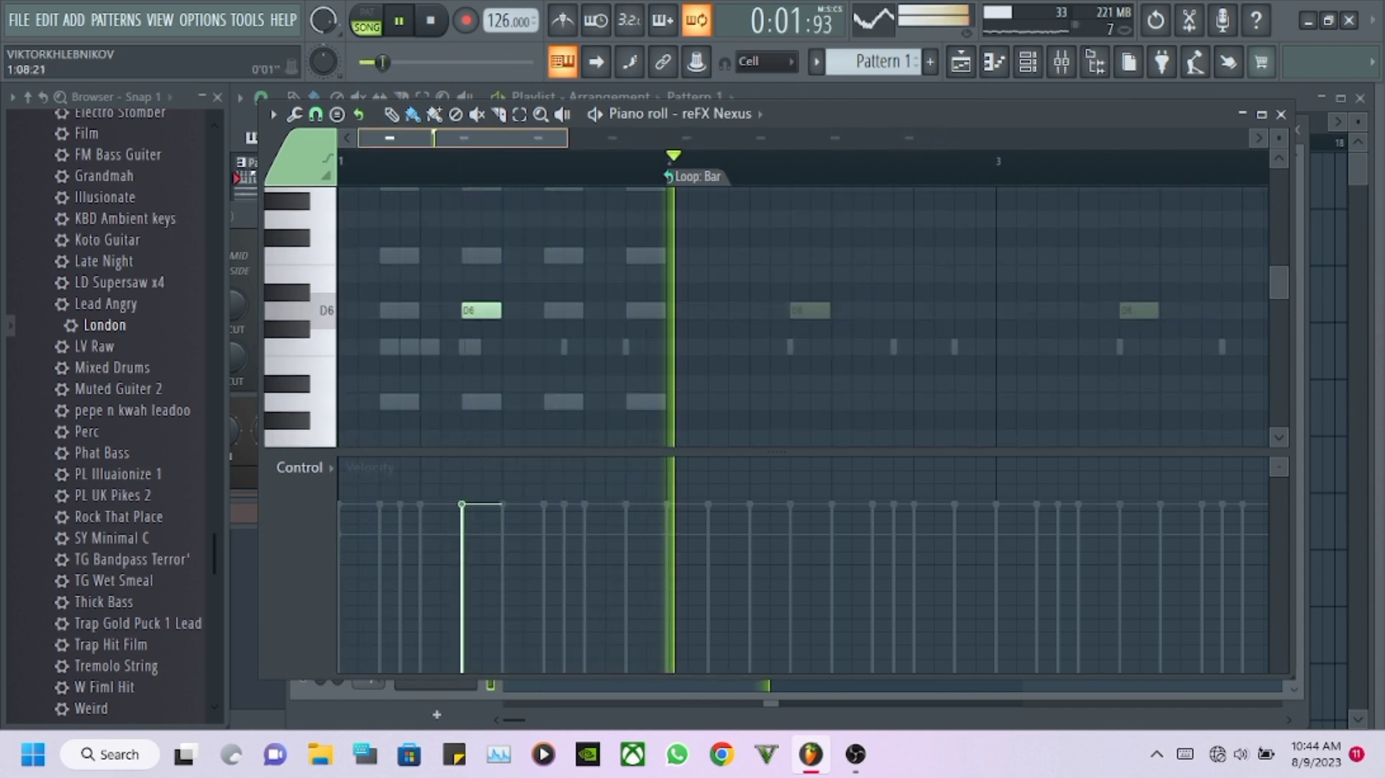
scroll(501, 310, up, 2)
click(785, 310)
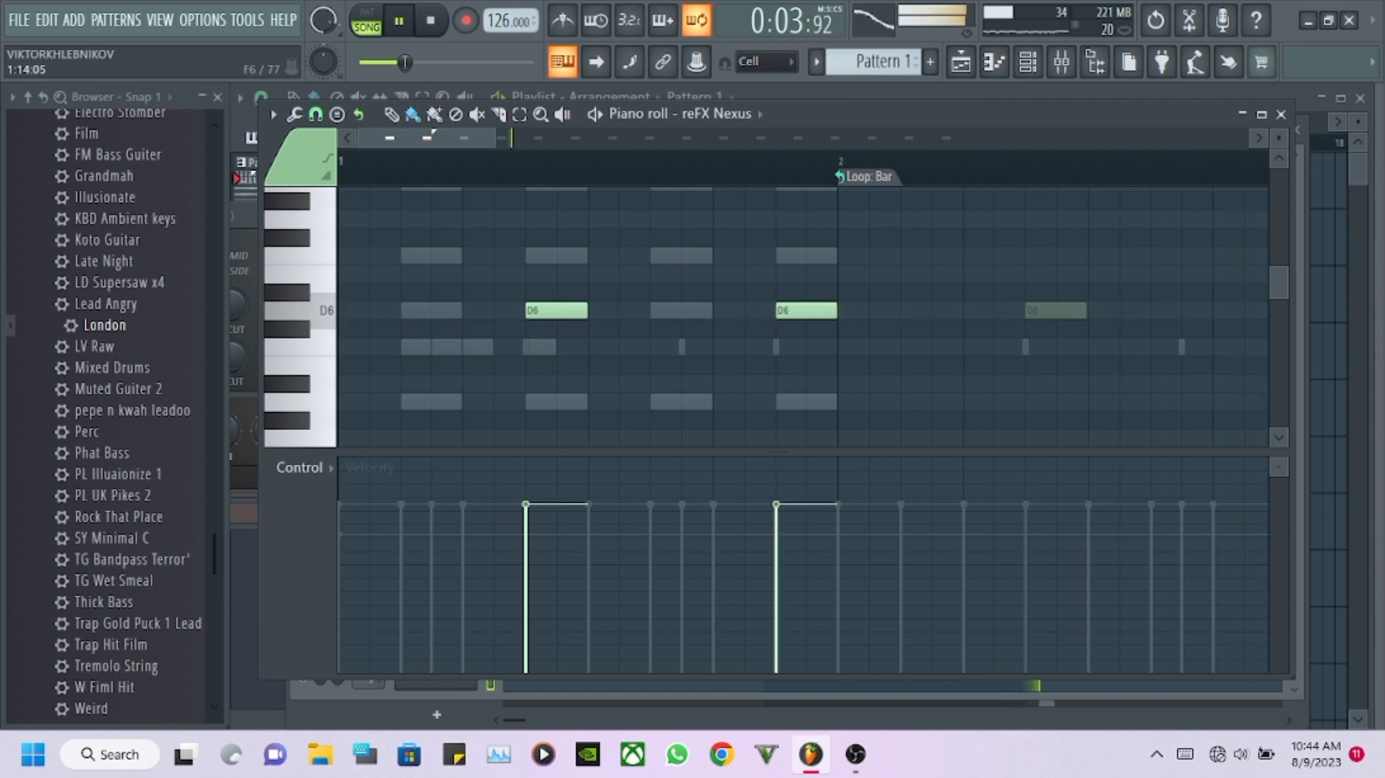
Lower both reFX Nexus notes by an octave to D5 and return to the channel rack.
scroll(800, 317, down, 2)
key(ctrl+Down)
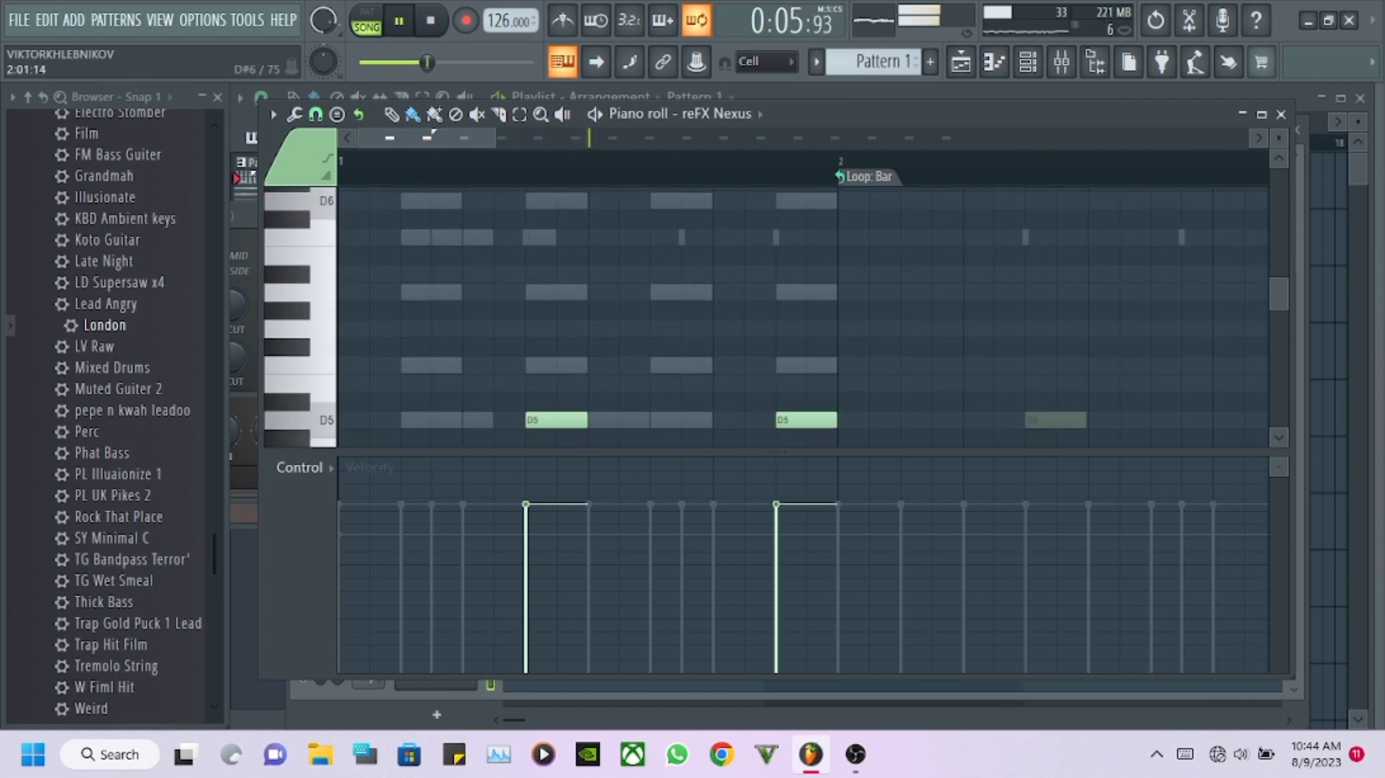
key(F6)
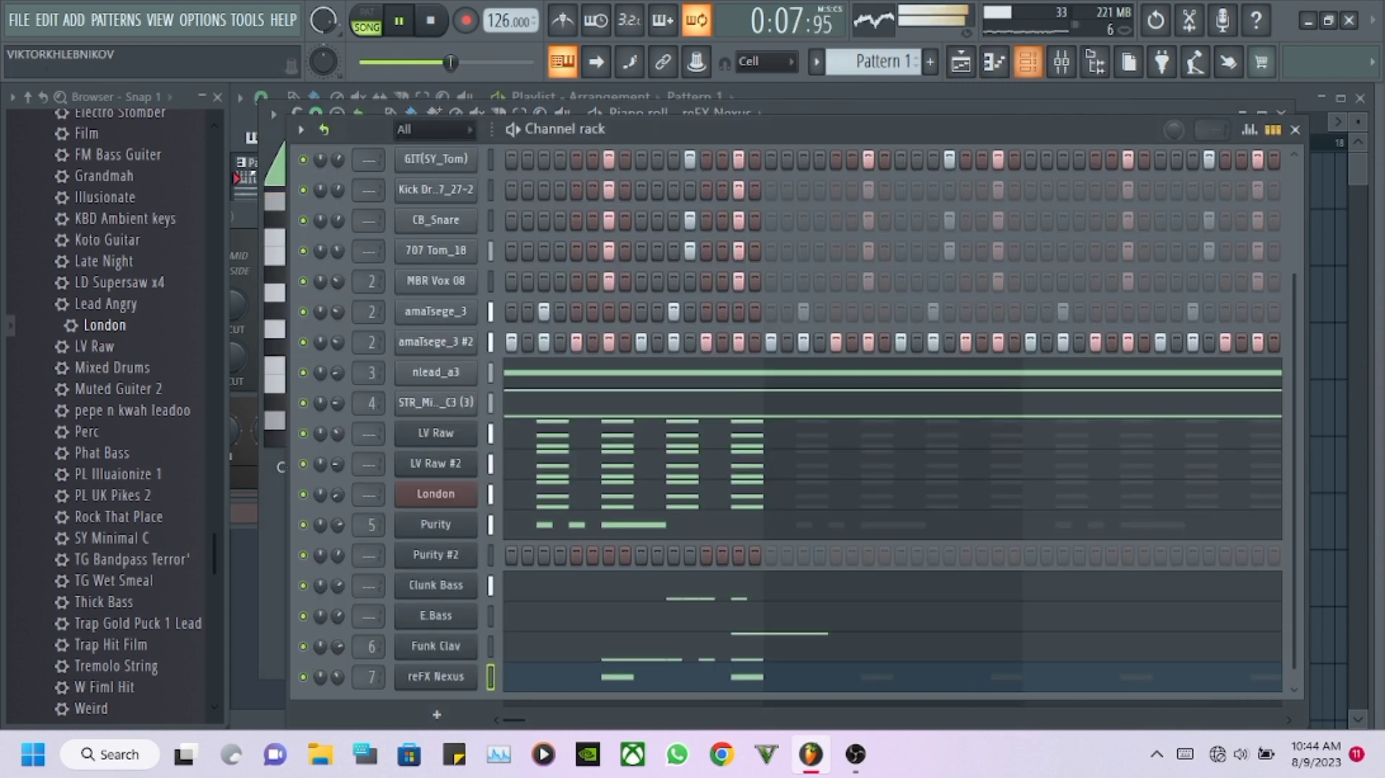
Reopen reFX Nexus, try the Dance Leads preset LD Cheesy Madness, and load LD German Trumpet 1 instead.
click(435, 677)
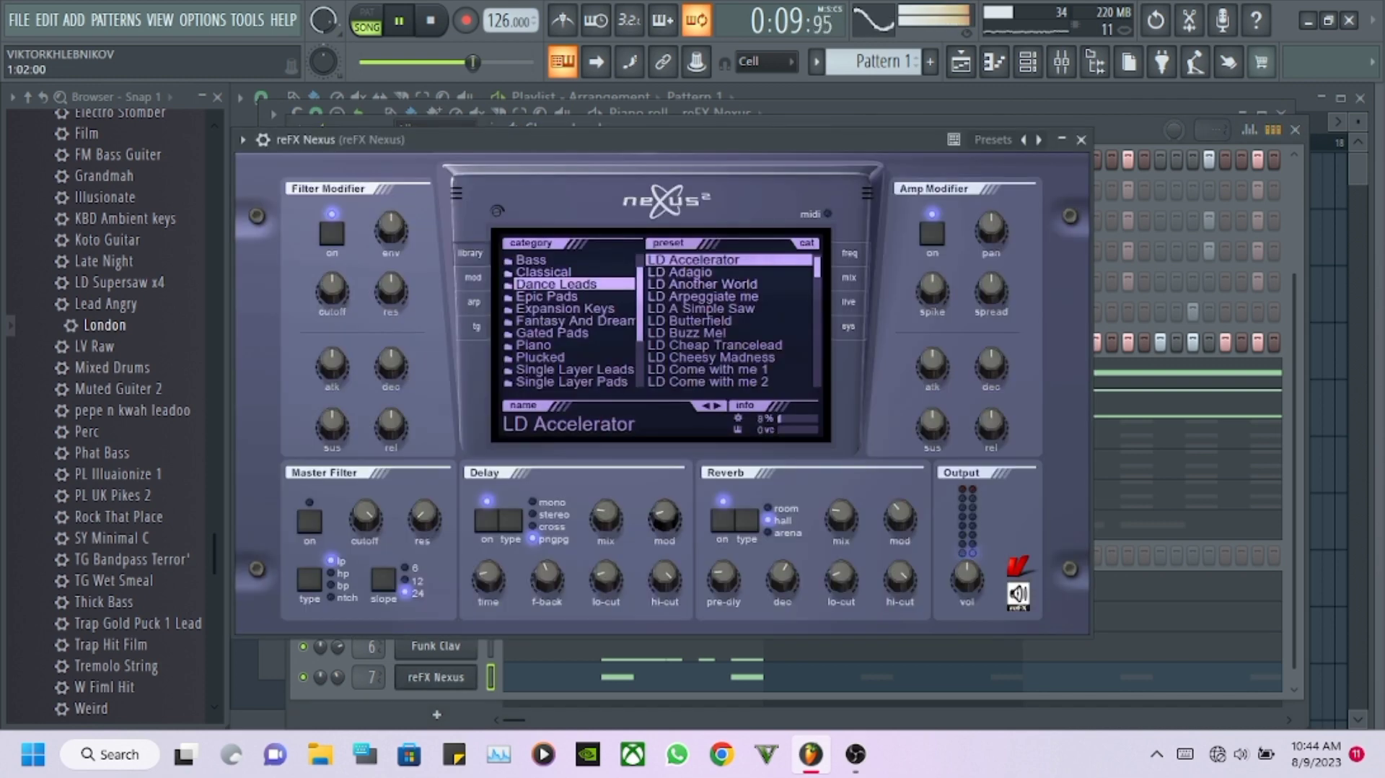
click(711, 357)
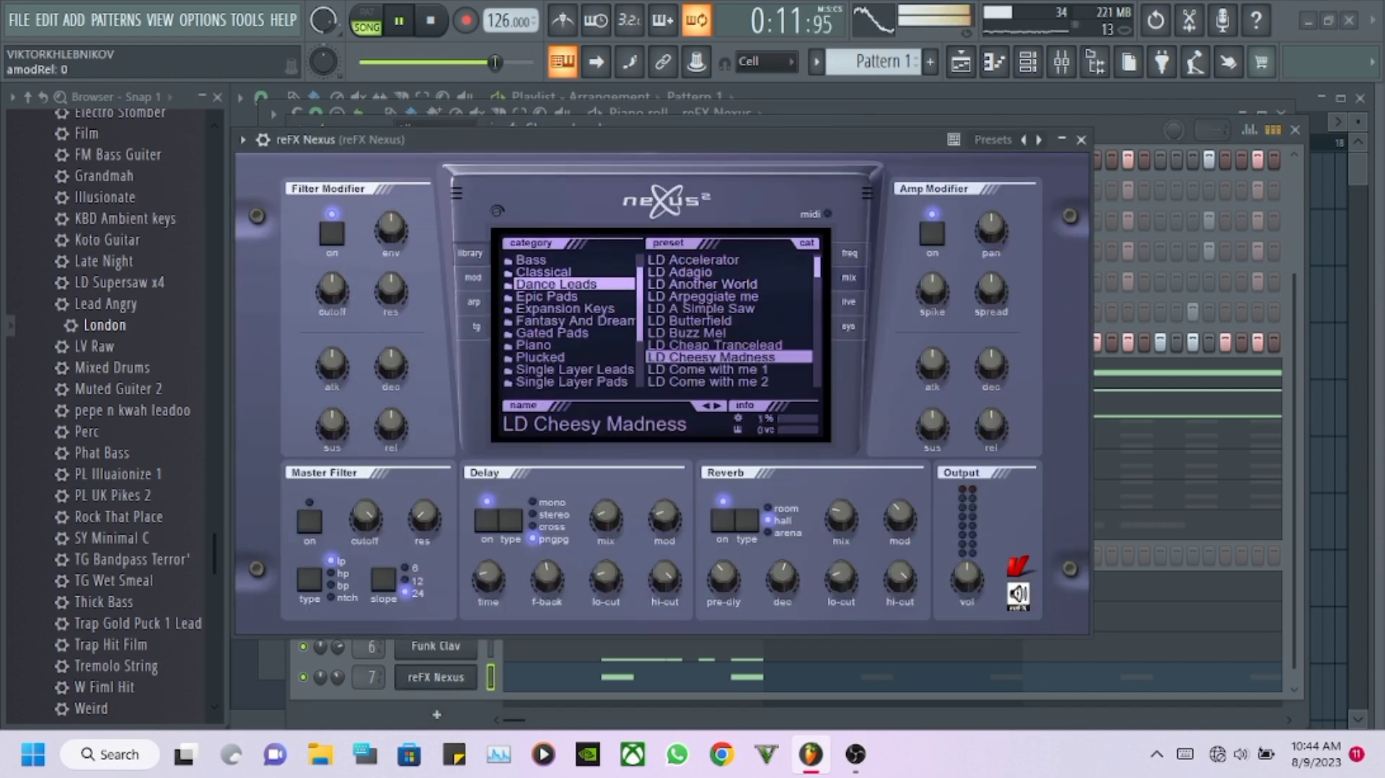
scroll(711, 346, down, 8)
click(715, 320)
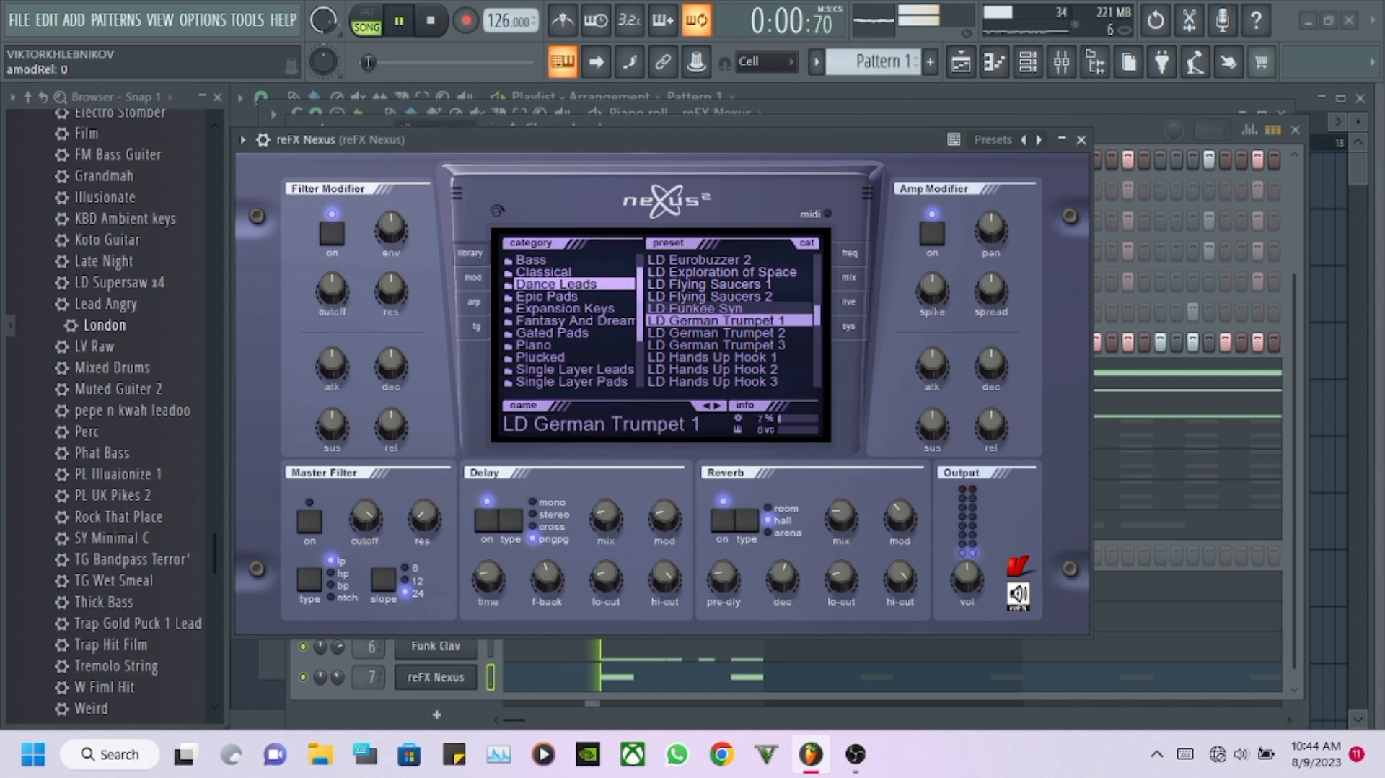
scroll(109, 411, down, 2)
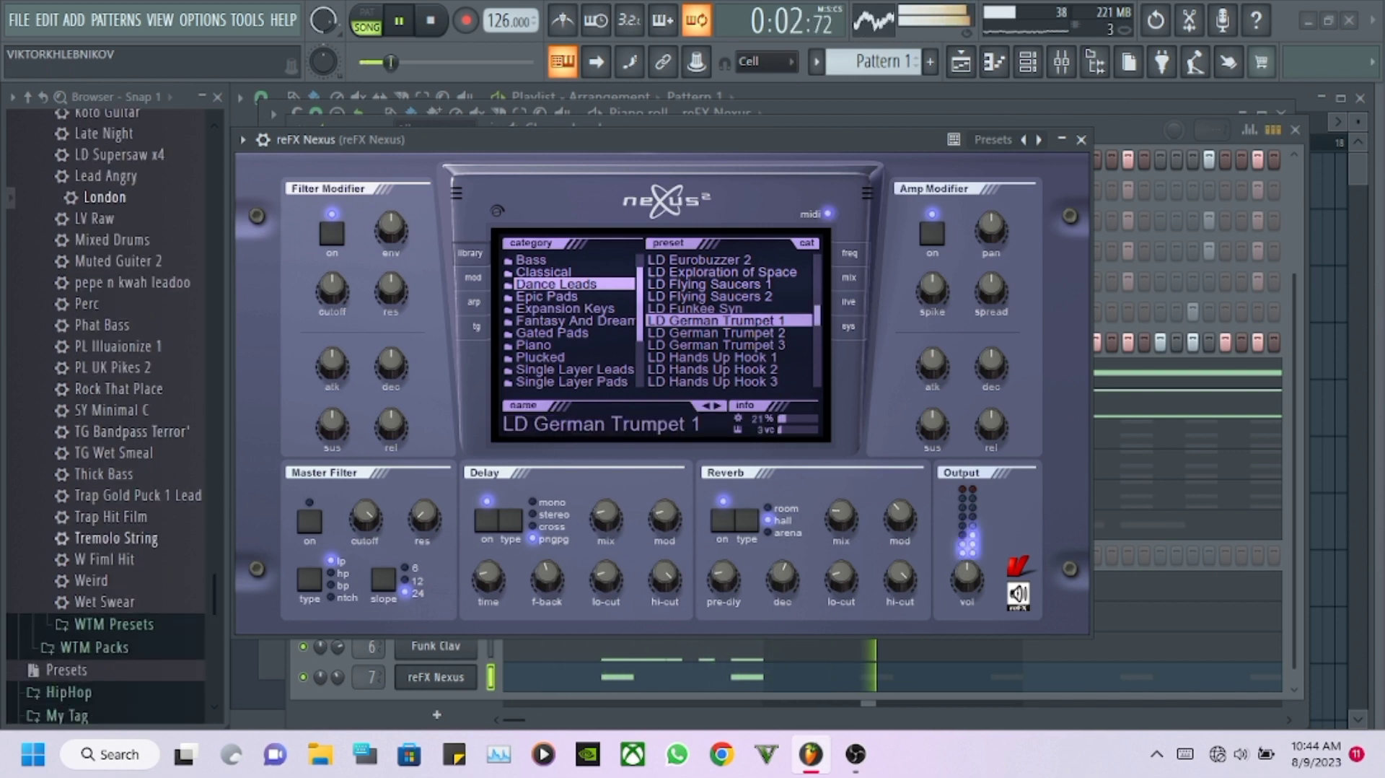
Try the Wet Swear and Bass 1 Thobzin presets on the reFX Nexus channel and close the plugin window.
drag(105, 602, 435, 679)
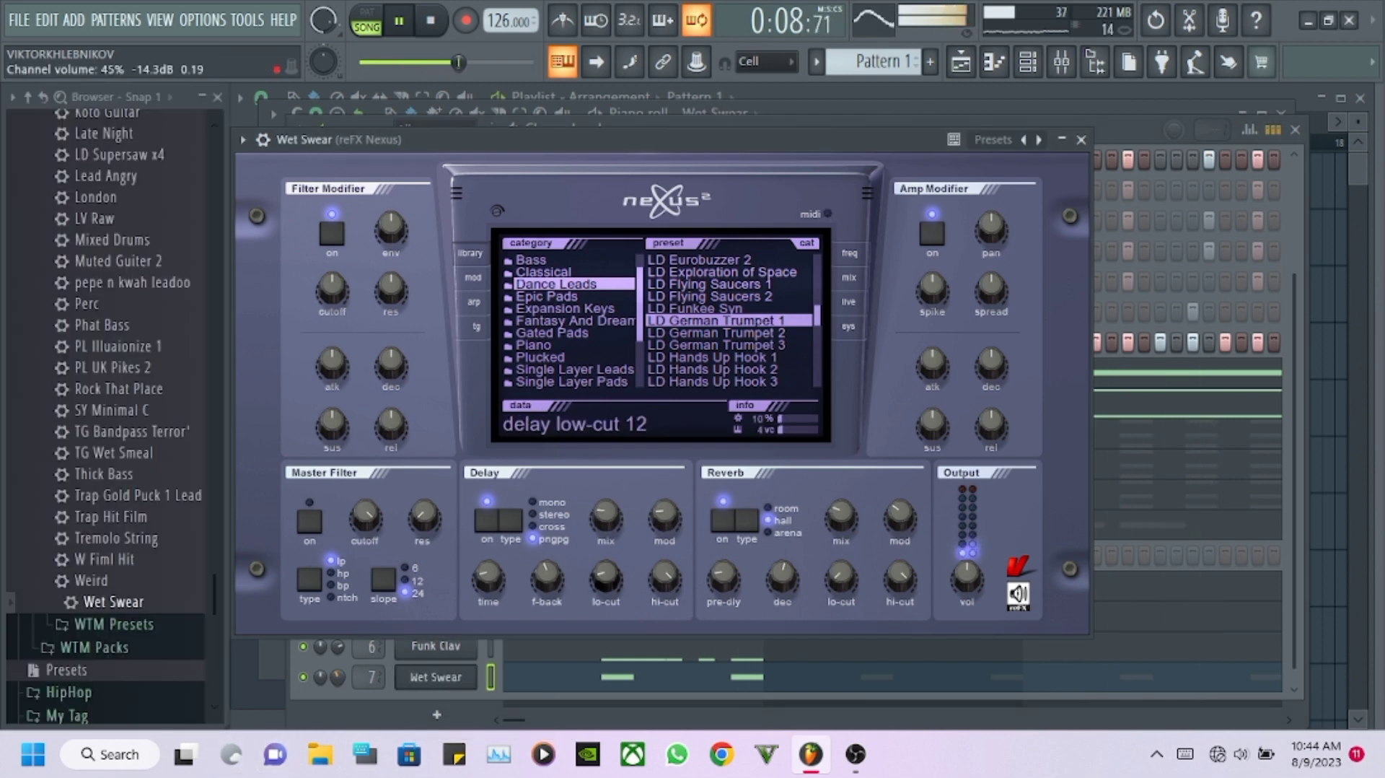
scroll(108, 510, up, 10)
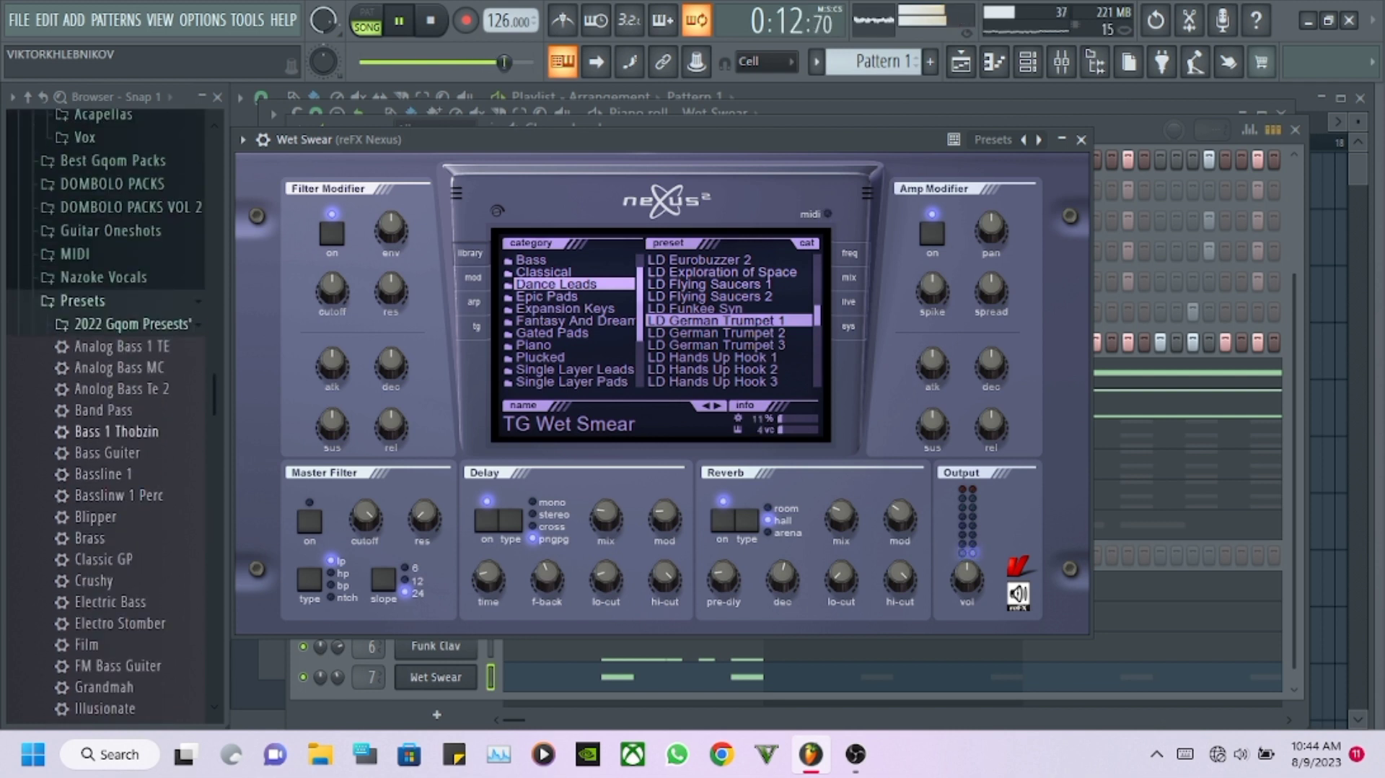
drag(115, 431, 433, 722)
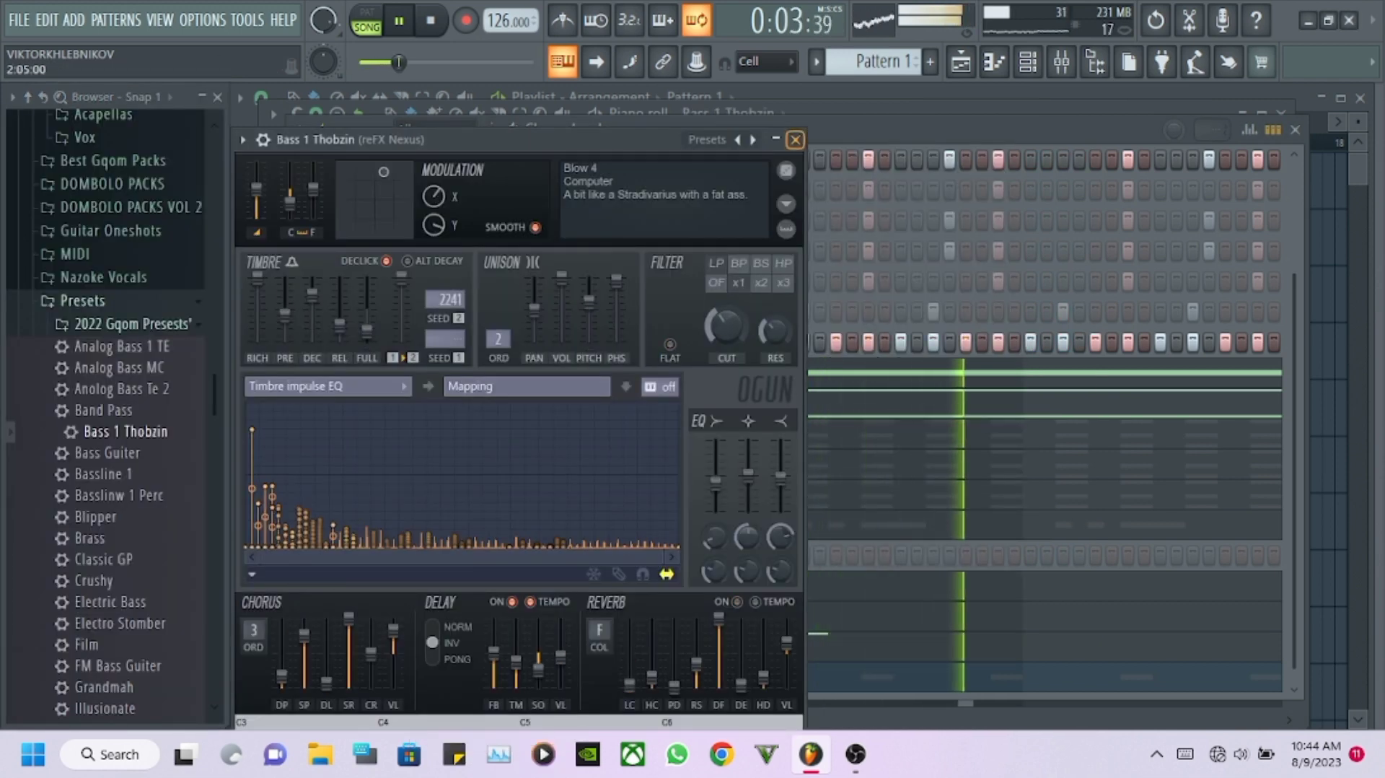
click(794, 139)
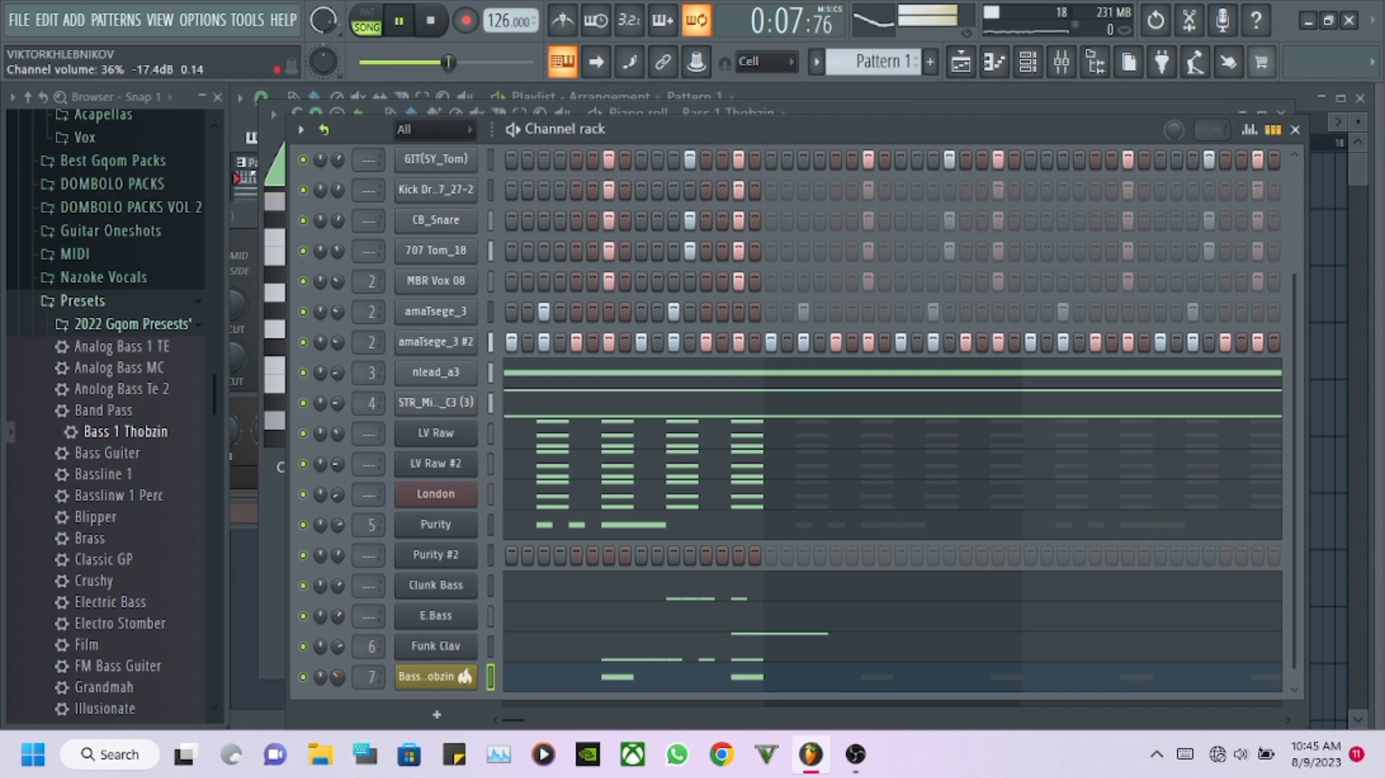
Transpose the Bass 1 Thobzin channel's two D6 notes down two octaves to D4 and stop playback.
click(612, 676)
click(612, 677)
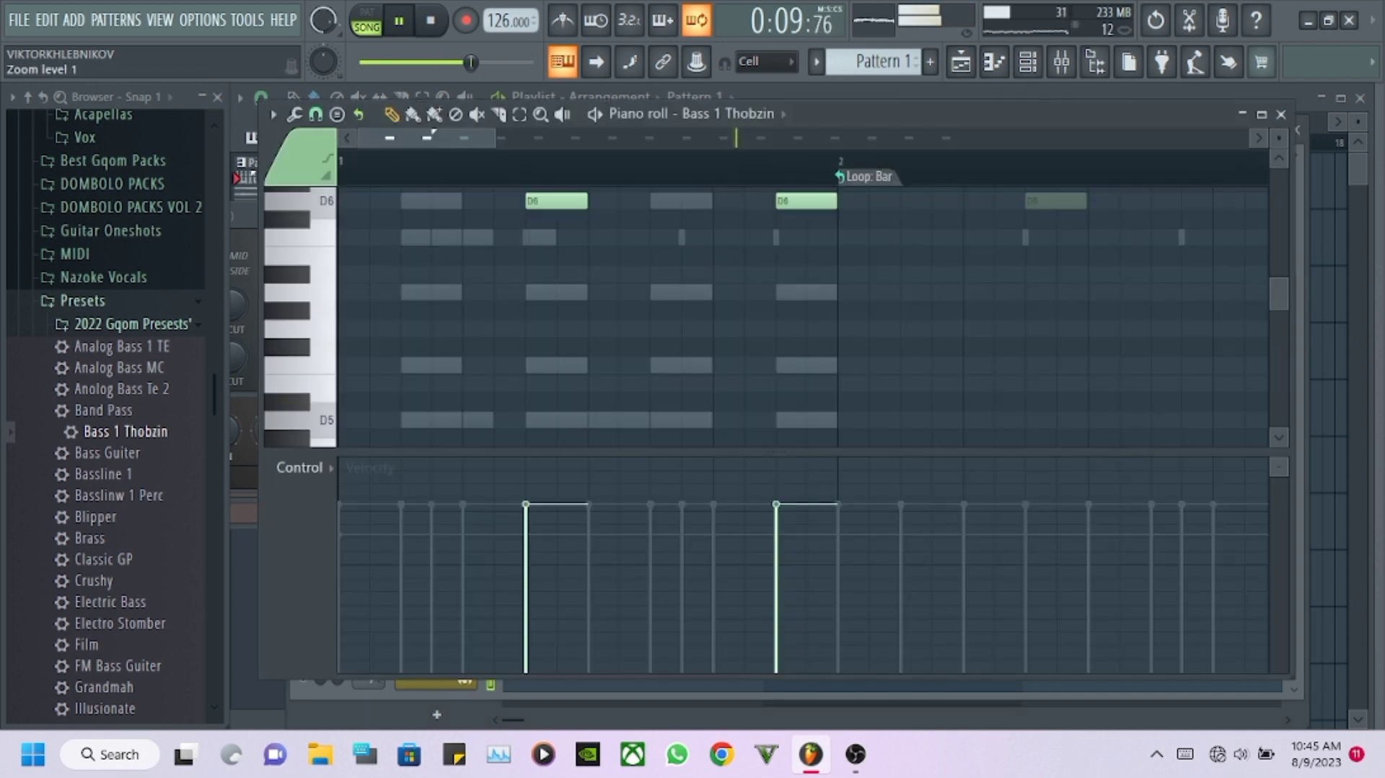
scroll(490, 361, down, 3)
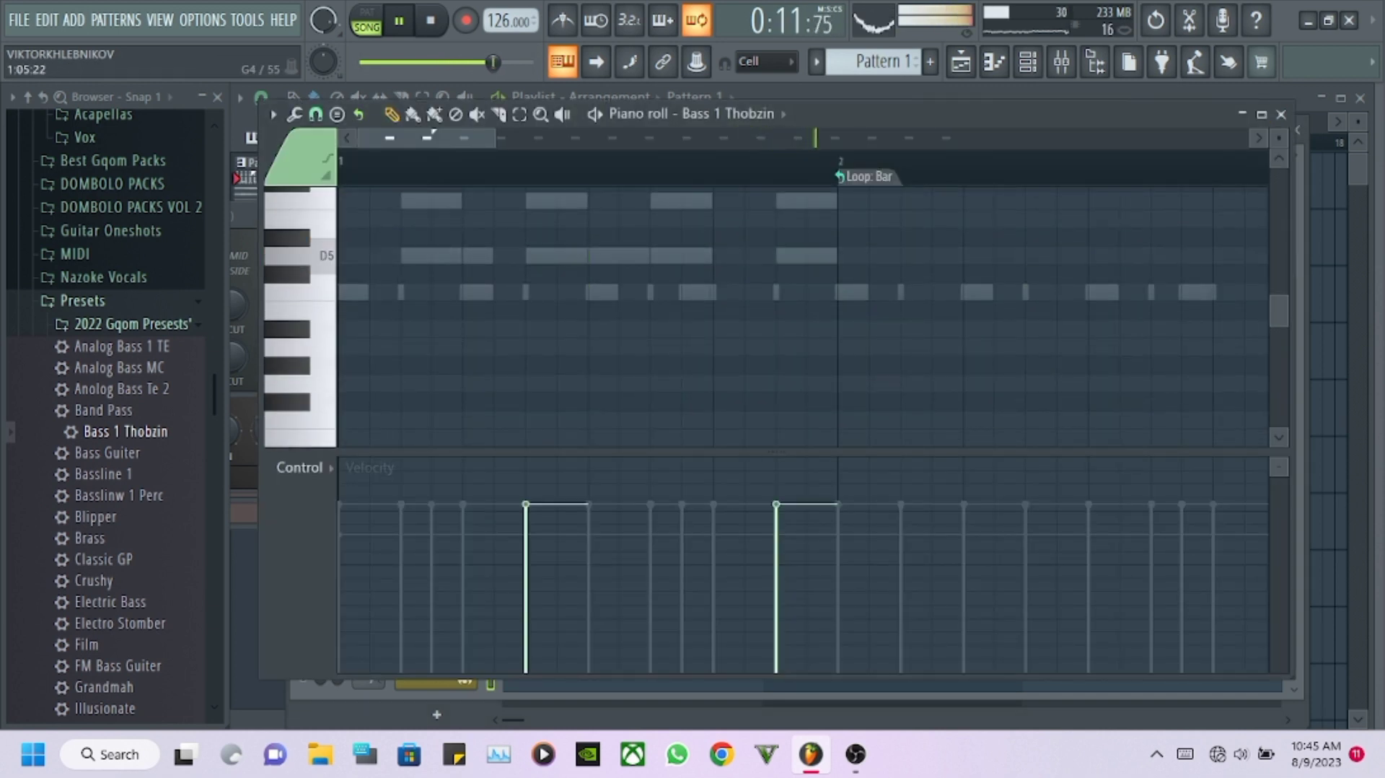
scroll(800, 317, down, 2)
key(space)
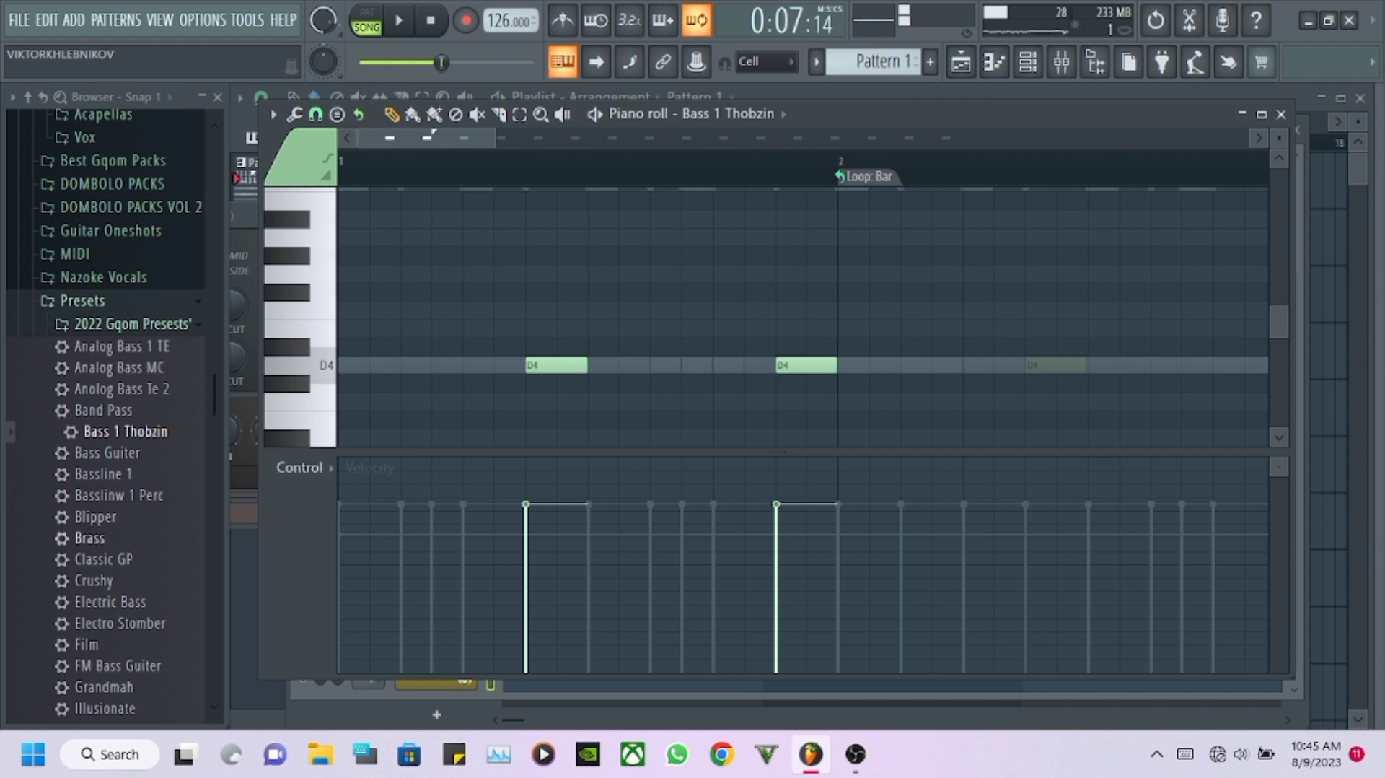
Replace the Bass 1 Thobzin sound with the Nasty preset from the GQOM PRESETS folder.
scroll(108, 404, down, 6)
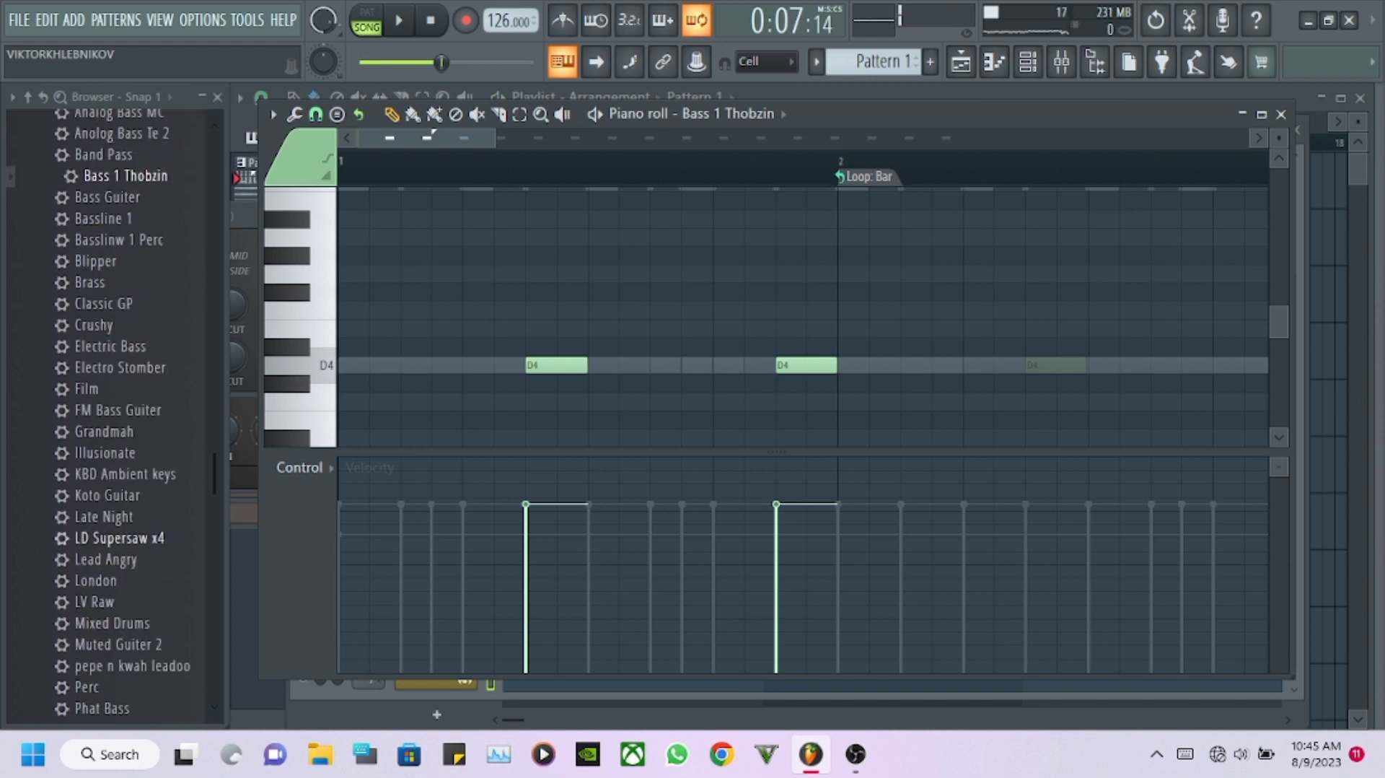
scroll(108, 404, down, 3)
scroll(108, 404, down, 3)
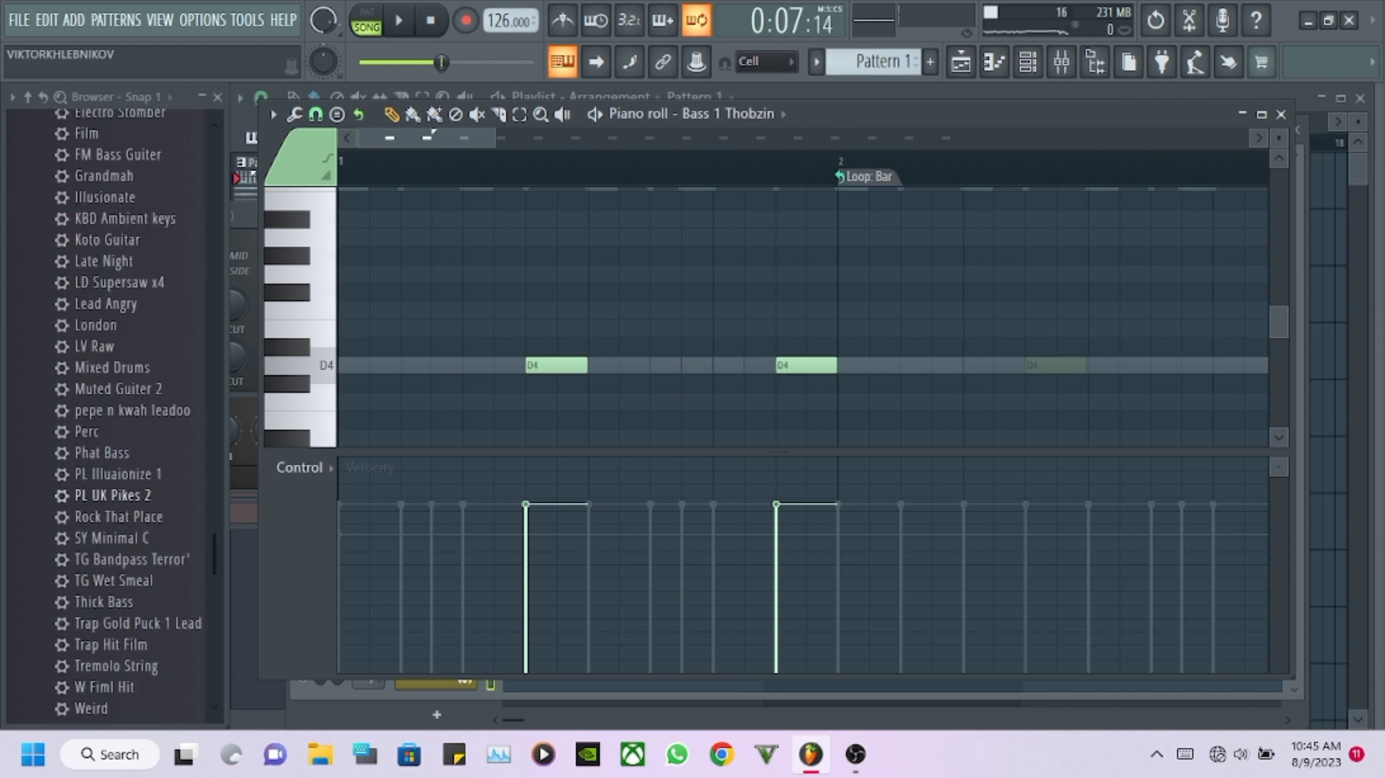
scroll(108, 404, up, 12)
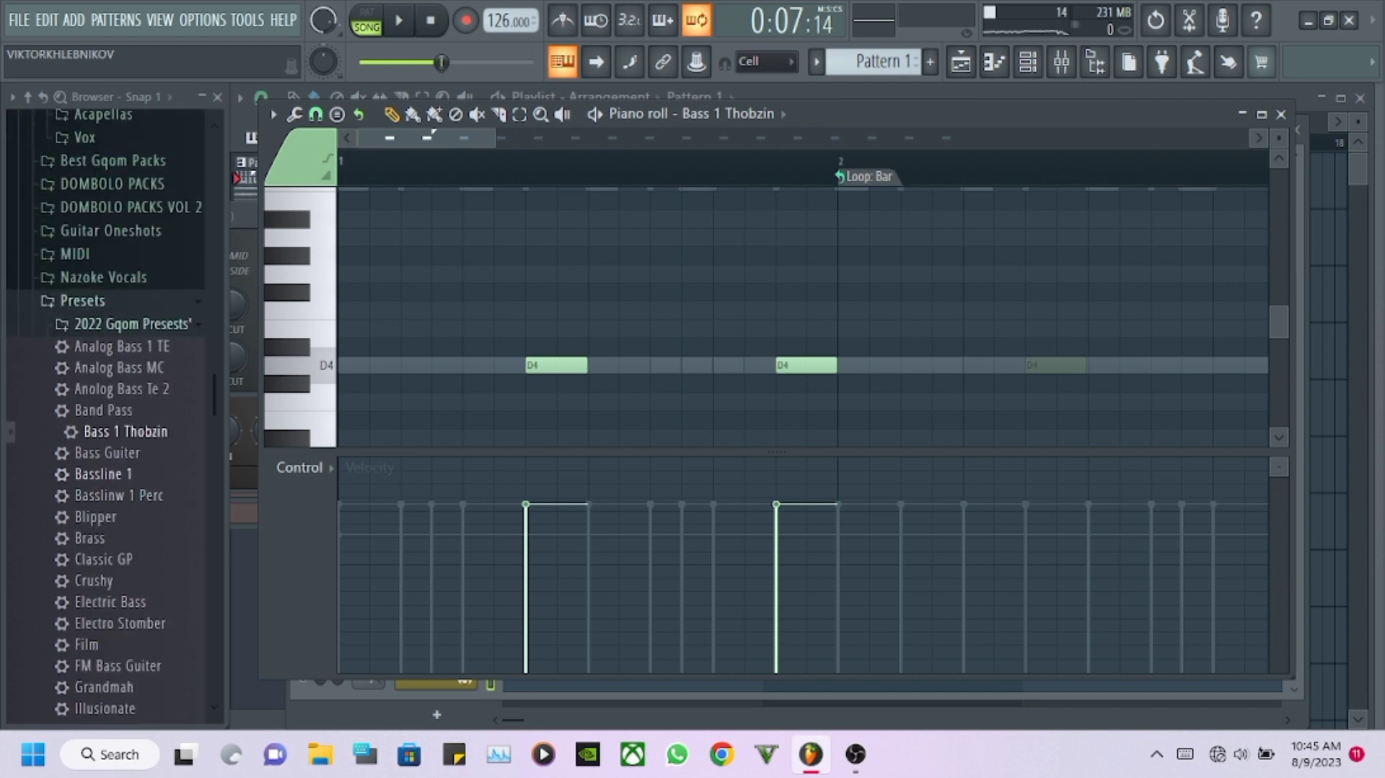
click(83, 304)
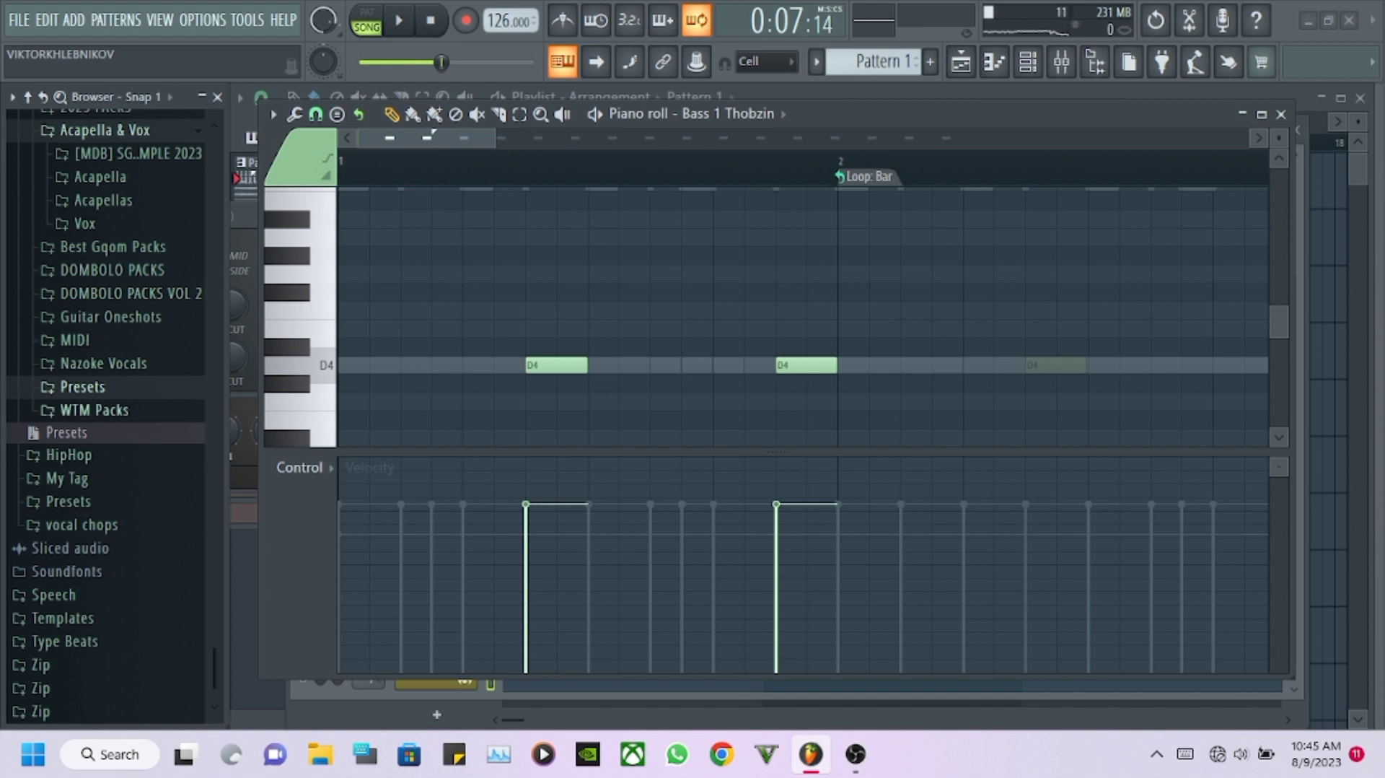
click(69, 502)
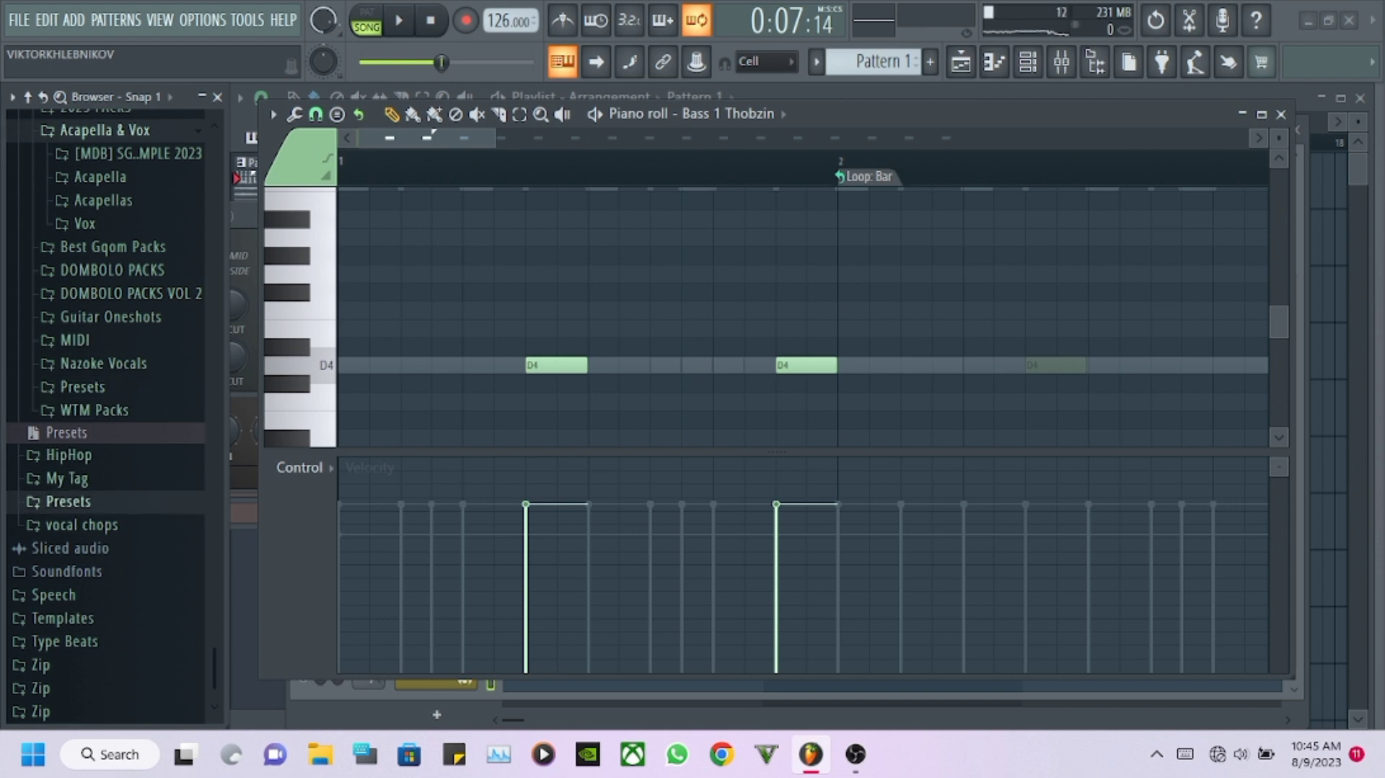
click(94, 525)
scroll(93, 450, down, 3)
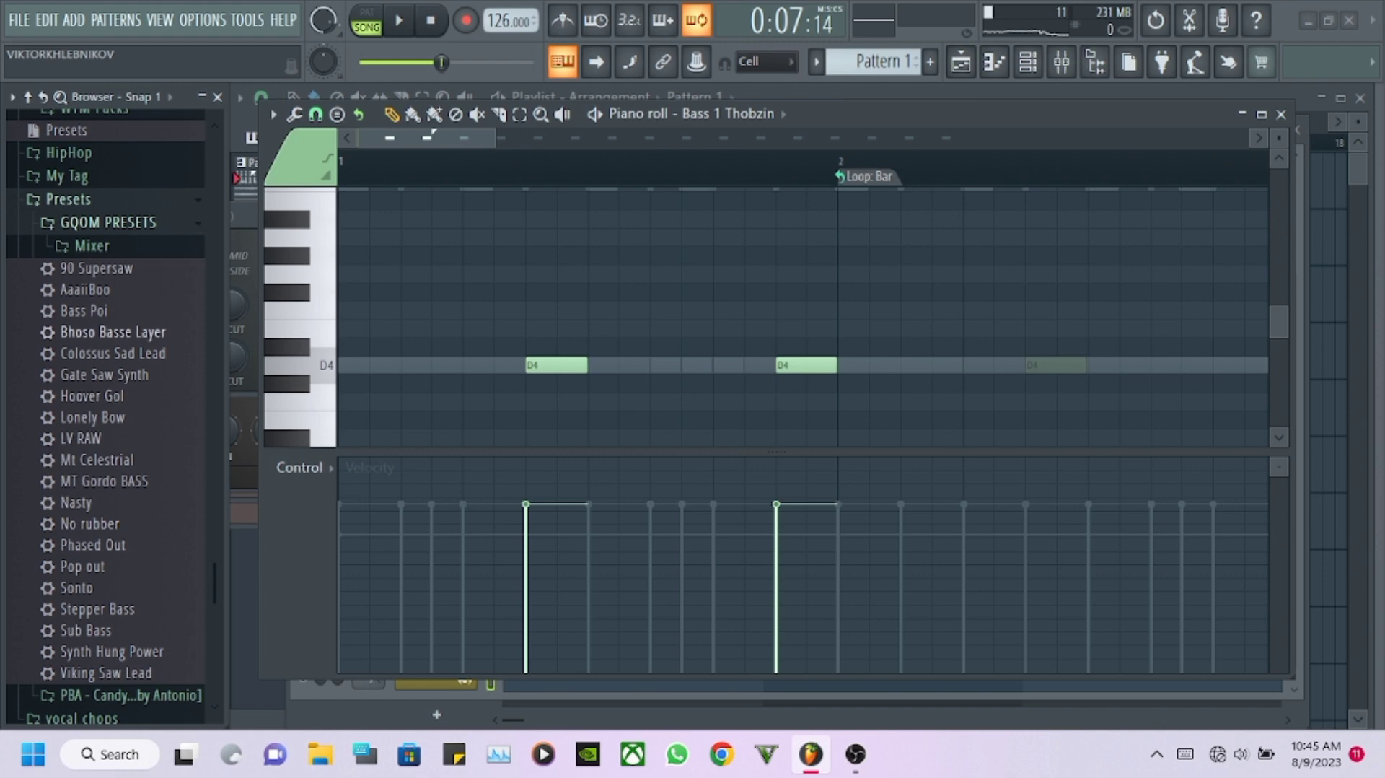
drag(76, 502, 577, 310)
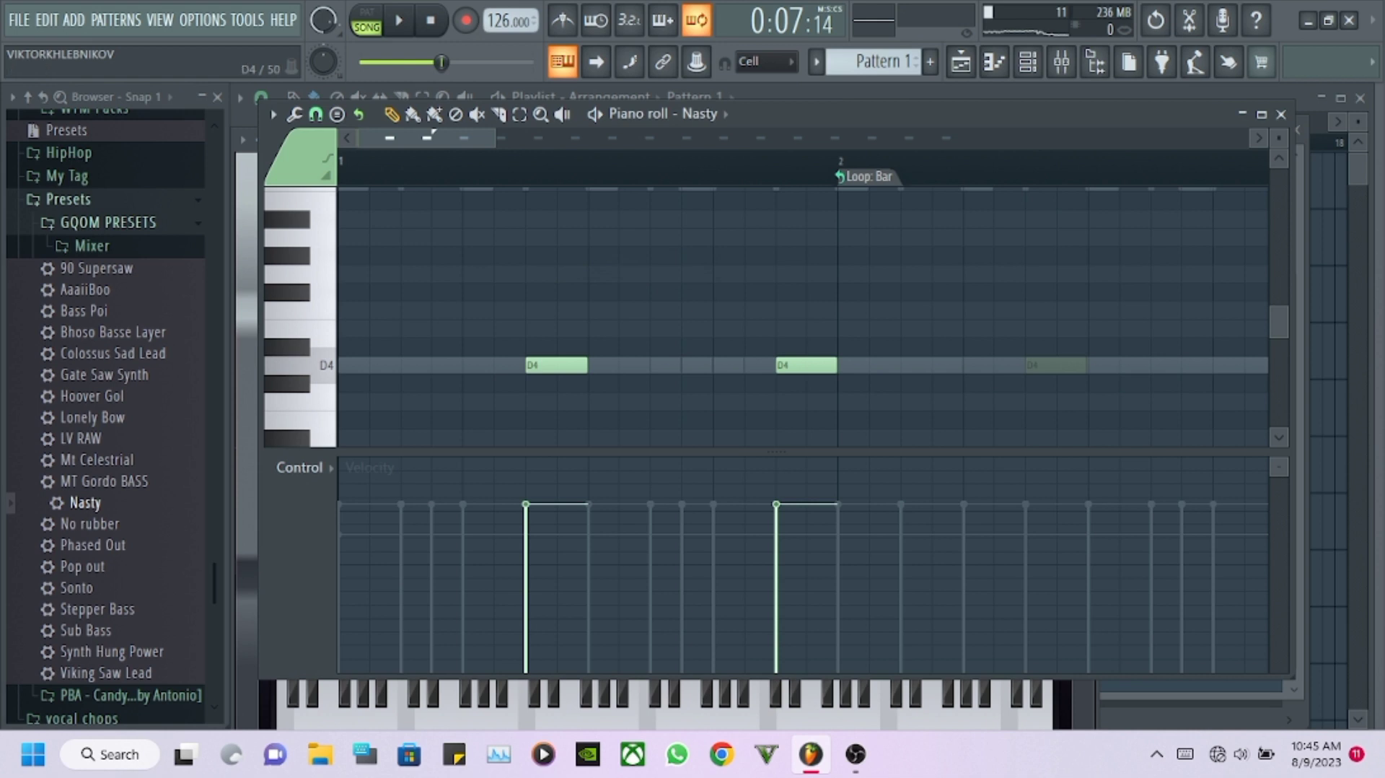
Play the song with the channel rack shown and set the Nasty channel's volume to about 41%.
click(1027, 62)
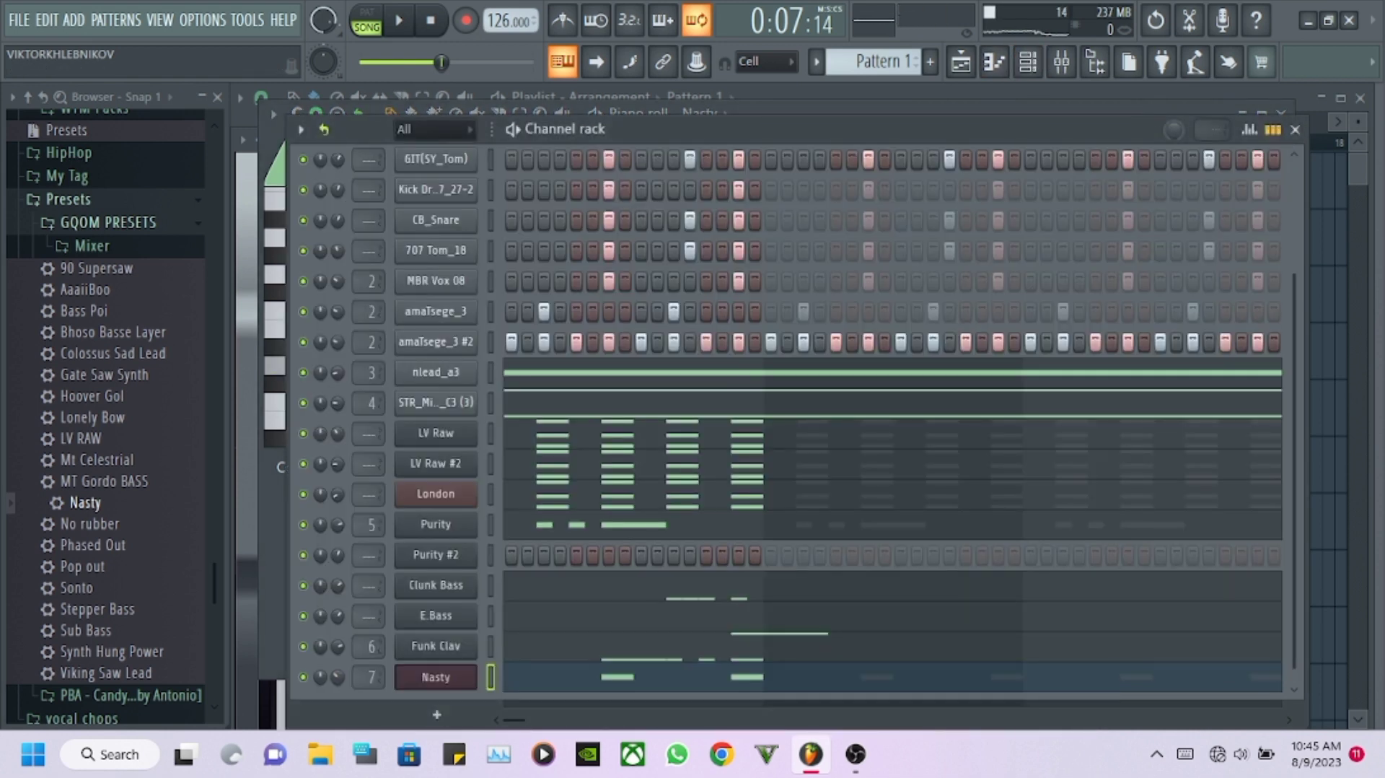
key(space)
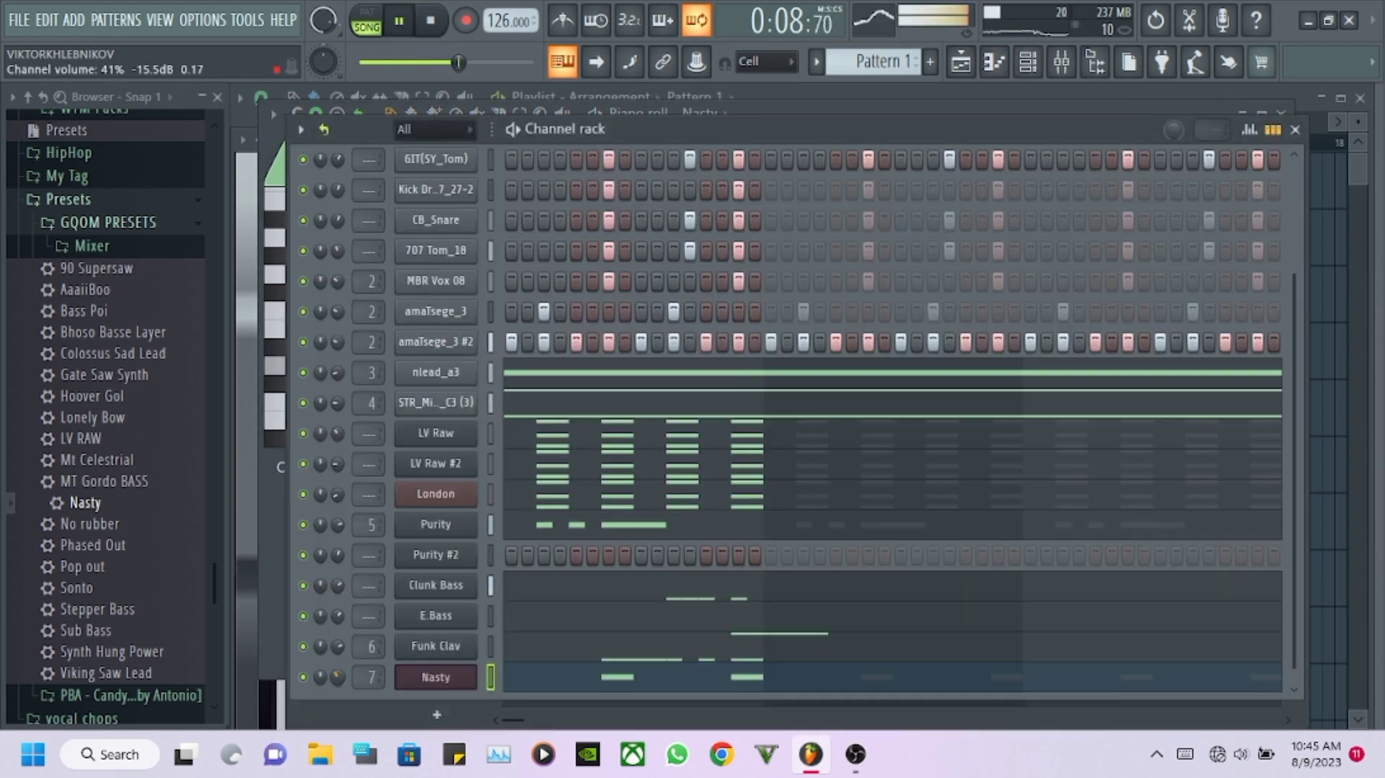
click(436, 674)
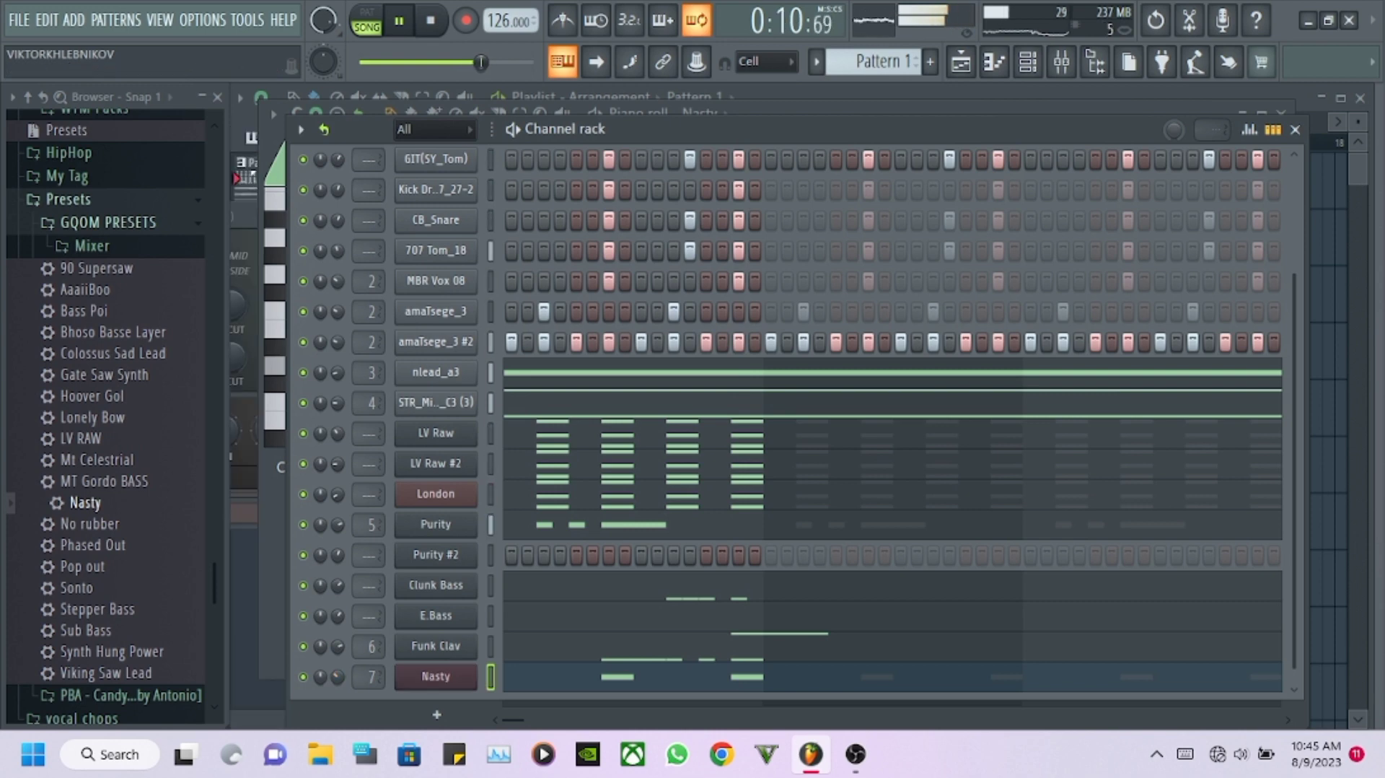
Transpose the Nasty channel's notes up an octave to D5 and add an E5 note at 1:09.
click(525, 672)
click(525, 672)
key(ctrl+Up)
scroll(692, 310, up, 3)
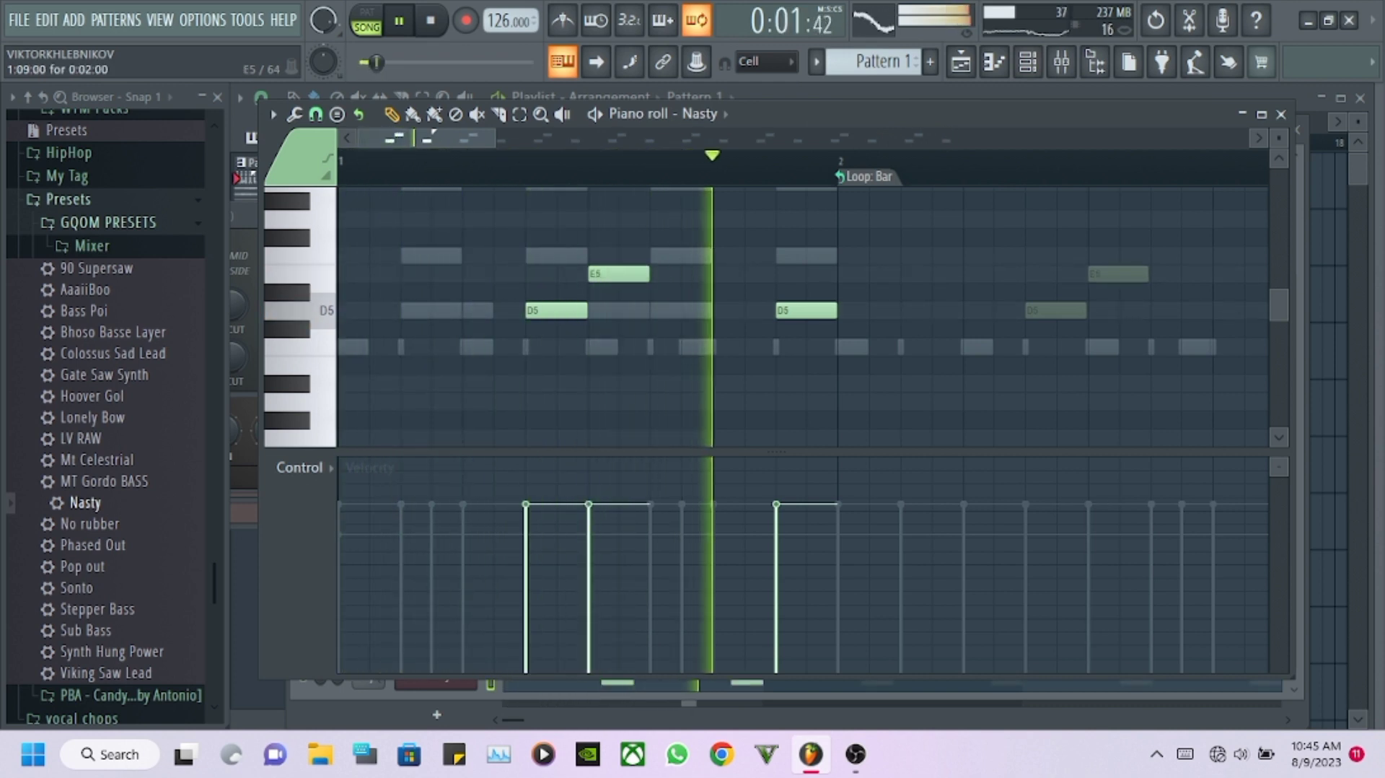
Place the 1:09 note at D6 instead, try extending it to four steps and shorten it to two steps again.
scroll(801, 317, up, 3)
scroll(602, 252, up, 1)
click(602, 255)
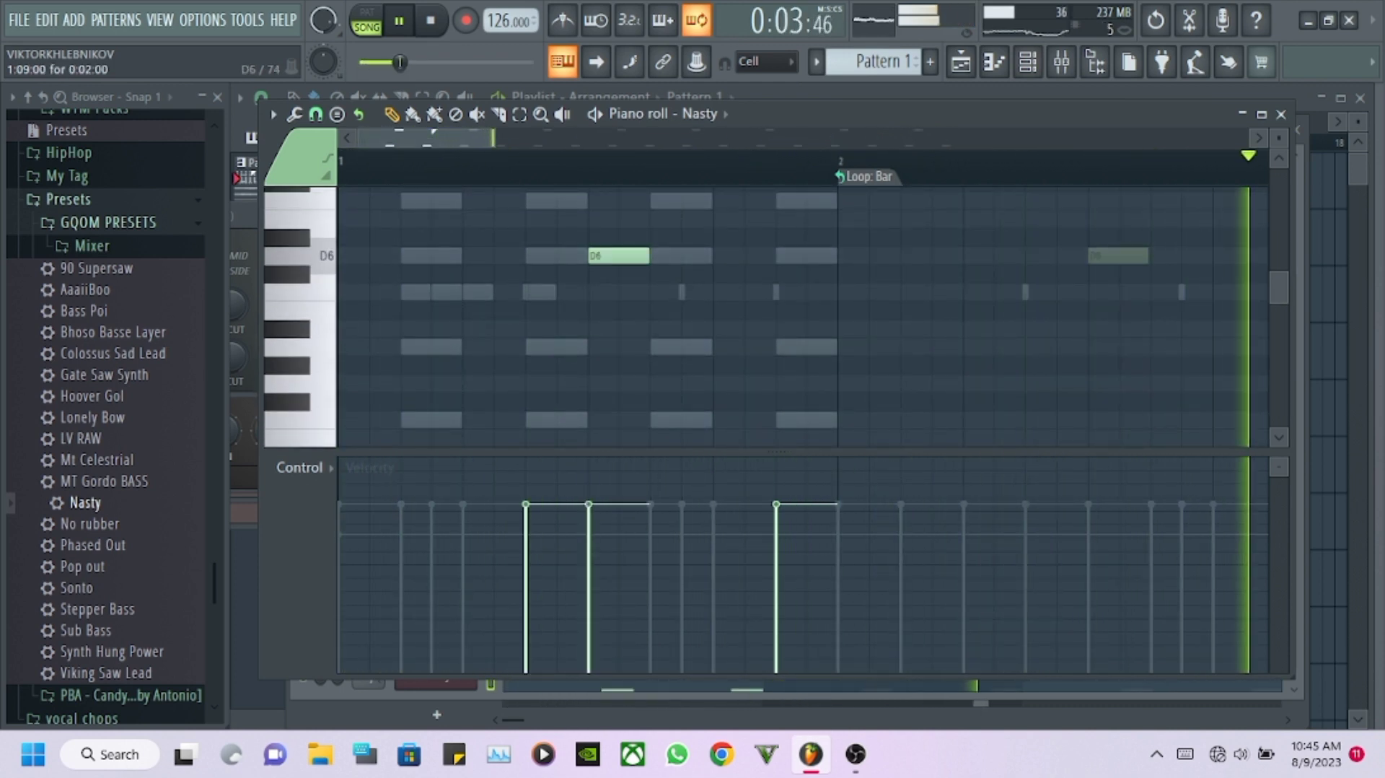
drag(648, 255, 710, 256)
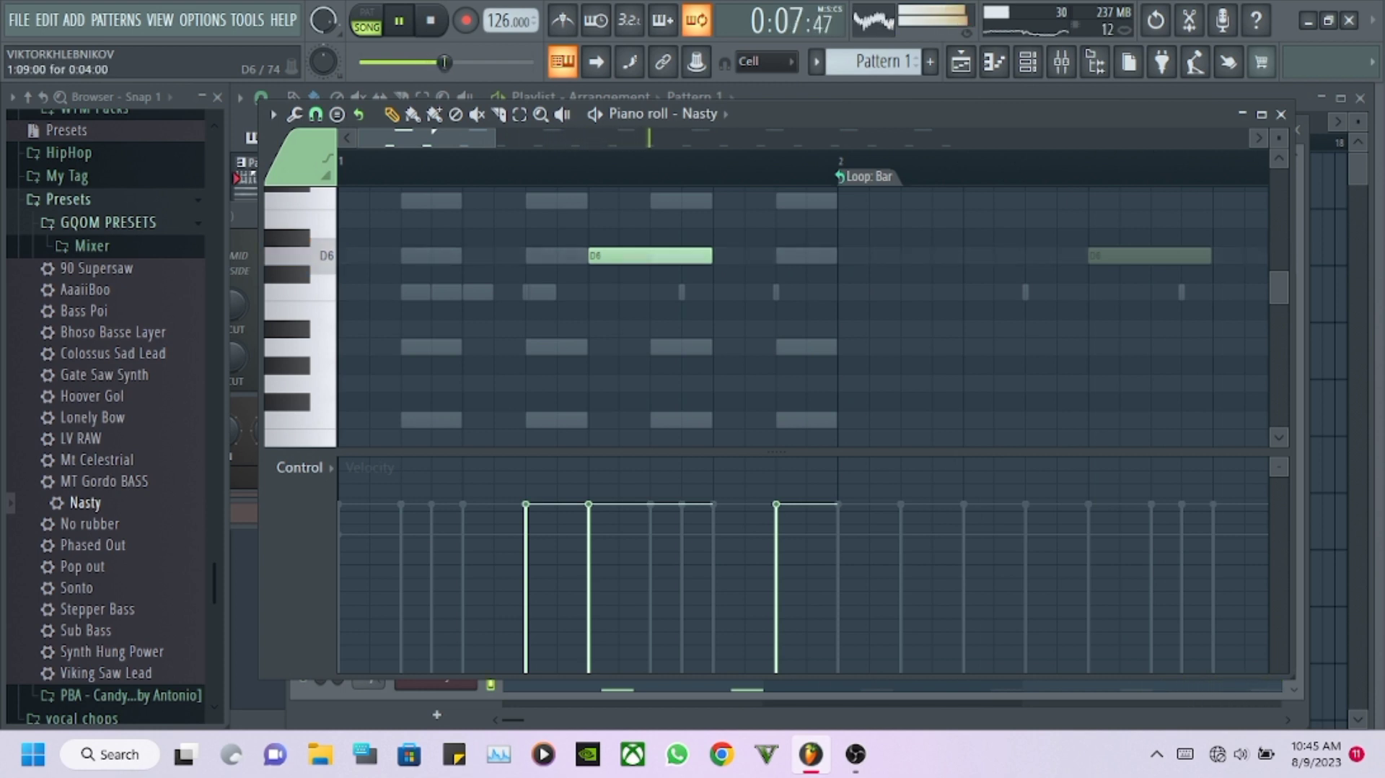
drag(709, 256, 646, 265)
Add a two-step D6 note at 1:11 and transpose only that note down an octave to D5.
click(665, 255)
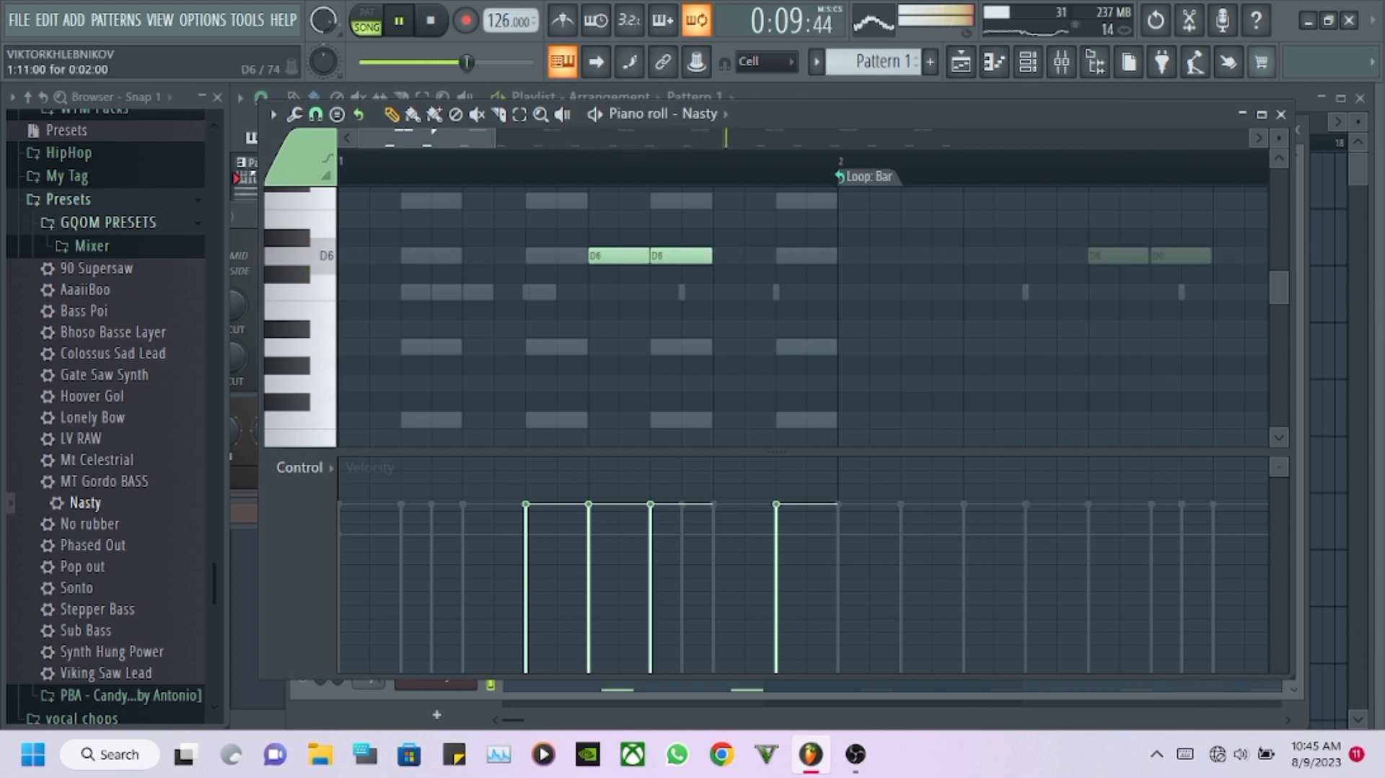
ctrl+click(666, 255)
key(ctrl+Down)
scroll(660, 259, down, 2)
scroll(610, 288, down, 1)
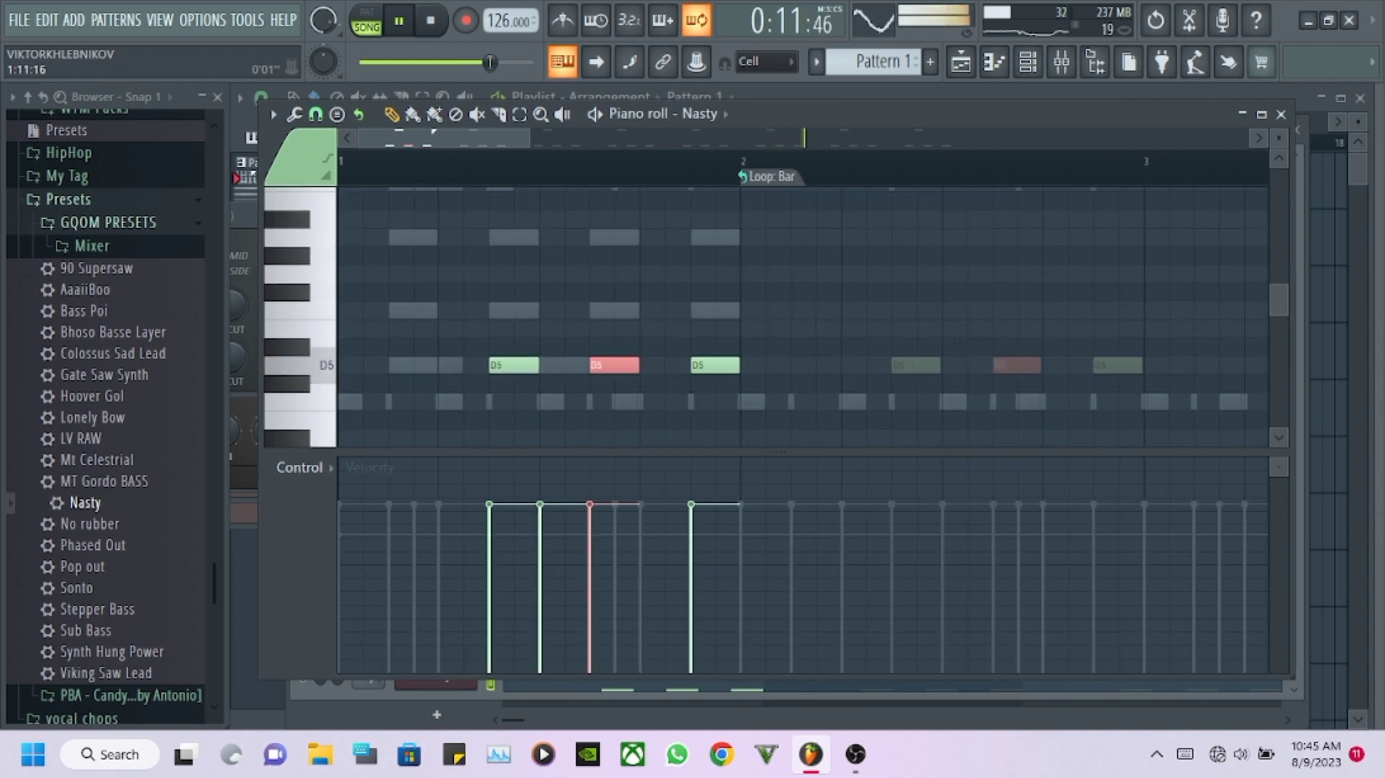
Delete the D6 note at 1:09, transpose the remaining three notes down to D4 and return to the channel rack.
scroll(610, 288, up, 2)
right_click(562, 252)
scroll(665, 246, down, 3)
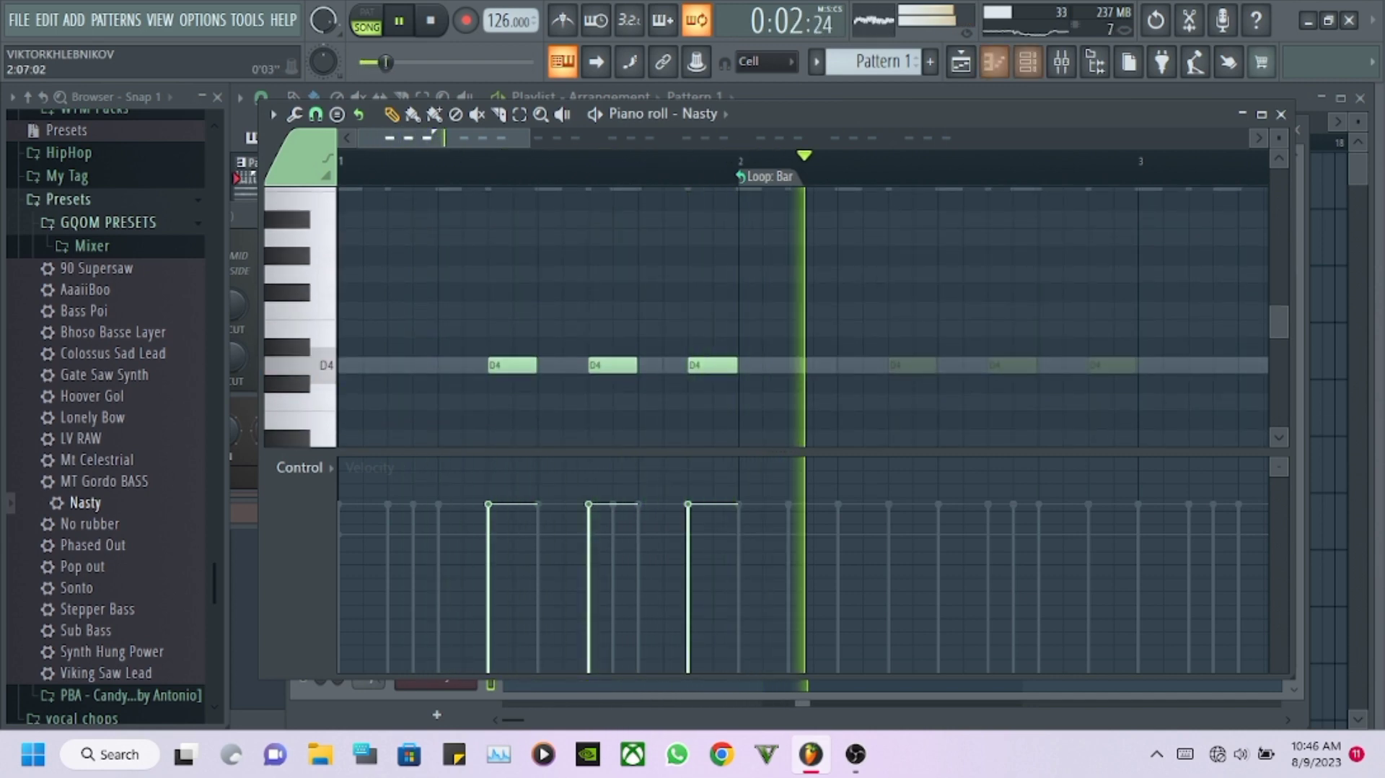
key(F6)
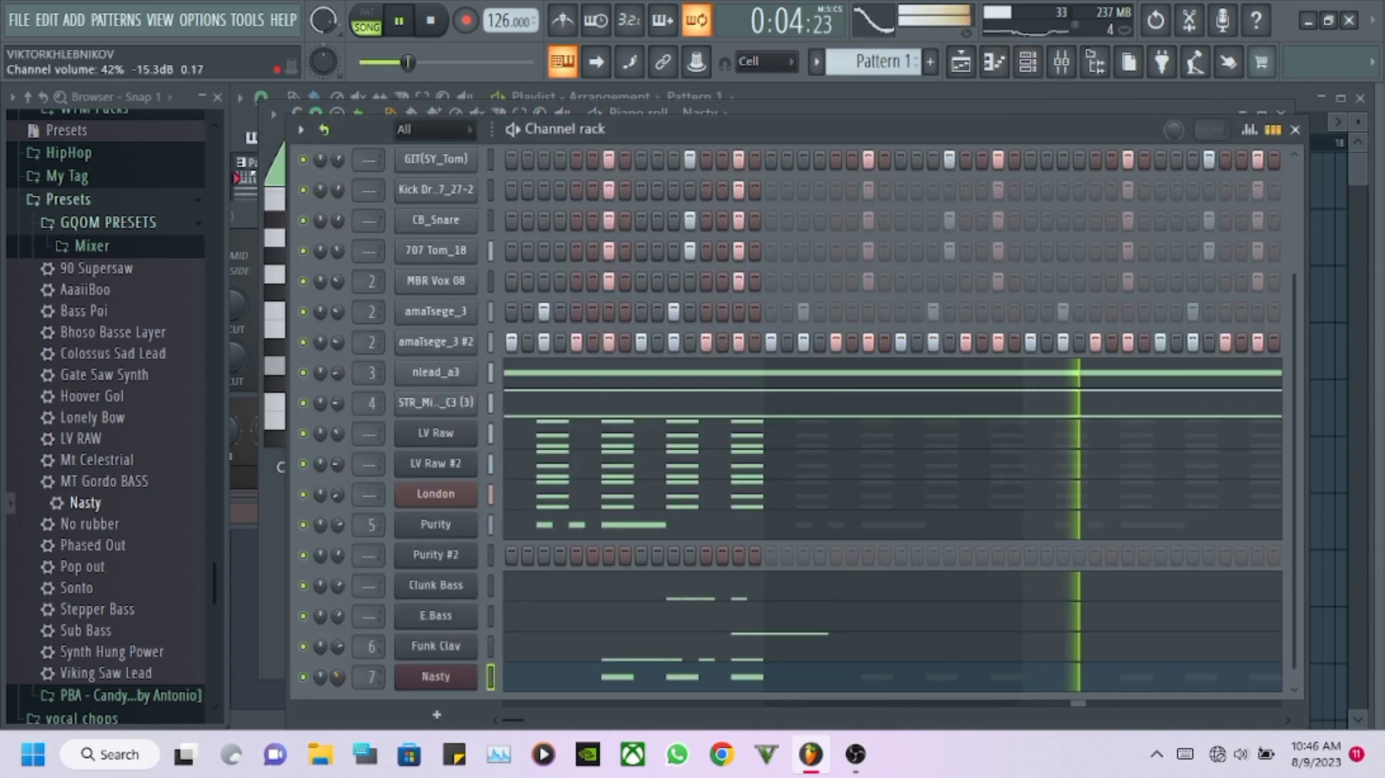
Add a new Purity channel, load the Oct Bread 4 sound from its Bass Synth category and close the plugin.
click(437, 714)
click(776, 257)
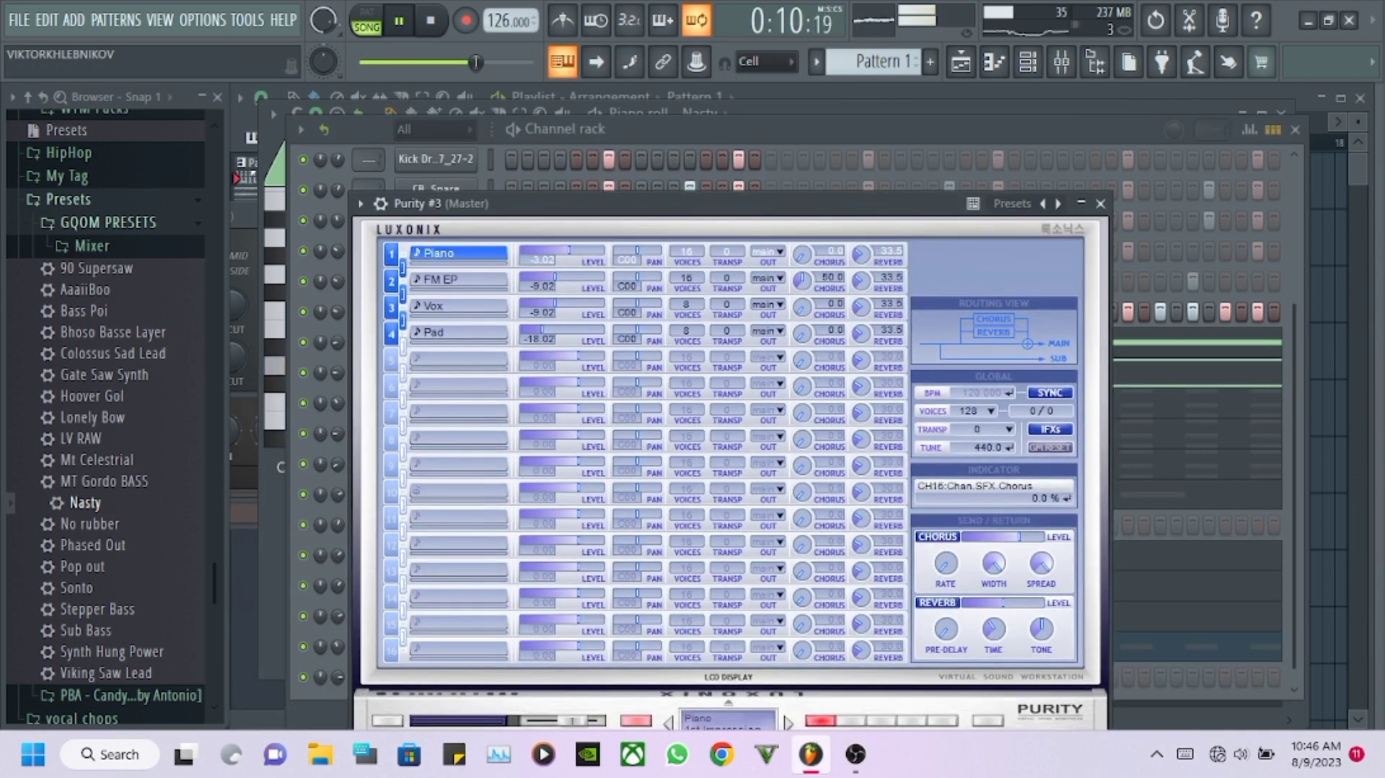
click(851, 719)
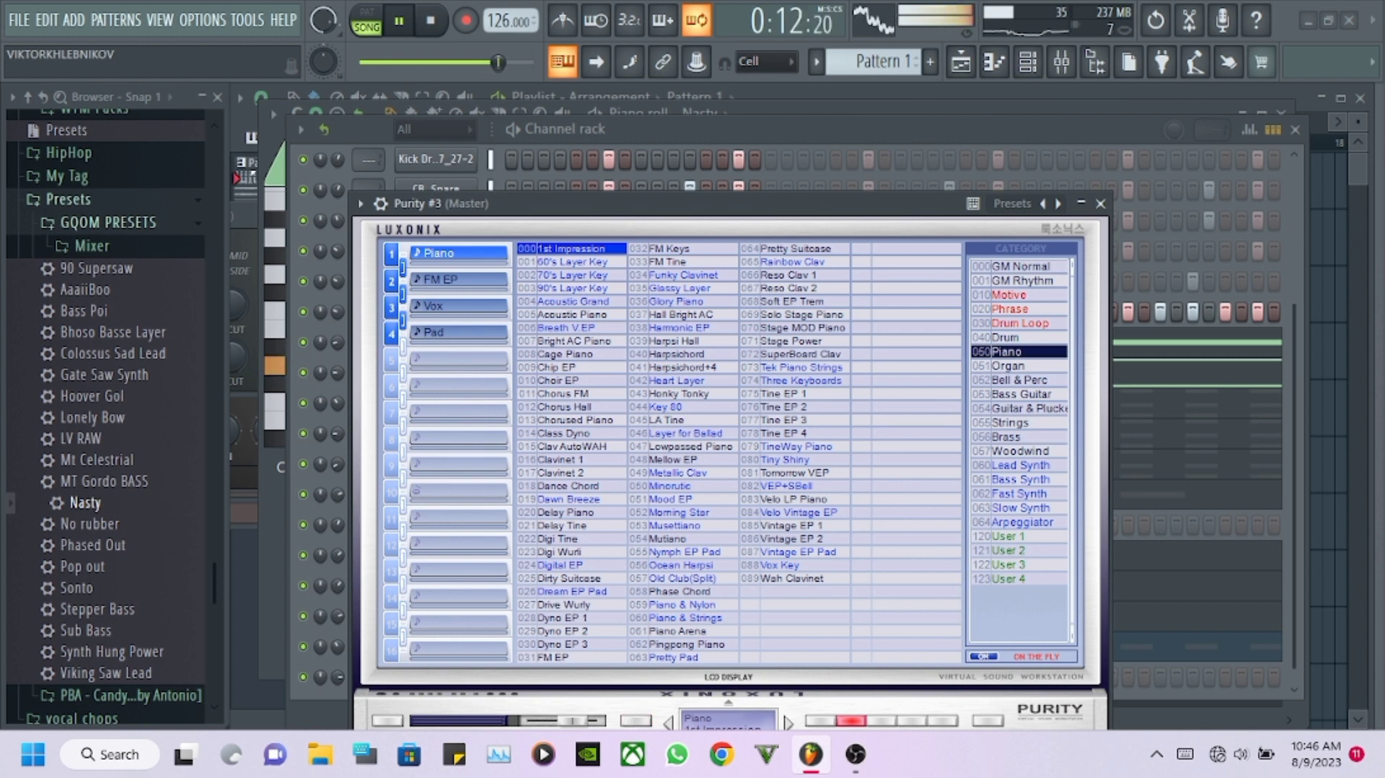
click(1019, 494)
click(1019, 479)
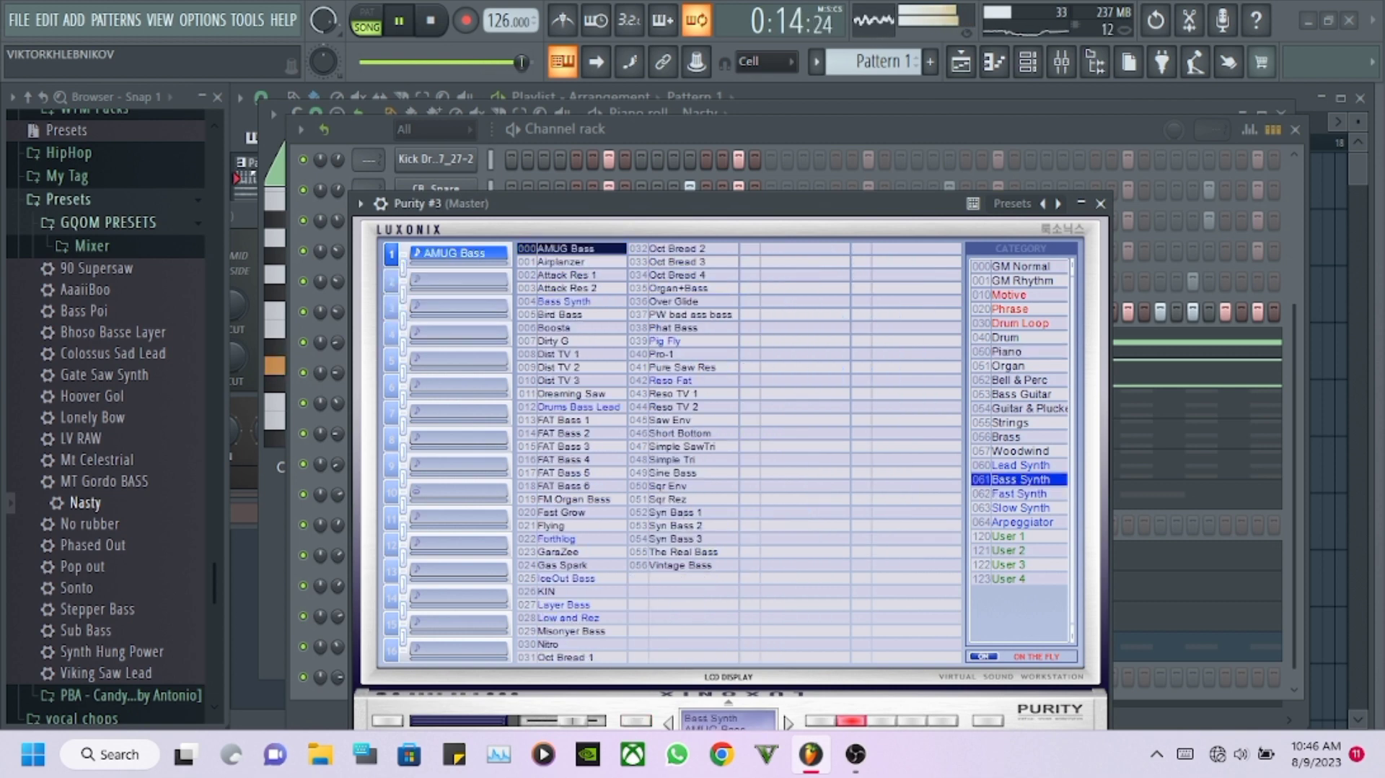
click(679, 288)
click(678, 275)
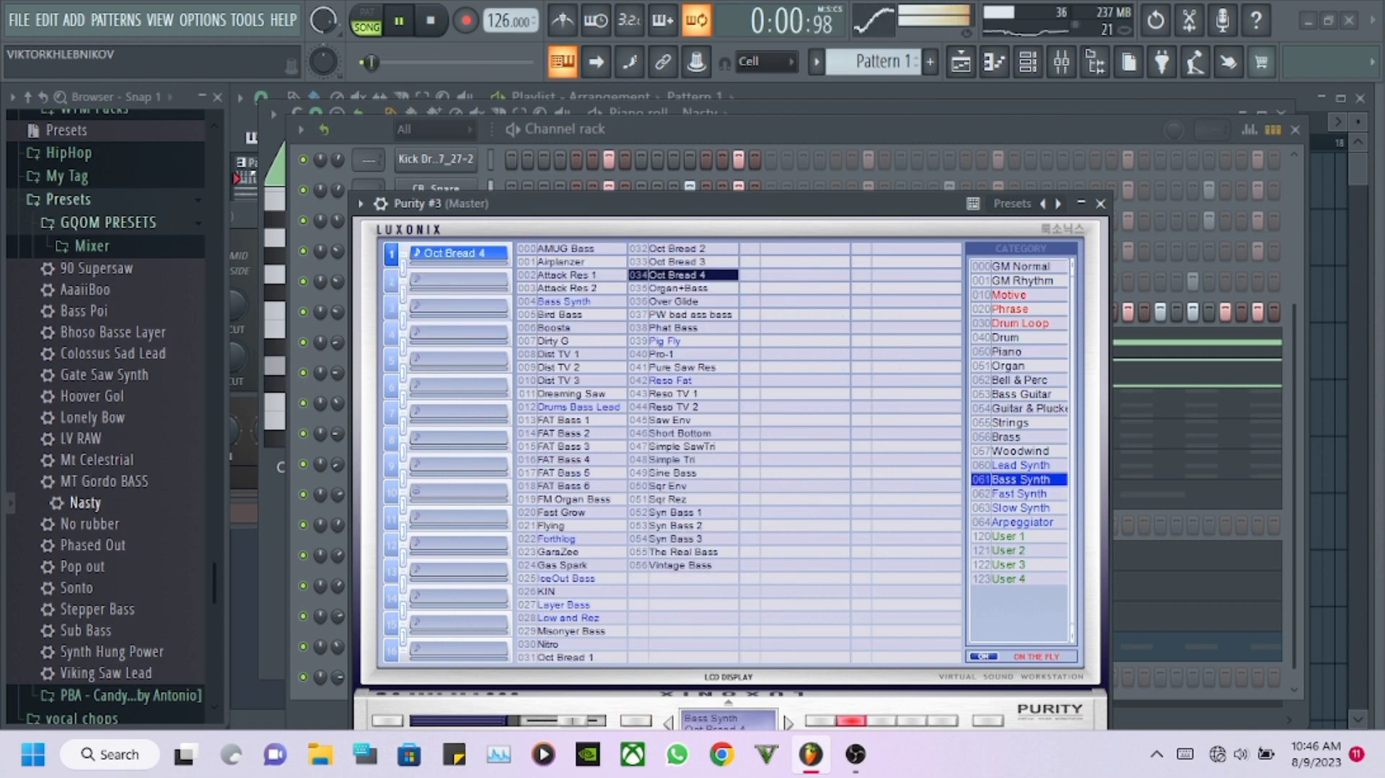
click(1100, 203)
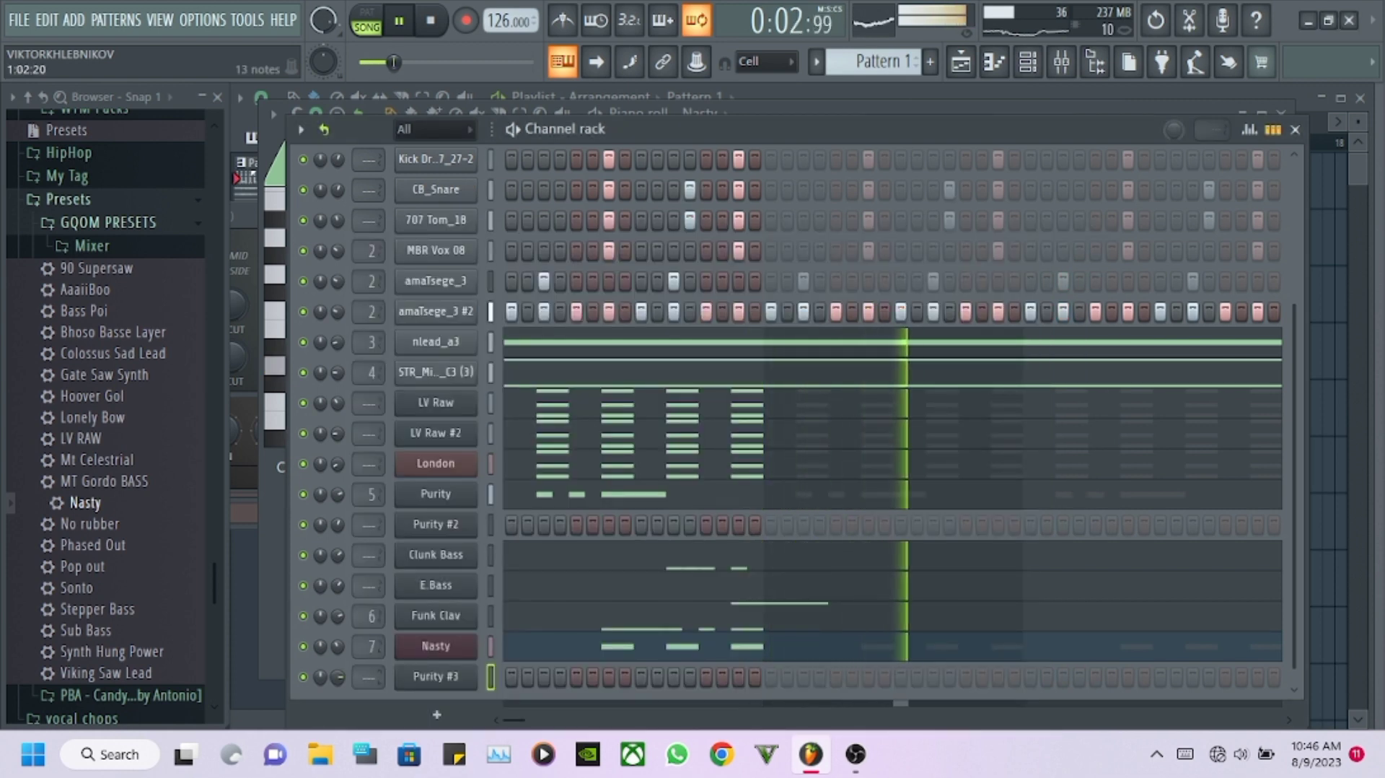
Set the Purity #3 channel's volume to 55% and reopen its plugin window.
drag(337, 676, 337, 698)
right_click(436, 676)
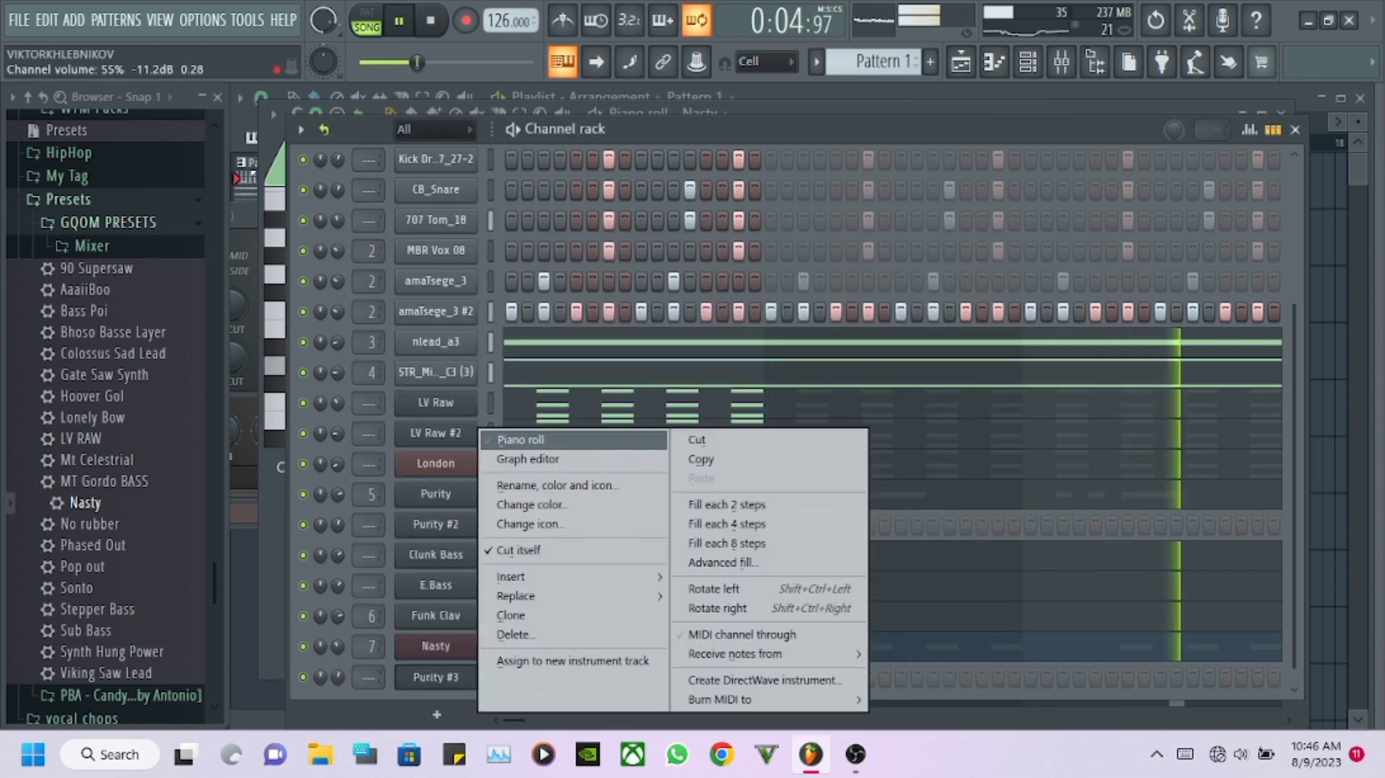
click(436, 677)
click(436, 677)
Audition the Bass Synth sounds Simple Tri, Sqr Env, Sqr Rez and Sine Bass in Purity #3, ending on Simple Tri.
click(679, 459)
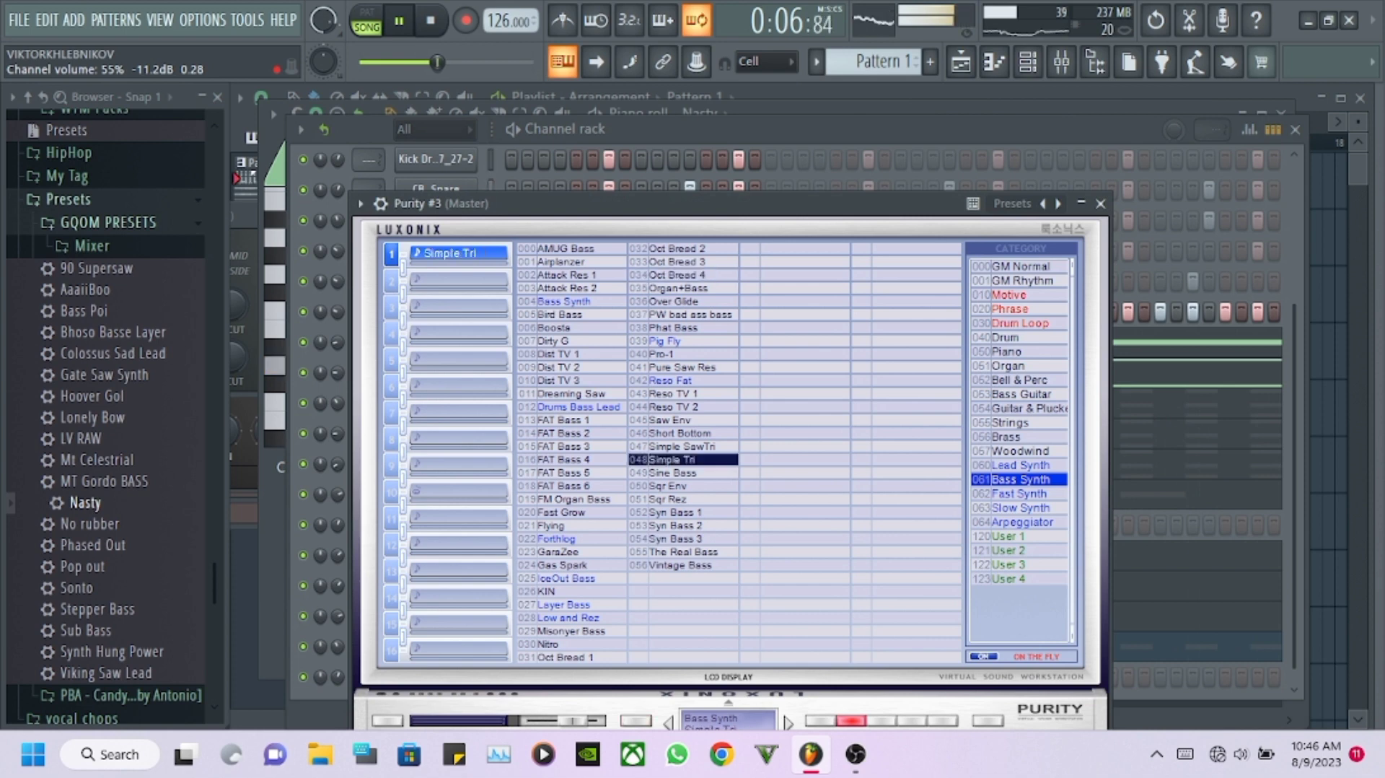
click(678, 486)
click(678, 499)
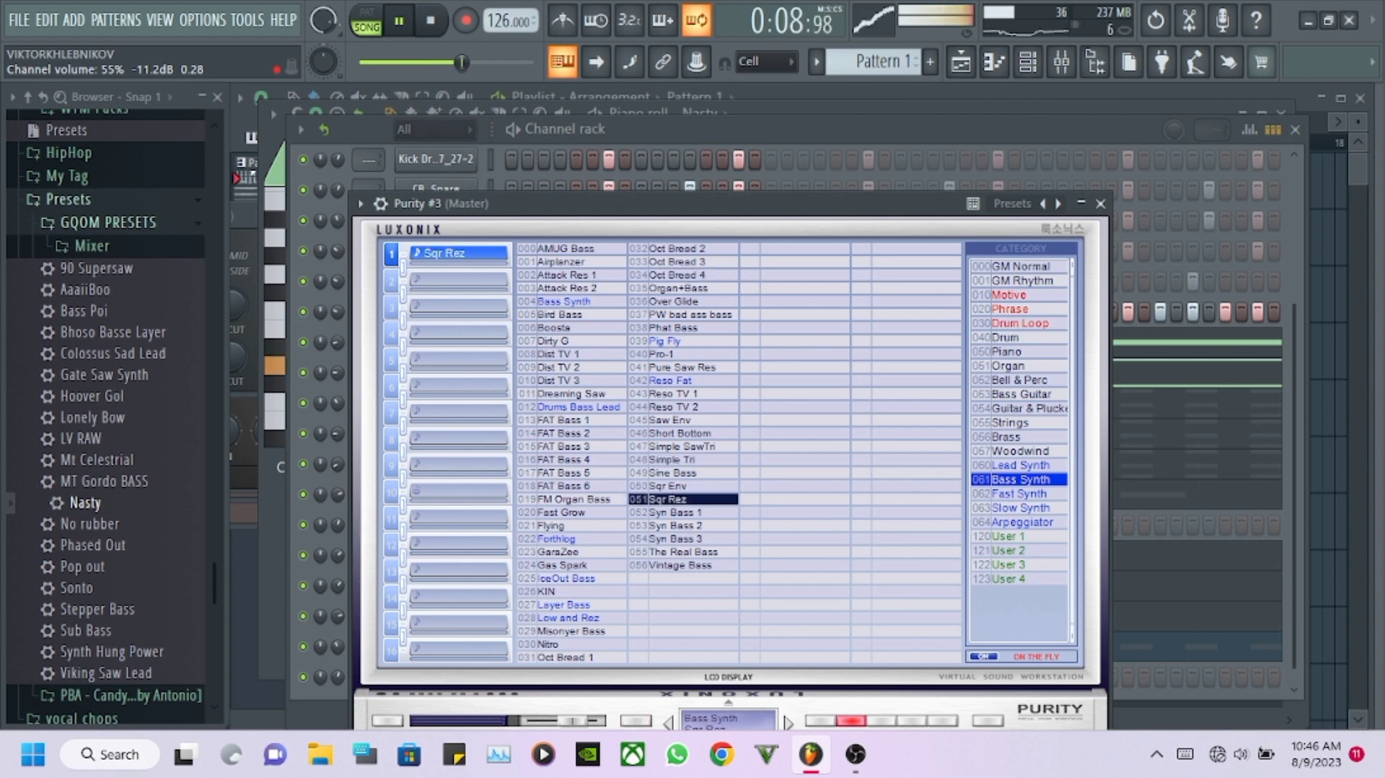
click(678, 486)
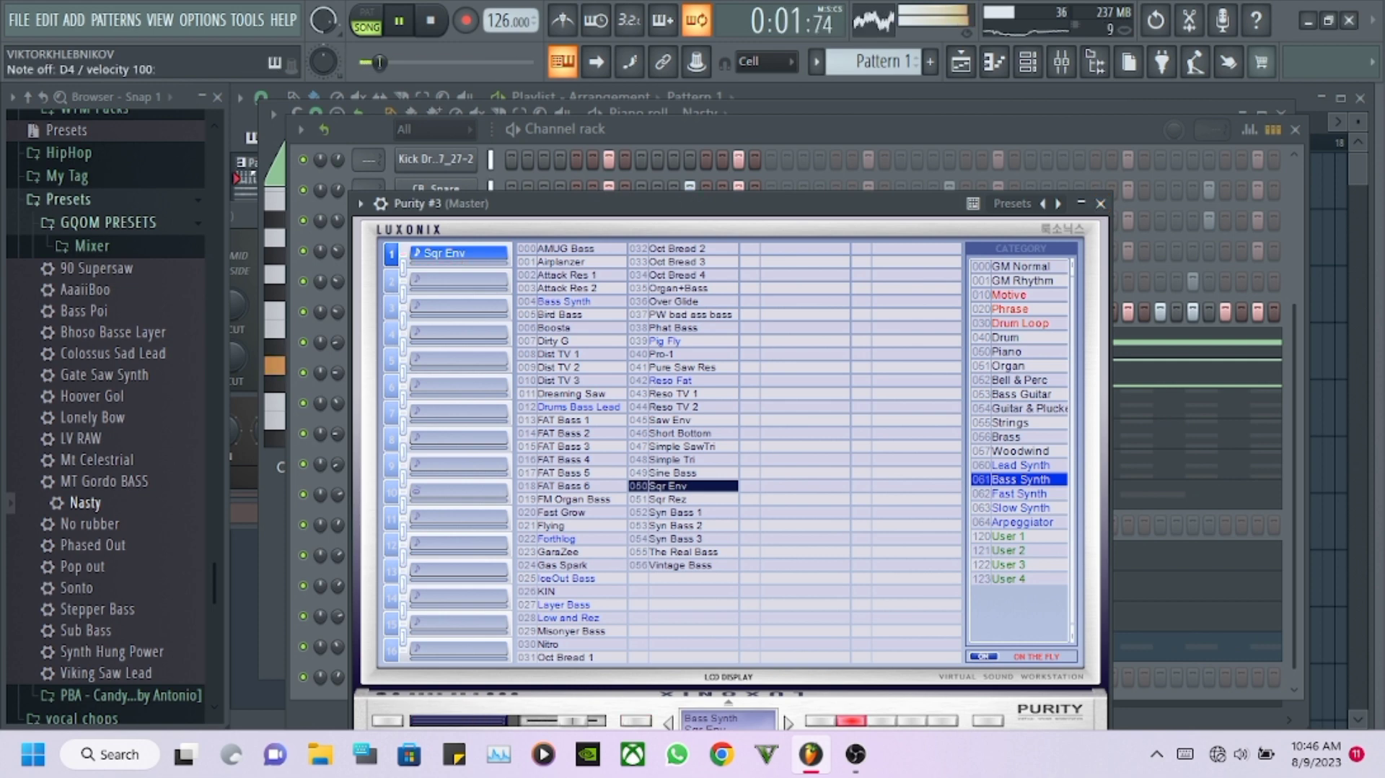
click(679, 473)
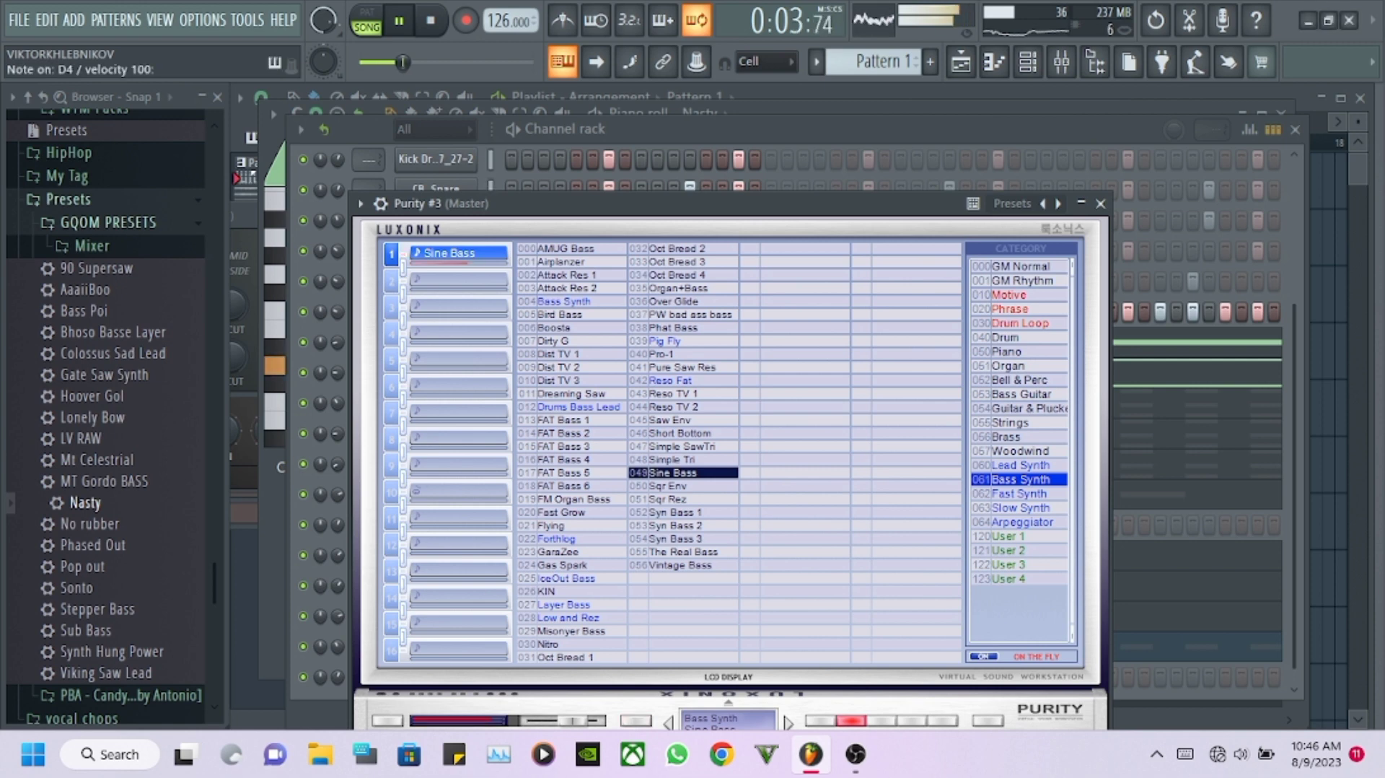
click(679, 460)
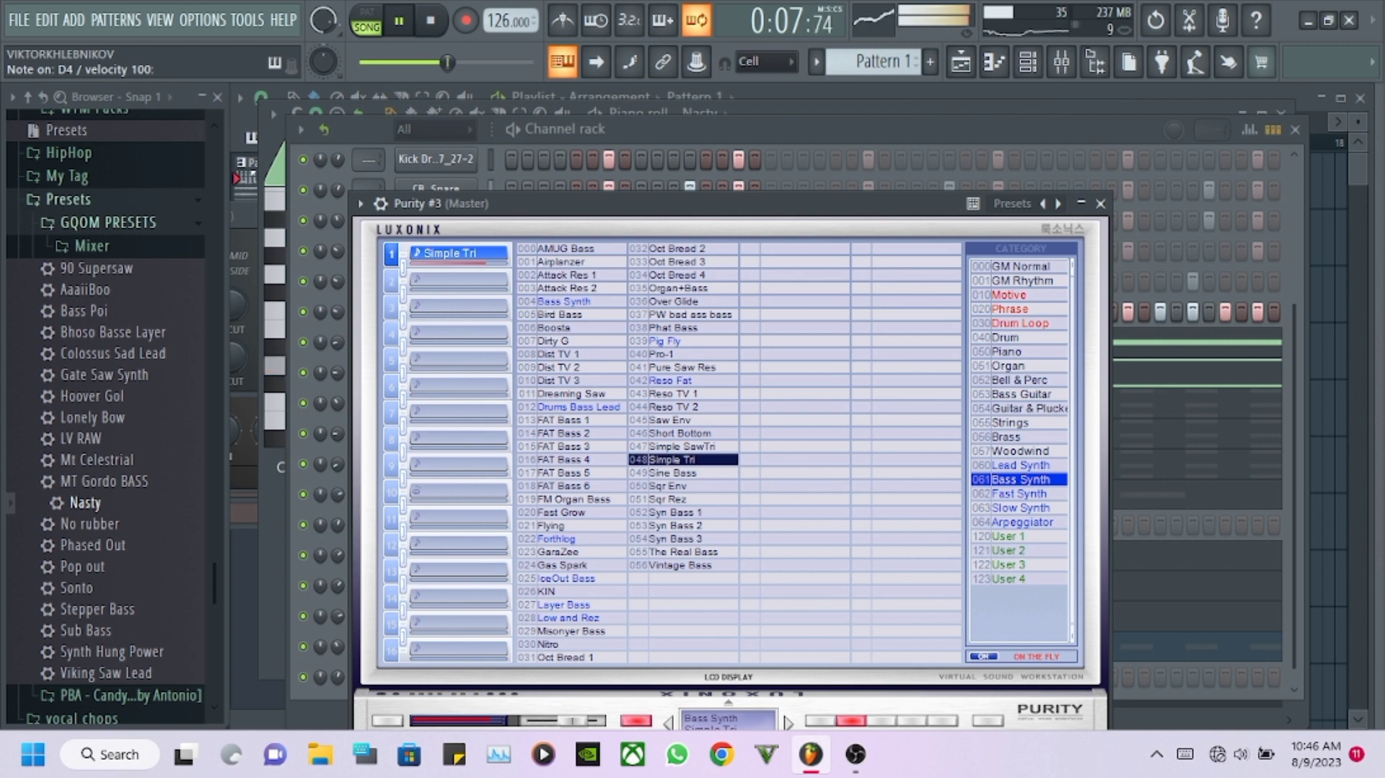
Audition the Bass Synth sounds Syn Bass 3, Syn Bass 2 and Syn Bass 1 in Purity #3, keeping Syn Bass 1.
click(676, 539)
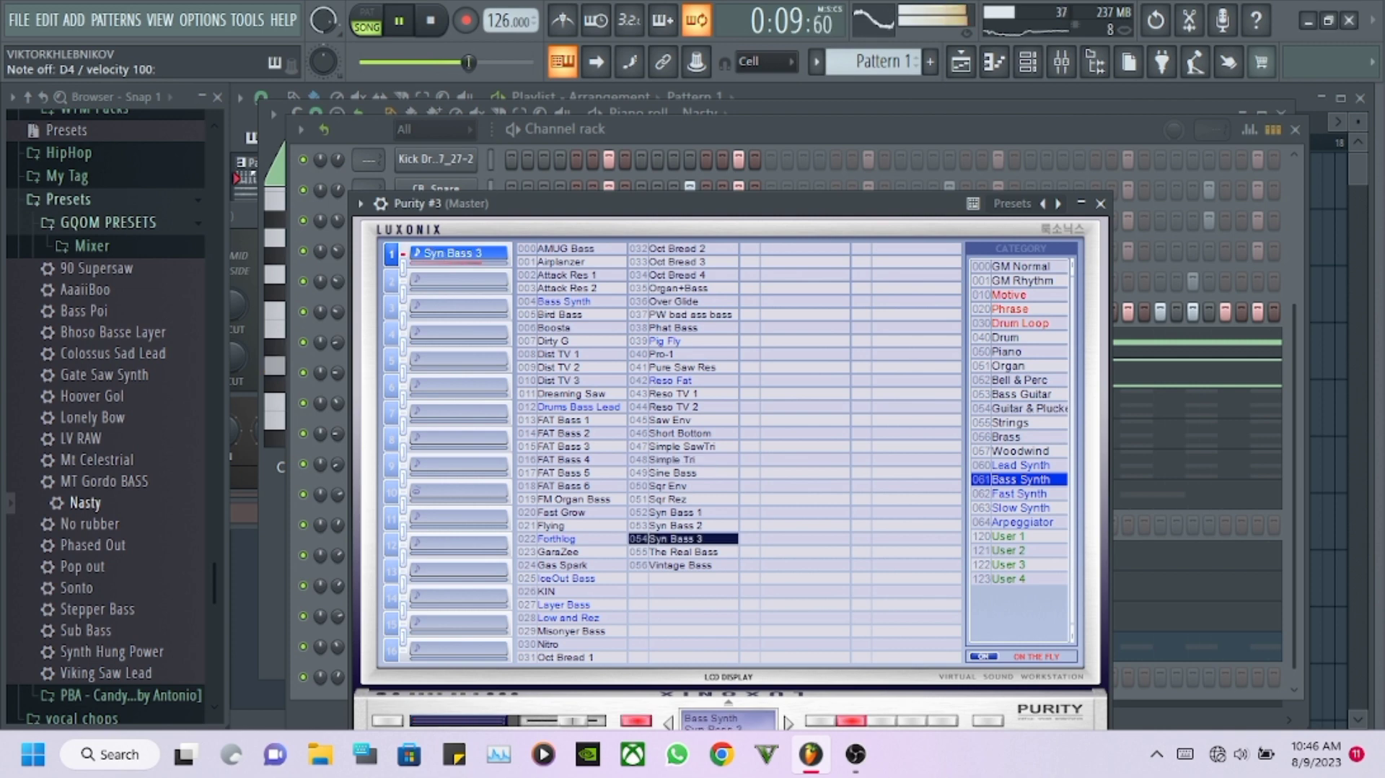
click(676, 526)
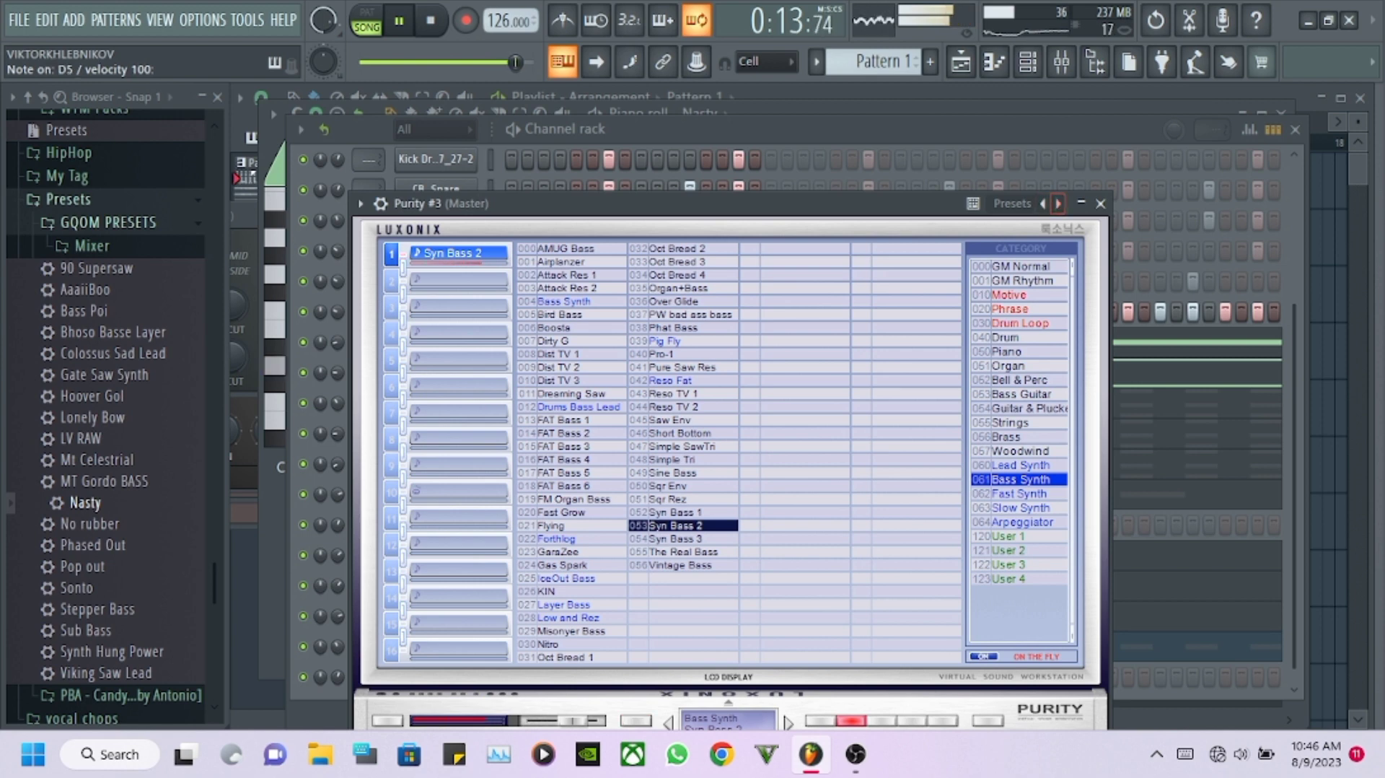
click(676, 513)
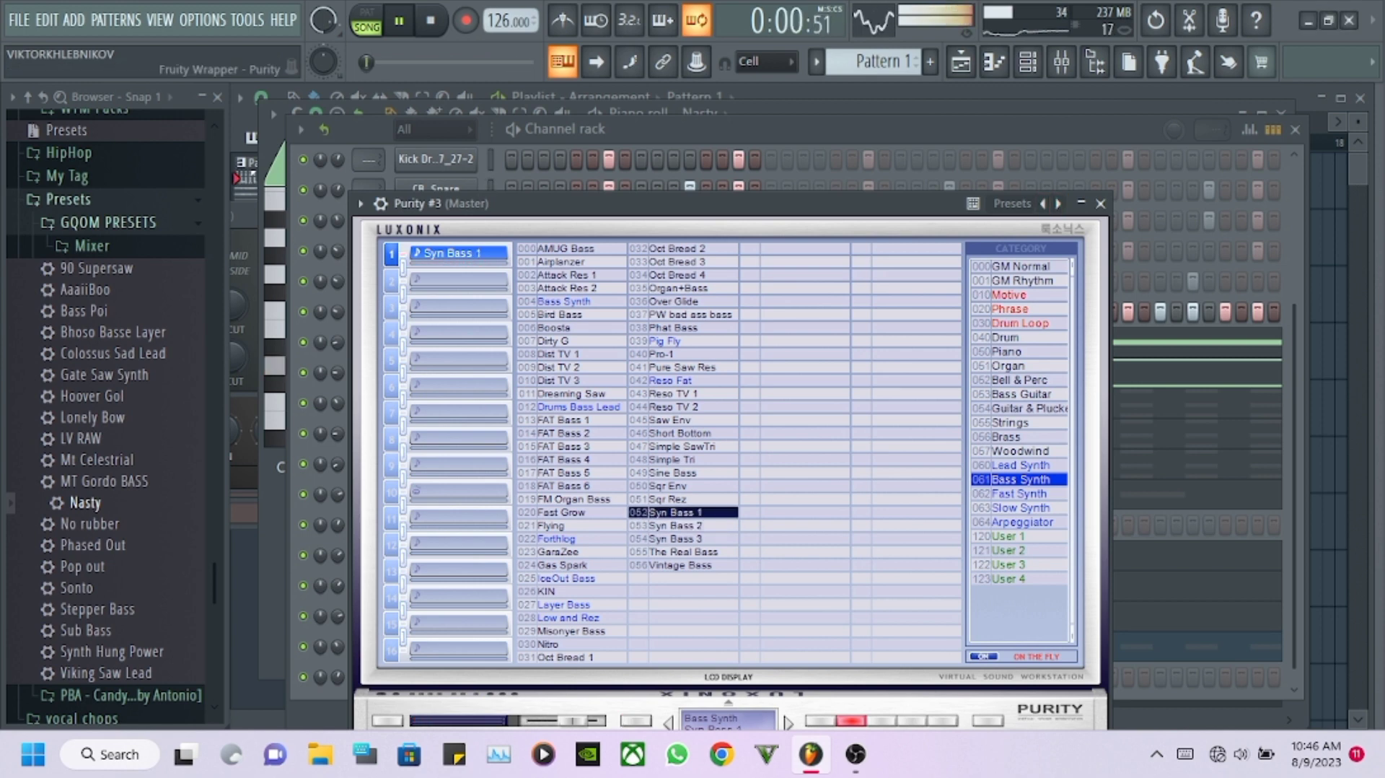
drag(649, 203, 689, 137)
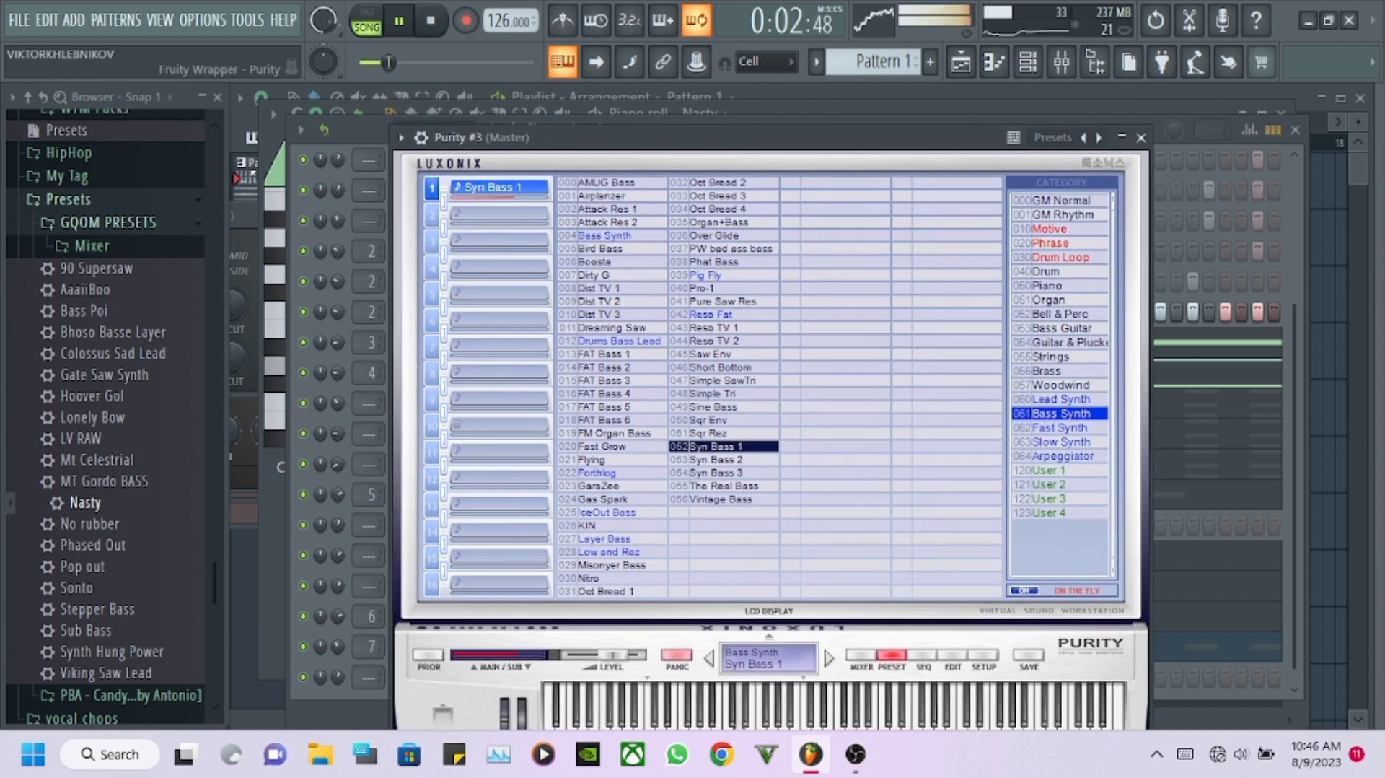
Set the Purity #3 channel's volume to 58% and reset the accidentally shifted channel panning.
drag(338, 676, 337, 699)
click(337, 677)
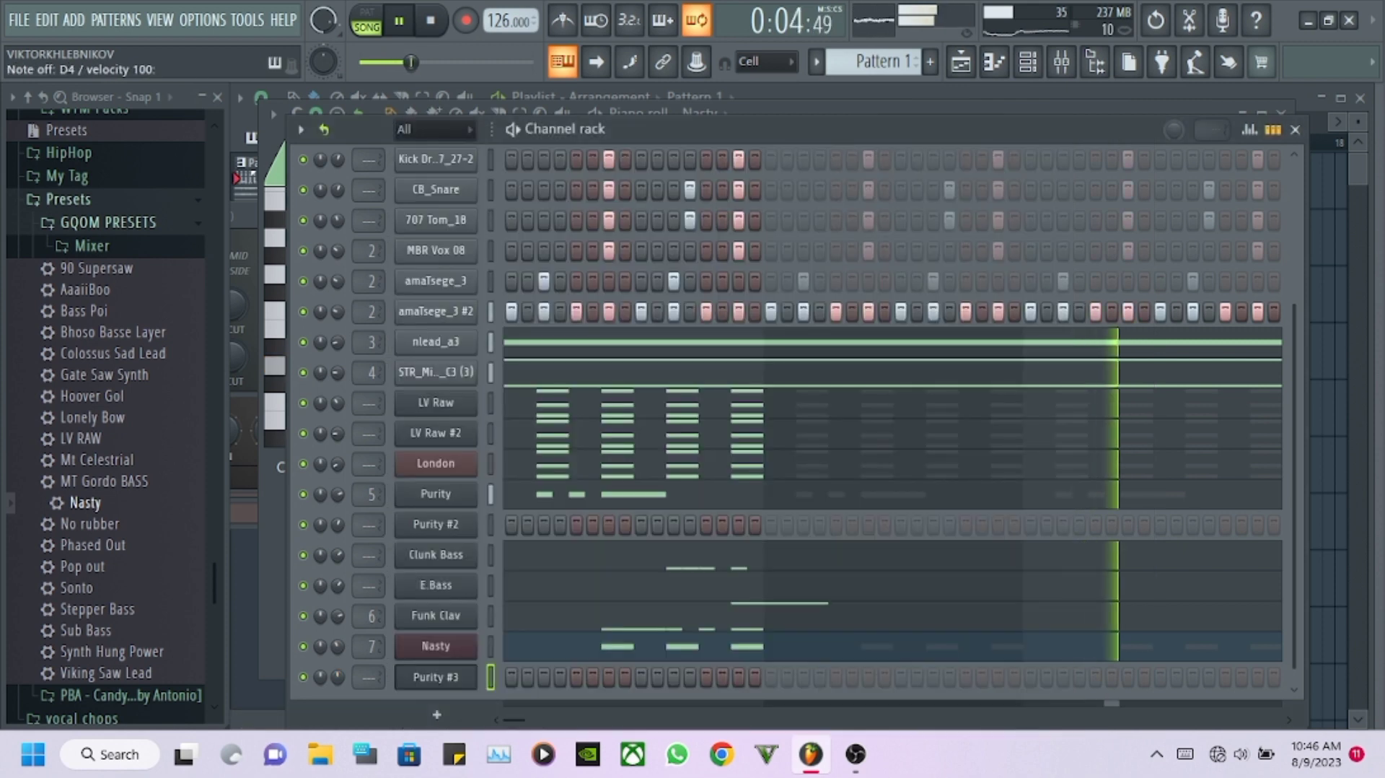
right_click(320, 402)
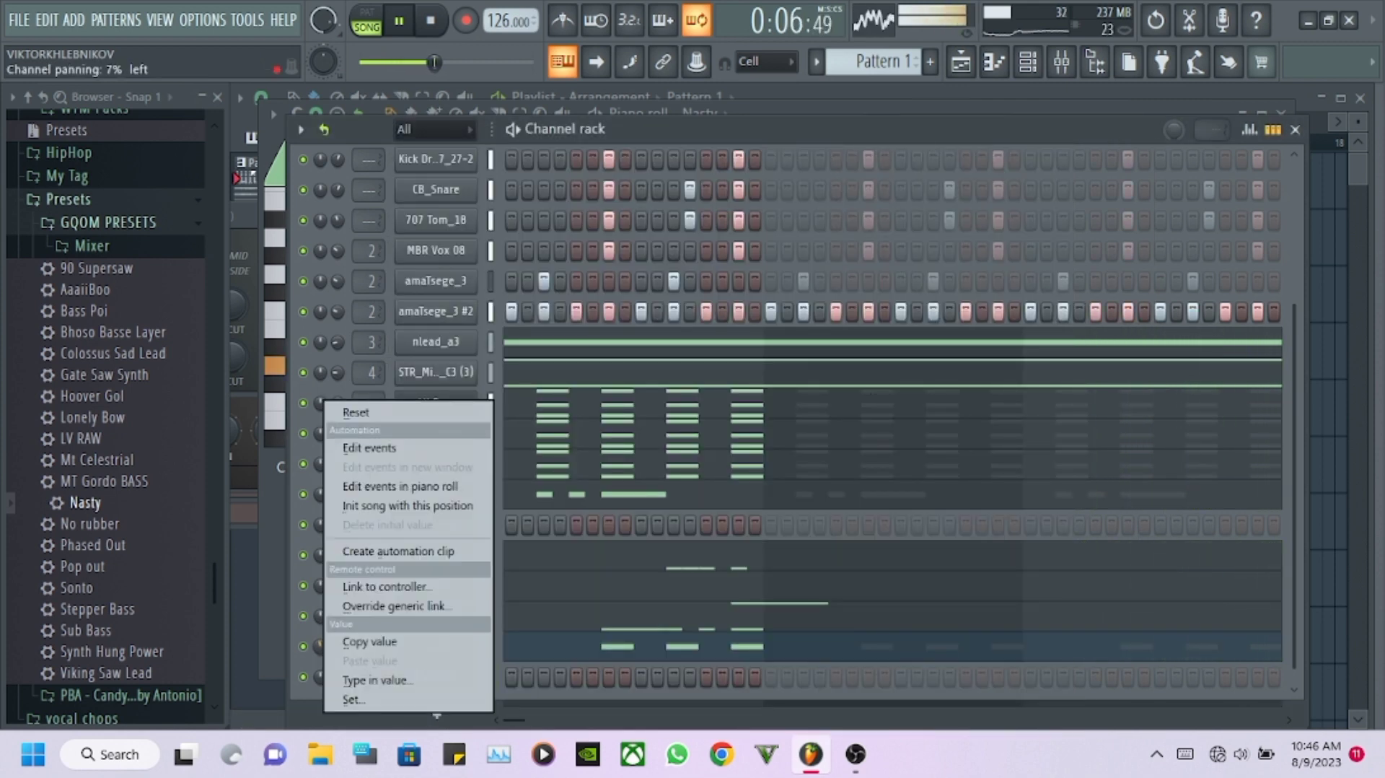
click(357, 413)
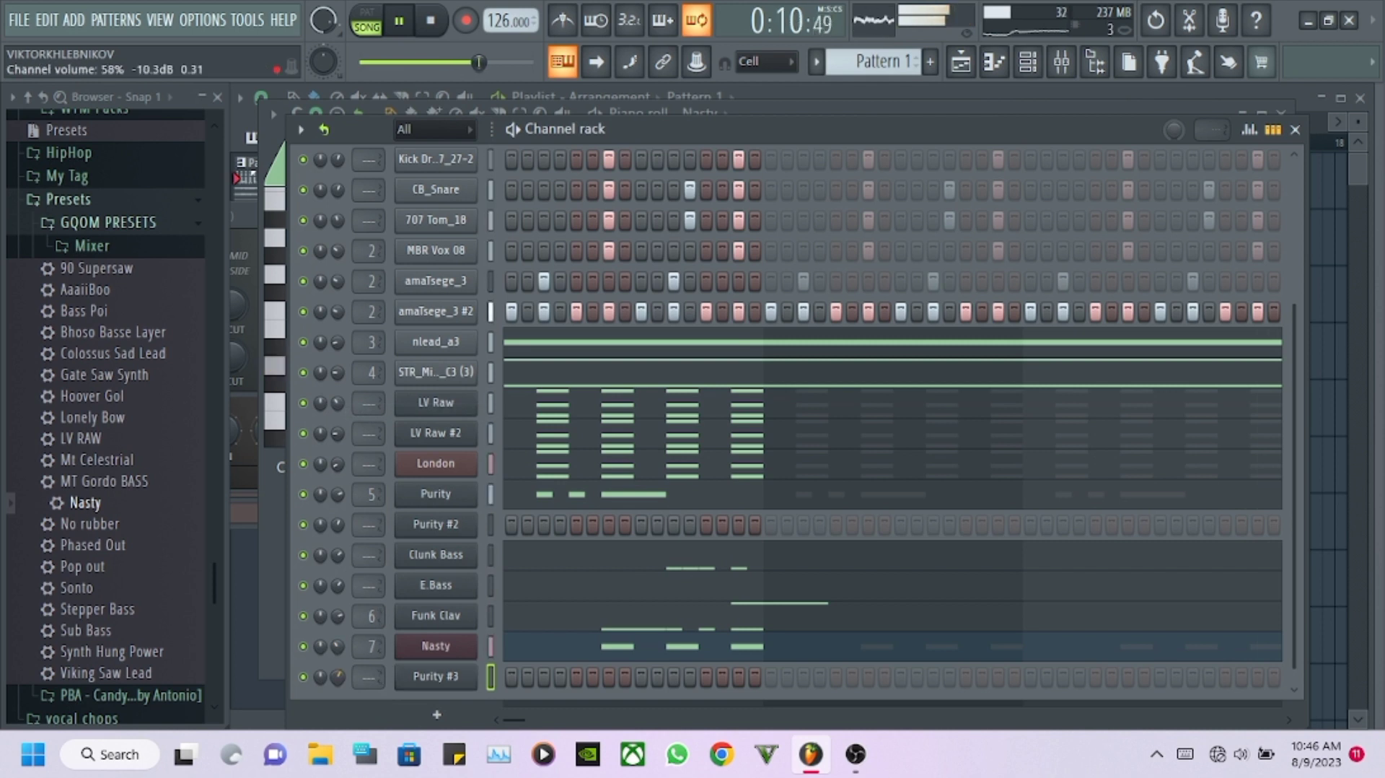
Open the Purity #3 channel in the piano roll and set its loop point to Don't loop.
right_click(433, 676)
click(504, 436)
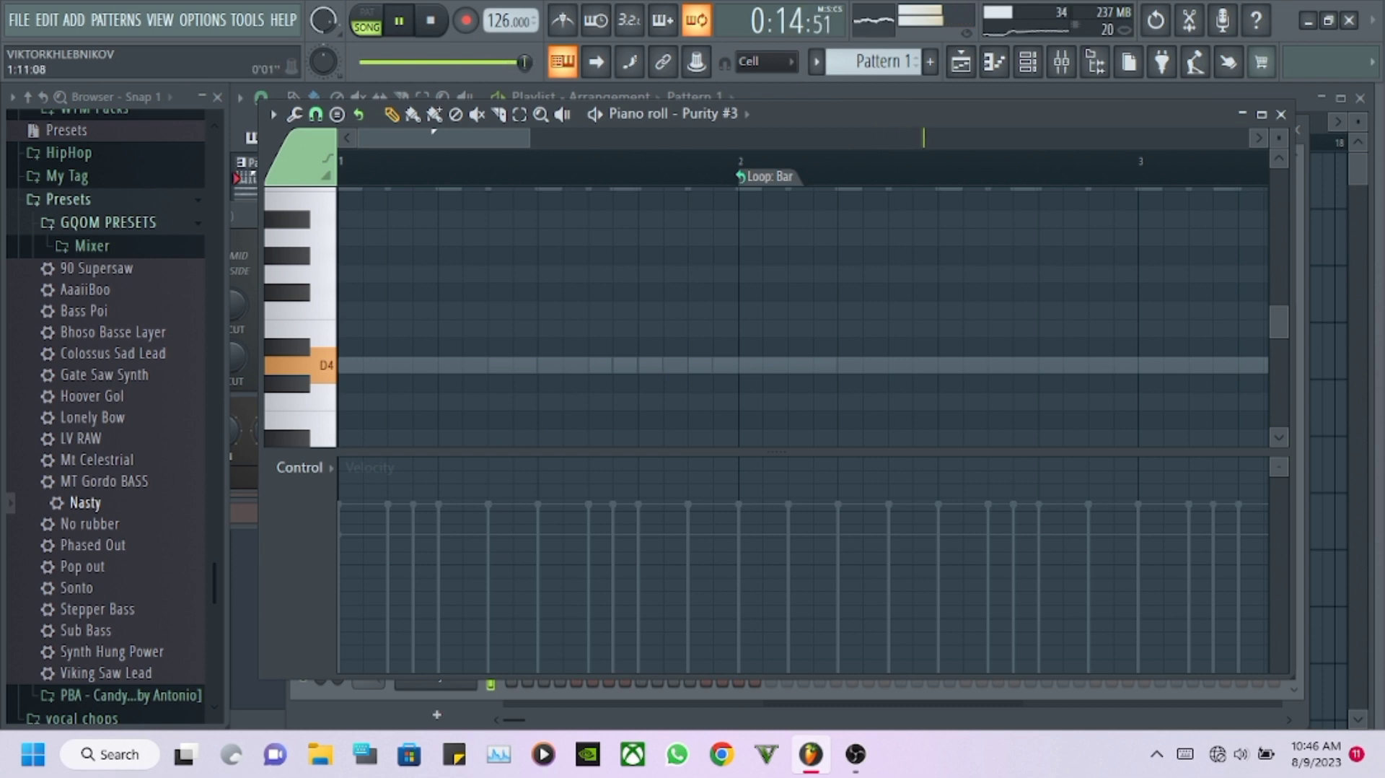
scroll(602, 365, down, 2)
right_click(692, 181)
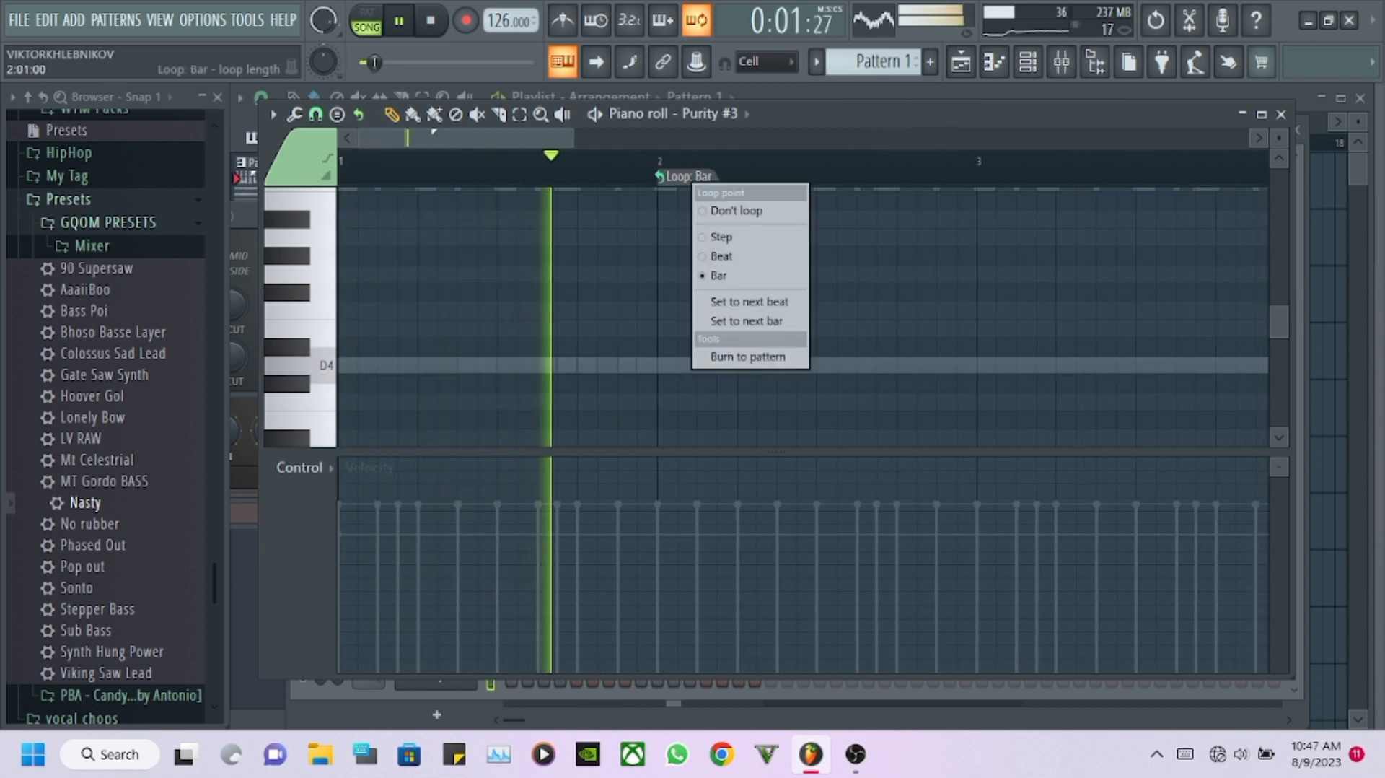
click(736, 210)
drag(505, 137, 532, 137)
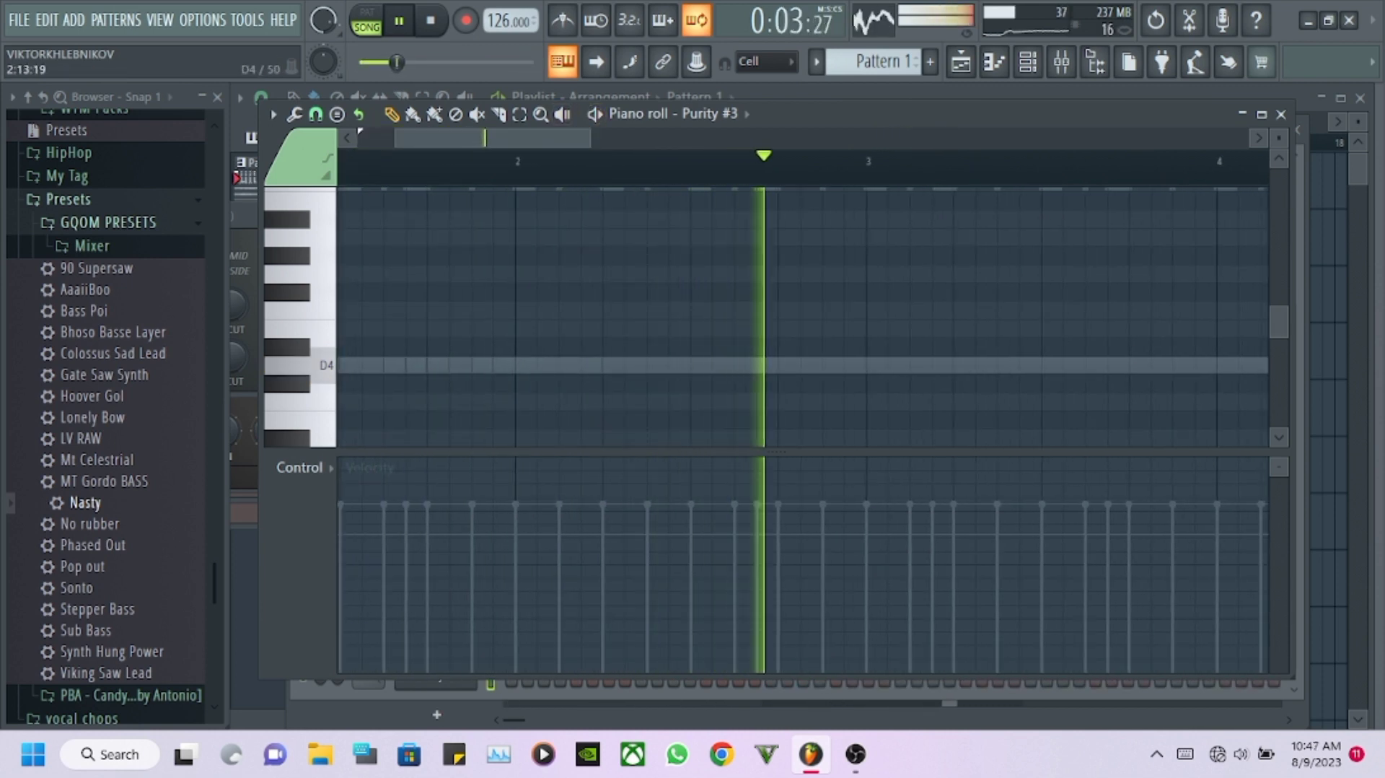
Draw a one-beat D4 note starting two steps before bar 3, followed by two one-step D5 notes and another one-beat D4 note.
click(837, 364)
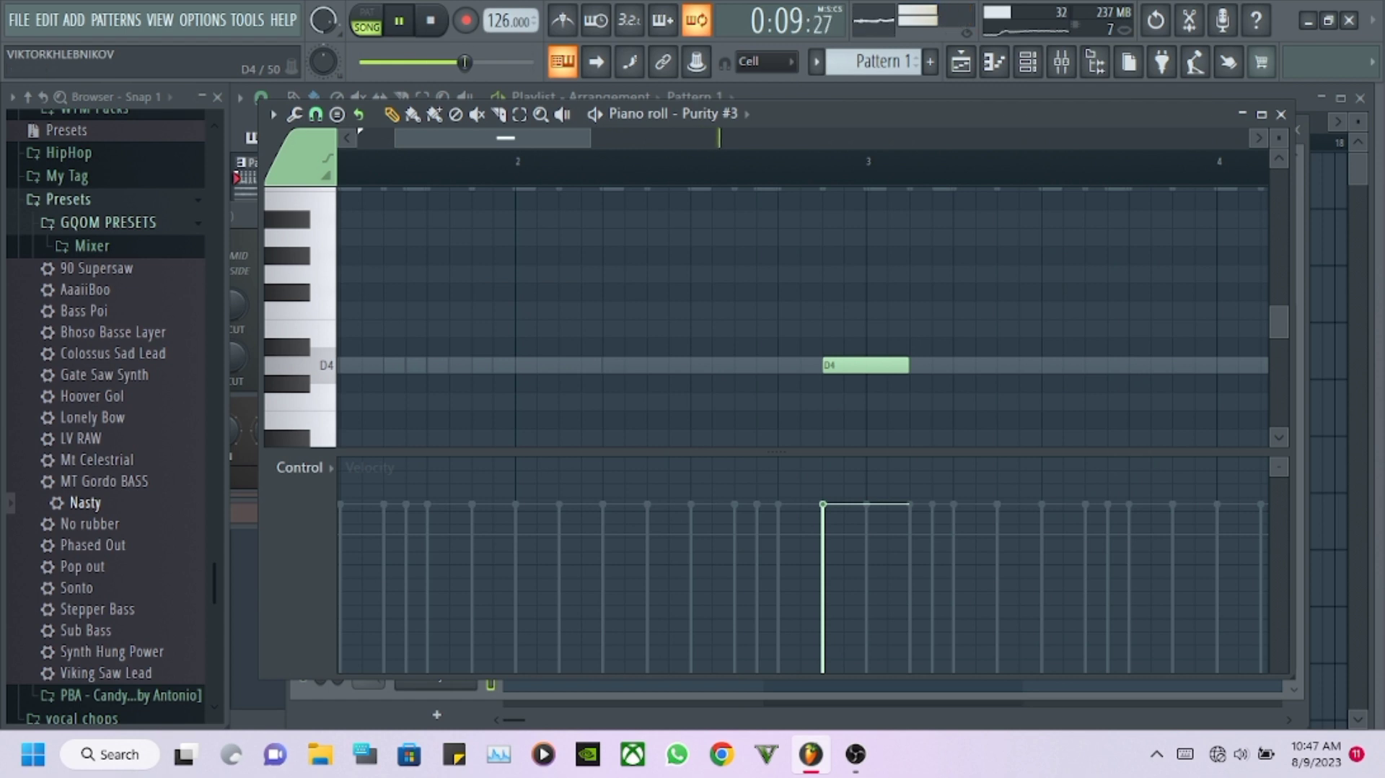
scroll(800, 317, up, 2)
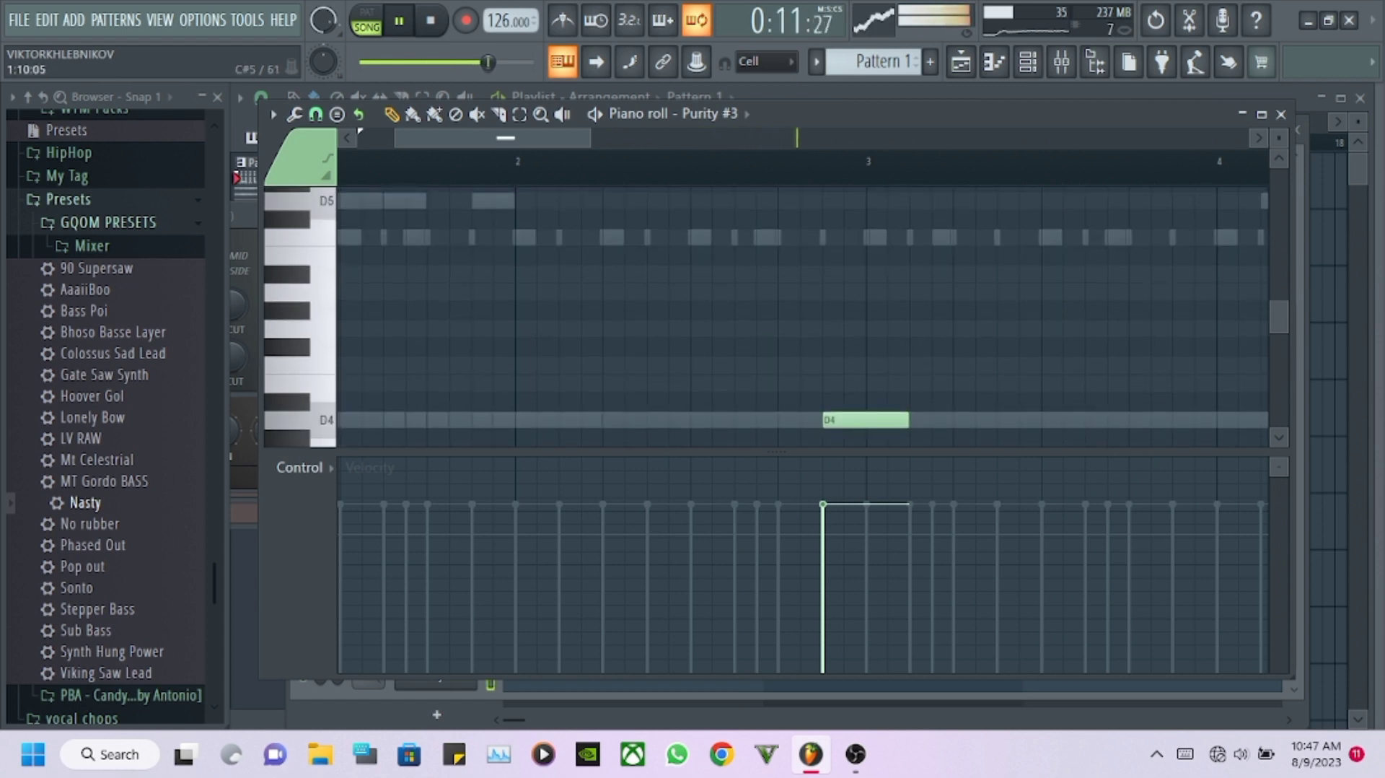
scroll(800, 317, up, 2)
click(919, 237)
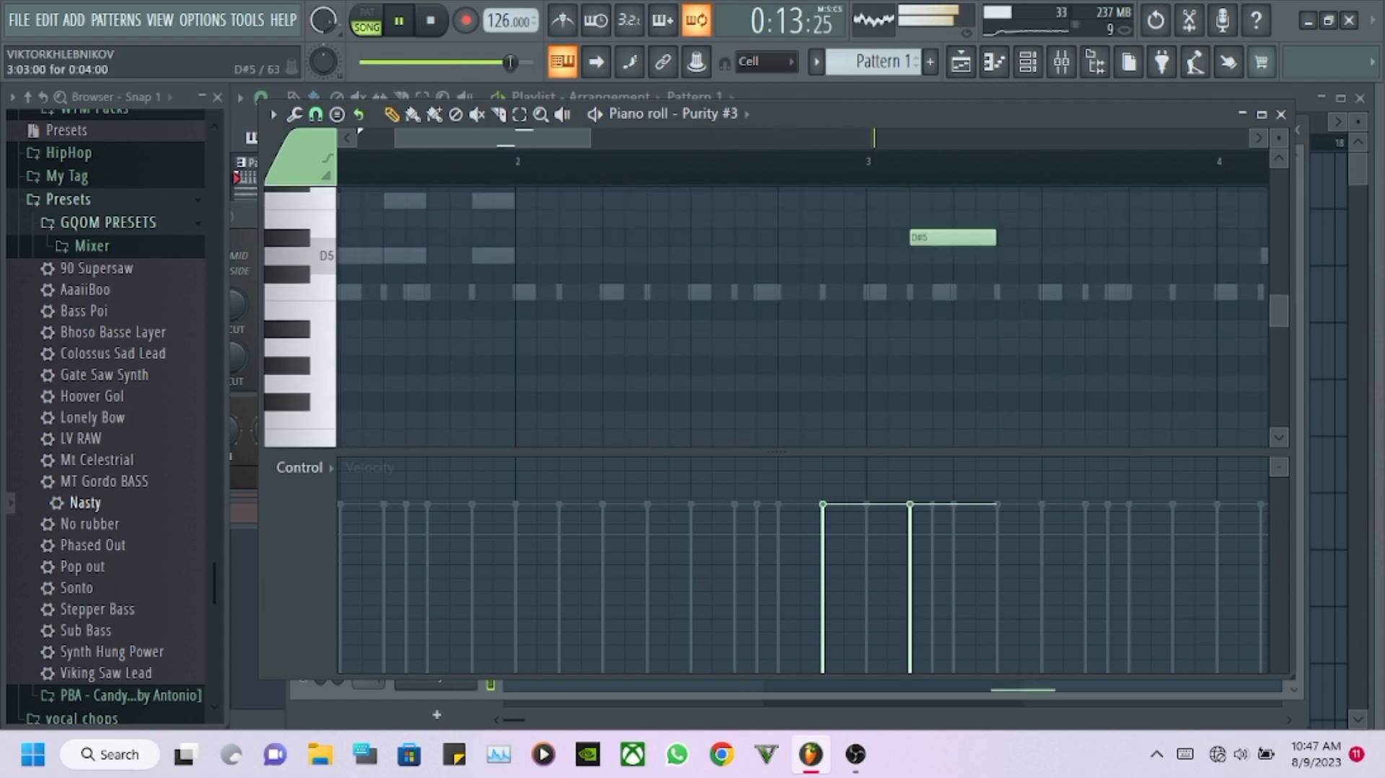
drag(920, 237, 929, 256)
click(963, 255)
click(1007, 255)
scroll(1036, 257, down, 1)
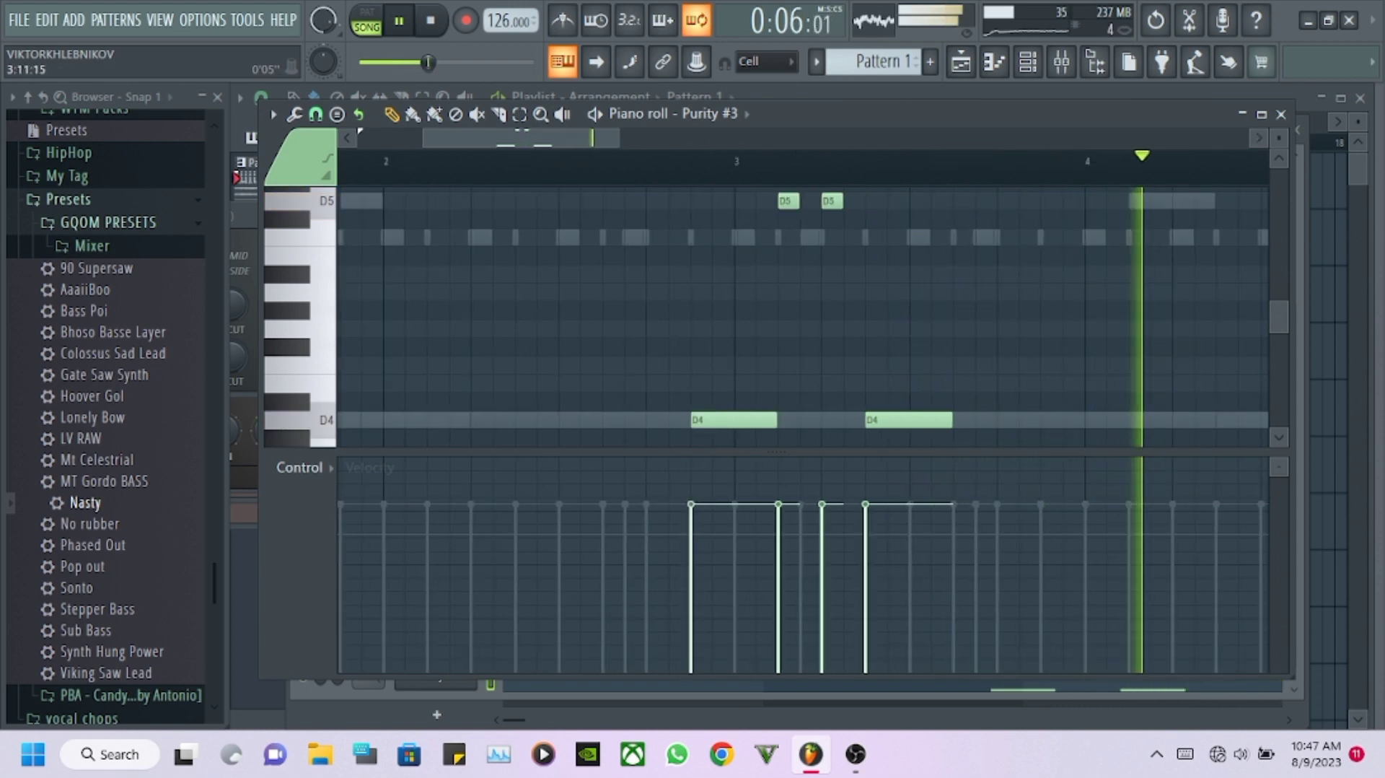
Add a one-beat D3 note in bar 3 directly after the second D4 note.
scroll(801, 317, down, 4)
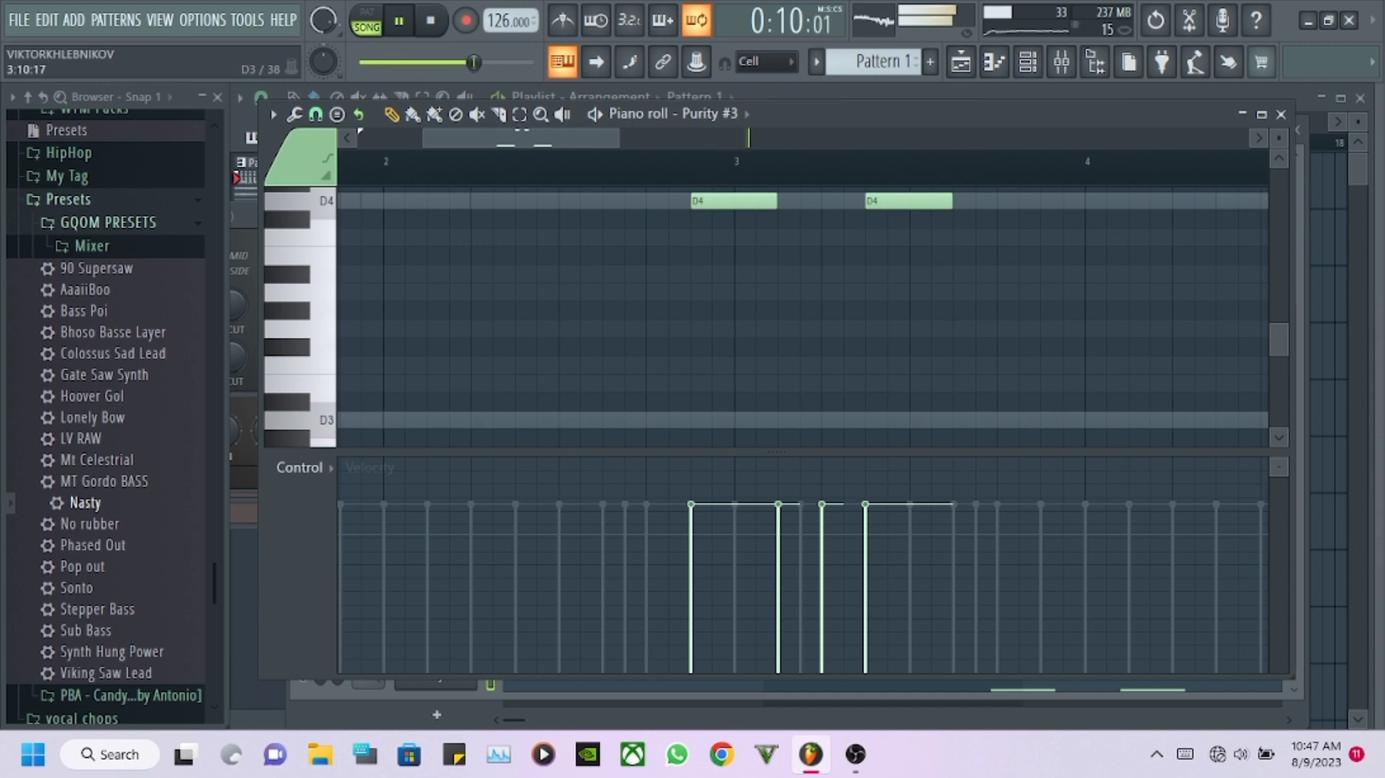
click(964, 419)
scroll(1010, 367, up, 2)
scroll(801, 317, up, 2)
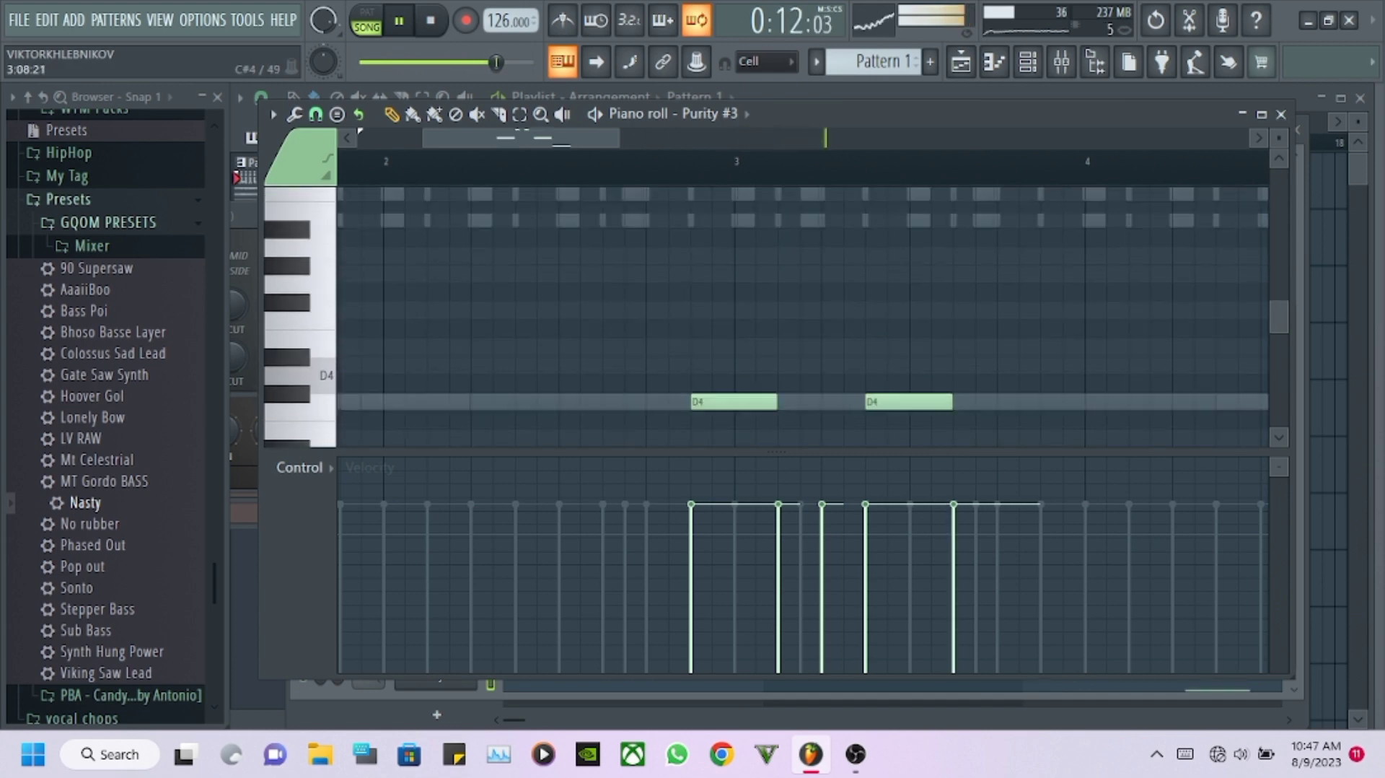
scroll(801, 317, down, 2)
Reopen the Purity #3 plugin from the channel rack and route the channel to a free mixer track.
click(1028, 63)
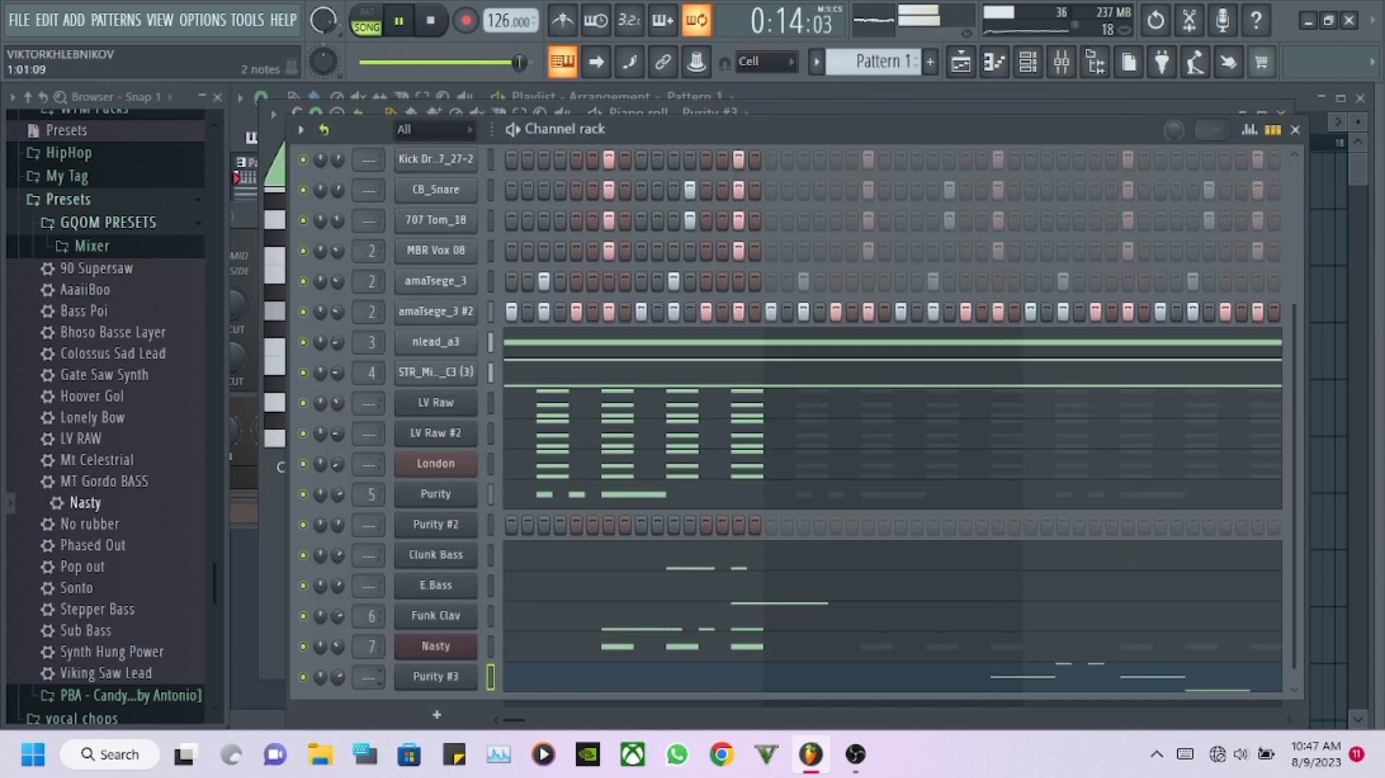
click(436, 675)
click(400, 137)
mouse_move(433, 160)
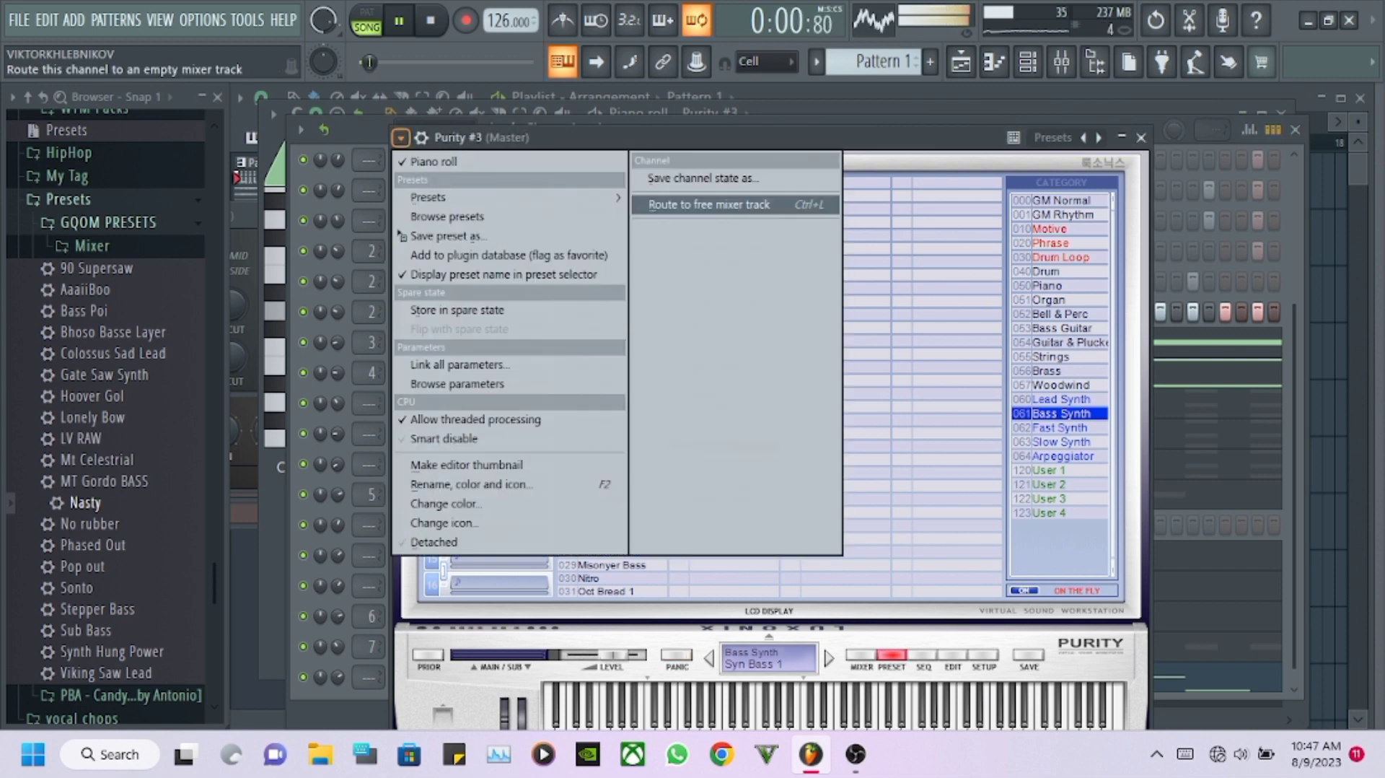
click(711, 204)
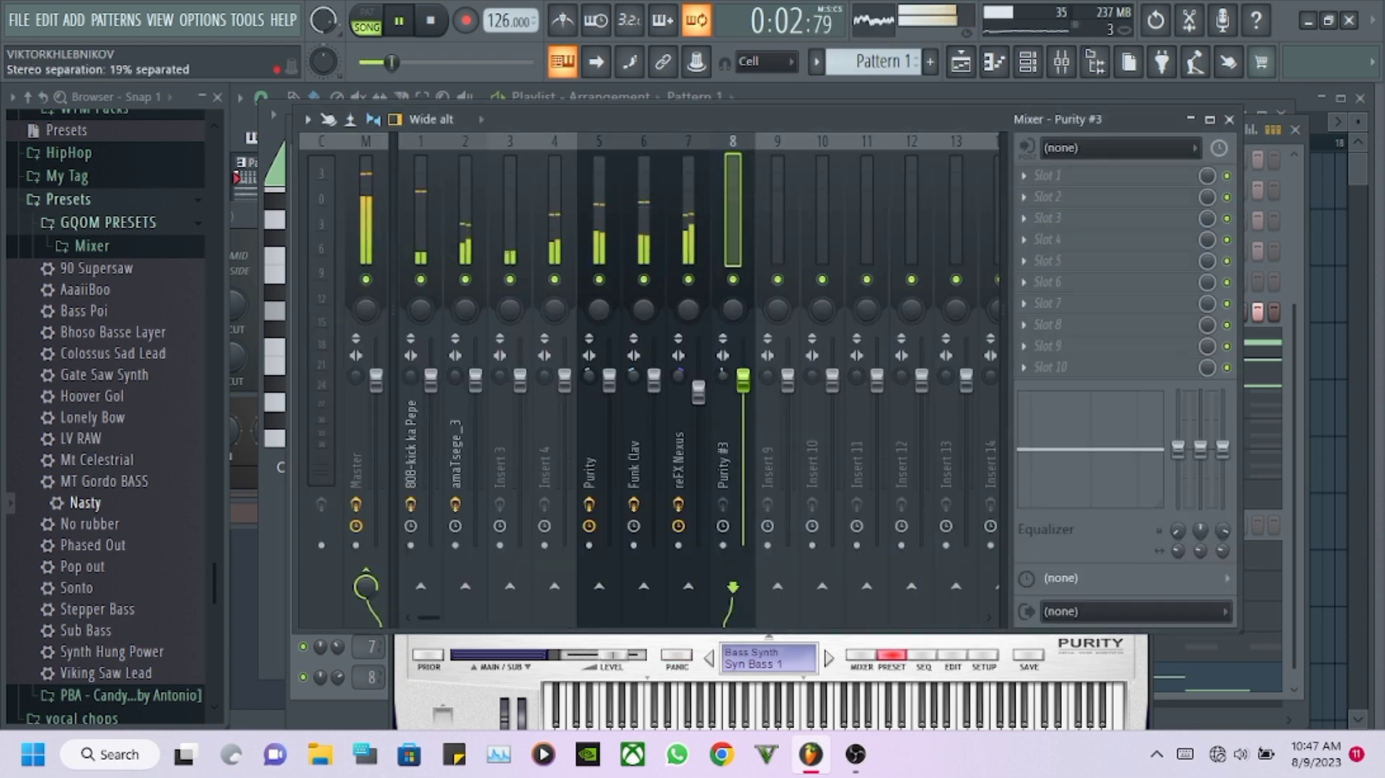
Load Fruity Parametric EQ 2 in slot 1 of the Purity #3 track, apply the 30Hz + 18kHz cut preset and raise its low-cut frequency.
click(1067, 175)
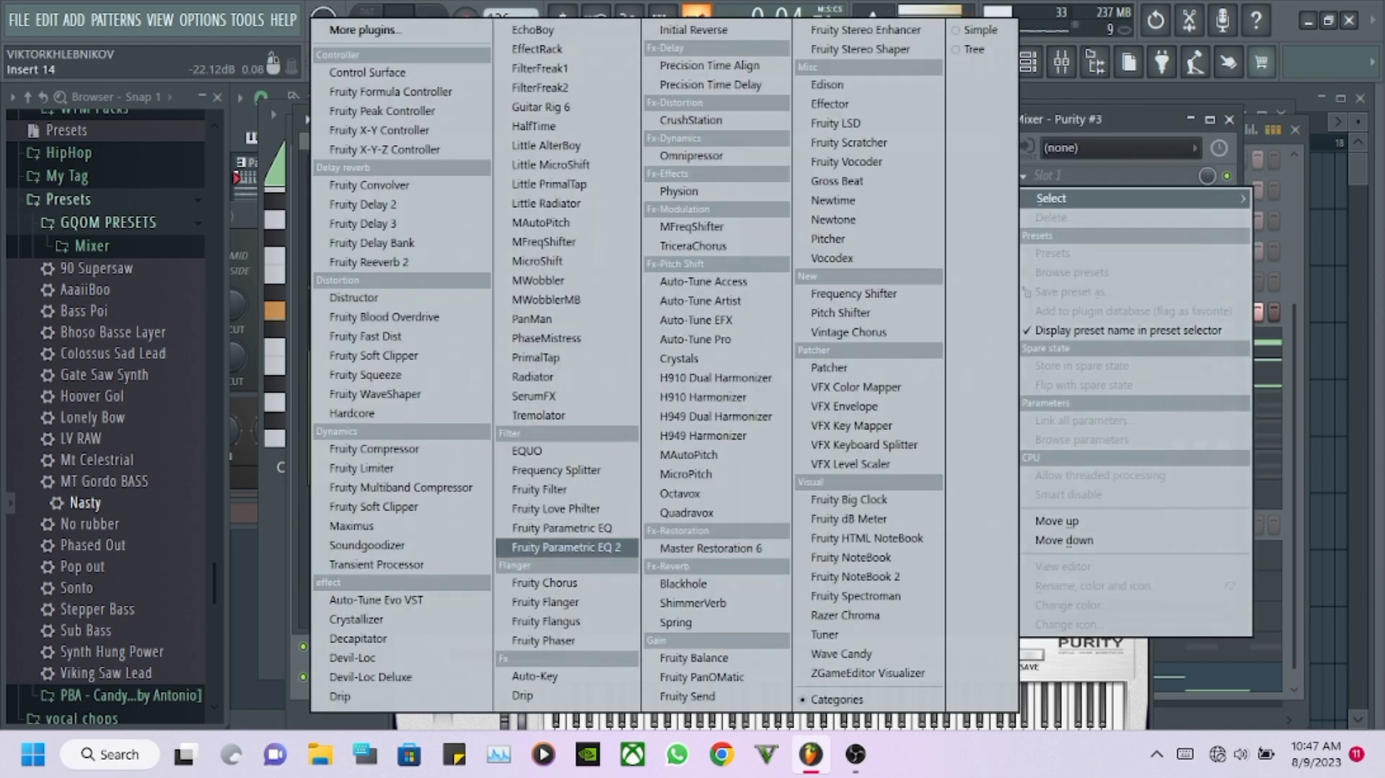
click(567, 547)
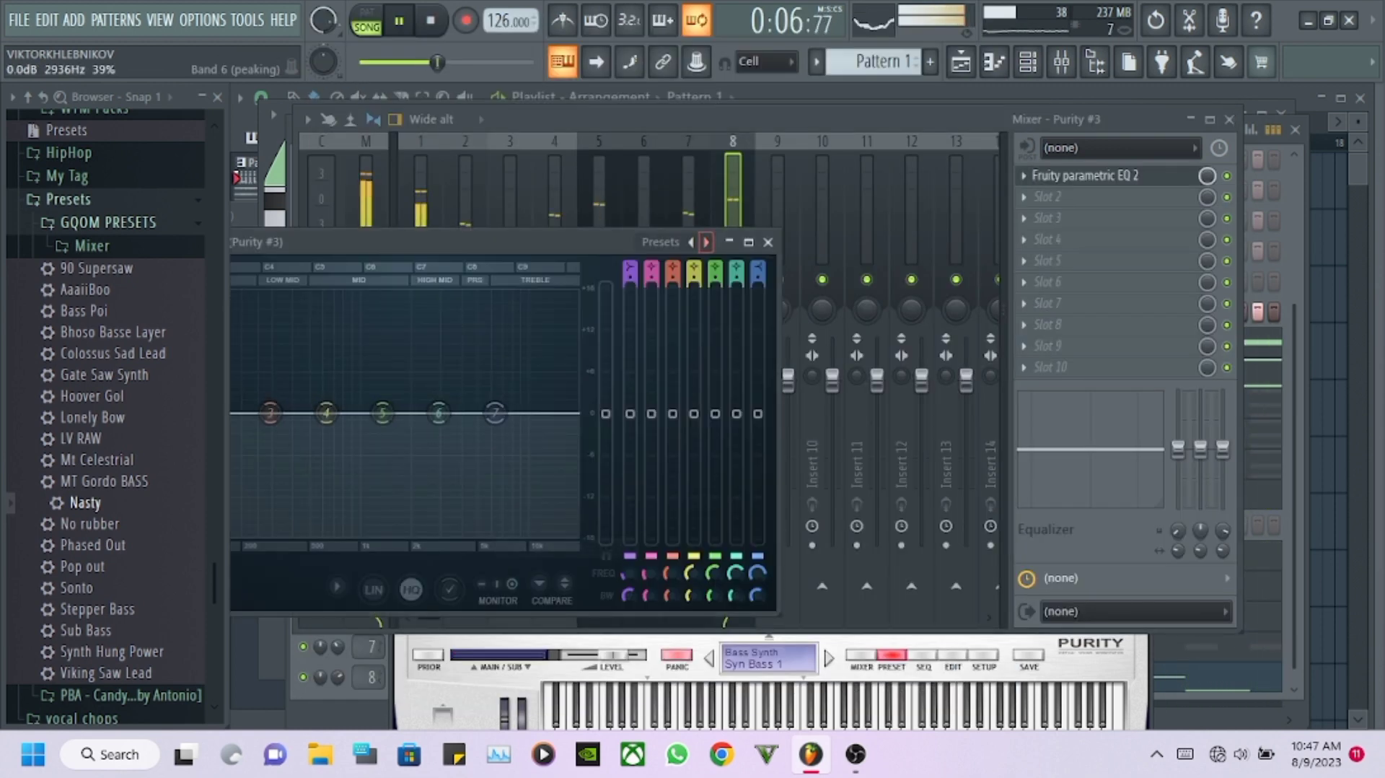
click(705, 241)
click(770, 324)
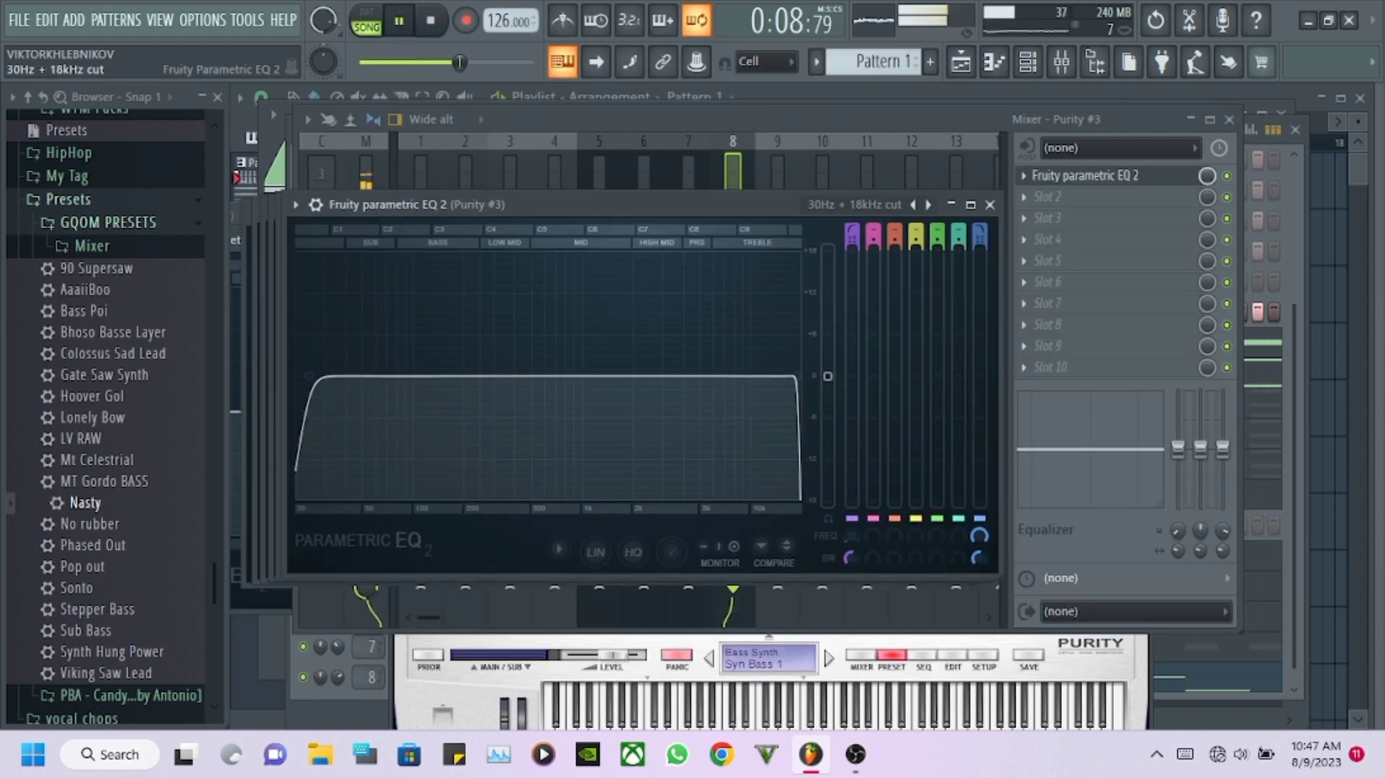
drag(320, 373, 373, 373)
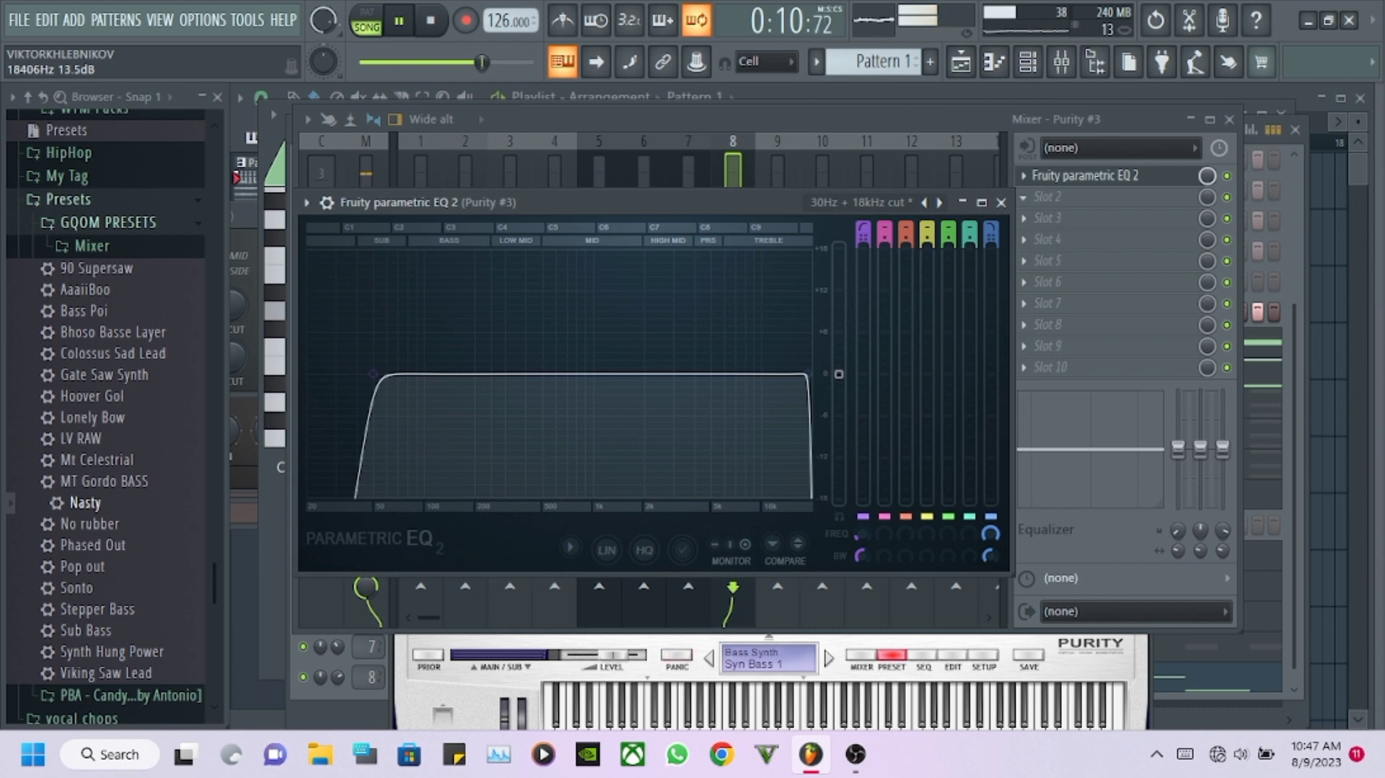
Add a second Fruity Parametric EQ 2 in slot 2, move band 5 slightly higher in frequency and gain, and return to the channel rack.
click(1024, 197)
click(567, 546)
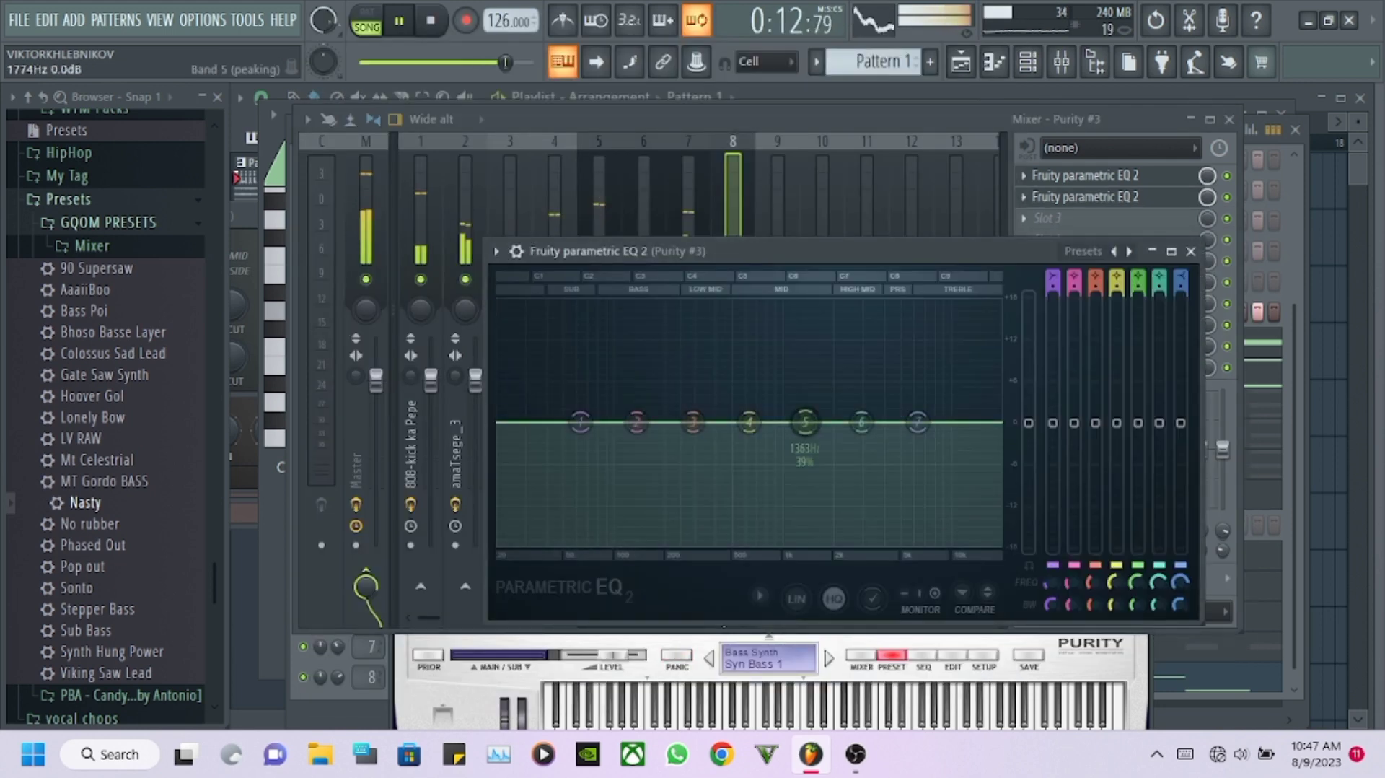
drag(805, 422, 866, 409)
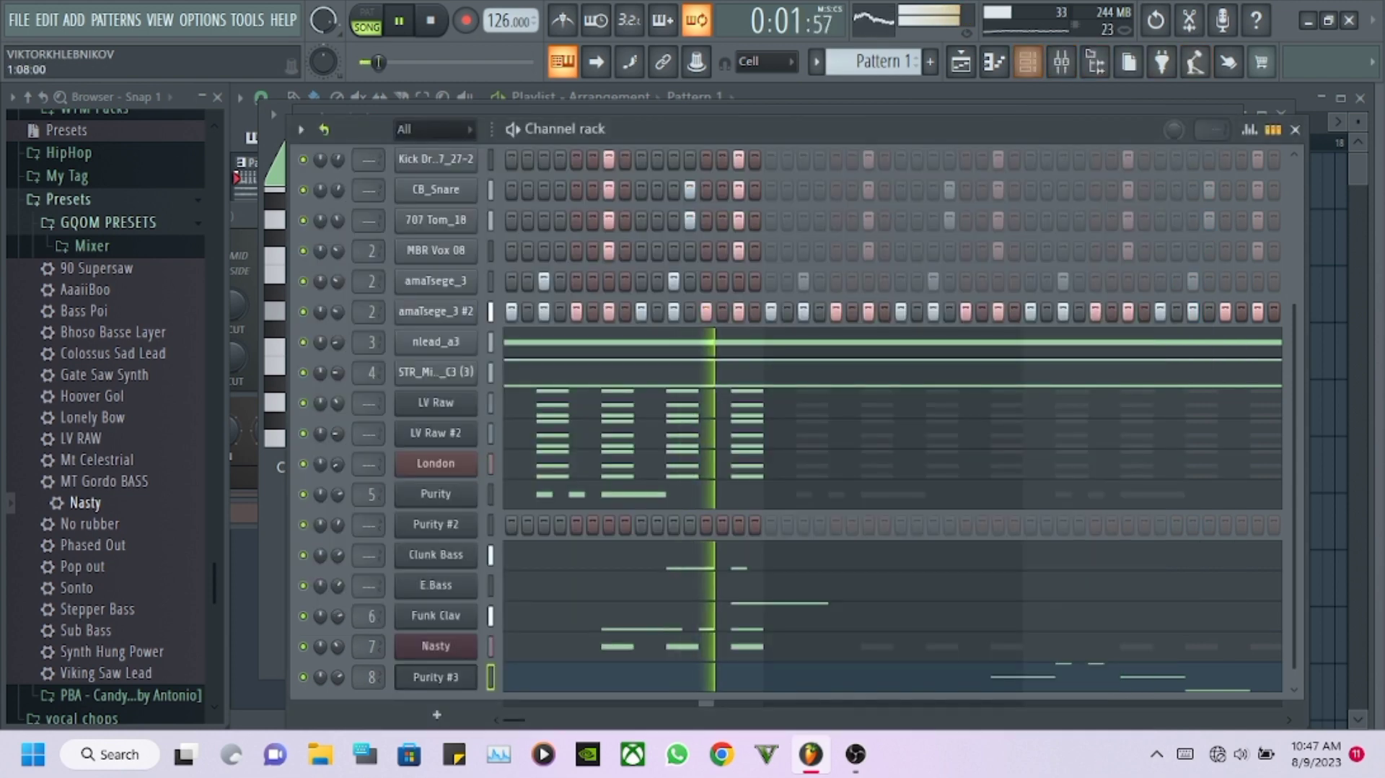
click(1027, 61)
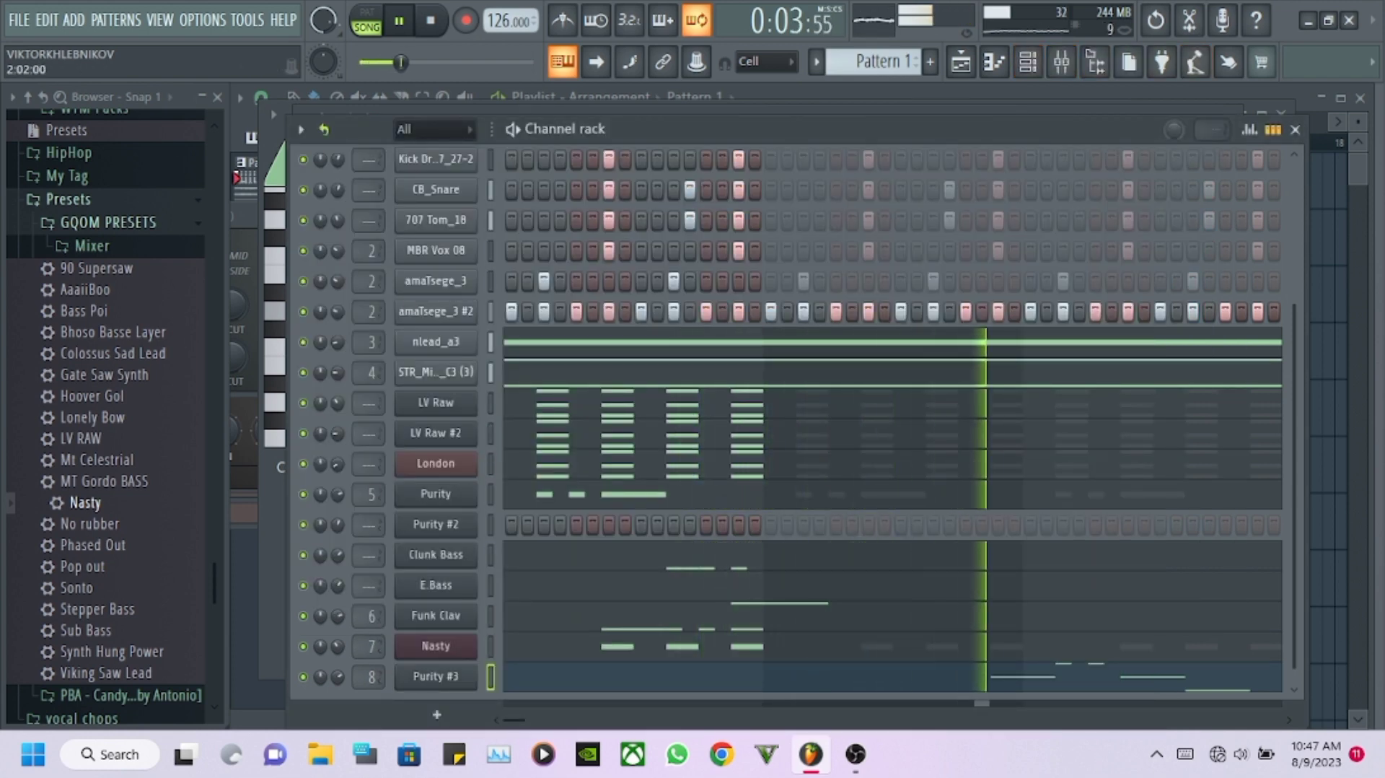
Load Fruity Stereo Enhancer in slot 3 of the Purity #3 mixer track and return to the channel rack.
click(1061, 62)
click(1024, 218)
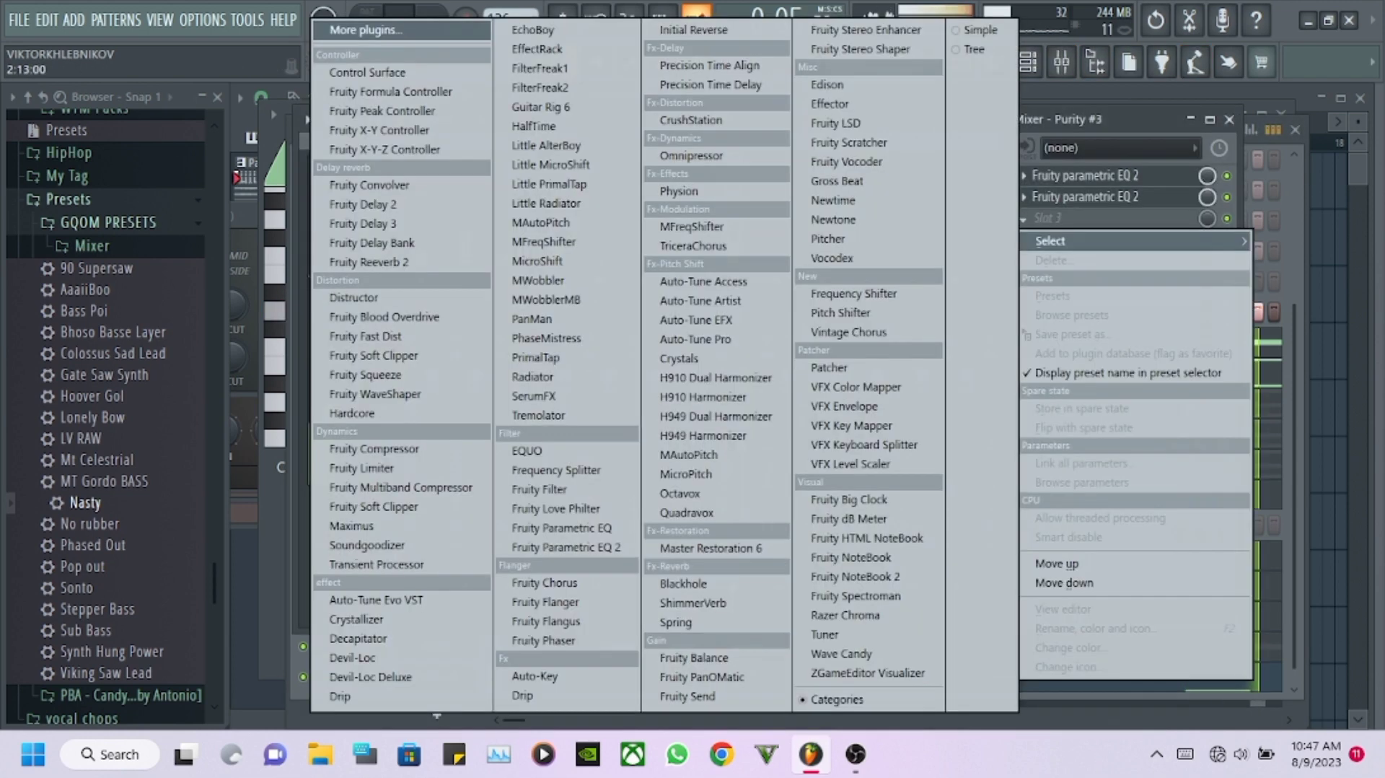
click(865, 30)
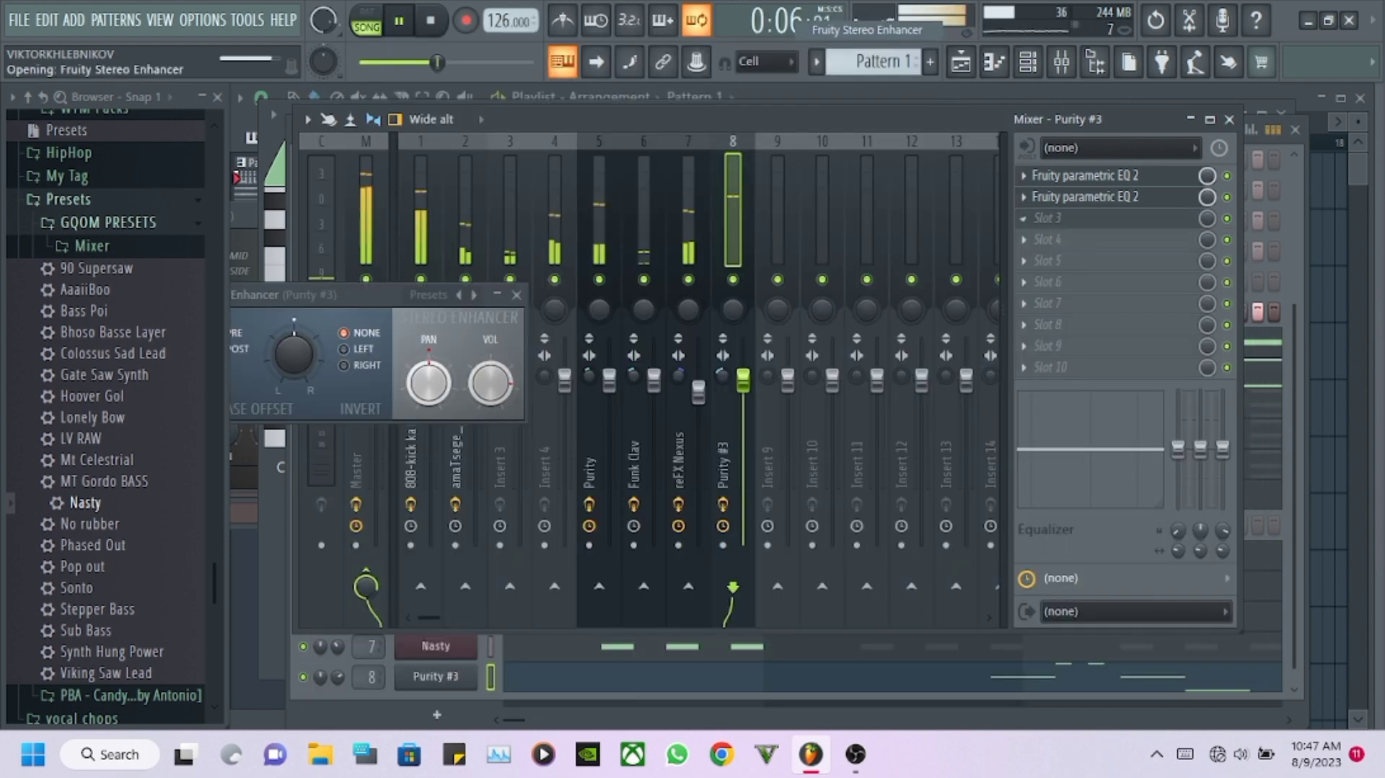
drag(360, 295, 653, 245)
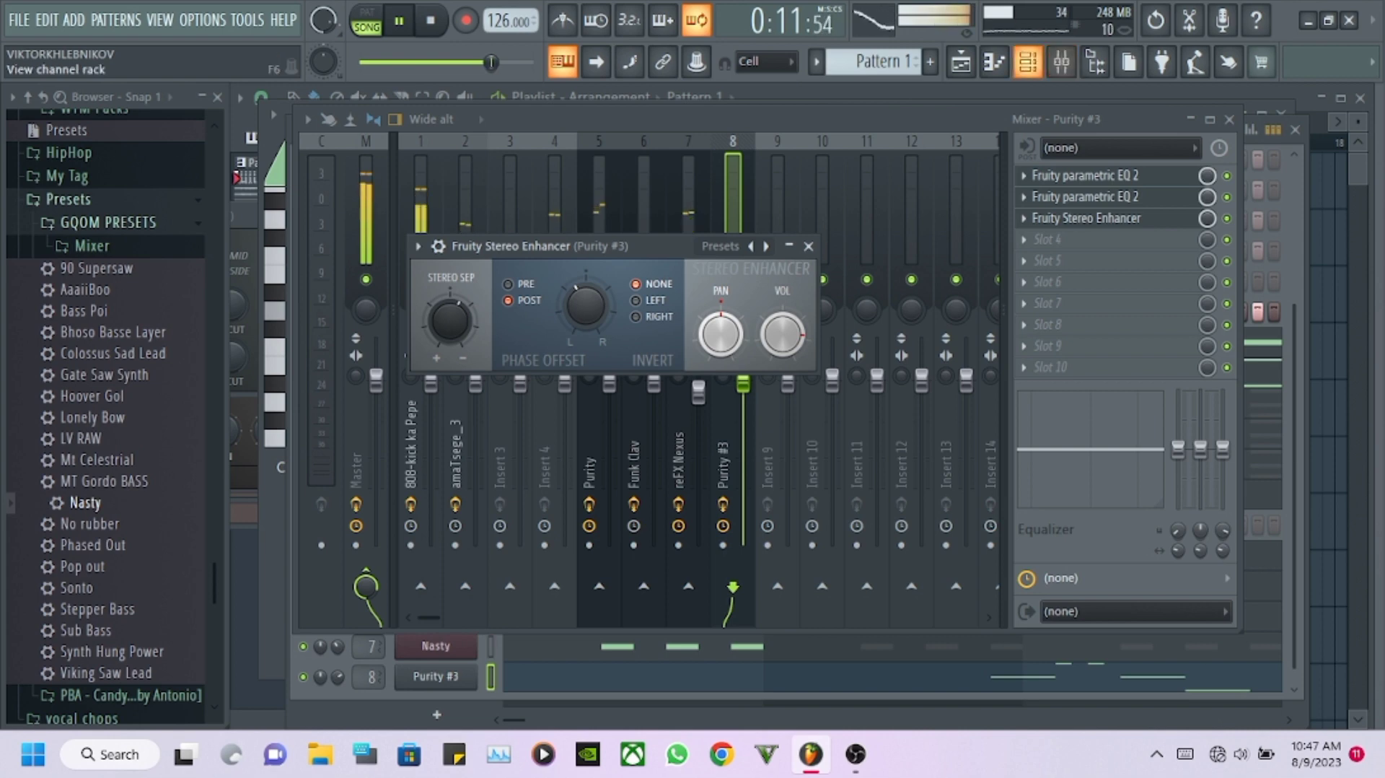
click(1028, 62)
Look over the channels in the channel rack and the Gqom sample pack folders in the browser.
scroll(722, 418, up, 2)
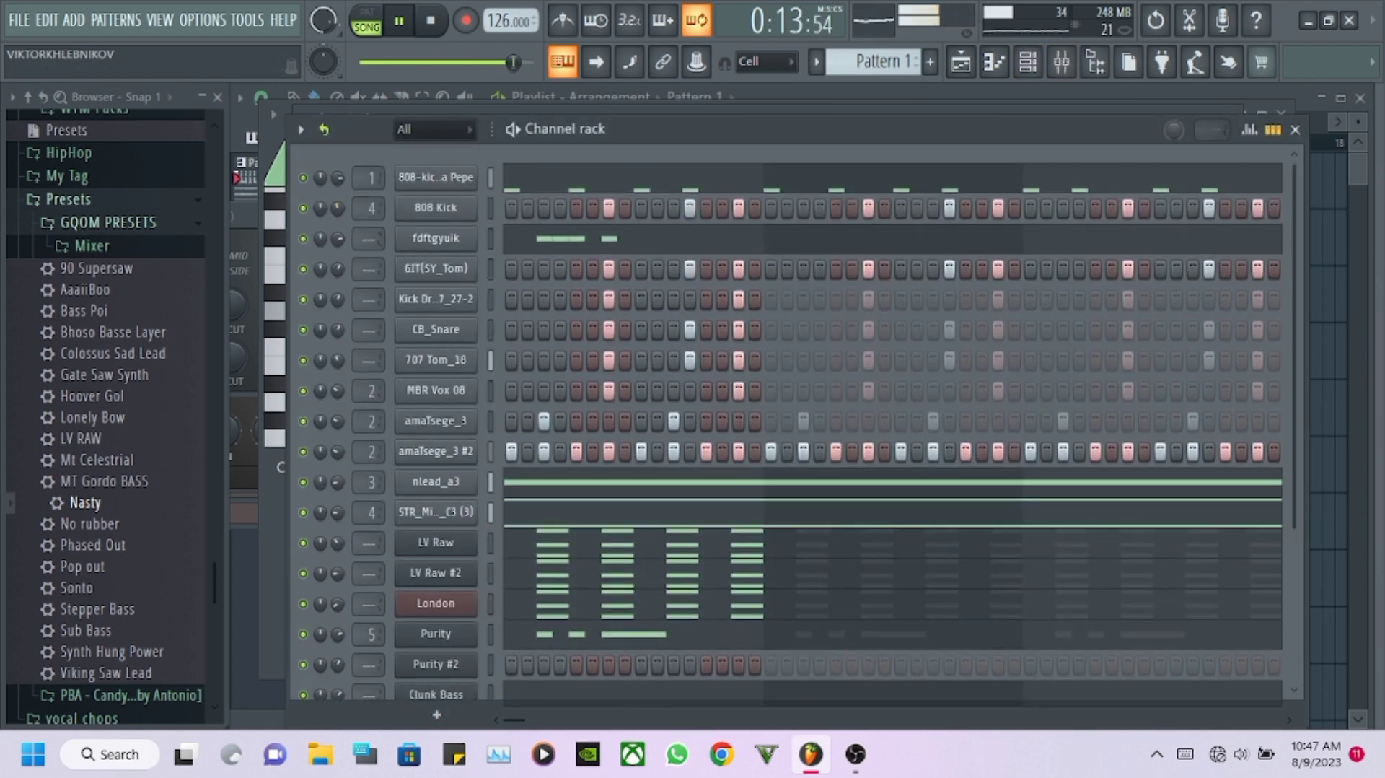
scroll(108, 368, up, 2)
click(108, 352)
scroll(108, 361, up, 3)
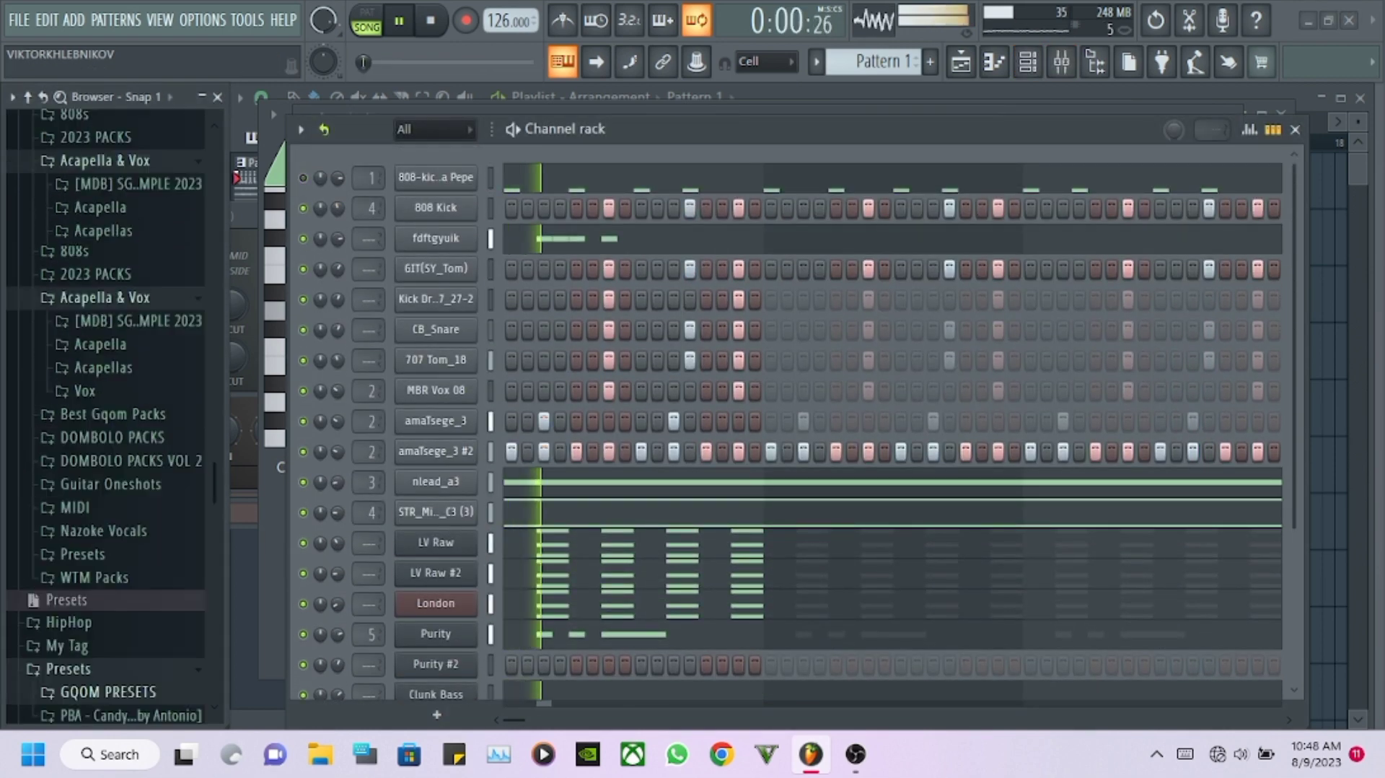
scroll(108, 415, up, 2)
scroll(721, 418, down, 3)
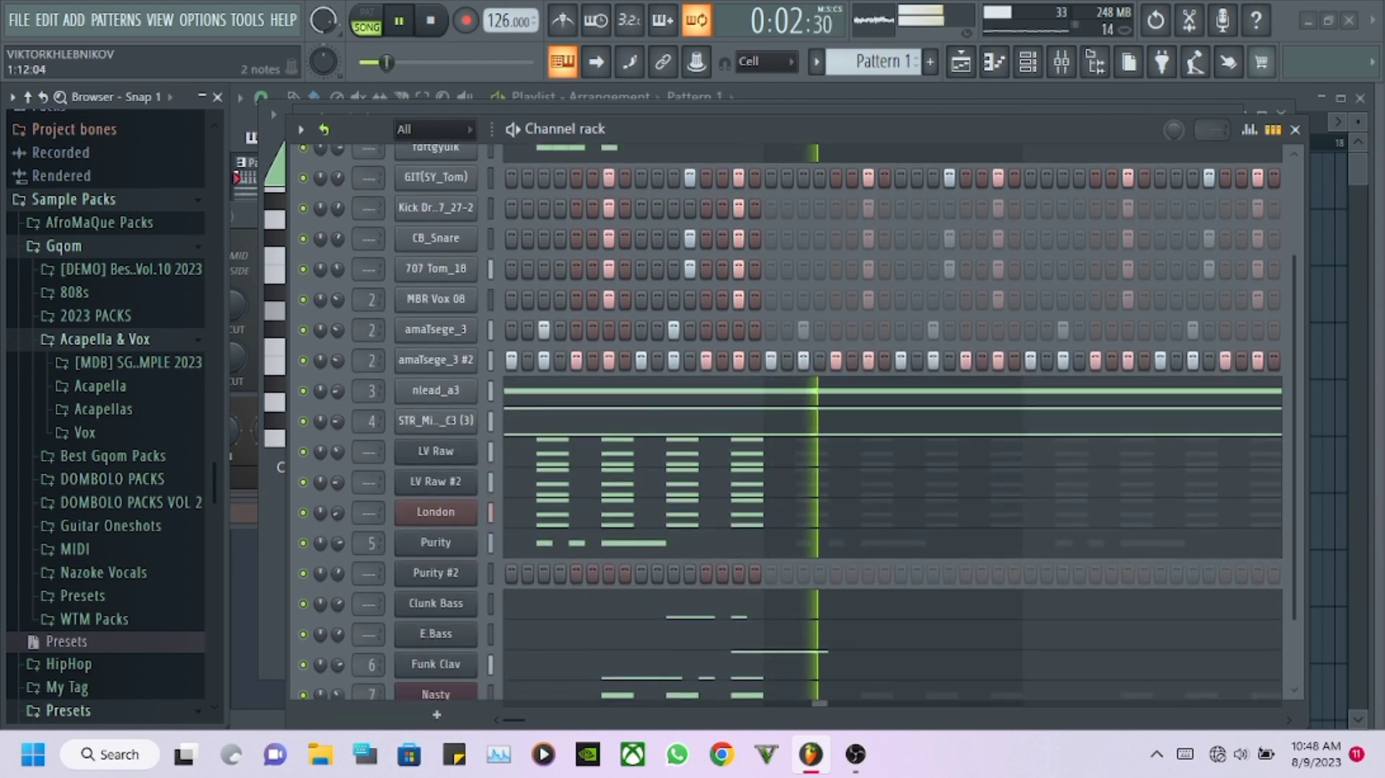
scroll(722, 418, down, 2)
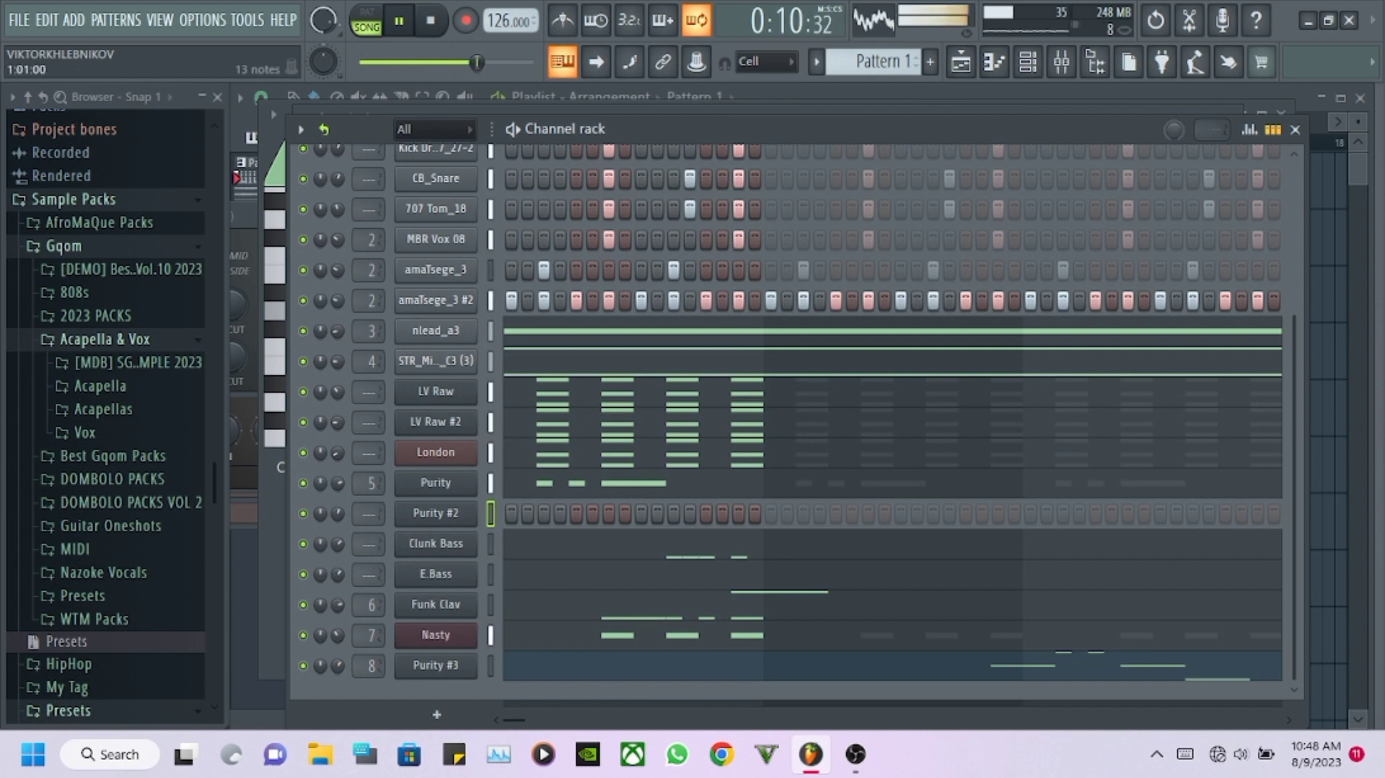
Open the Purity #2 channel in the piano roll and set its loop point to Don't loop.
right_click(435, 514)
click(520, 439)
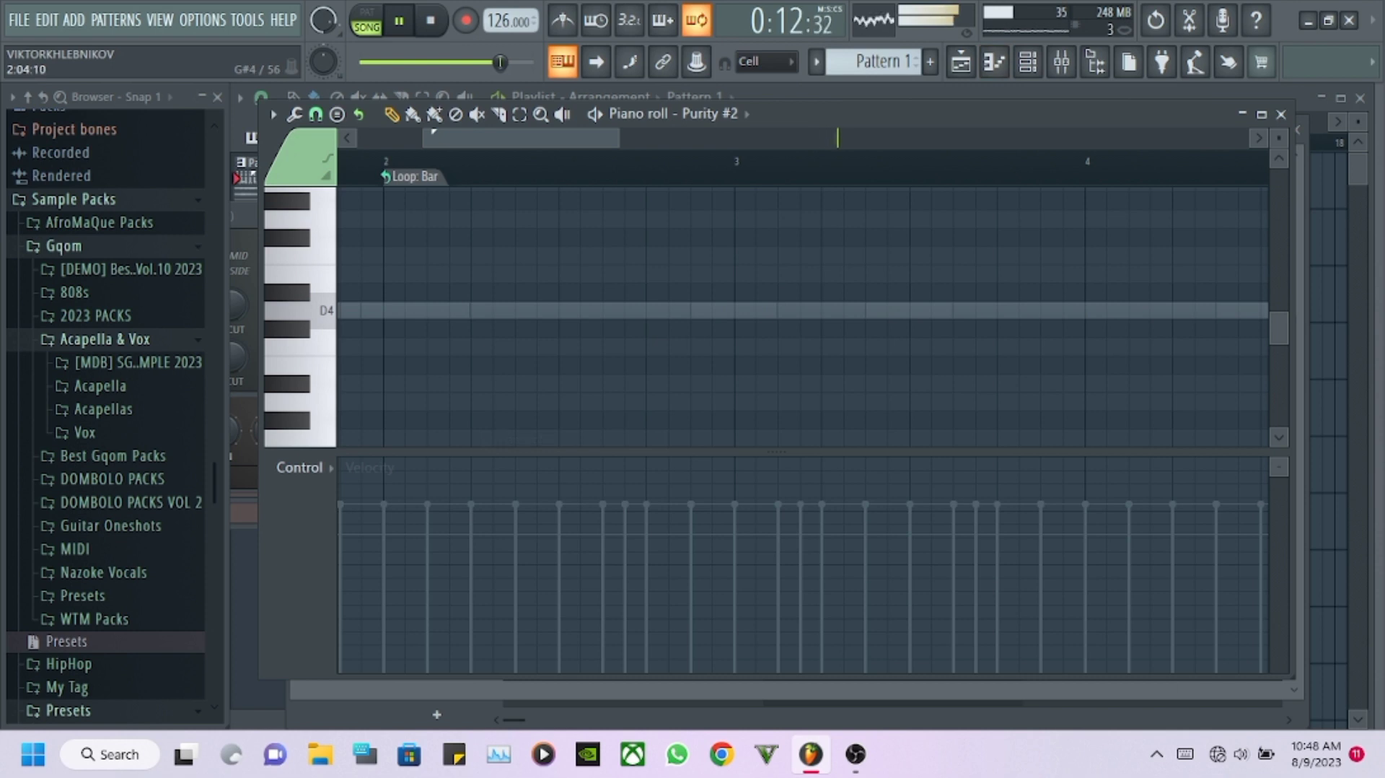
click(411, 176)
click(452, 207)
scroll(620, 310, down, 3)
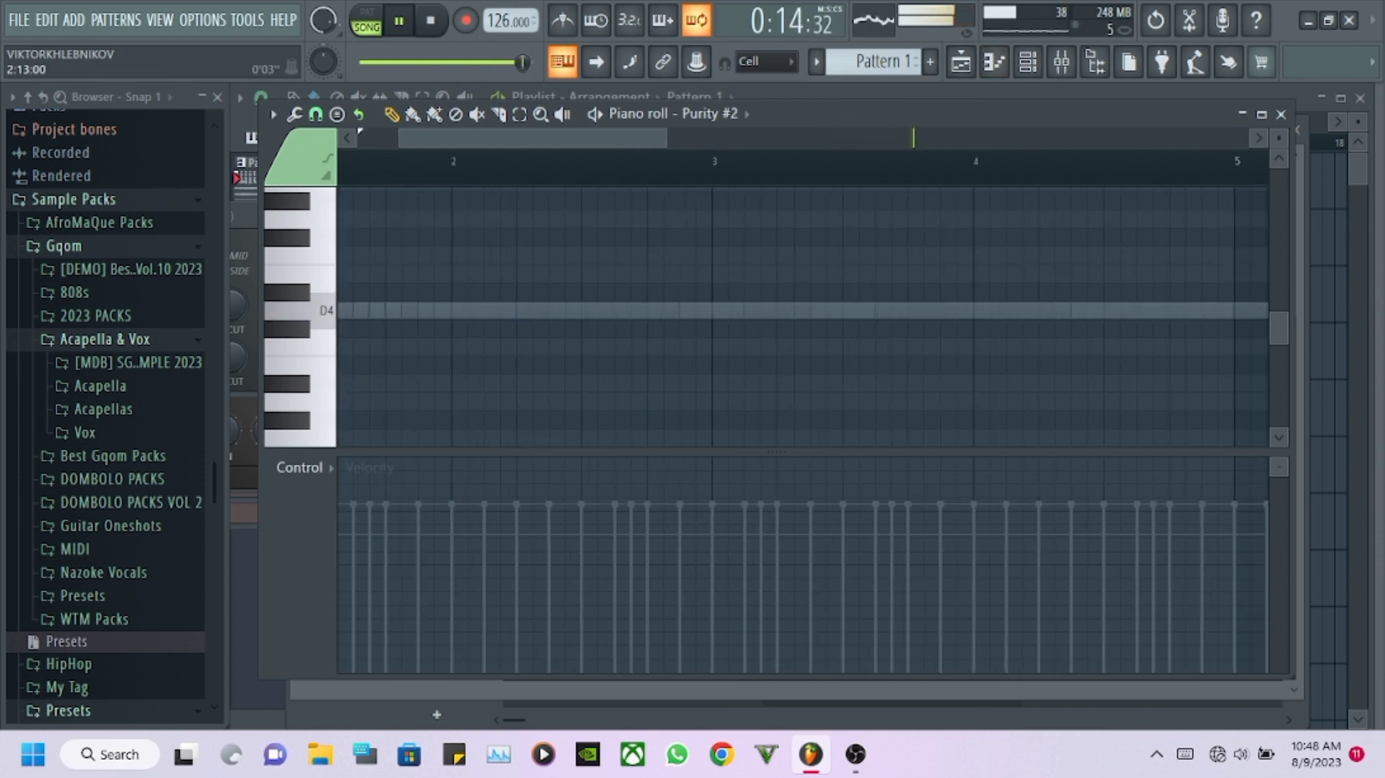
Place two one-step D4 notes two steps apart from the start of bar 5 in Purity #2, and delete the second one.
scroll(700, 311, up, 1)
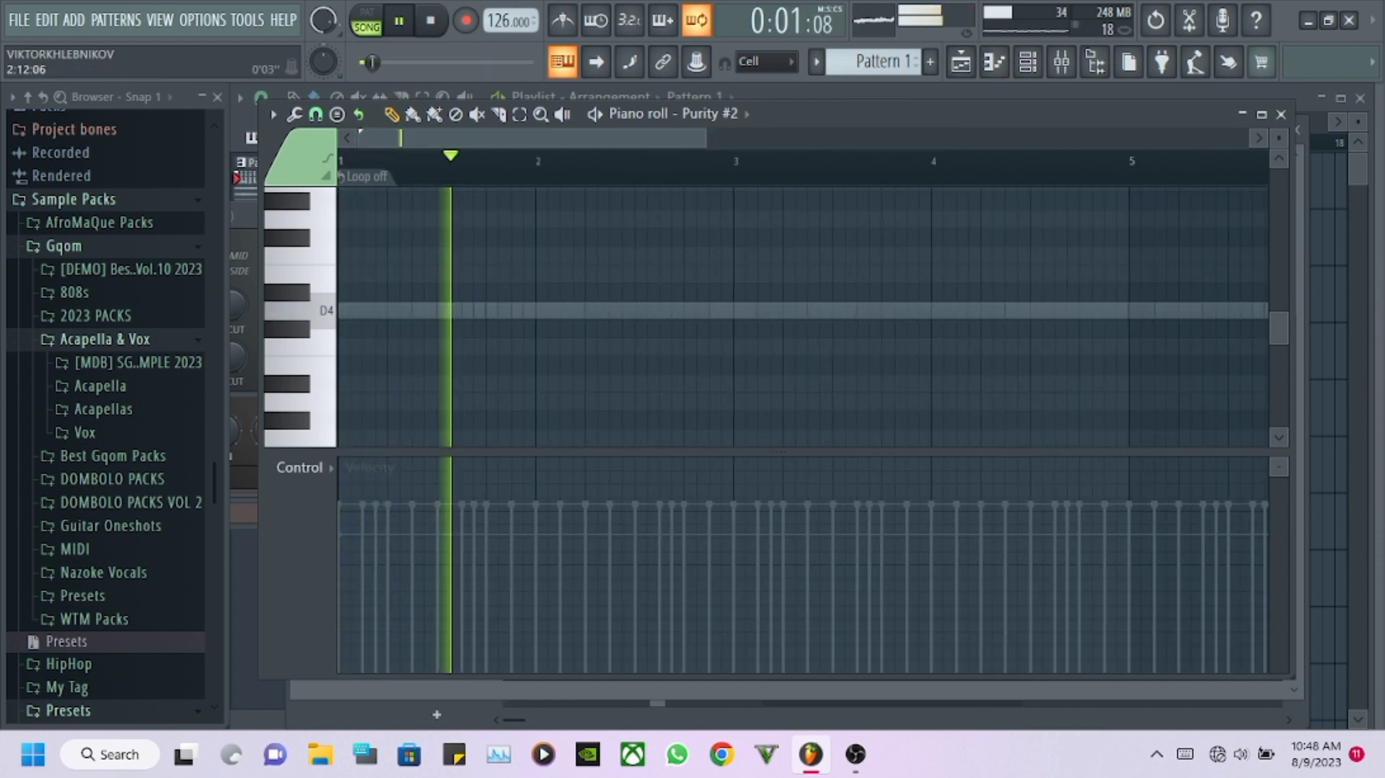
scroll(685, 310, up, 1)
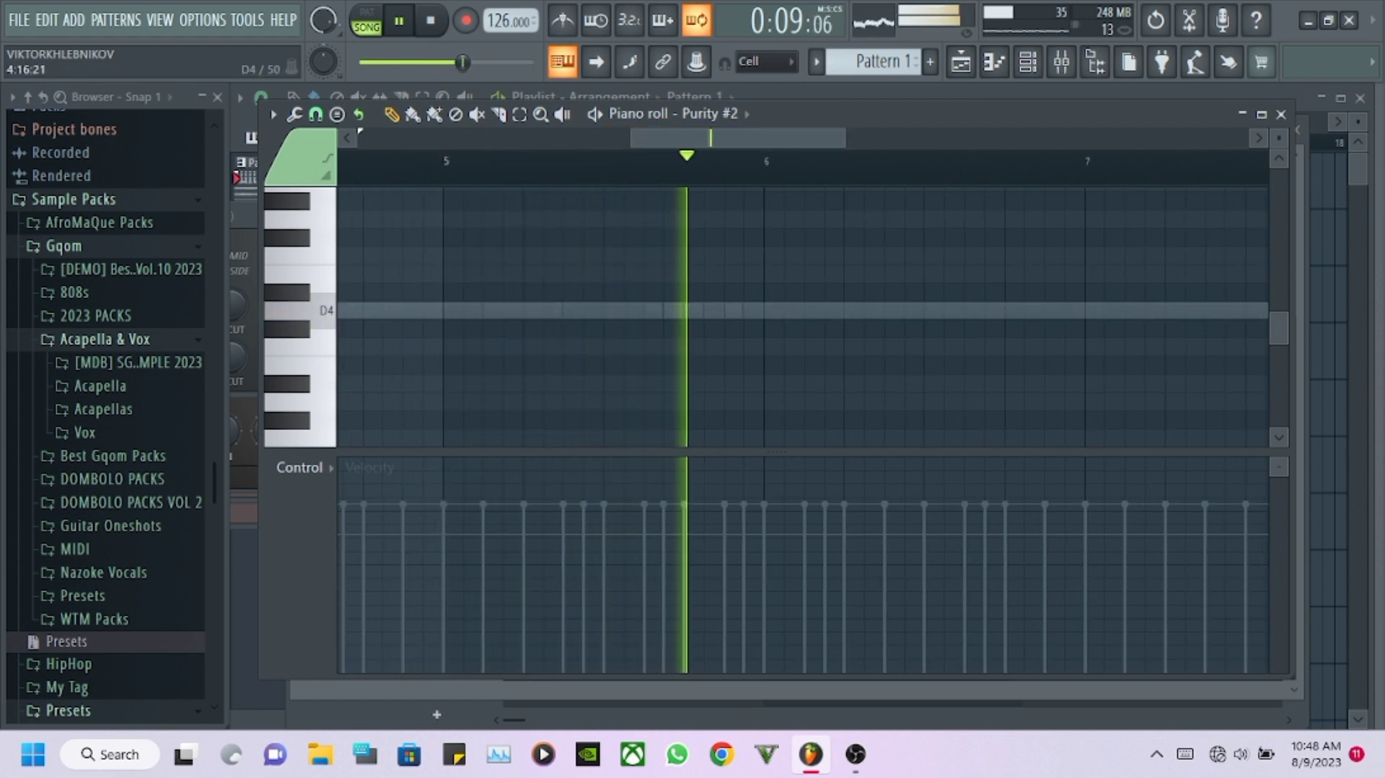
click(447, 310)
drag(519, 310, 460, 310)
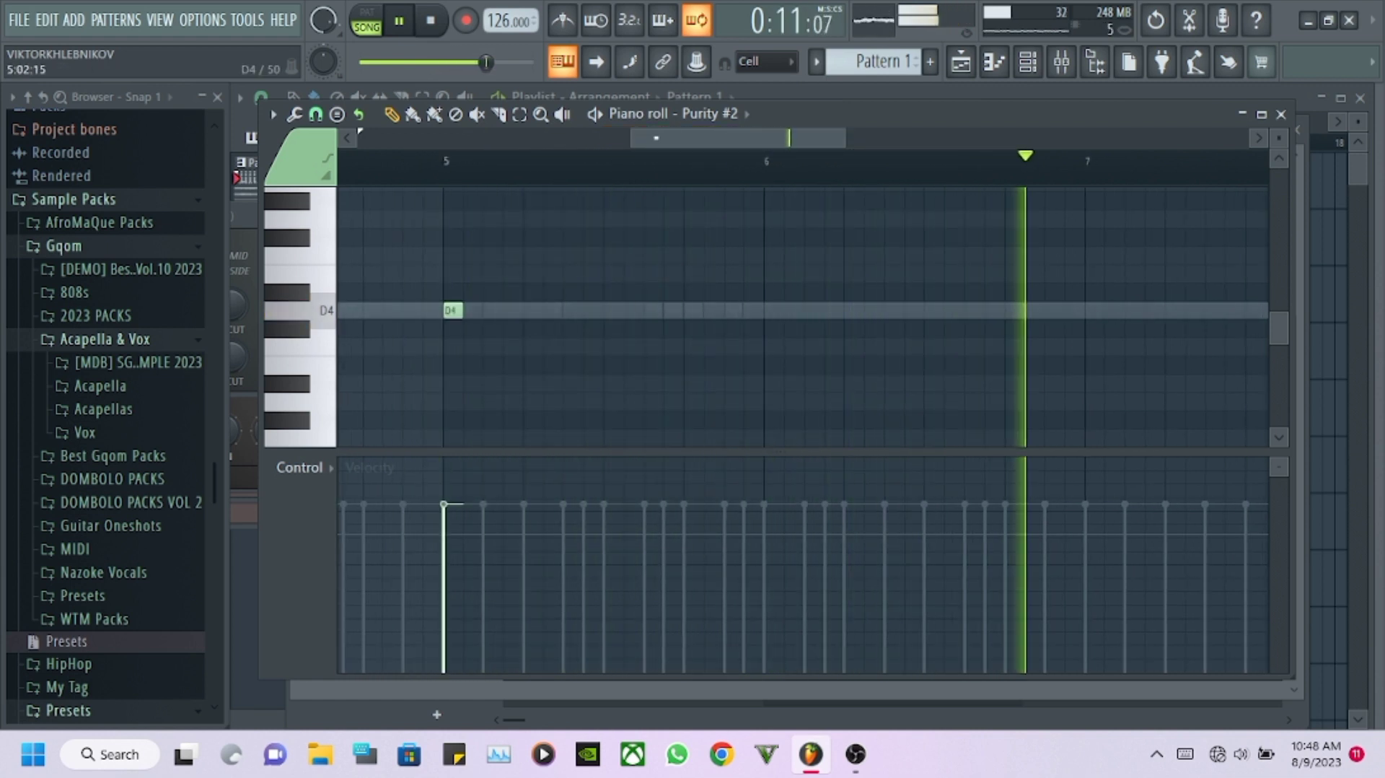
click(490, 310)
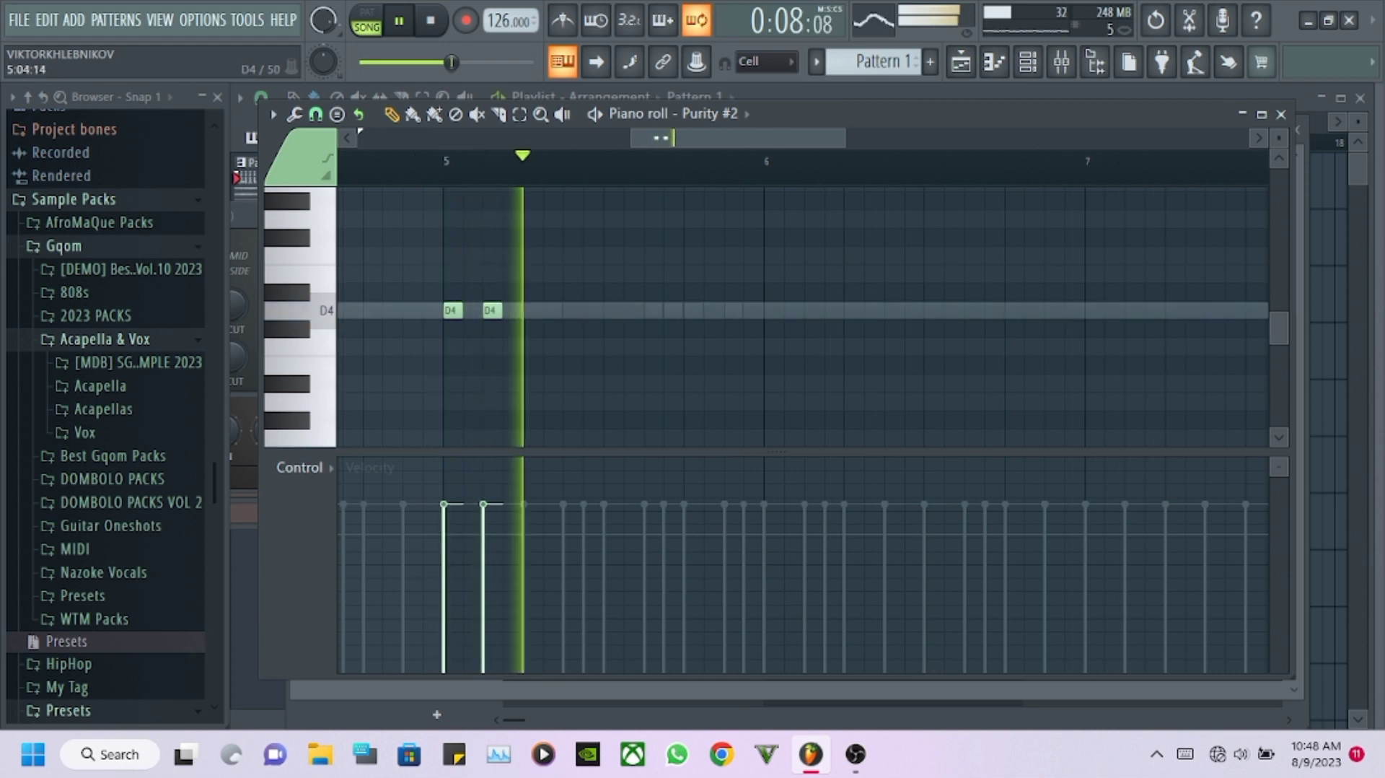
key(ctrl+s)
scroll(482, 310, up, 2)
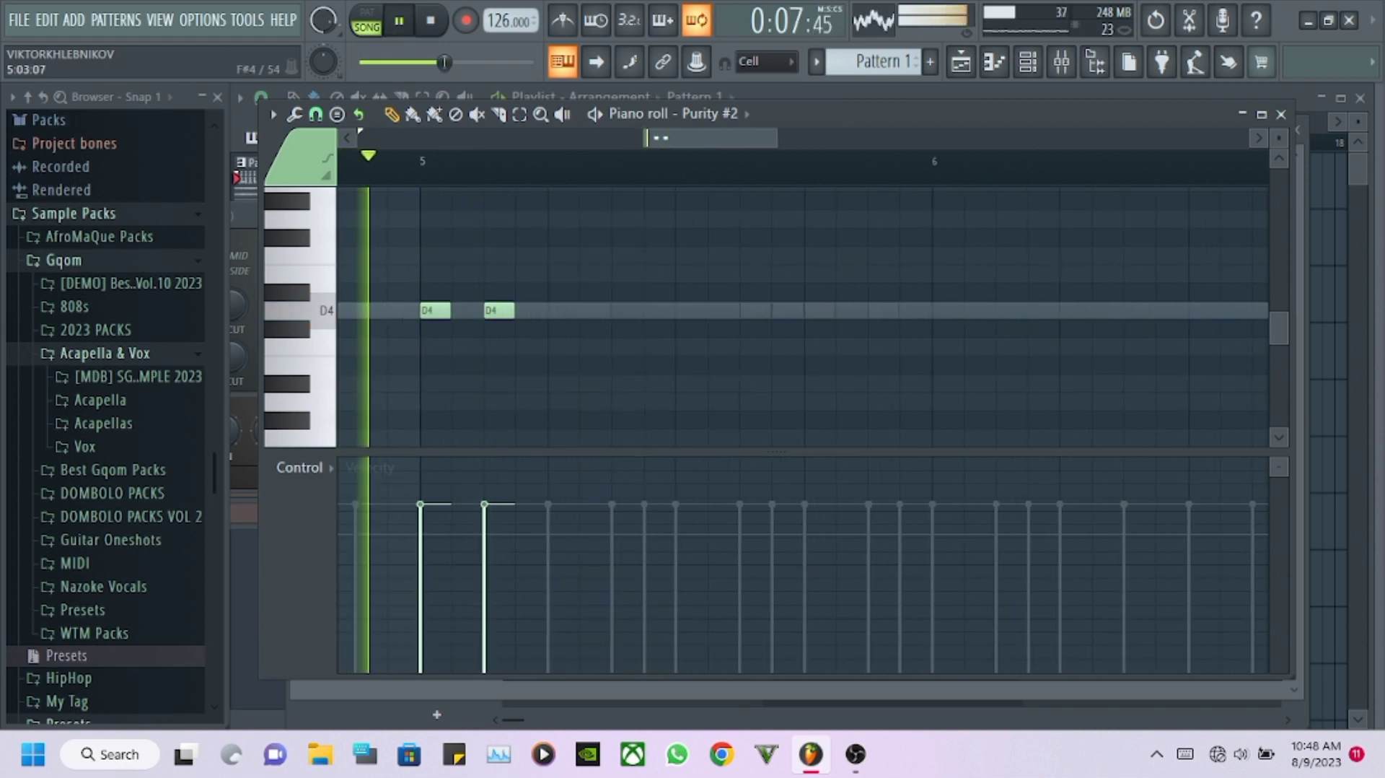
right_click(492, 310)
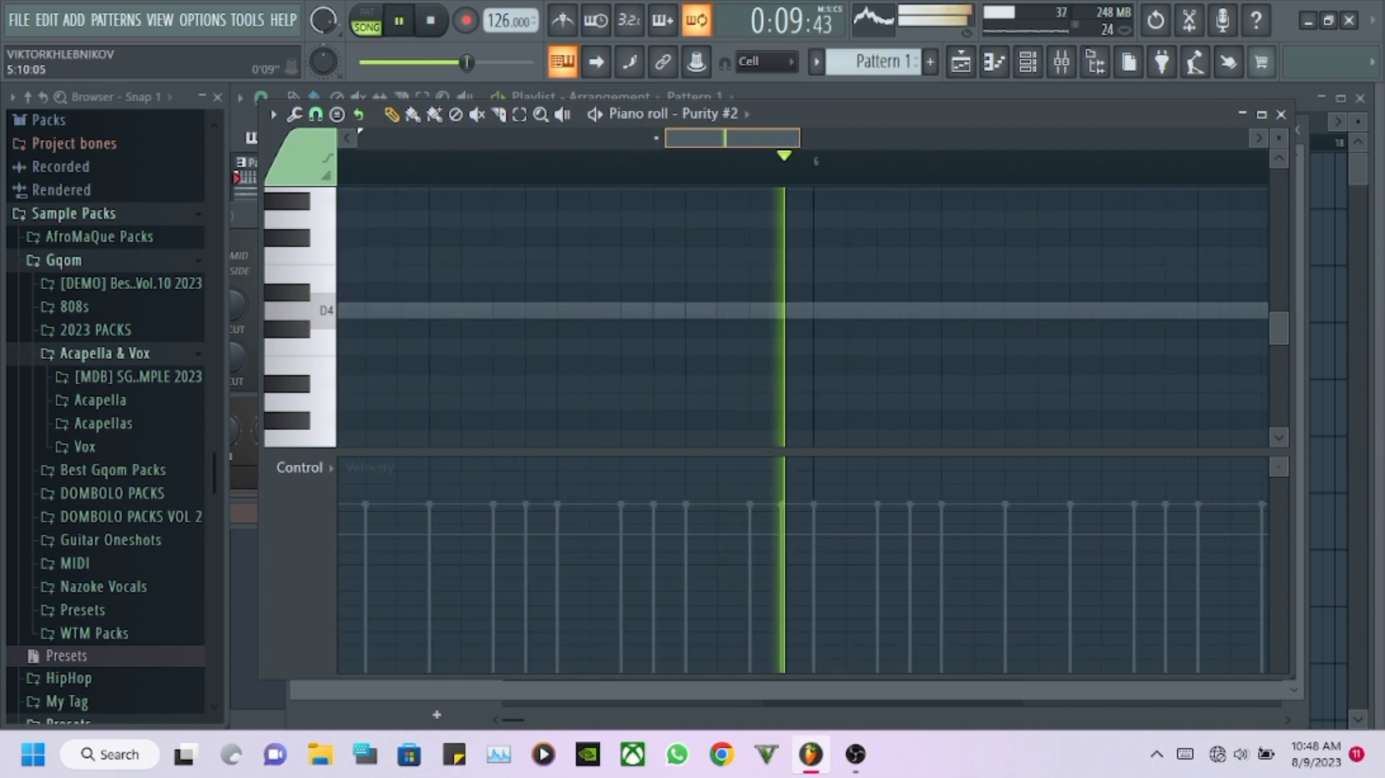
Add five one-step D4 notes in Purity #2, one on every second step from the start of bar 6.
key(space)
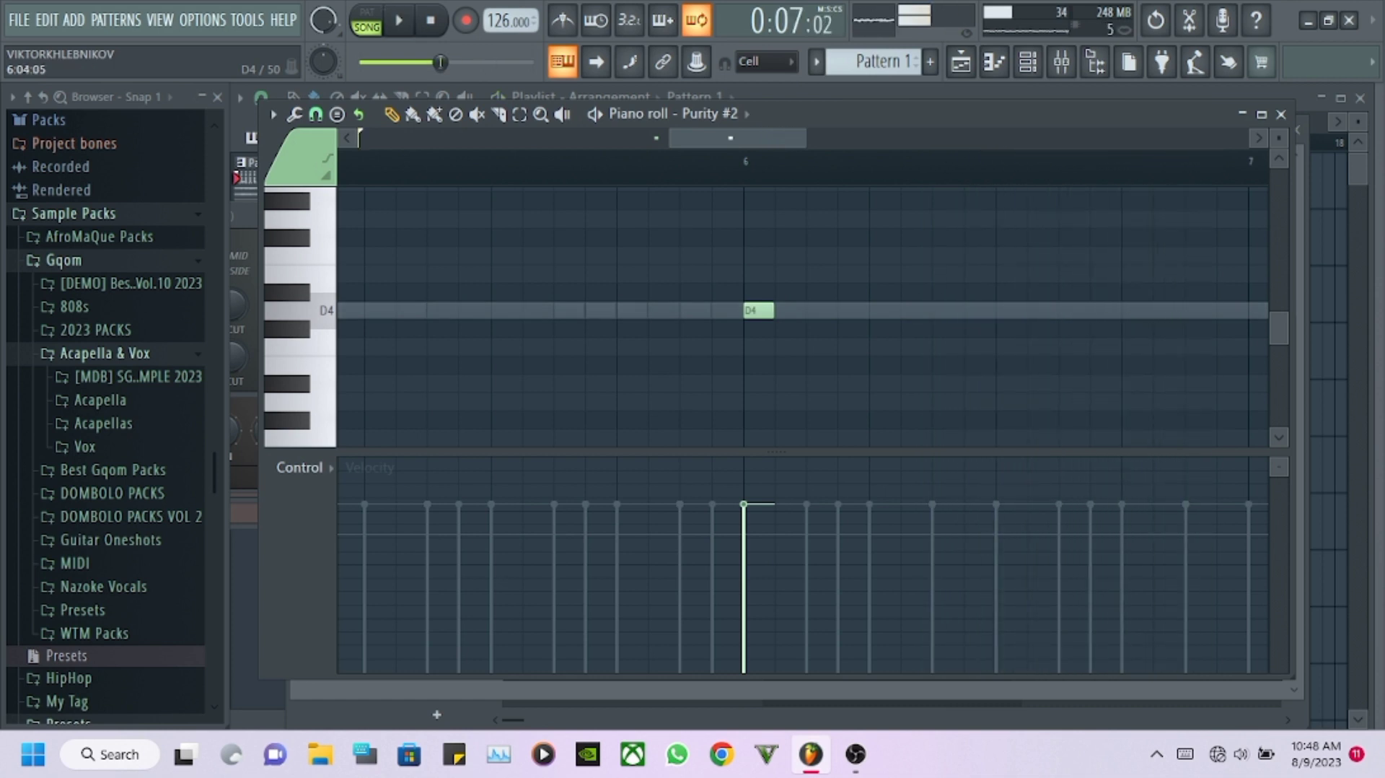
click(882, 310)
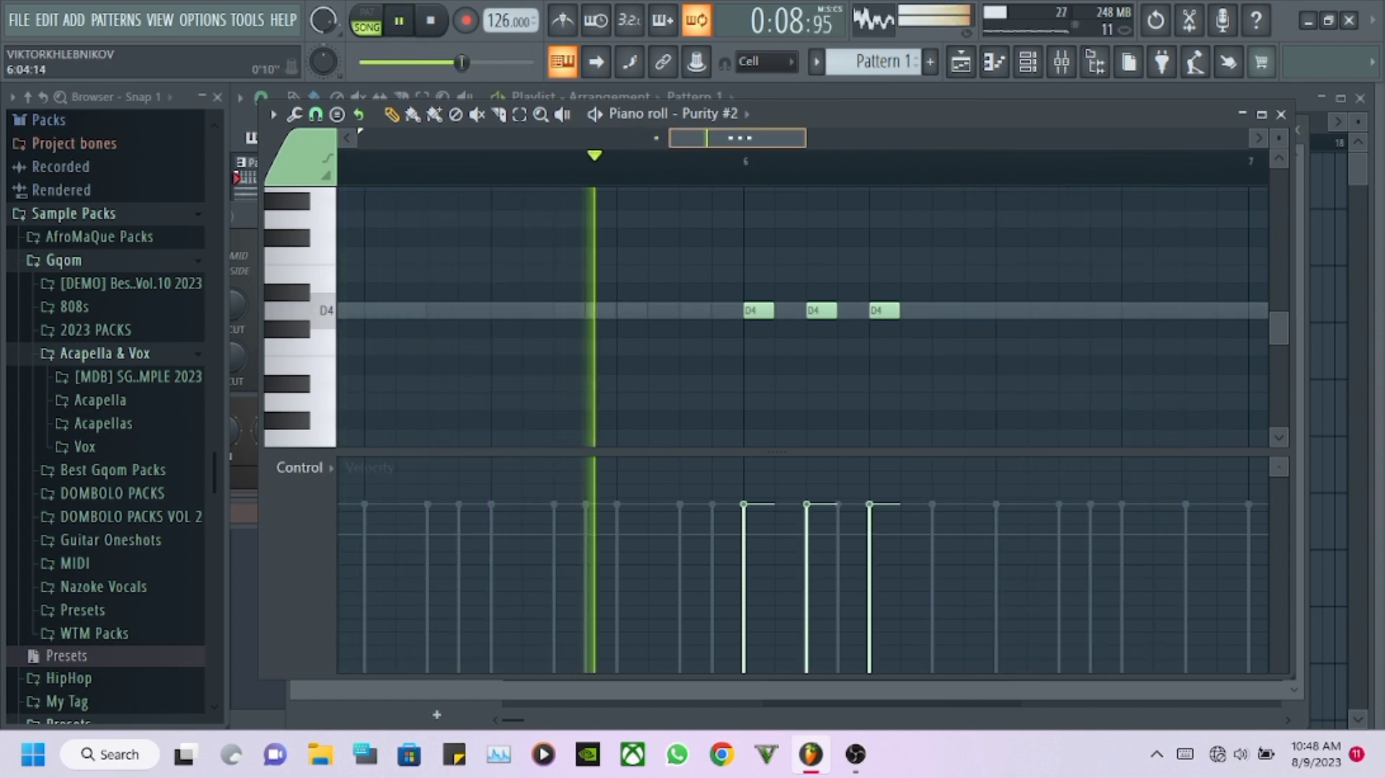
scroll(844, 310, down, 1)
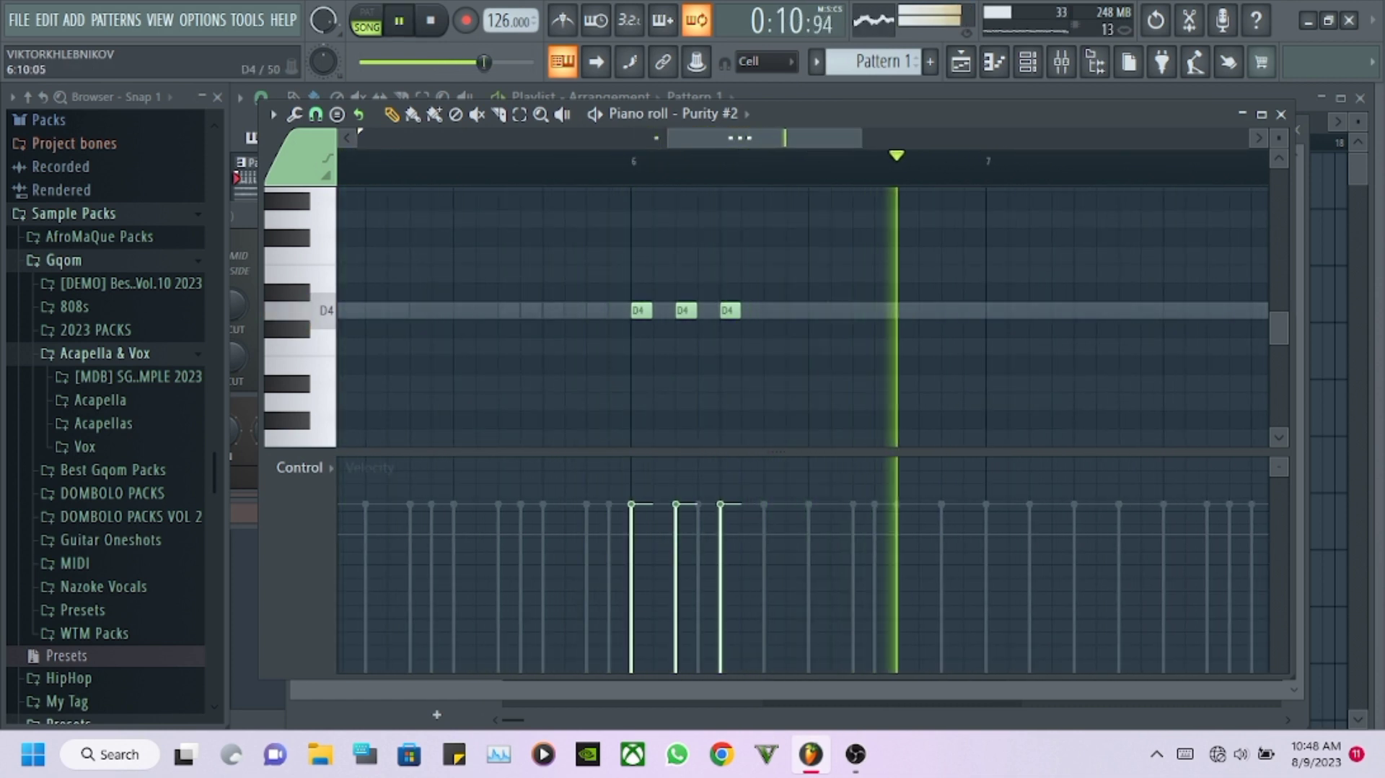
click(815, 311)
click(771, 310)
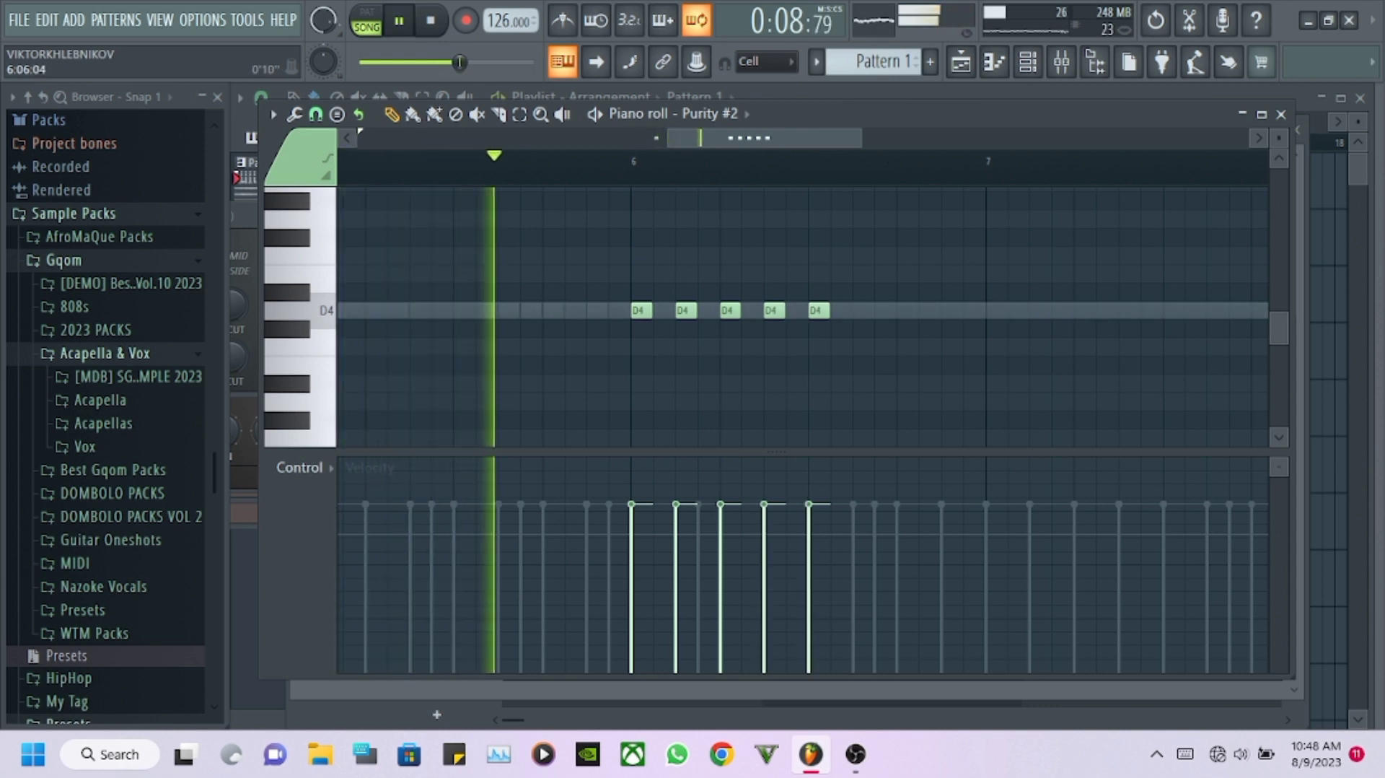
scroll(729, 161, down, 1)
scroll(848, 161, up, 1)
scroll(736, 137, down, 1)
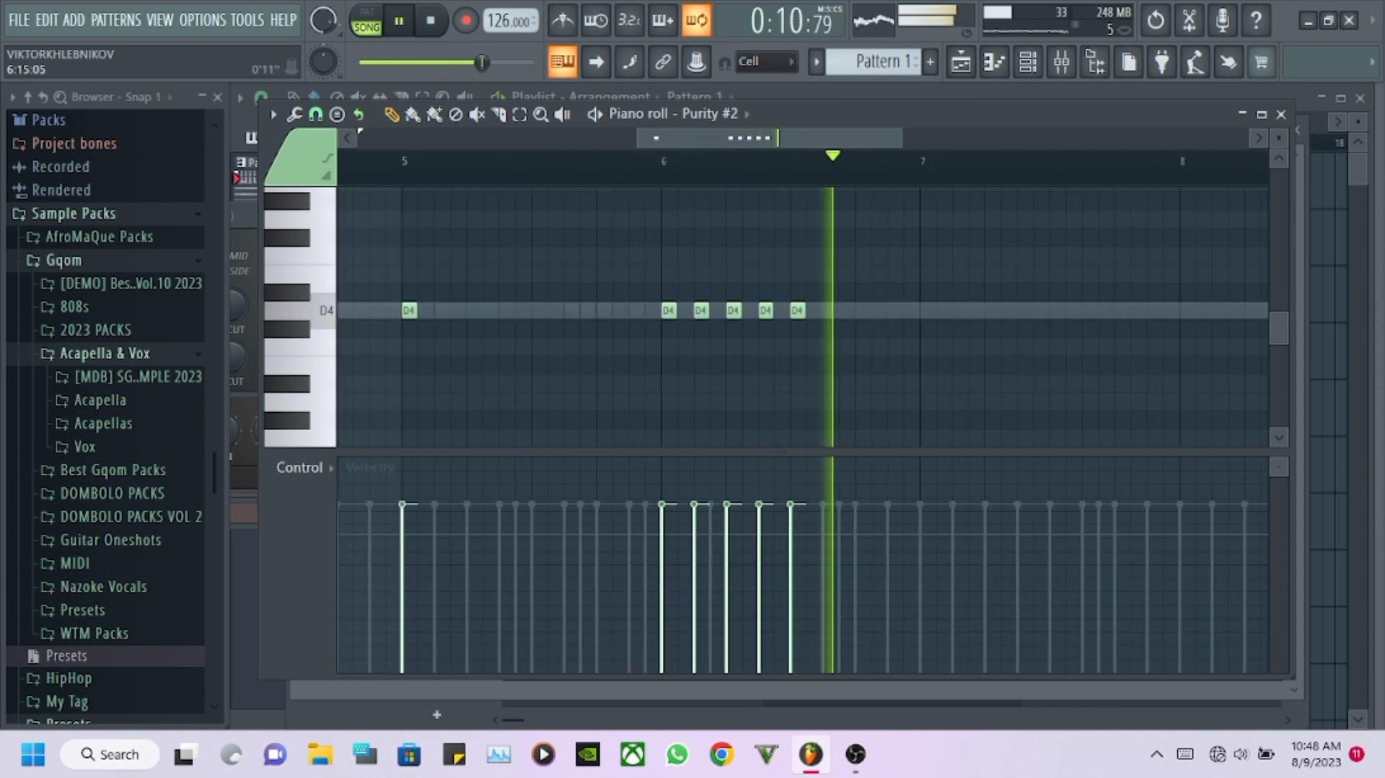
scroll(800, 137, down, 1)
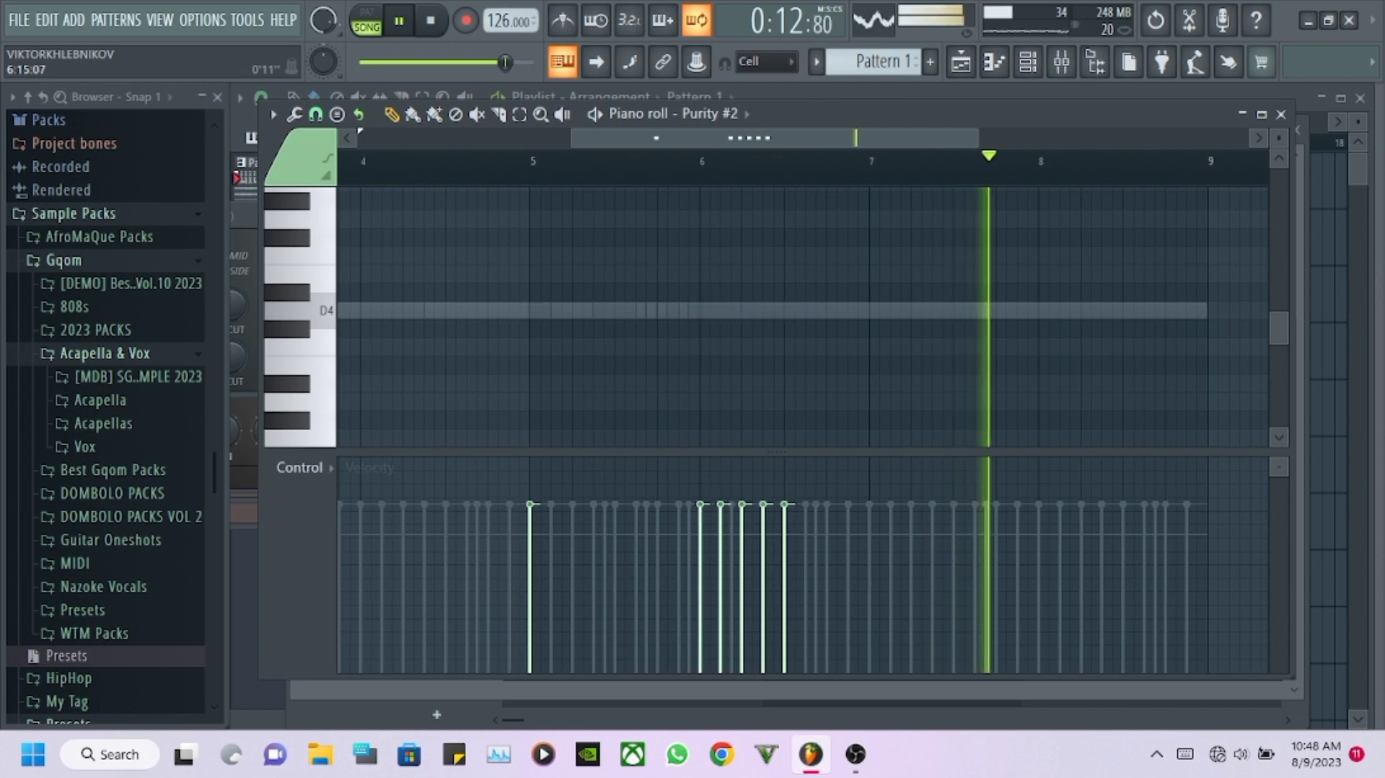
Add the cowbell 2 sample from the Samples for R.O.G folder as a channel below fdftgyuik, with hits on steps 3, 4, 5 and 7.
click(1028, 62)
click(1027, 62)
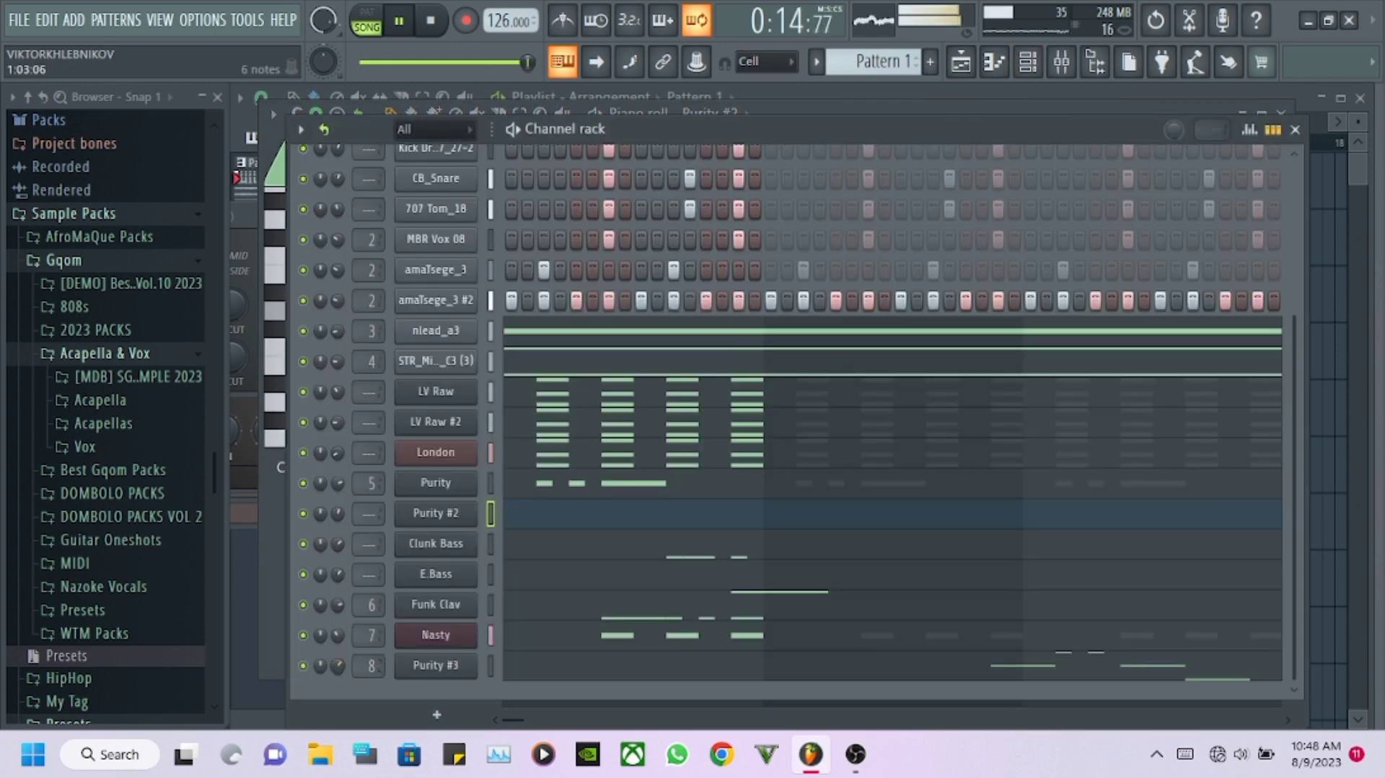
scroll(793, 433, up, 4)
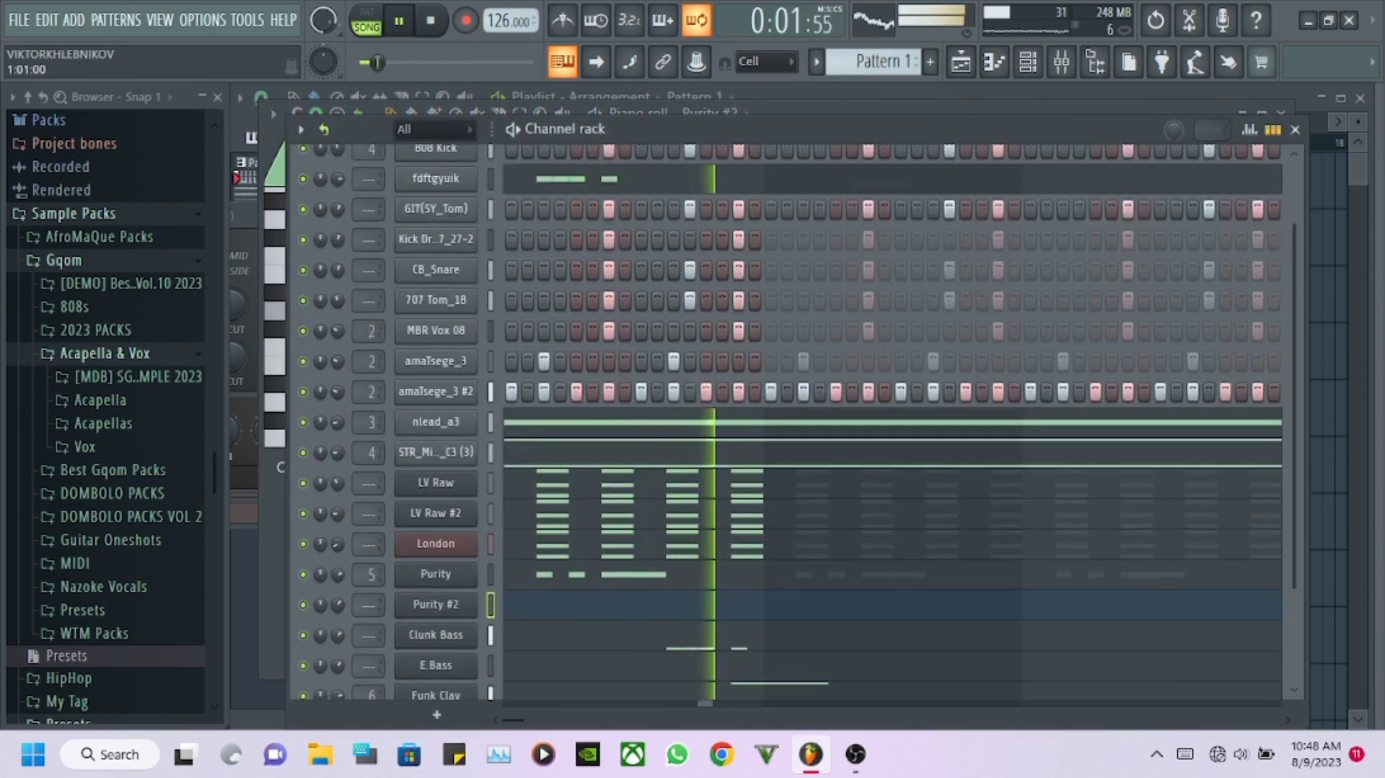
scroll(793, 433, up, 1)
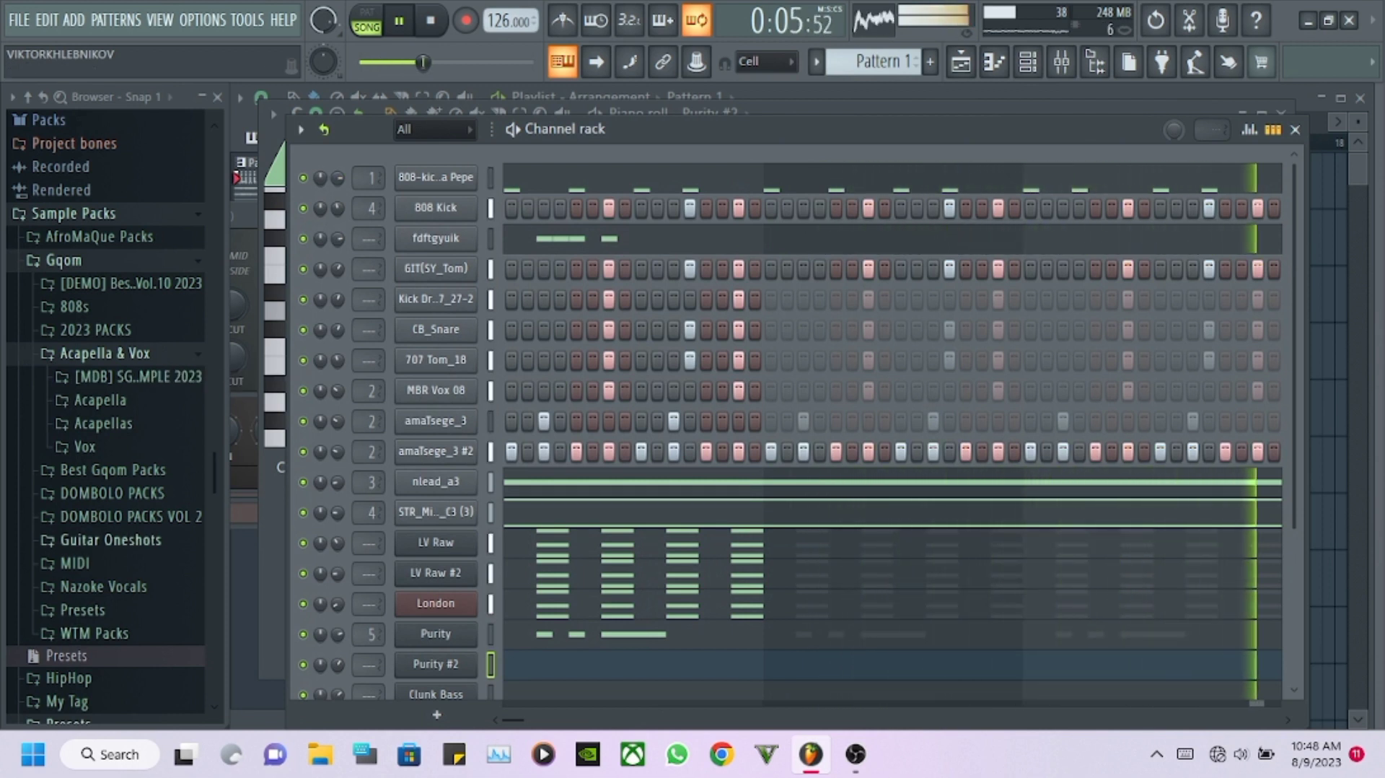
click(113, 471)
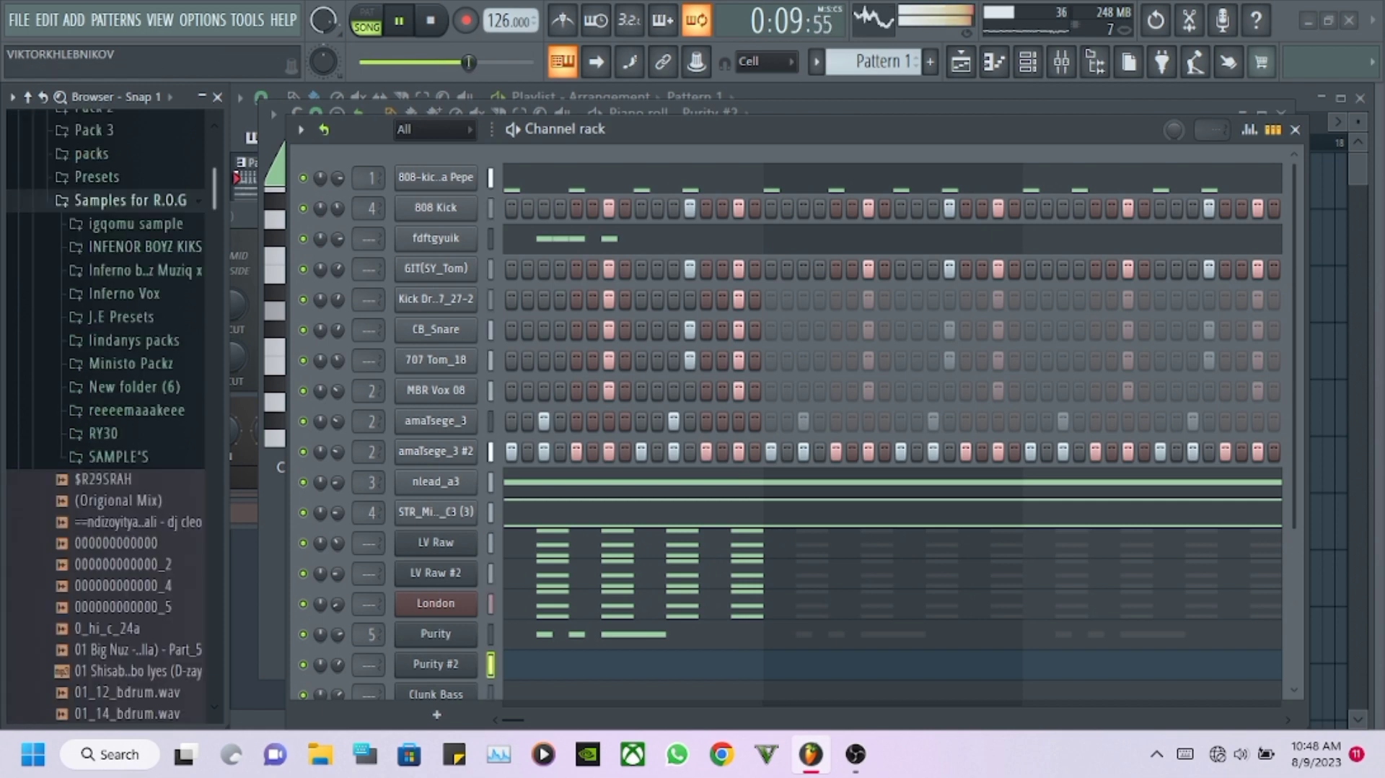
scroll(106, 415, down, 15)
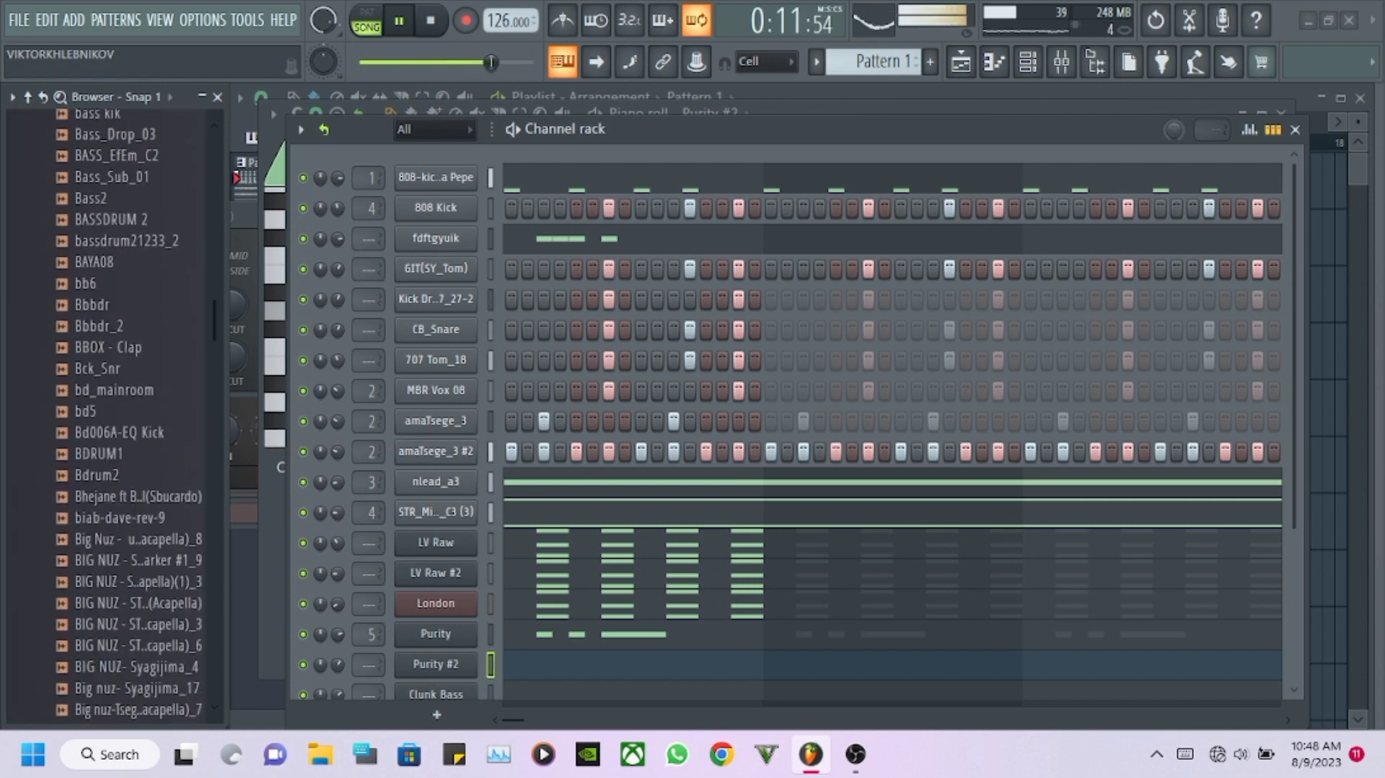
scroll(109, 415, down, 15)
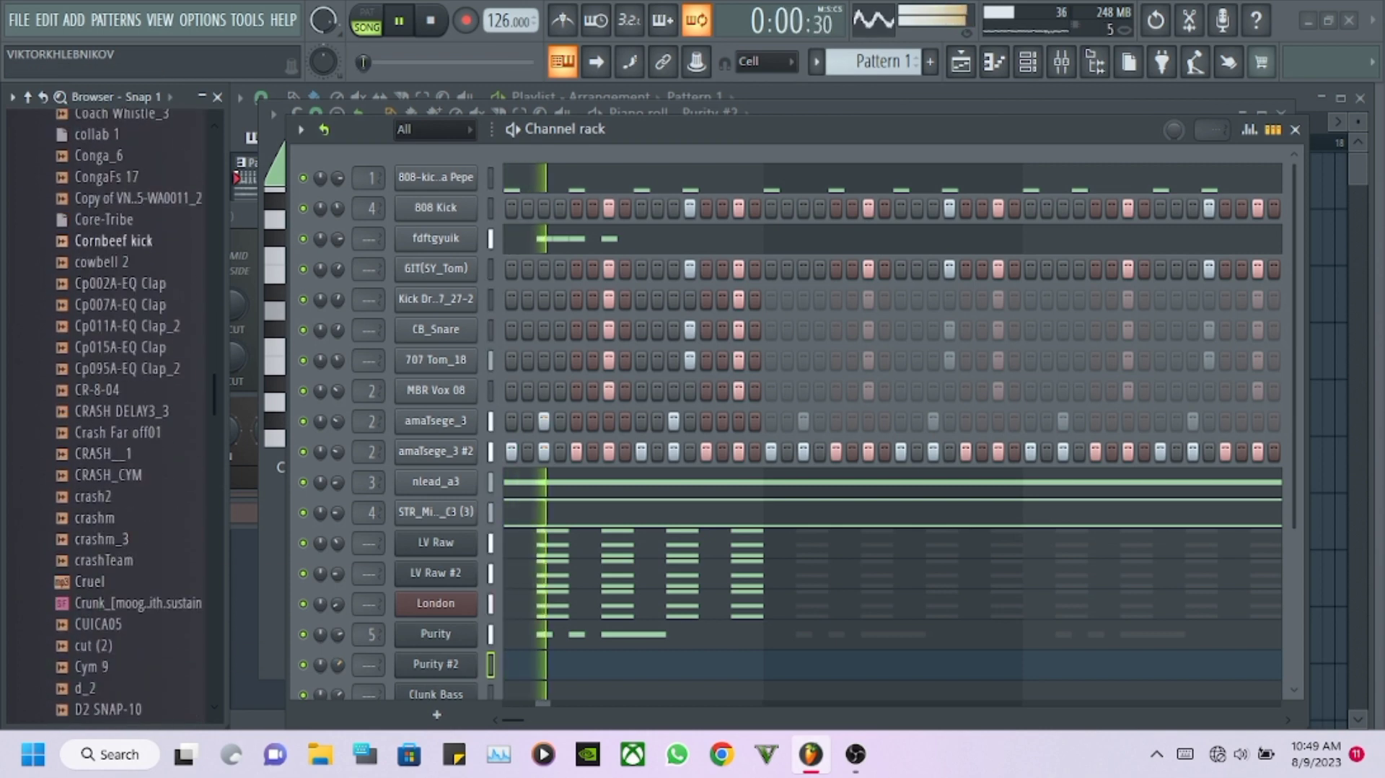
drag(101, 261, 456, 302)
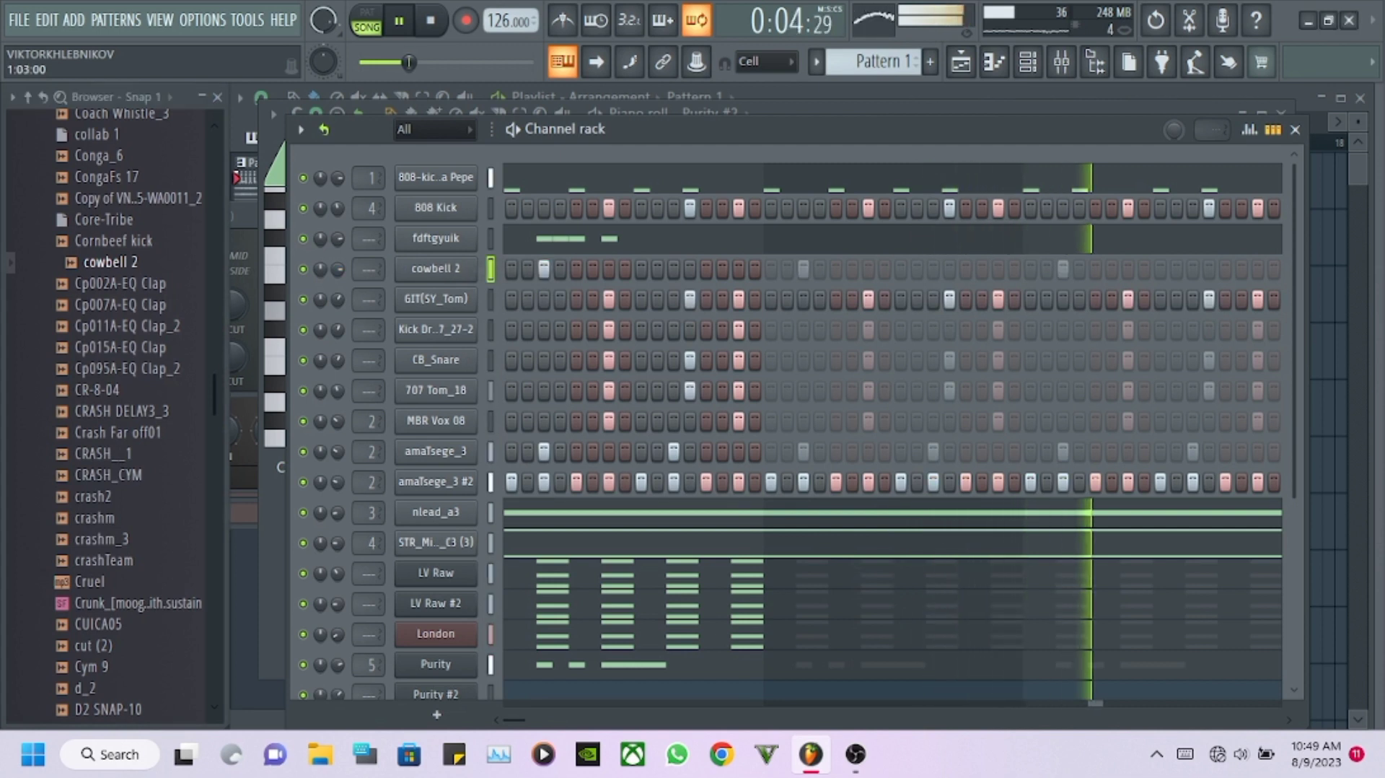
click(560, 269)
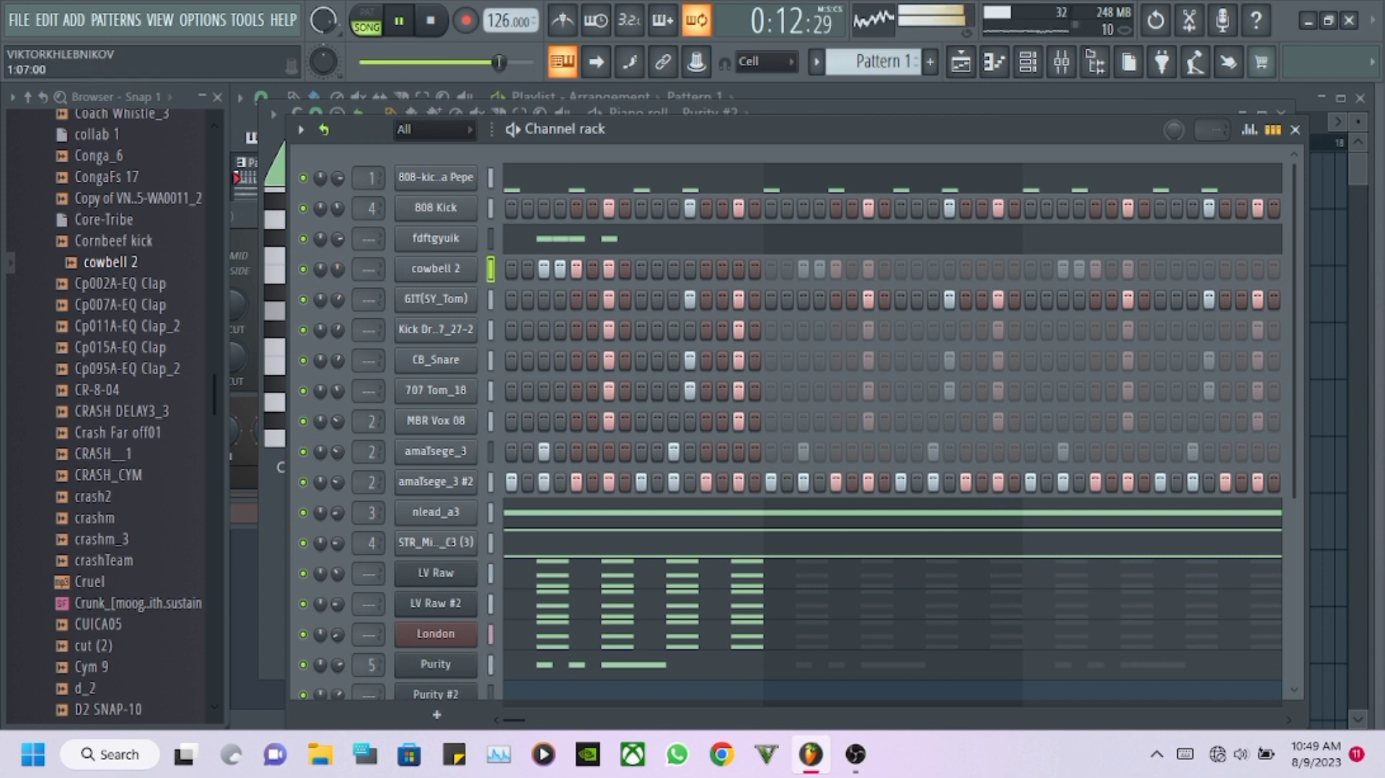
Audition the crash, clap and snap samples in the browser for another percussion sound.
scroll(123, 411, down, 6)
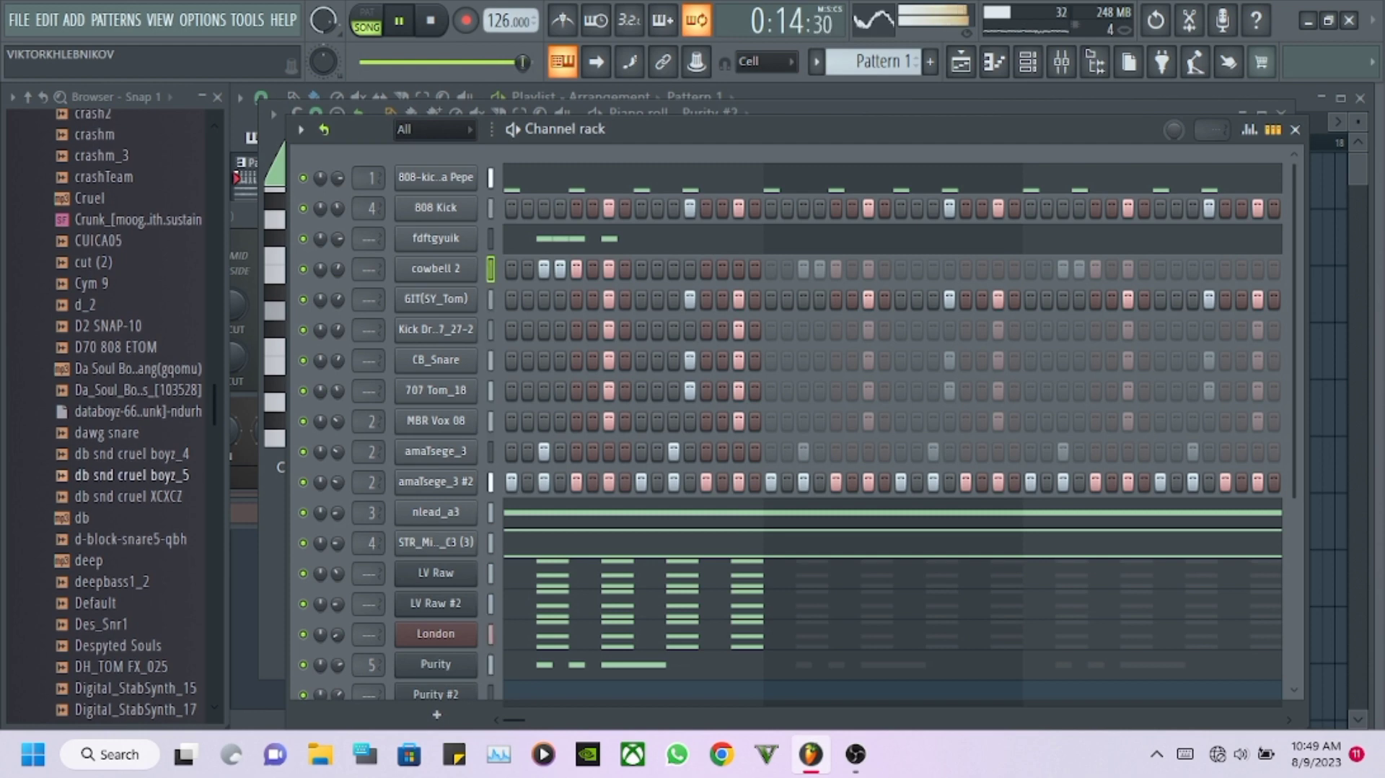
scroll(122, 411, up, 2)
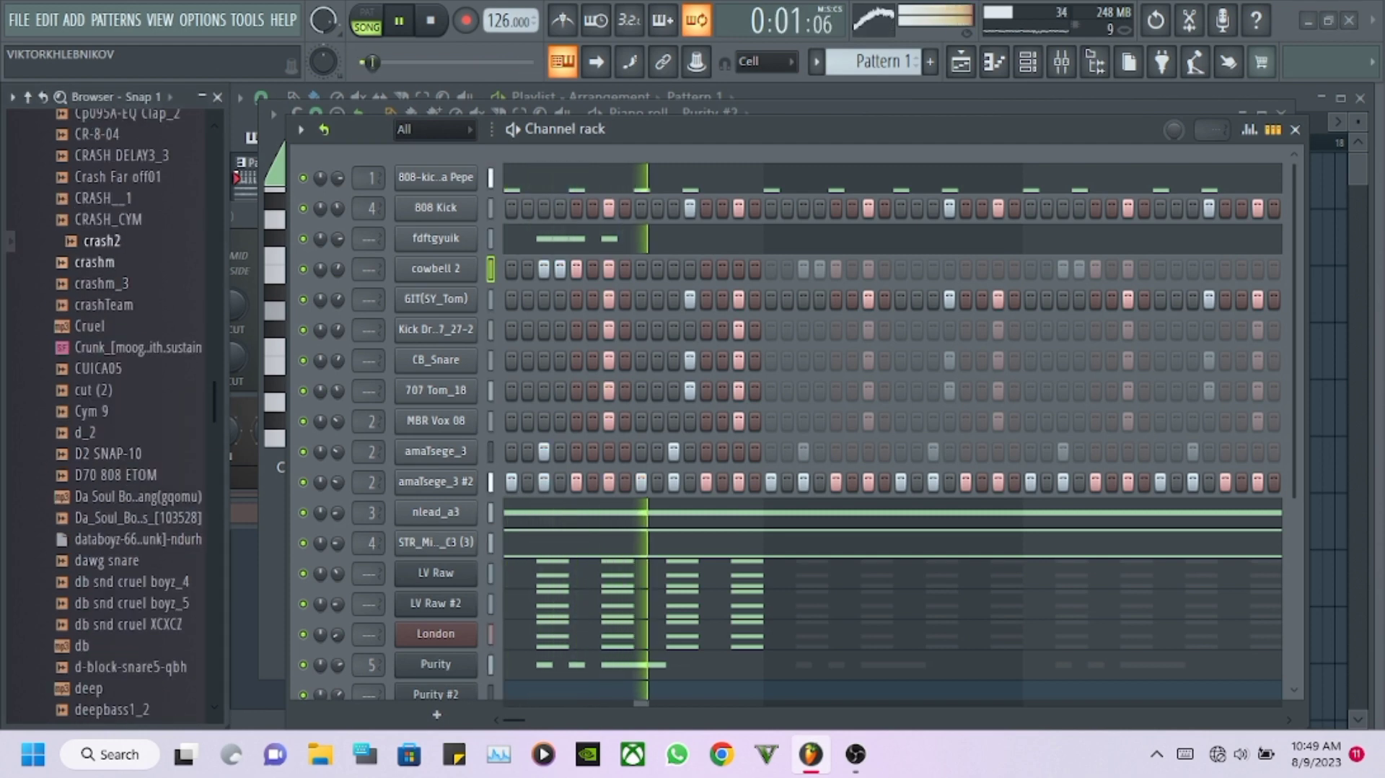
scroll(108, 240, down, 2)
scroll(109, 240, up, 4)
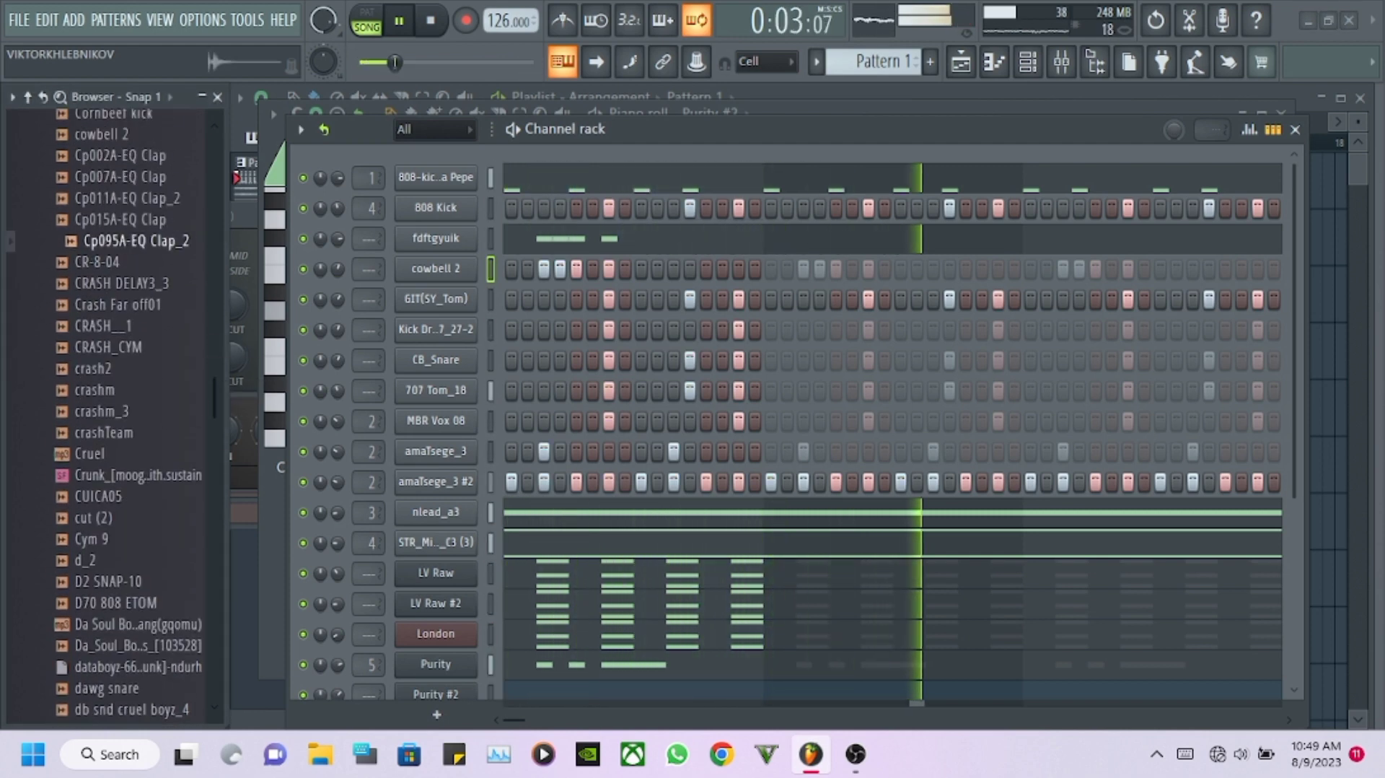
click(126, 197)
scroll(116, 414, up, 3)
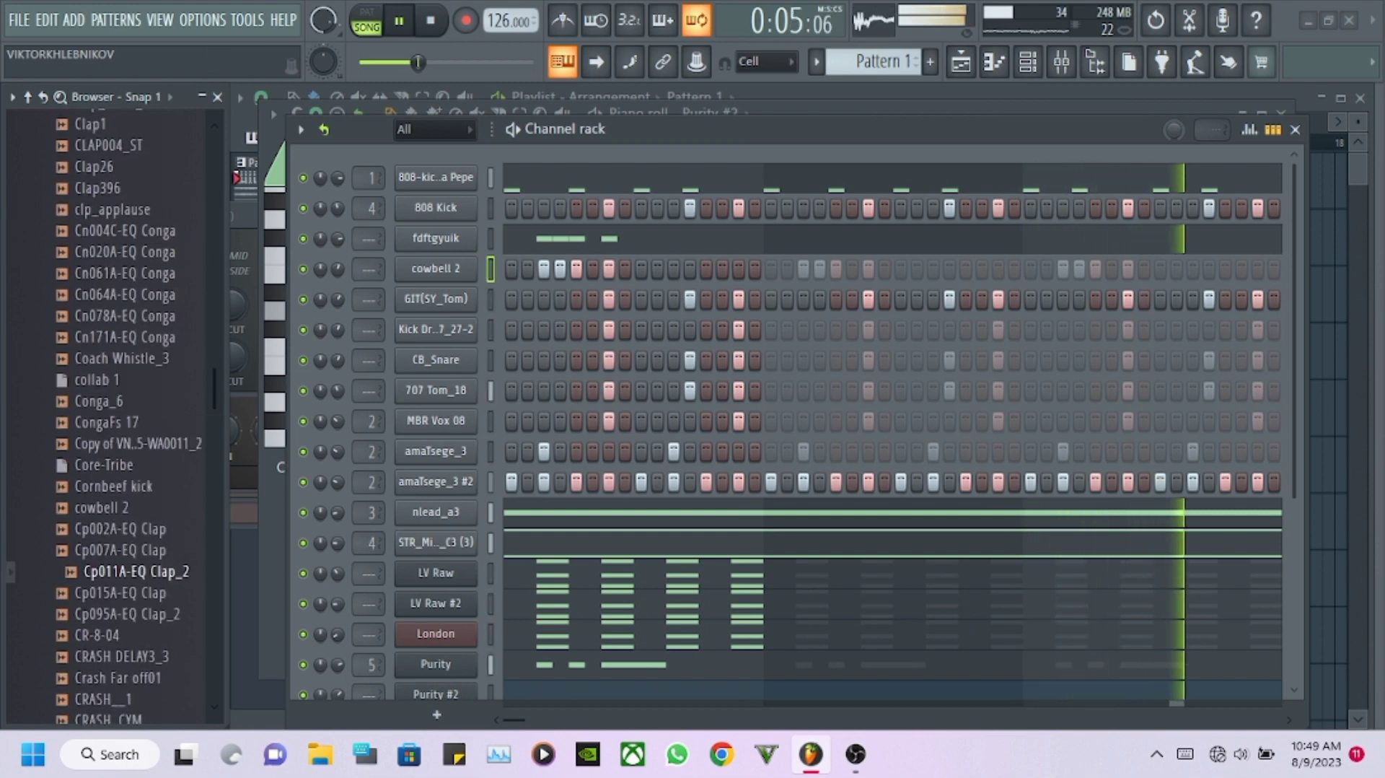
scroll(116, 415, down, 6)
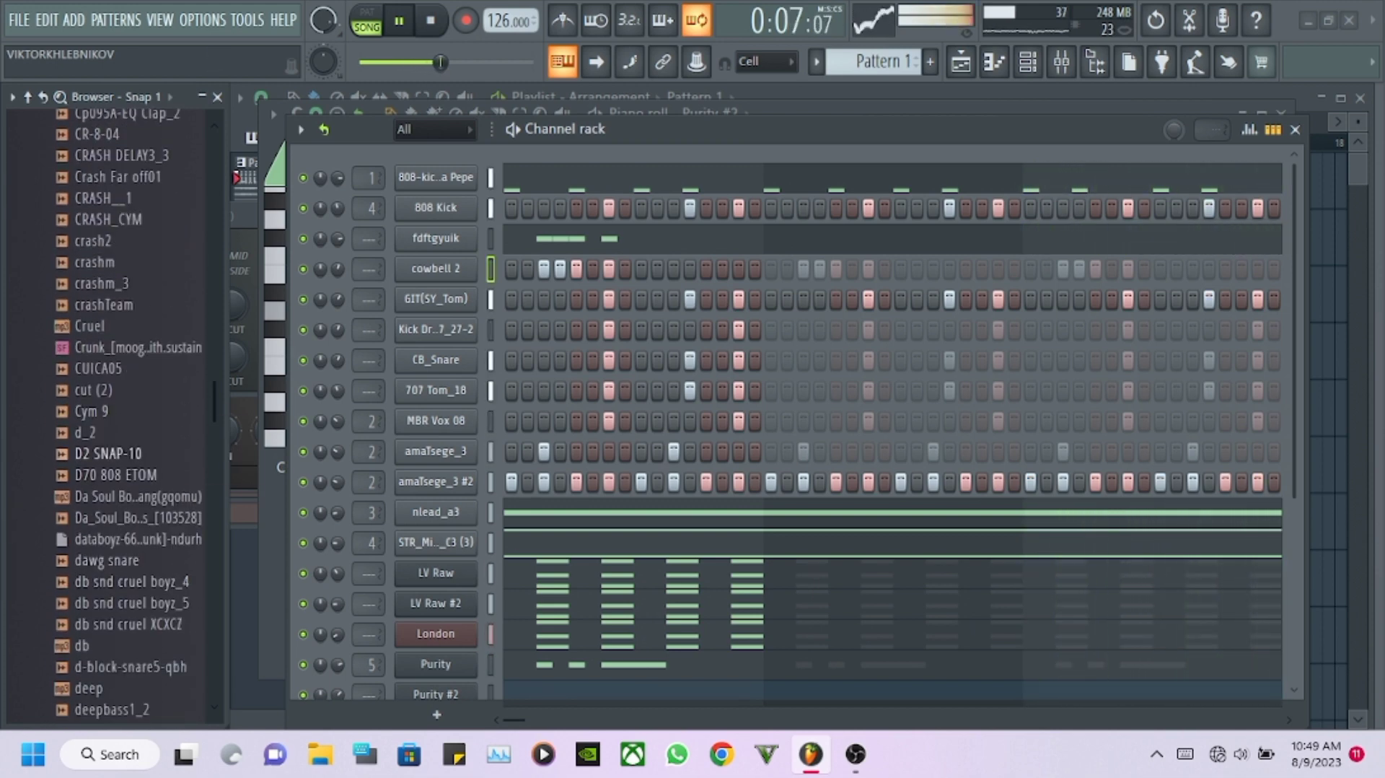
scroll(130, 347, down, 4)
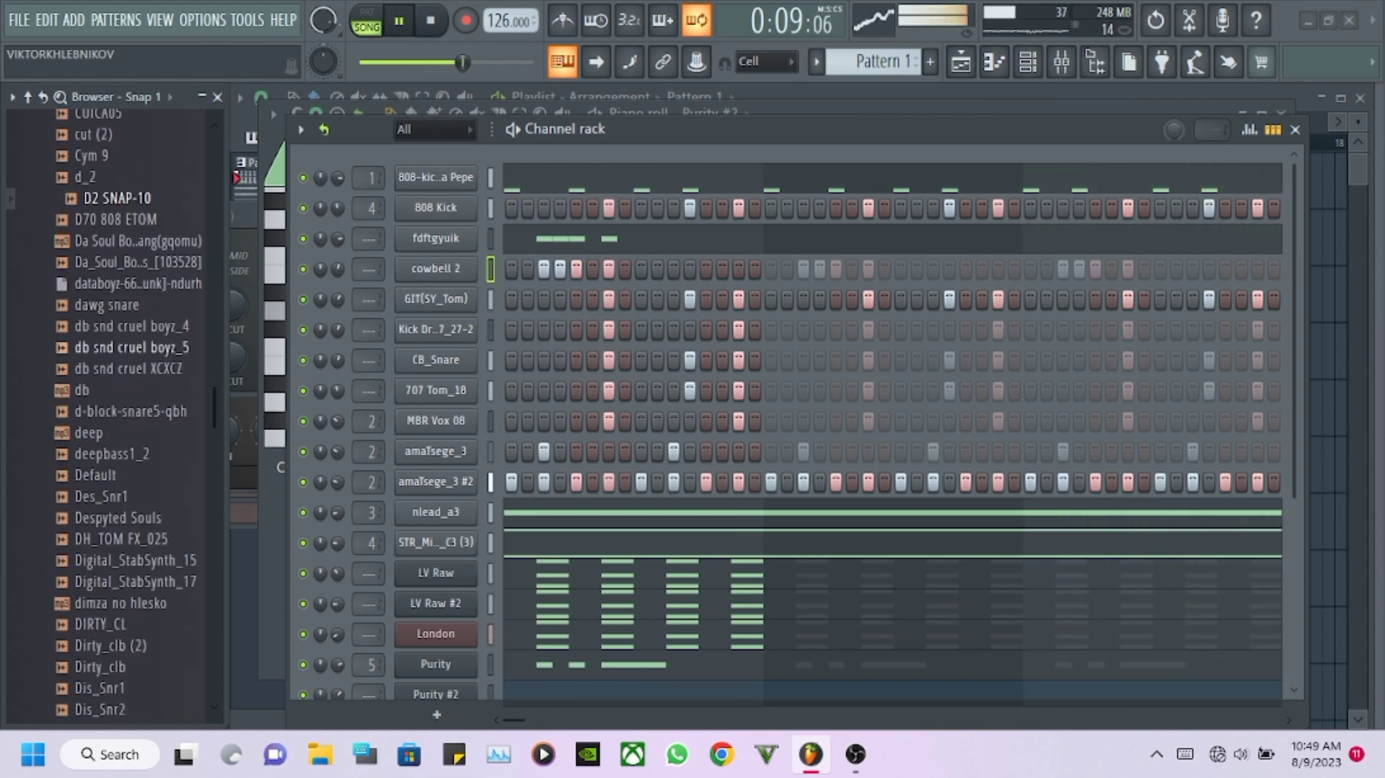
Find the HAT-116 sample and add it as a channel below cowbell 2, with a hit on step 7.
scroll(130, 347, down, 20)
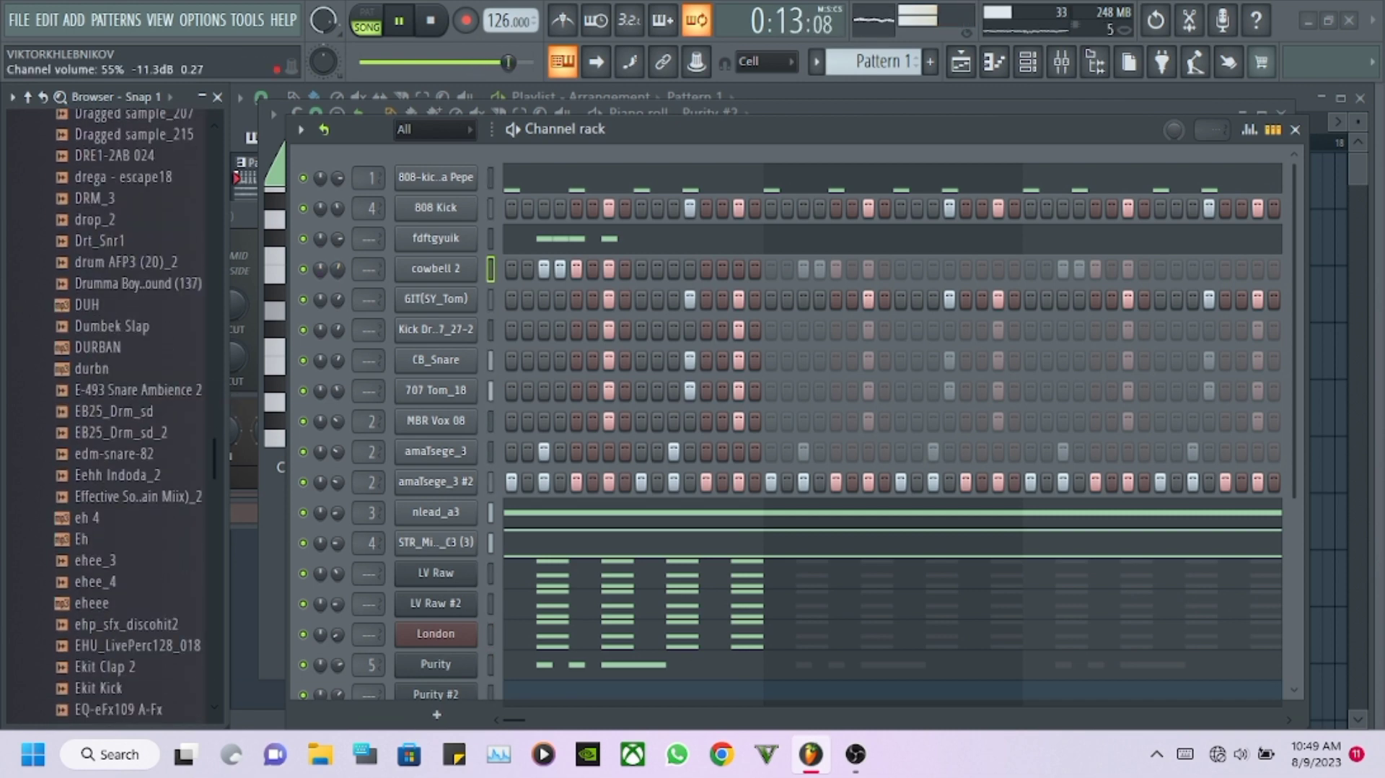
scroll(115, 462, down, 4)
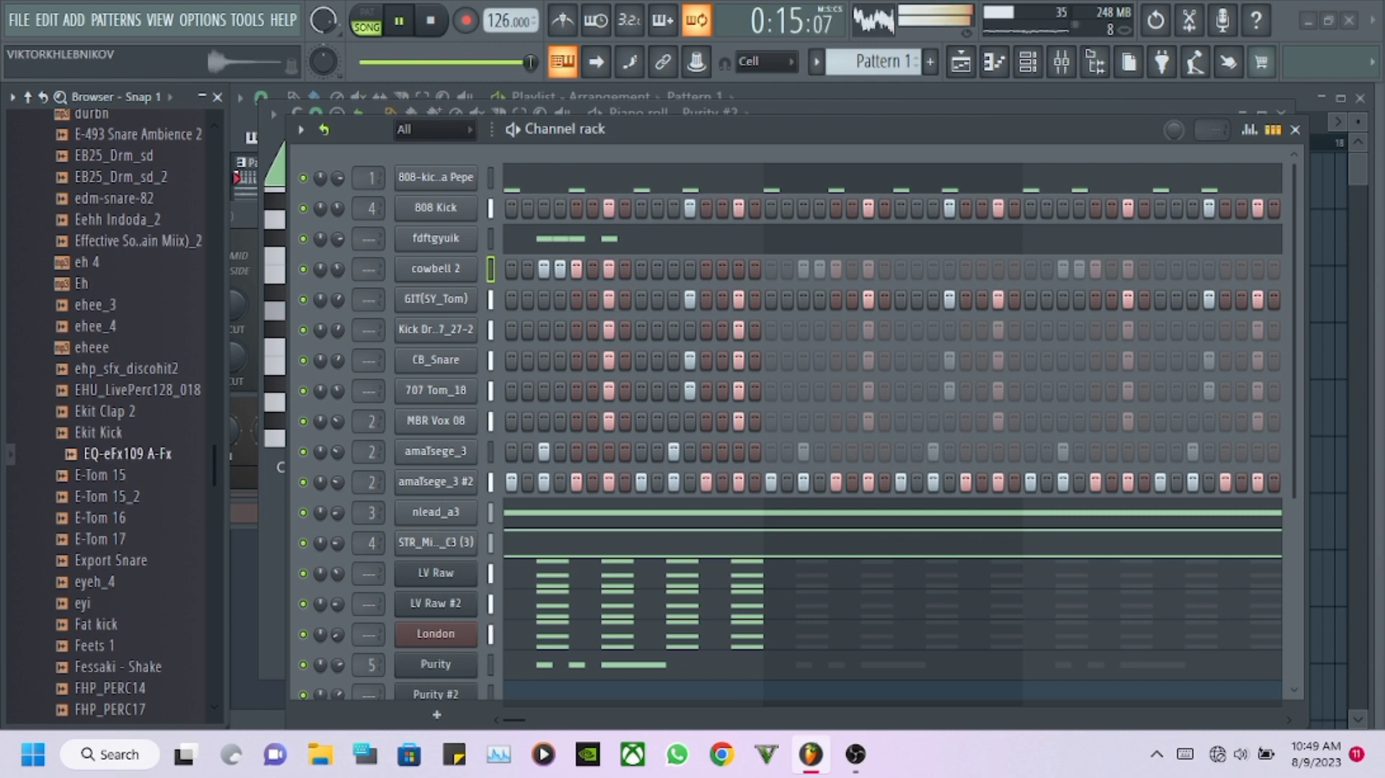
scroll(115, 411, down, 13)
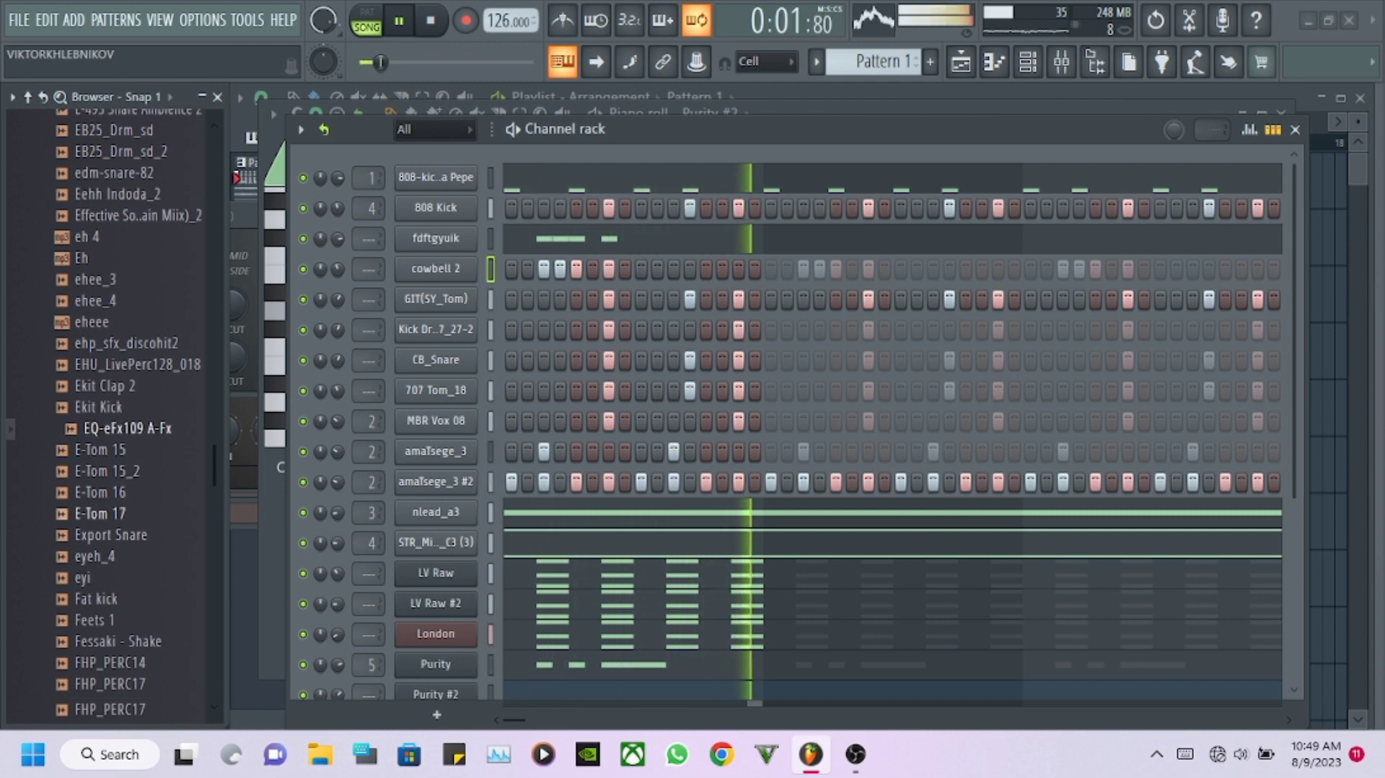
scroll(115, 411, down, 9)
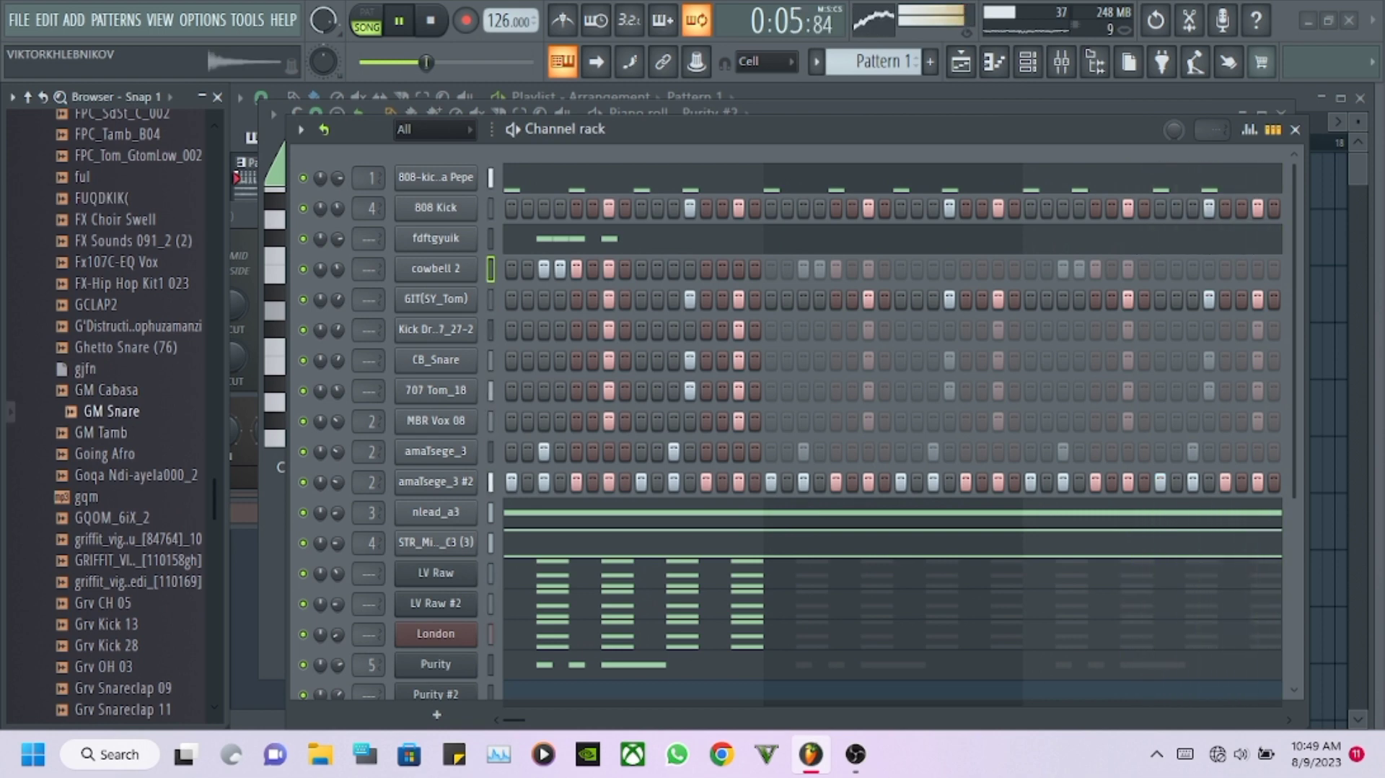
scroll(116, 411, down, 6)
scroll(115, 400, down, 4)
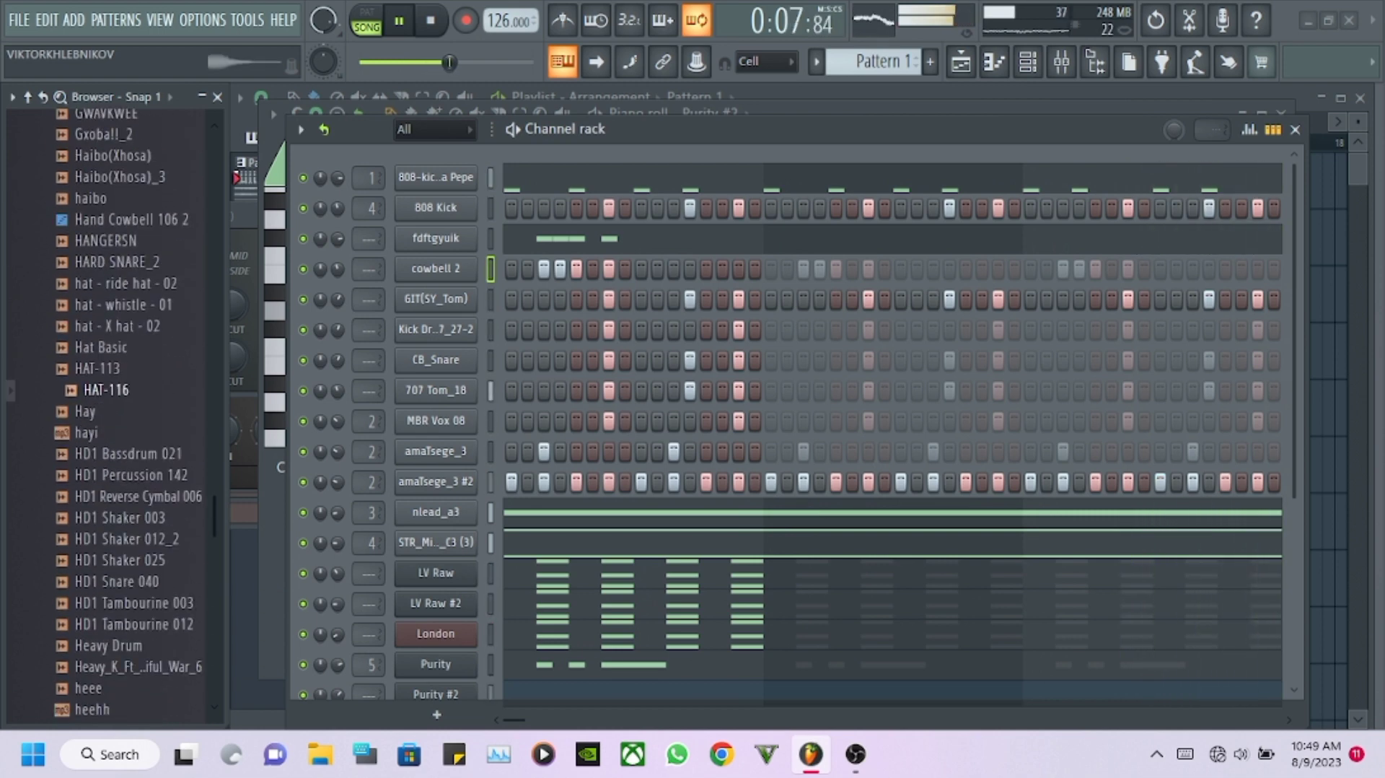
drag(106, 390, 440, 307)
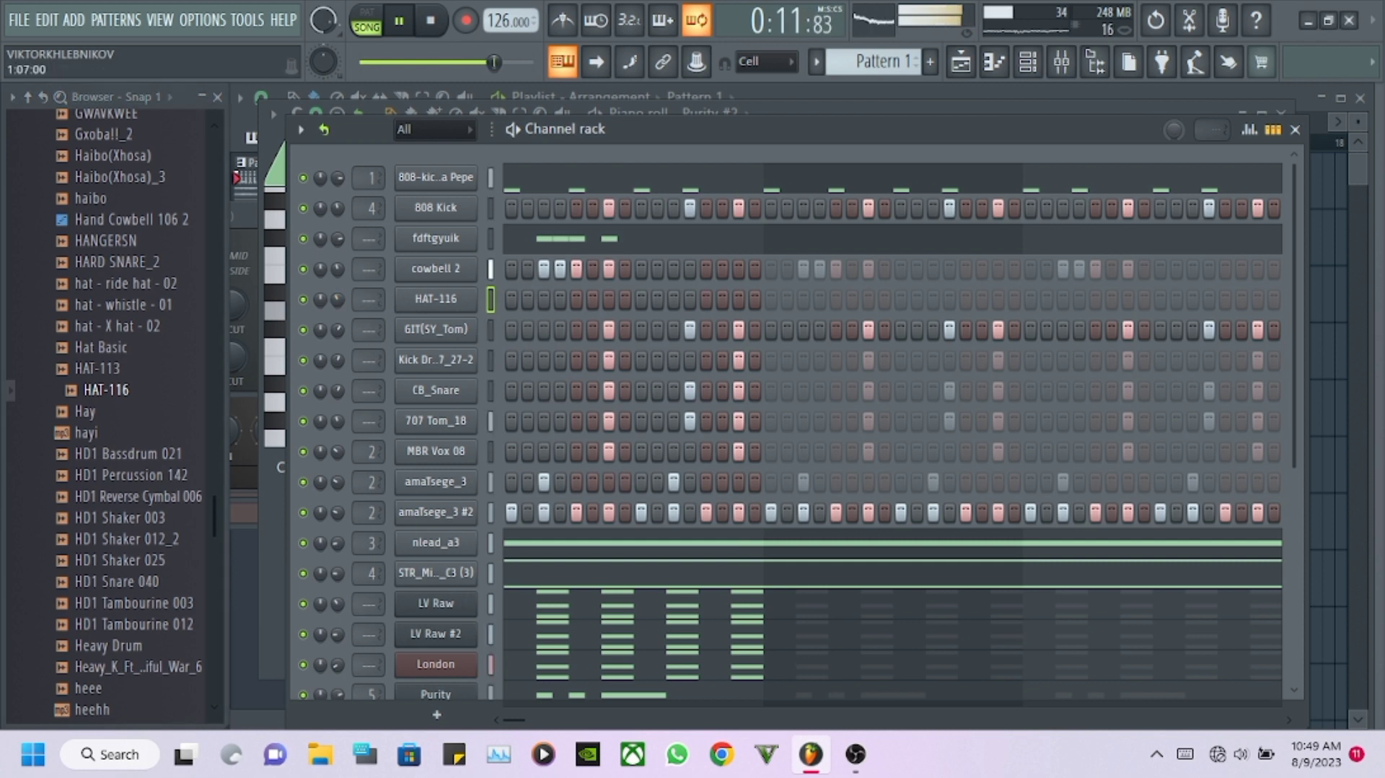
Raise the HAT-116 sampler's silence trimming threshold to its maximum and return to the channel rack.
click(435, 299)
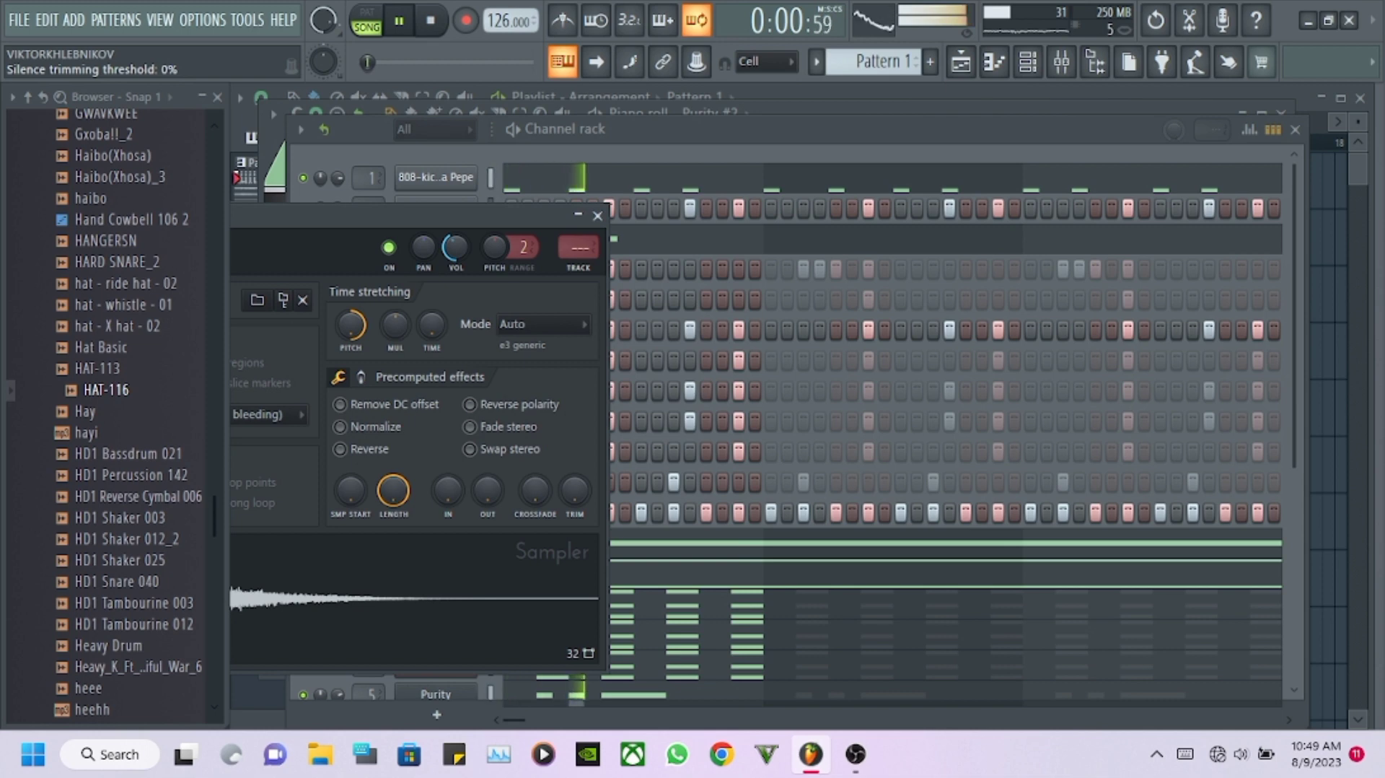
drag(575, 490, 575, 404)
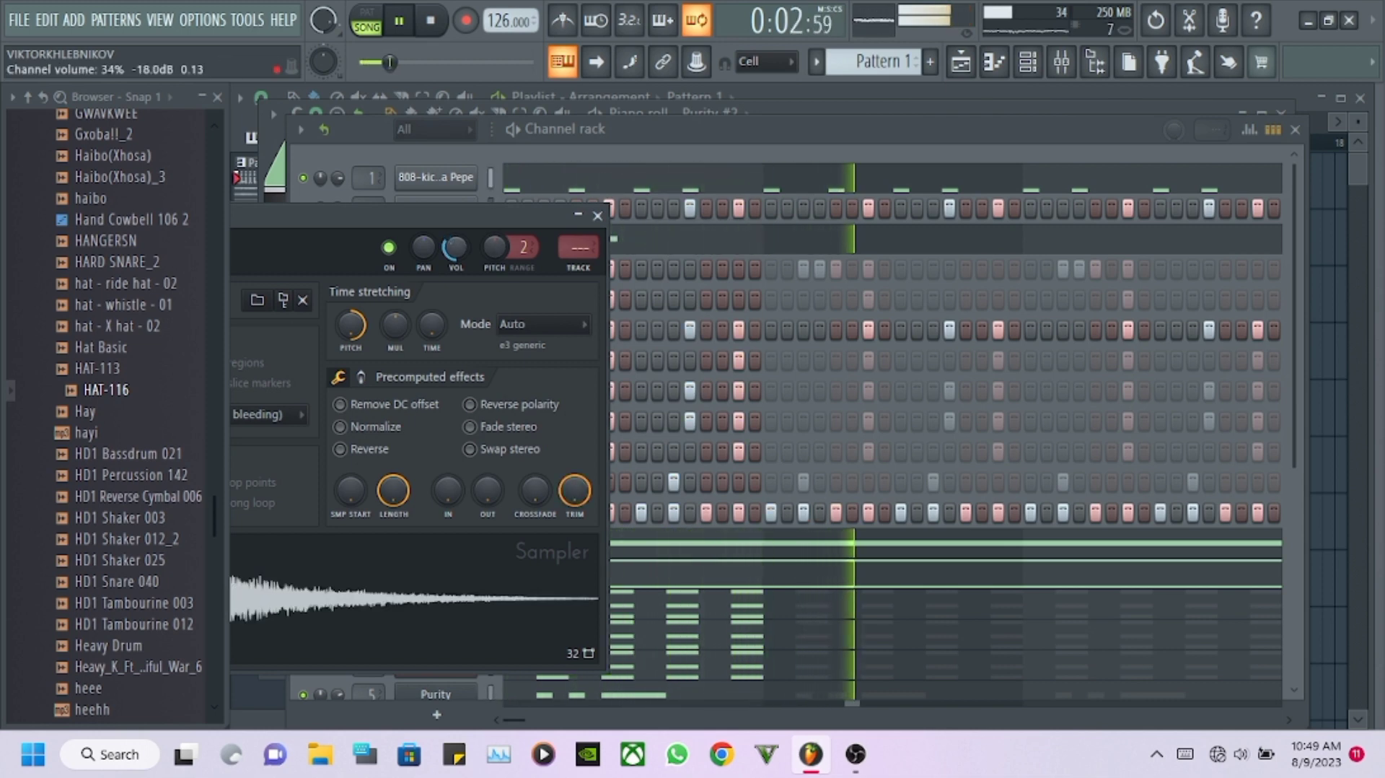
click(534, 153)
drag(214, 516, 214, 175)
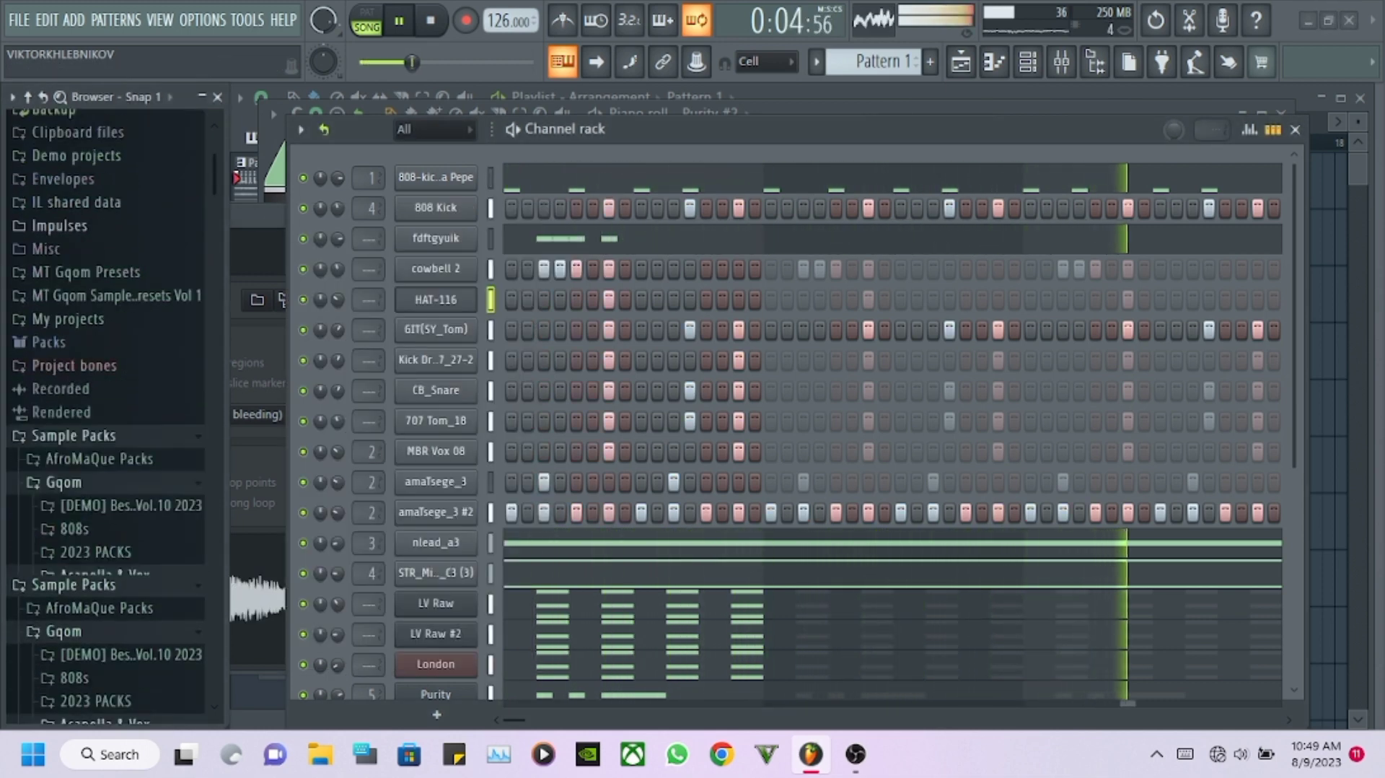
Add the Dark LV RAW HIT preset from the Best Gqom Packs Presets folder as a new channel below LV Raw #2.
scroll(106, 414, down, 4)
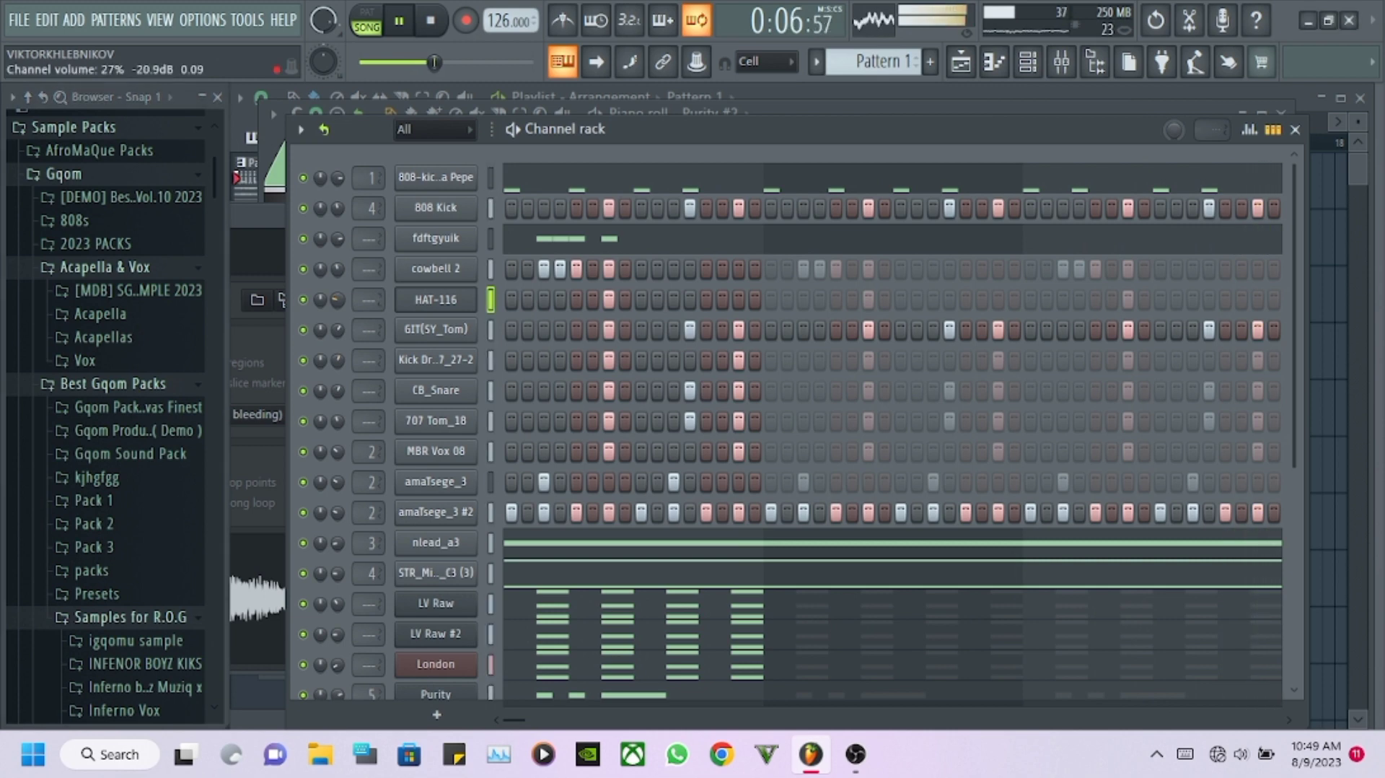
scroll(786, 418, down, 5)
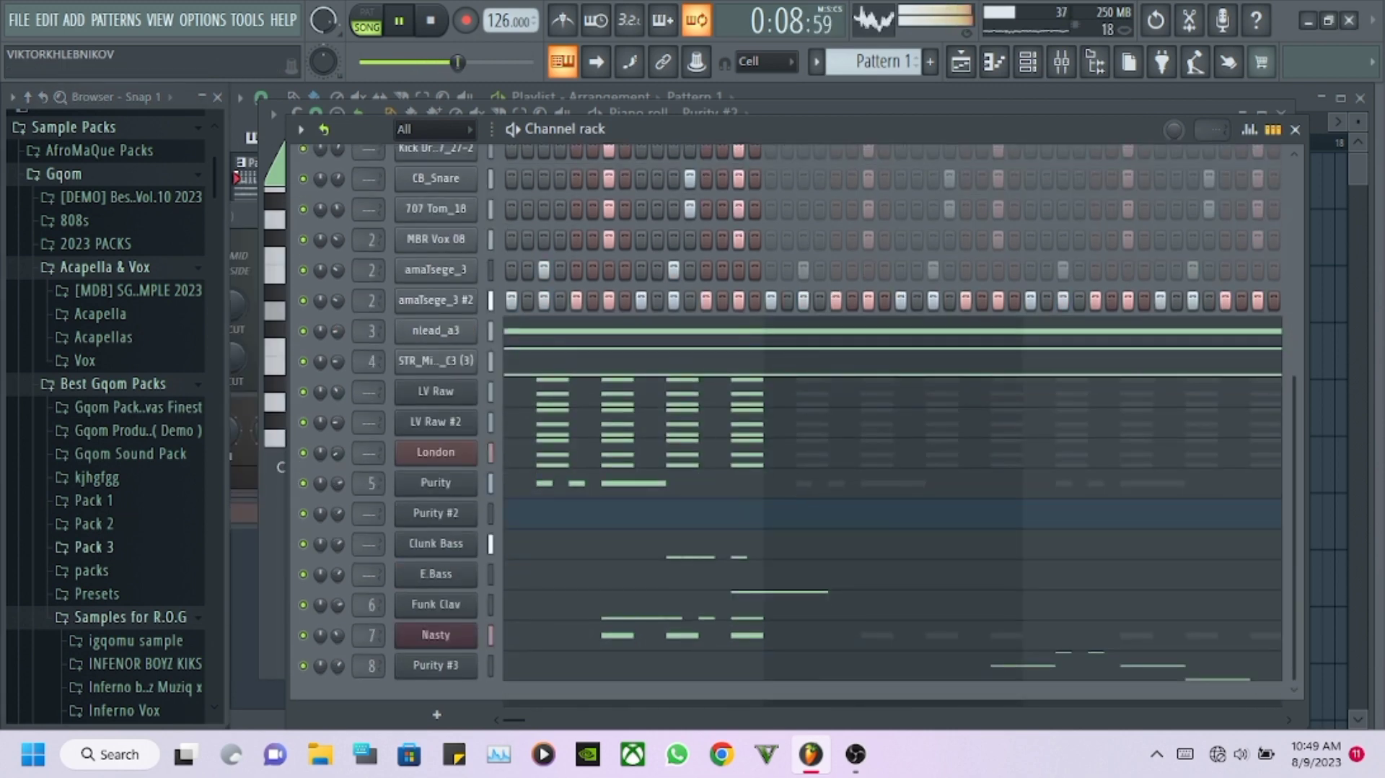
click(113, 384)
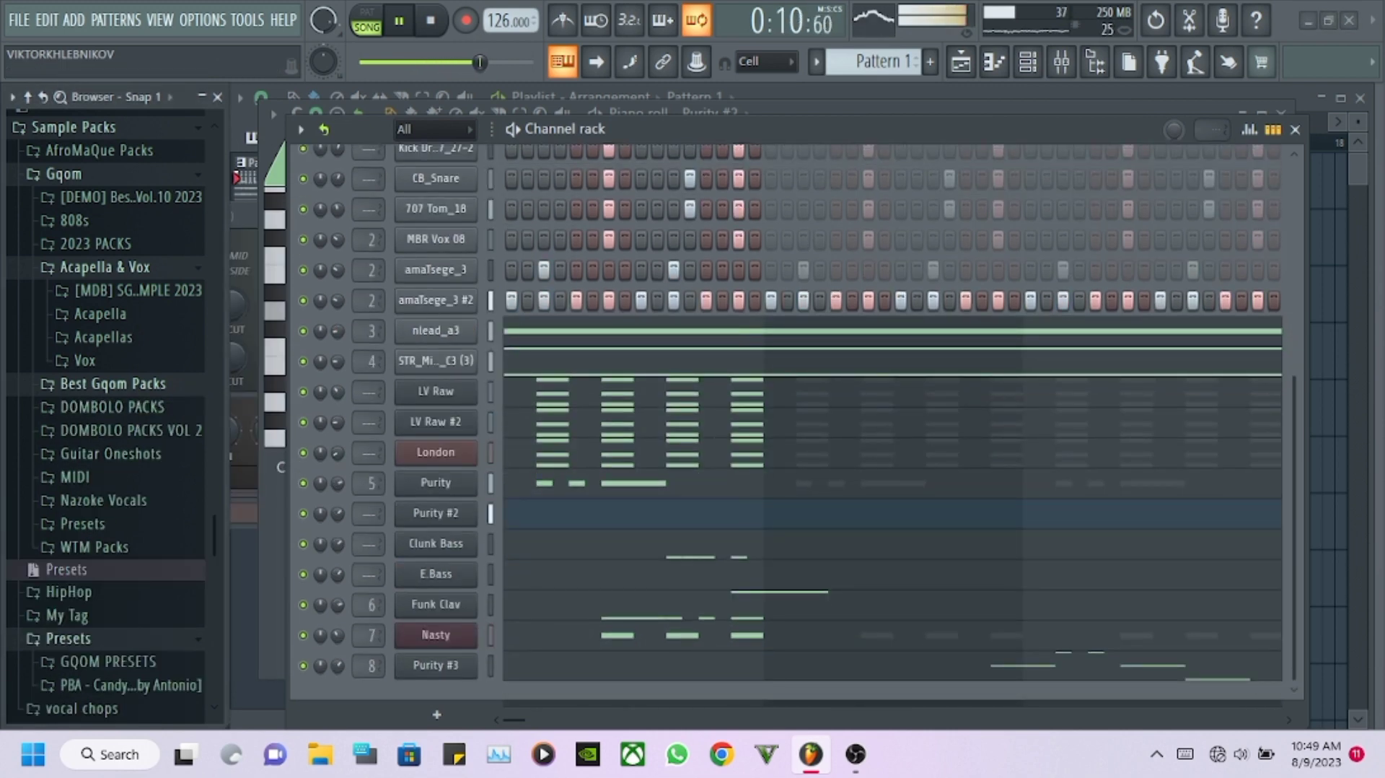
click(112, 384)
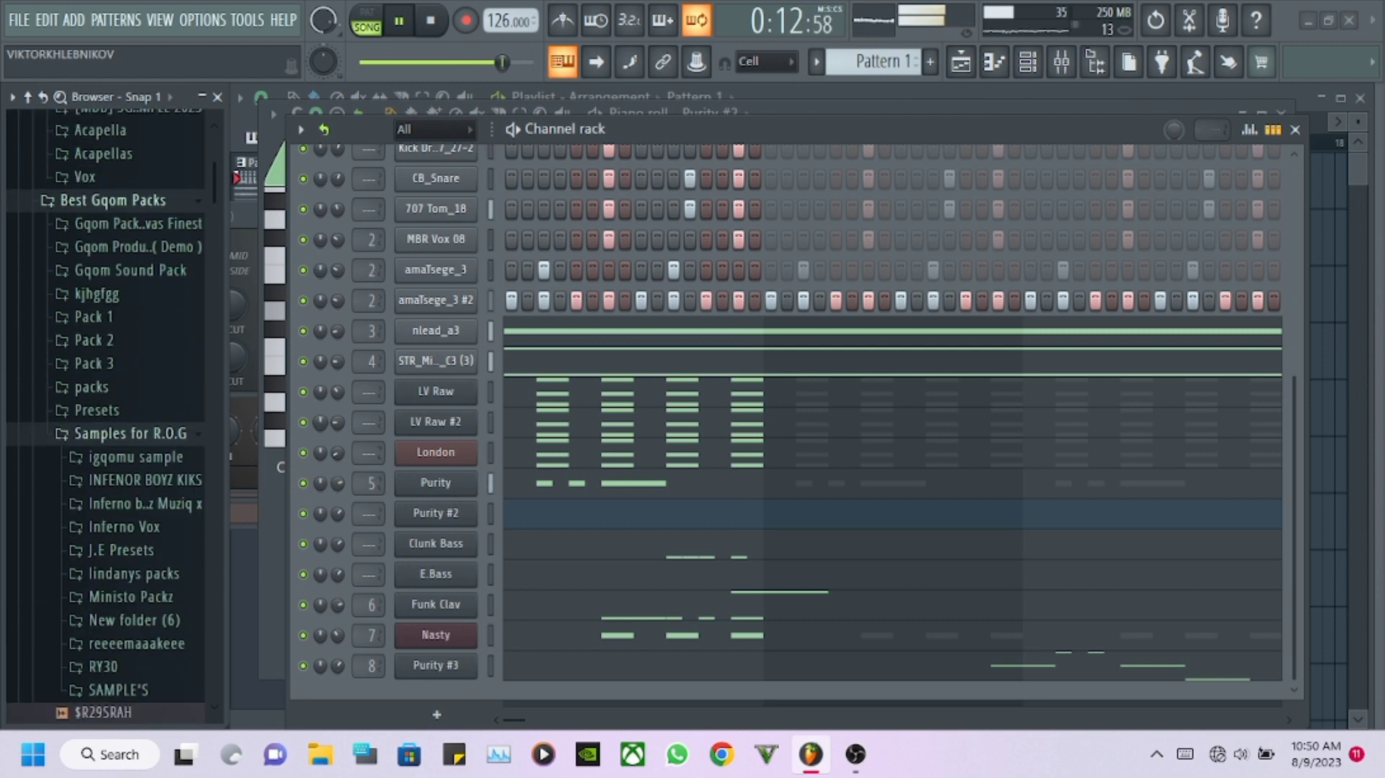
scroll(786, 419, up, 5)
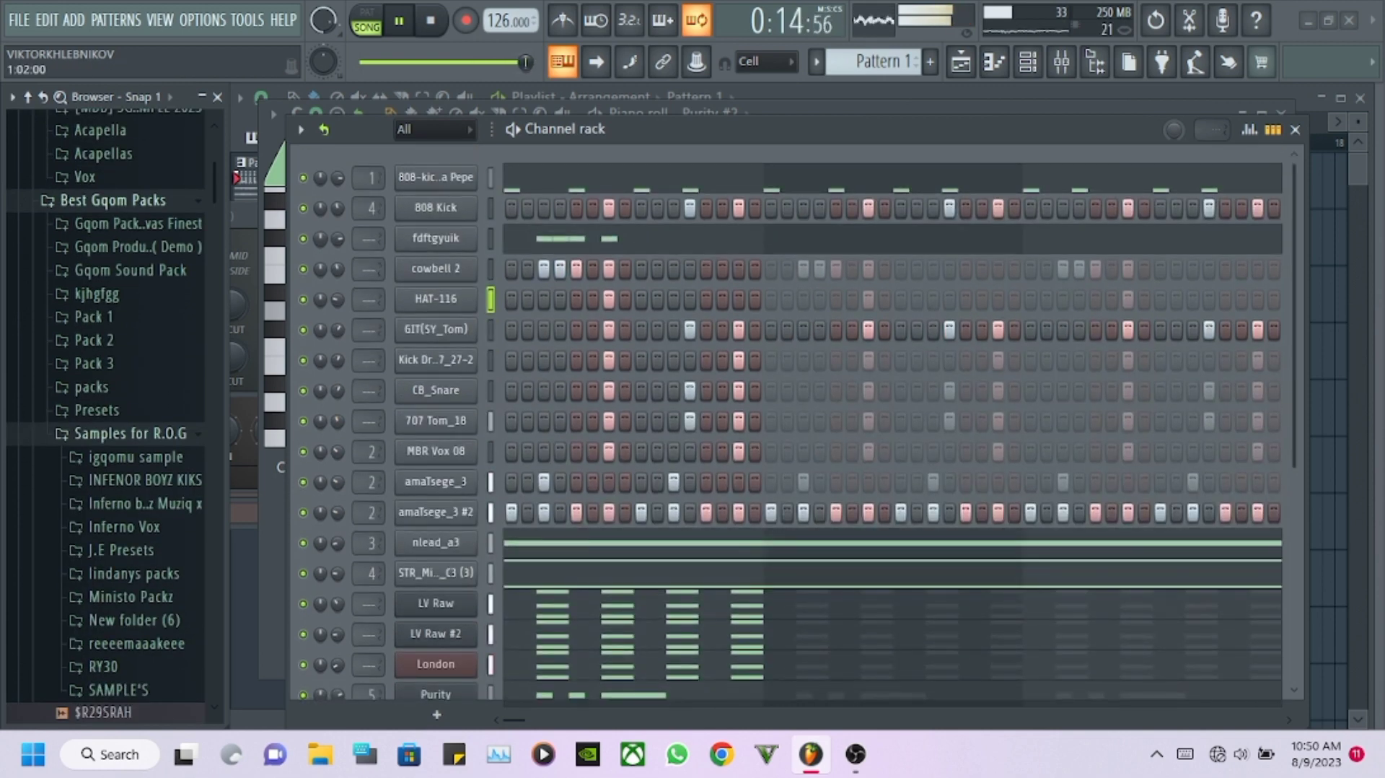
scroll(787, 419, down, 5)
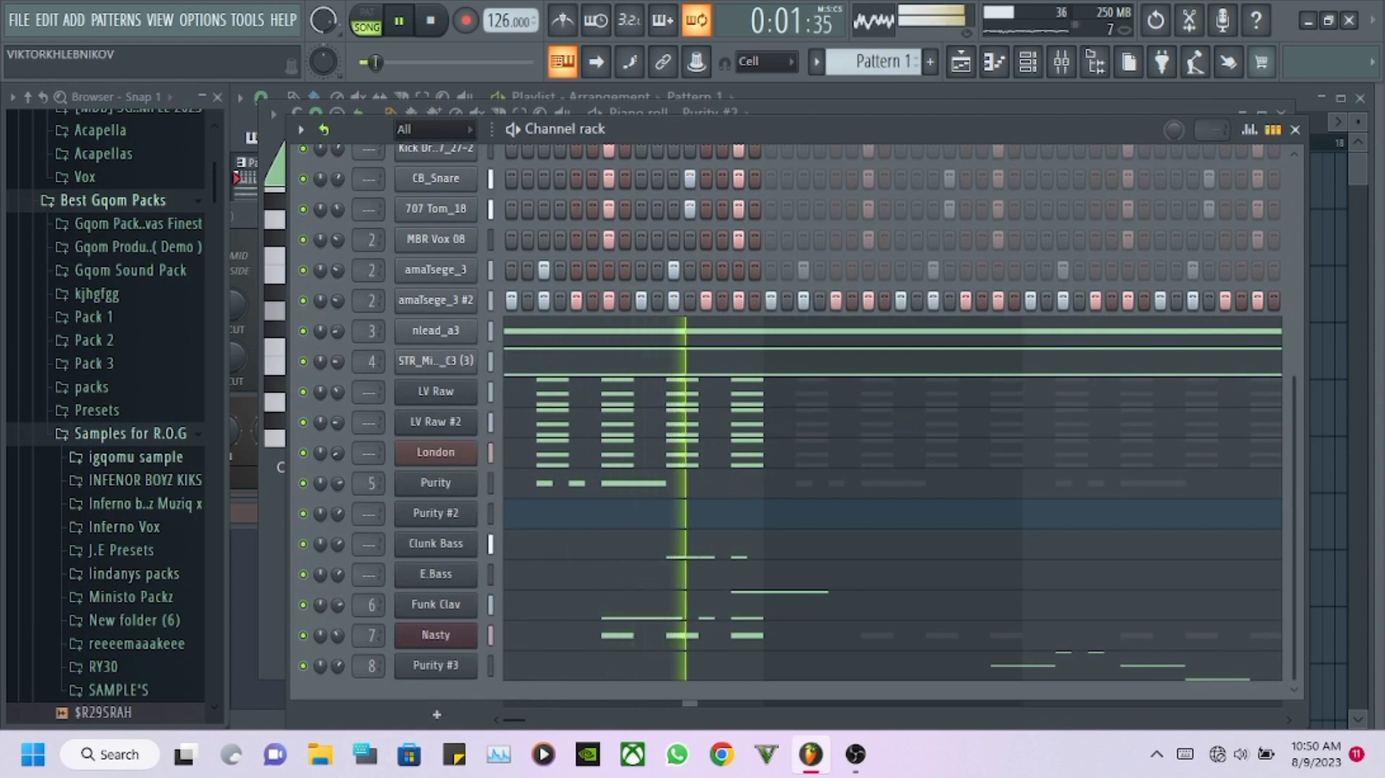
click(97, 410)
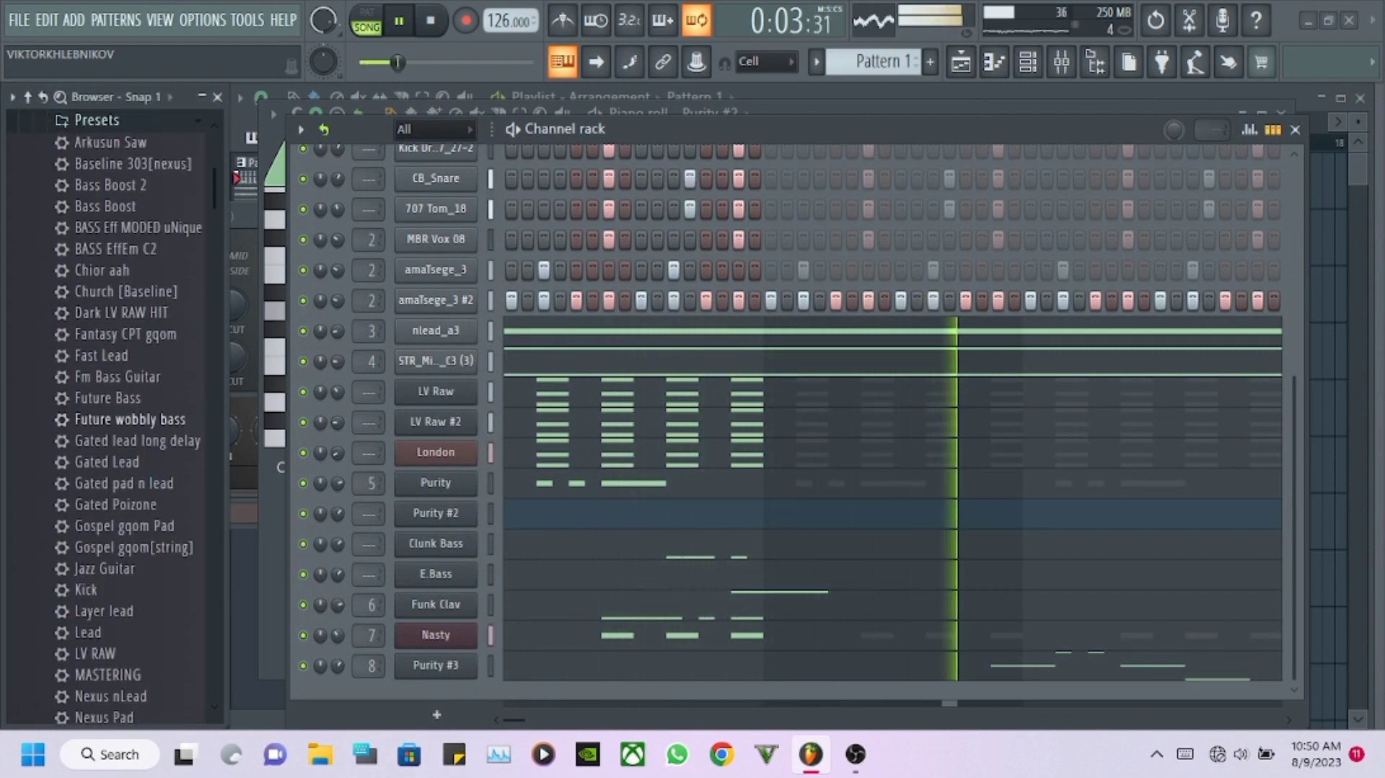
drag(121, 312, 389, 487)
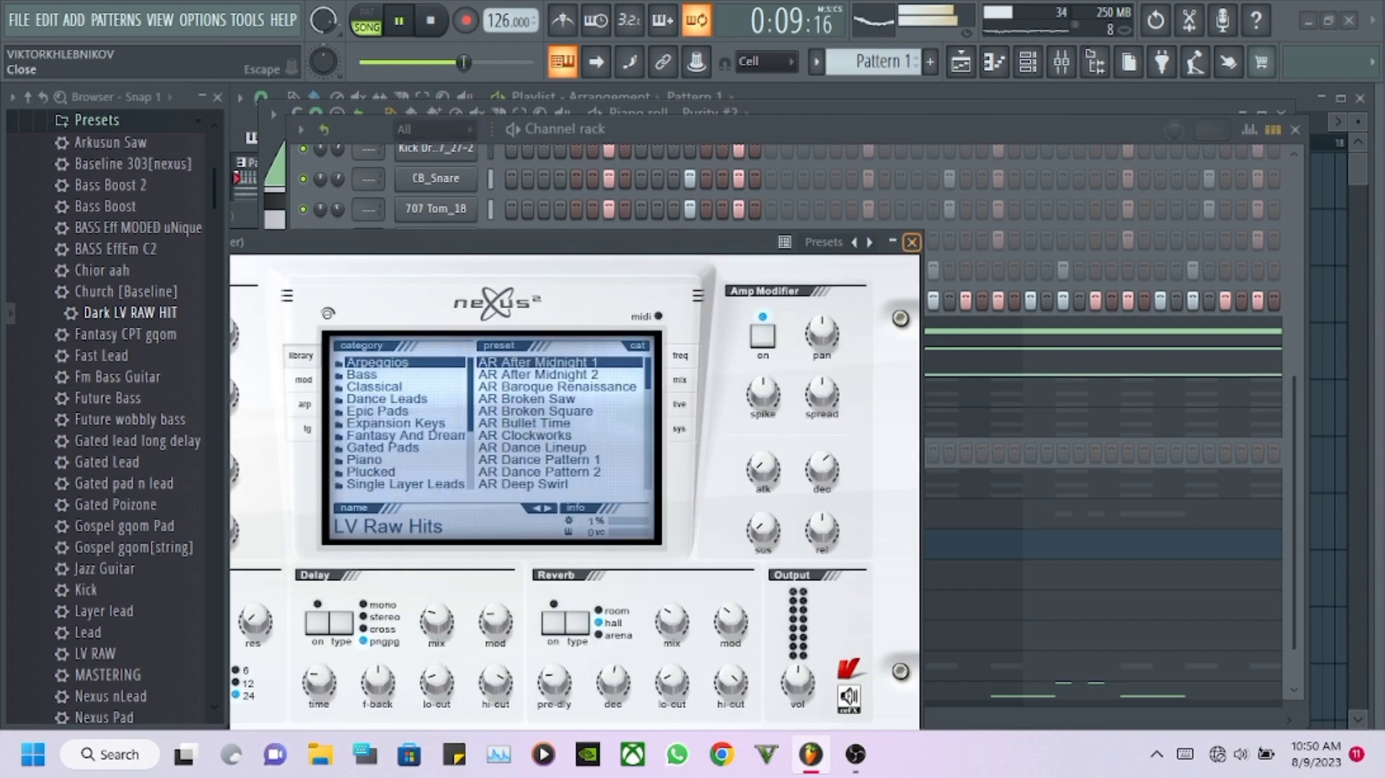
click(912, 242)
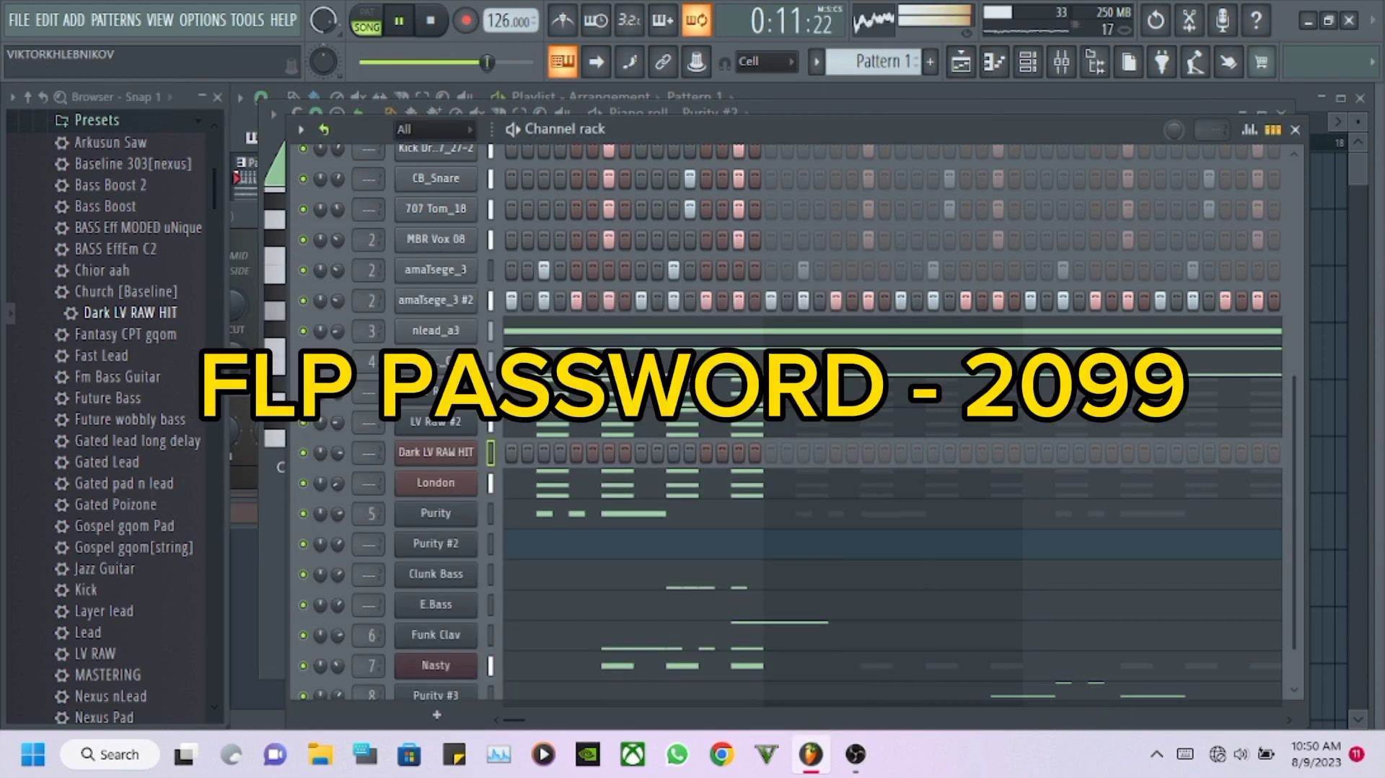
Route the Dark LV RAW HIT channel to a free mixer track and load Fruity Parametric EQ 2 in its first effect slot.
click(435, 451)
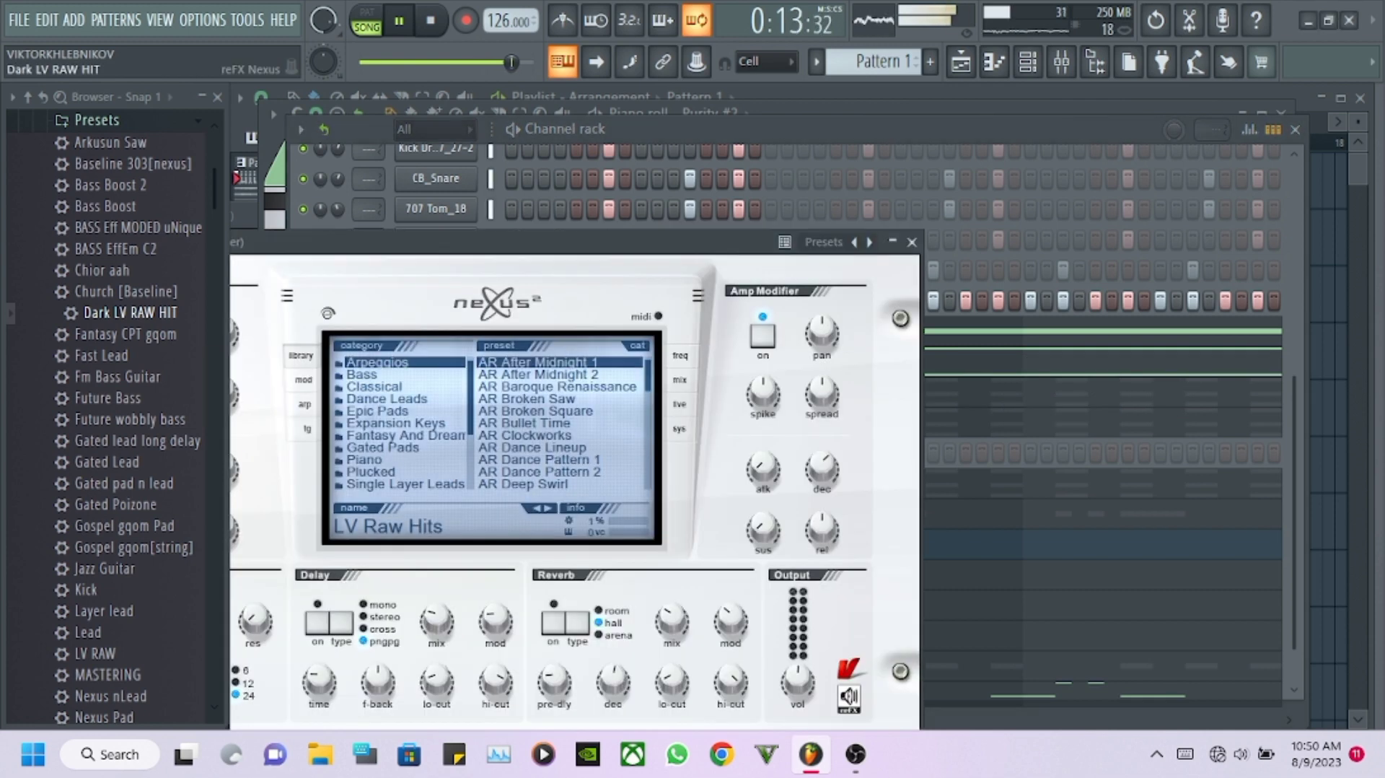
drag(505, 241, 848, 239)
click(417, 240)
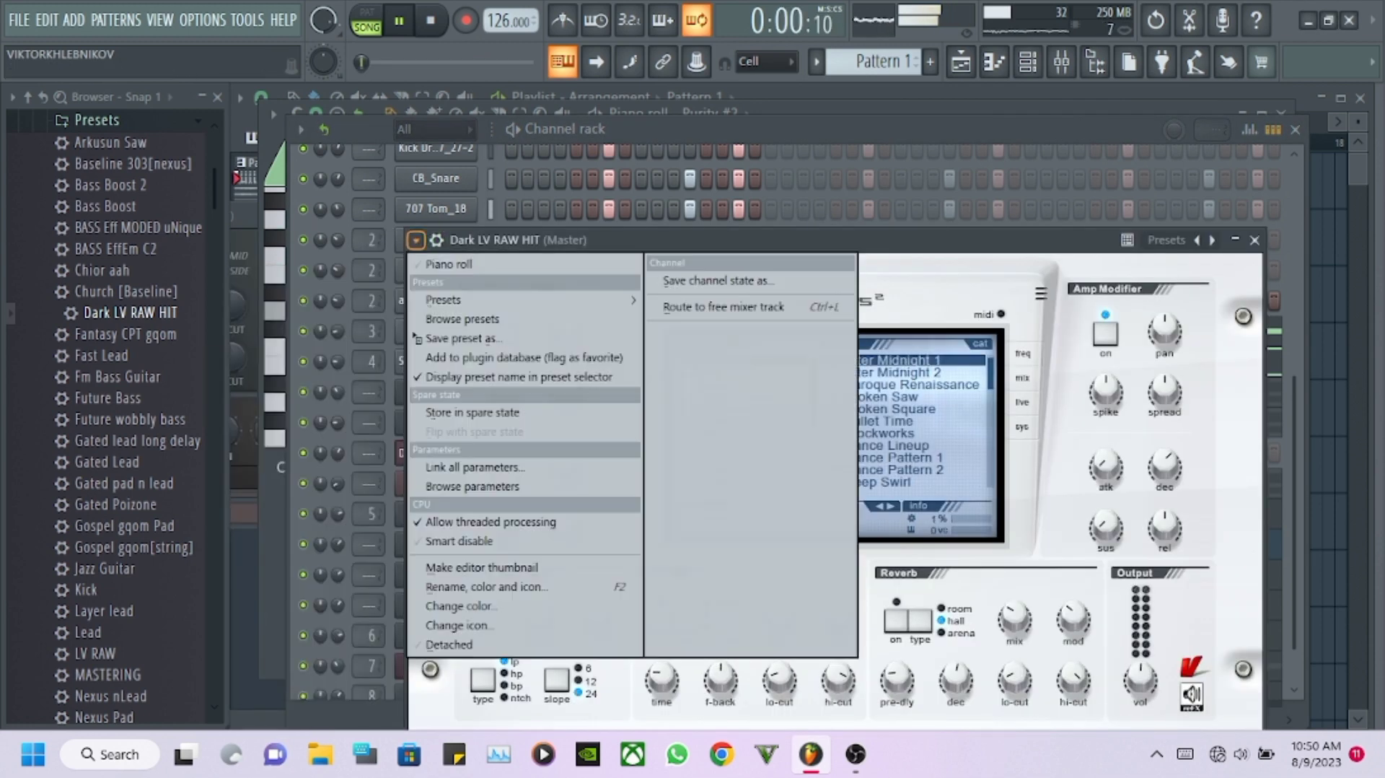
click(724, 307)
key(alt+s)
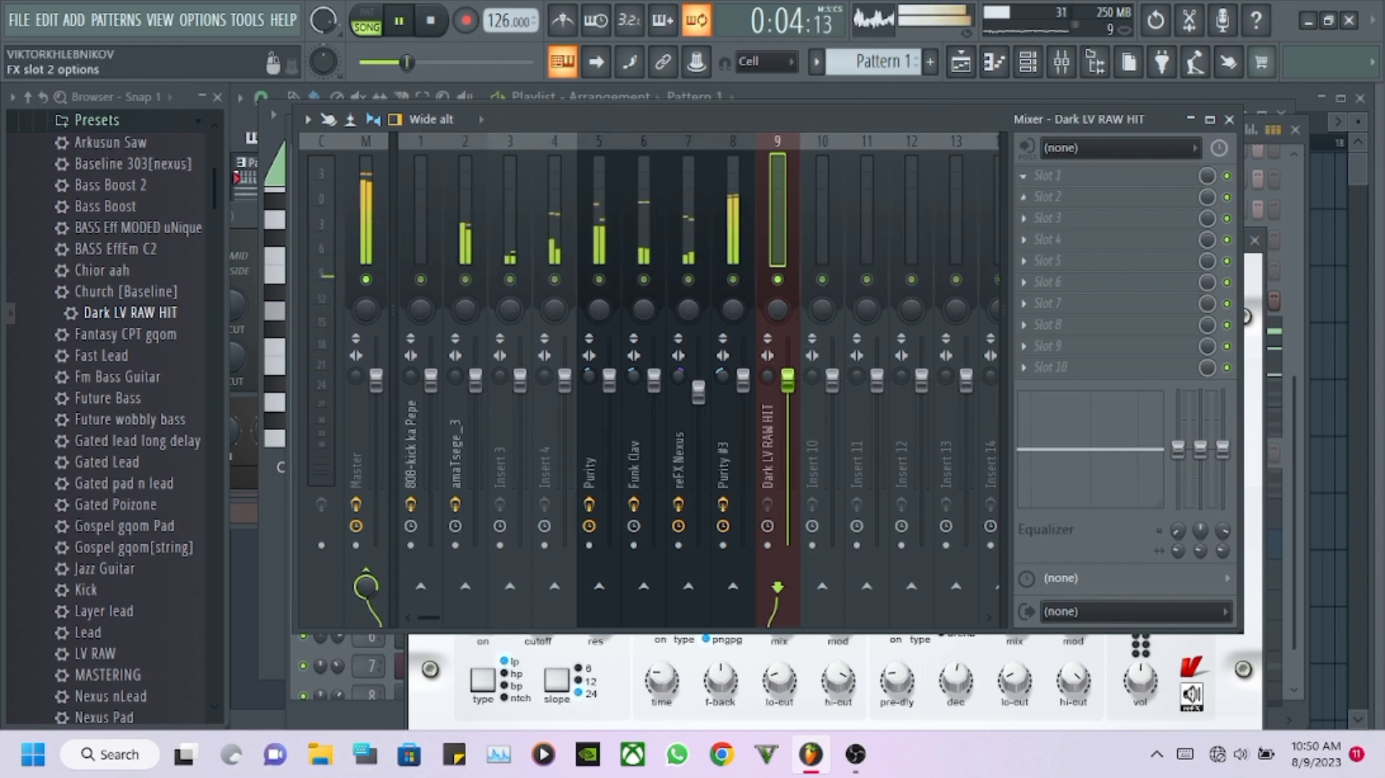
click(1046, 196)
click(567, 546)
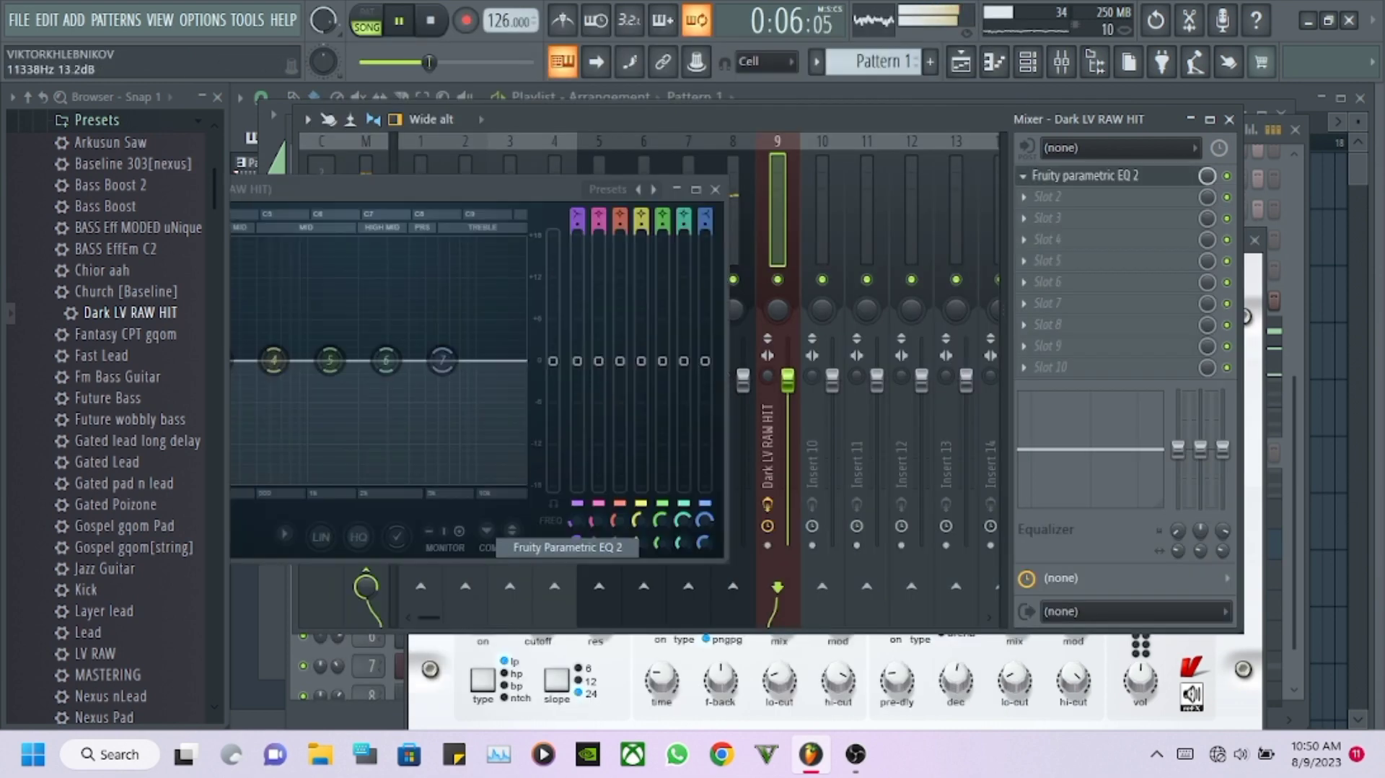
Shape the Dark LV RAW HIT EQ by strongly boosting band 4, slightly raising bands 3 and 5, and lowering bands 6 and 7.
drag(577, 350, 553, 292)
drag(689, 350, 760, 374)
drag(520, 351, 455, 334)
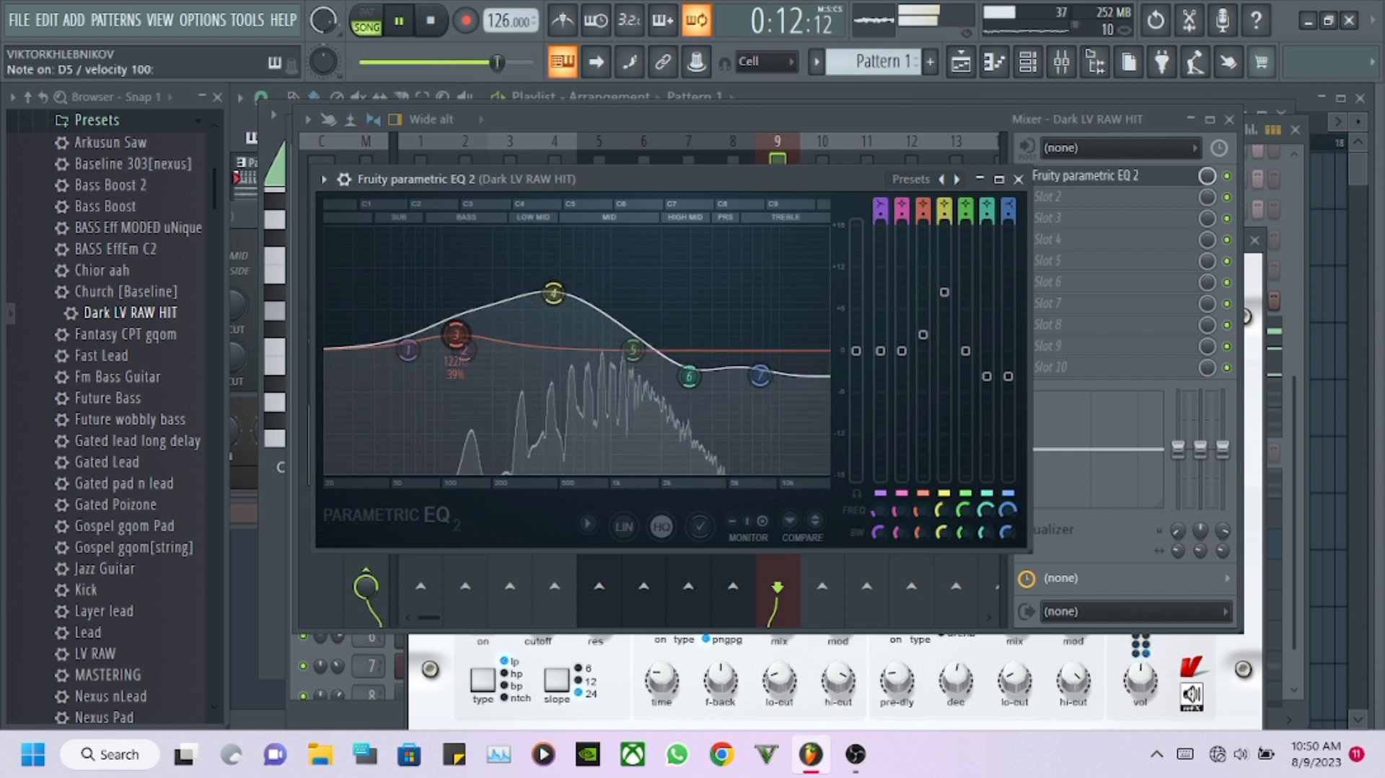
drag(633, 350, 633, 346)
drag(553, 292, 551, 295)
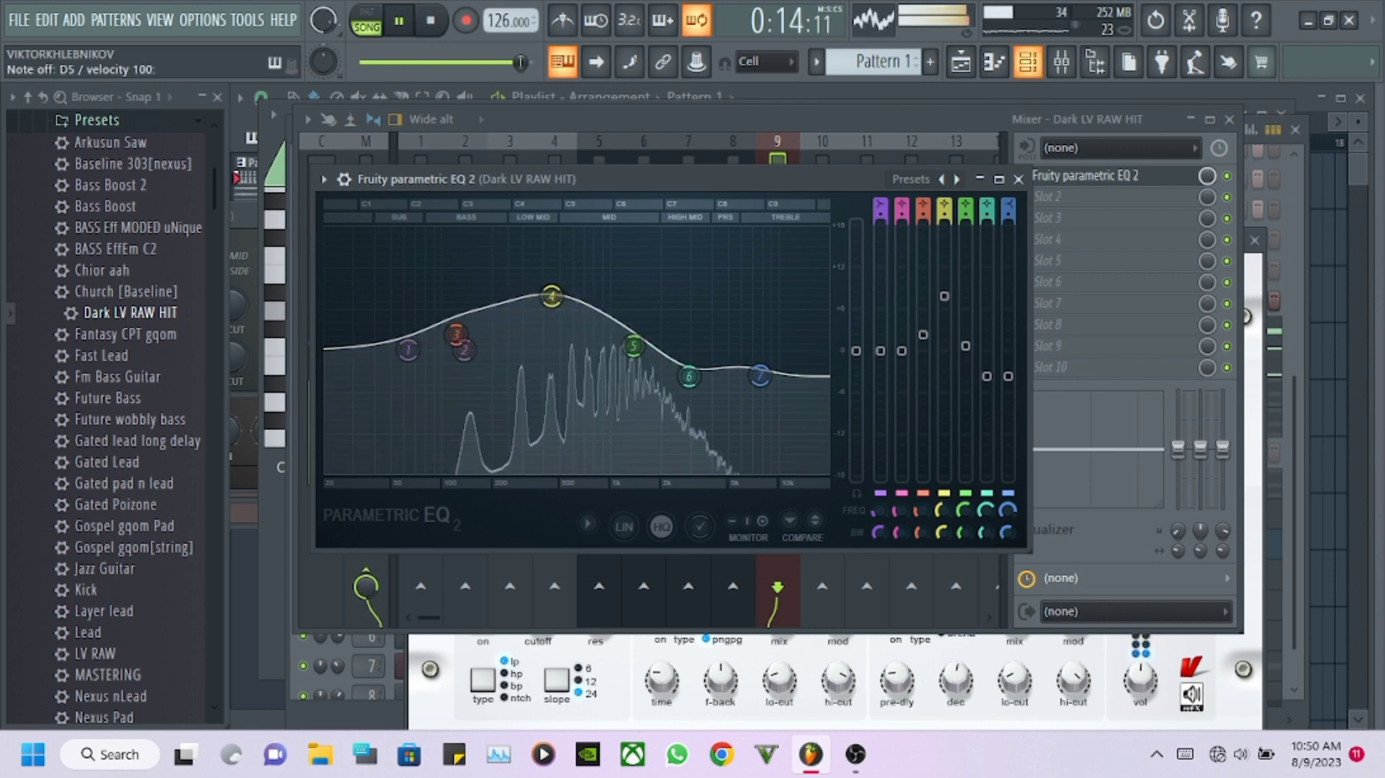
key(F6)
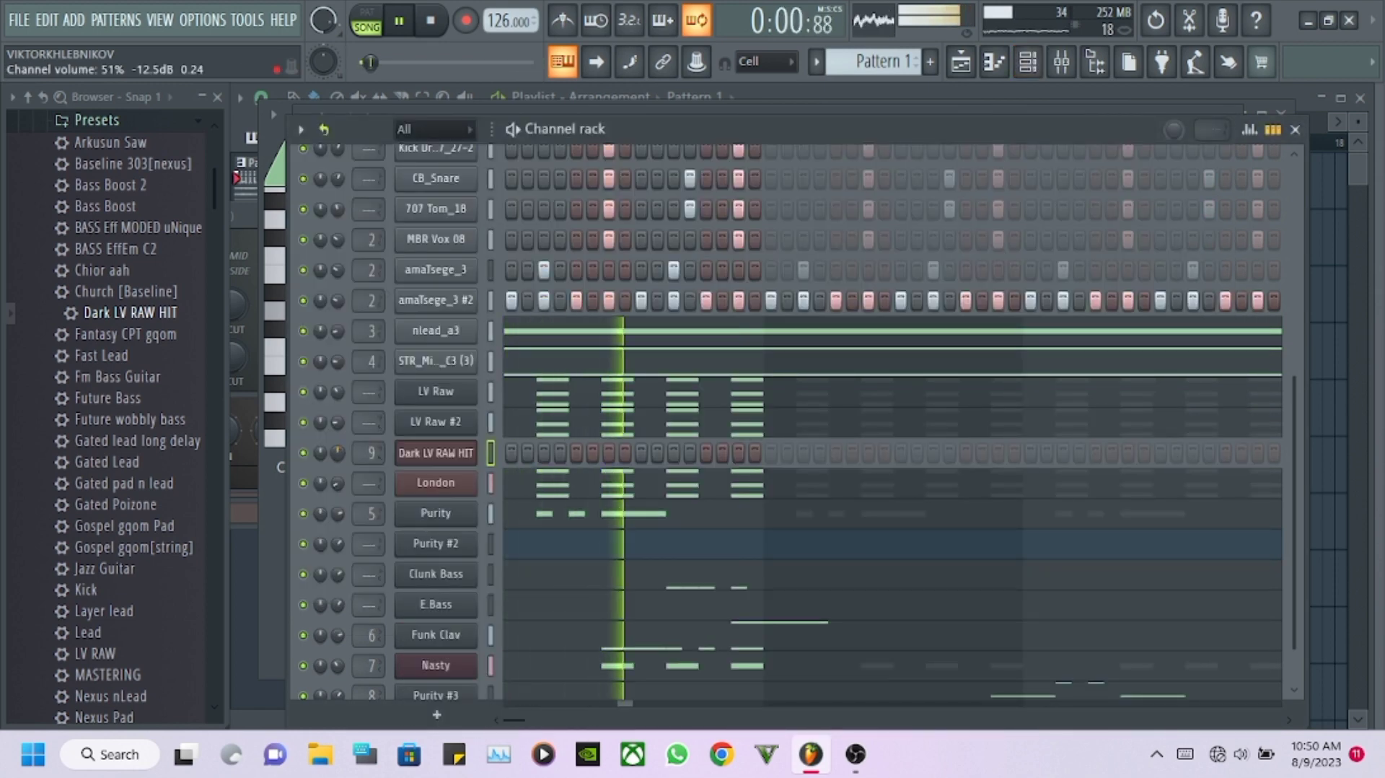
Program Dark LV RAW HIT with a one-step D6 note on step 5 and a two-step D6 note on step 7.
scroll(784, 422, up, 5)
scroll(784, 422, down, 5)
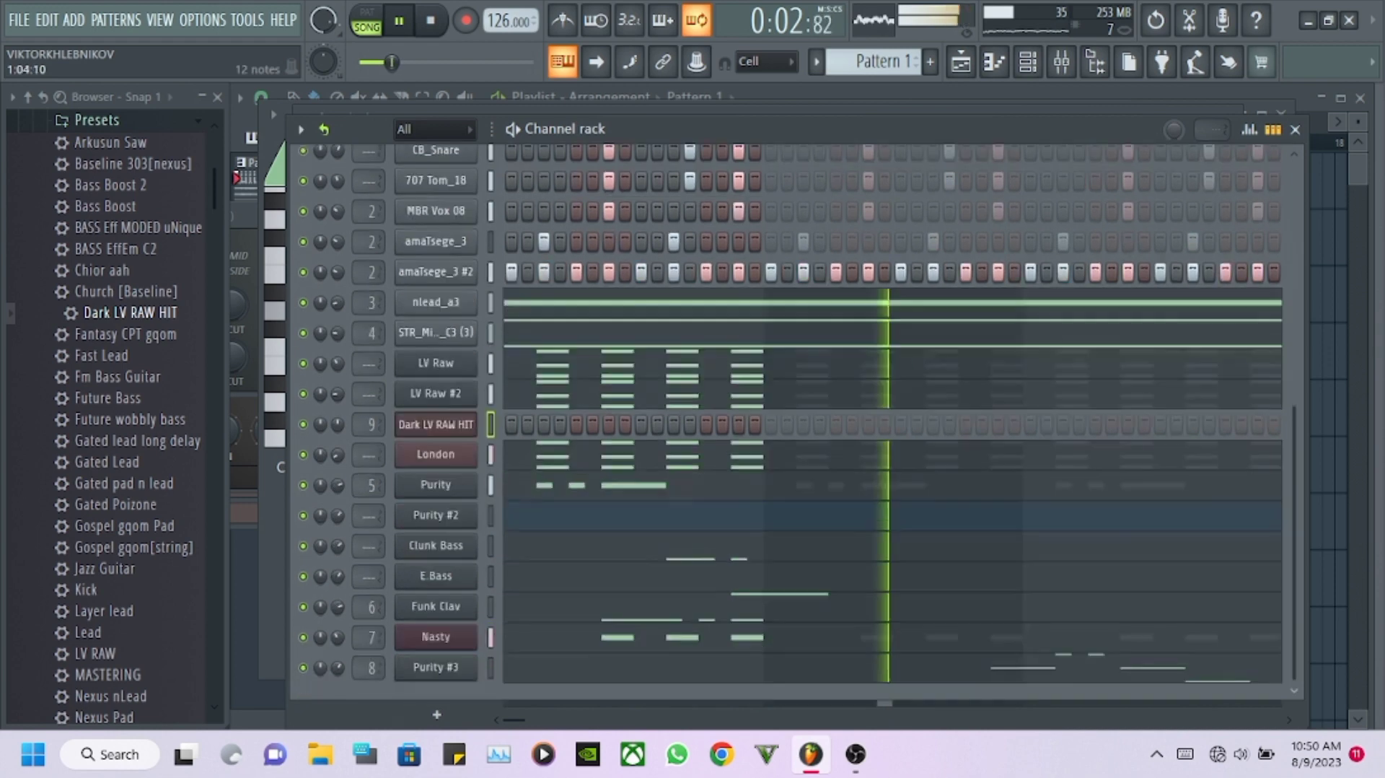
right_click(473, 419)
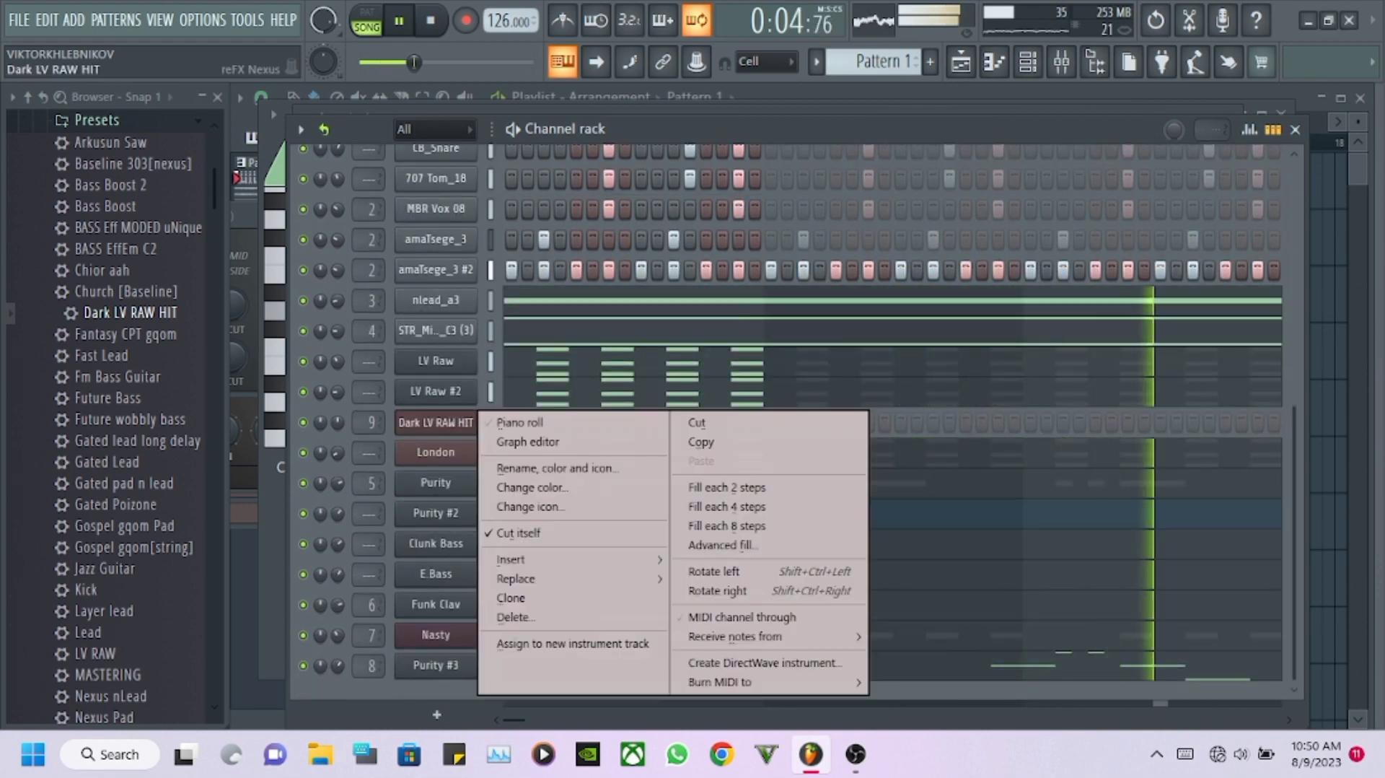
click(505, 421)
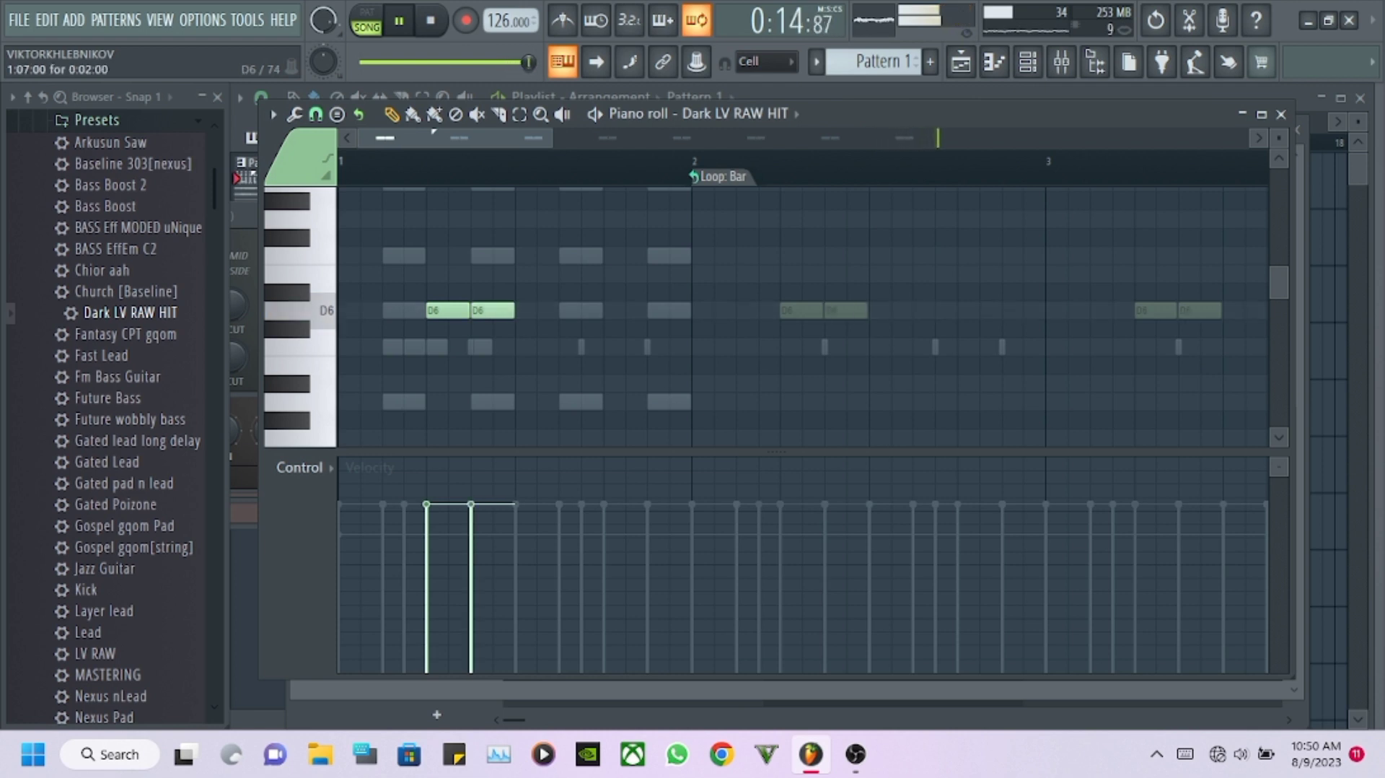
drag(467, 310, 450, 308)
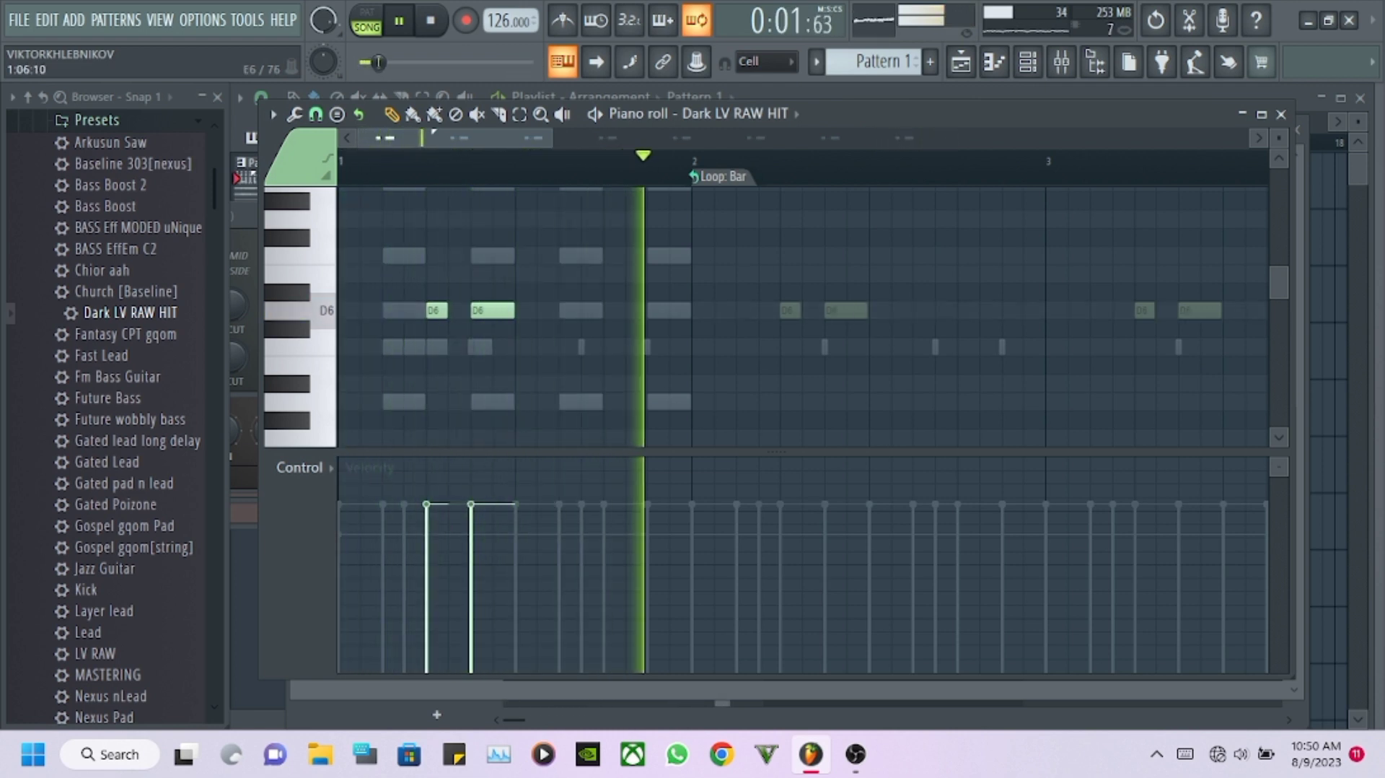
scroll(473, 274, up, 1)
click(1027, 62)
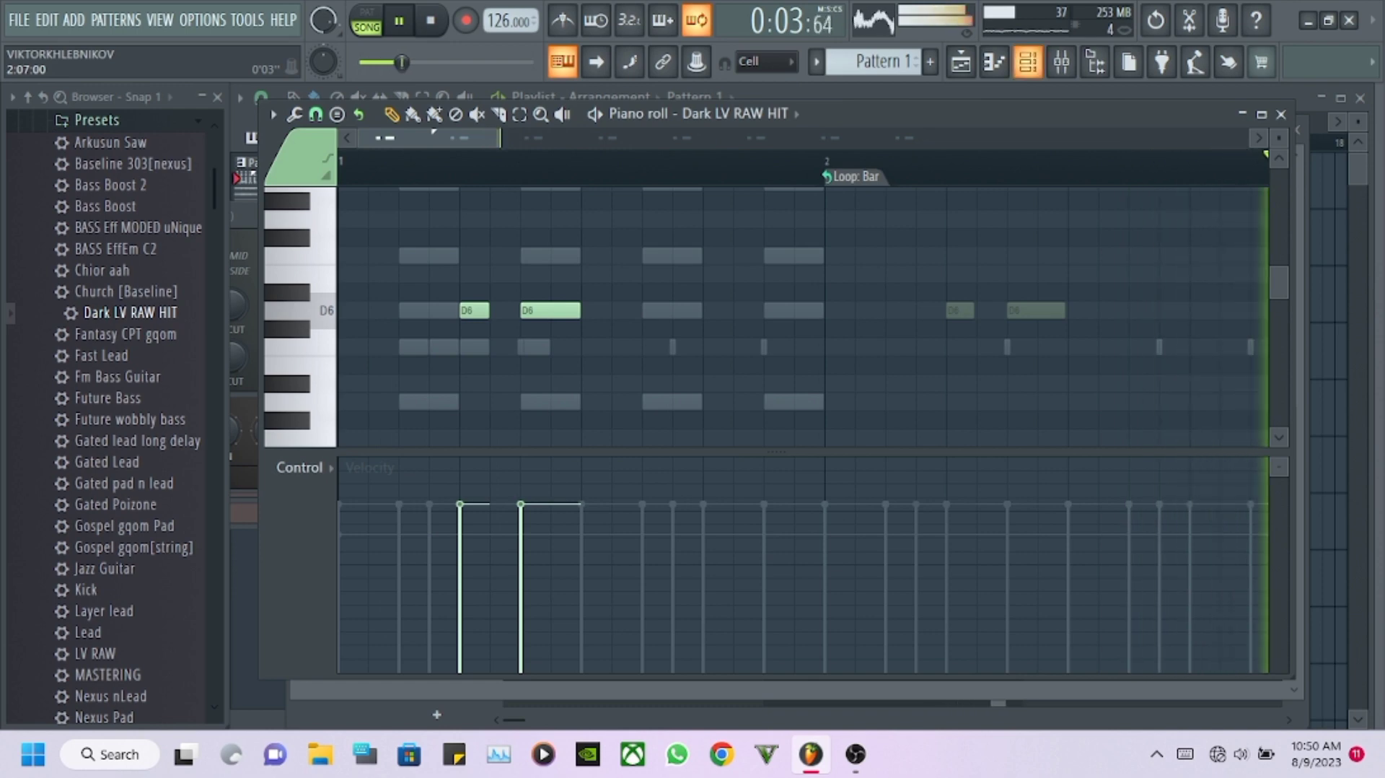
key(F6)
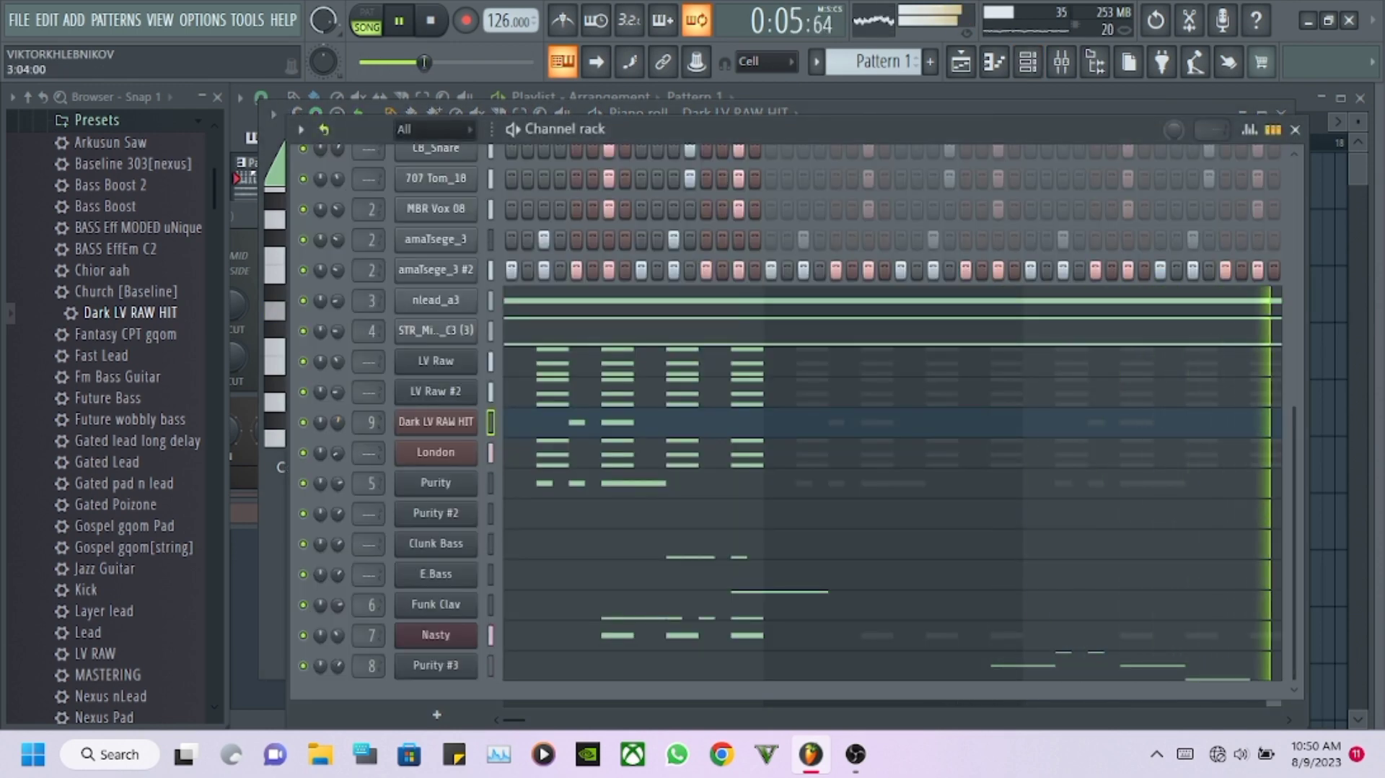
Load Fruity Stereo Enhancer with a preset in slot 2 of the Dark LV RAW HIT mixer track and lower the track's volume slightly.
key(F9)
click(1046, 196)
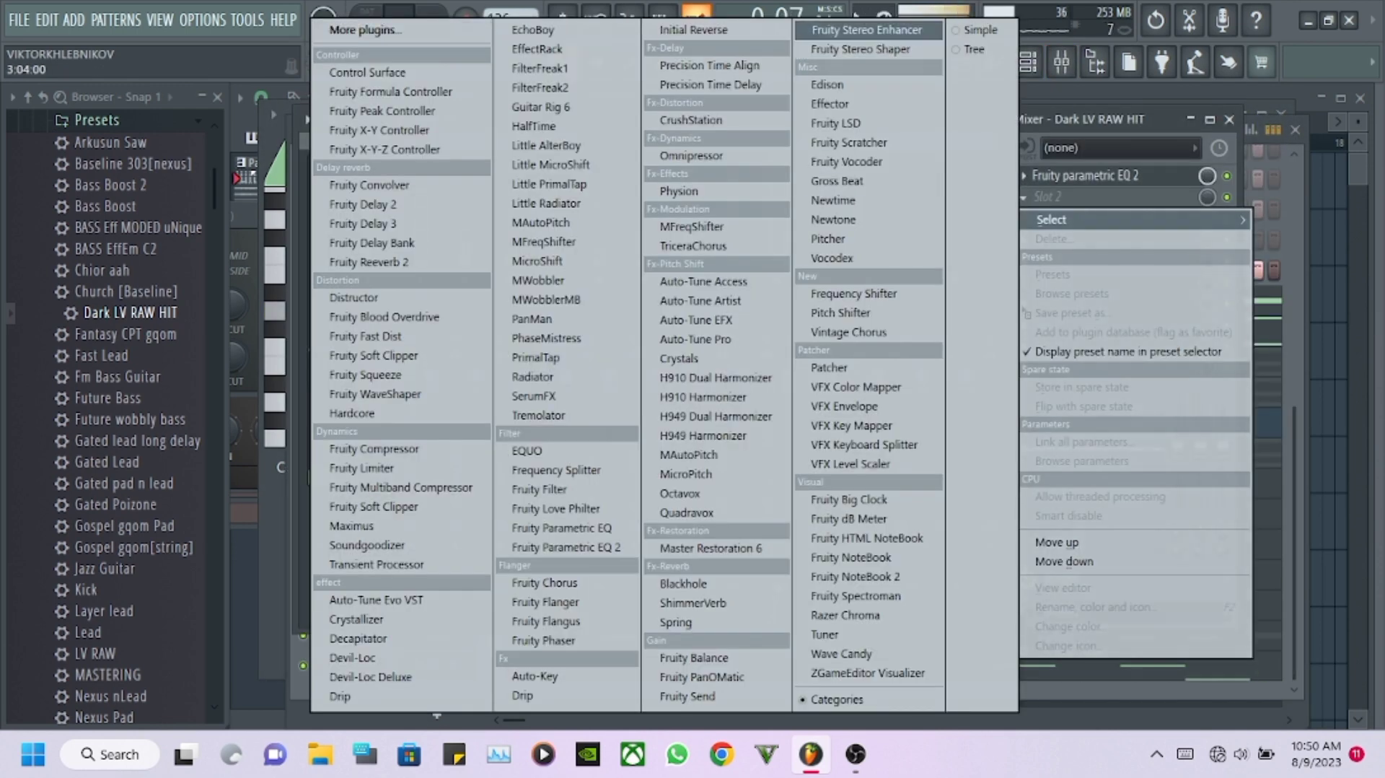
click(866, 30)
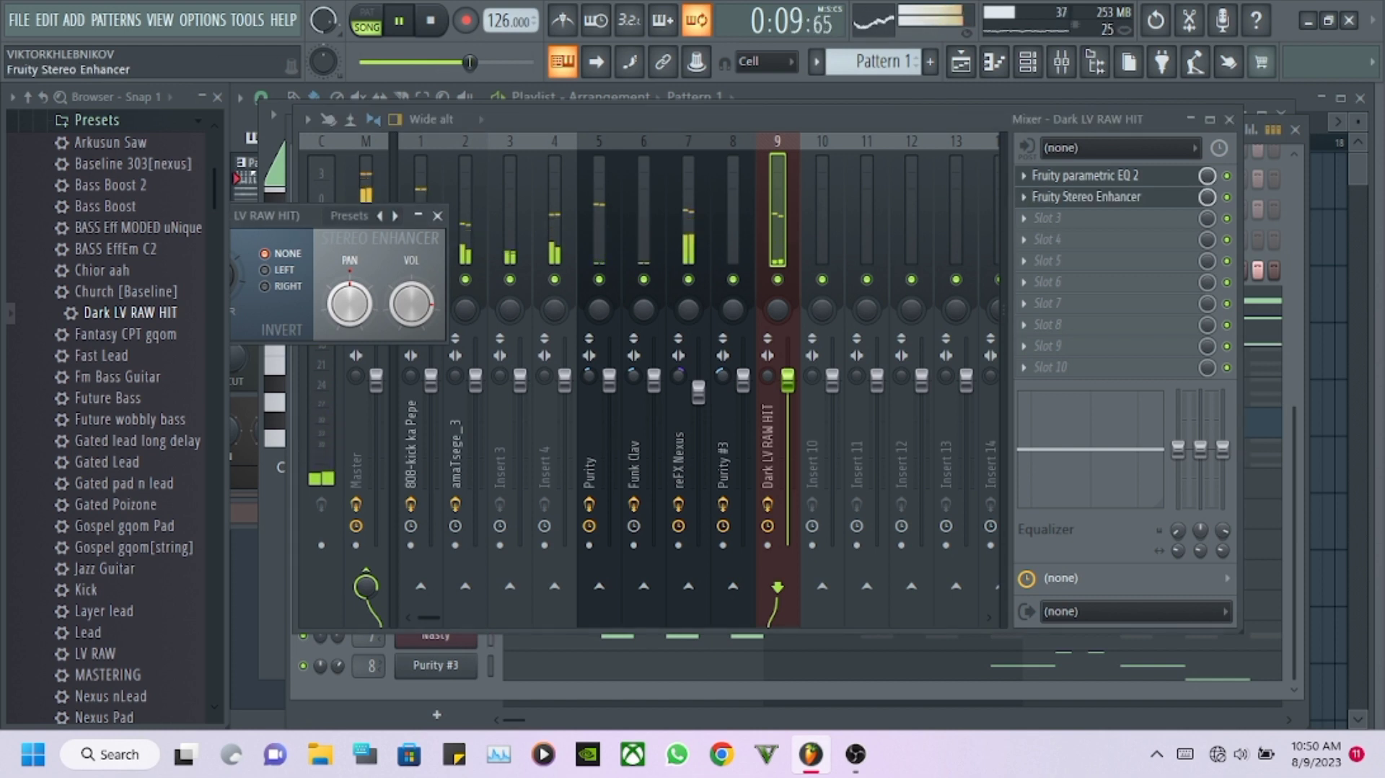
click(349, 217)
click(391, 236)
drag(278, 215, 760, 202)
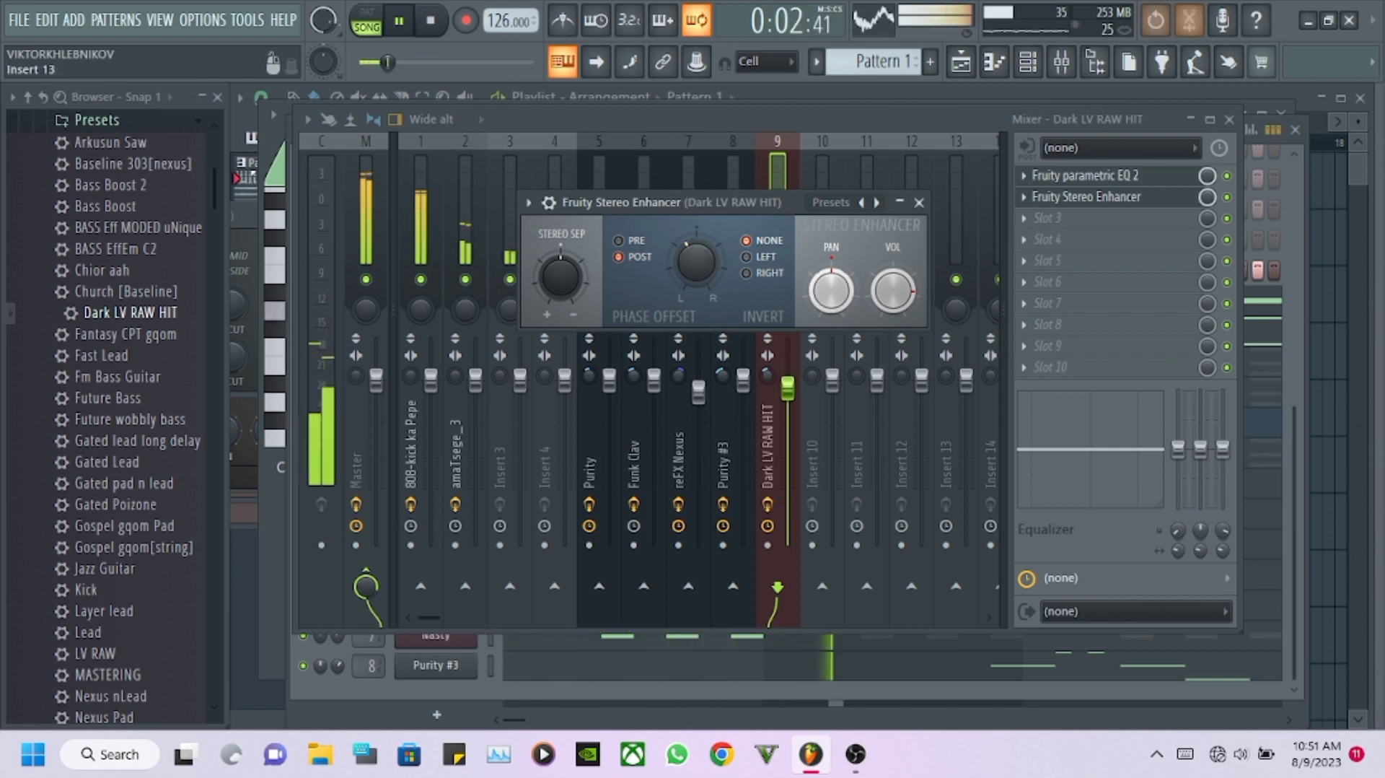
key(F9)
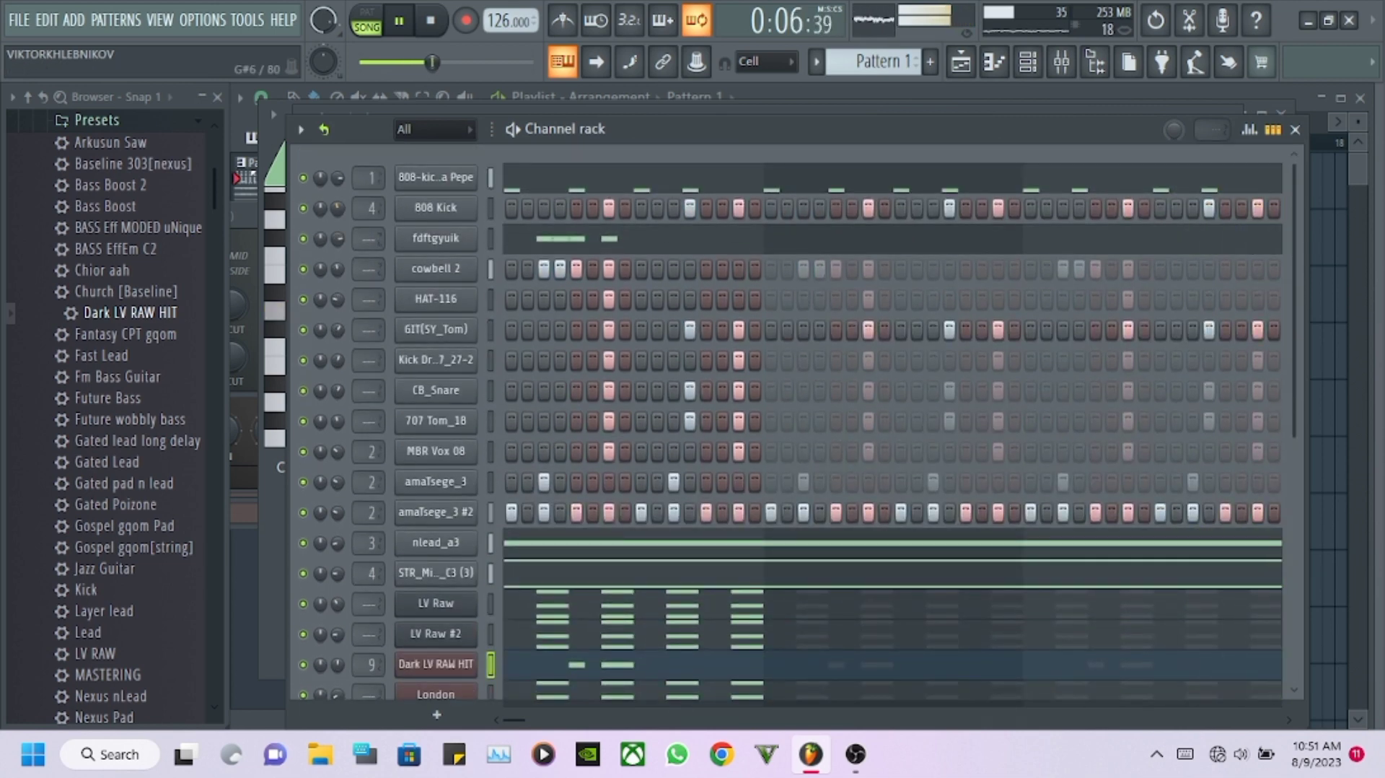
key(F7)
key(F6)
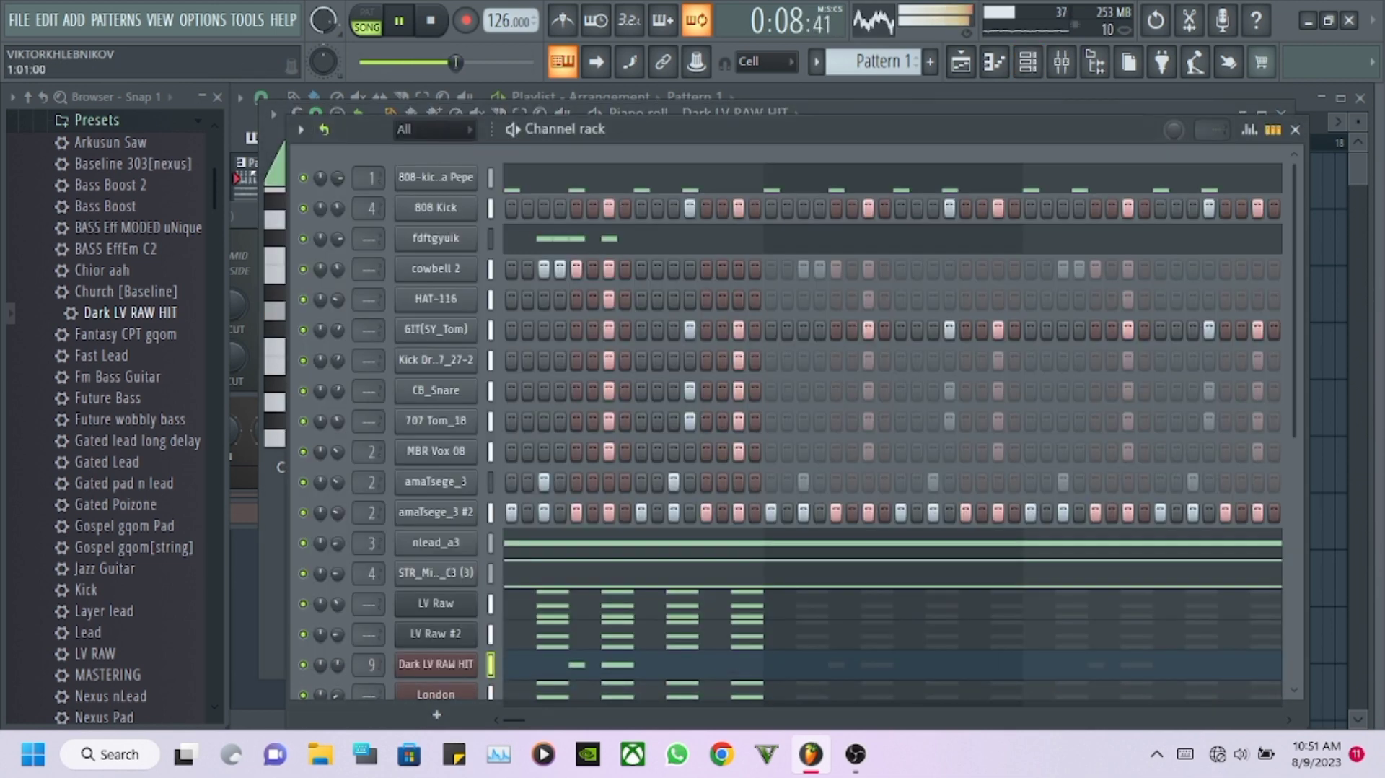
Add a reFX Nexus channel at the end of the channel rack and load the VO First Rebirth preset from its Voice category.
scroll(109, 419, down, 4)
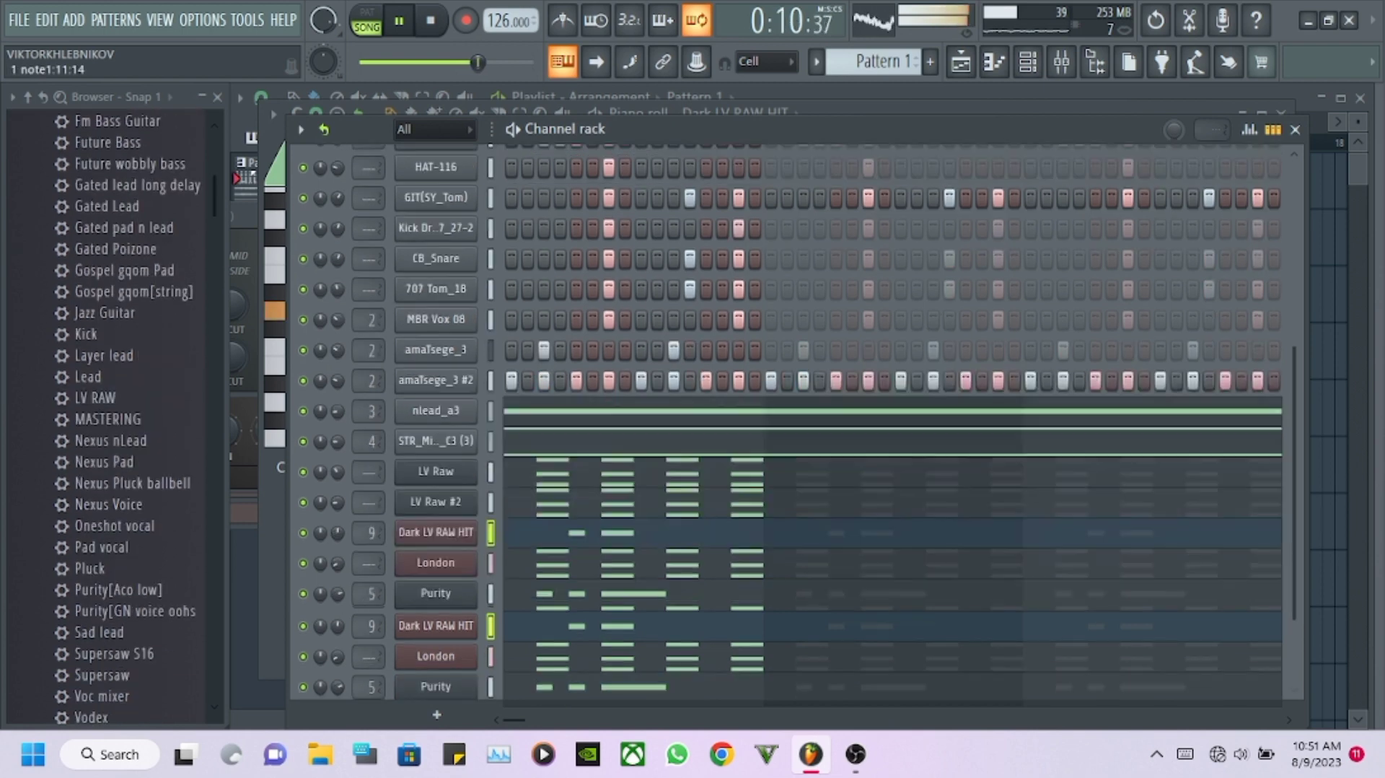
scroll(721, 505, down, 8)
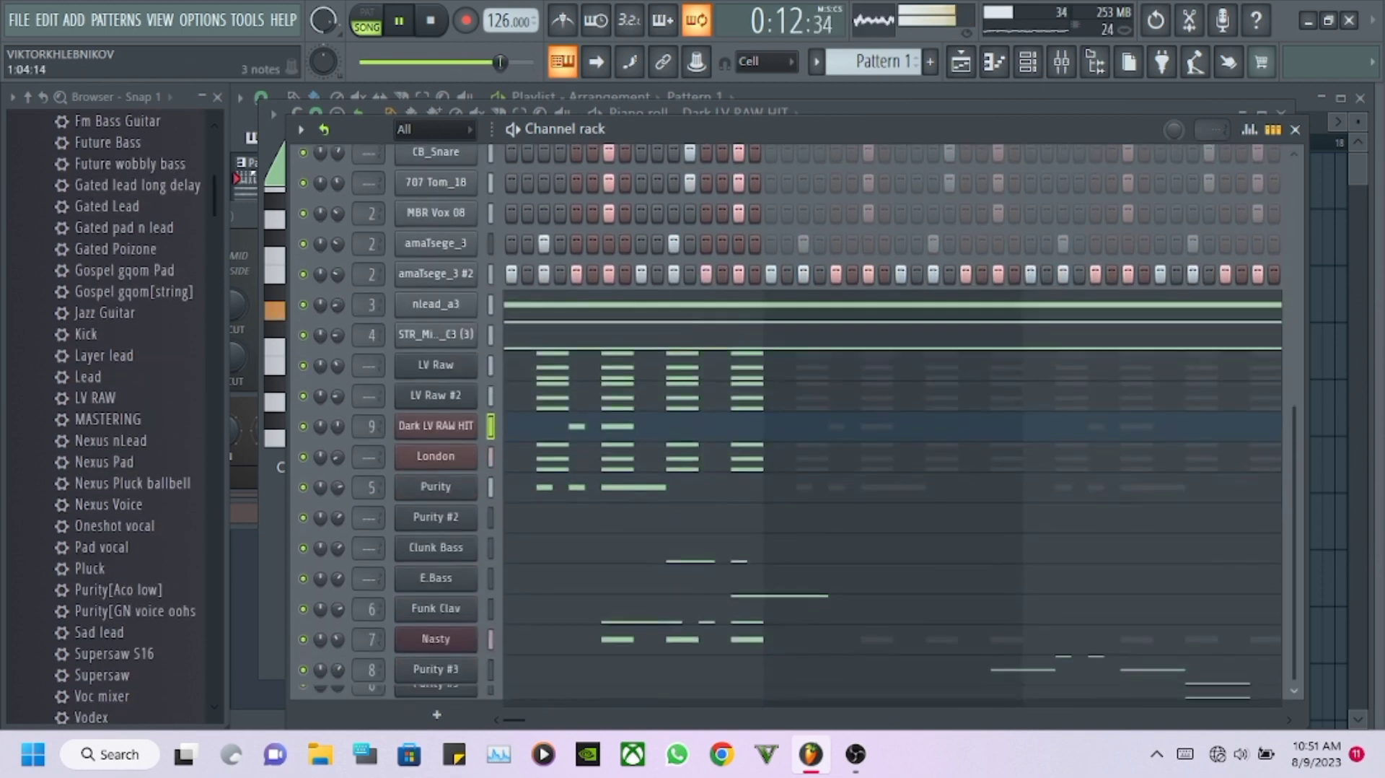
click(436, 714)
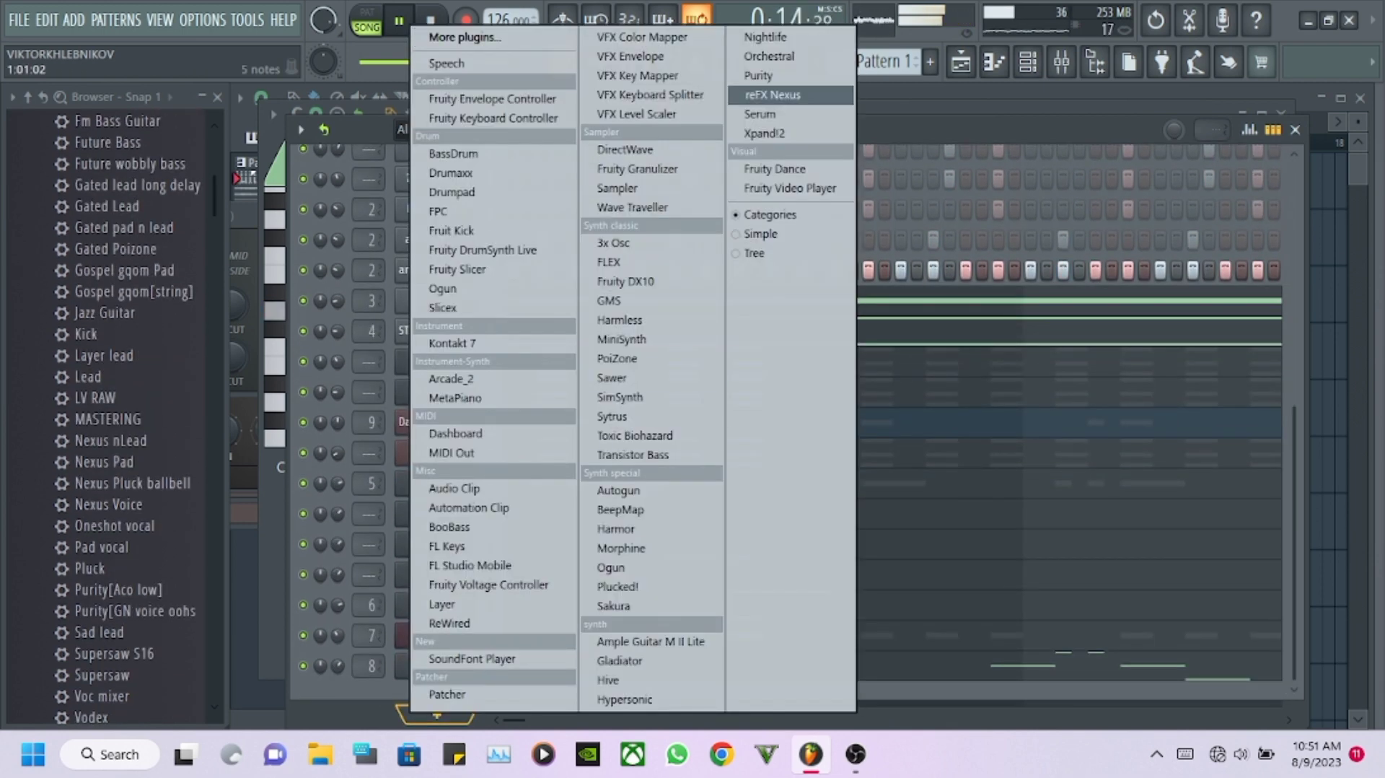
click(772, 94)
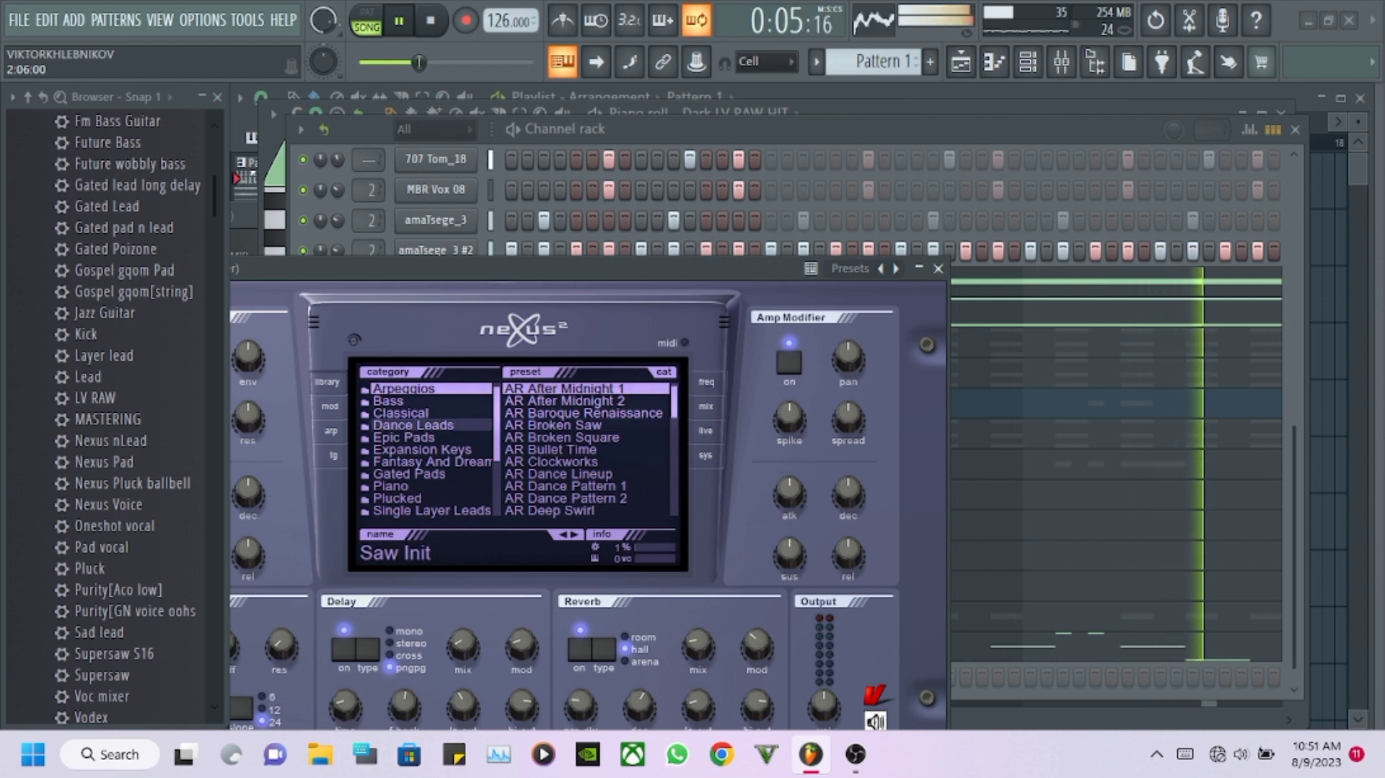
scroll(433, 497, down, 3)
click(433, 486)
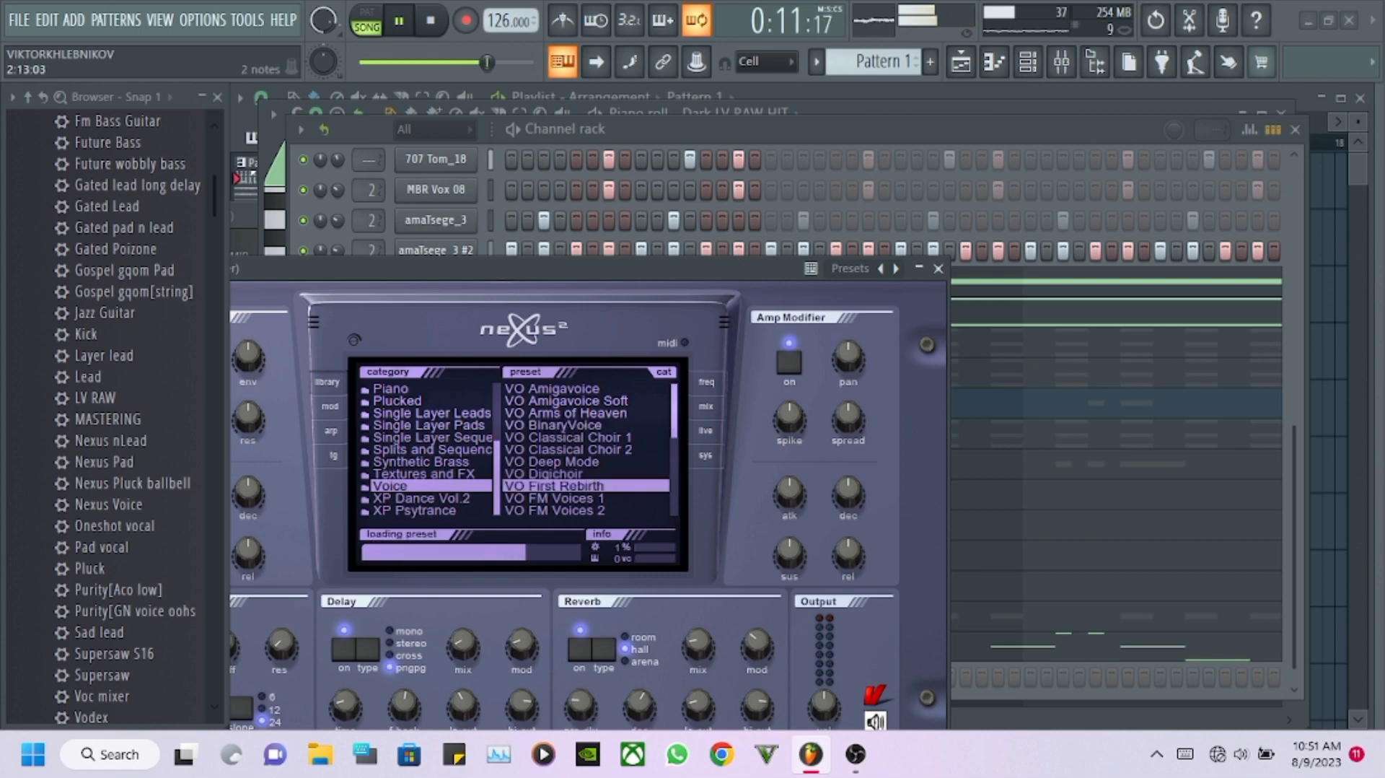
click(938, 269)
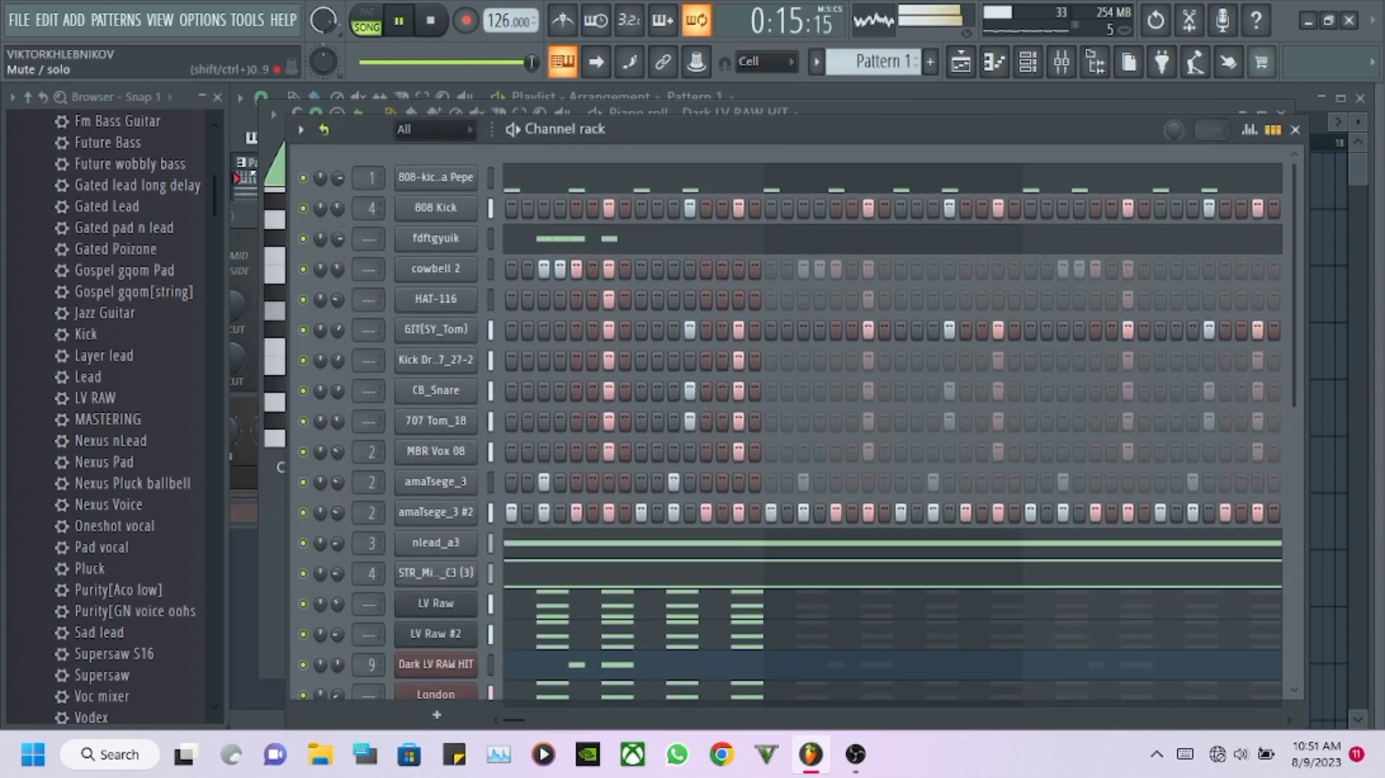
Open the reFX Nexus channel's piano roll and set its Loop: Bar marker at bar 2 to Don't loop.
scroll(436, 505, down, 5)
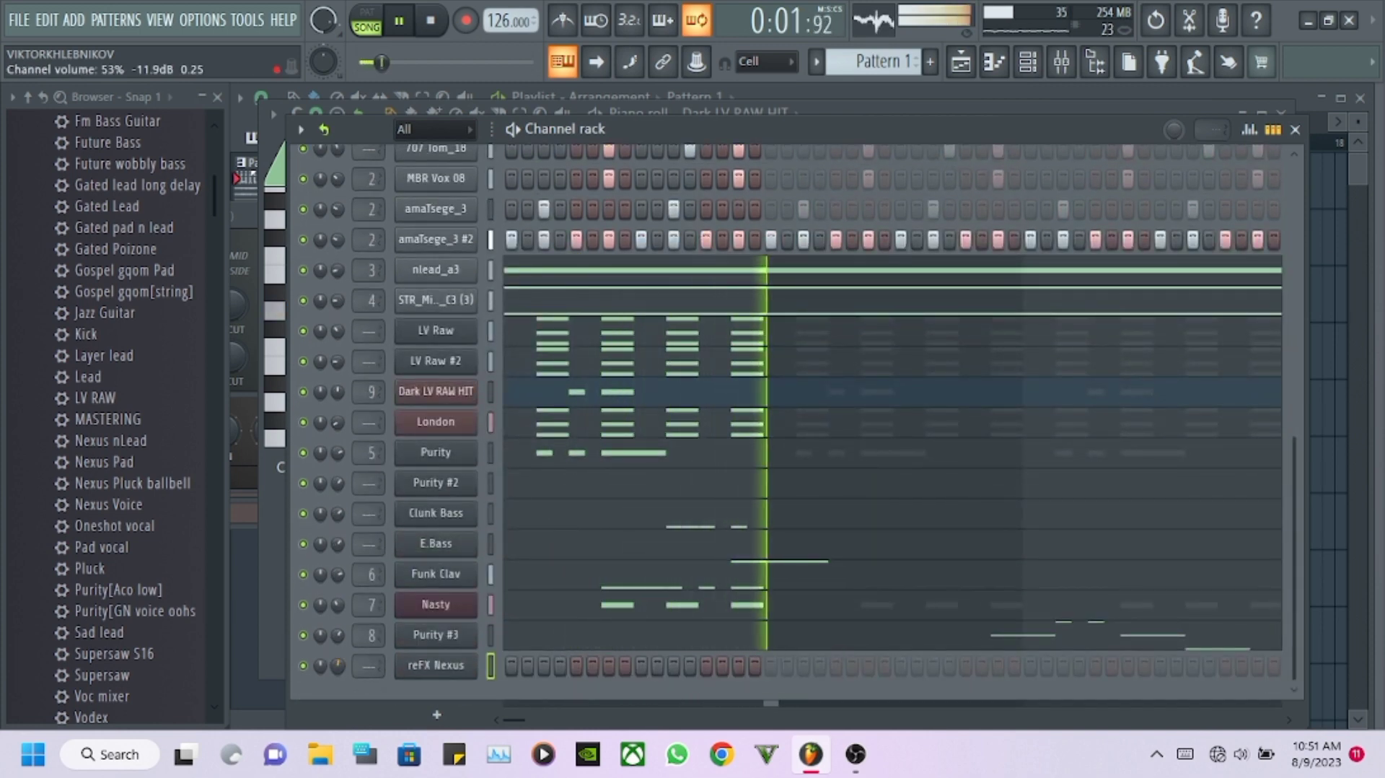
right_click(435, 664)
click(519, 438)
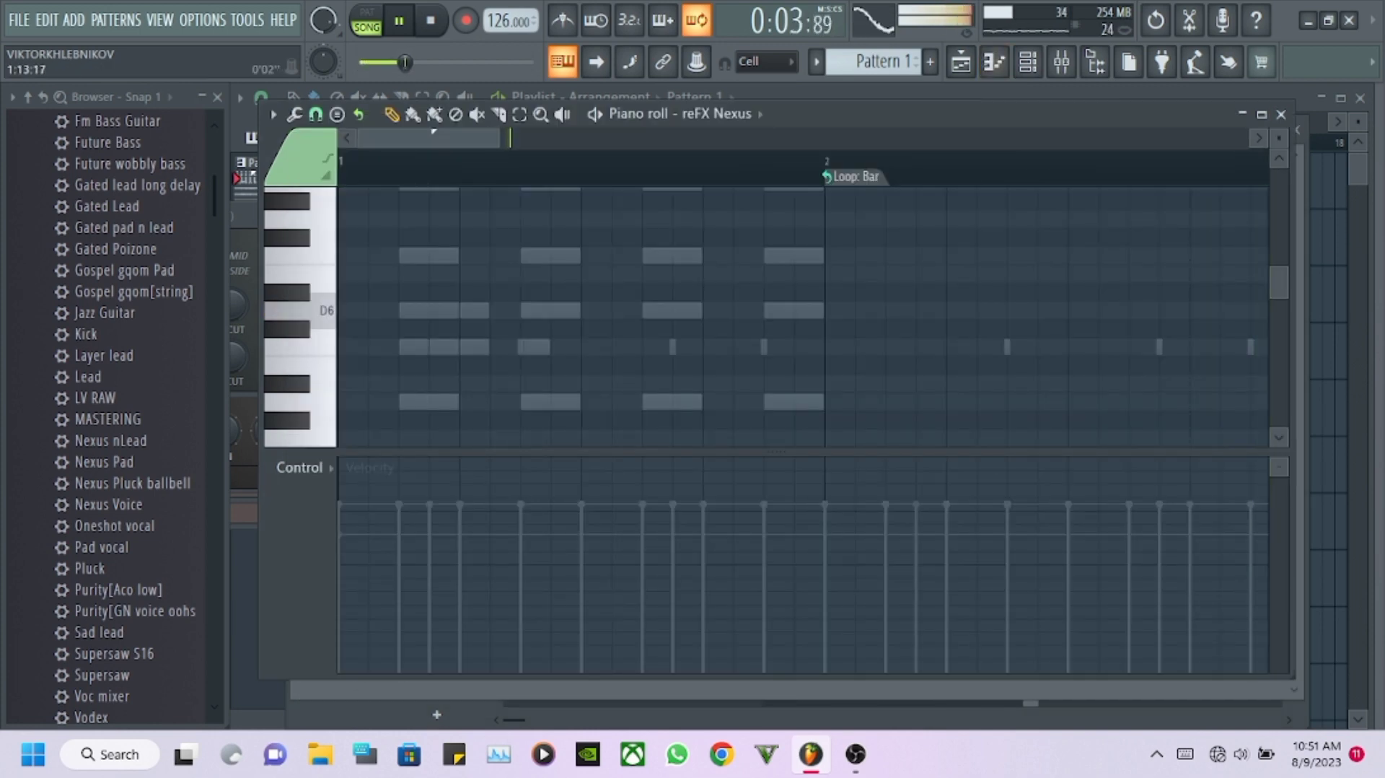
scroll(743, 310, down, 5)
right_click(464, 175)
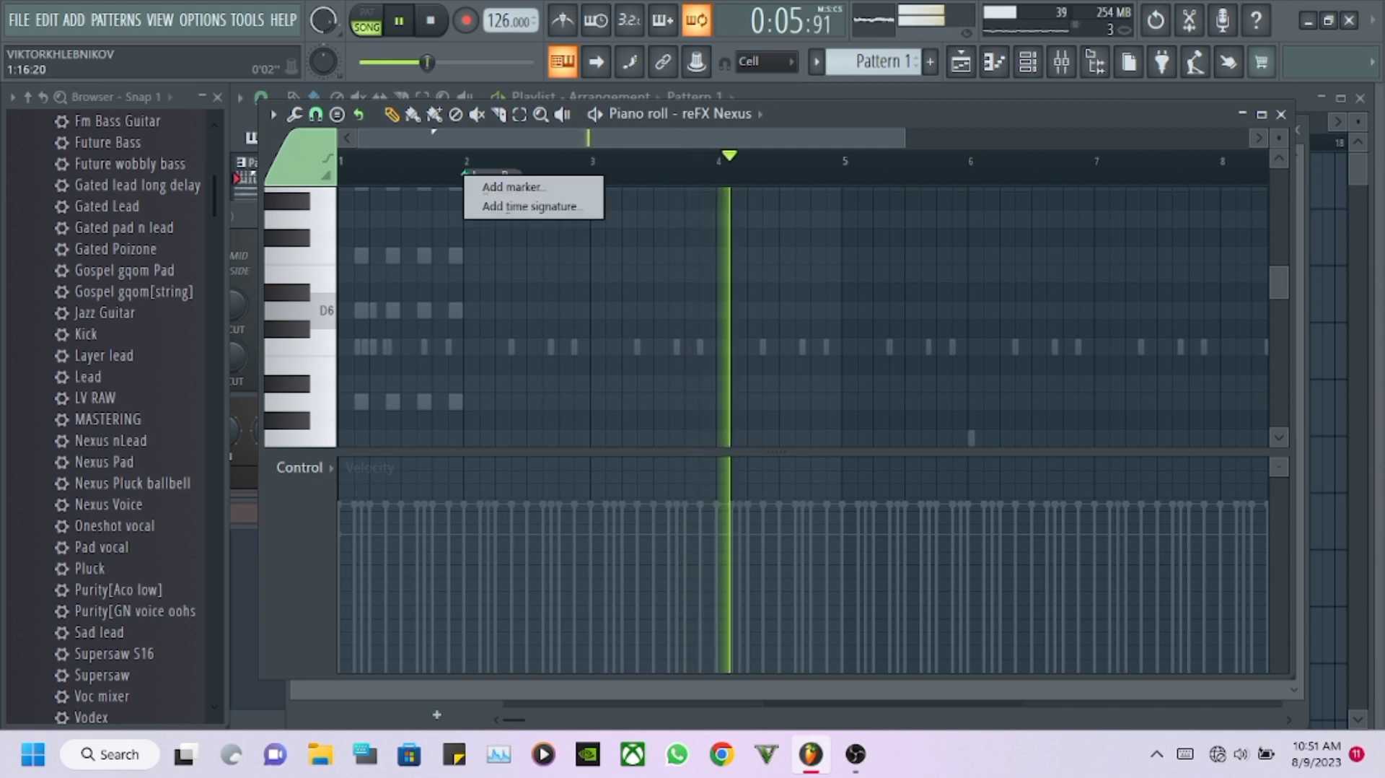
click(472, 167)
right_click(478, 181)
click(523, 210)
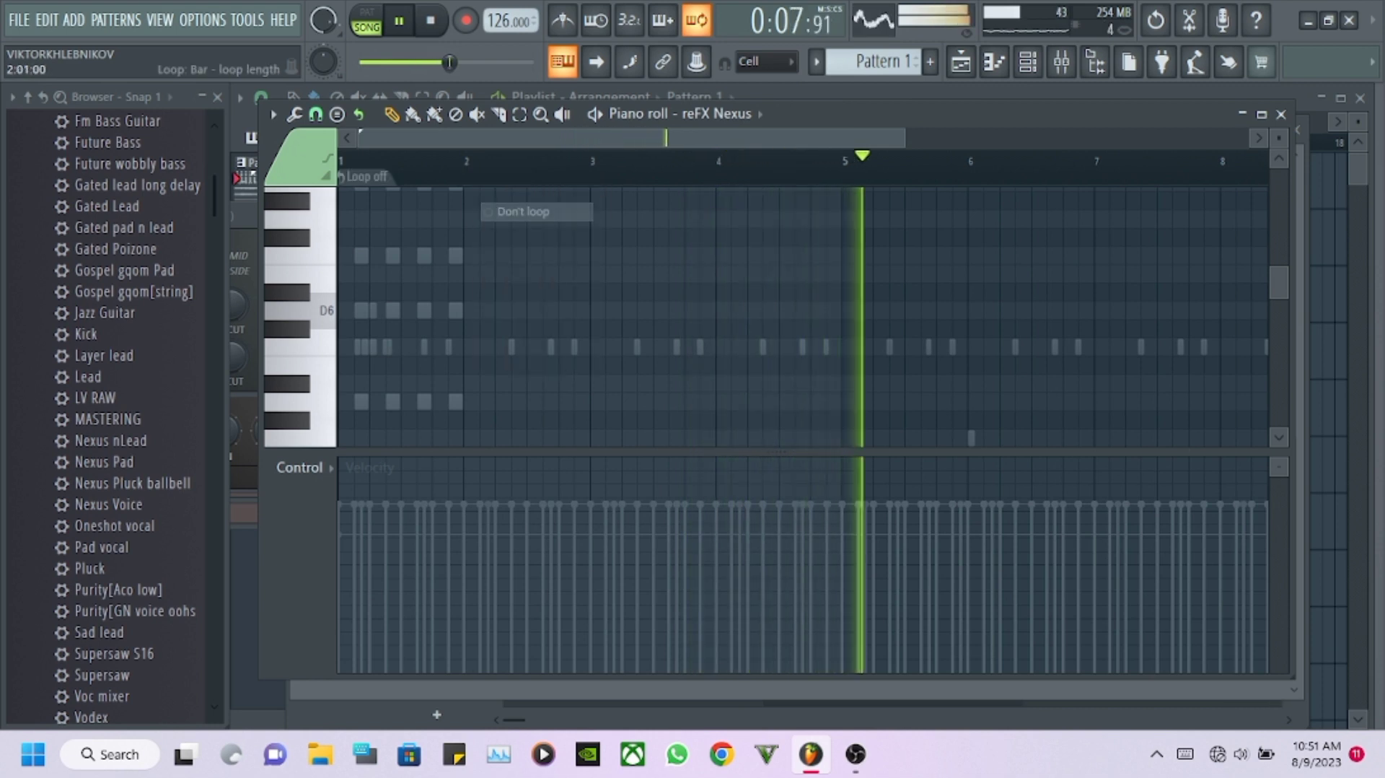
drag(904, 138, 641, 137)
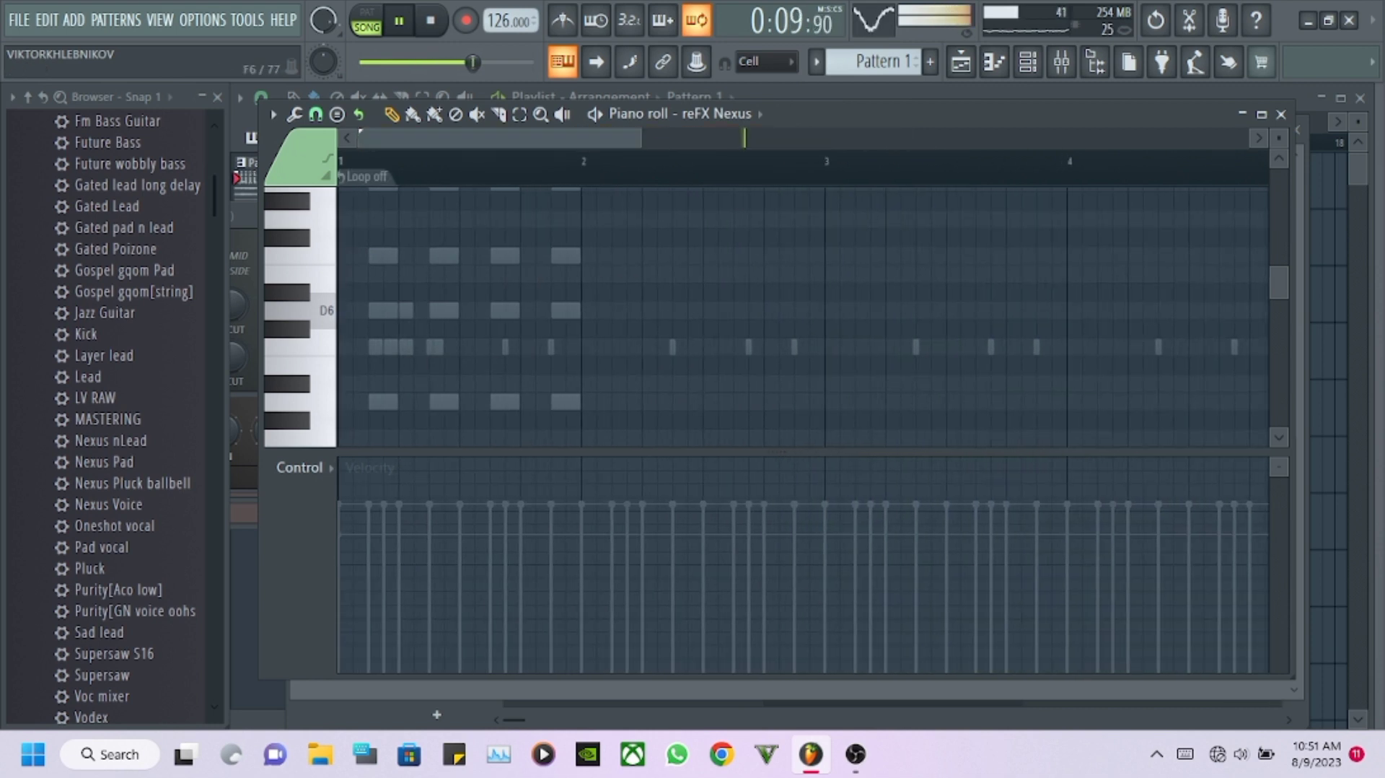
Draw a four-step D5 note on step 3 and a four-step C5 note on step 7 for reFX Nexus.
scroll(465, 310, down, 3)
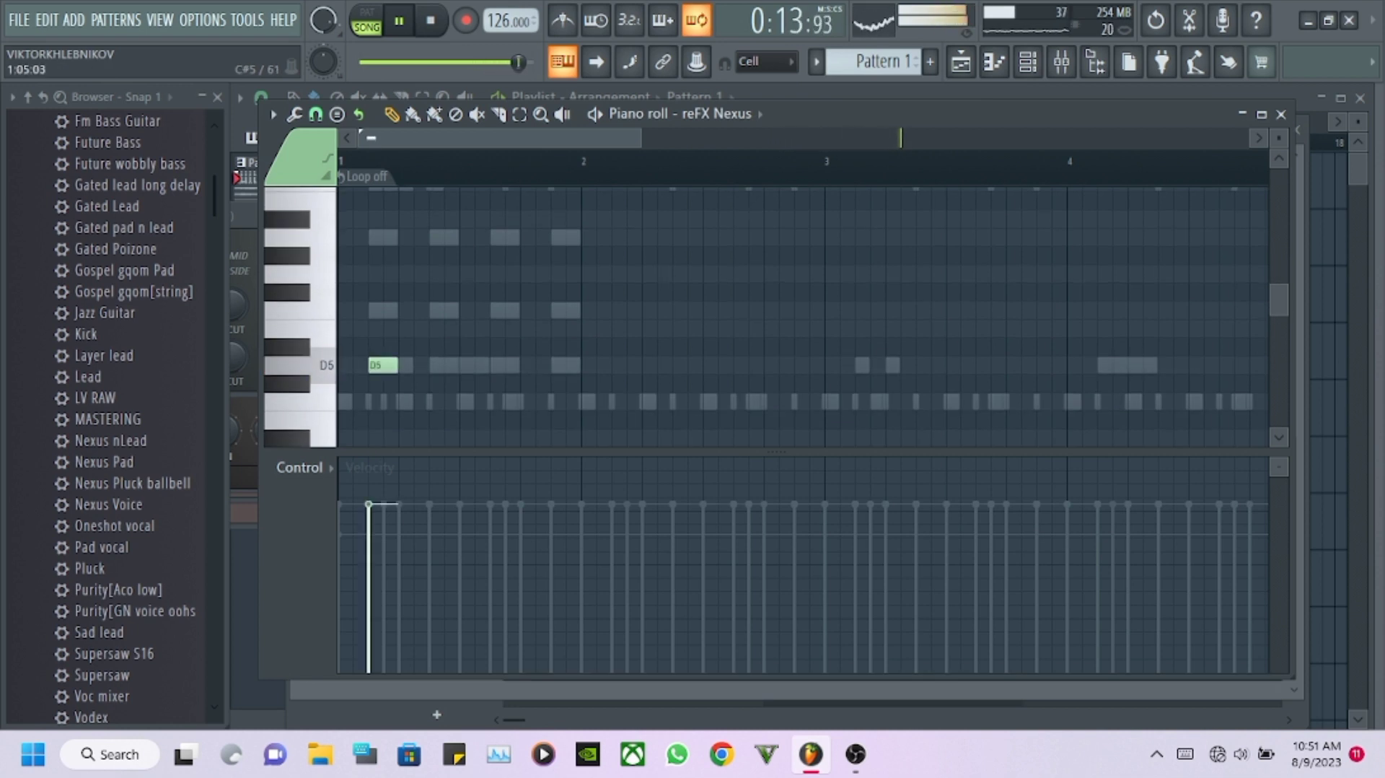
drag(412, 365, 429, 365)
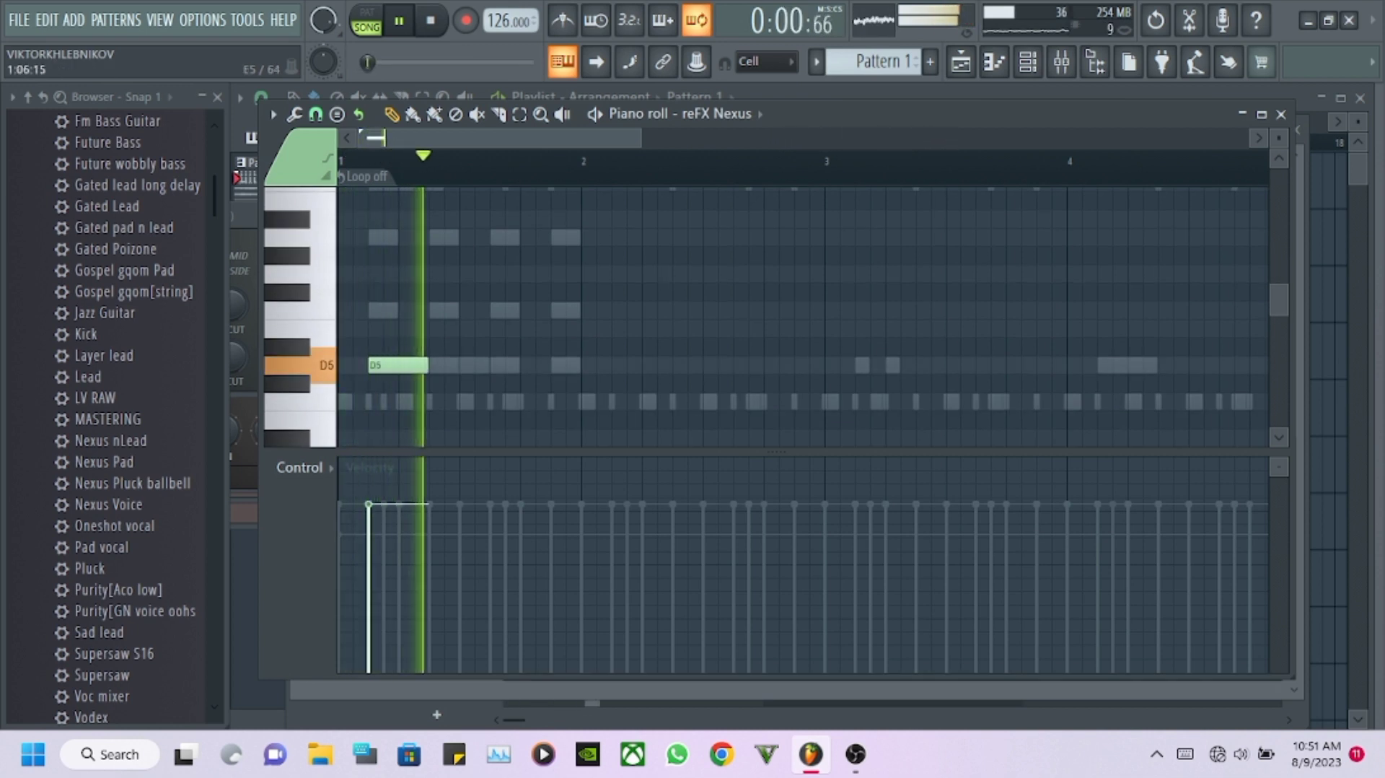
click(436, 329)
right_click(441, 328)
click(438, 401)
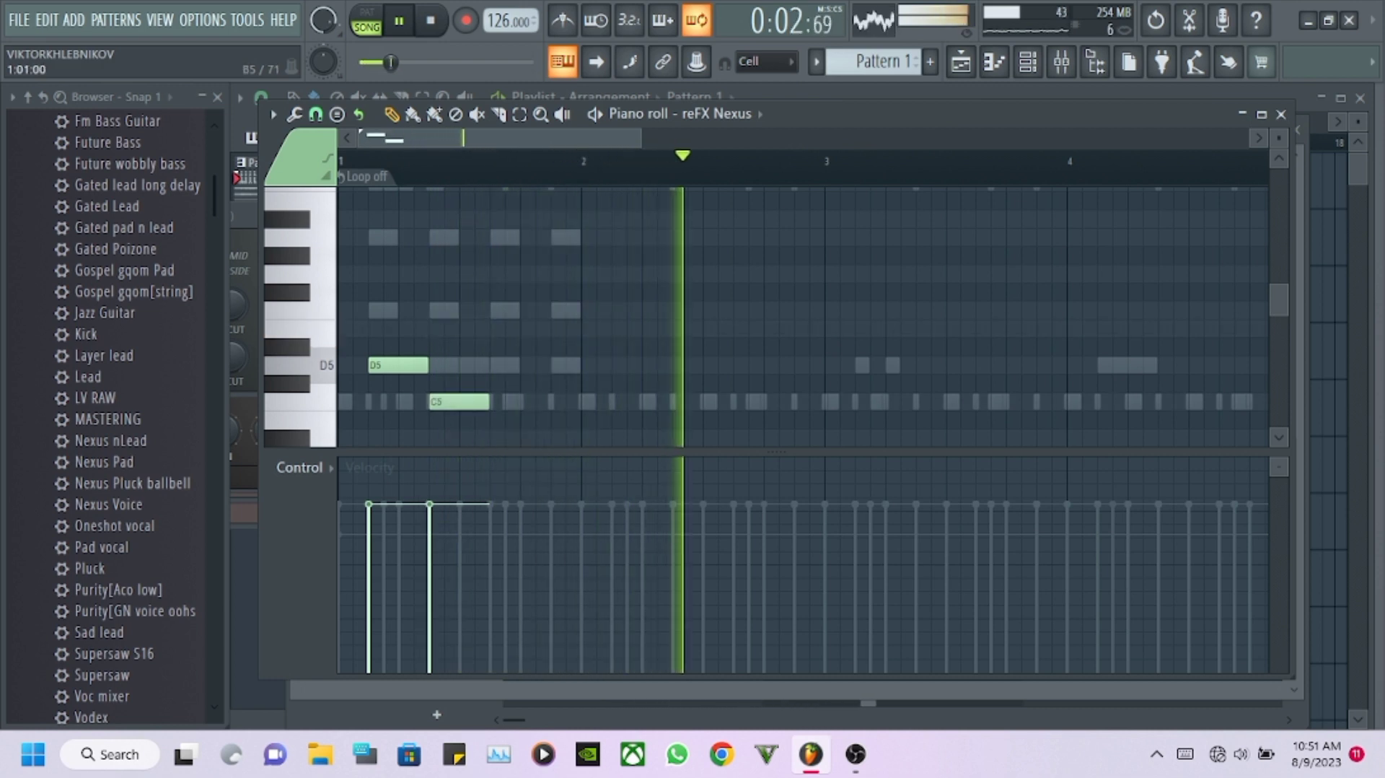
Replace both notes with a four-step F5 on step 3, a two-step E5 on step 7 and a four-step D5 on step 11.
click(392, 310)
drag(392, 310, 378, 310)
right_click(390, 365)
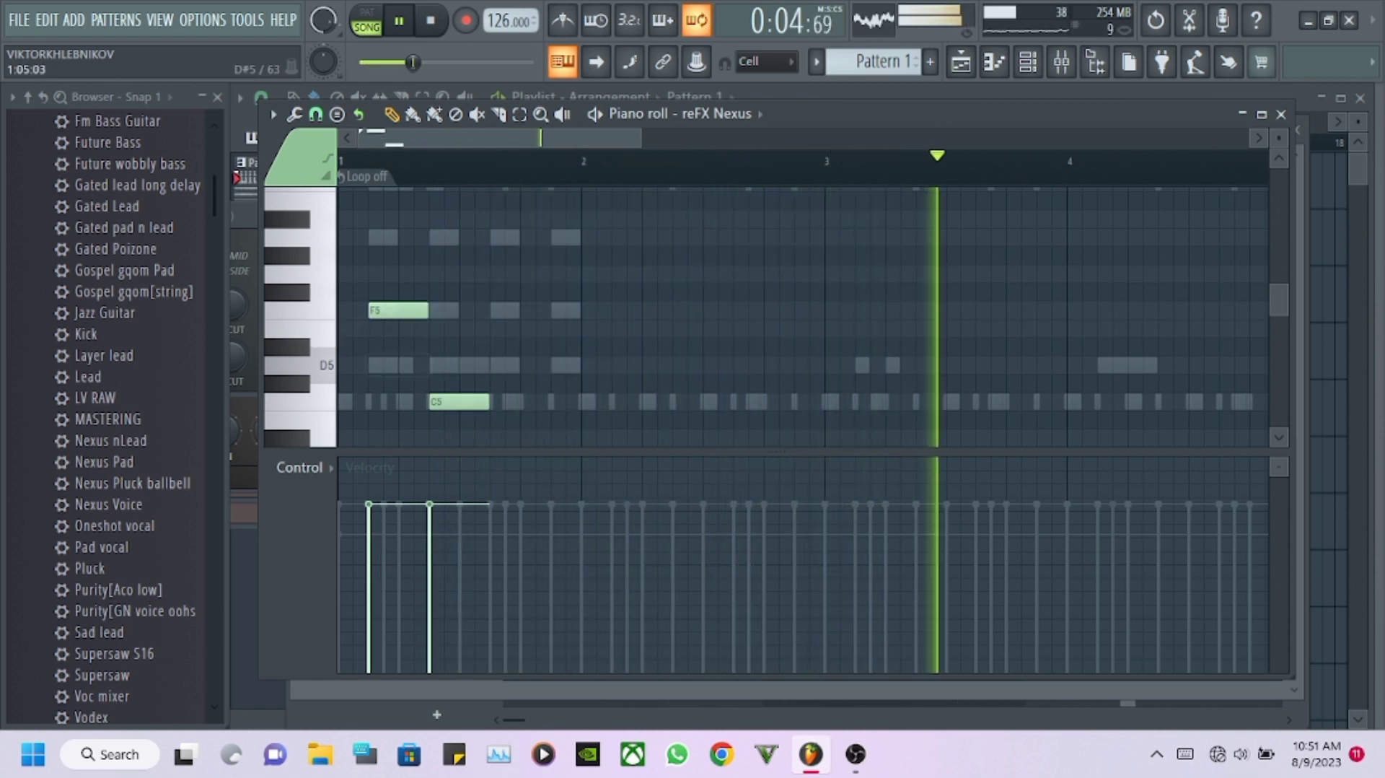
click(439, 328)
right_click(467, 401)
click(500, 365)
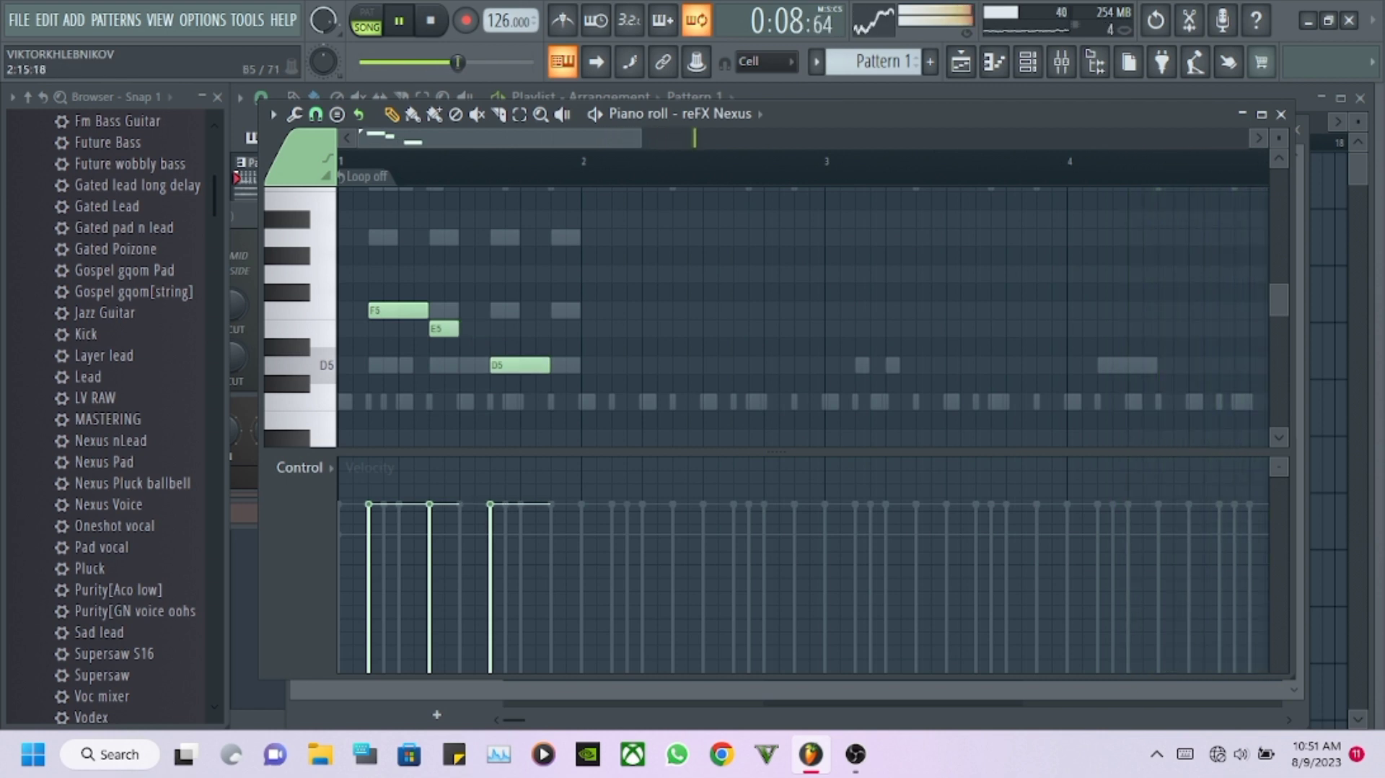
Return to the channel rack and collapse the Presets folder in the browser.
key(F6)
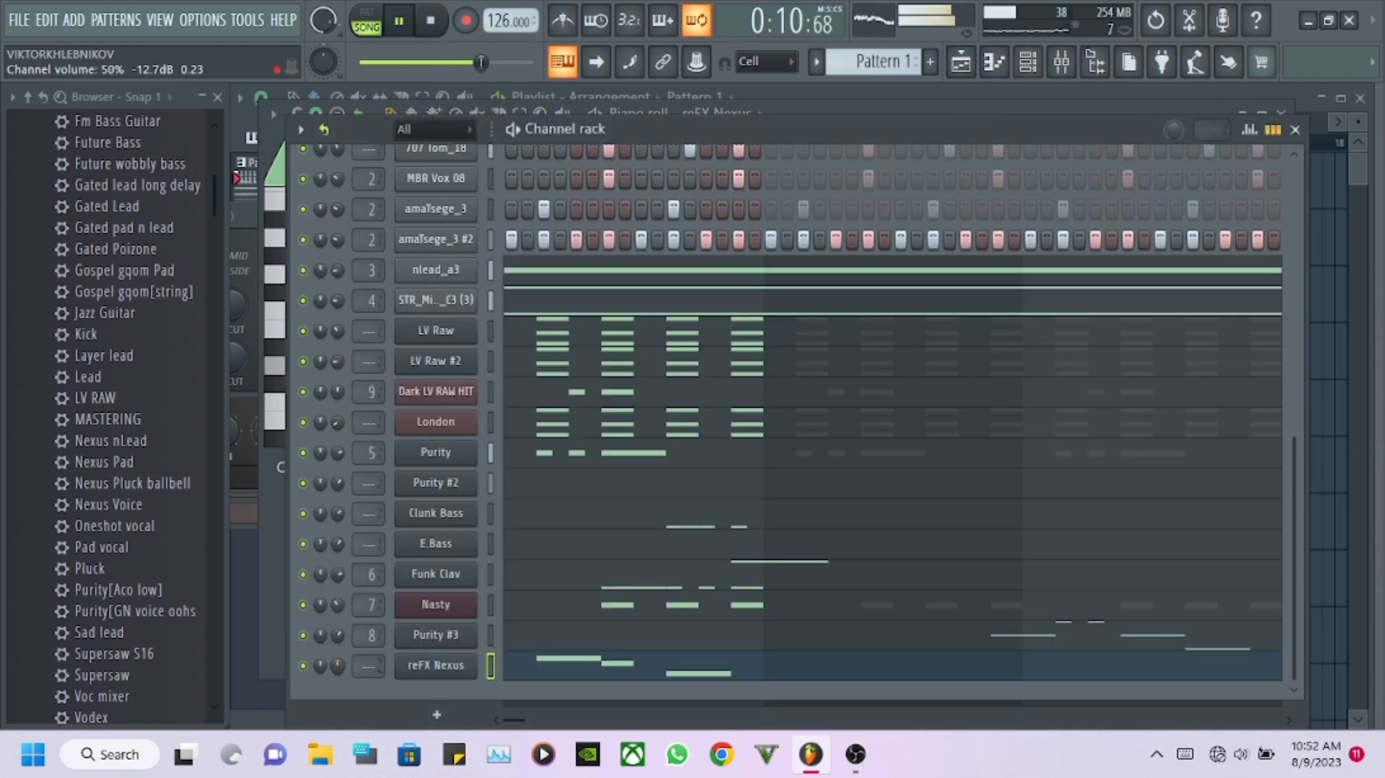
scroll(108, 411, up, 6)
scroll(108, 411, down, 8)
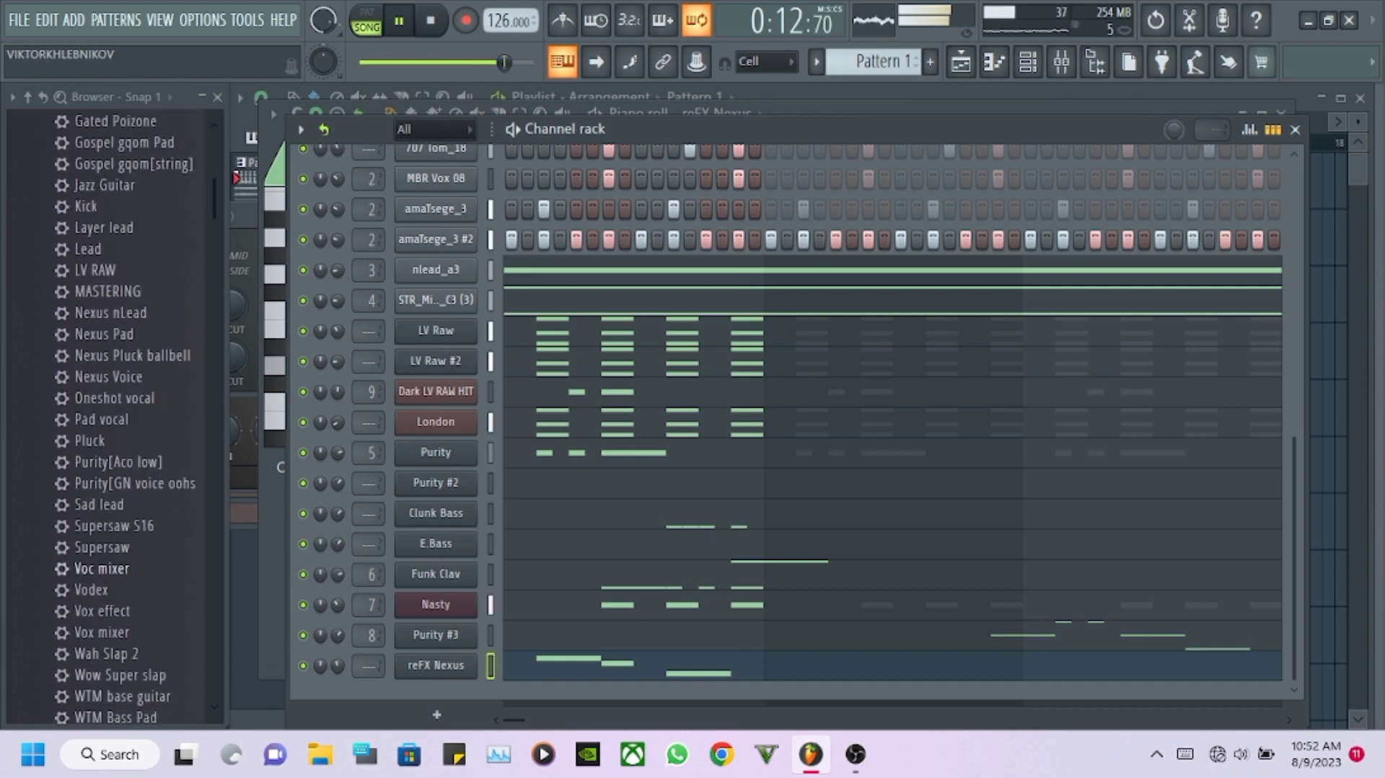
scroll(108, 411, up, 15)
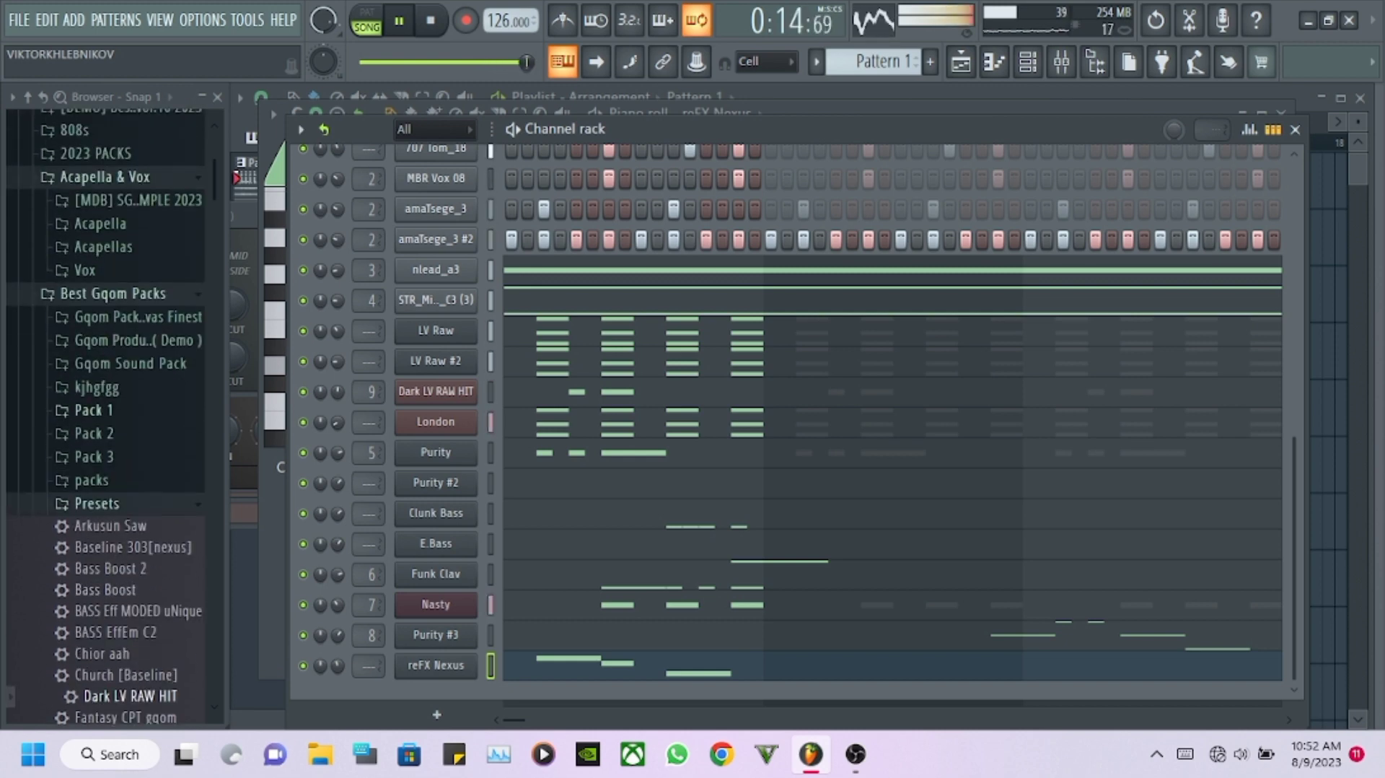
click(97, 504)
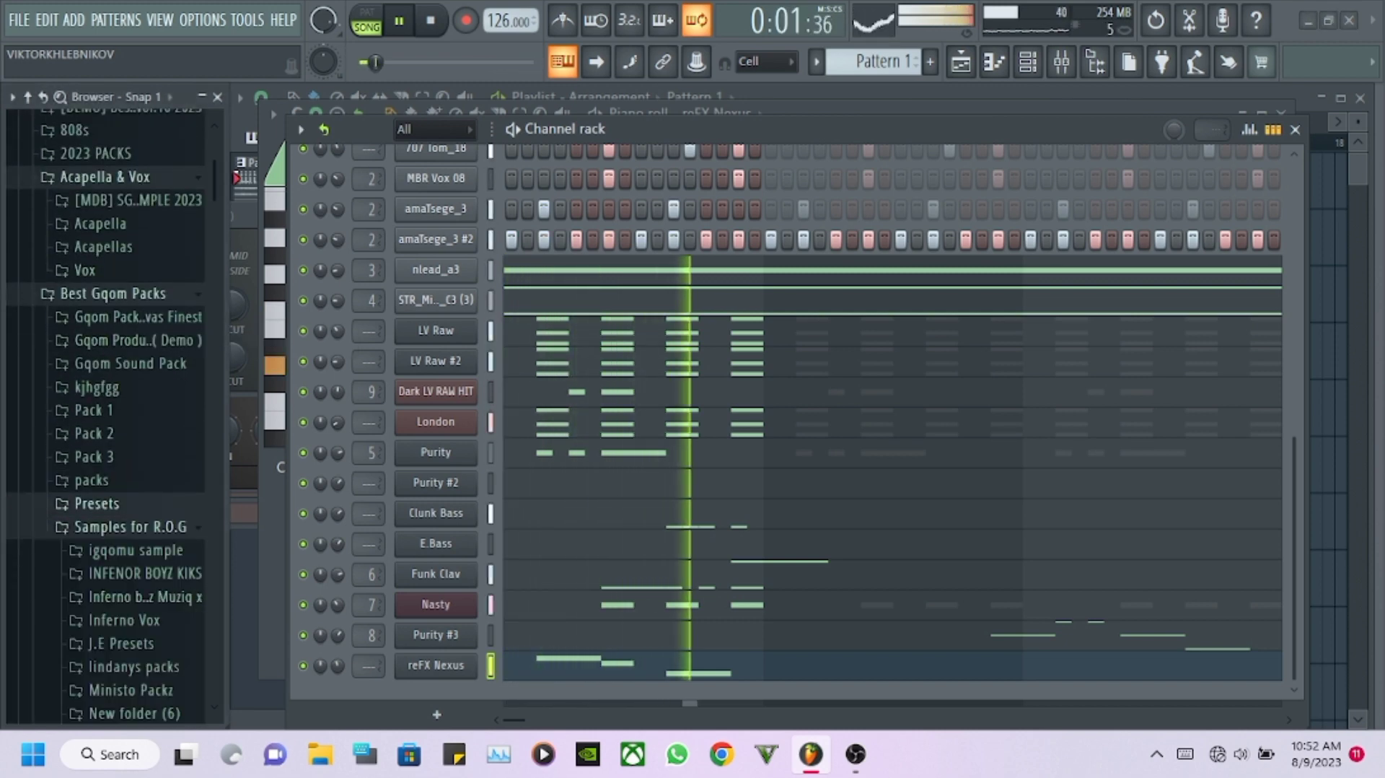
Audition VO Jupiter Station in reFX Nexus, load the VO Vocoderpad preset from the Voice category instead, and close the plugin.
click(436, 666)
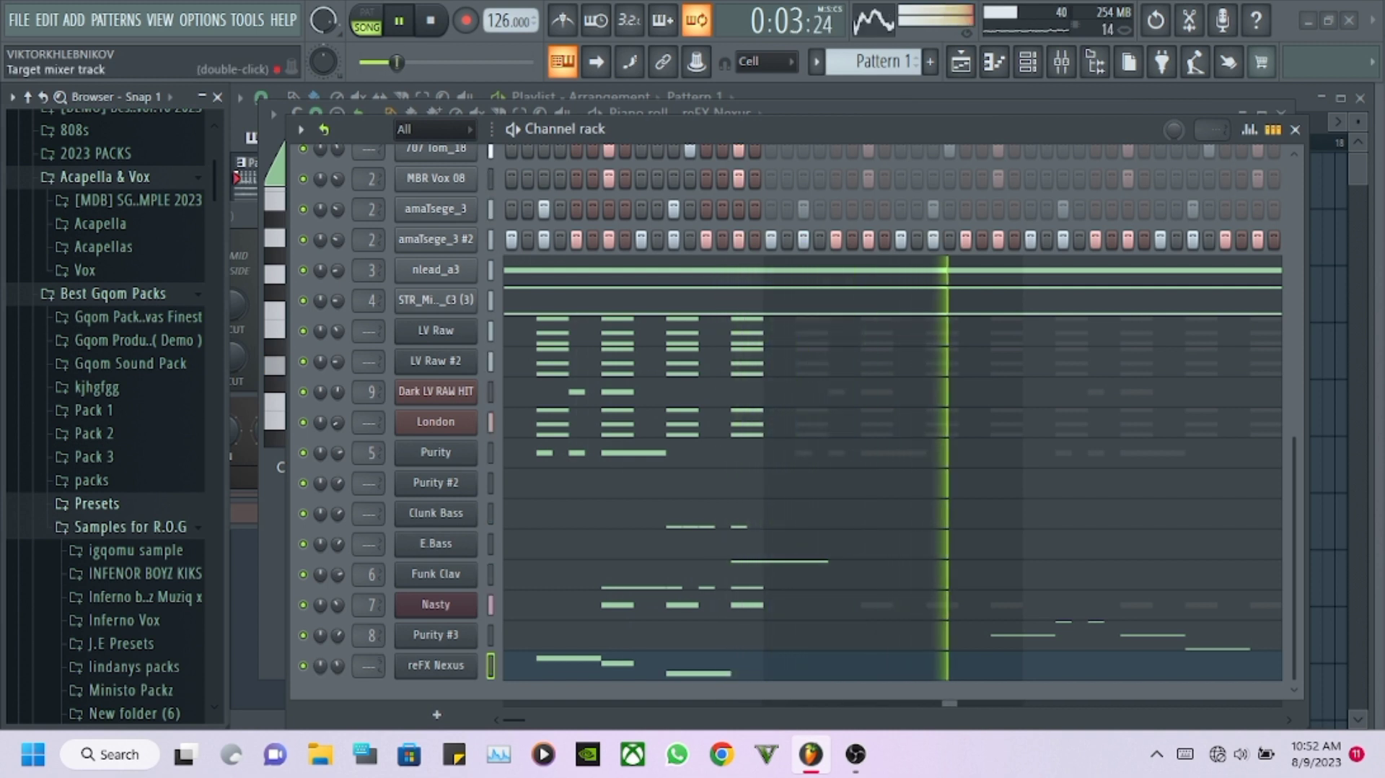
click(561, 474)
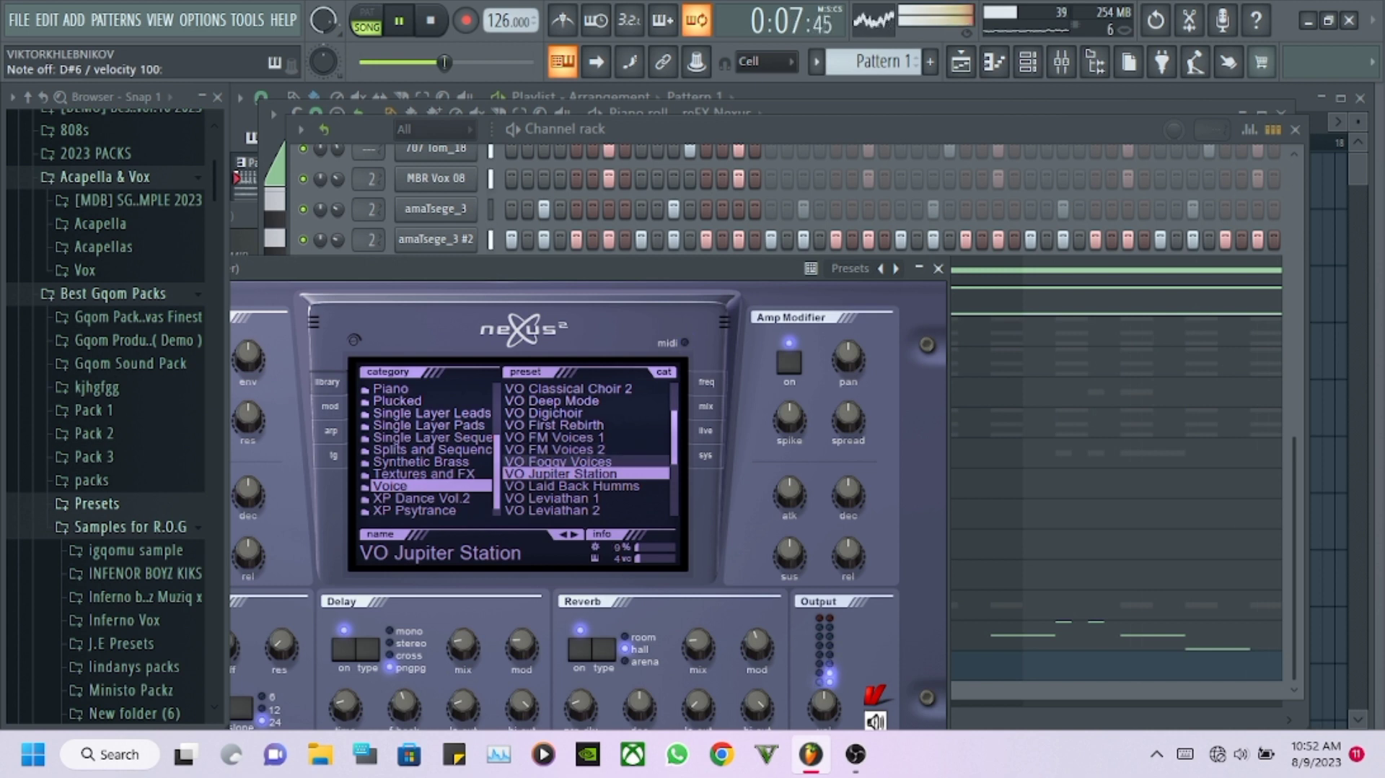
scroll(556, 497, down, 3)
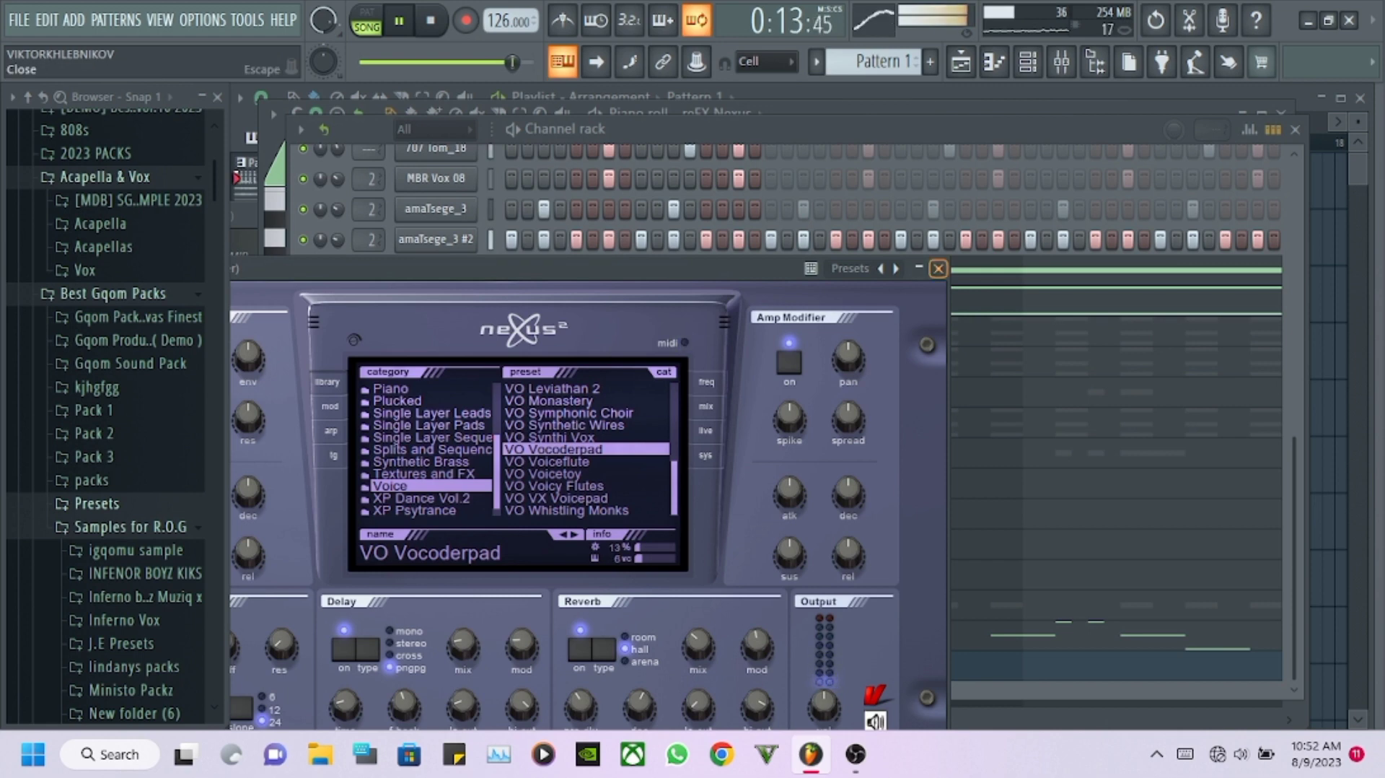
click(938, 268)
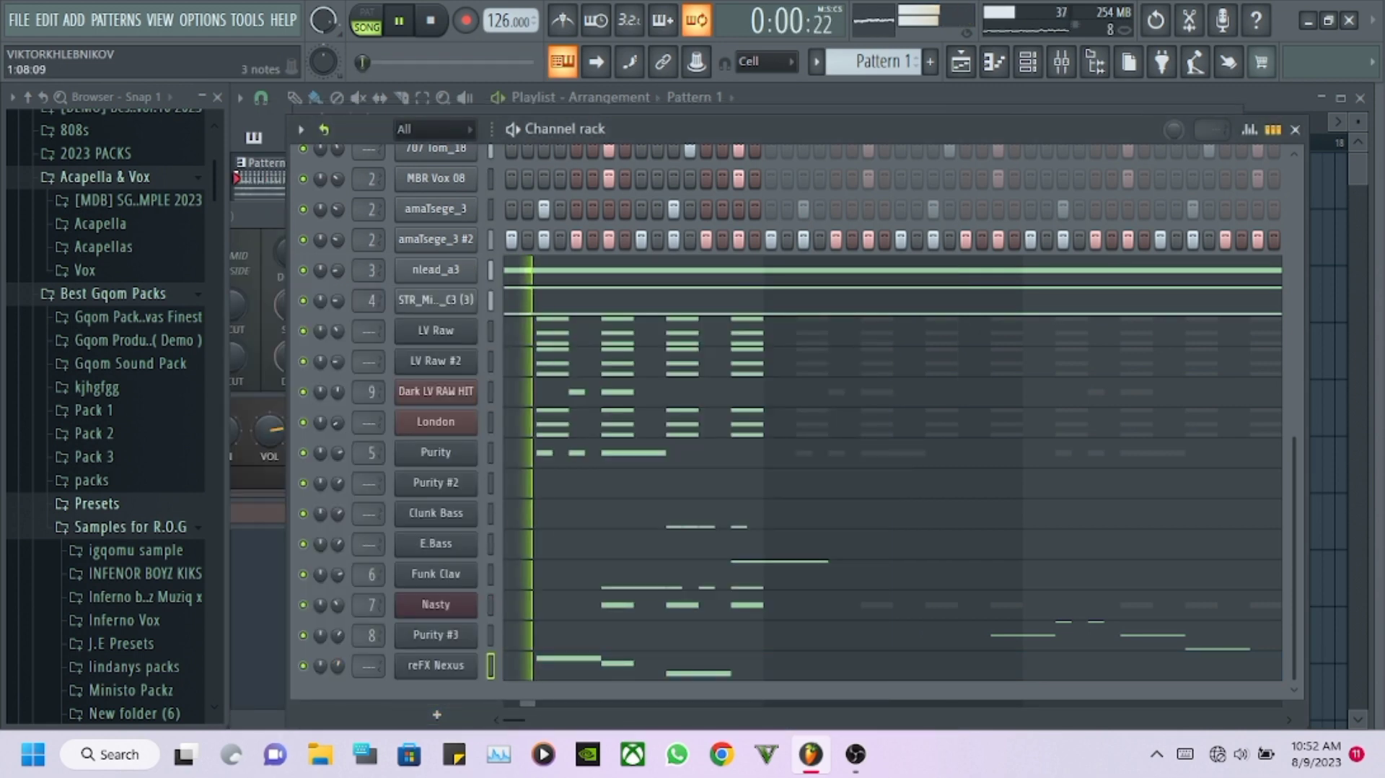
Raise the reFX Nexus melody by one octave and lengthen its middle E6 note to four steps.
click(606, 657)
key(ctrl+Up)
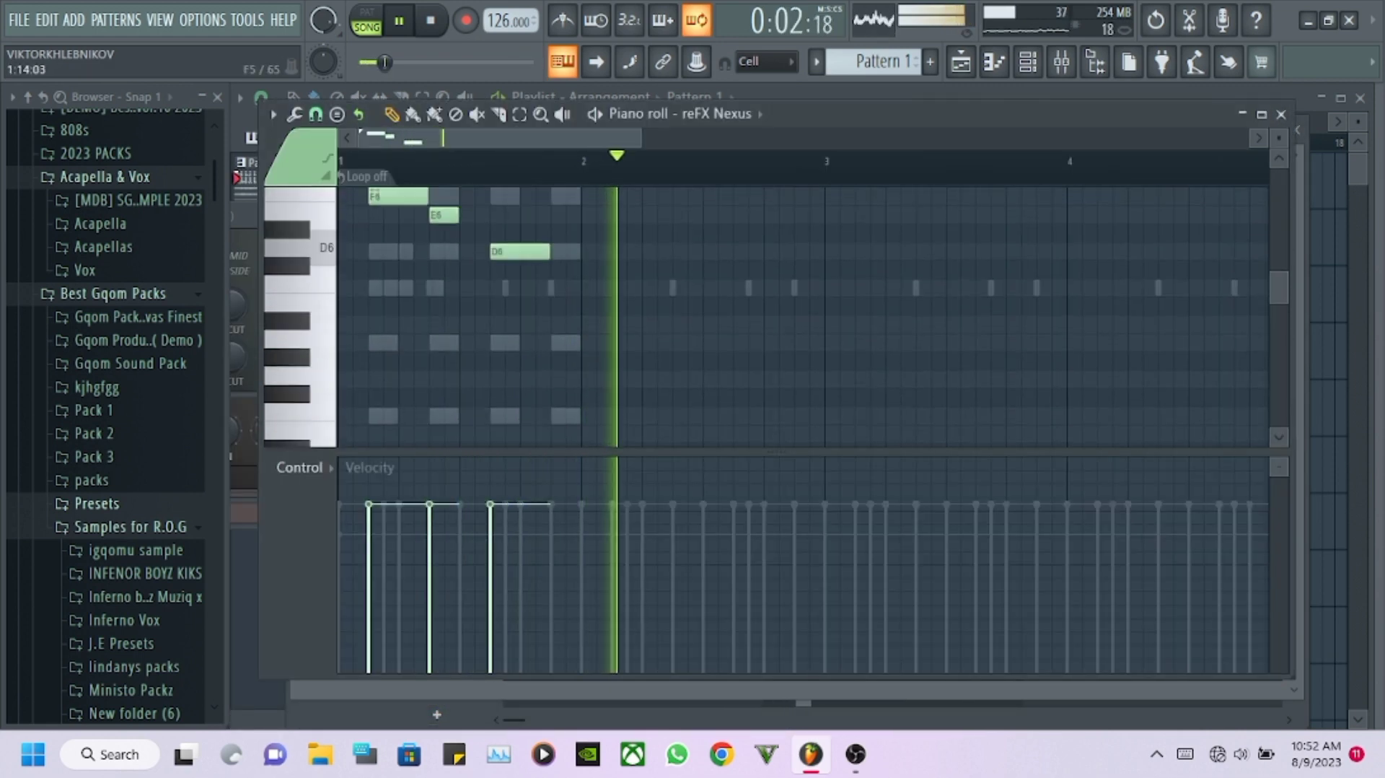
scroll(701, 436, up, 2)
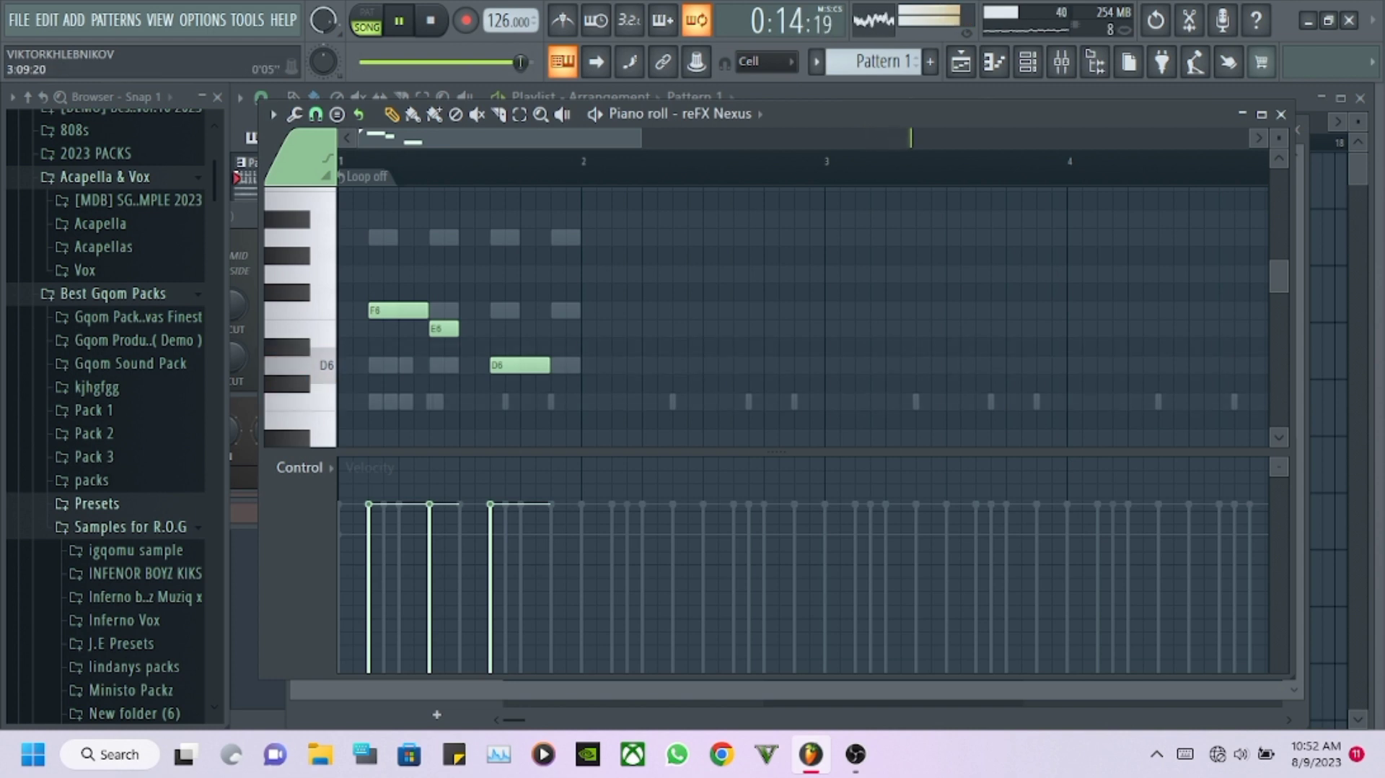
key(F6)
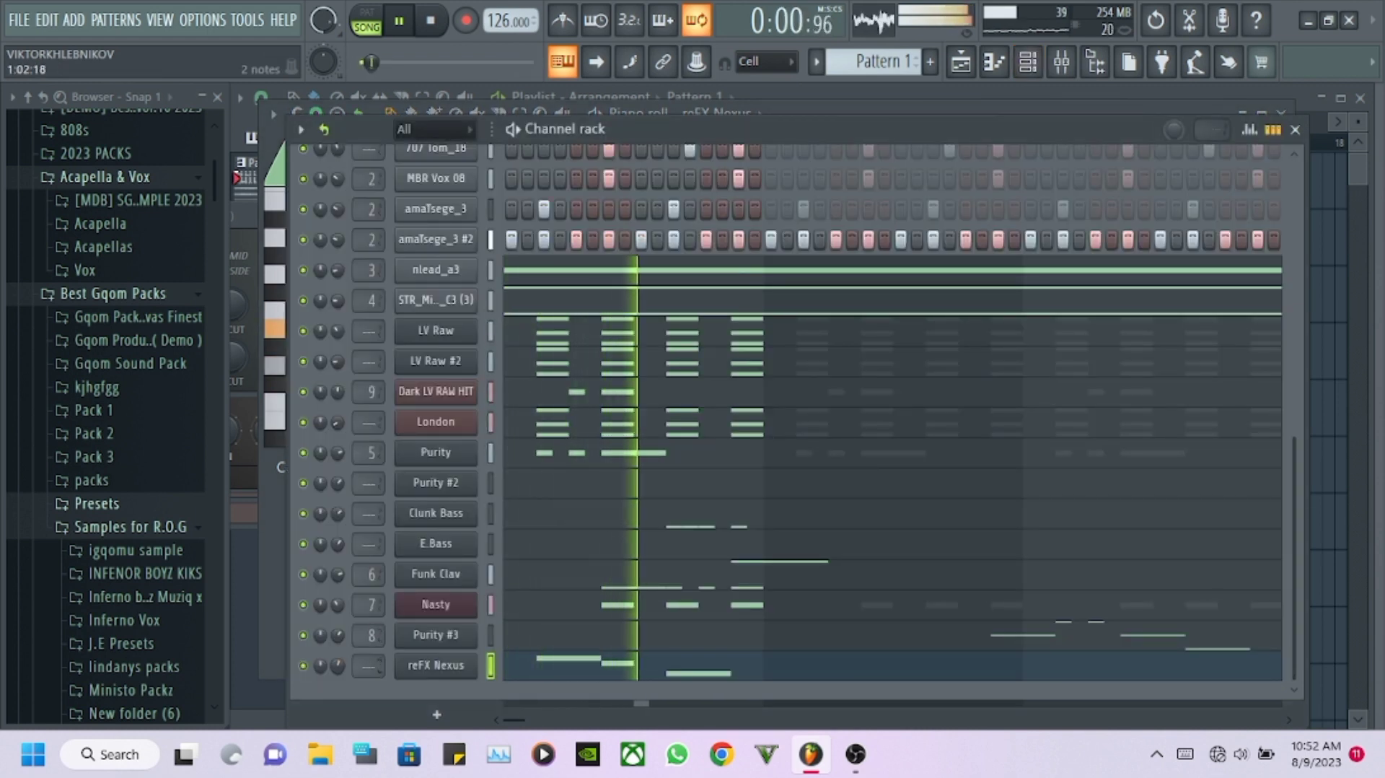
key(F6)
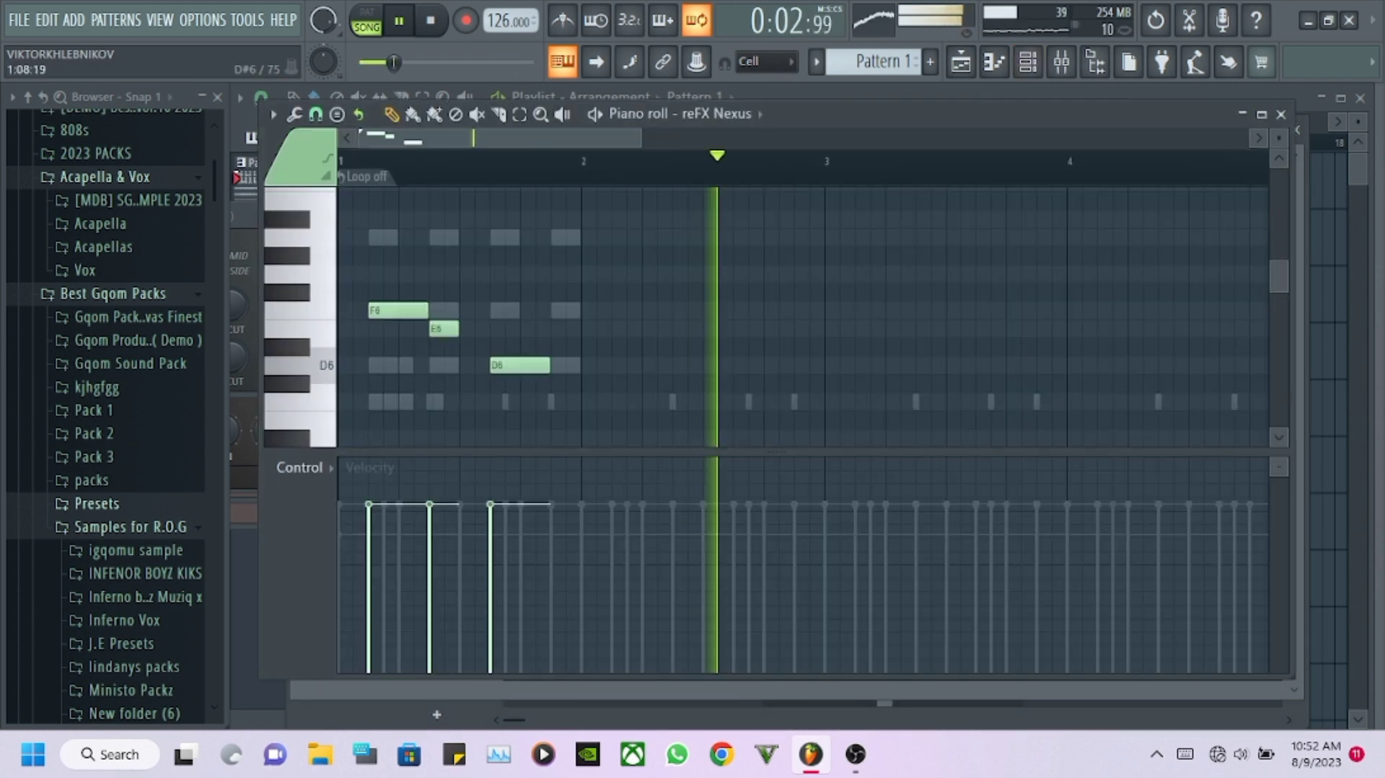
mouse_move(456, 329)
mouse_down()
mouse_move(485, 330)
mouse_move(472, 329)
mouse_up()
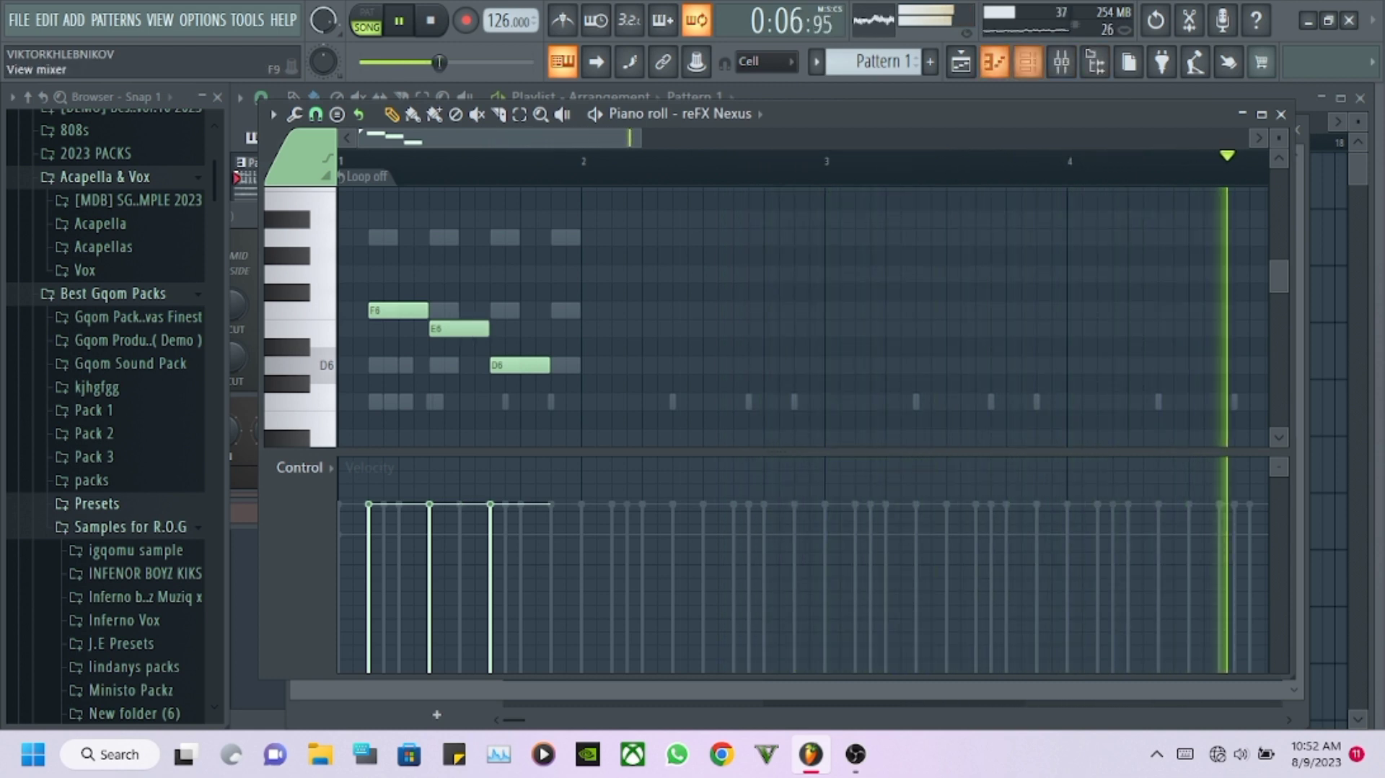
Add the hhhhhhhhh sample from the browser as a new channel below HAT-116 and activate its step 15.
key(F6)
scroll(893, 422, up, 5)
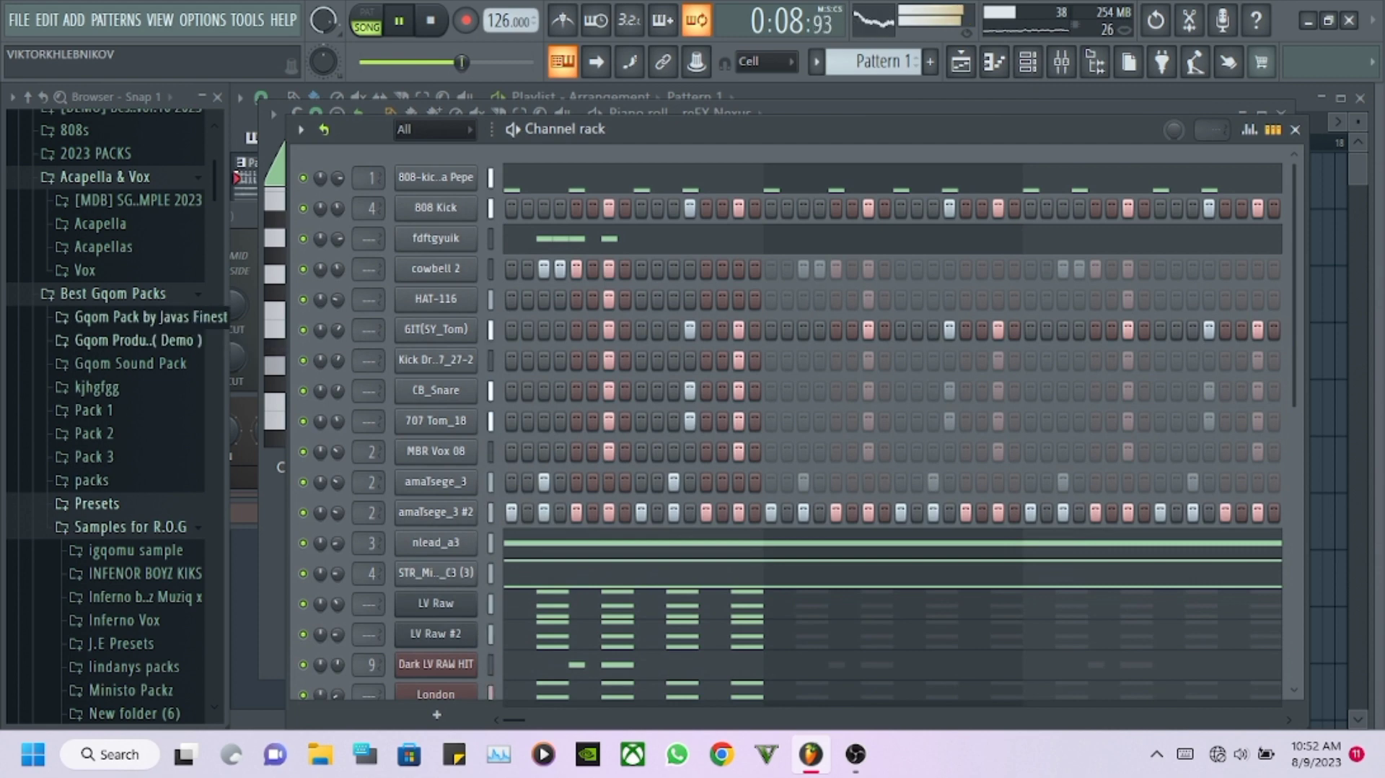
scroll(108, 411, down, 5)
scroll(108, 411, down, 20)
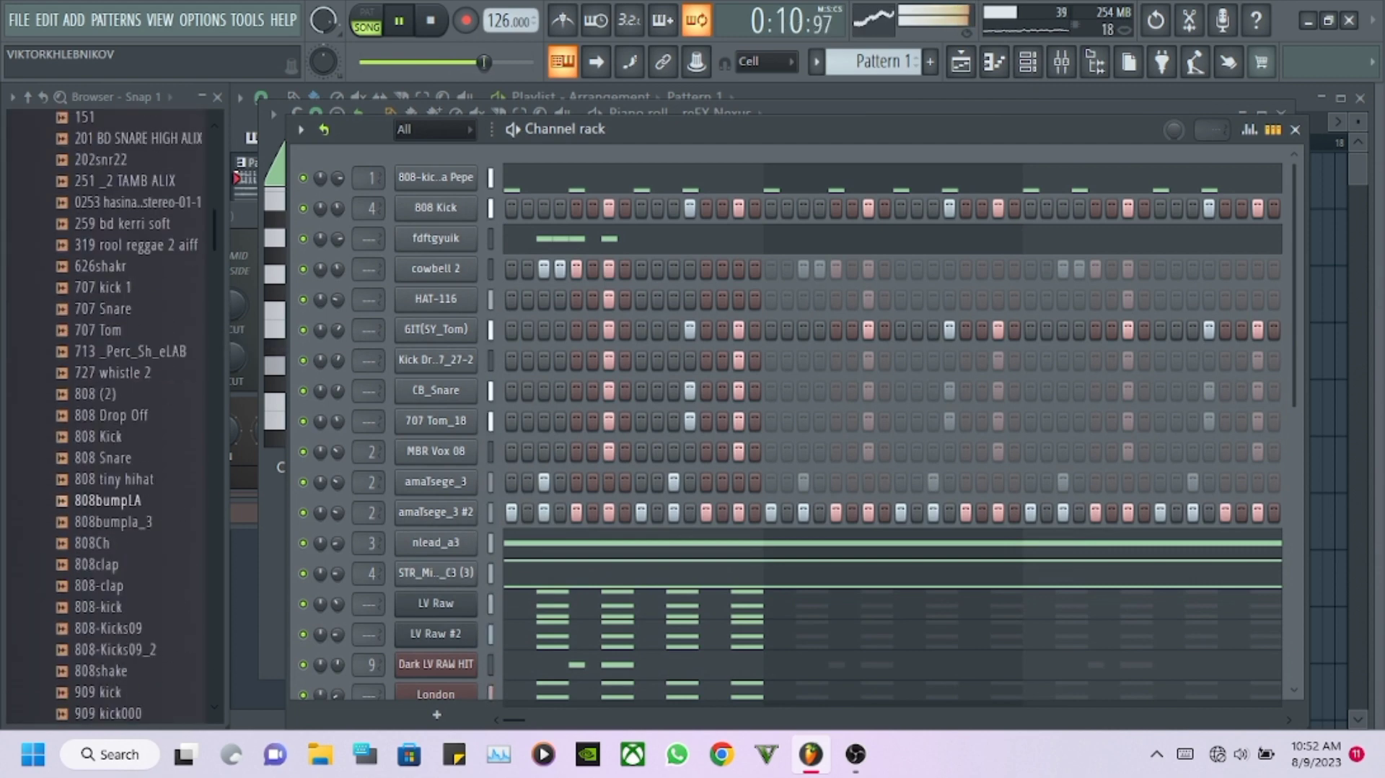
scroll(108, 411, down, 20)
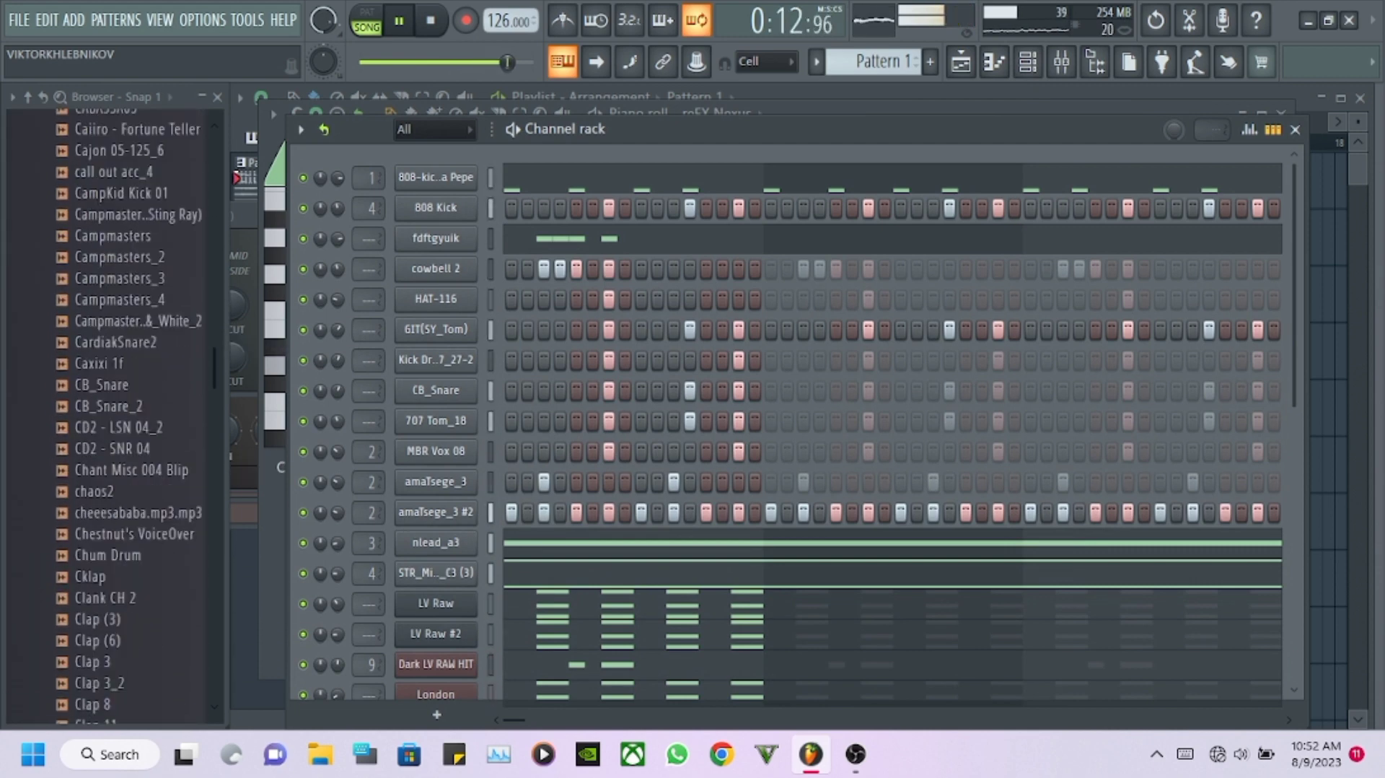
scroll(108, 411, down, 15)
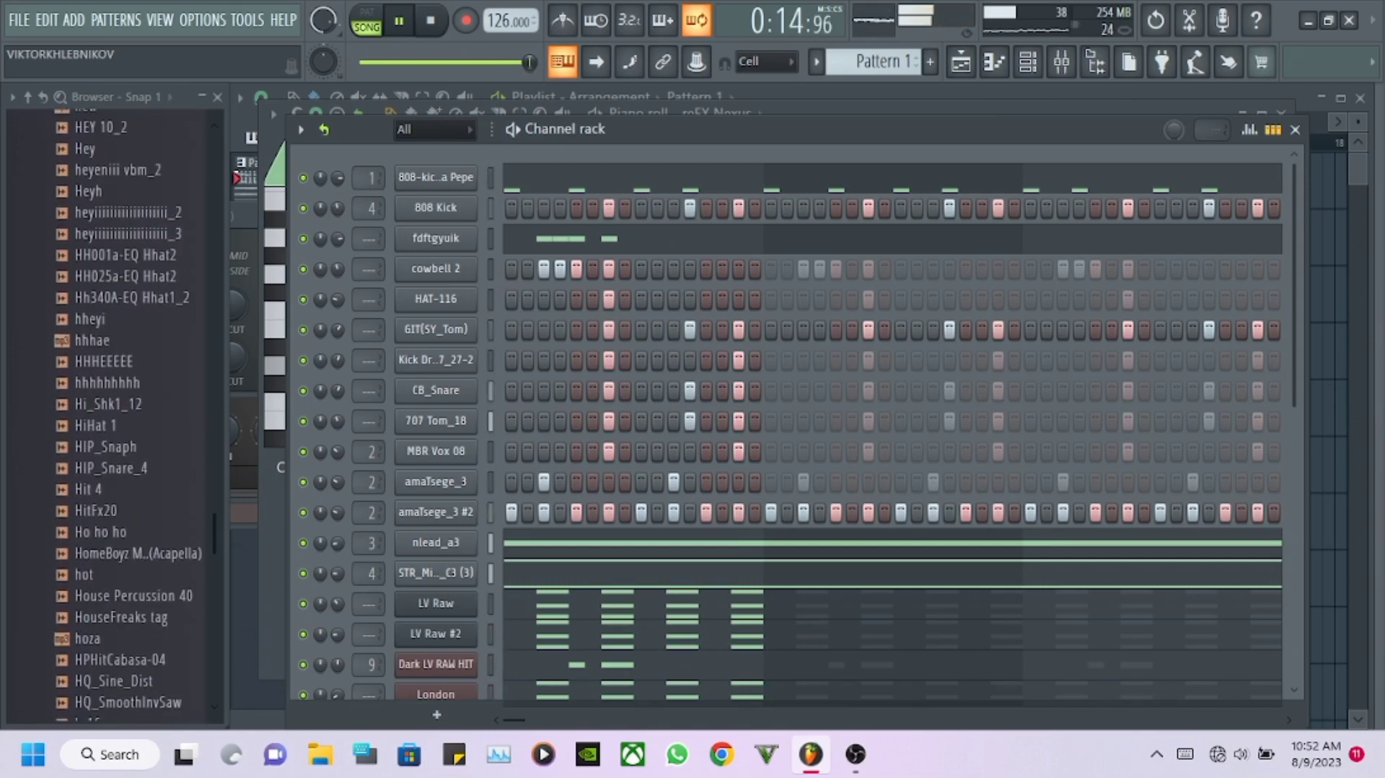
drag(115, 378, 432, 339)
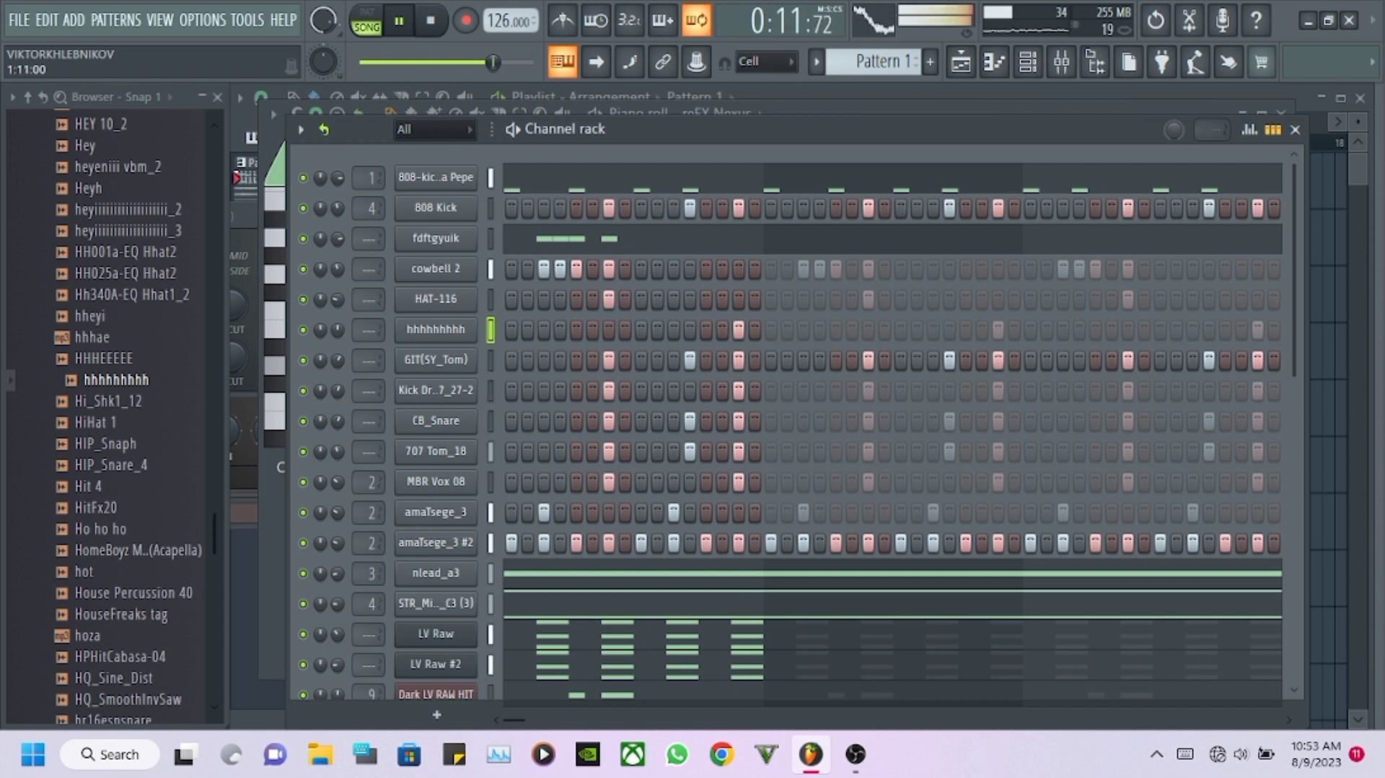
Check the hhhhhhhhh channel's sampler settings, close them and activate step 7 on that channel.
click(436, 330)
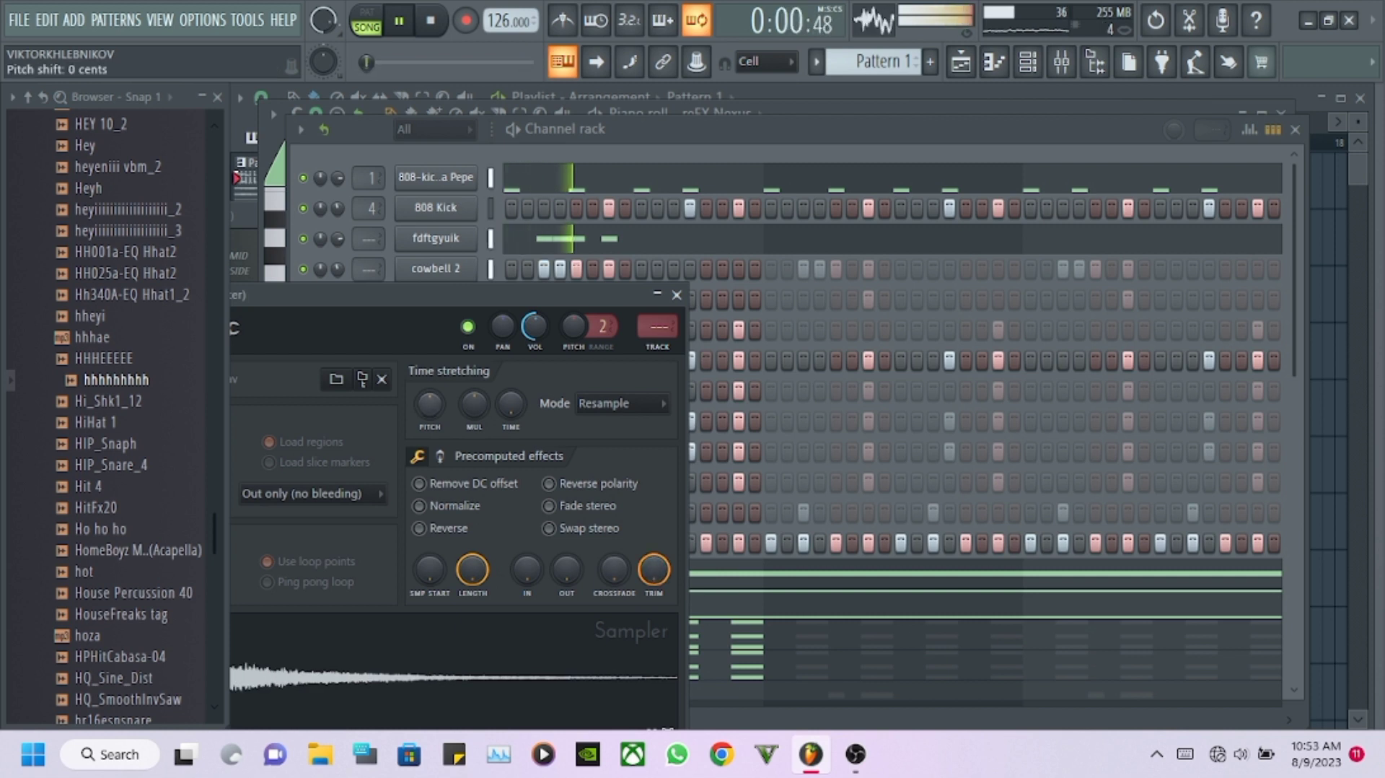
drag(447, 294, 681, 271)
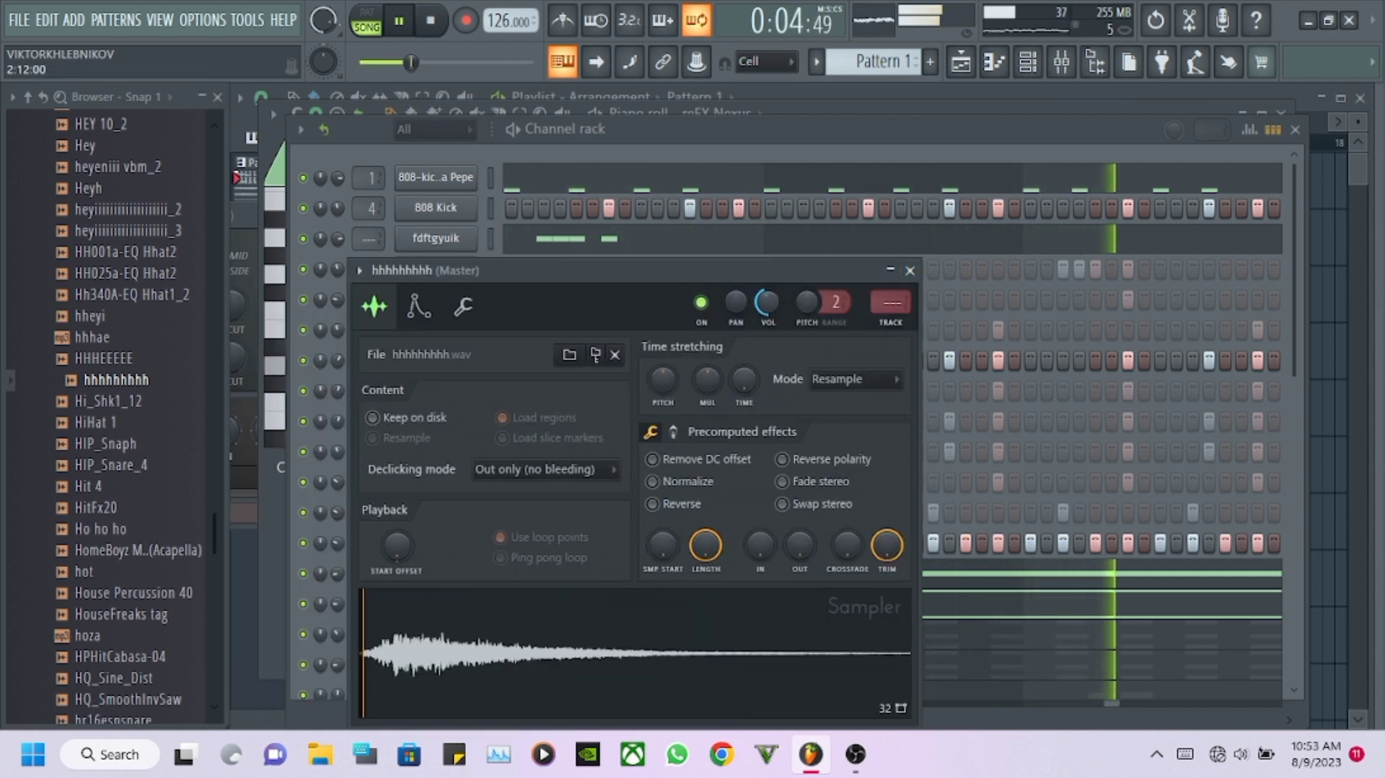
click(910, 271)
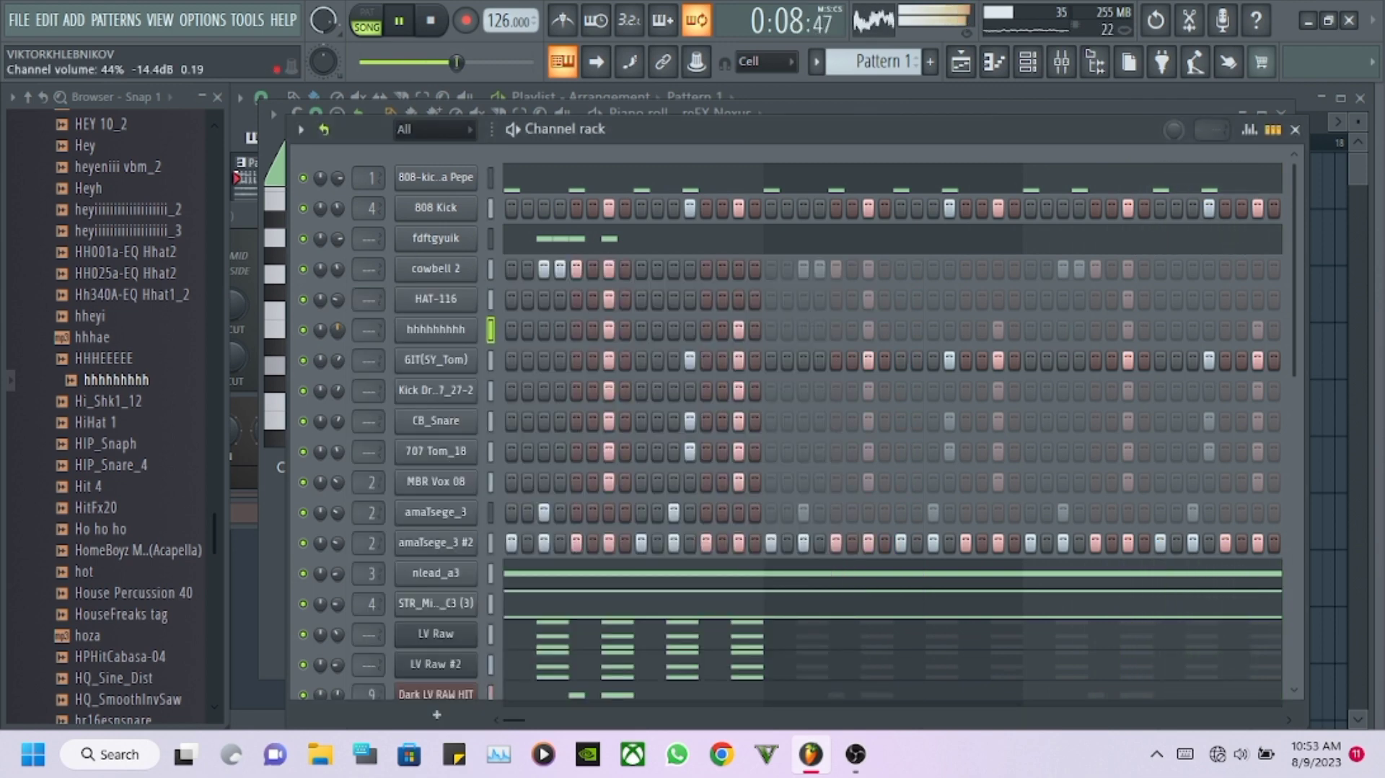
Mute the first 808 kick channel in the rack and preview the K_II_10_Urban_Huge sample among the browser's kicks.
scroll(108, 577, down, 6)
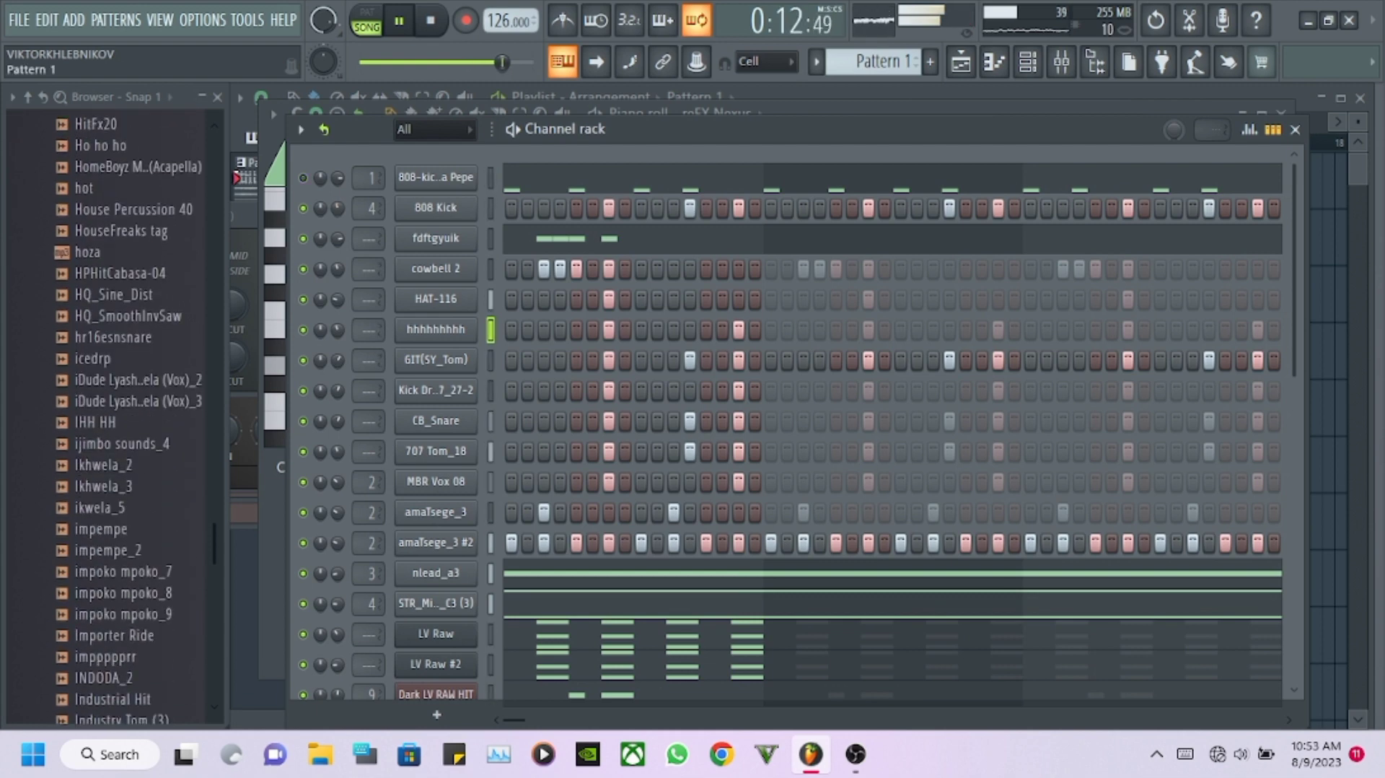
scroll(137, 548, down, 8)
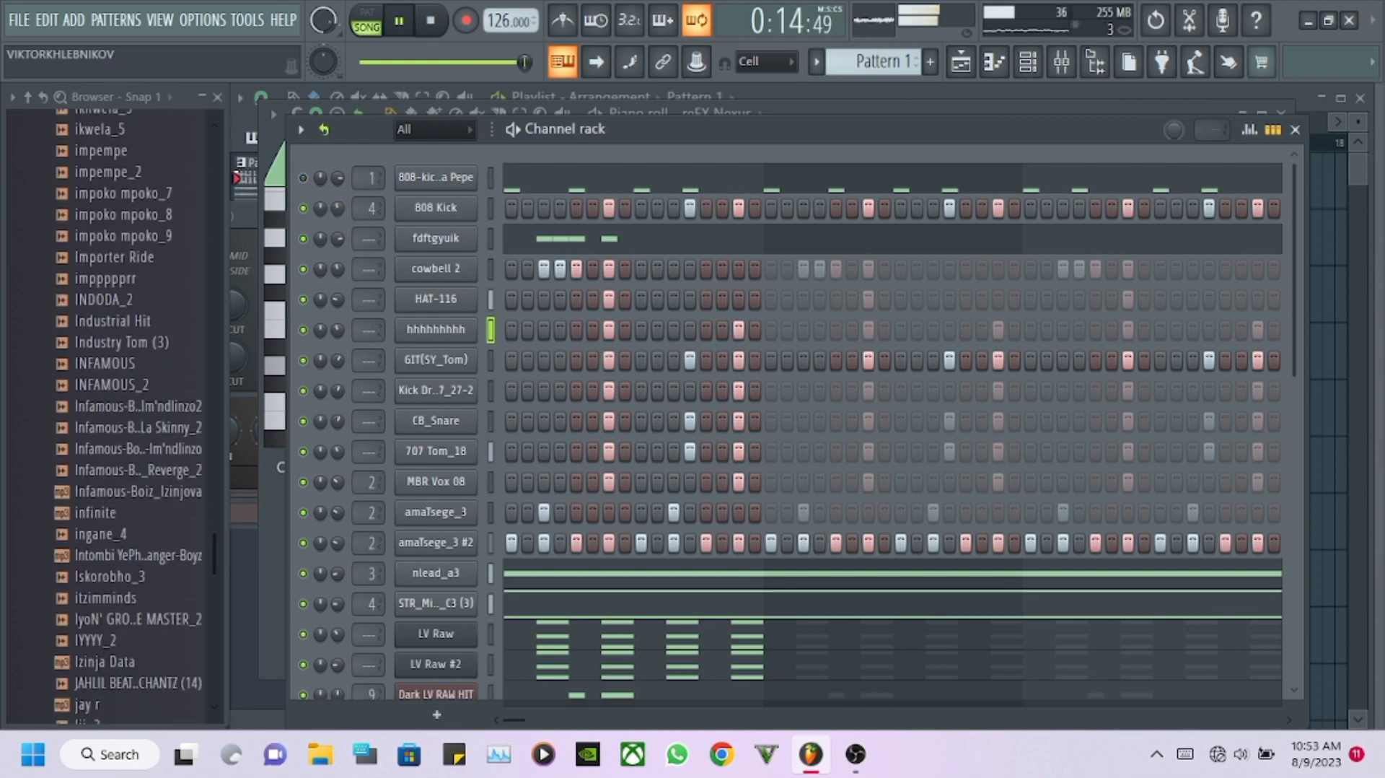
scroll(115, 411, down, 4)
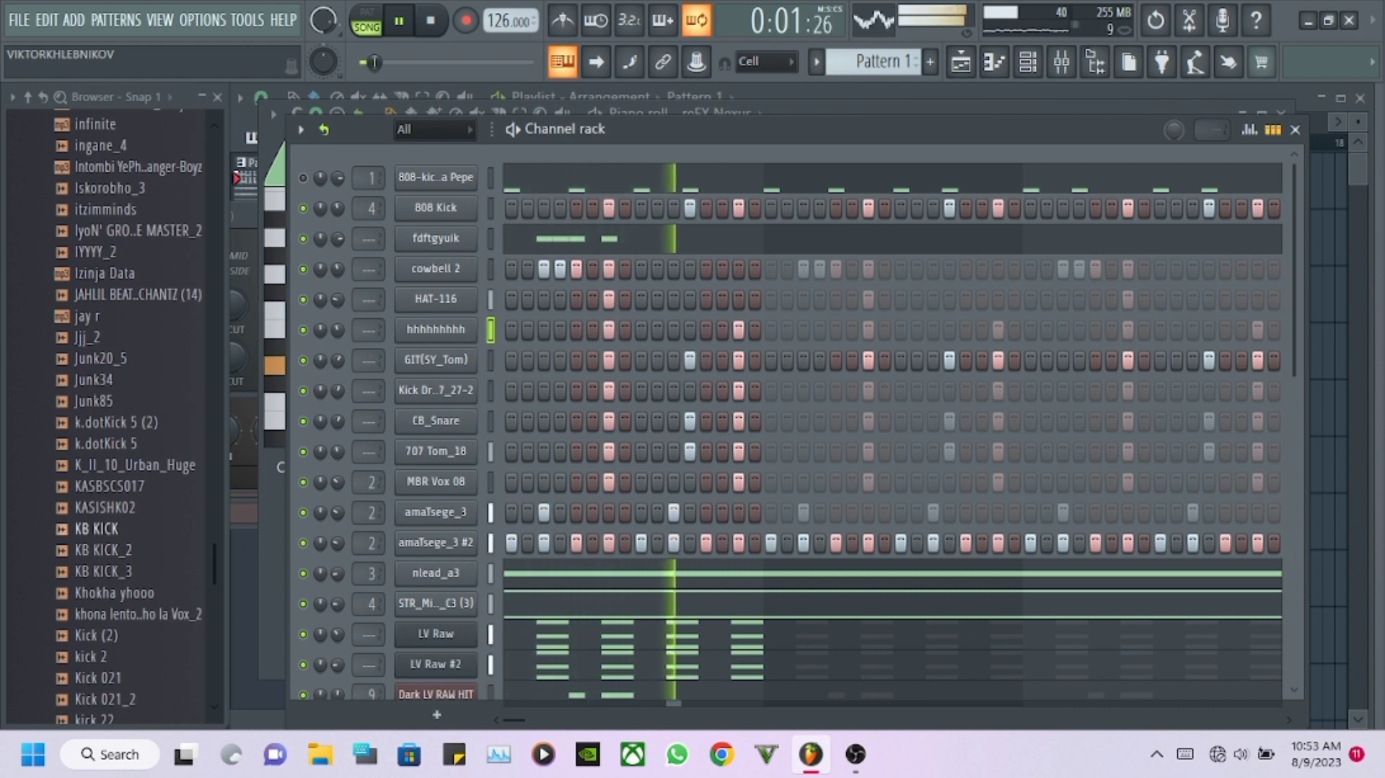
click(134, 465)
scroll(135, 465, down, 2)
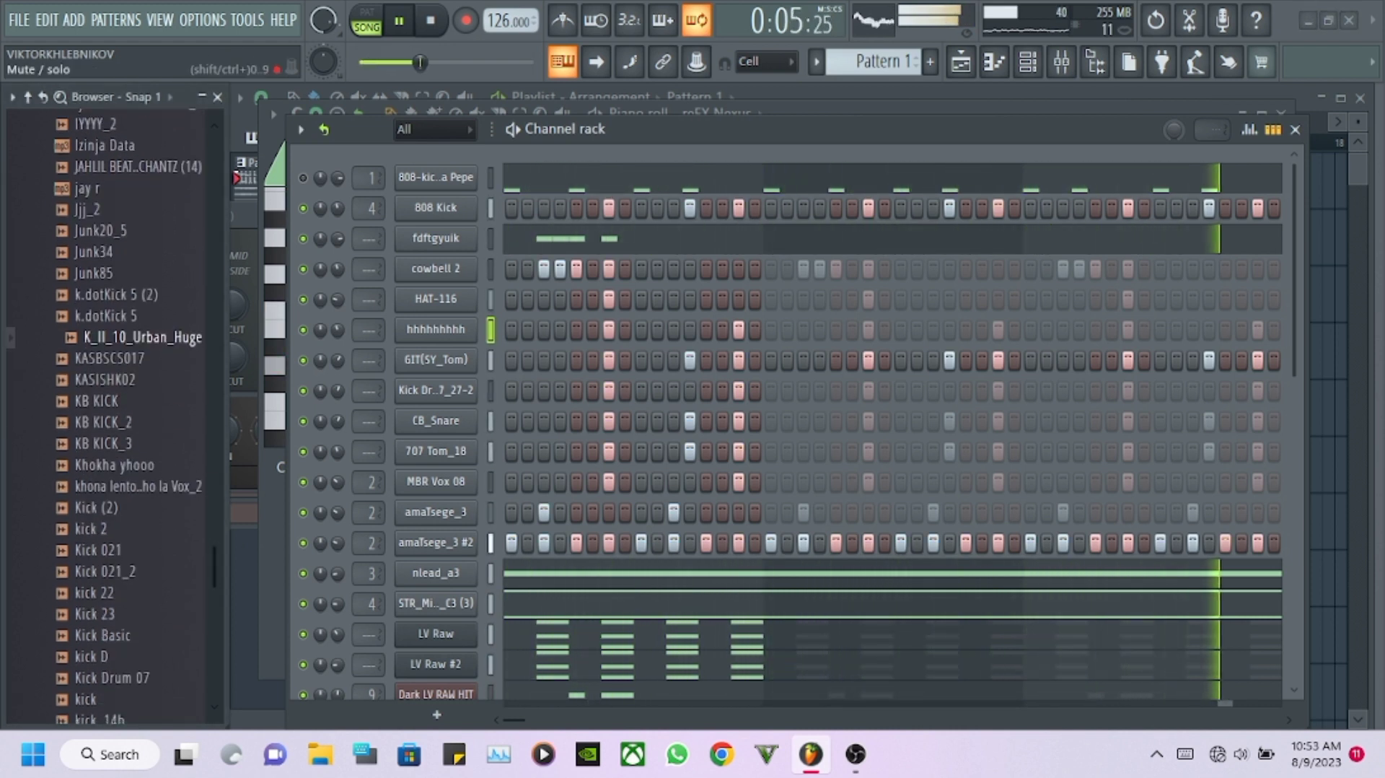
Browse further samples and add Kwaal reverse as a new channel below hhhhhhhhh.
scroll(116, 411, down, 8)
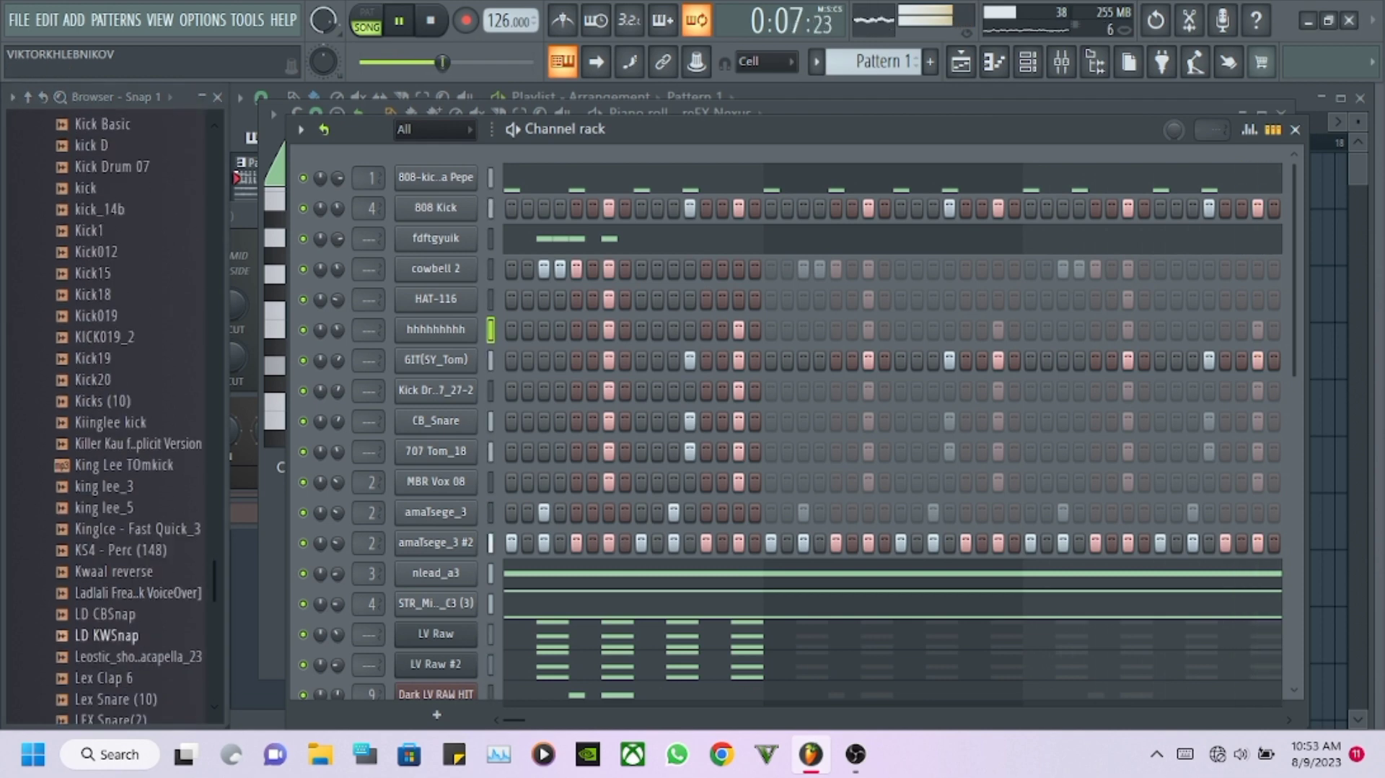
scroll(116, 411, down, 6)
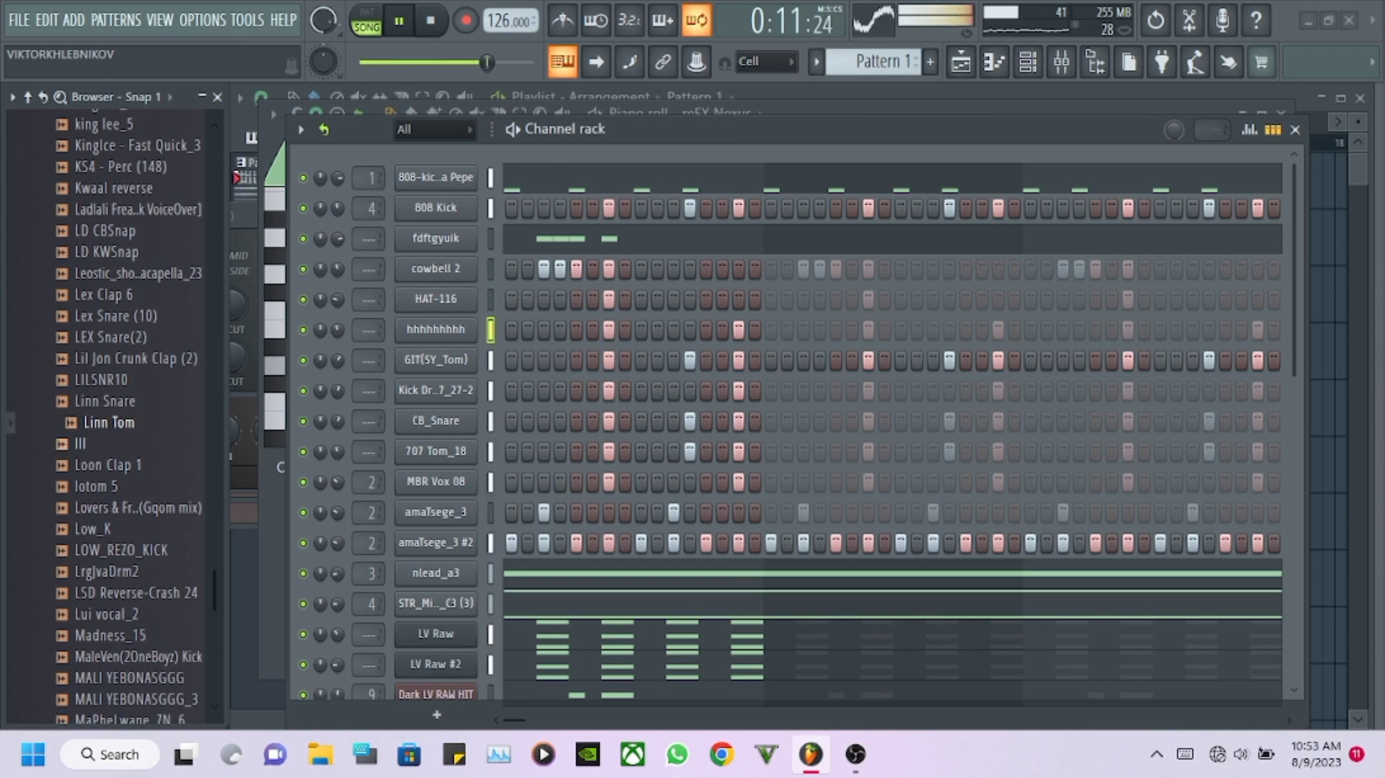
scroll(123, 523, down, 2)
scroll(123, 523, up, 18)
scroll(122, 519, down, 10)
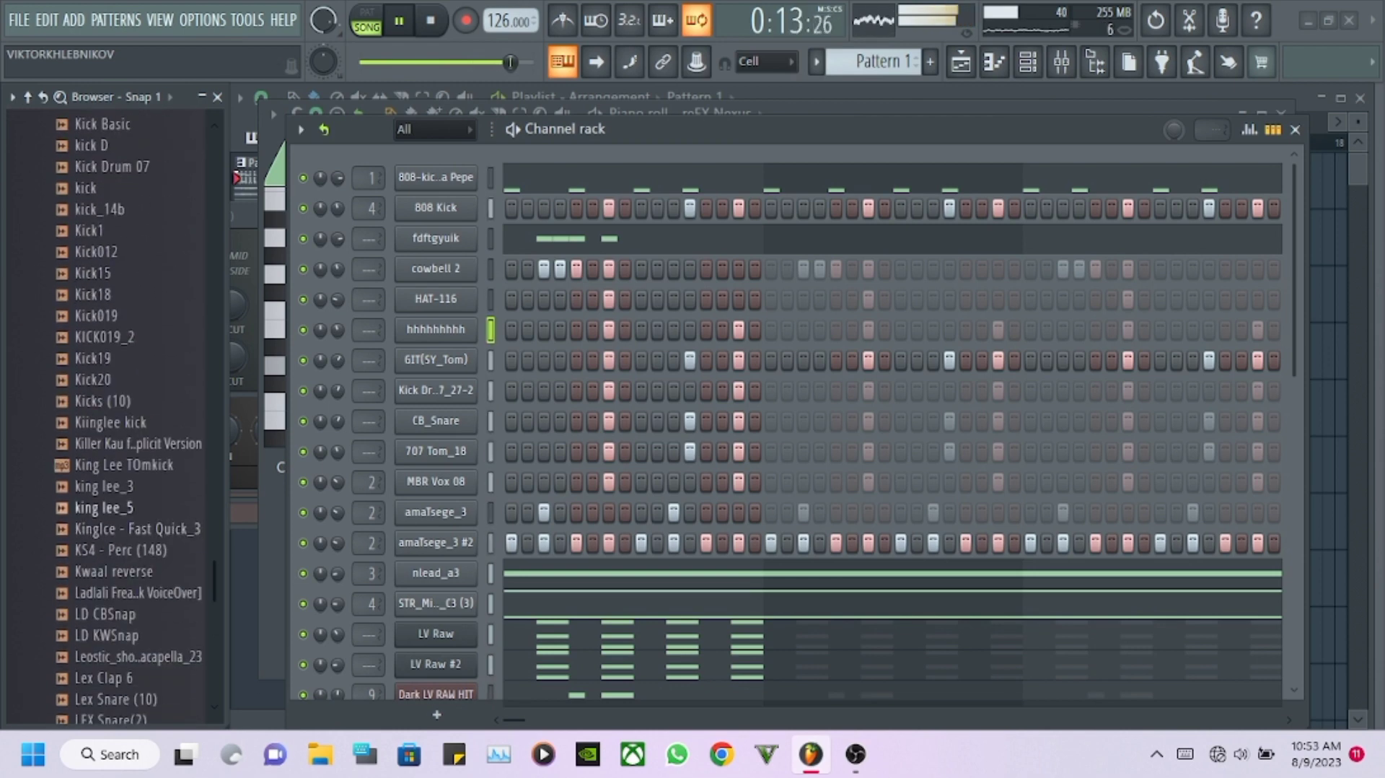
drag(122, 571, 433, 357)
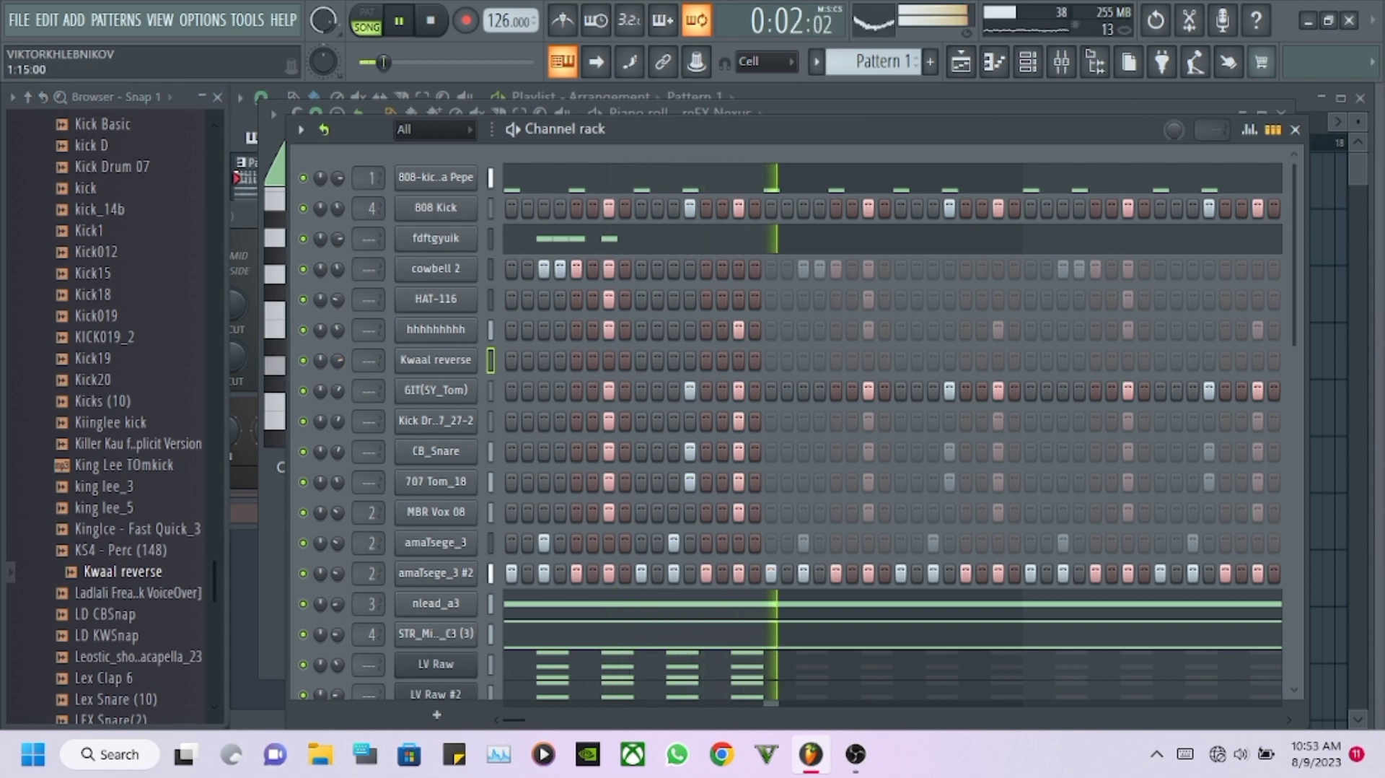
Activate step 32 on the Kwaal reverse channel, convert it to piano roll and turn off its loop.
click(998, 360)
right_click(998, 360)
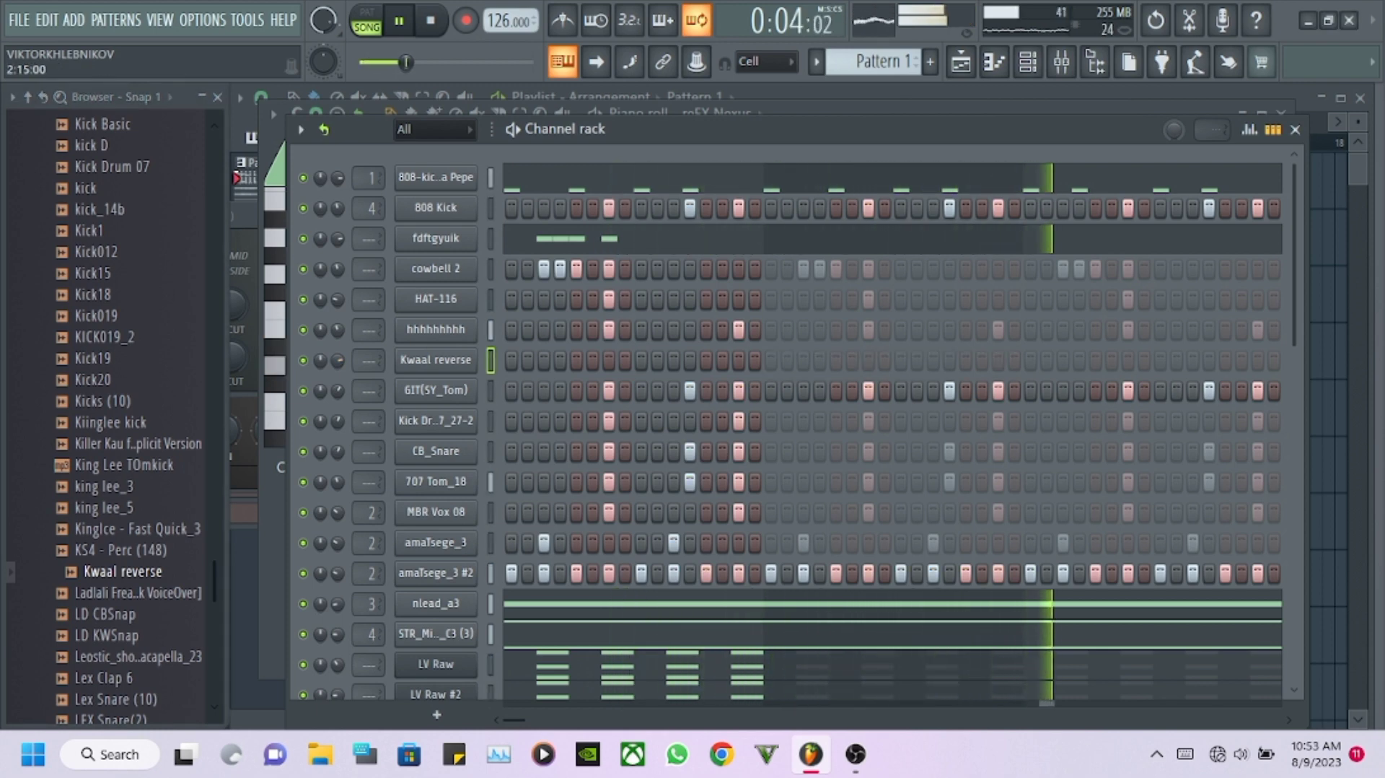
click(1014, 360)
right_click(436, 360)
click(531, 360)
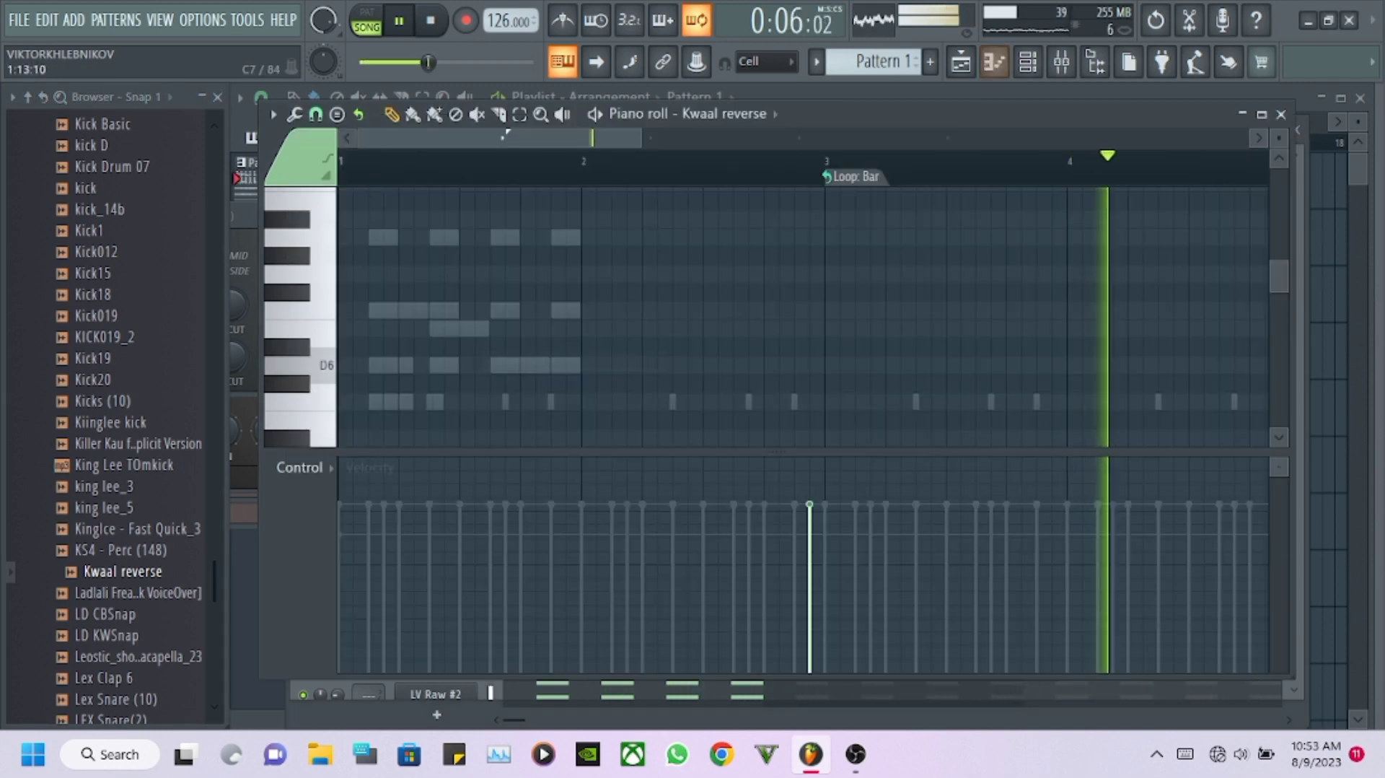
right_click(859, 178)
click(904, 213)
Lengthen the Kwaal reverse C5 note near the end of bar 2 to one full step.
scroll(753, 337, down, 1)
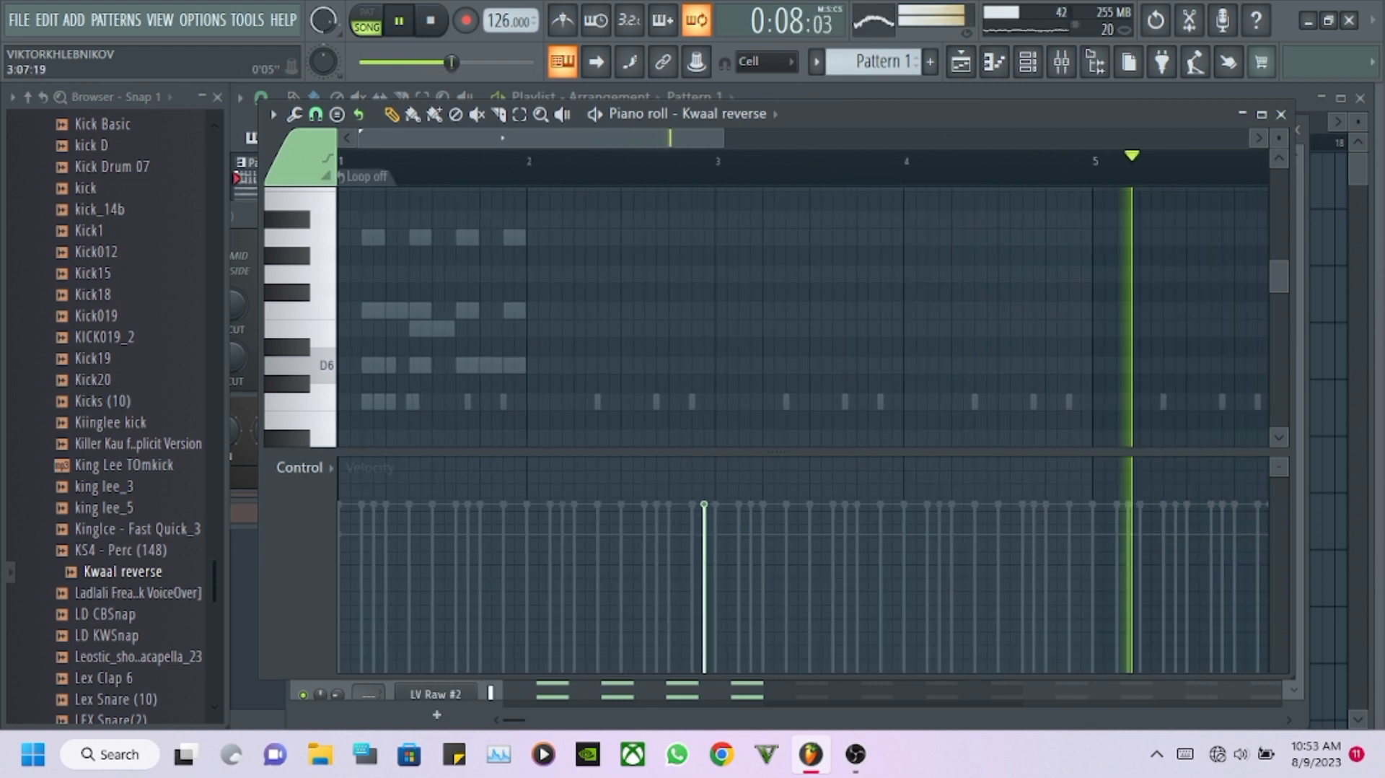
scroll(753, 337, up, 2)
scroll(753, 337, down, 1)
scroll(753, 337, down, 6)
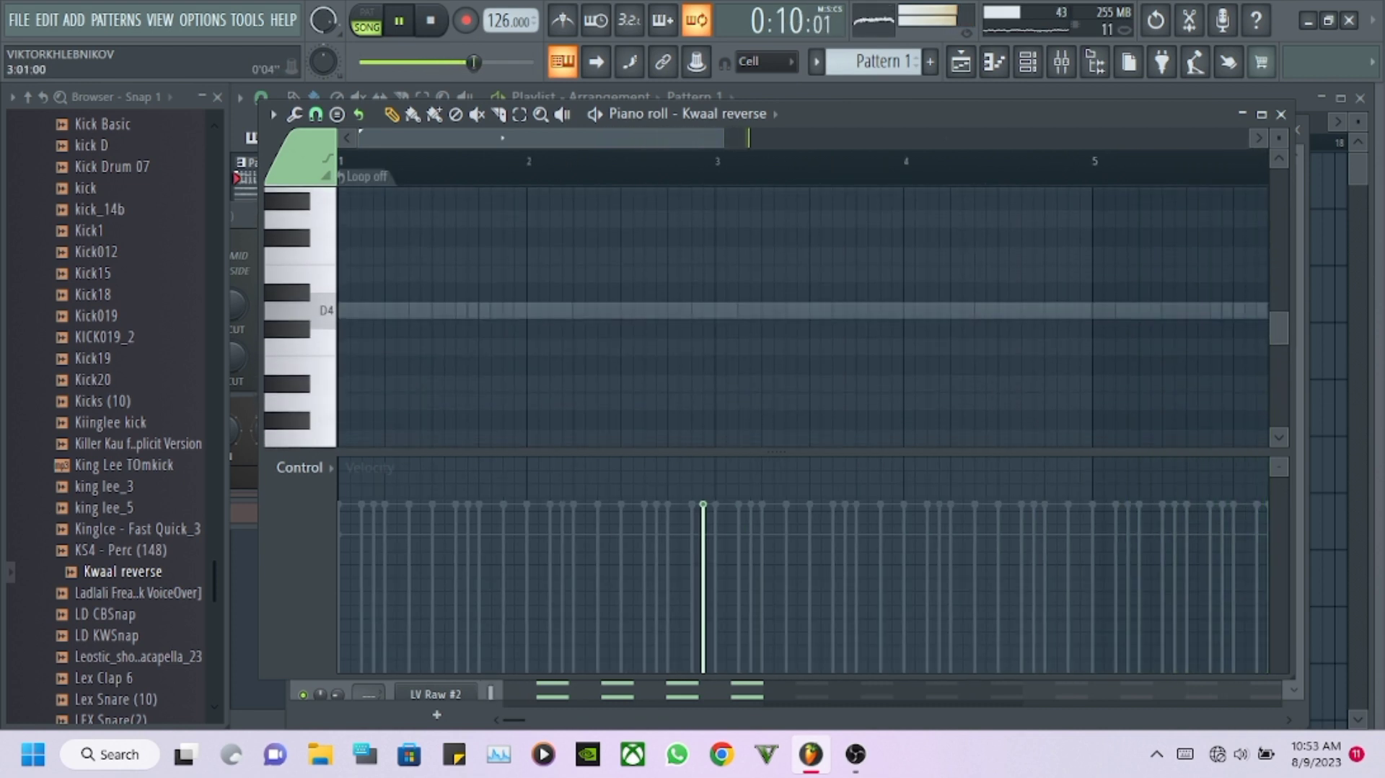
scroll(714, 365, up, 4)
scroll(714, 365, up, 3)
scroll(800, 317, down, 3)
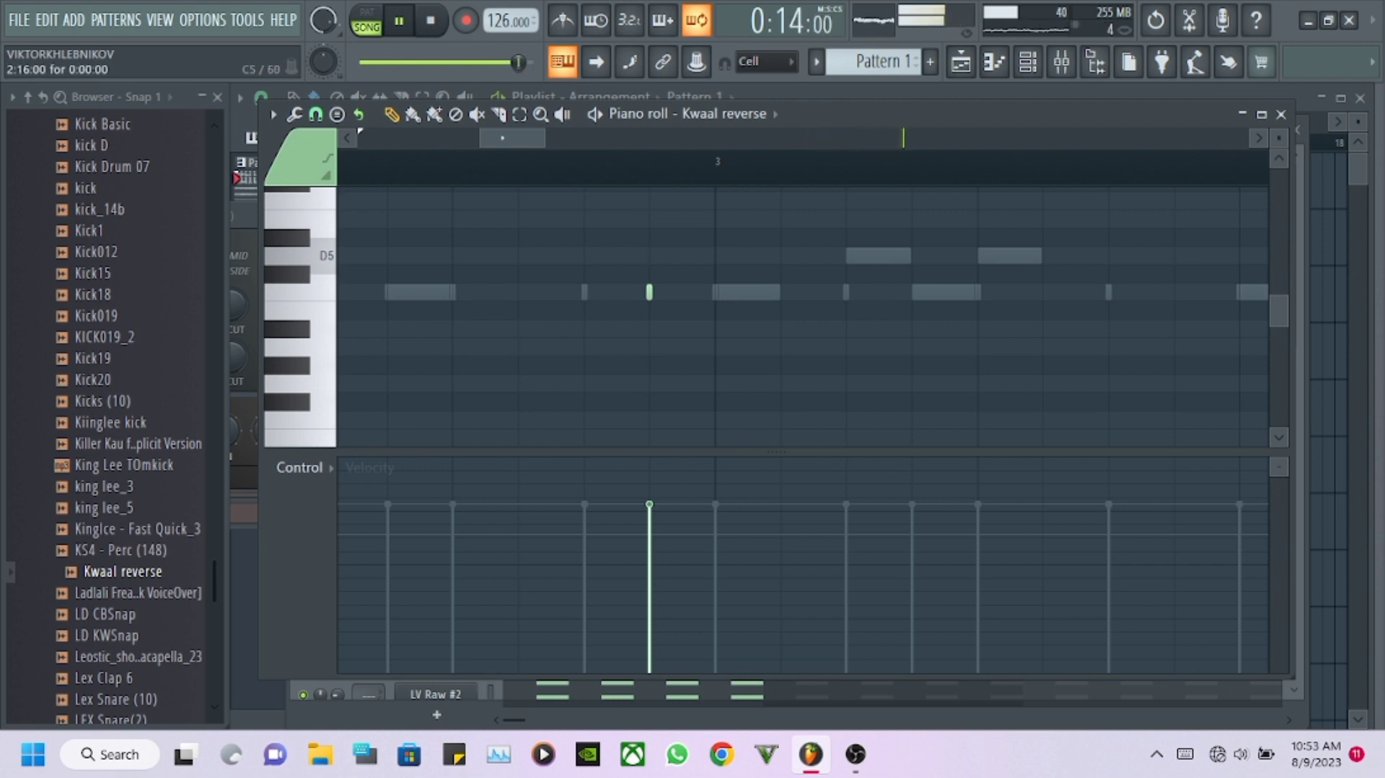
scroll(669, 256, down, 6)
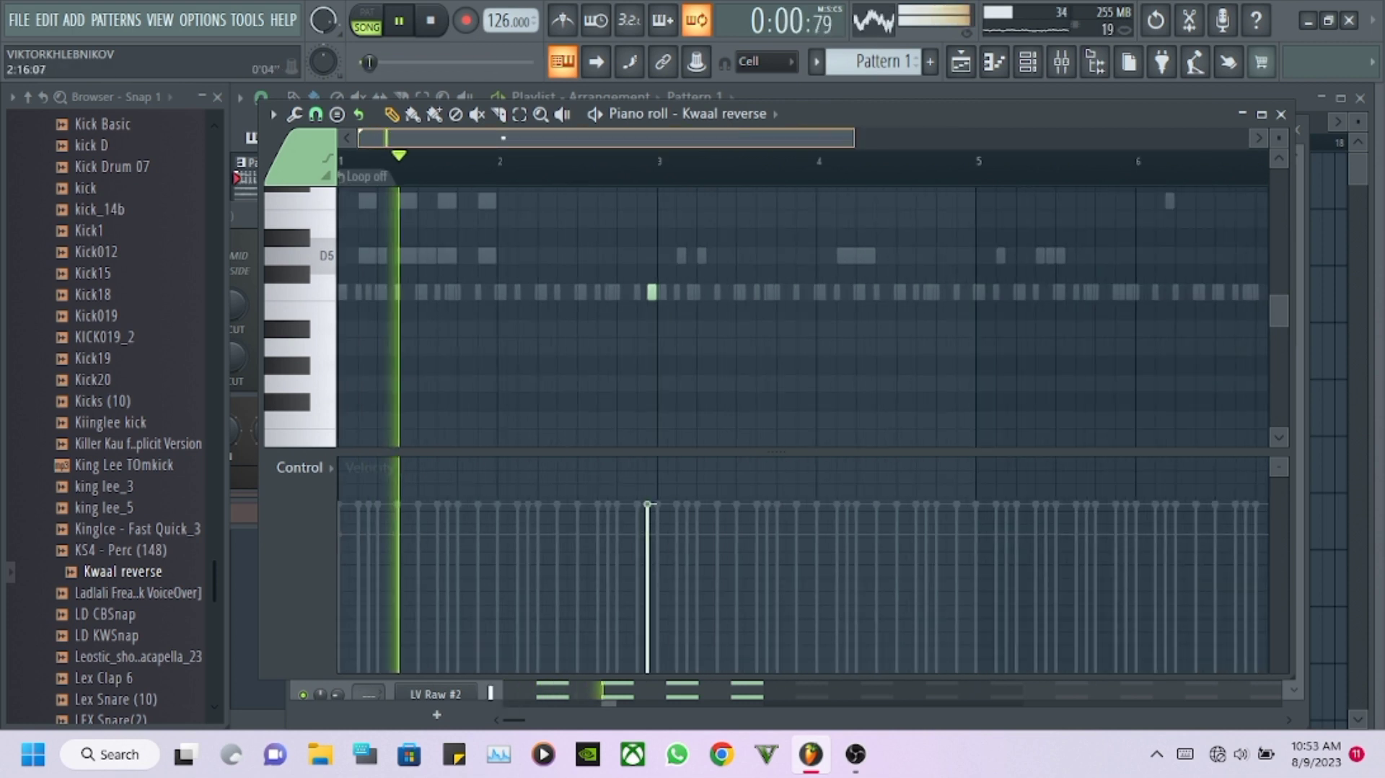
click(1028, 62)
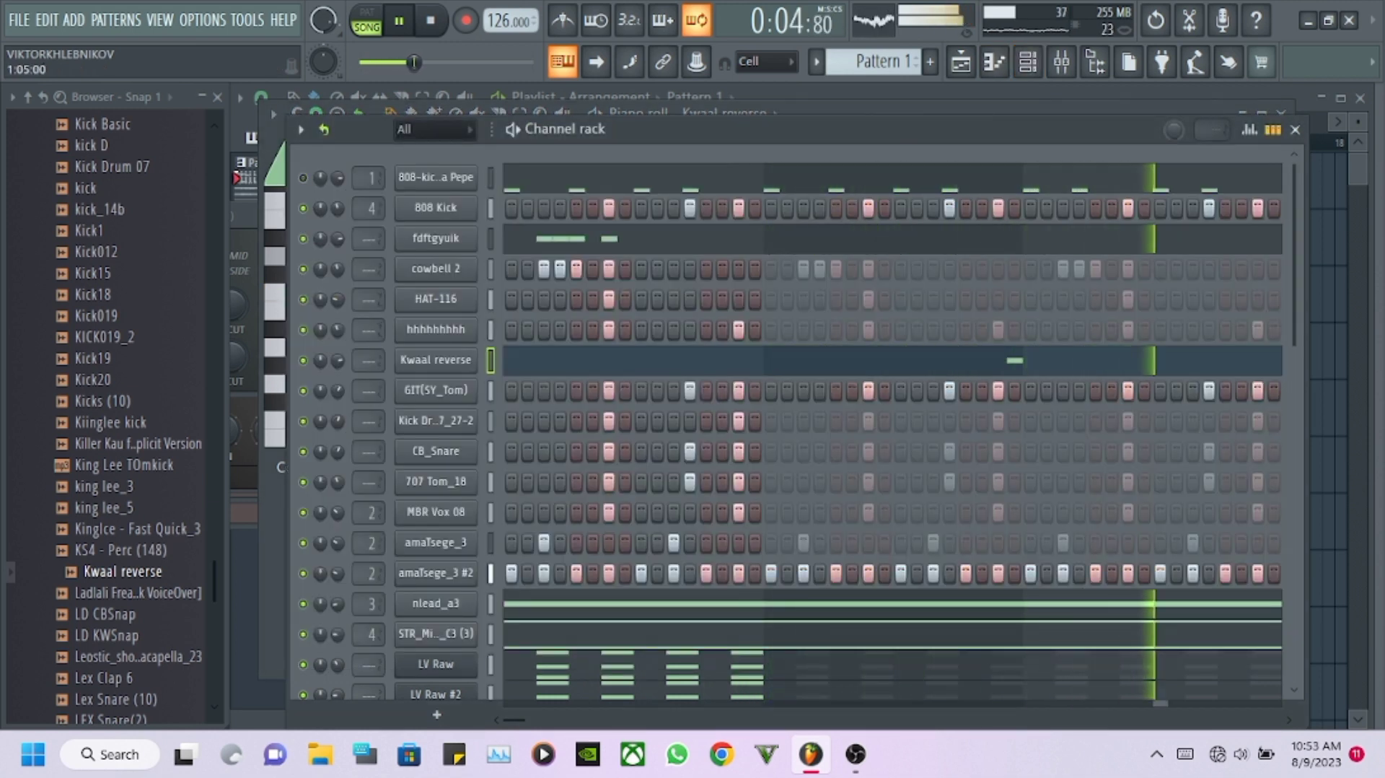
click(560, 360)
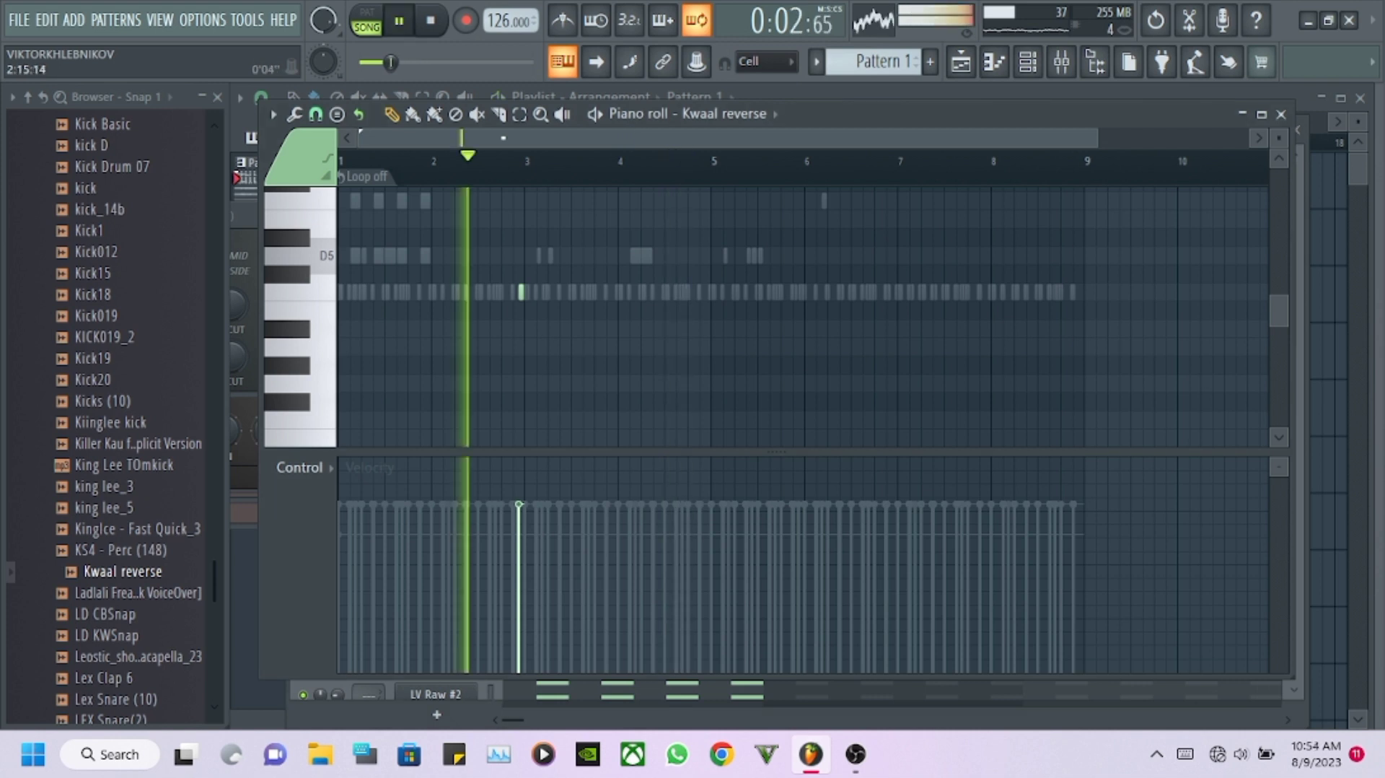
Try the Kwaal reverse C5 note at earlier positions in bar 2, down to step 8, auditioning each placement.
scroll(516, 255, up, 5)
key(space)
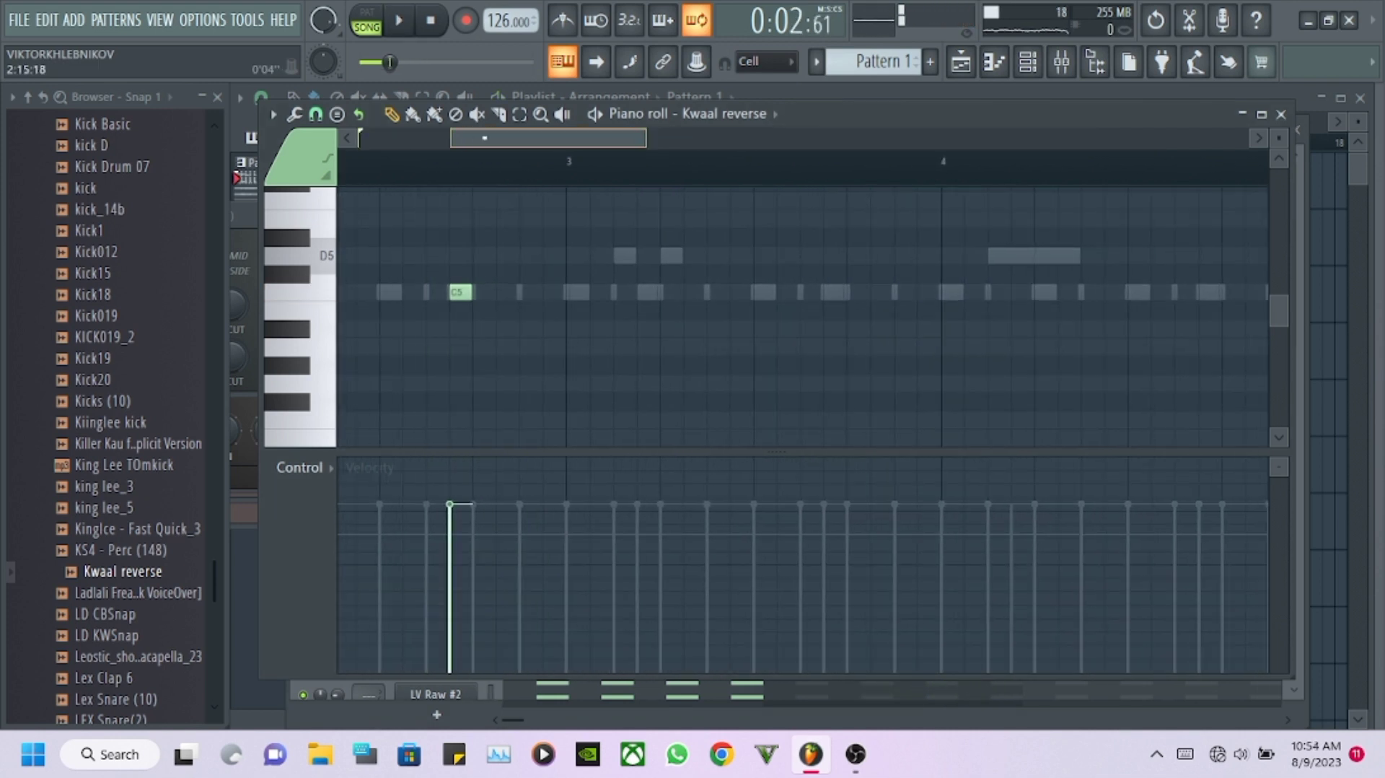
key(space)
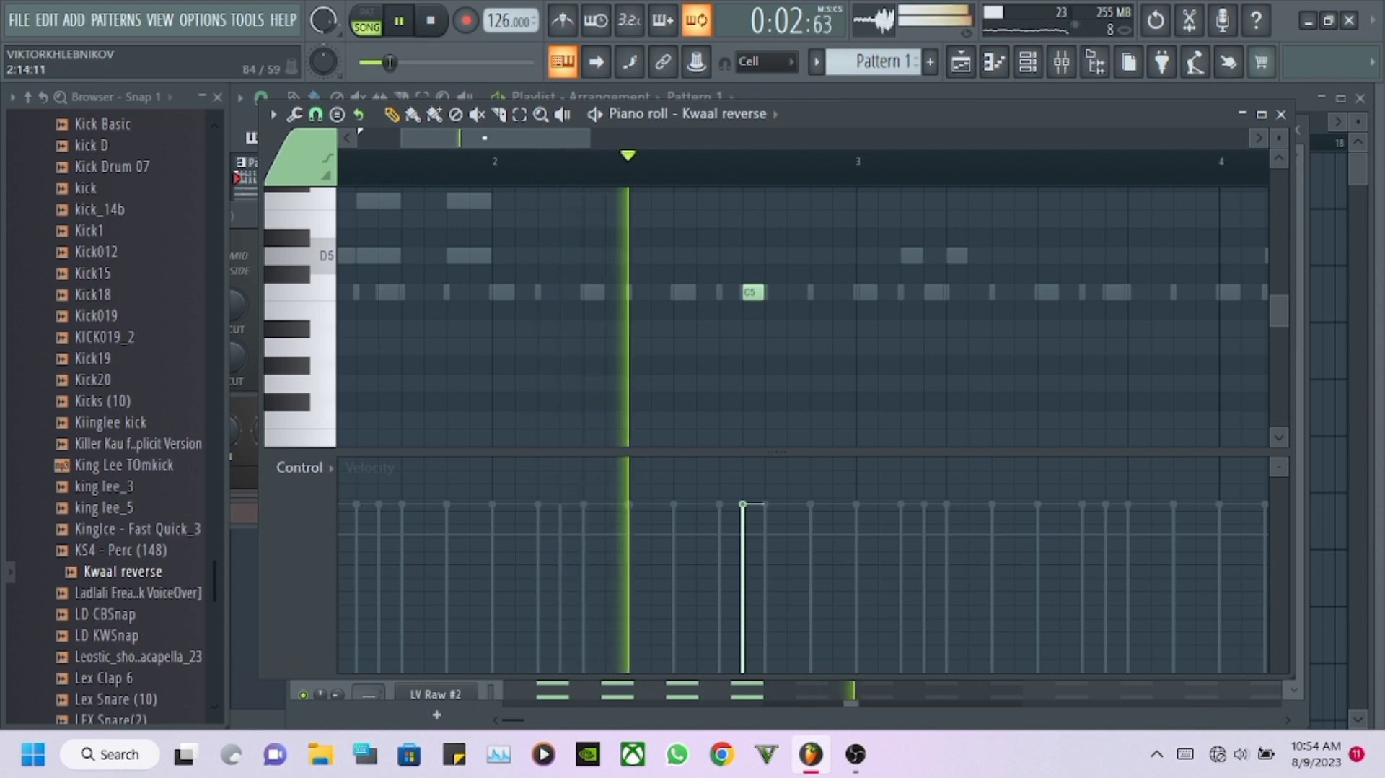
key(space)
drag(754, 292, 730, 293)
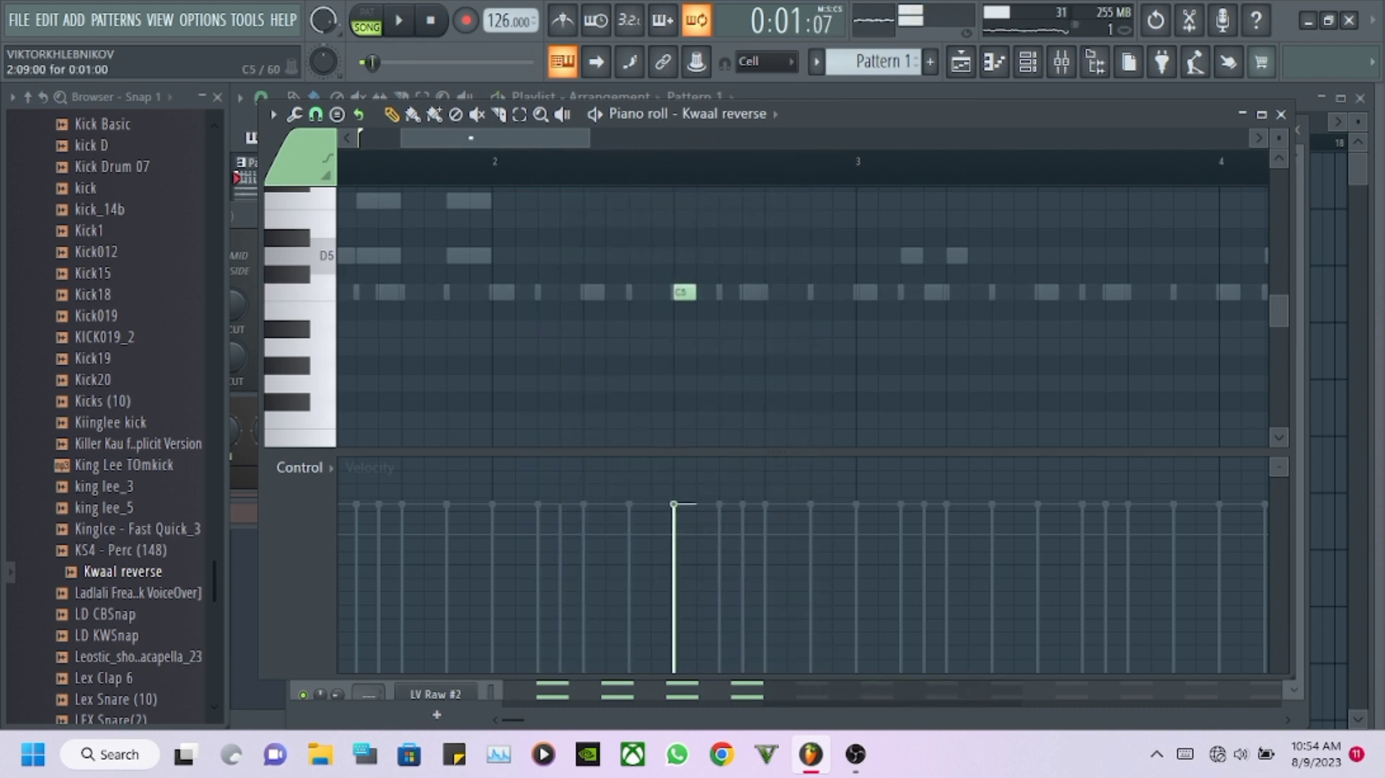
key(space)
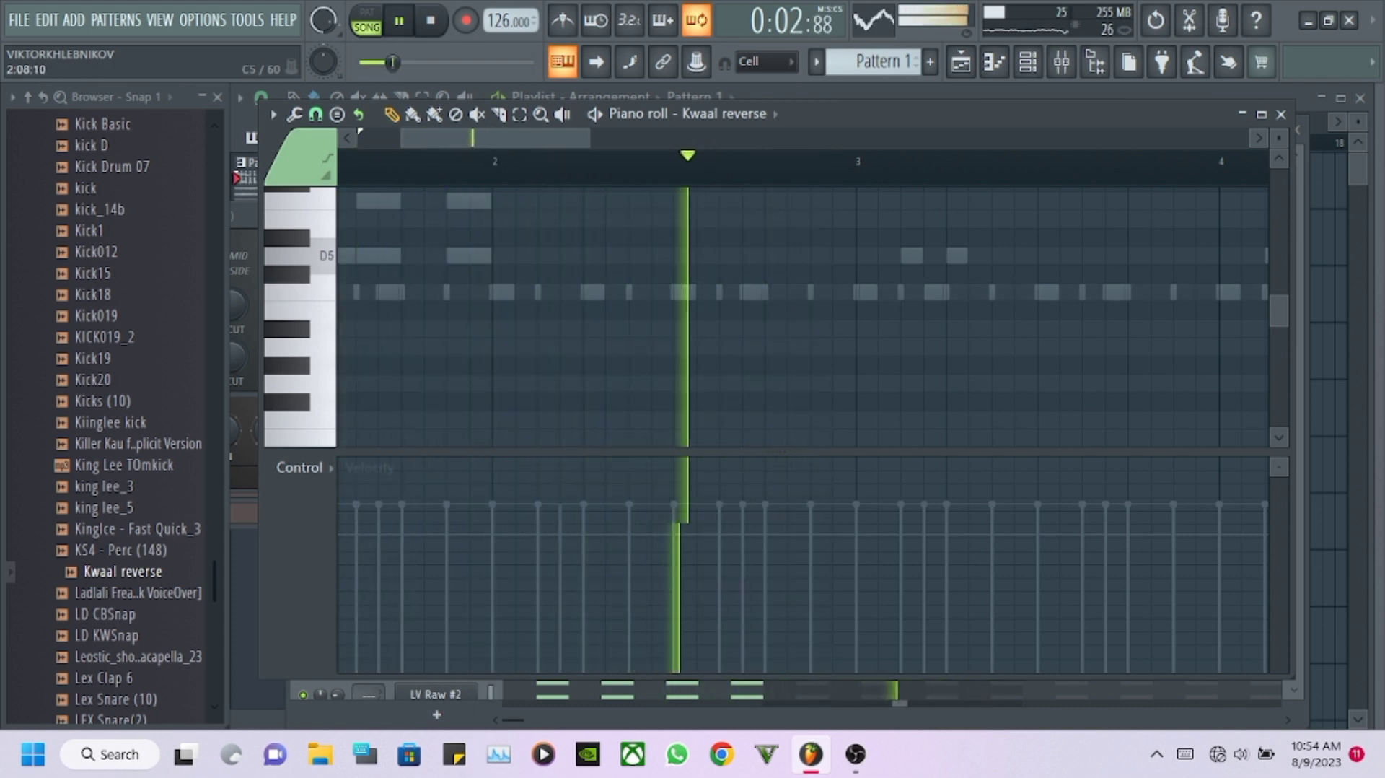
key(space)
key(space)
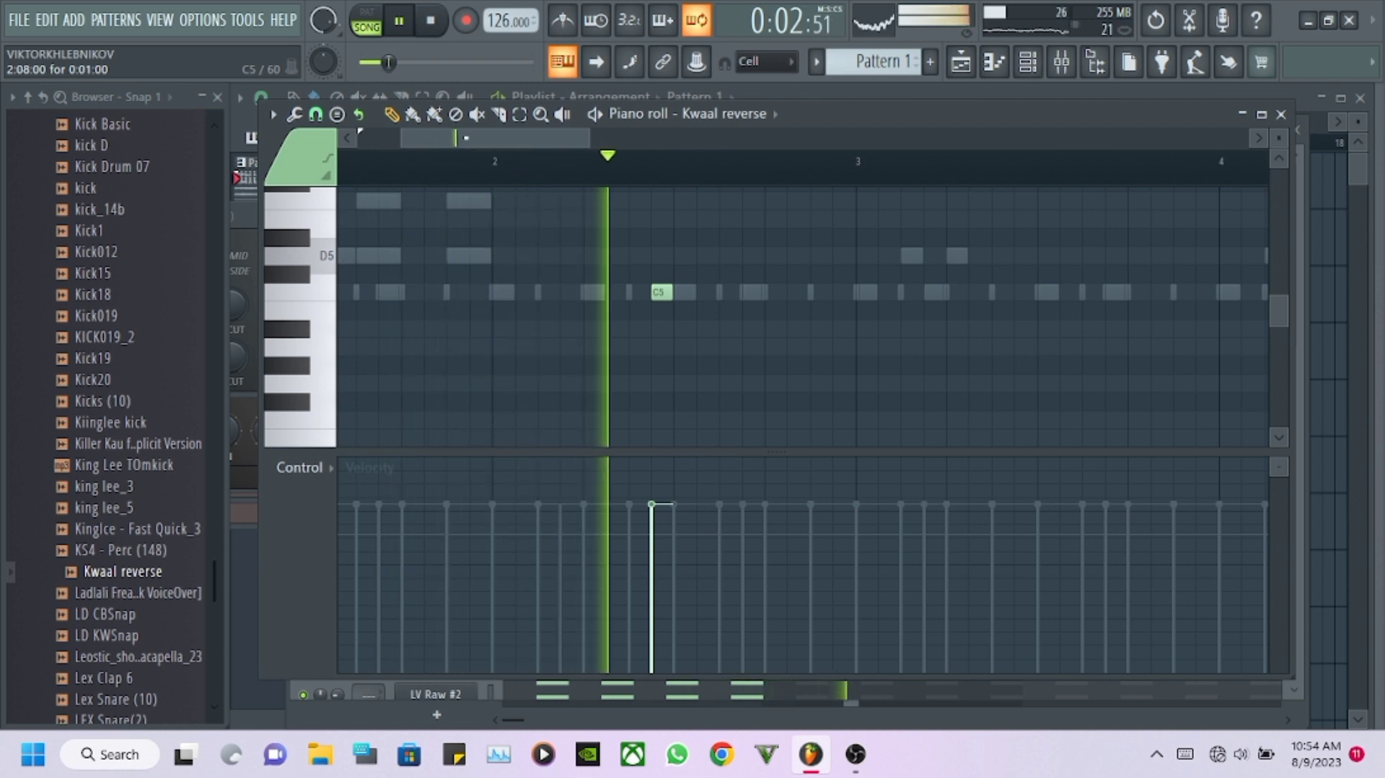
Try one-step C5 notes for Kwaal reverse at step 15 of bar 3 and the start of bar 4, restarting playback.
scroll(707, 160, right, 5)
scroll(706, 160, down, 5)
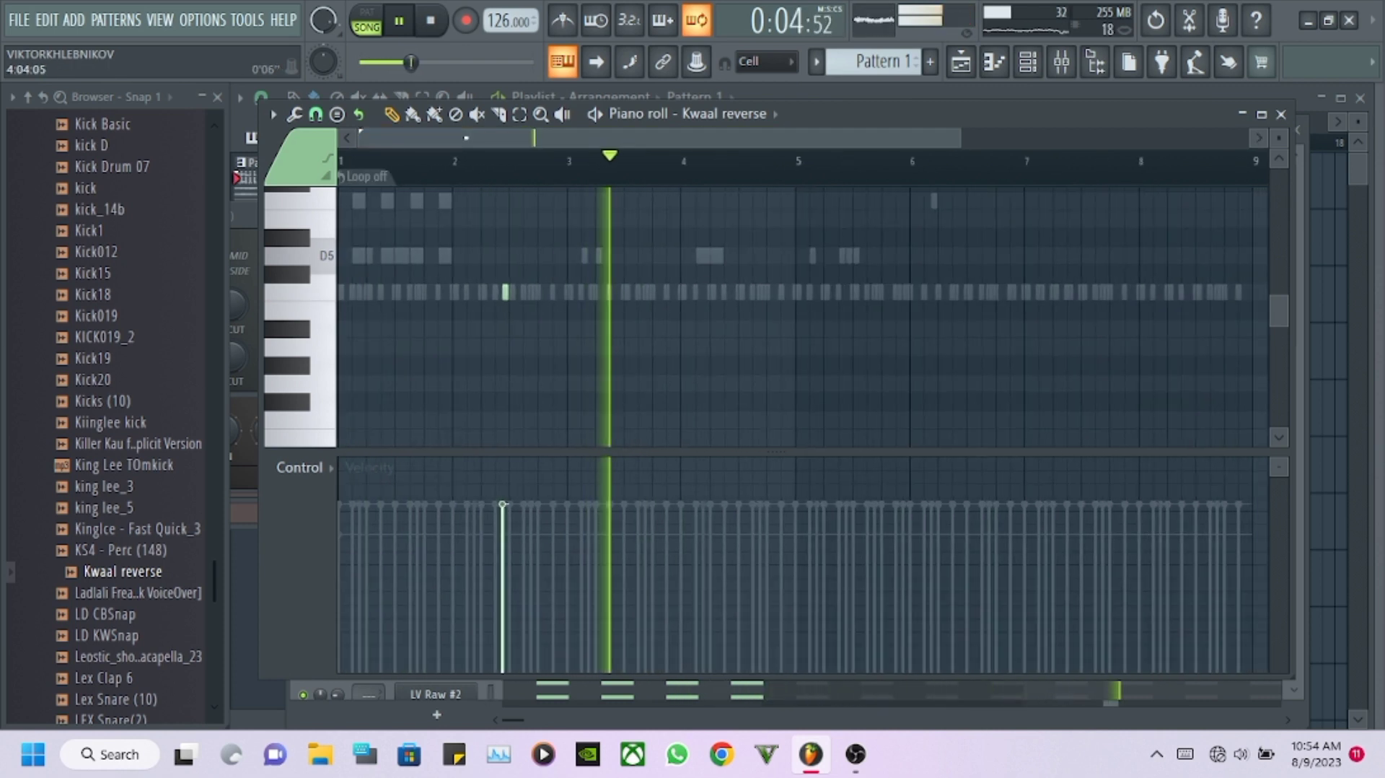
click(684, 292)
click(669, 292)
key(space)
key(space)
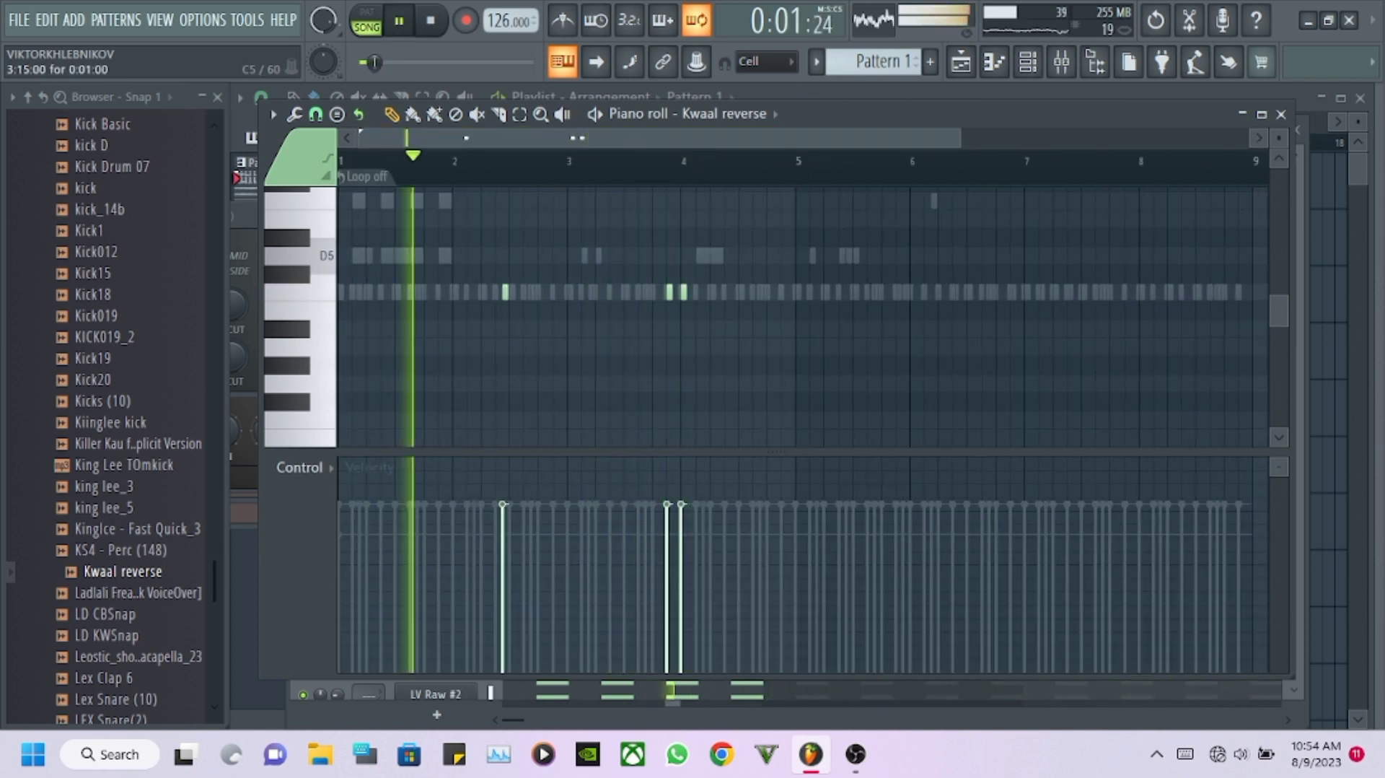
Replace the Kwaal reverse notes with a single one-step C#5 note at step 16 of bar 3.
key(space)
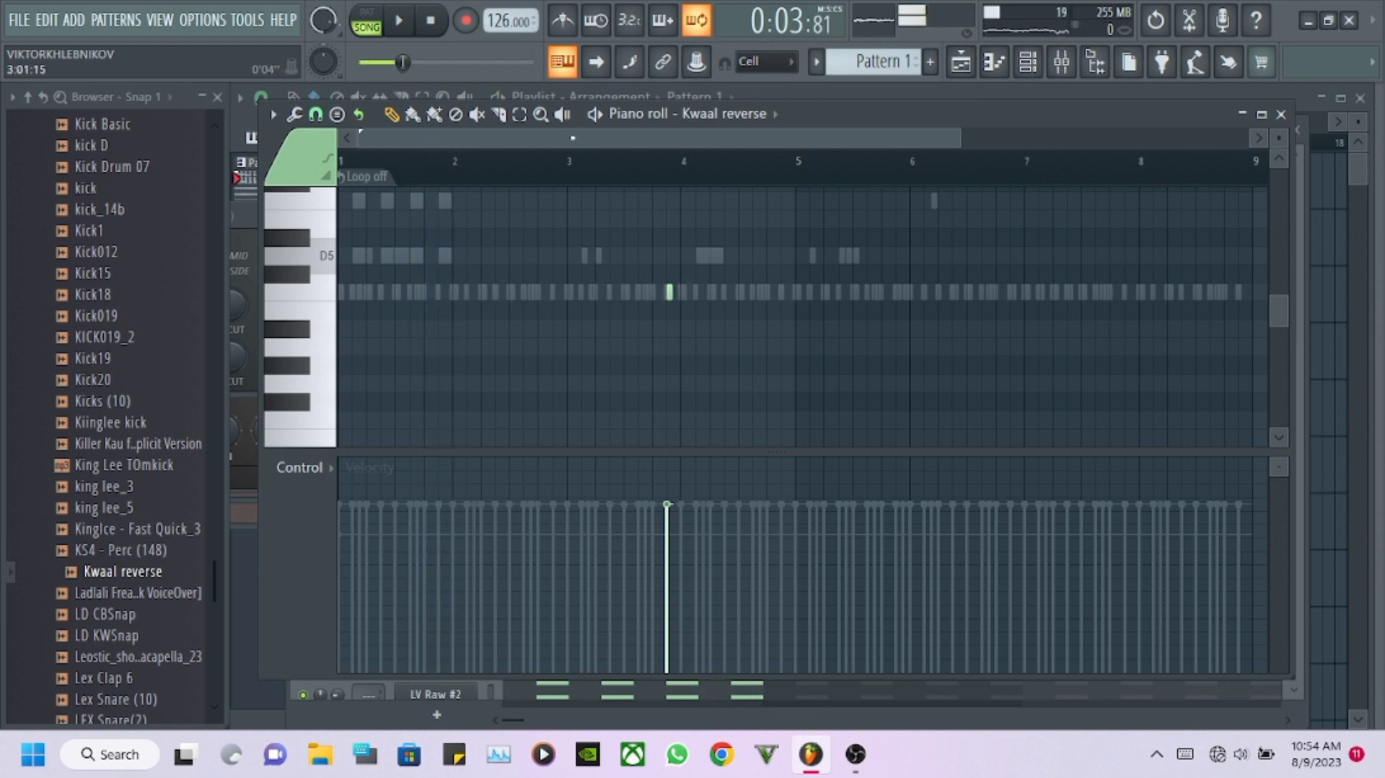
key(space)
scroll(687, 160, up, 3)
right_click(643, 292)
click(657, 274)
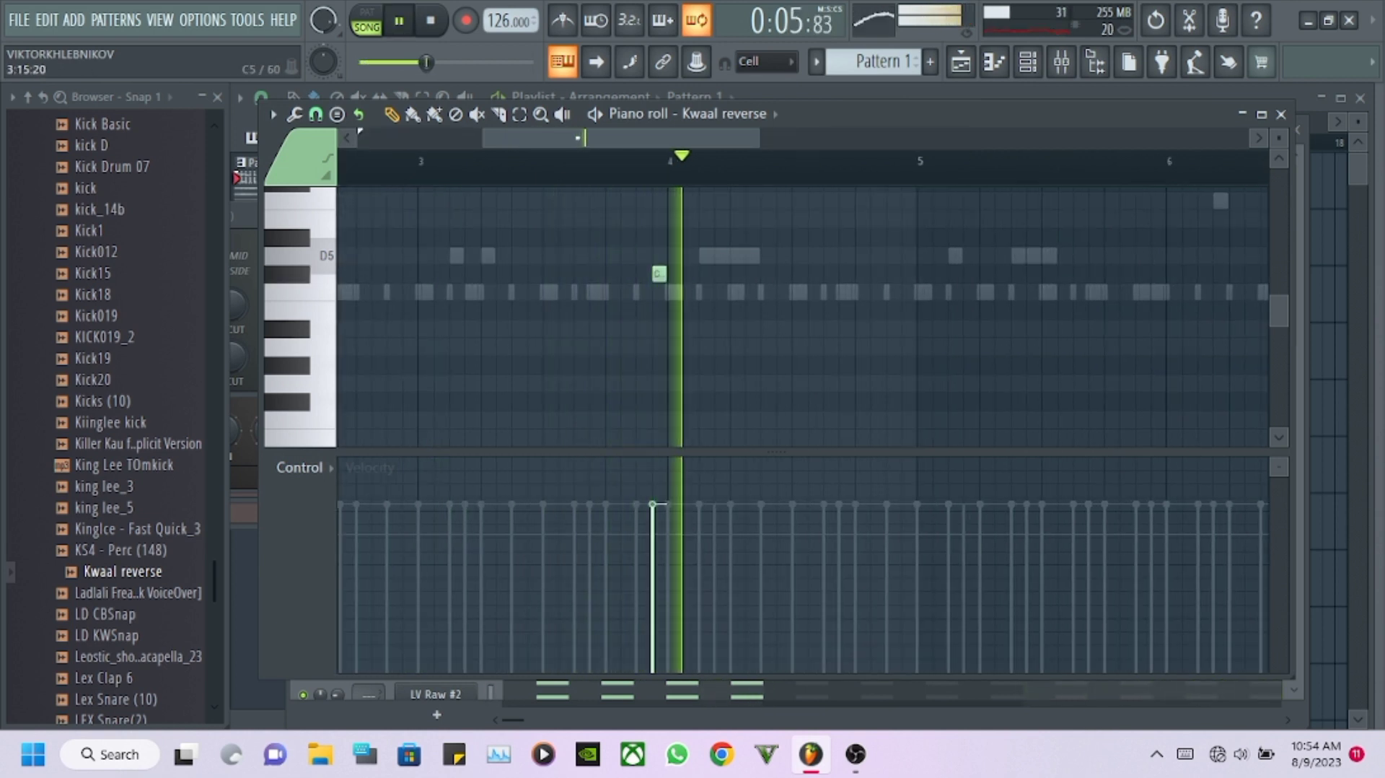
key(F6)
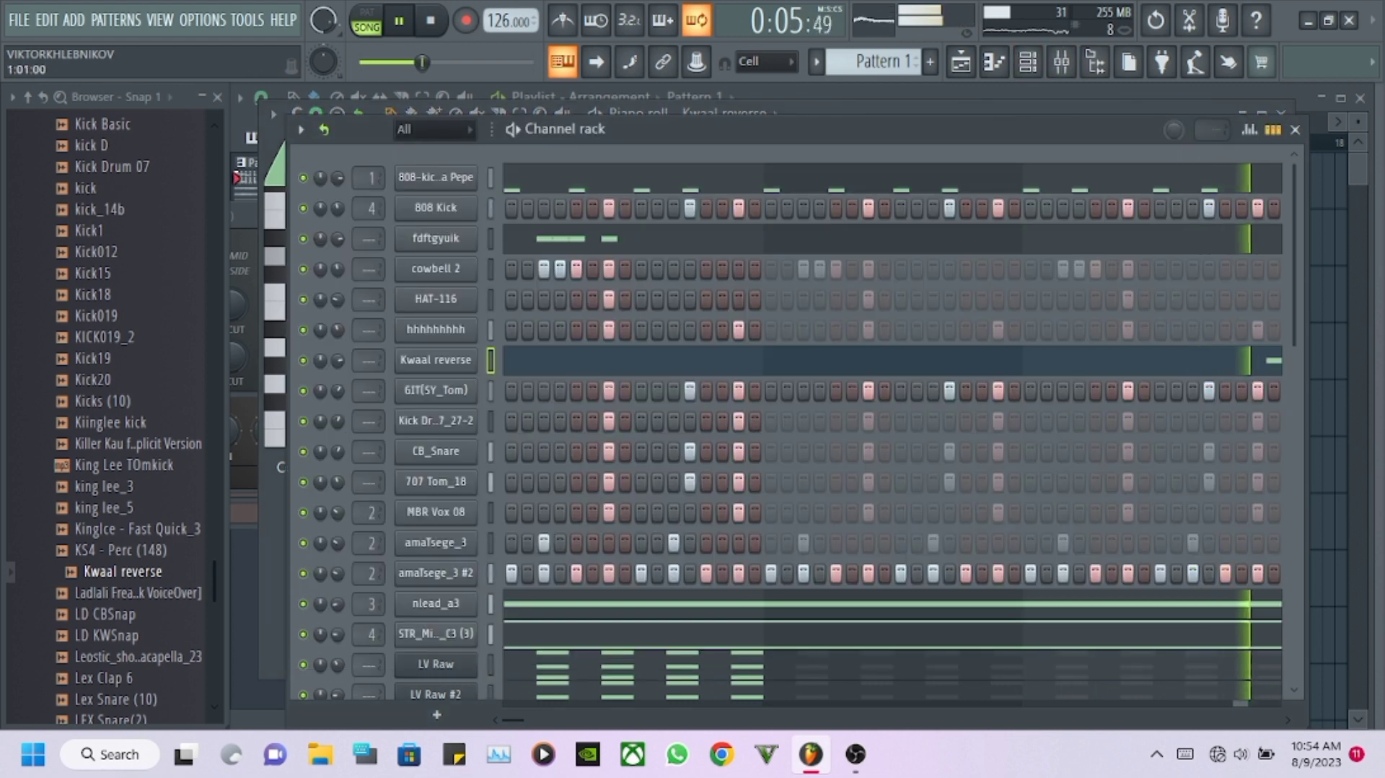
Add the KingIce - Fast Quick_3 sample as a new channel below hhhhhhhhh and open its piano roll.
scroll(105, 423, down, 4)
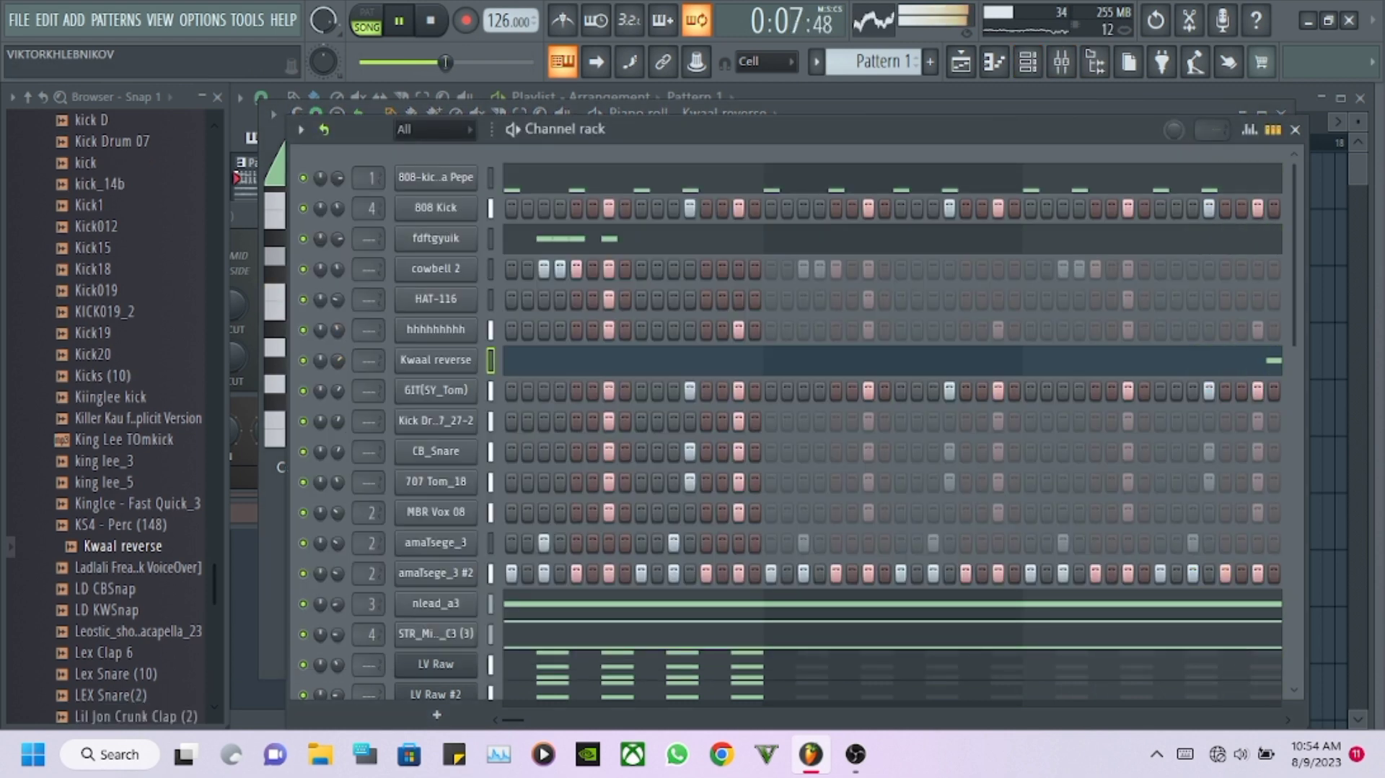
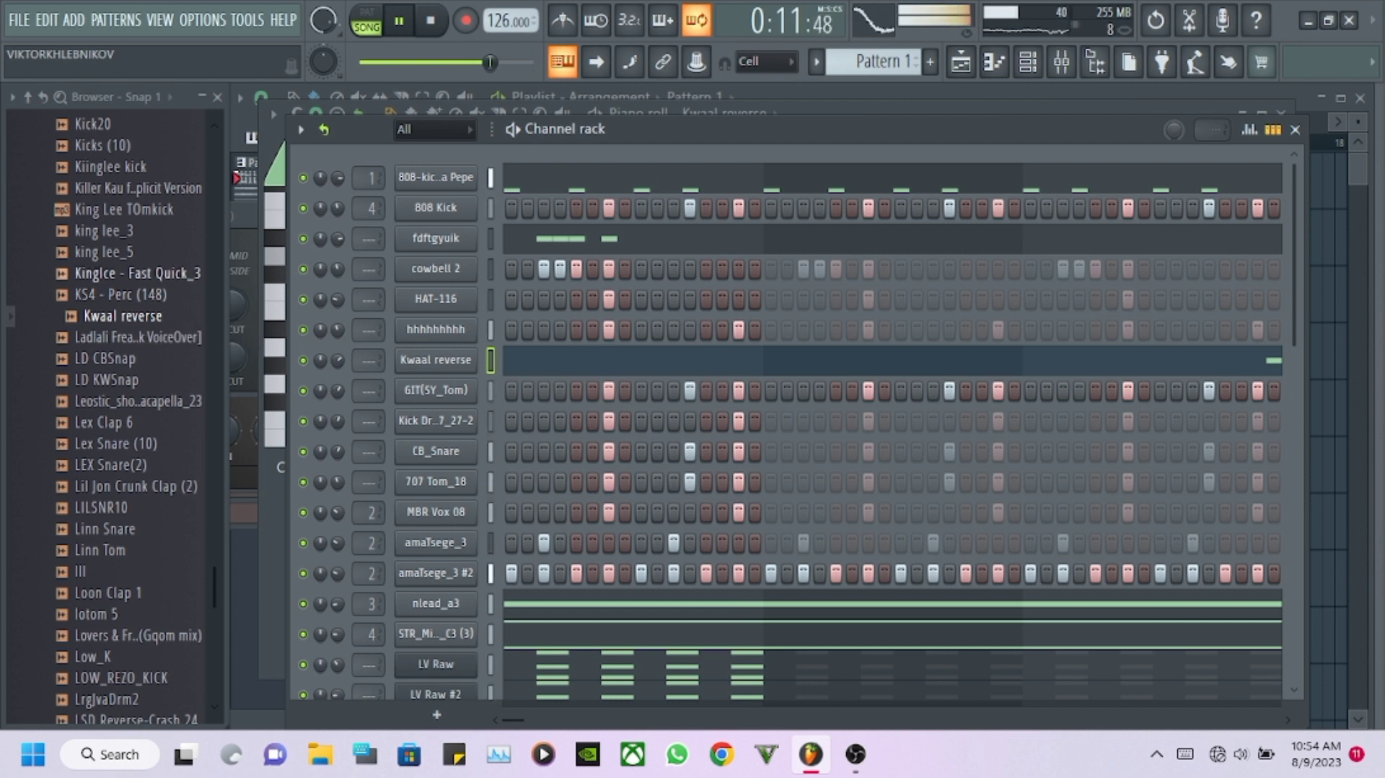
drag(135, 273, 433, 364)
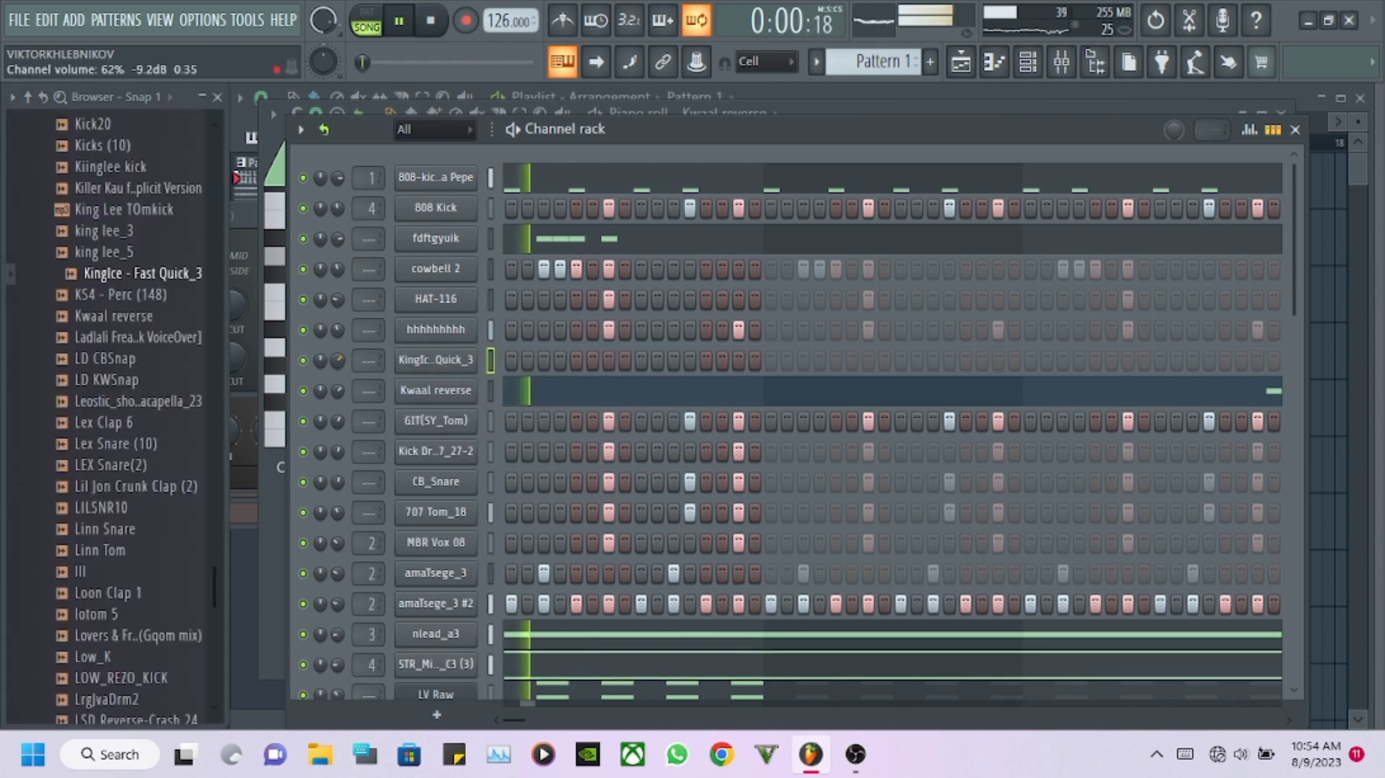
right_click(436, 359)
click(498, 362)
Place a two-step C5 note at step 15 of bar 4 for KingIce - Fast Quick_3 and turn off the loop.
scroll(697, 237, down, 3)
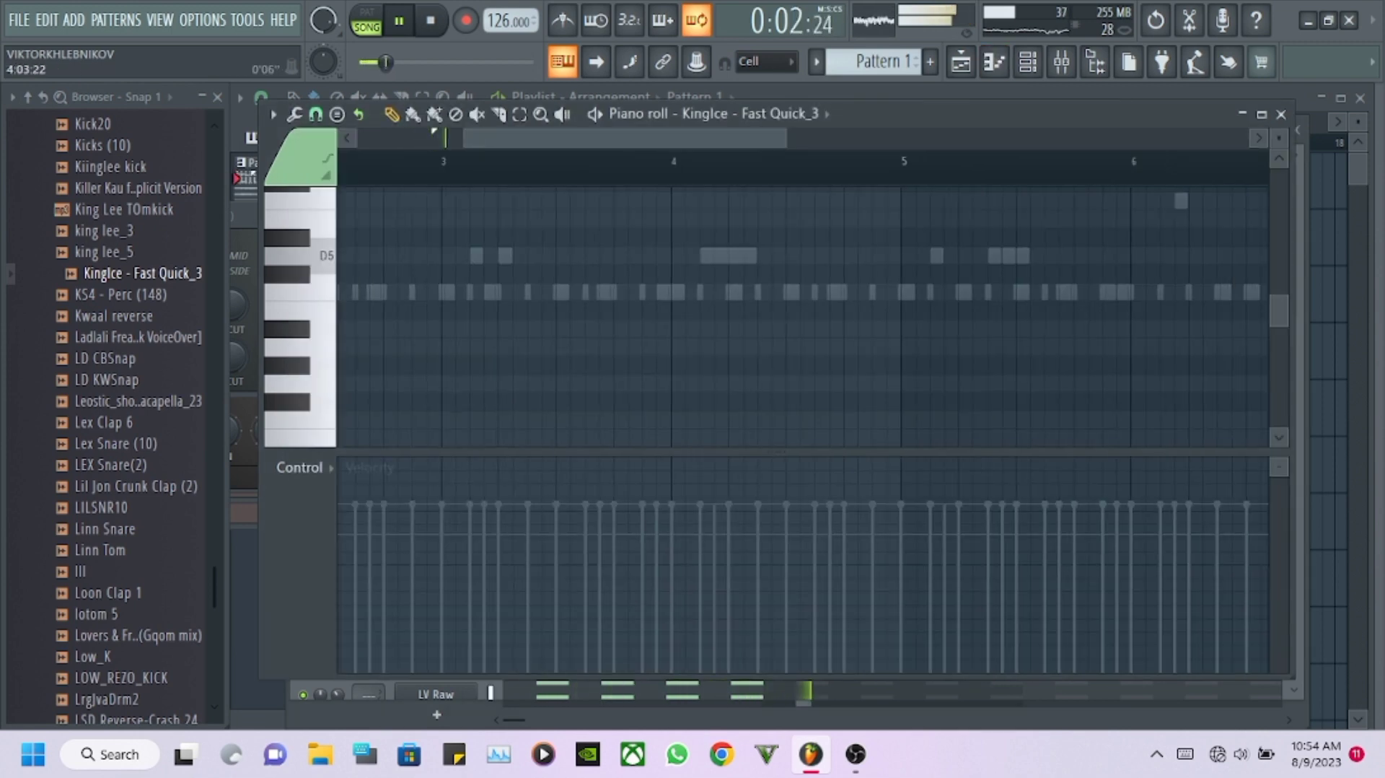
scroll(924, 166, up, 5)
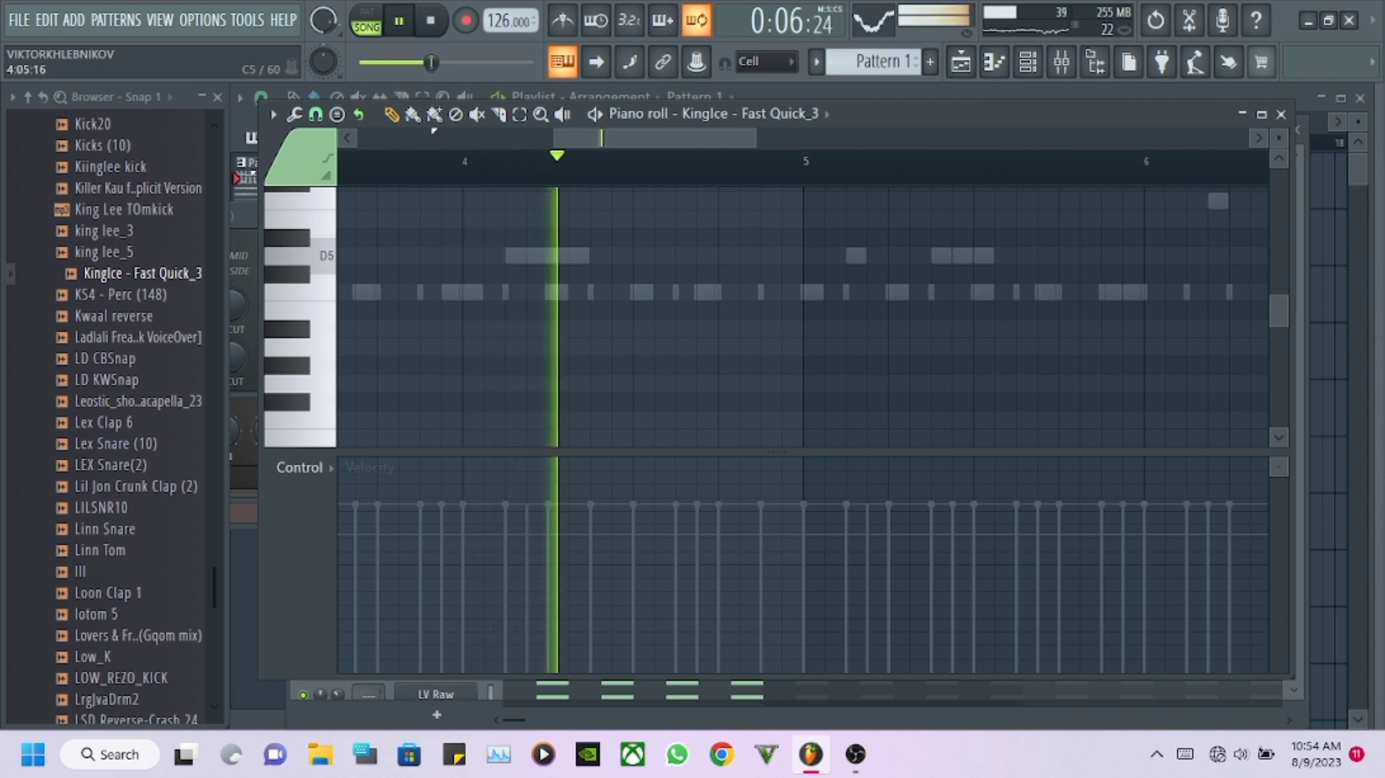
click(767, 292)
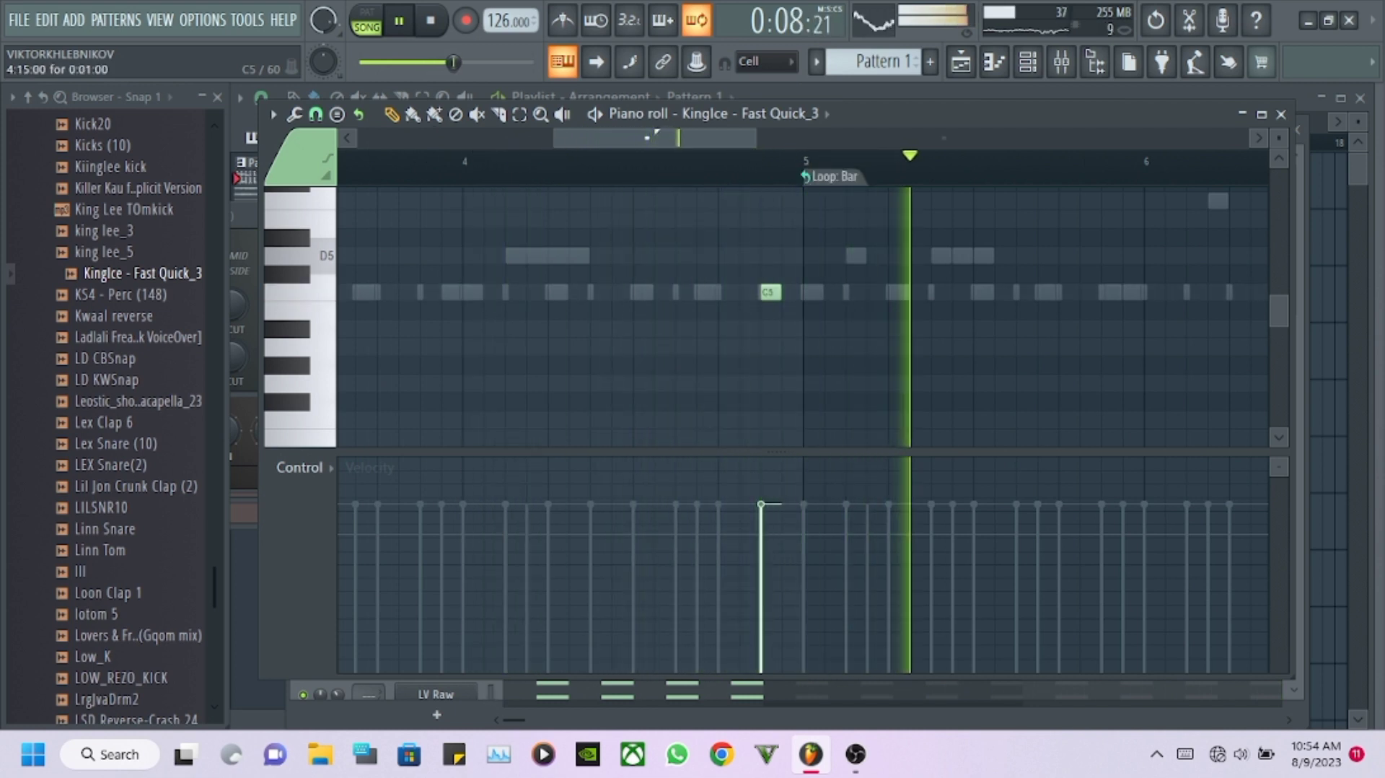
right_click(833, 176)
click(881, 205)
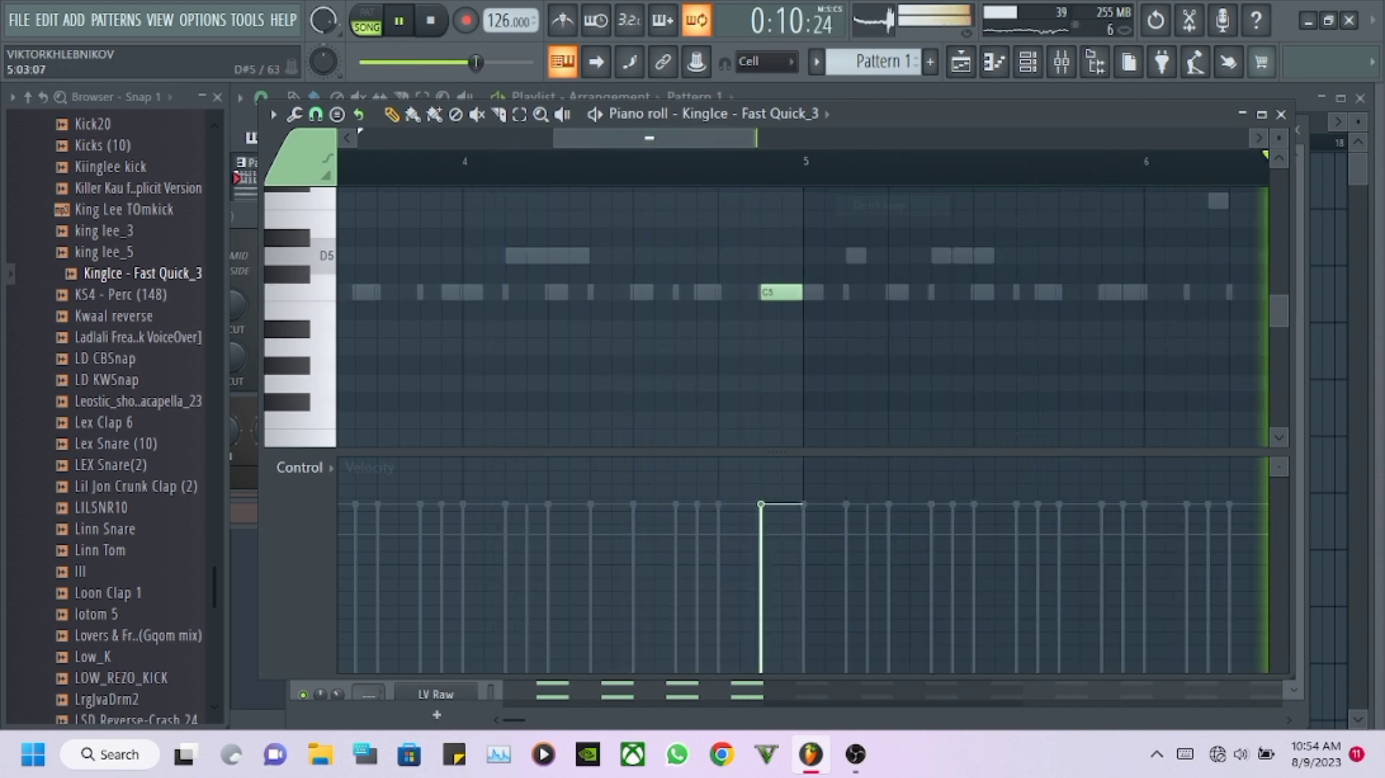
Raise the KingIce - Fast Quick_3 note at the end of bar 4 by one octave to C6.
scroll(952, 163, down, 1)
scroll(944, 163, down, 3)
key(F6)
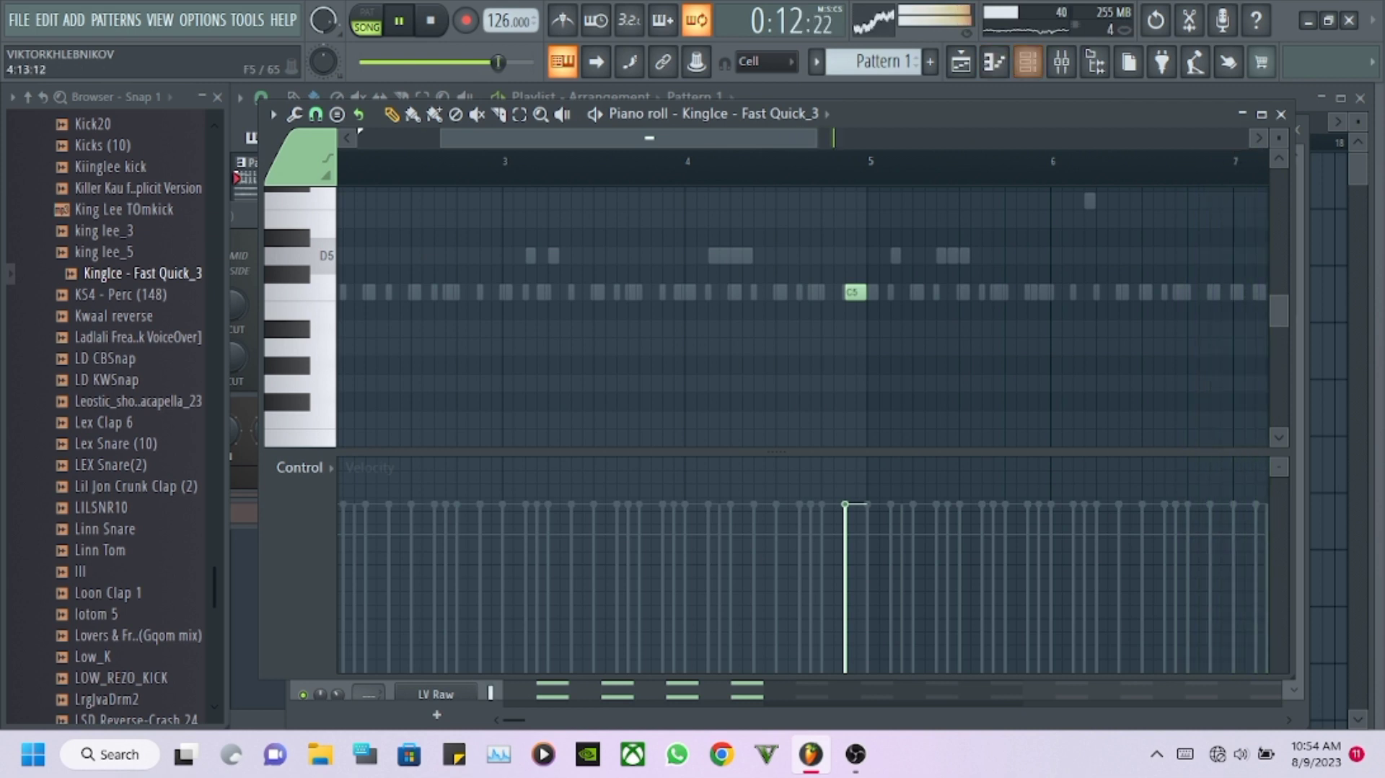
scroll(801, 310, up, 3)
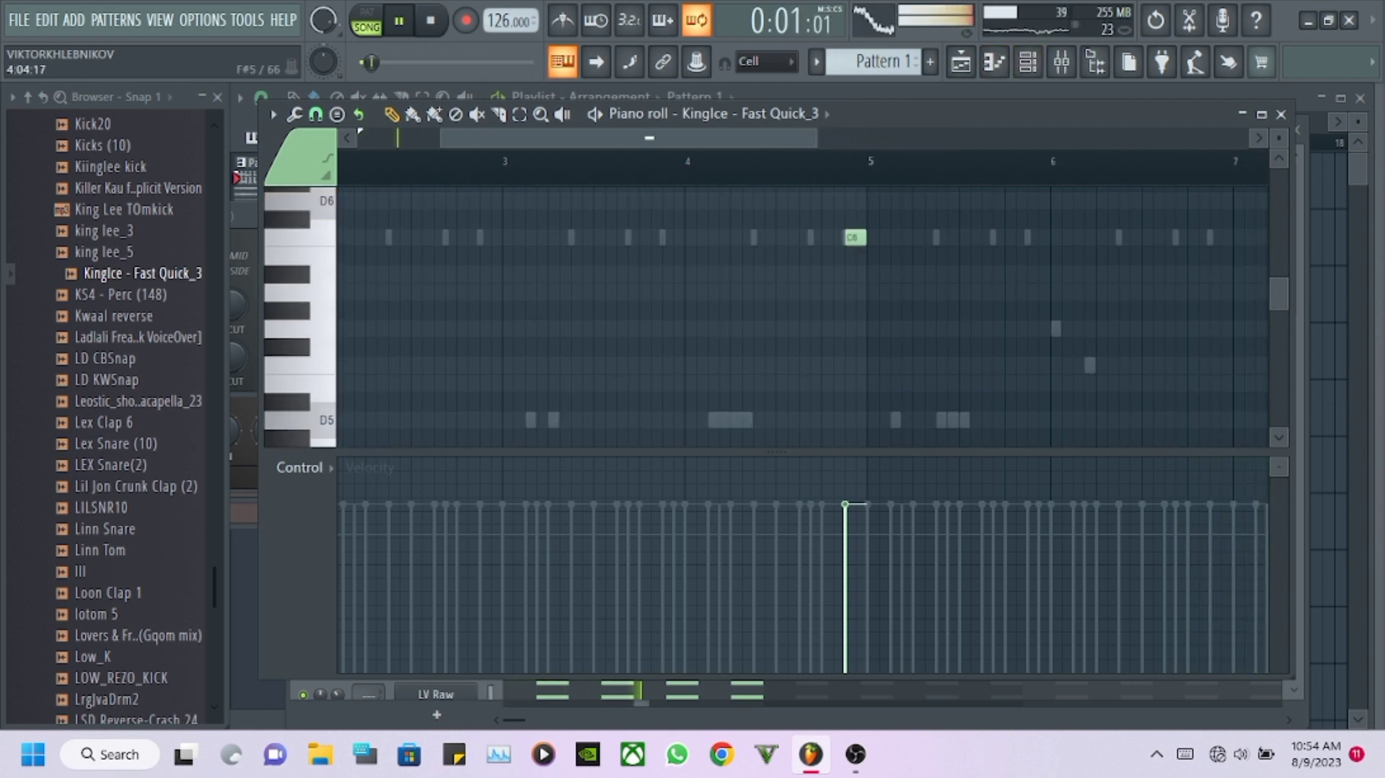
Add one-step notes in bar 4, A#5 at step 11 and C6 at step 13.
scroll(801, 317, up, 1)
scroll(869, 238, up, 2)
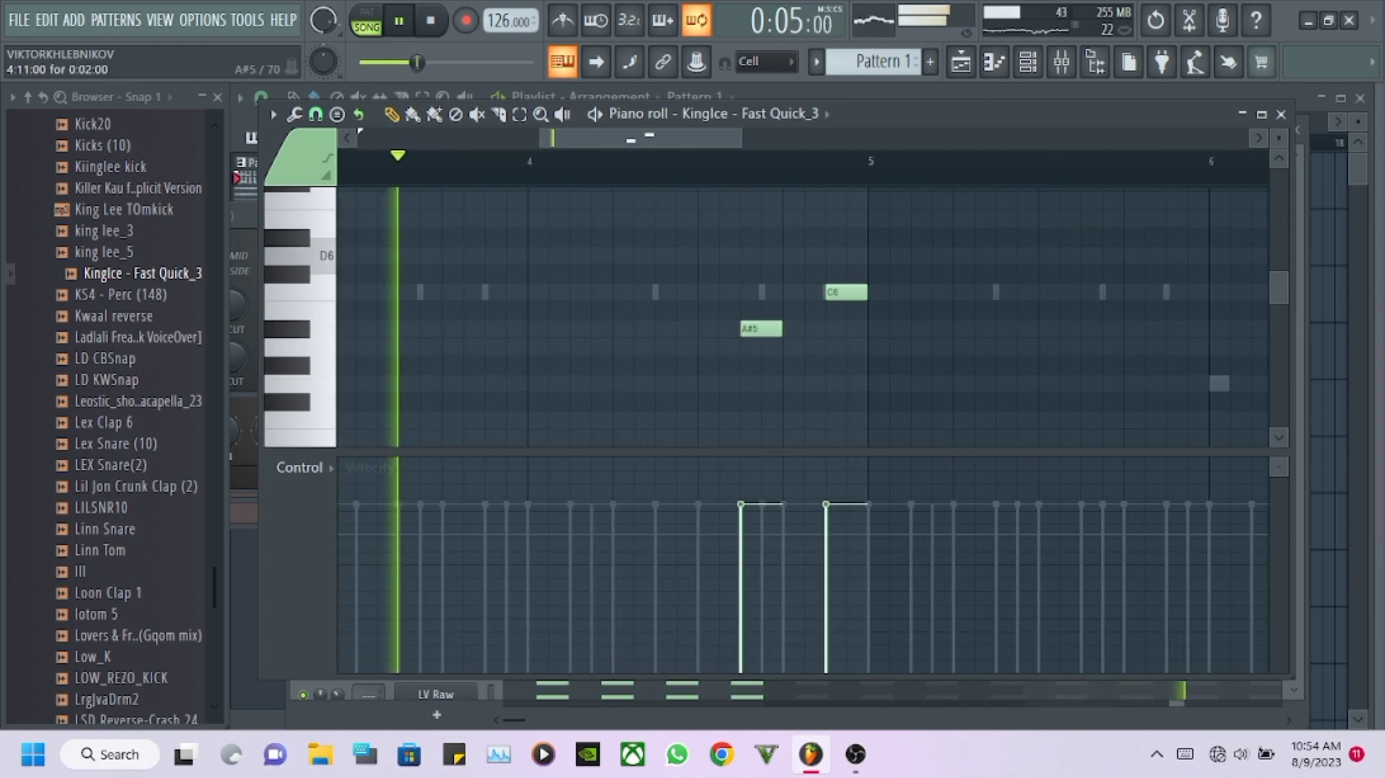
drag(779, 329, 760, 329)
click(793, 292)
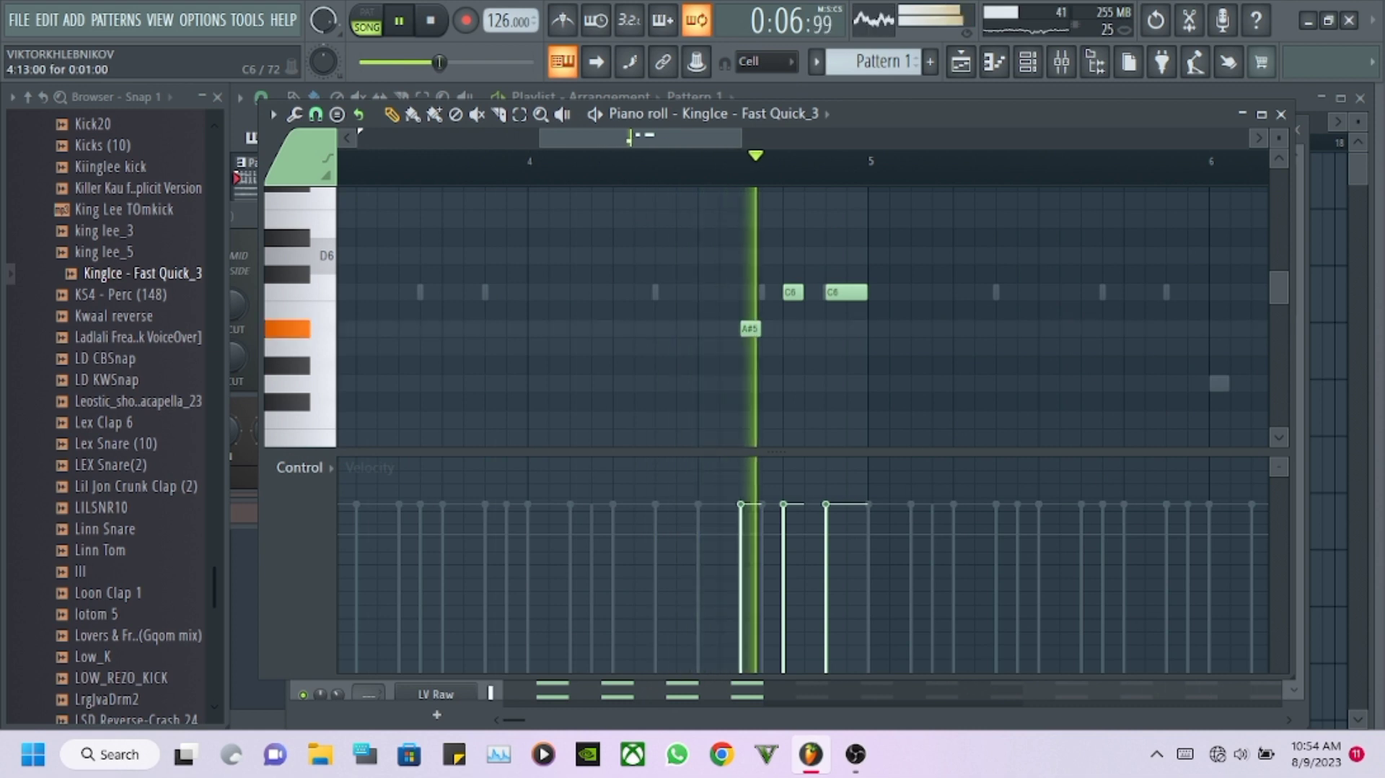
Lower the two-step C6 note at the end of bar 4 by one octave.
scroll(853, 310, up, 1)
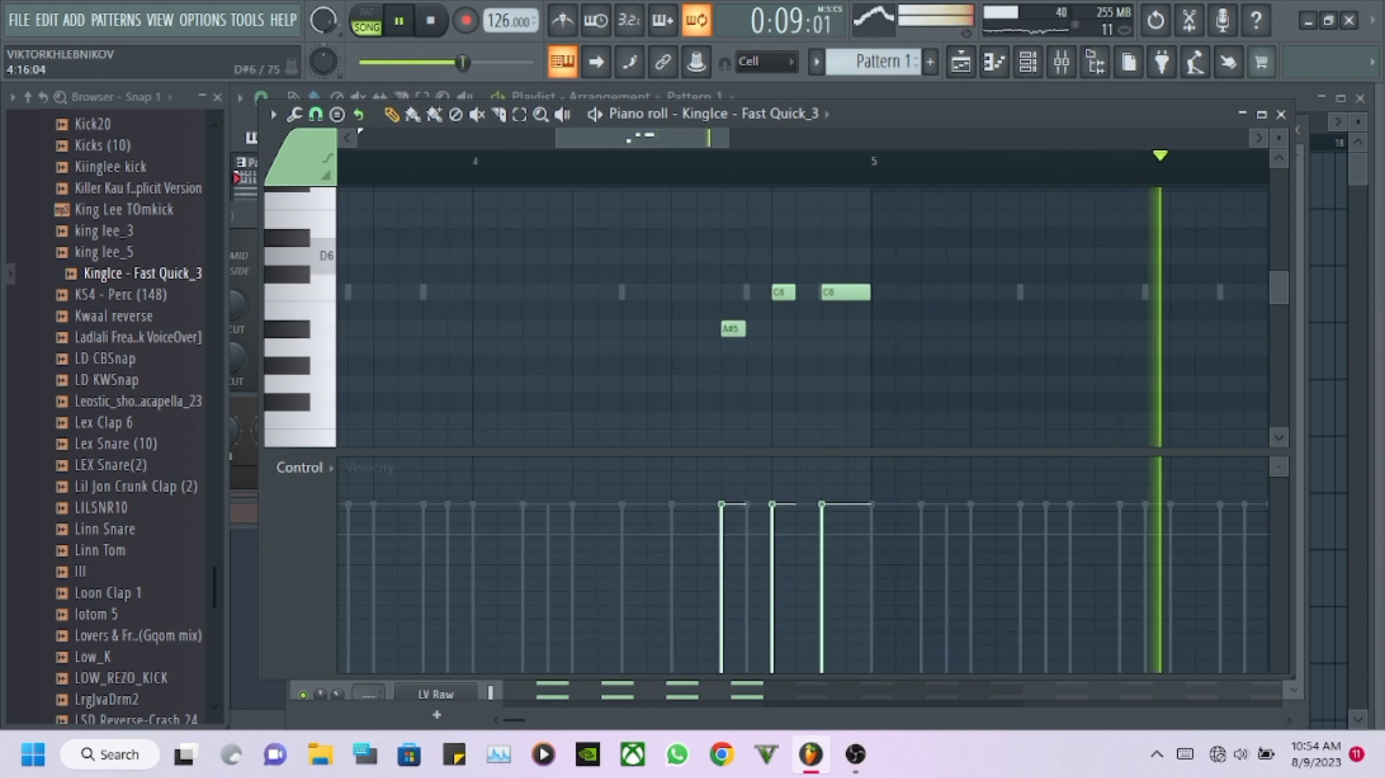
ctrl+click(849, 292)
key(ctrl+Down)
scroll(418, 310, down, 1)
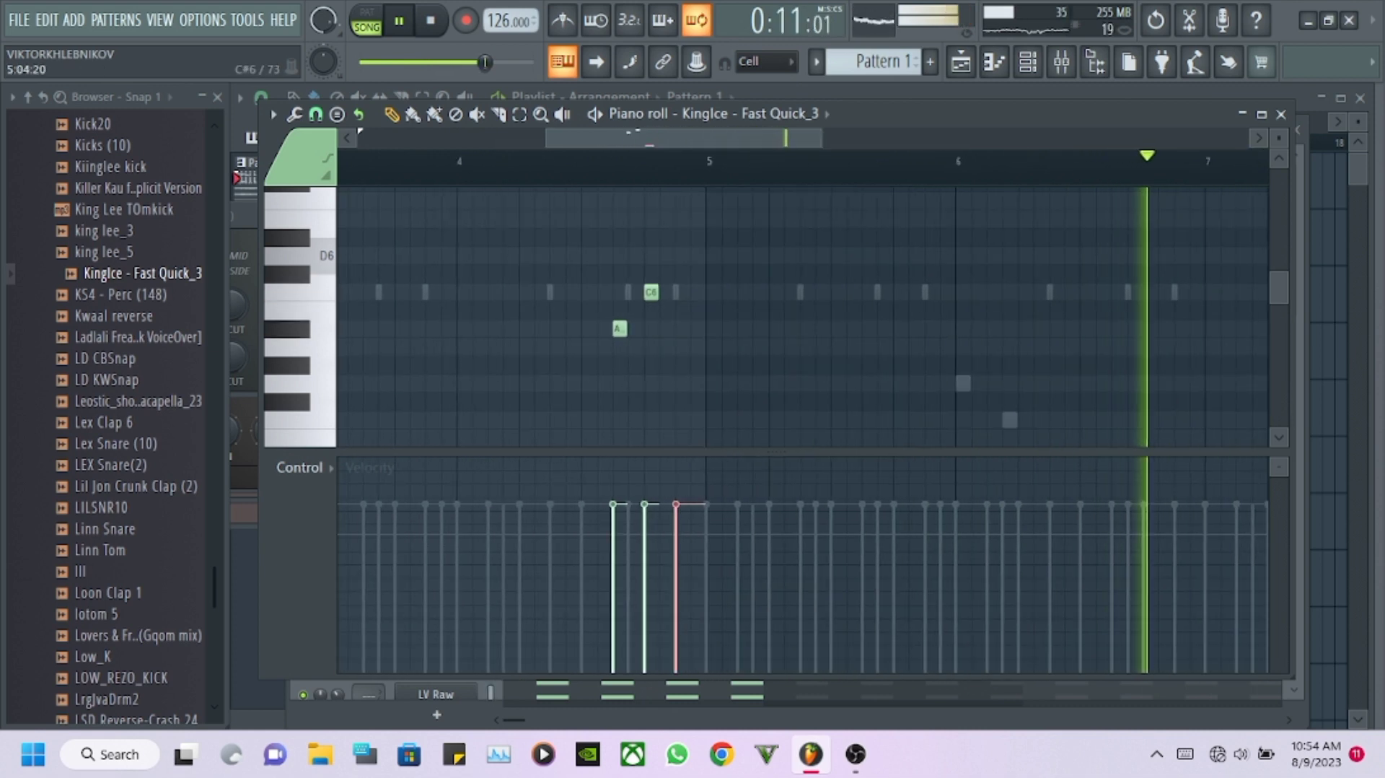
Place the KingIce - Fast Quick_3 sample as an audio clip on playlist Track 3 at bar 6.
click(961, 62)
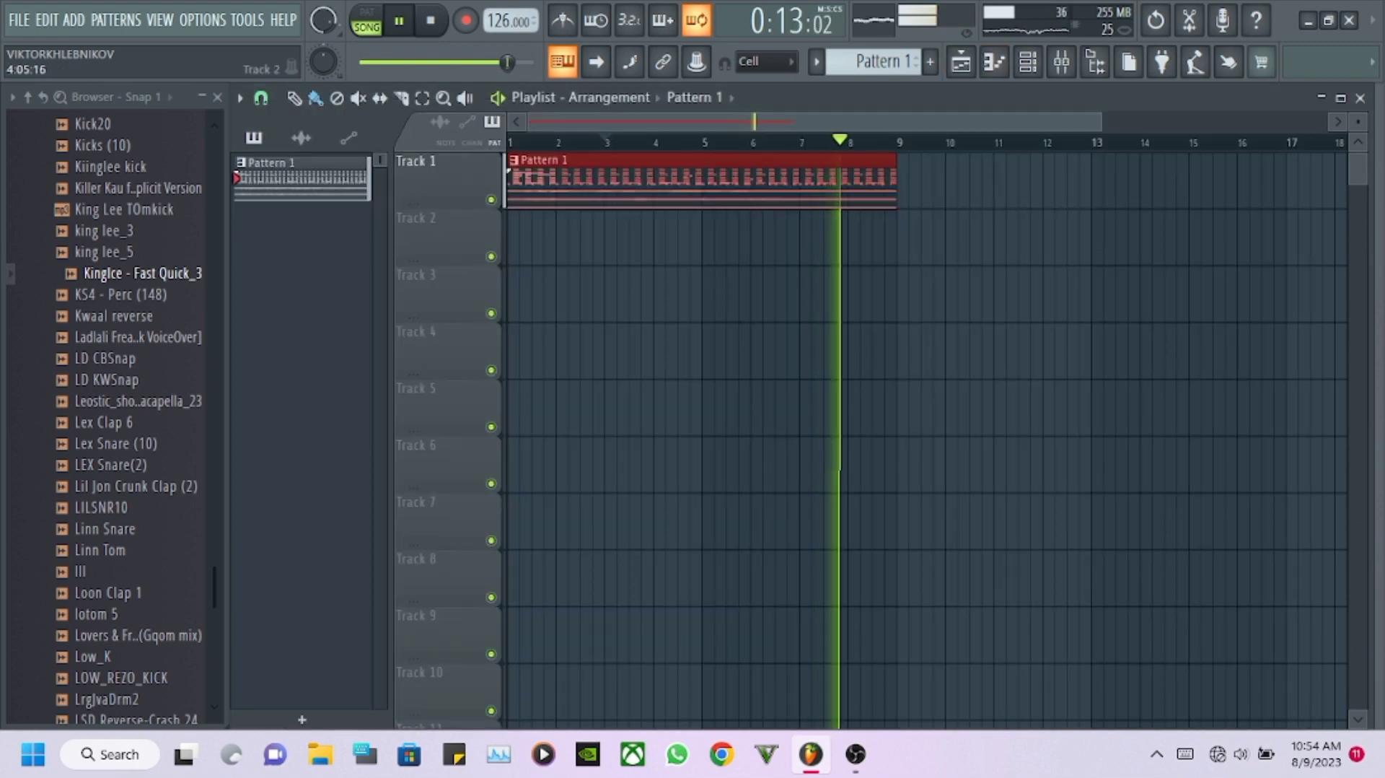
key(ctrl+d)
scroll(577, 238, up, 1)
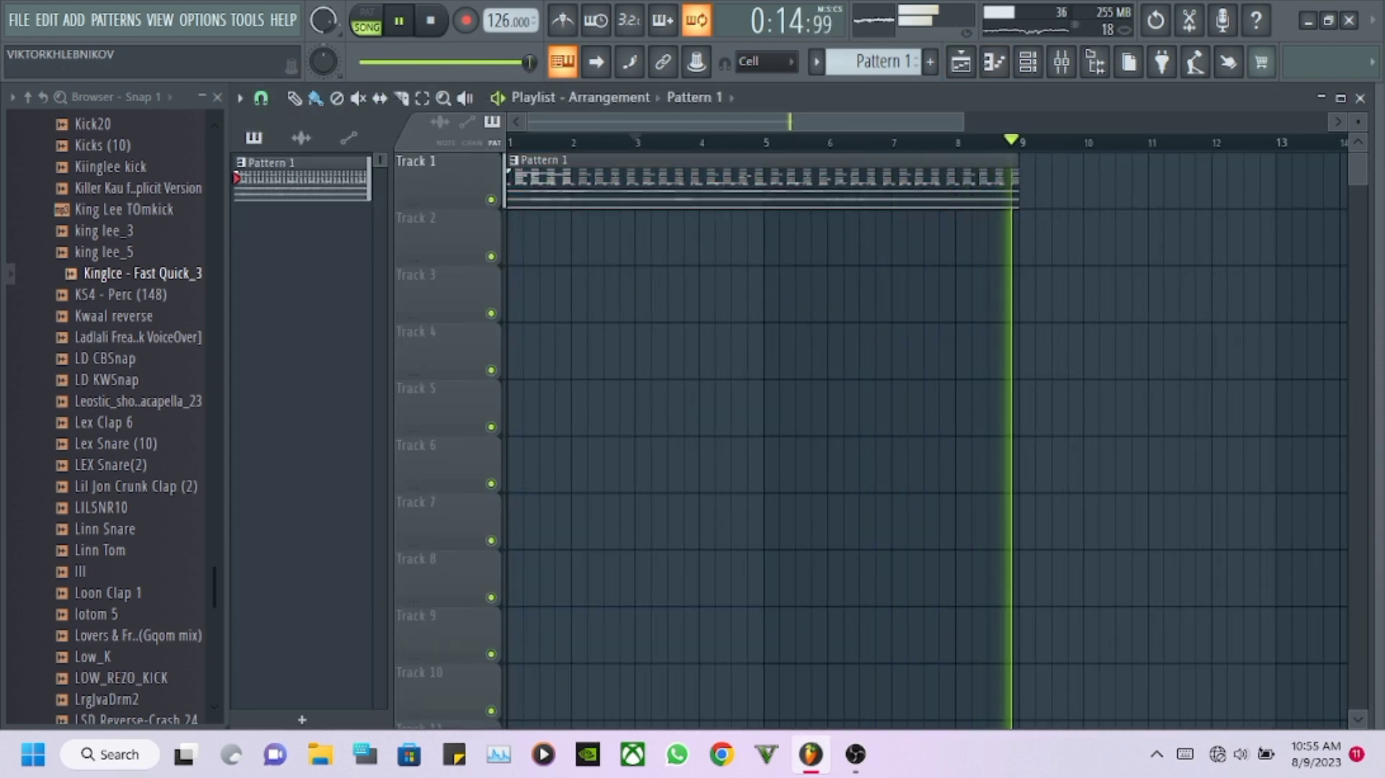
drag(143, 272, 835, 285)
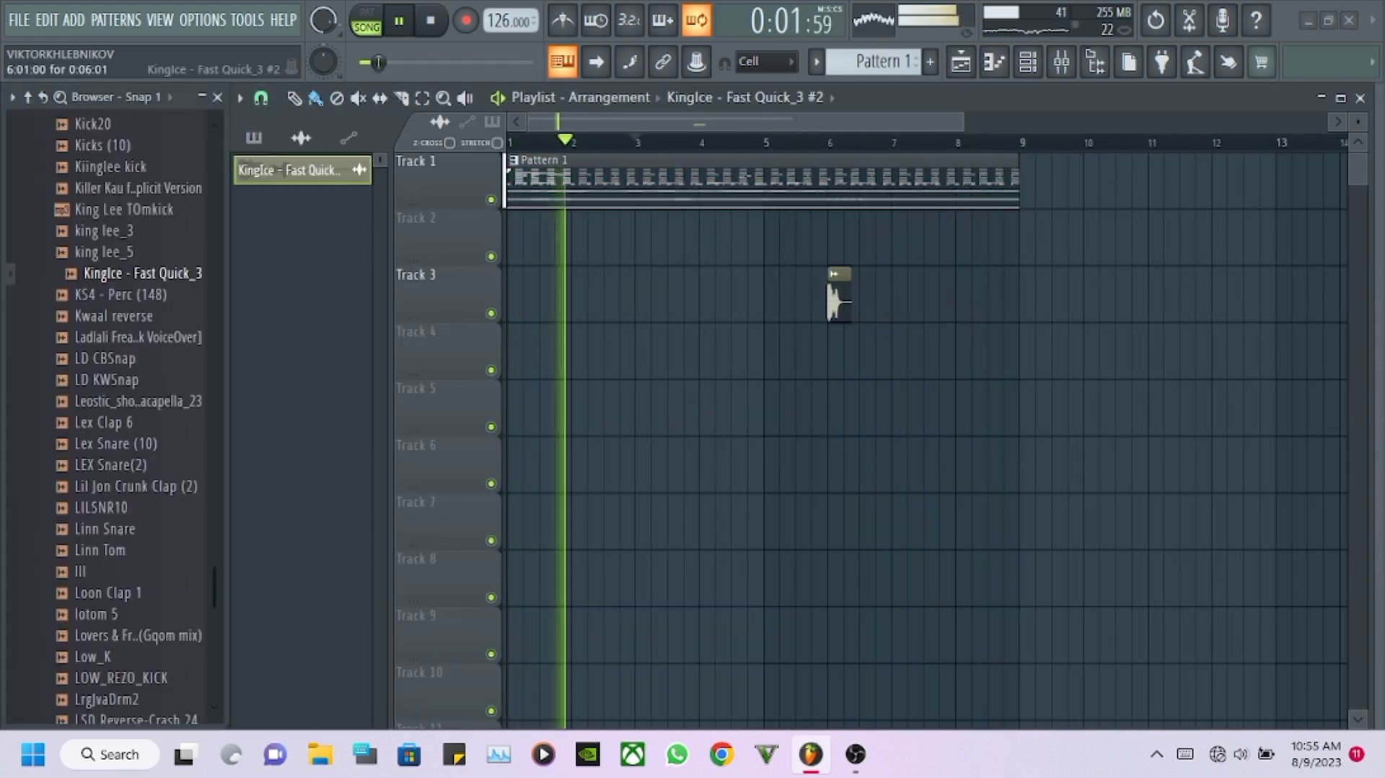
Set the KingIce - Fast Quick_3 #2 channel volume to 44% and move its clip to the start of bar 9.
double_click(837, 295)
drag(614, 405, 614, 448)
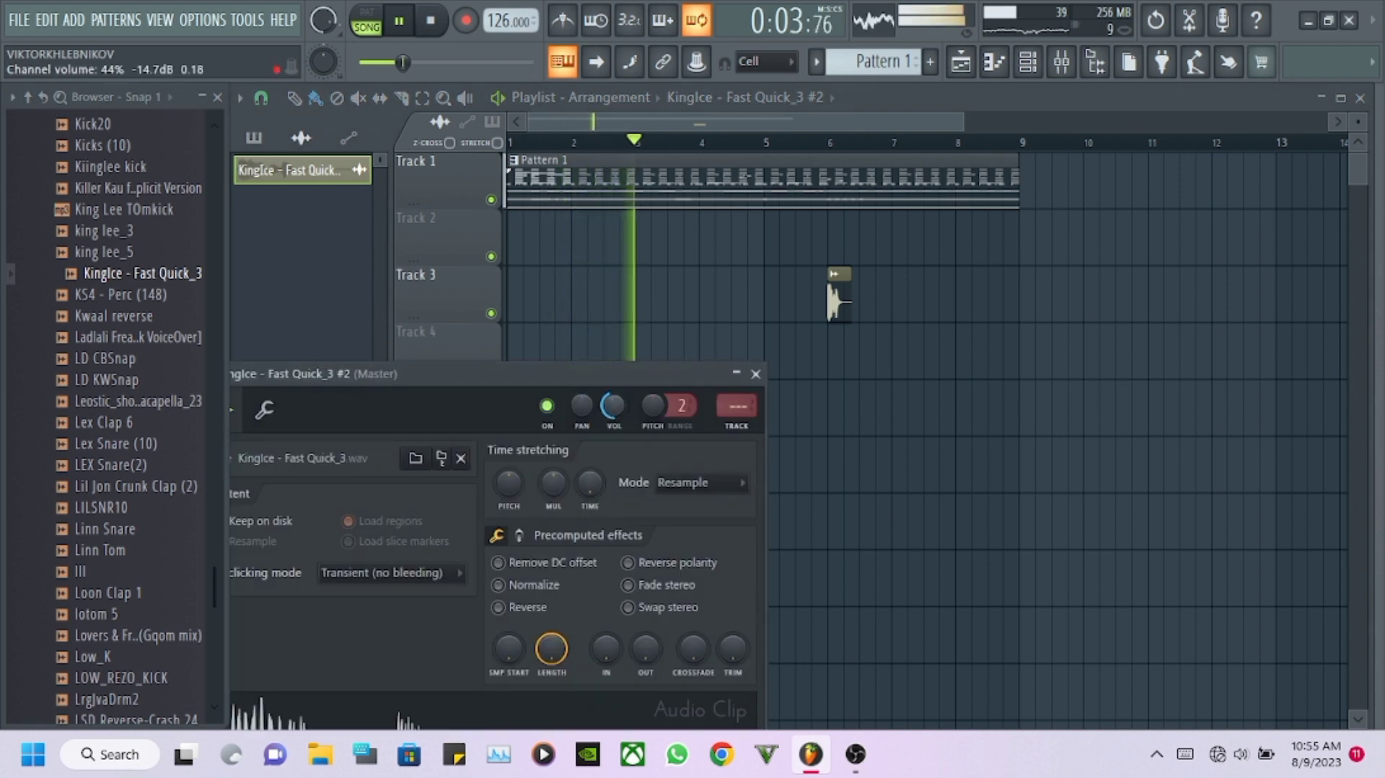
click(755, 374)
drag(837, 296, 1028, 296)
Duplicate the Pattern 1 clip on Track 1 directly after the original, starting at bar 9.
ctrl+click(959, 180)
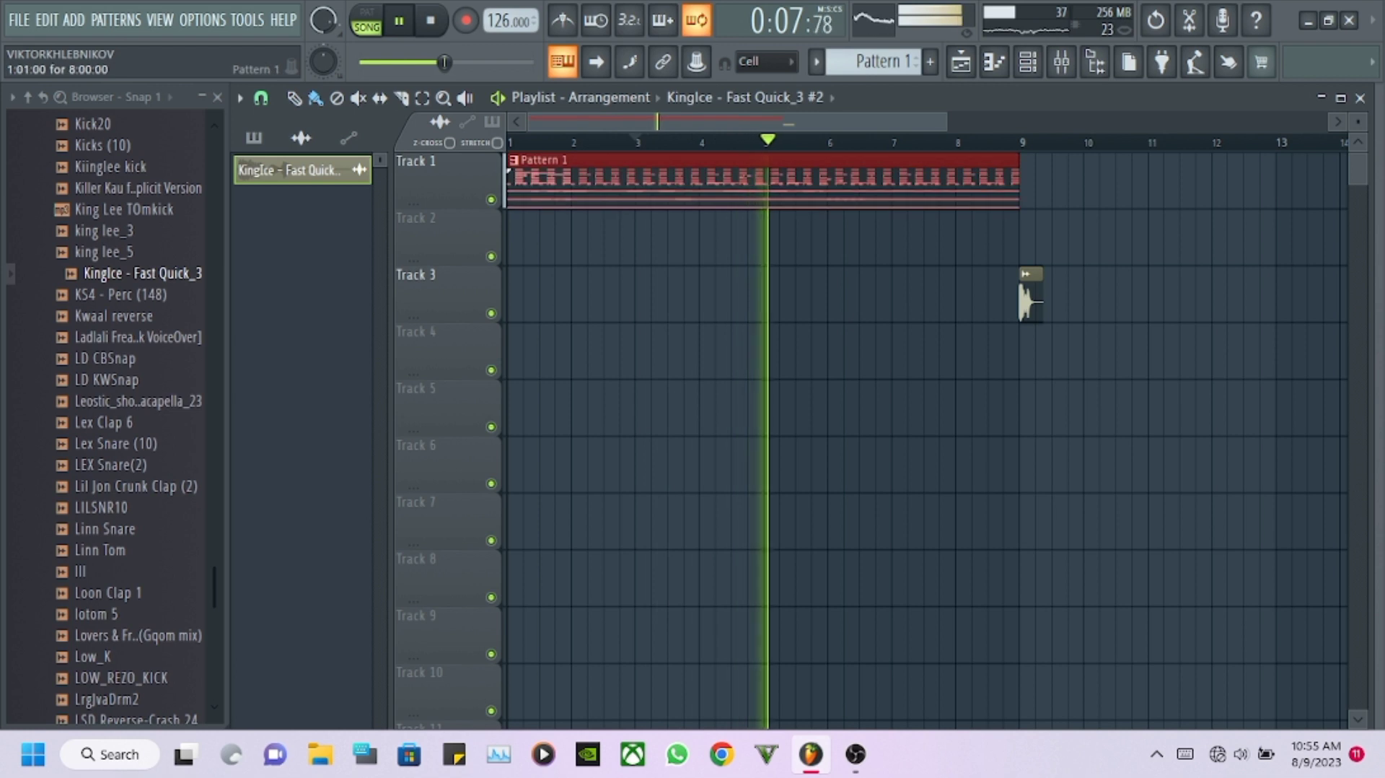
key(ctrl+b)
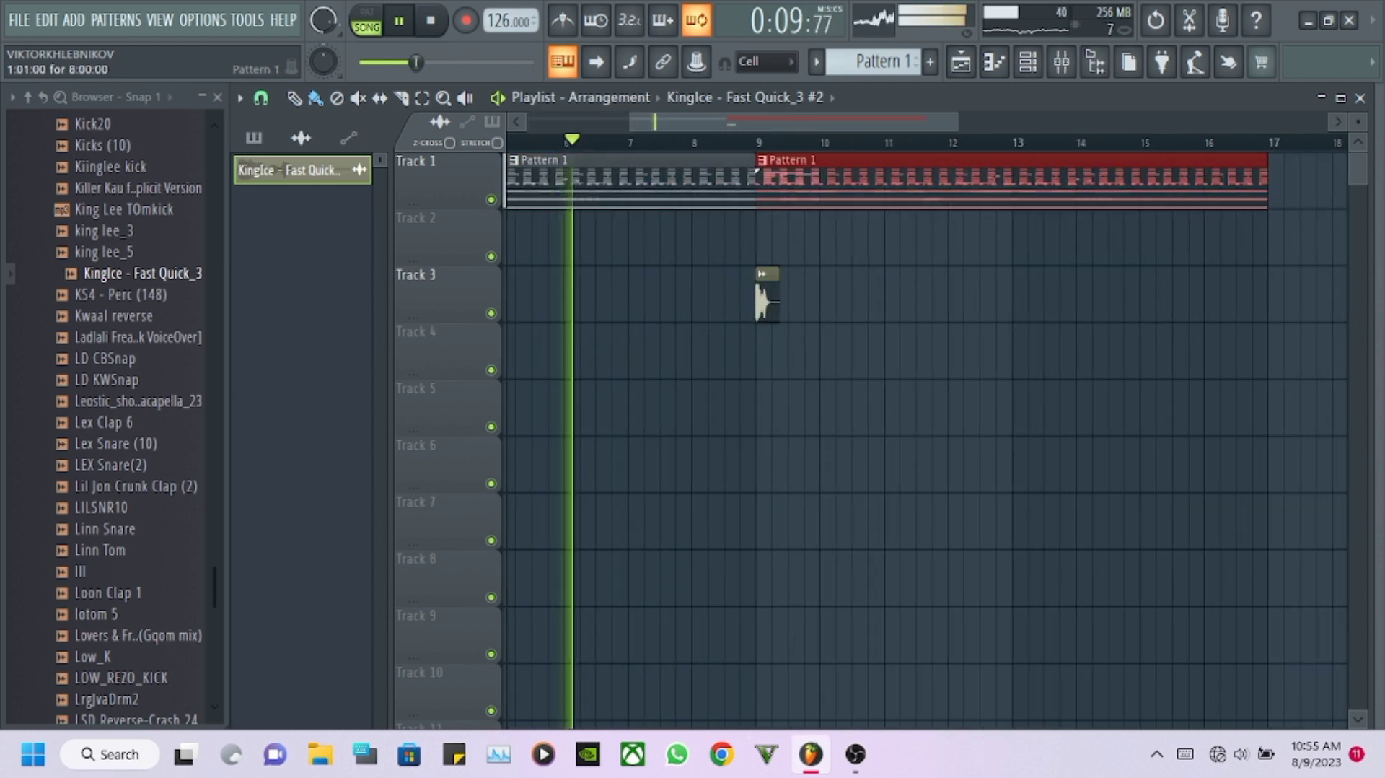
key(ctrl+d)
scroll(830, 121, down, 2)
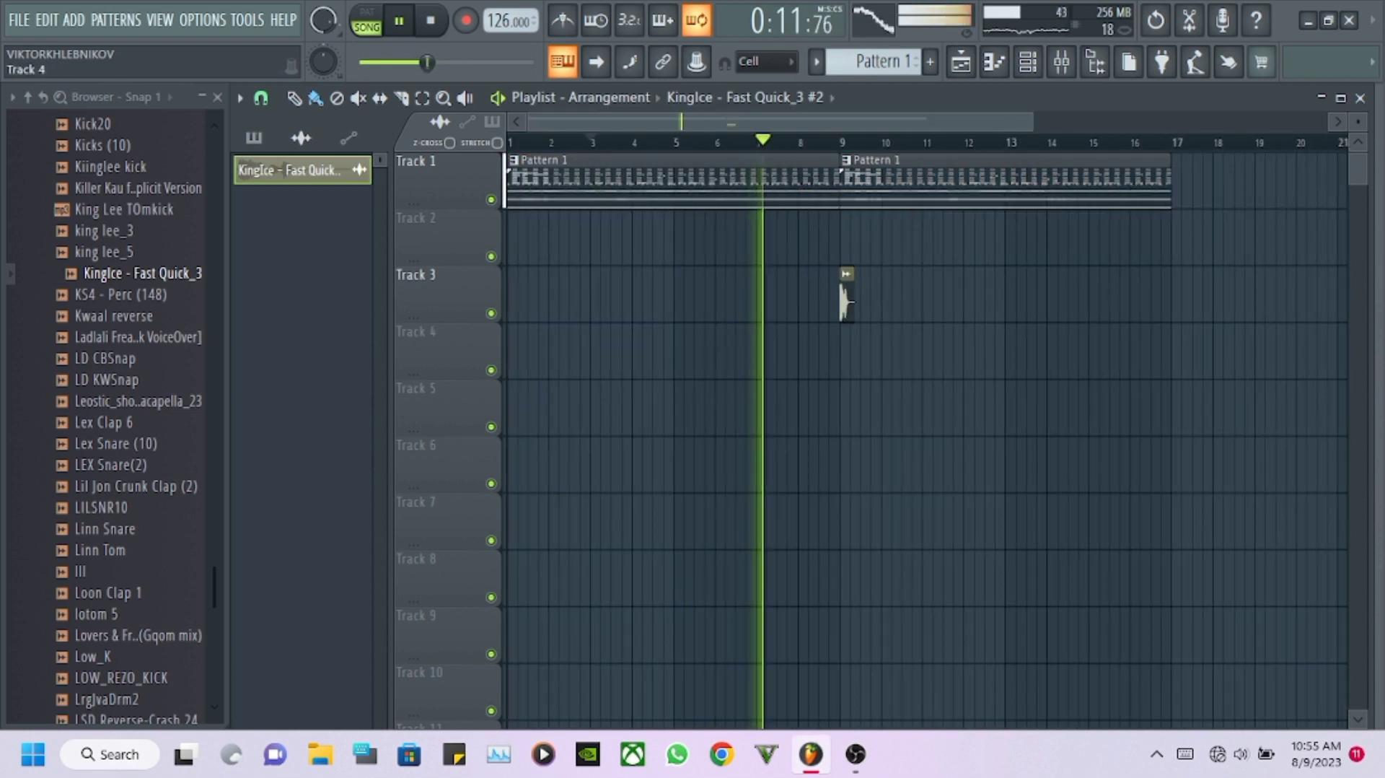
drag(214, 586, 214, 353)
scroll(137, 414, up, 10)
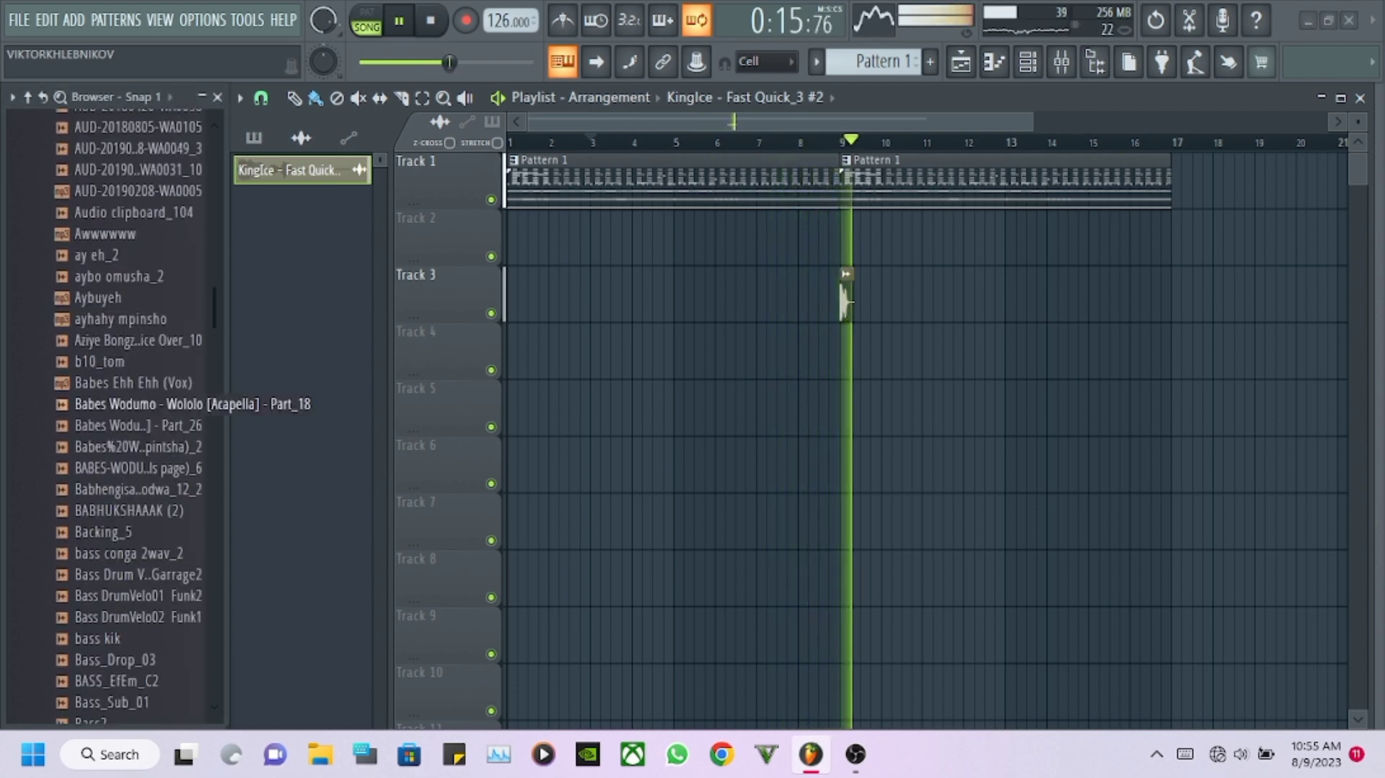
scroll(828, 206, up, 4)
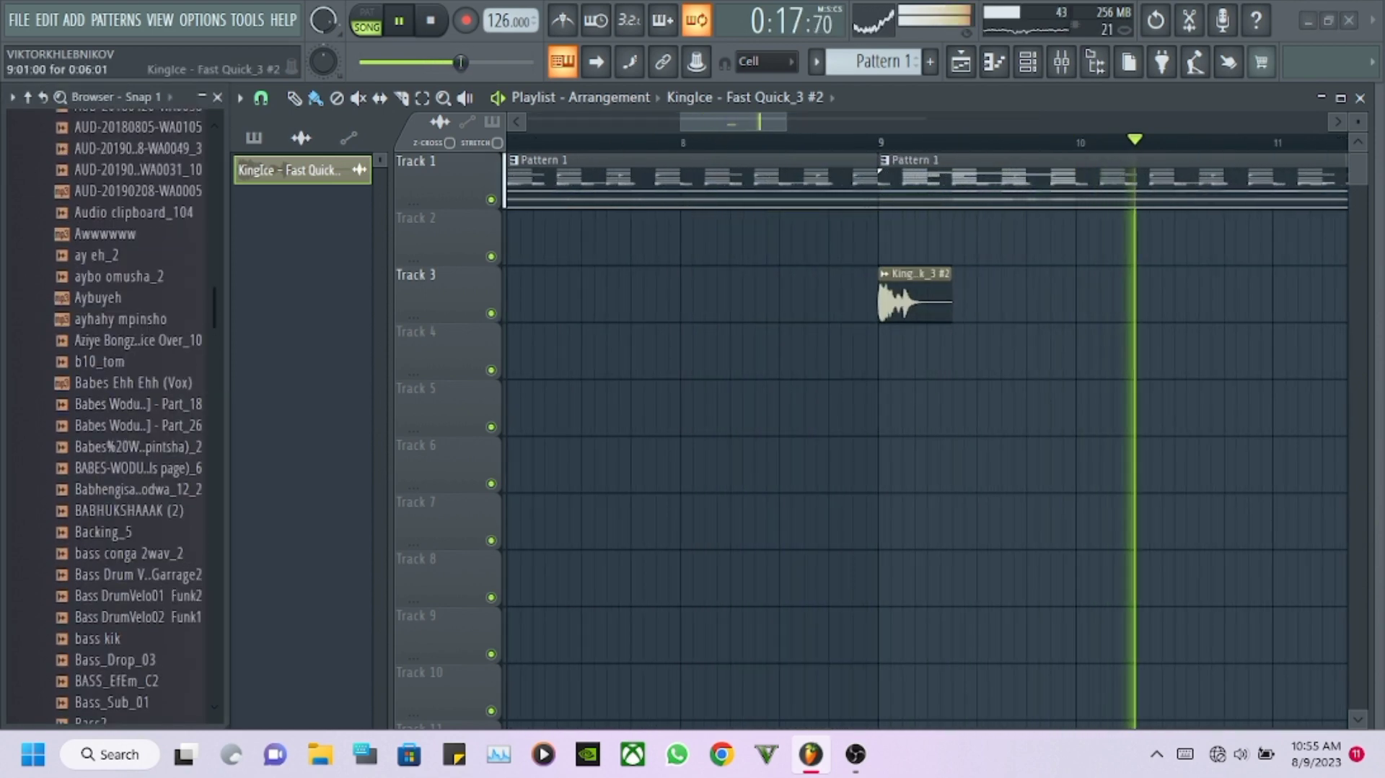
click(793, 352)
right_click(792, 339)
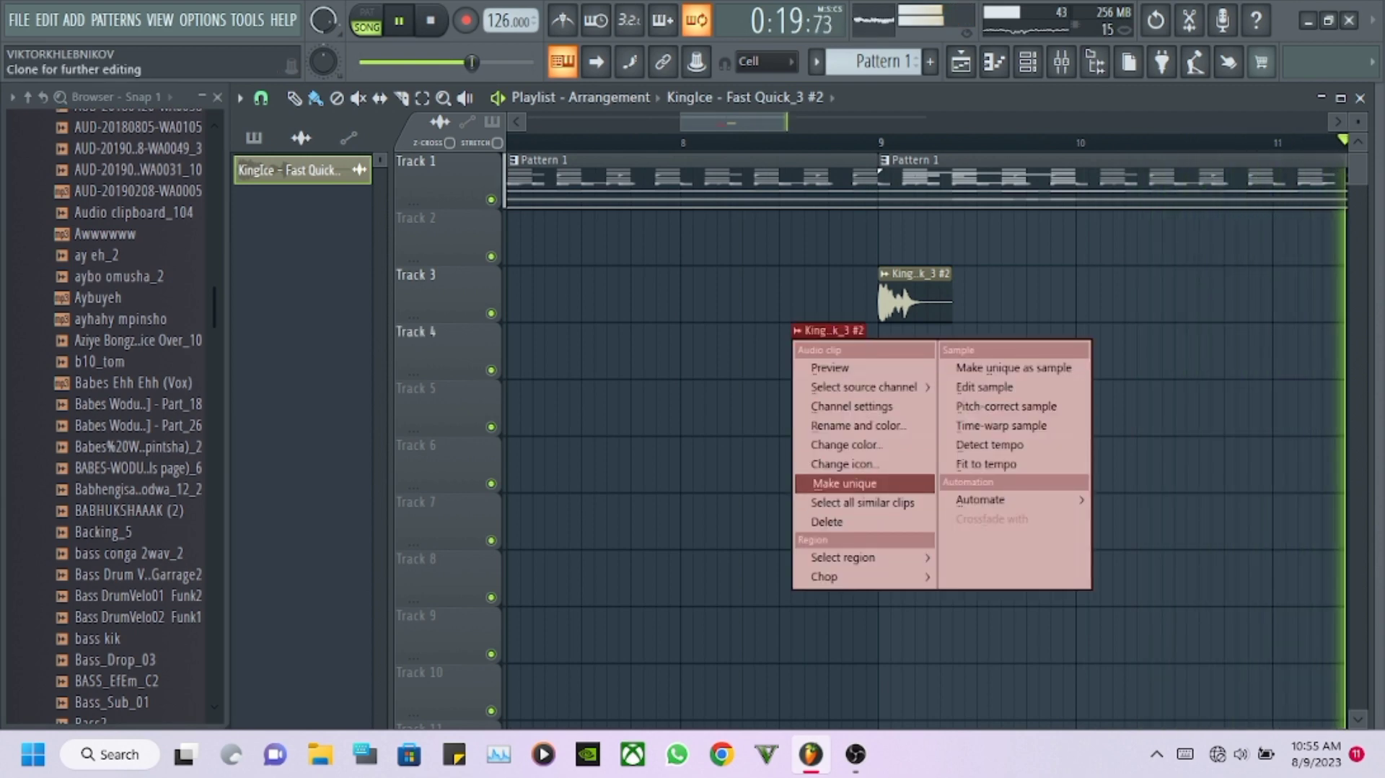
click(830, 483)
Place the 909 Snare sample on Track 4 at step 15 of bar 8, and reverse it.
scroll(137, 414, up, 15)
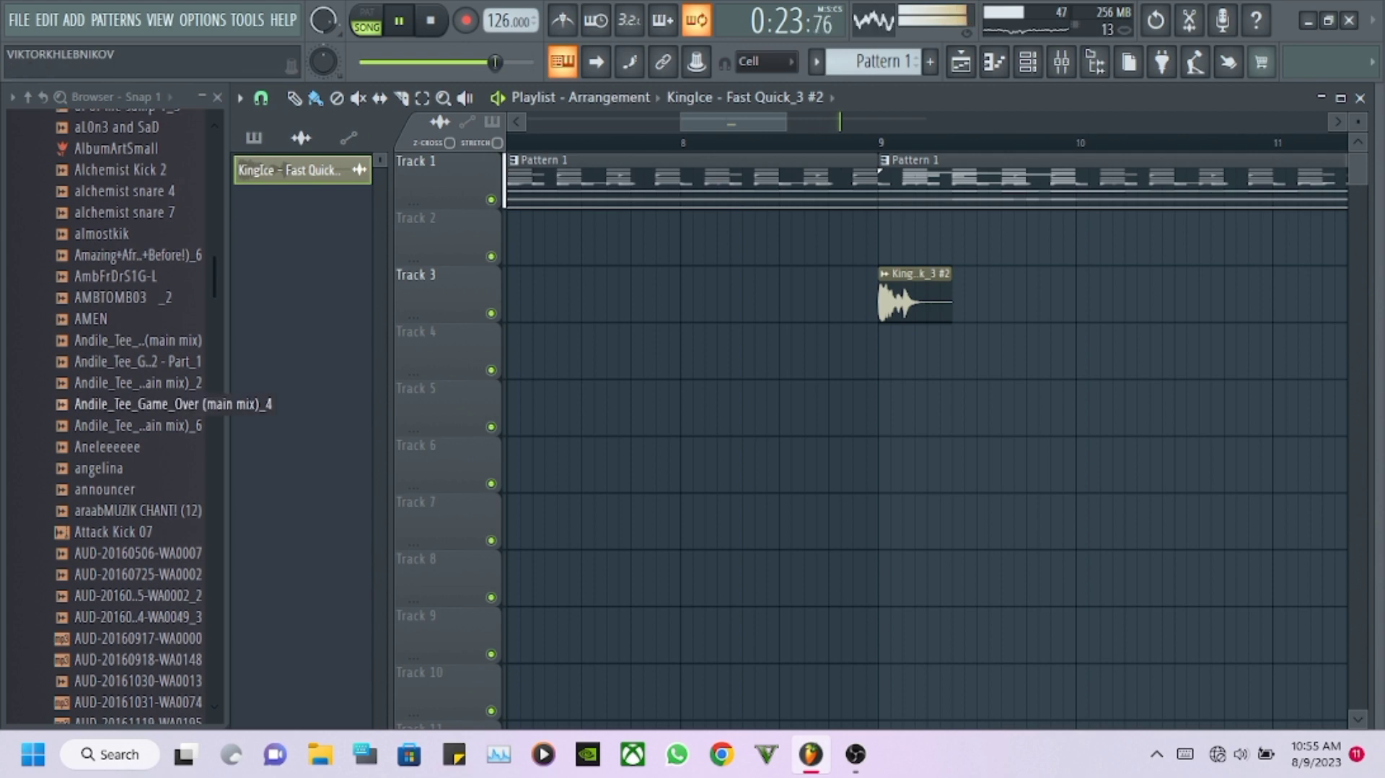
scroll(137, 415, up, 20)
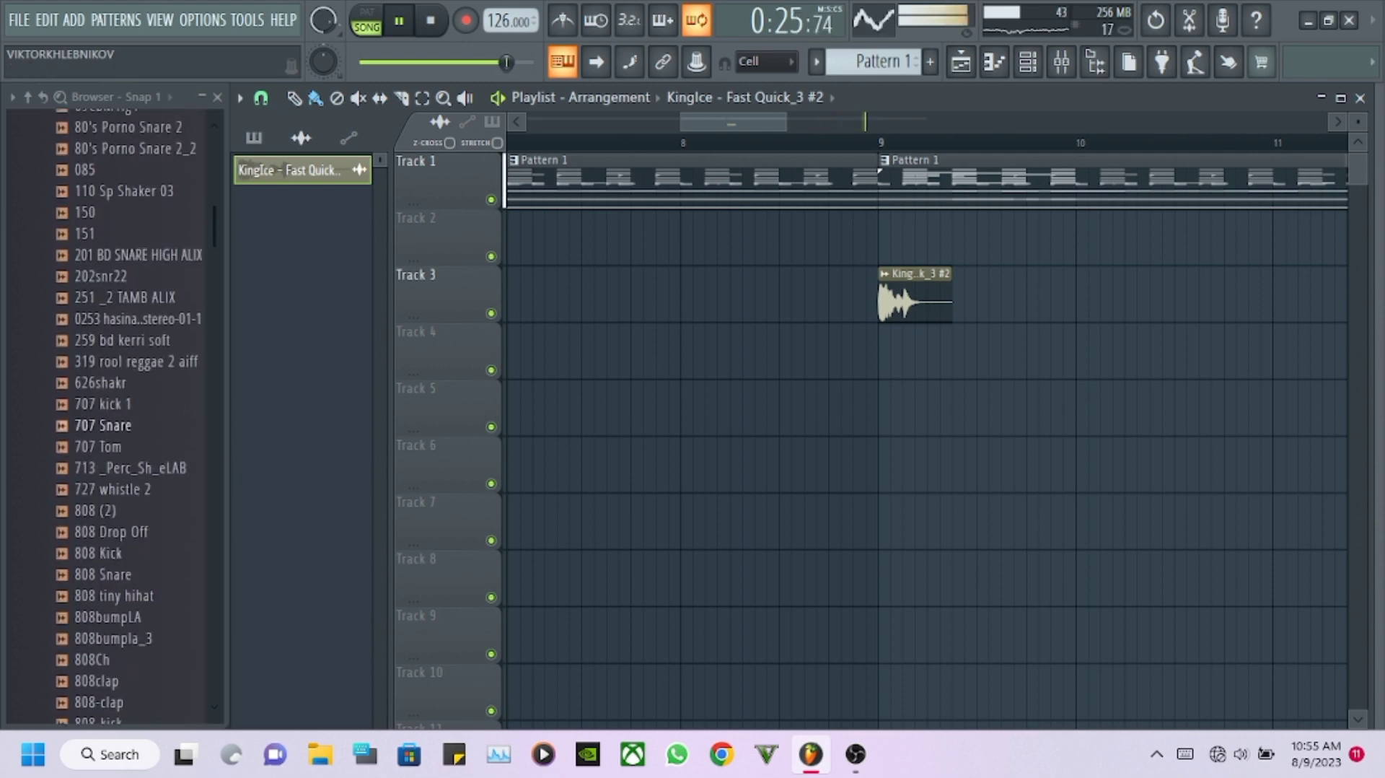
scroll(137, 433, down, 4)
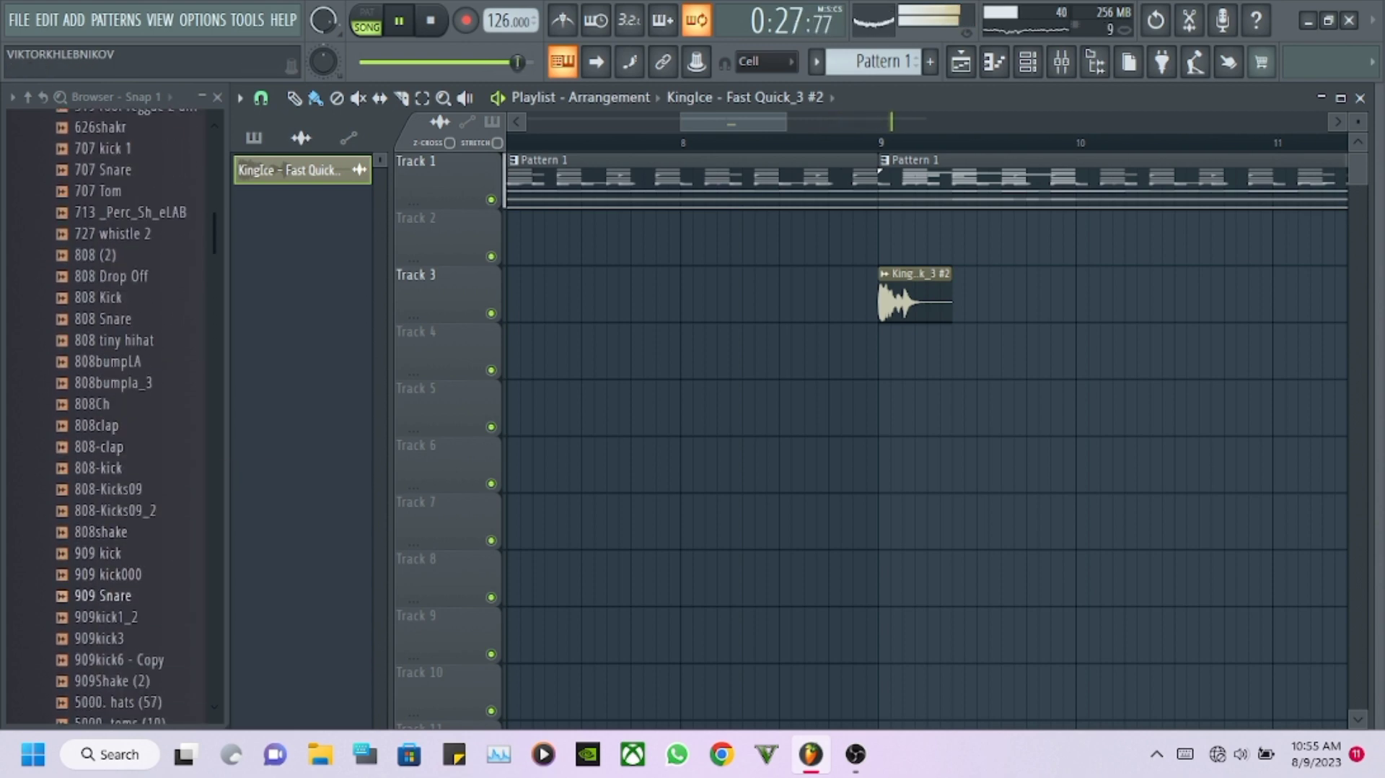
drag(112, 595, 855, 390)
double_click(865, 359)
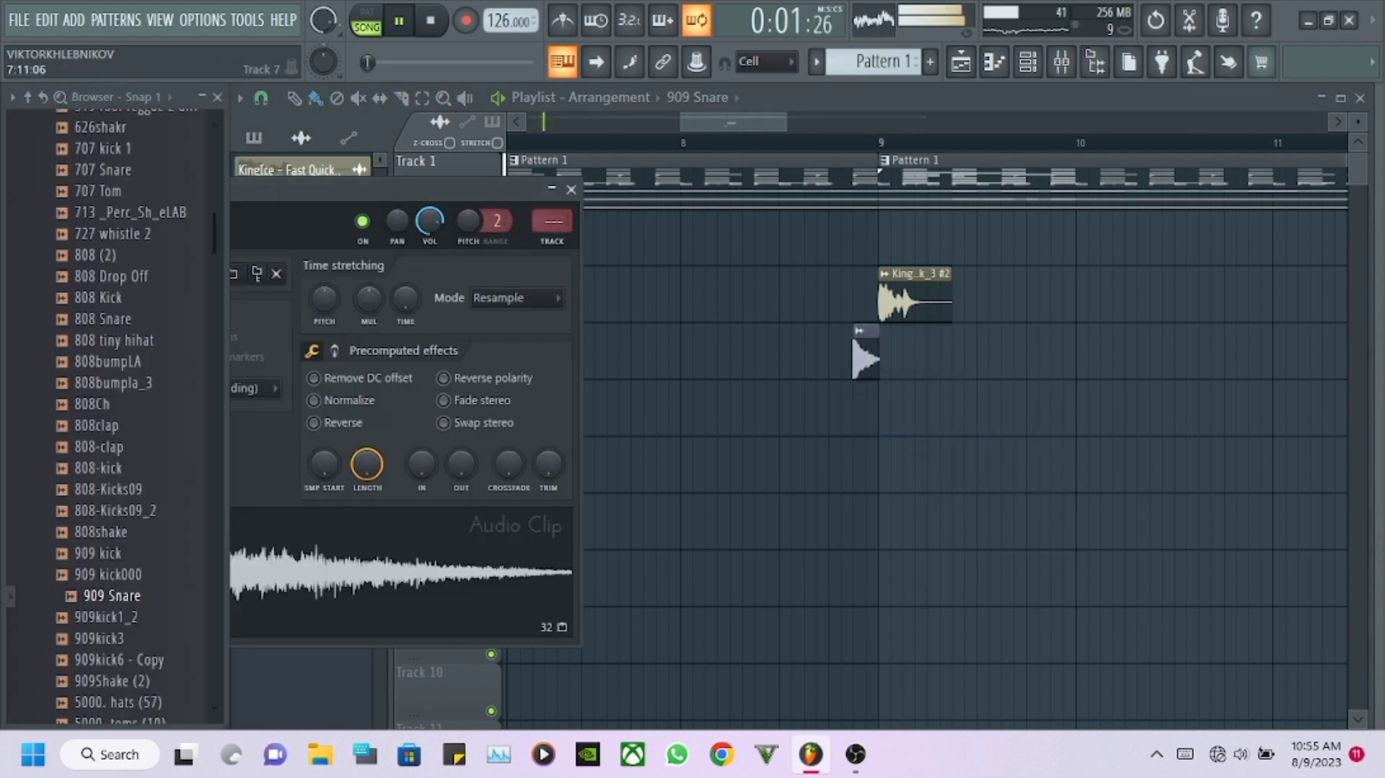
click(313, 422)
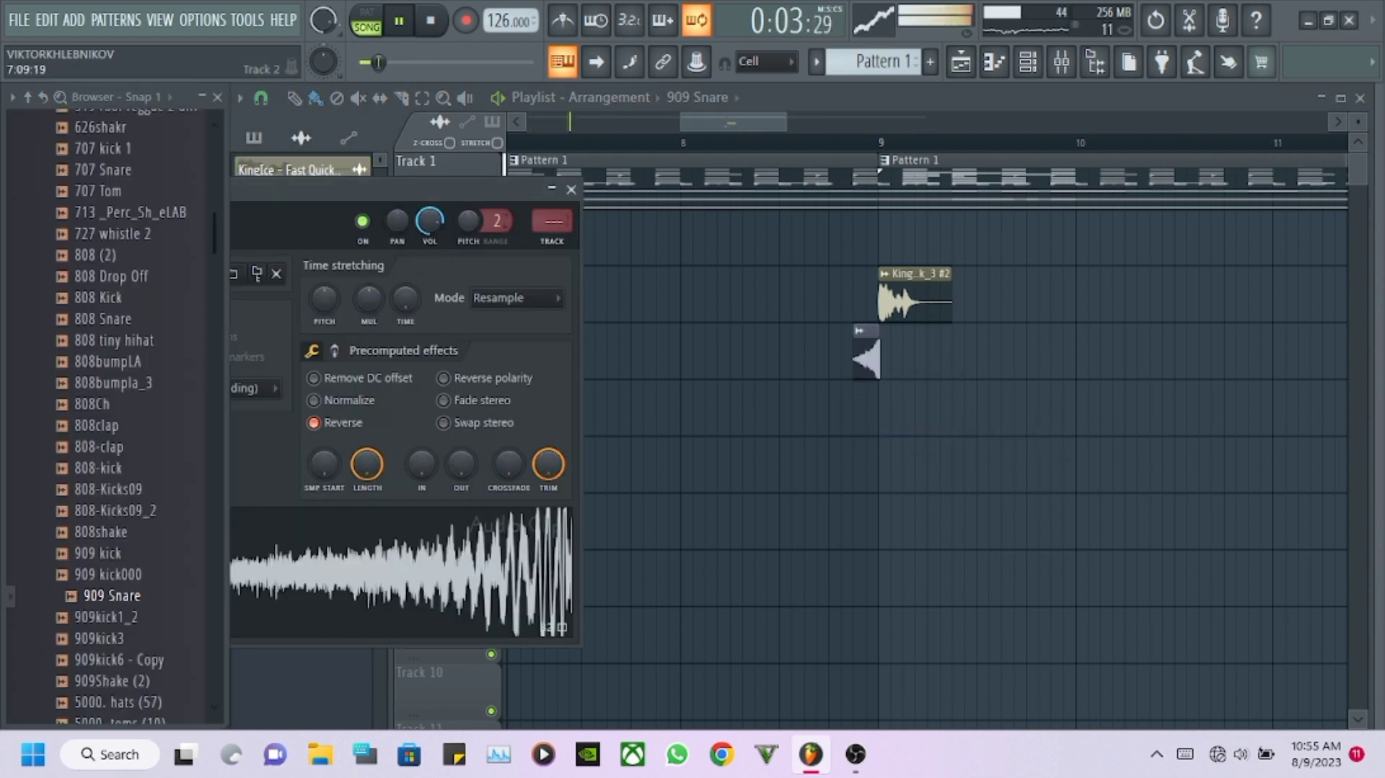
Set the playlist snap to (none) and shift the reversed 909 Snare clip slightly earlier so it ends at bar 9.
scroll(865, 307, up, 7)
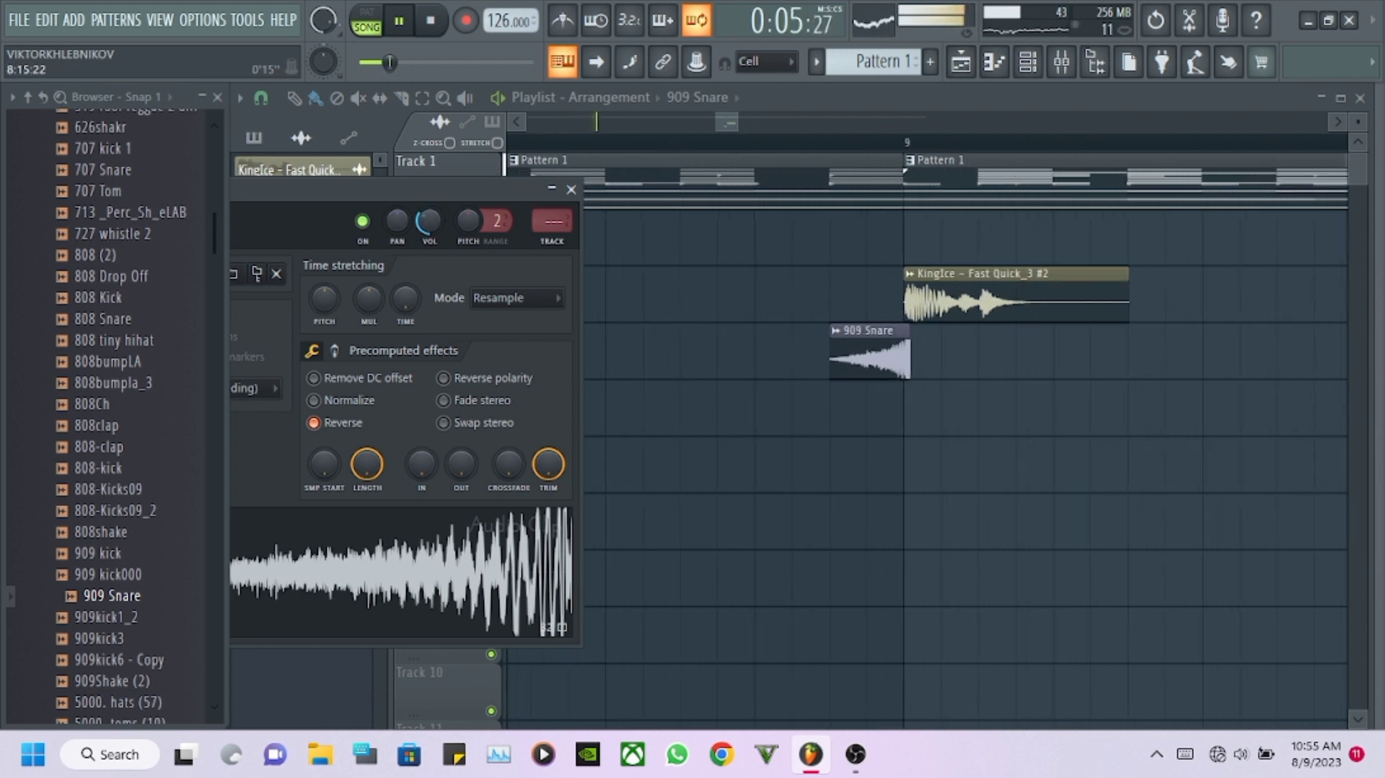
click(261, 98)
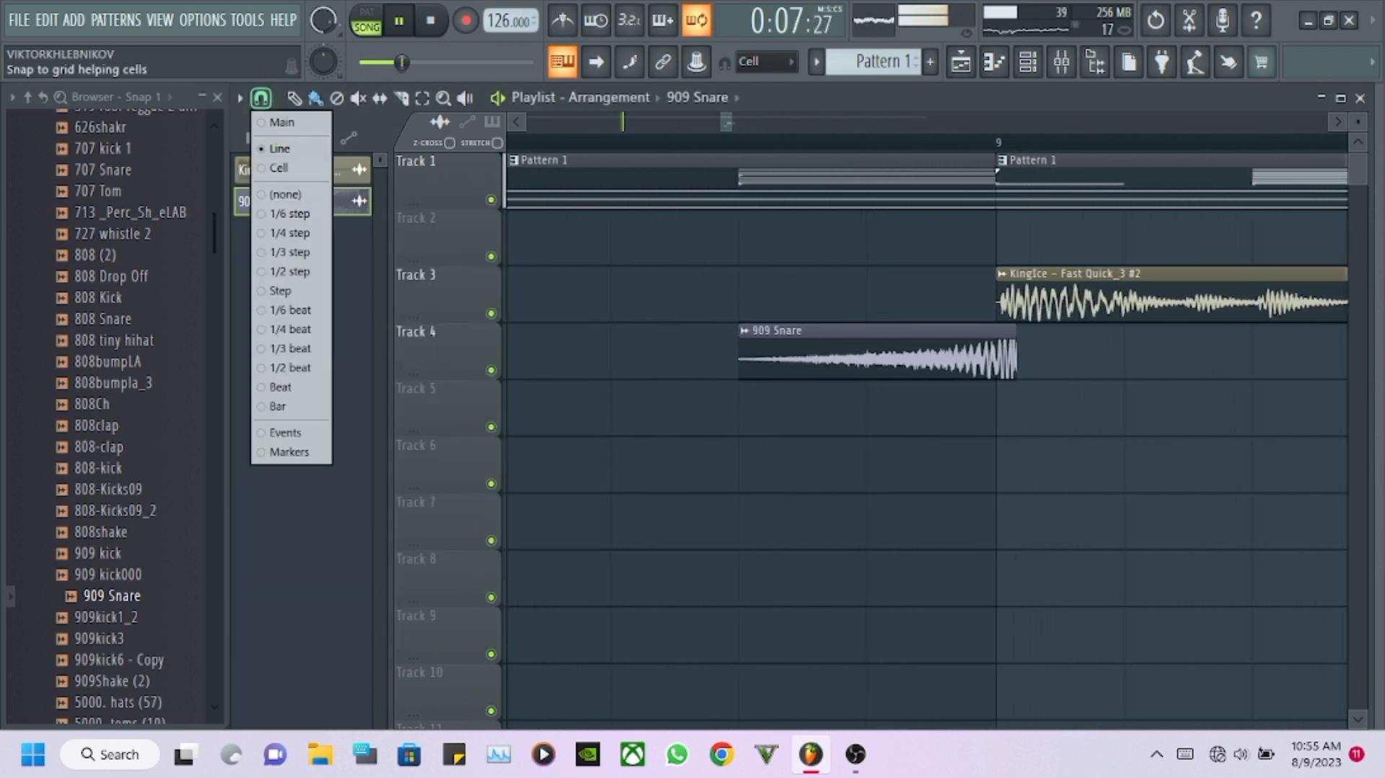
click(285, 194)
drag(877, 353, 860, 354)
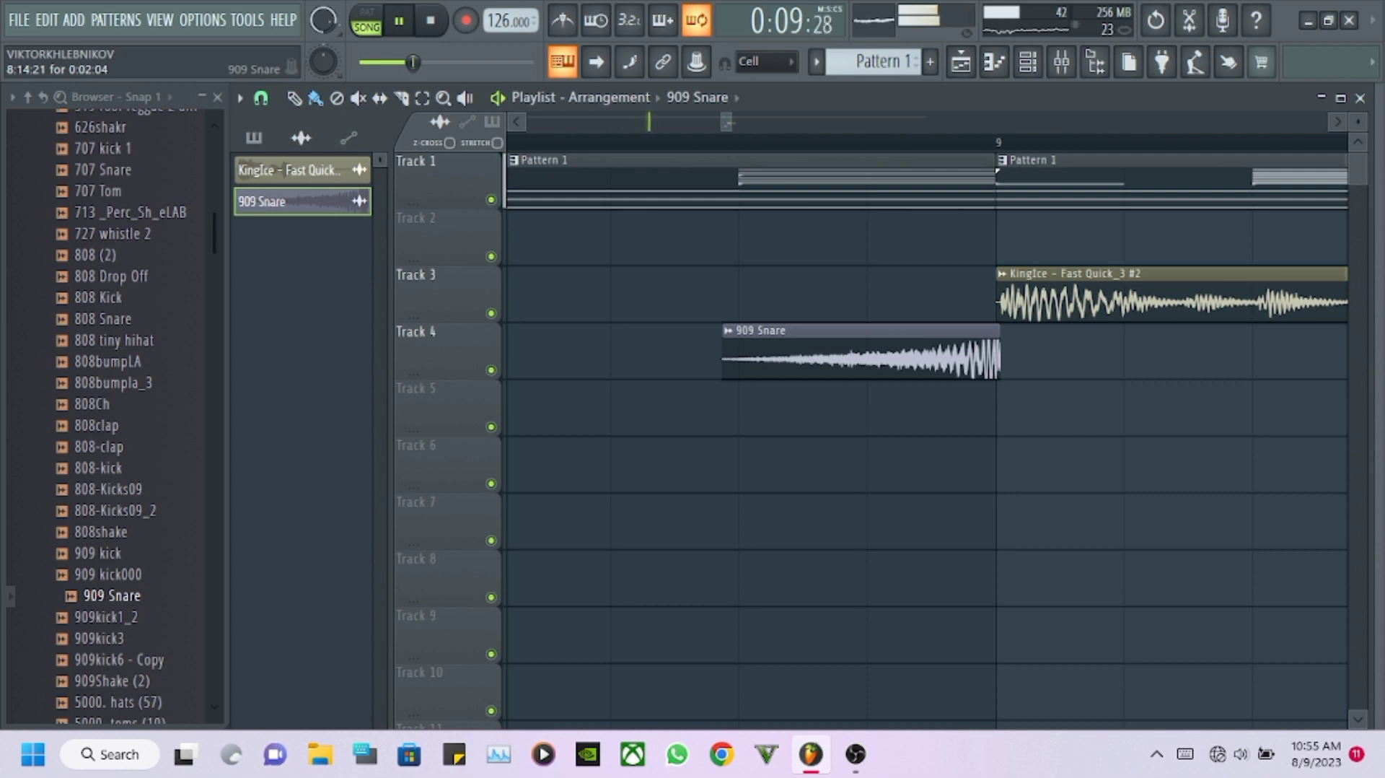
drag(997, 299, 1006, 300)
scroll(974, 299, down, 1)
scroll(974, 303, down, 7)
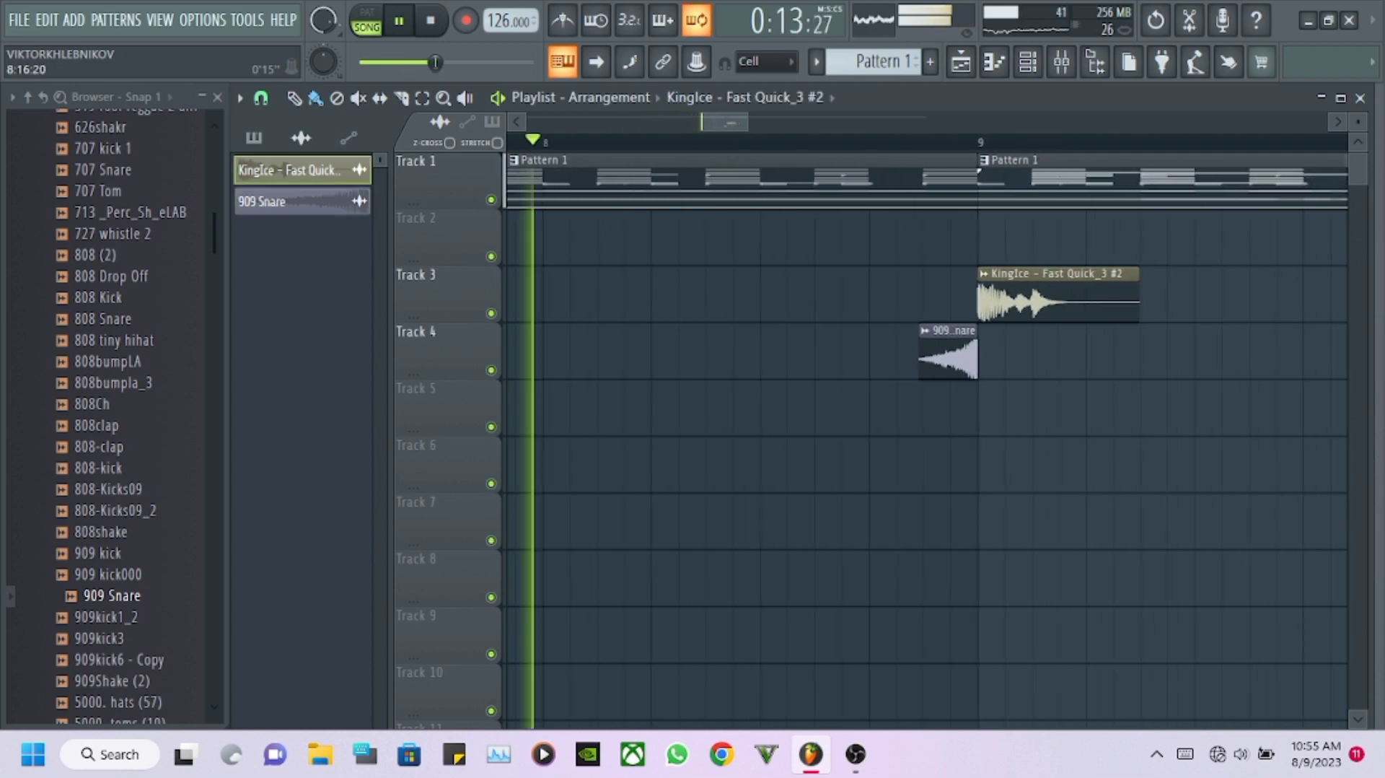
Check the channel settings of the 909 Snare and KingIce - Fast Quick_3 #2 audio clips.
double_click(295, 201)
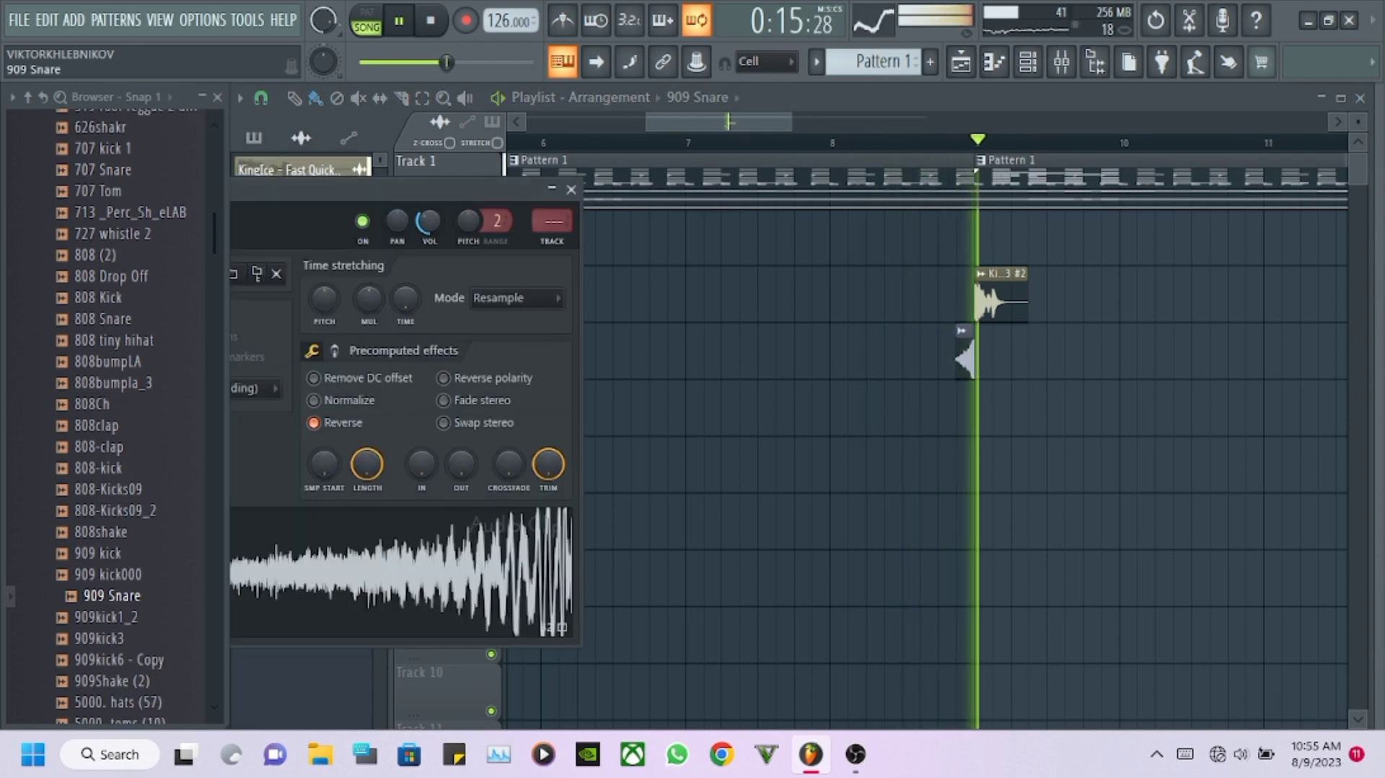
key(Escape)
scroll(680, 303, down, 7)
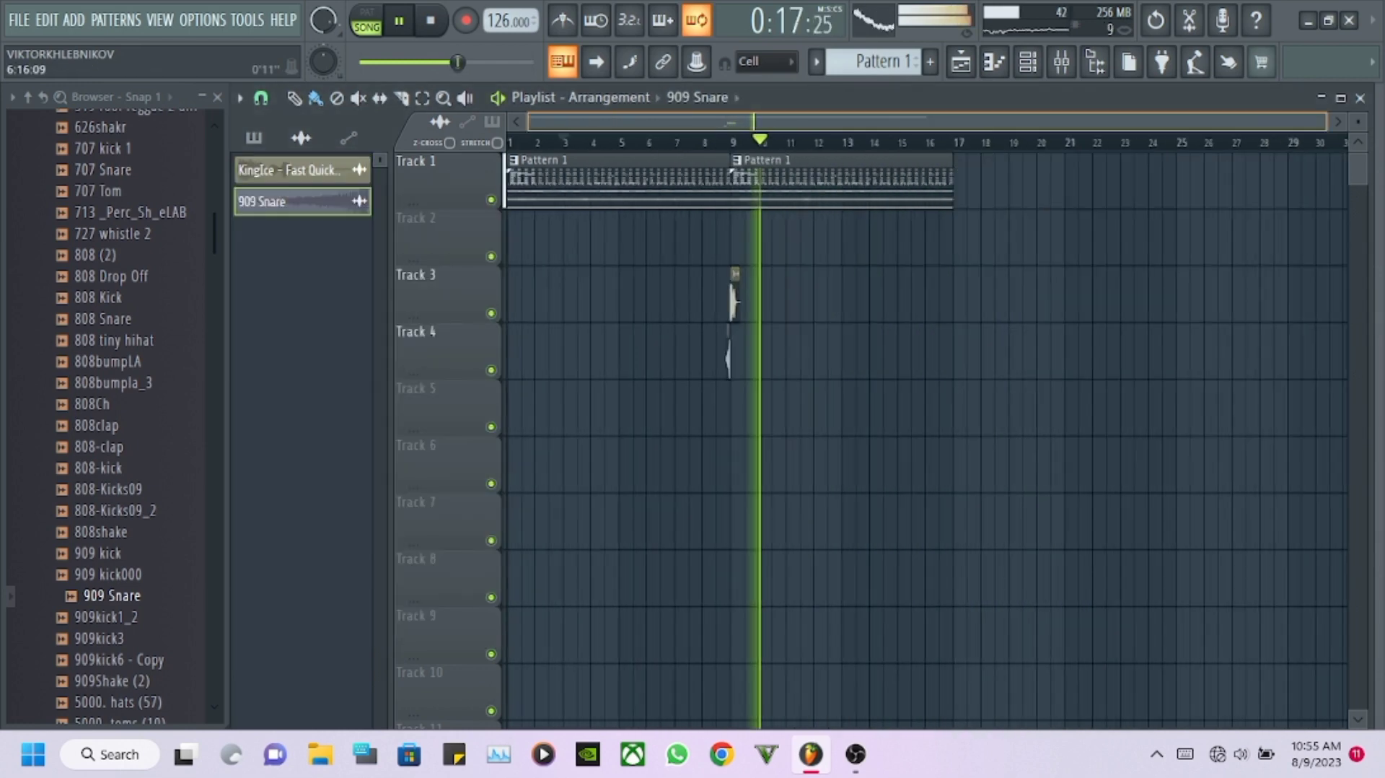
double_click(655, 275)
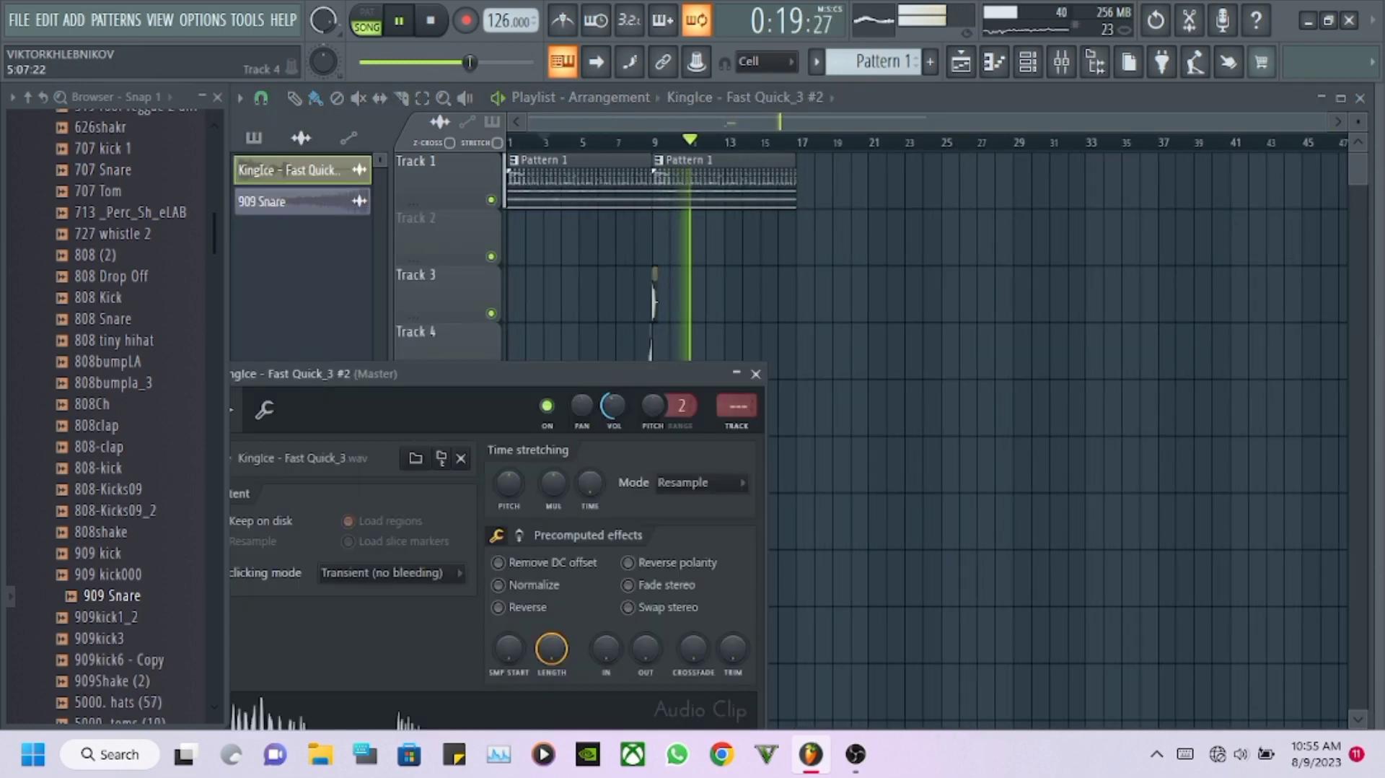
Insert the 808 Snare sample as a new channel in the channel rack, between cowbell 2 and HAT-116.
click(1028, 62)
scroll(894, 390, up, 8)
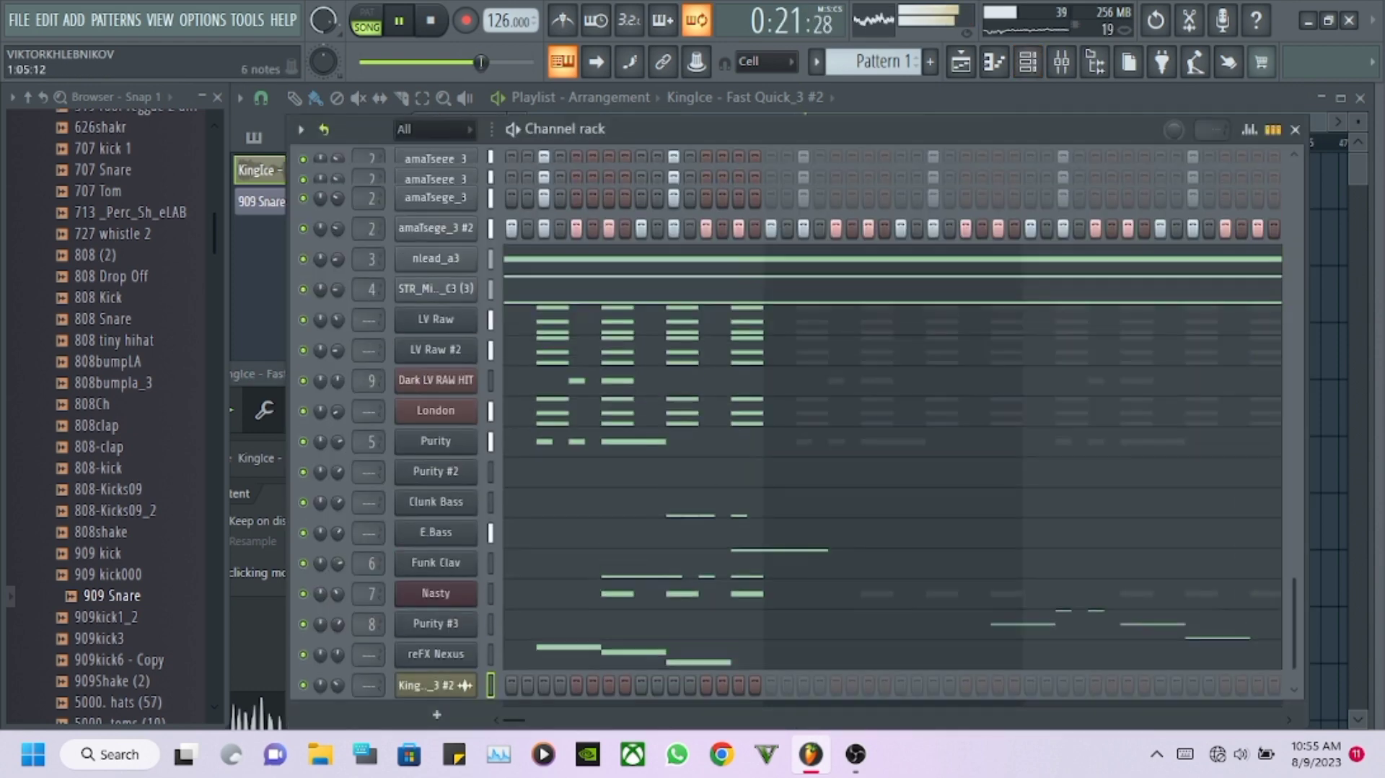
scroll(895, 433, down, 5)
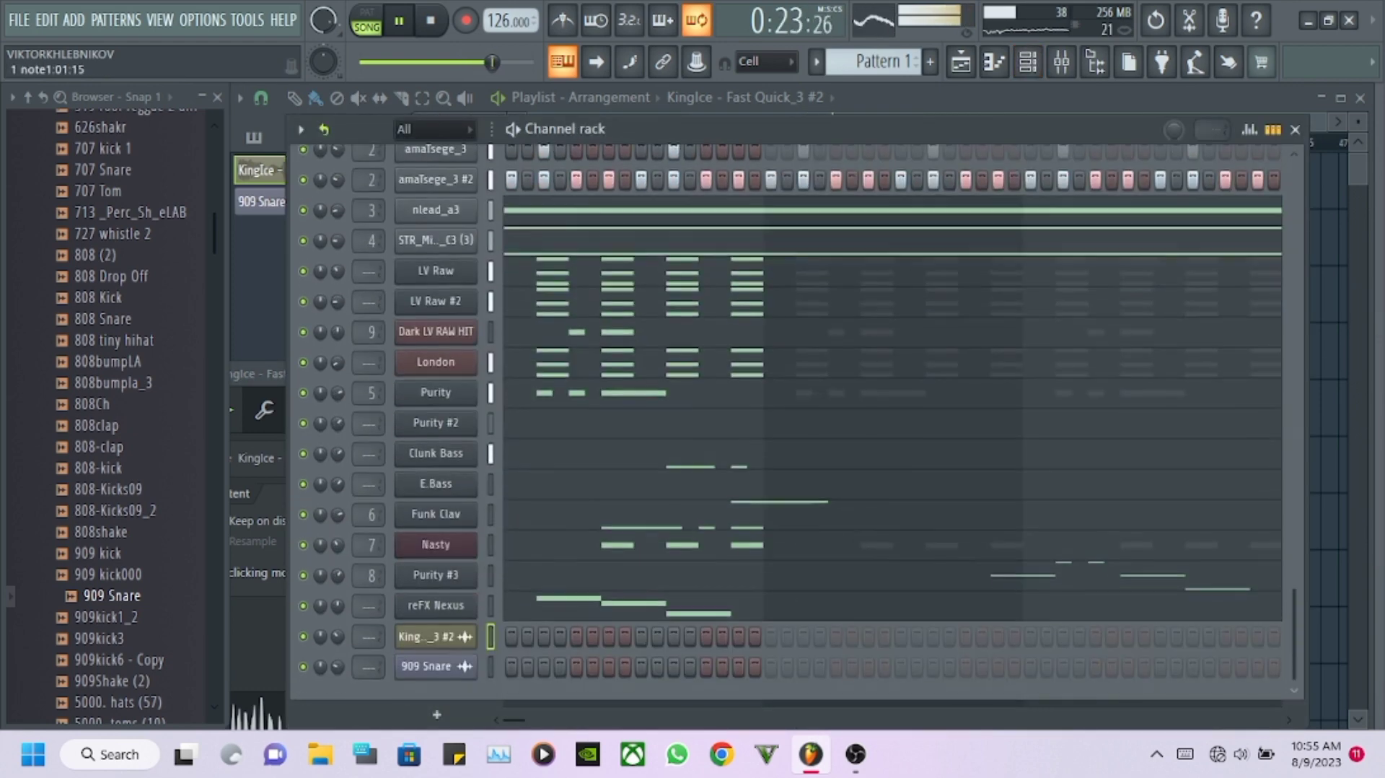
scroll(894, 433, up, 5)
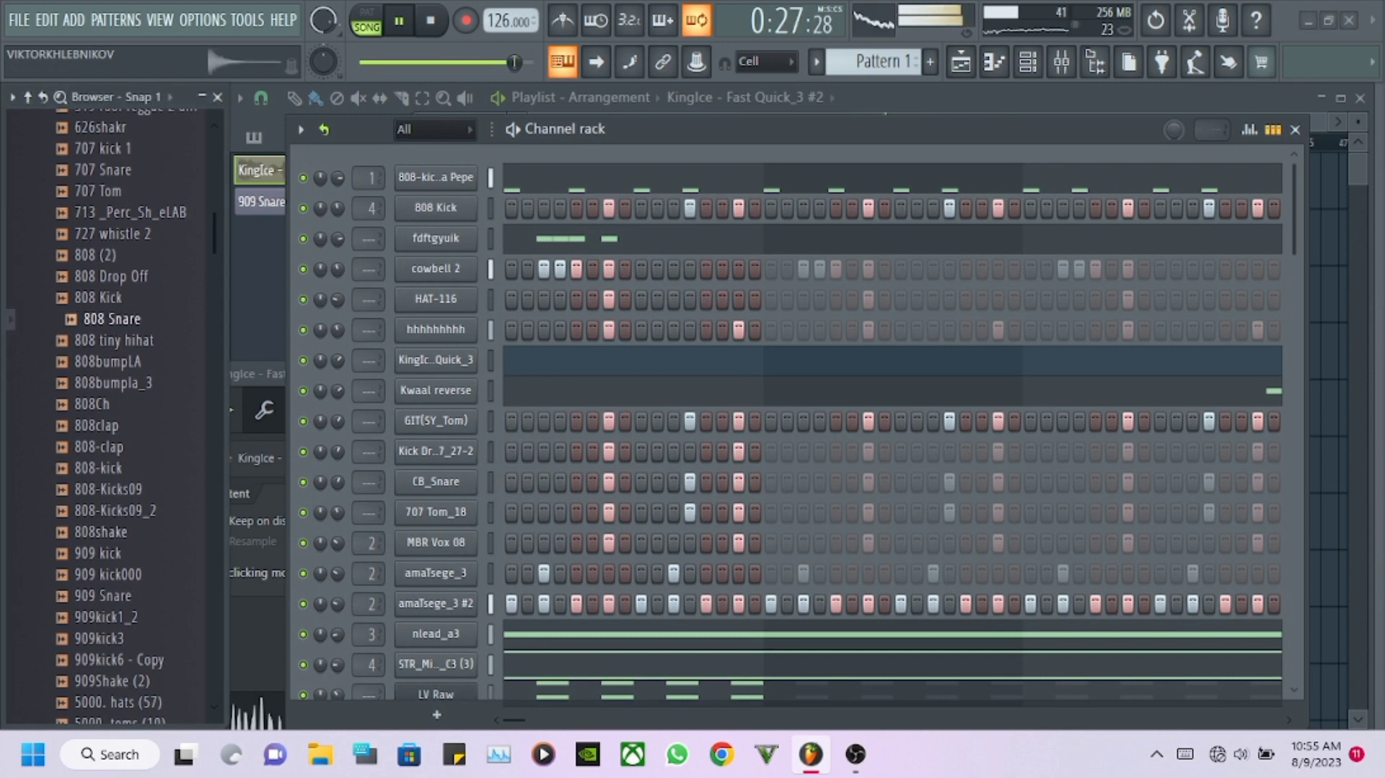
drag(112, 318, 491, 298)
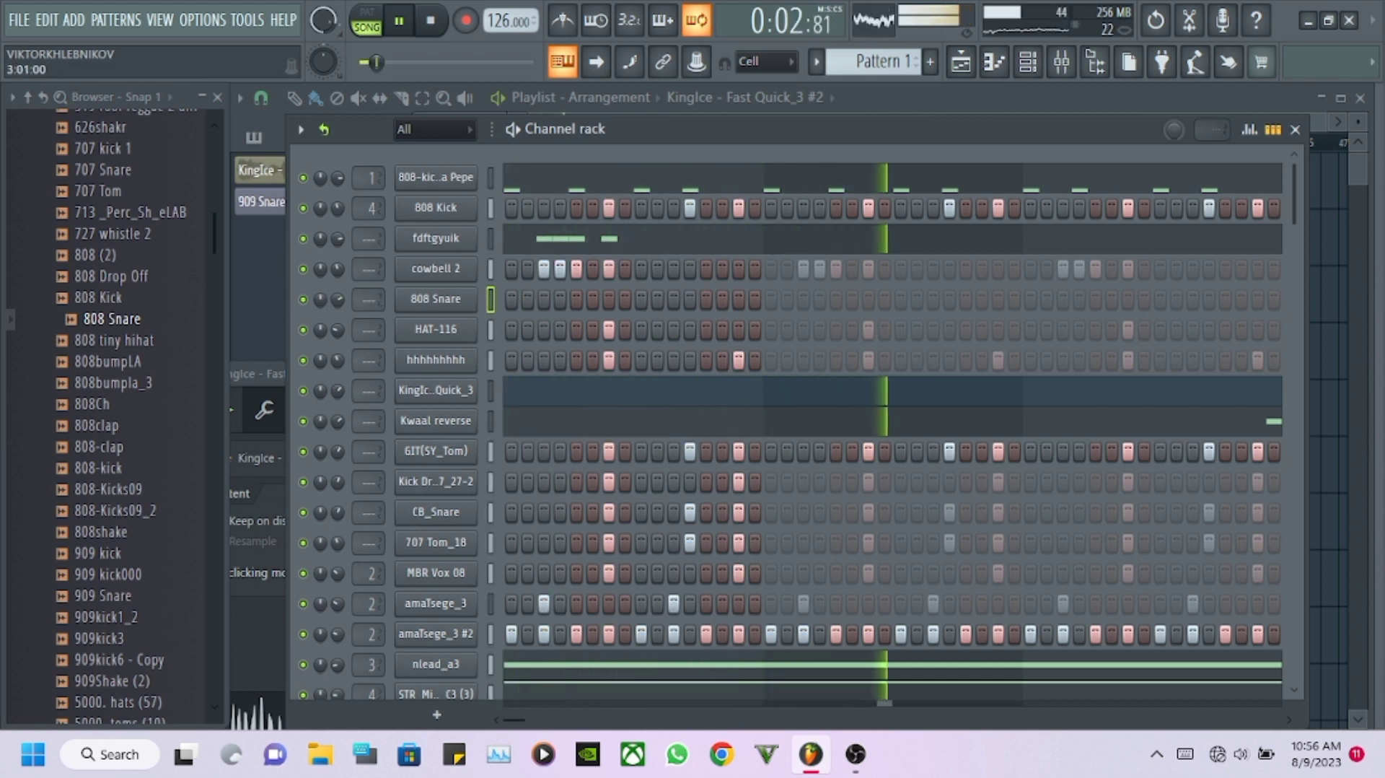
mouse_move(1030, 299)
mouse_down()
mouse_move(1079, 300)
mouse_move(738, 300)
mouse_up()
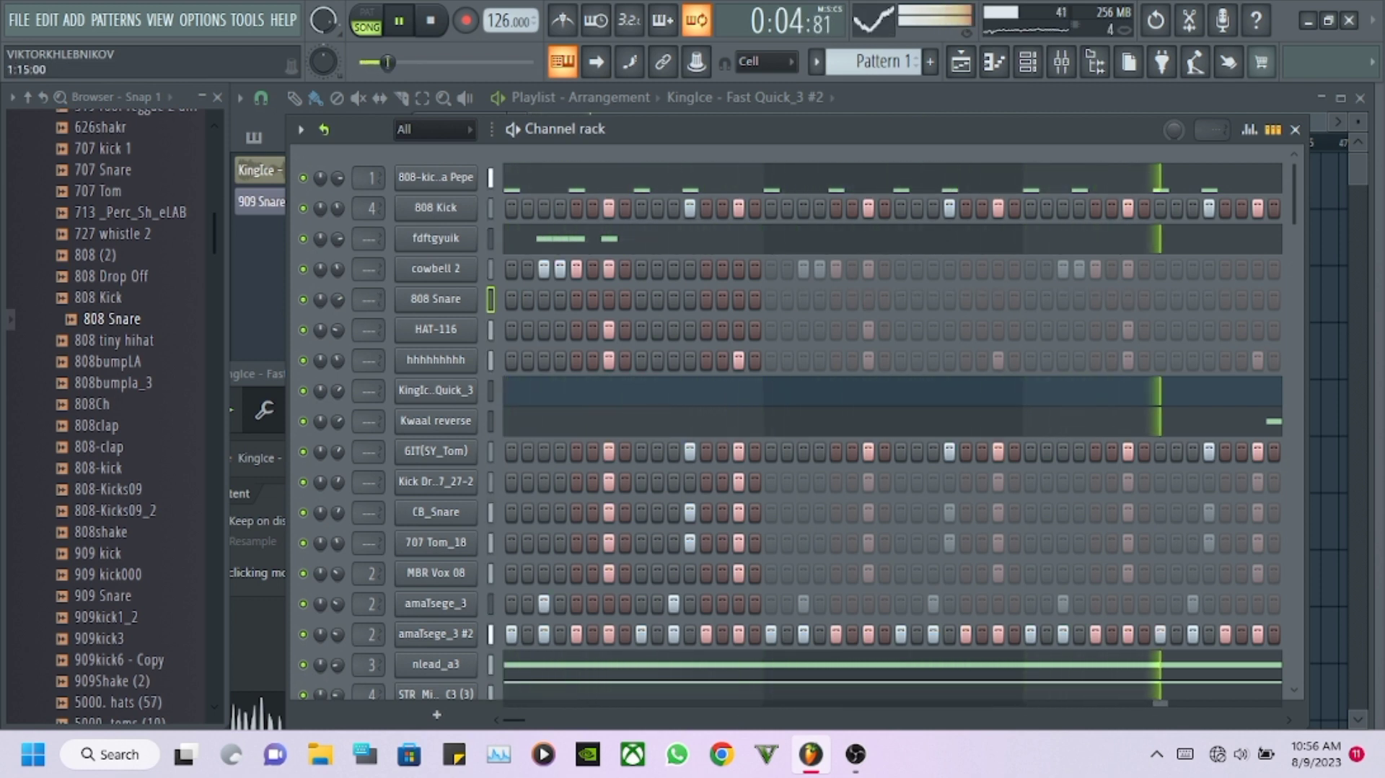
In the 808 Snare piano roll, place one-step C5 notes at steps 1, 2, 4 and 7 of bar 4.
right_click(437, 299)
click(525, 300)
key(space)
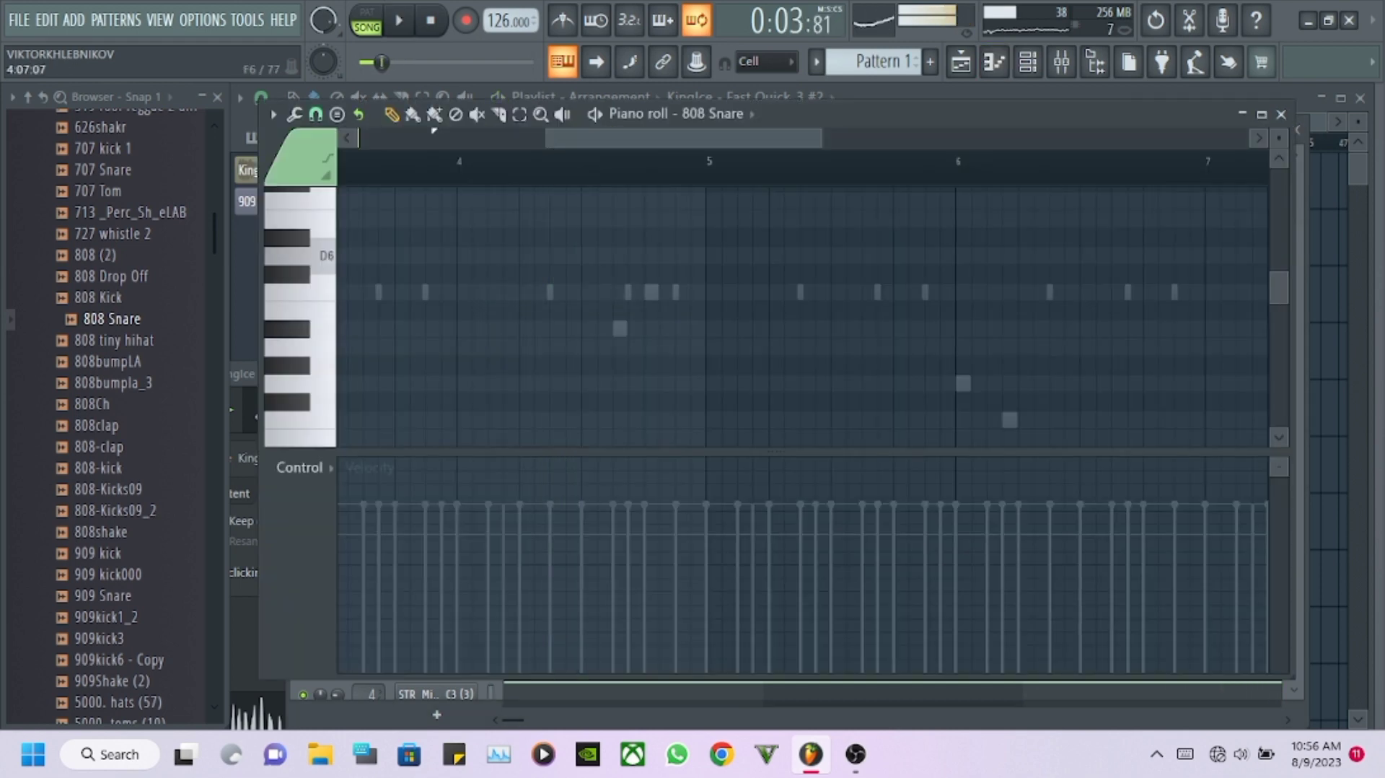
scroll(440, 255, up, 2)
scroll(802, 317, down, 4)
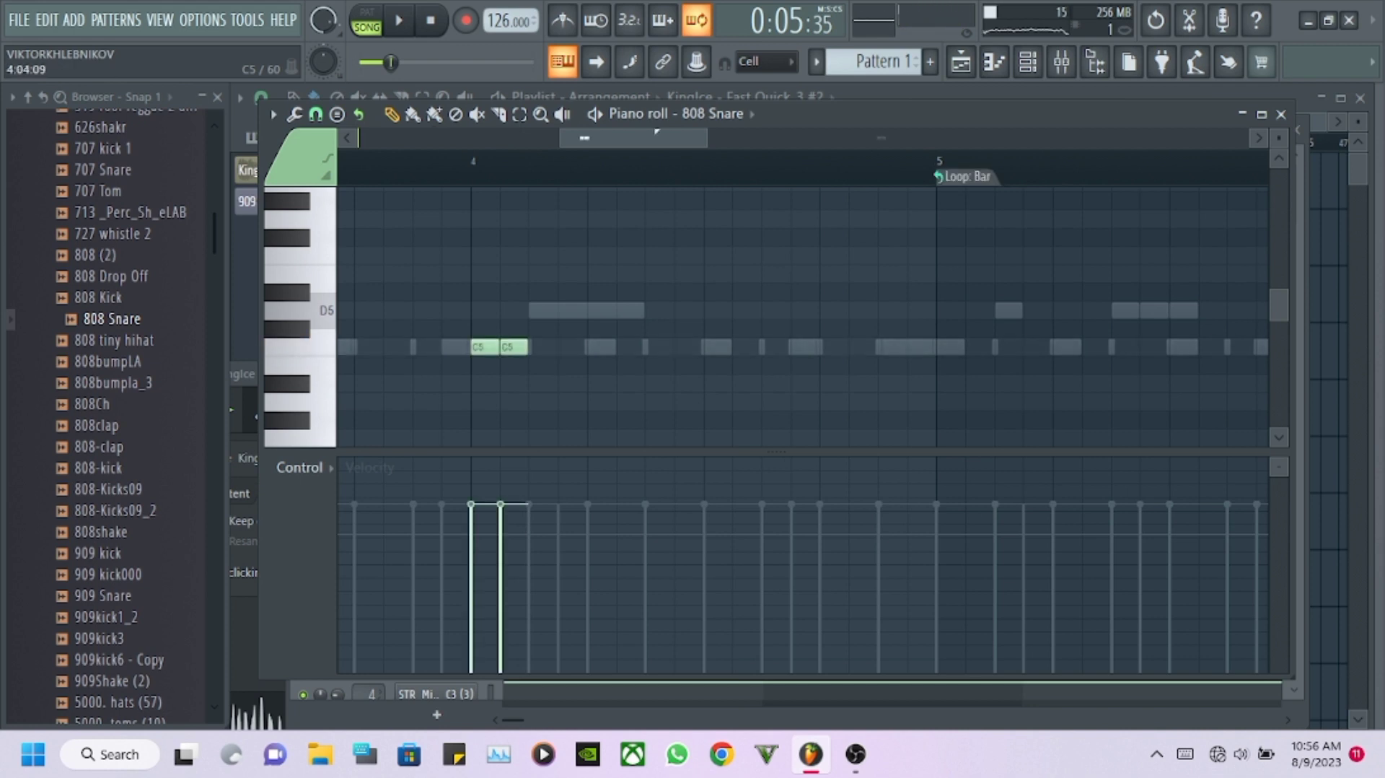
key(space)
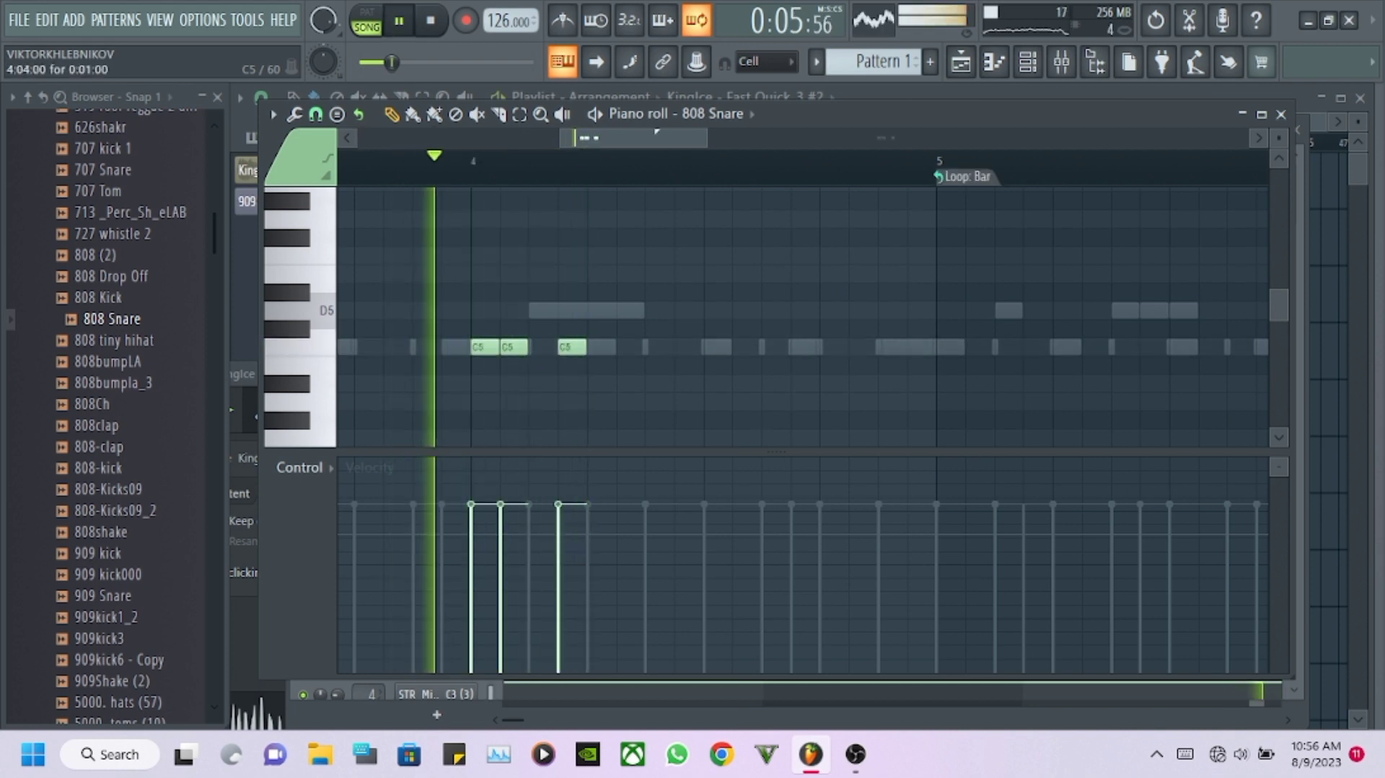
drag(629, 347, 659, 347)
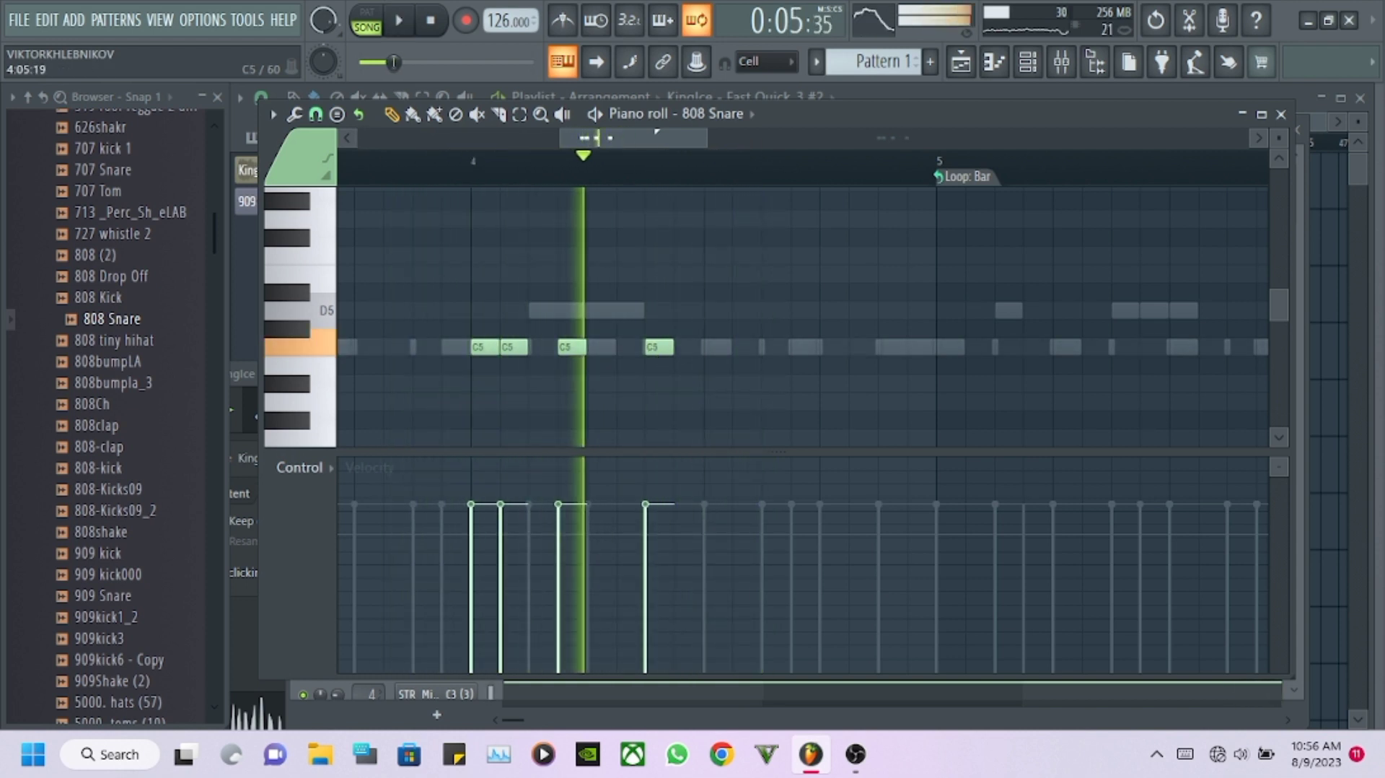
Add one-step C5 notes for 808 Snare at steps 6, 8, 9 and 11 of bar 4.
key(z)
key(z)
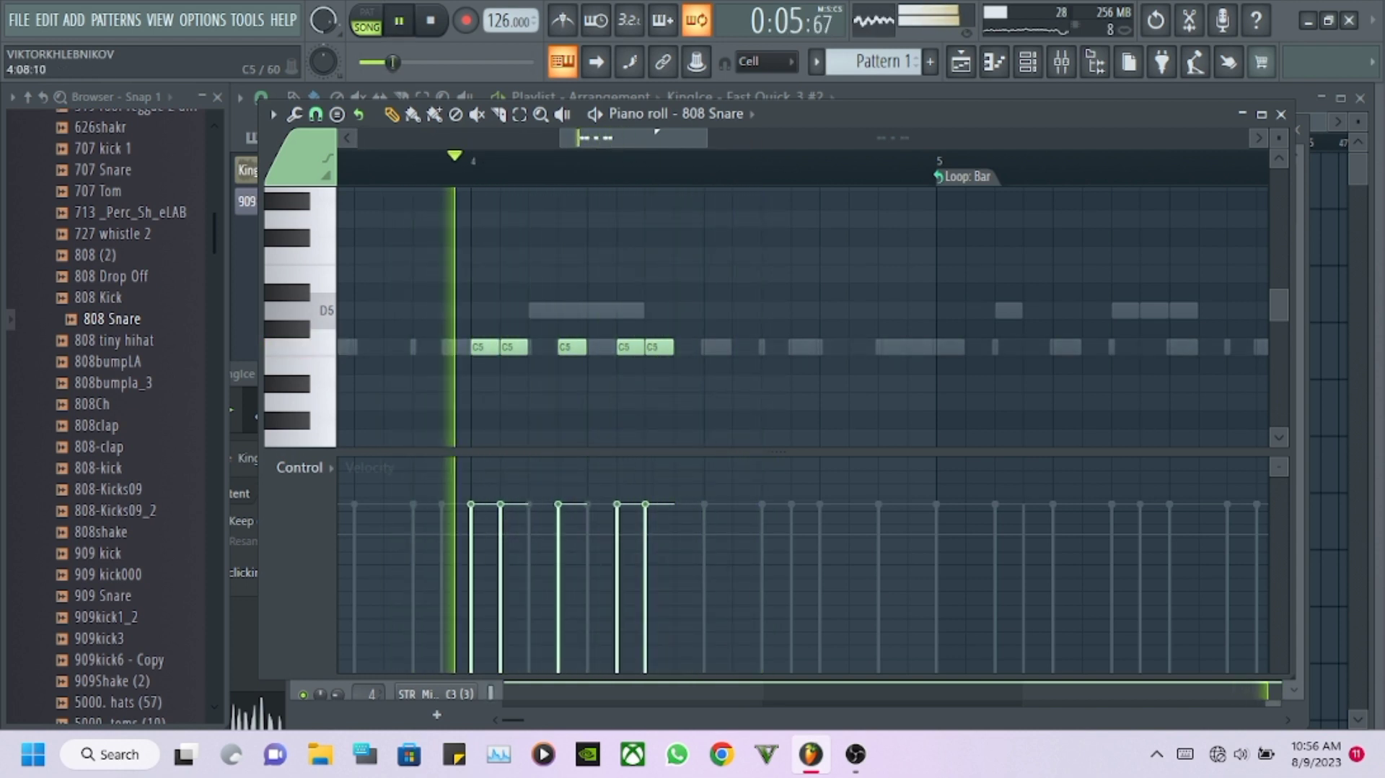
key(z)
key(z)
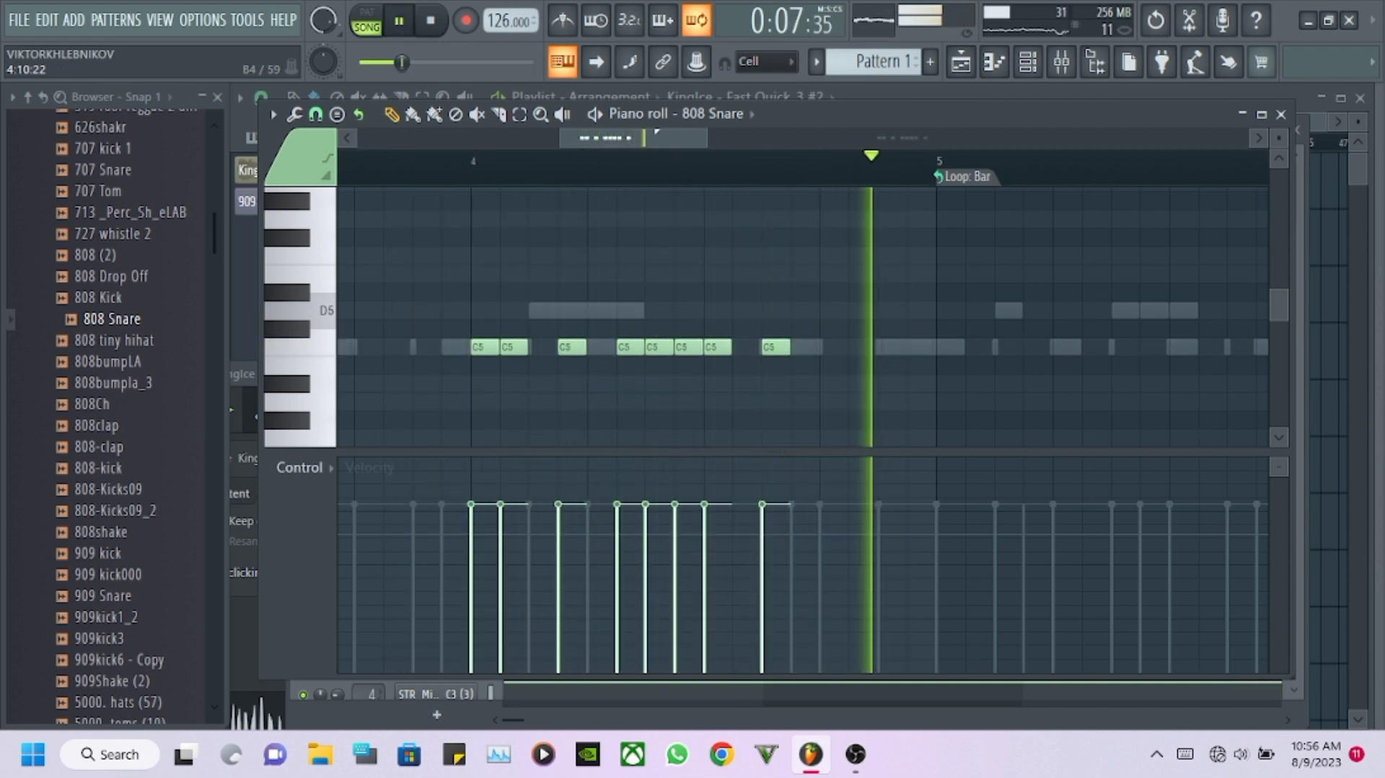
Add a one-step C5 note at step 13 of bar 4, and lower all the 808 Snare notes one octave to C4.
key(space)
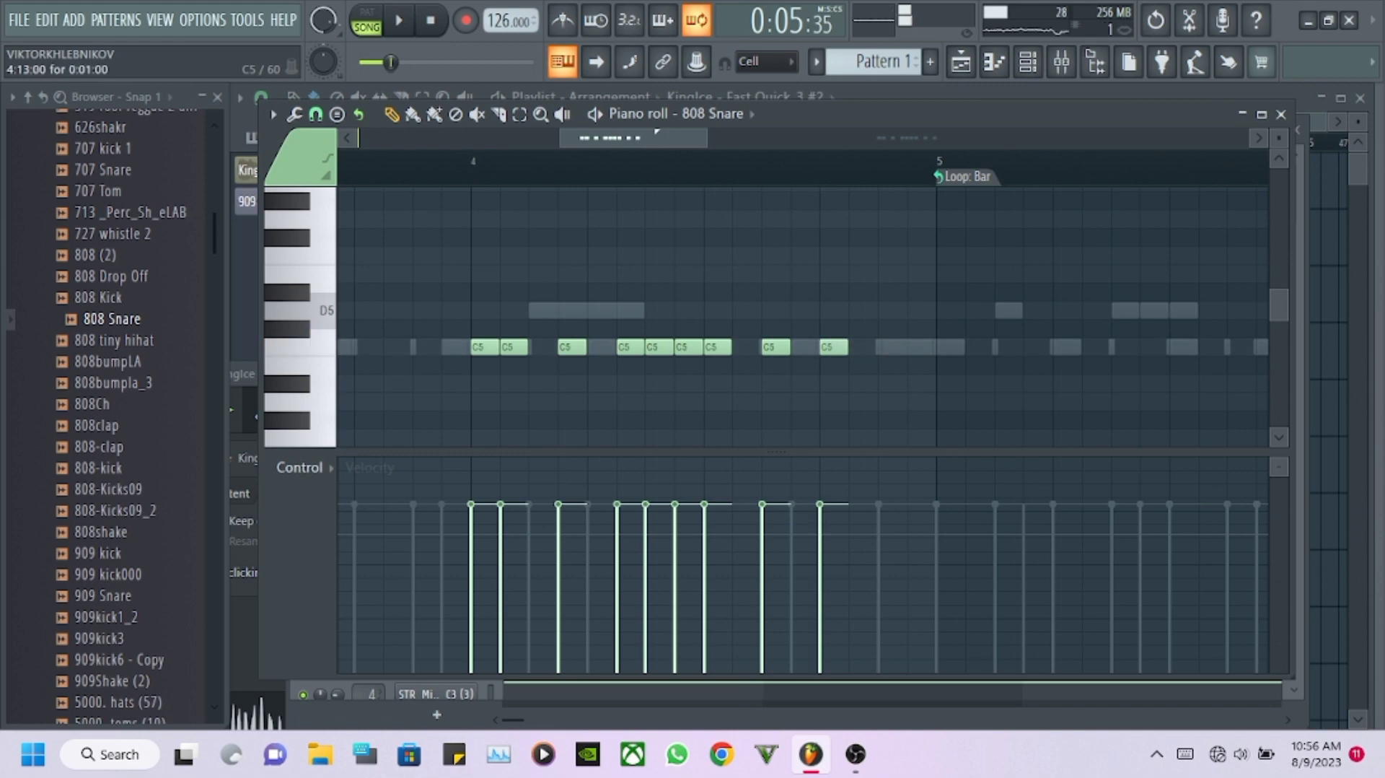
key(space)
scroll(801, 318, down, 4)
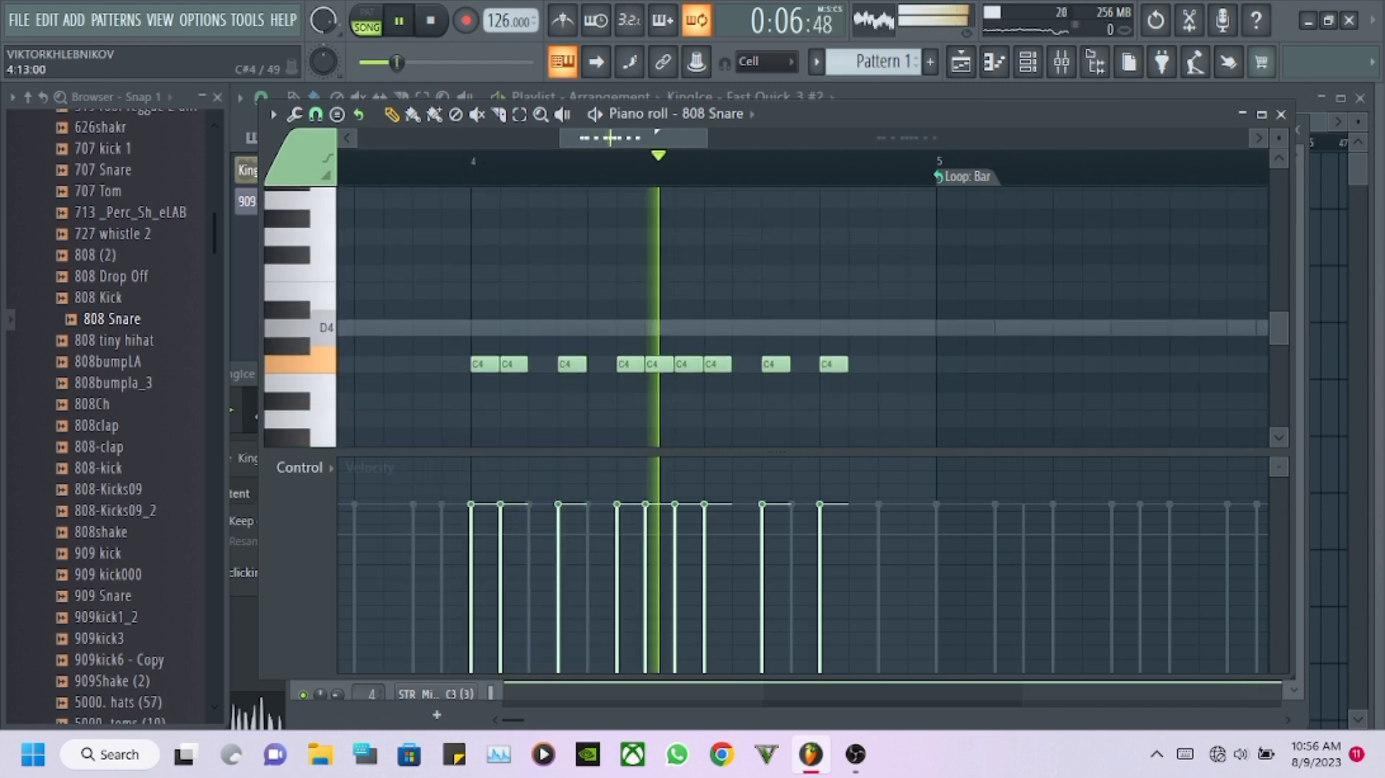
Raise the snare fill notes one octave to C5 and replace the 808 Snare channel's sample with 707 Snare.
scroll(801, 317, up, 3)
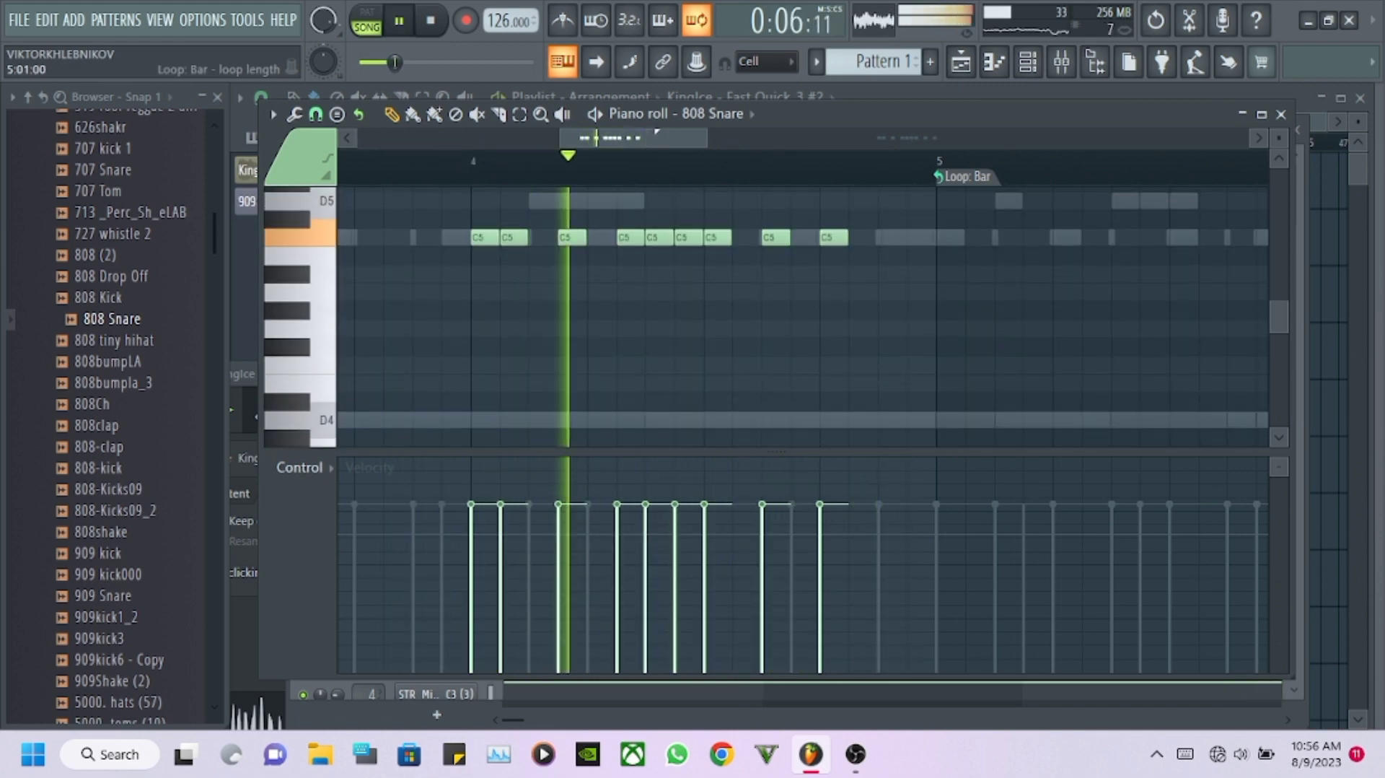
key(F6)
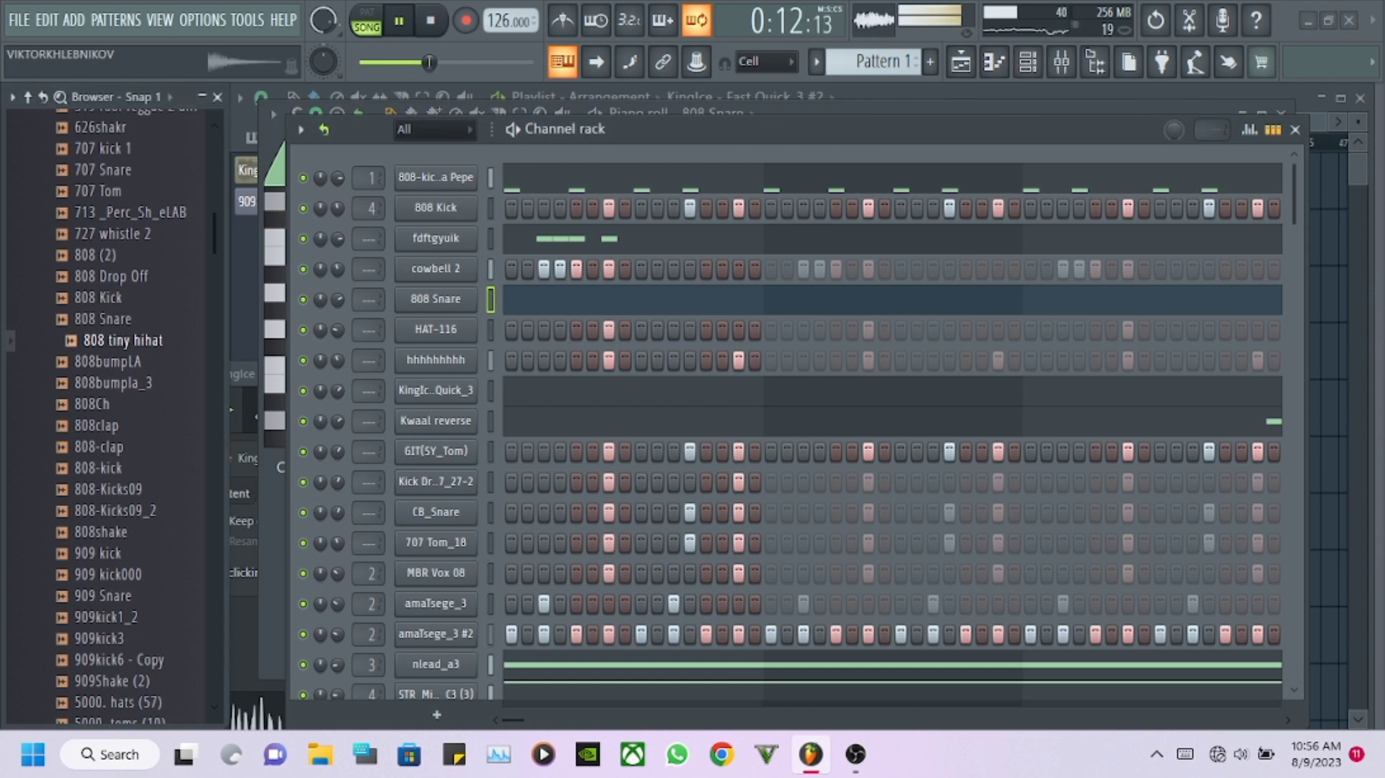
drag(111, 170, 435, 300)
Turn off the bar loop at bar 5 in the 707 Snare piano roll by setting it to Don't loop.
key(F7)
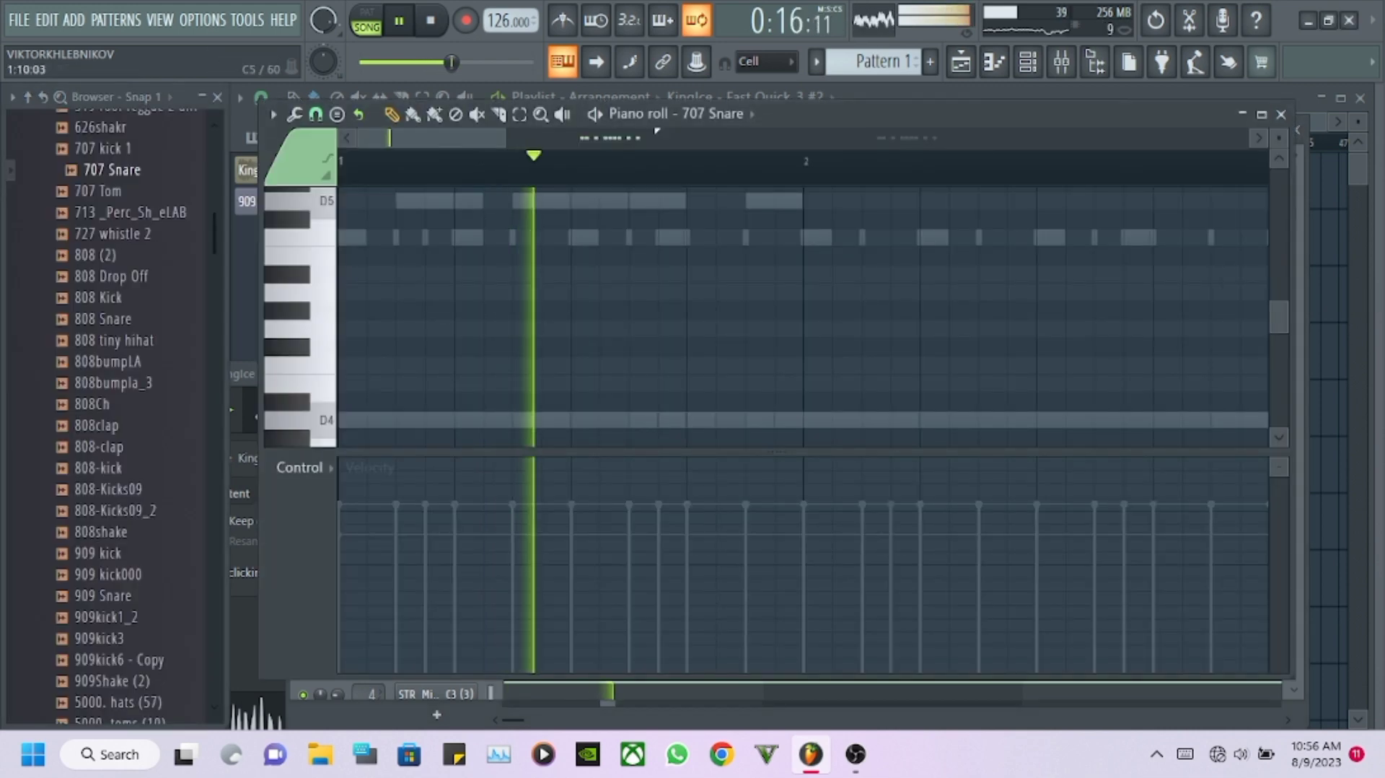
right_click(1034, 178)
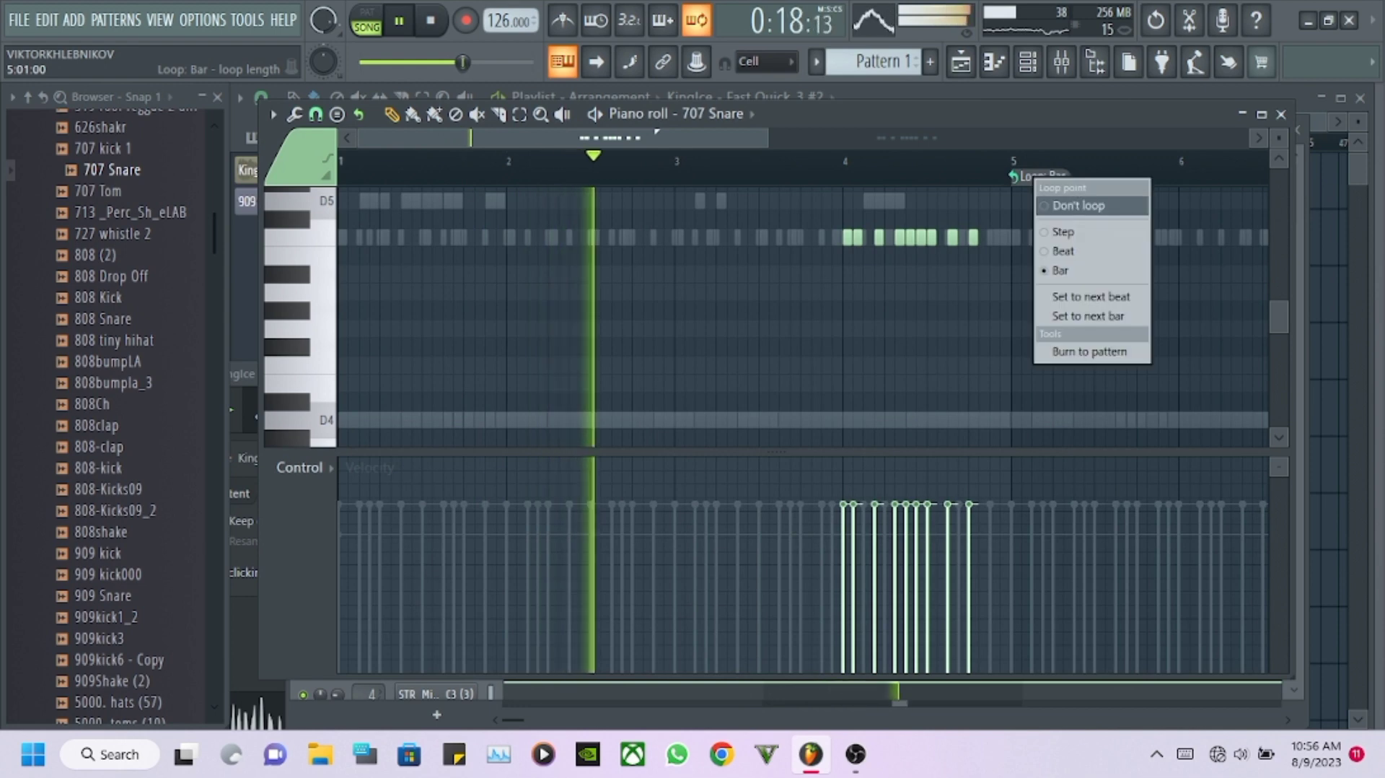
click(1075, 207)
key(F7)
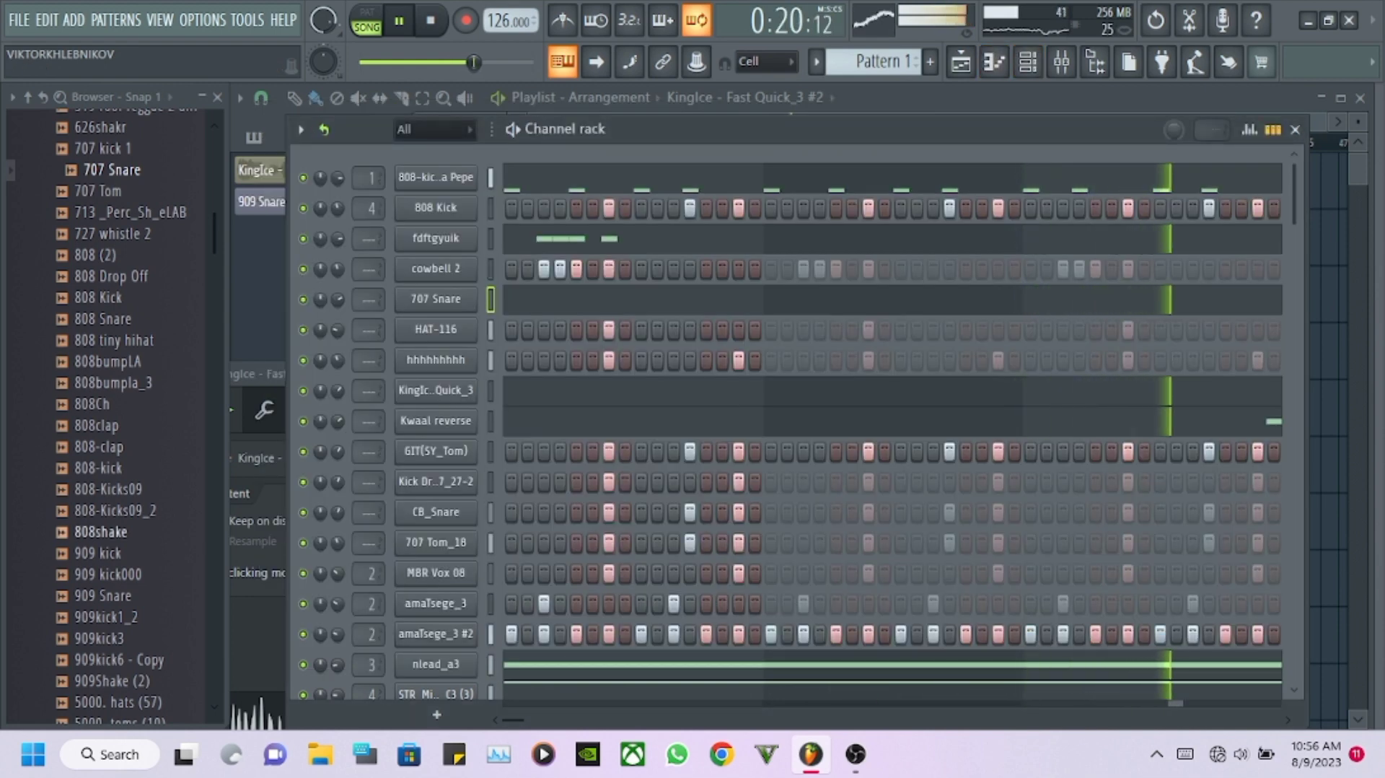
Normalize the 707 Snare sample in its channel settings, leaving the channel rack in view.
scroll(116, 415, up, 8)
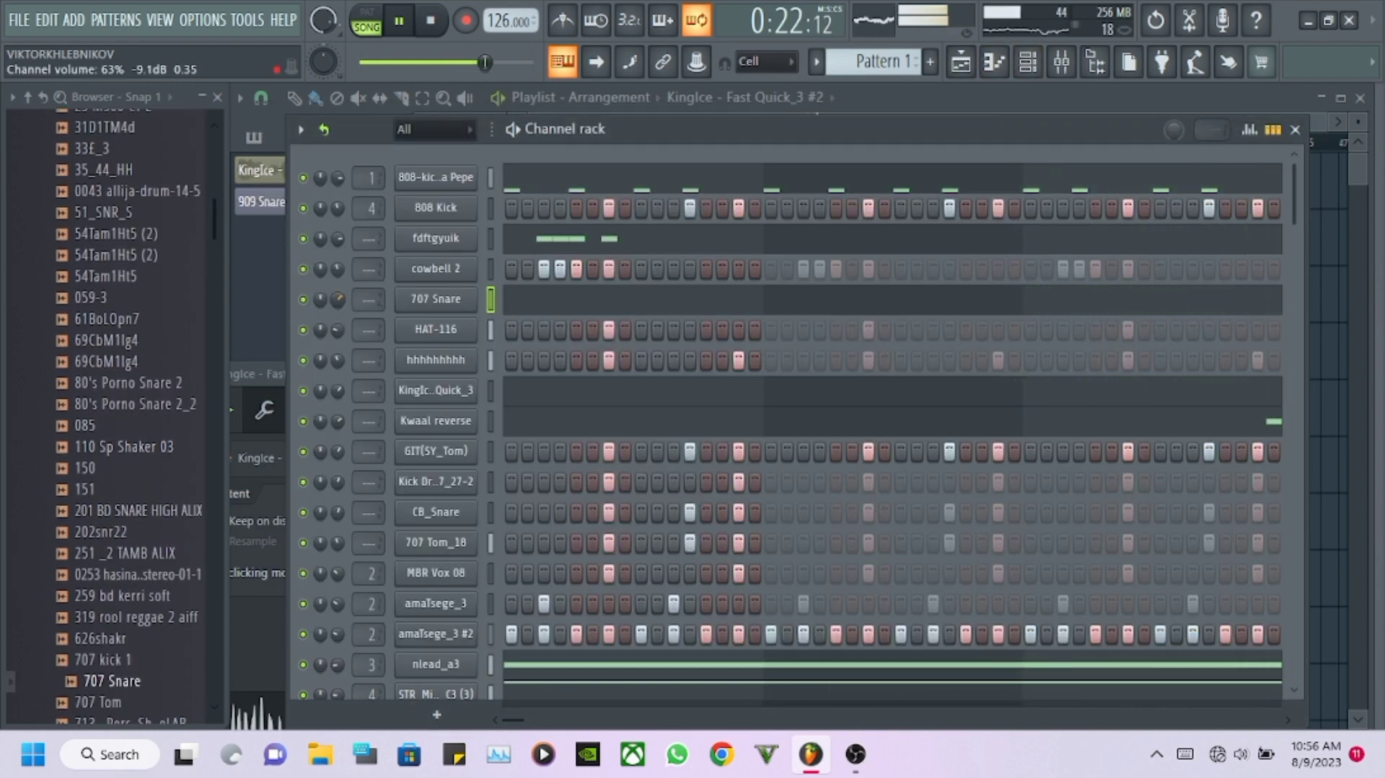
key(F7)
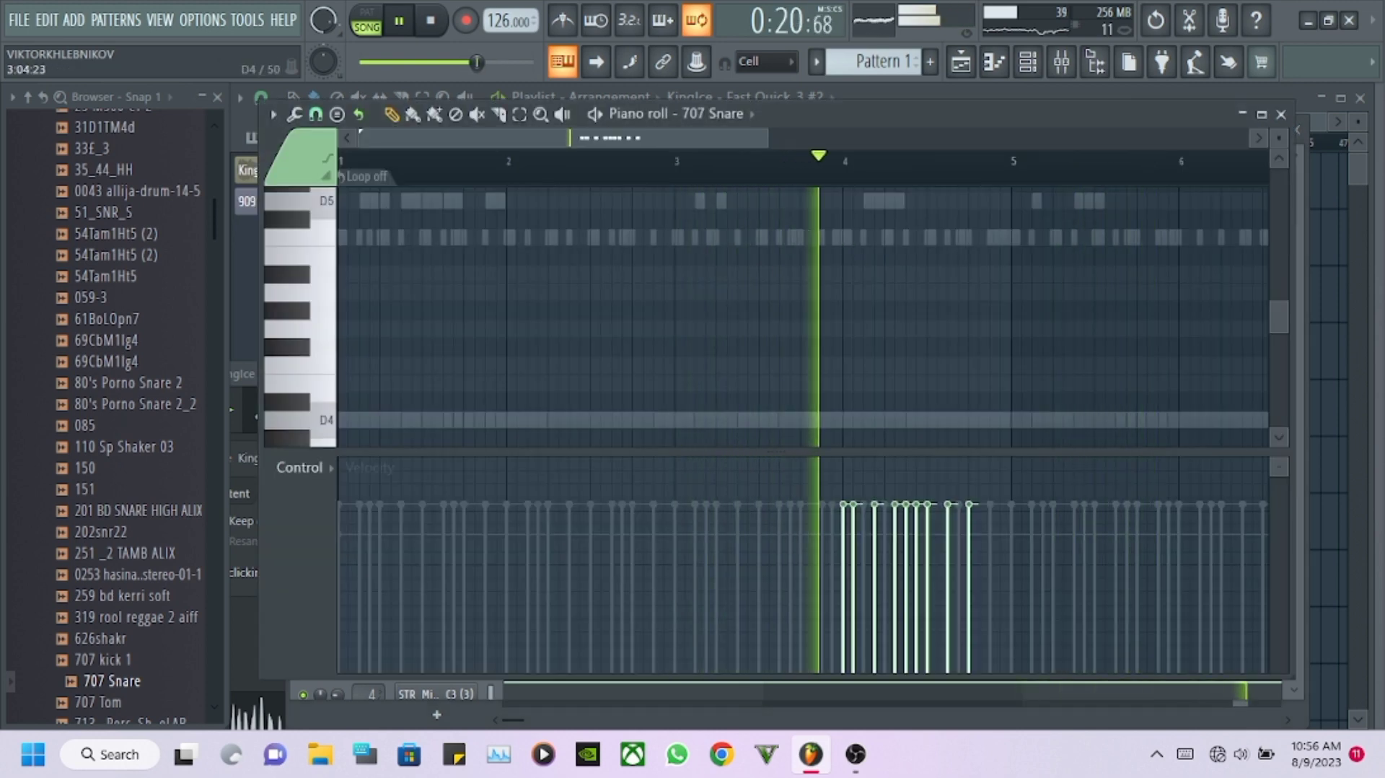
scroll(800, 318, up, 3)
key(F6)
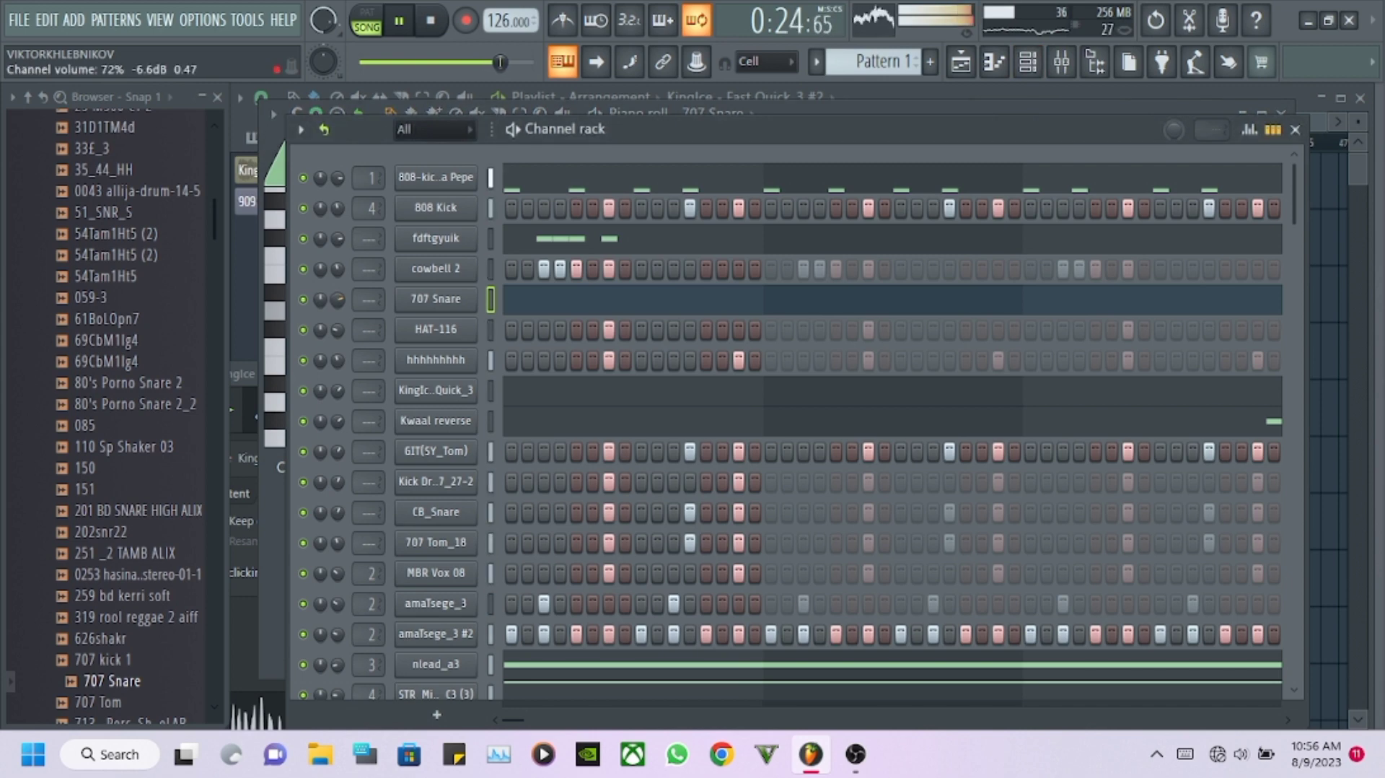
click(435, 298)
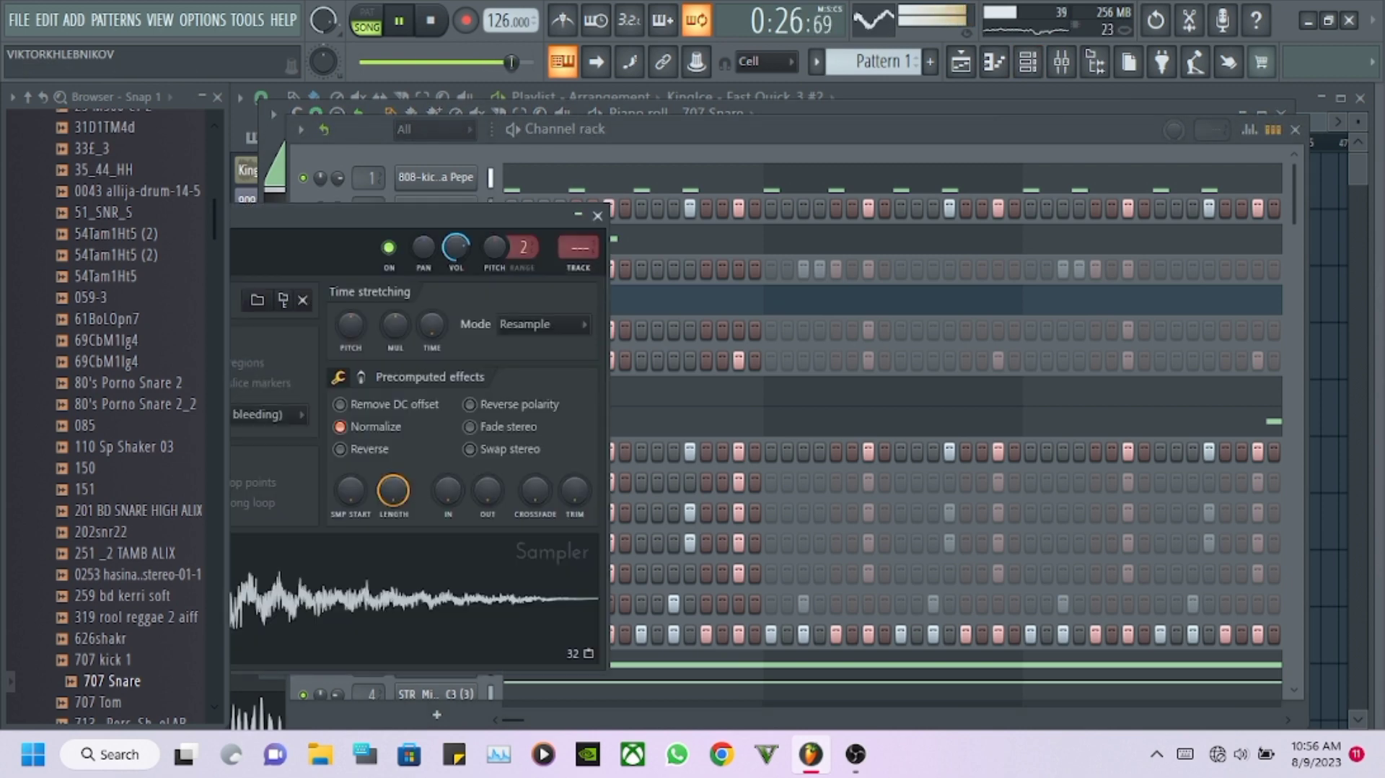
click(597, 216)
Unmute the London channel, and mute the Nasty, Purity #3 and 808-kic..a Pepe channels.
scroll(597, 288, down, 4)
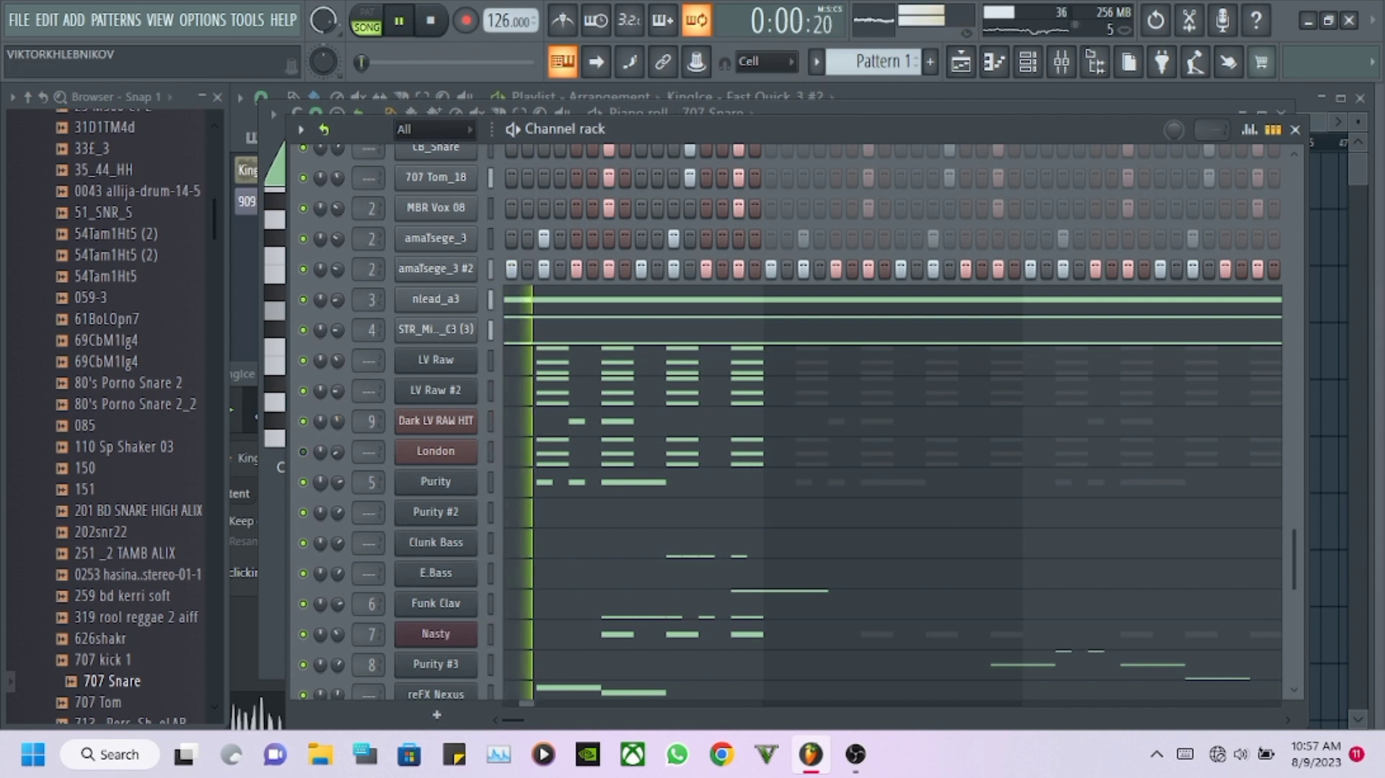
click(303, 634)
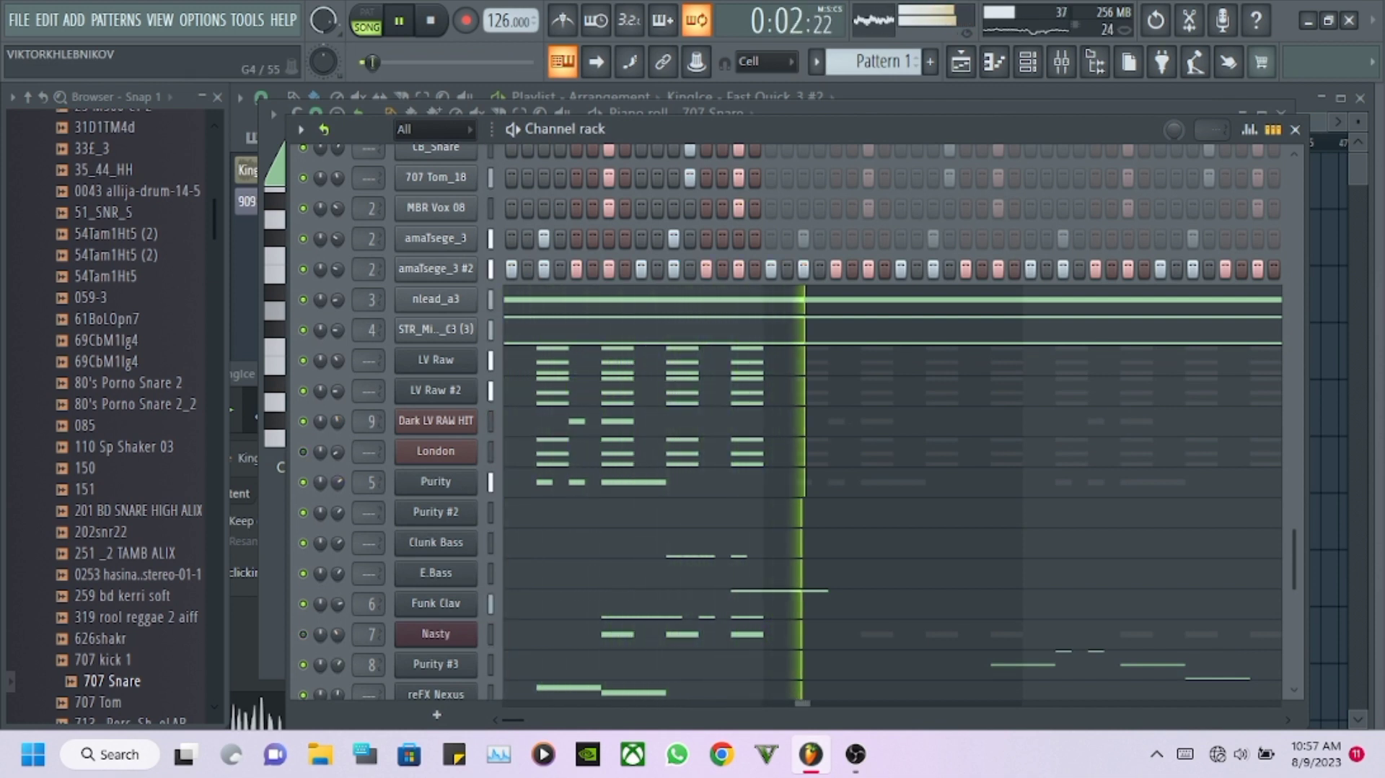
click(303, 451)
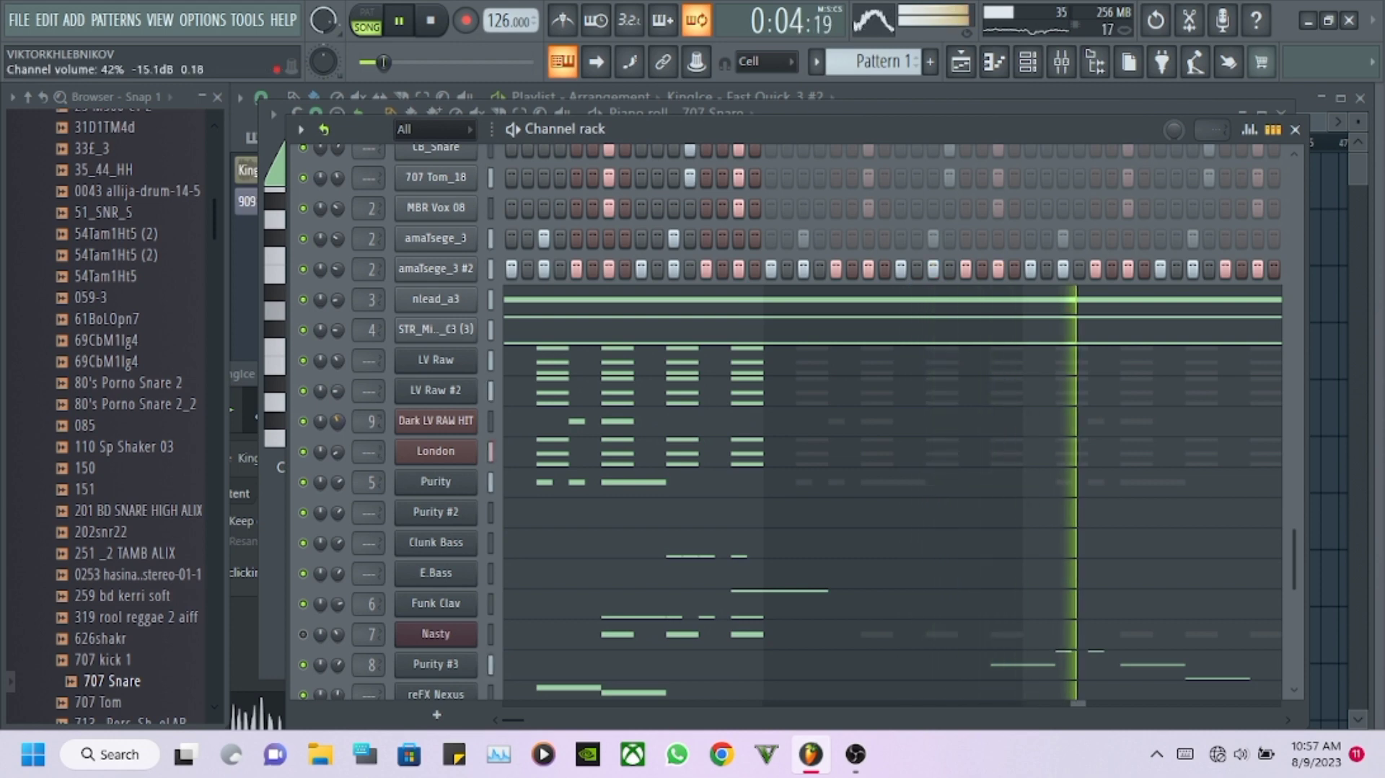
scroll(892, 433, down, 1)
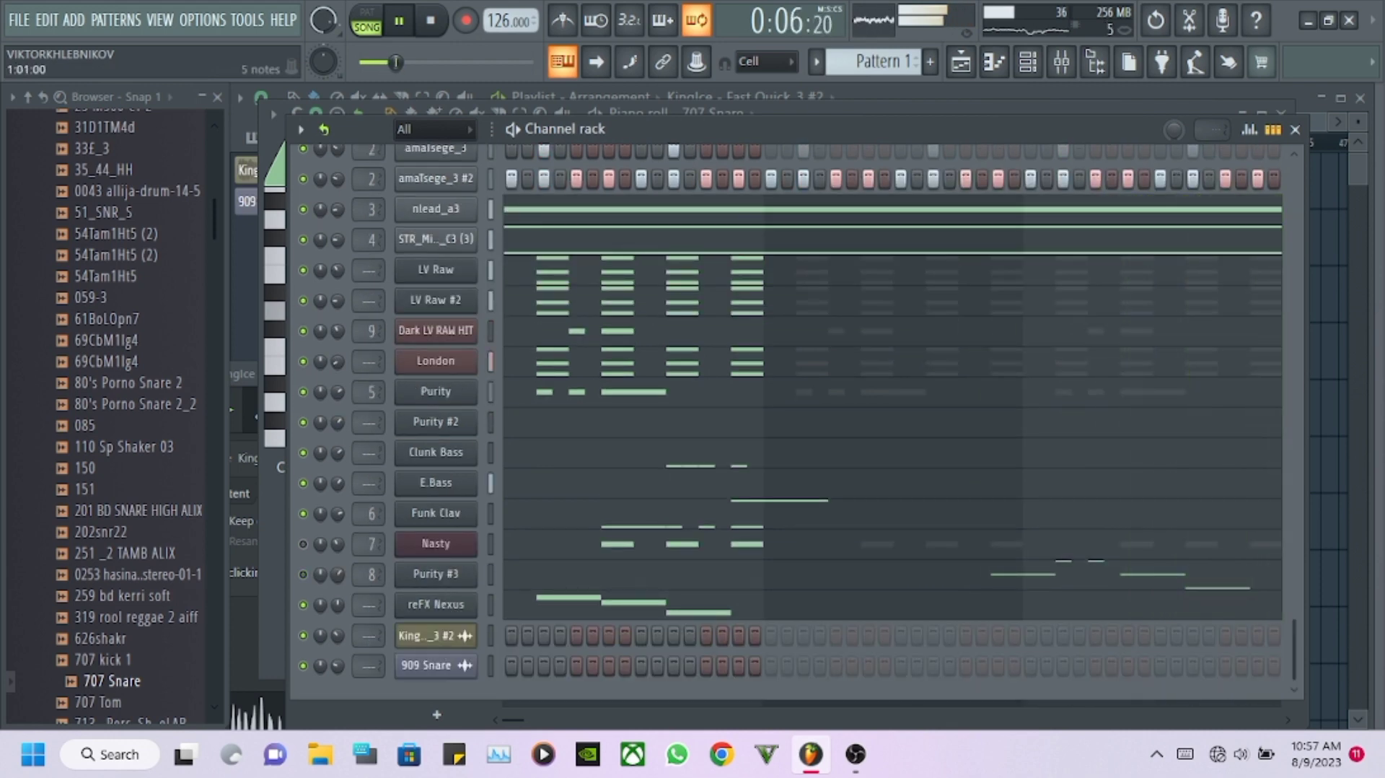
scroll(893, 433, up, 5)
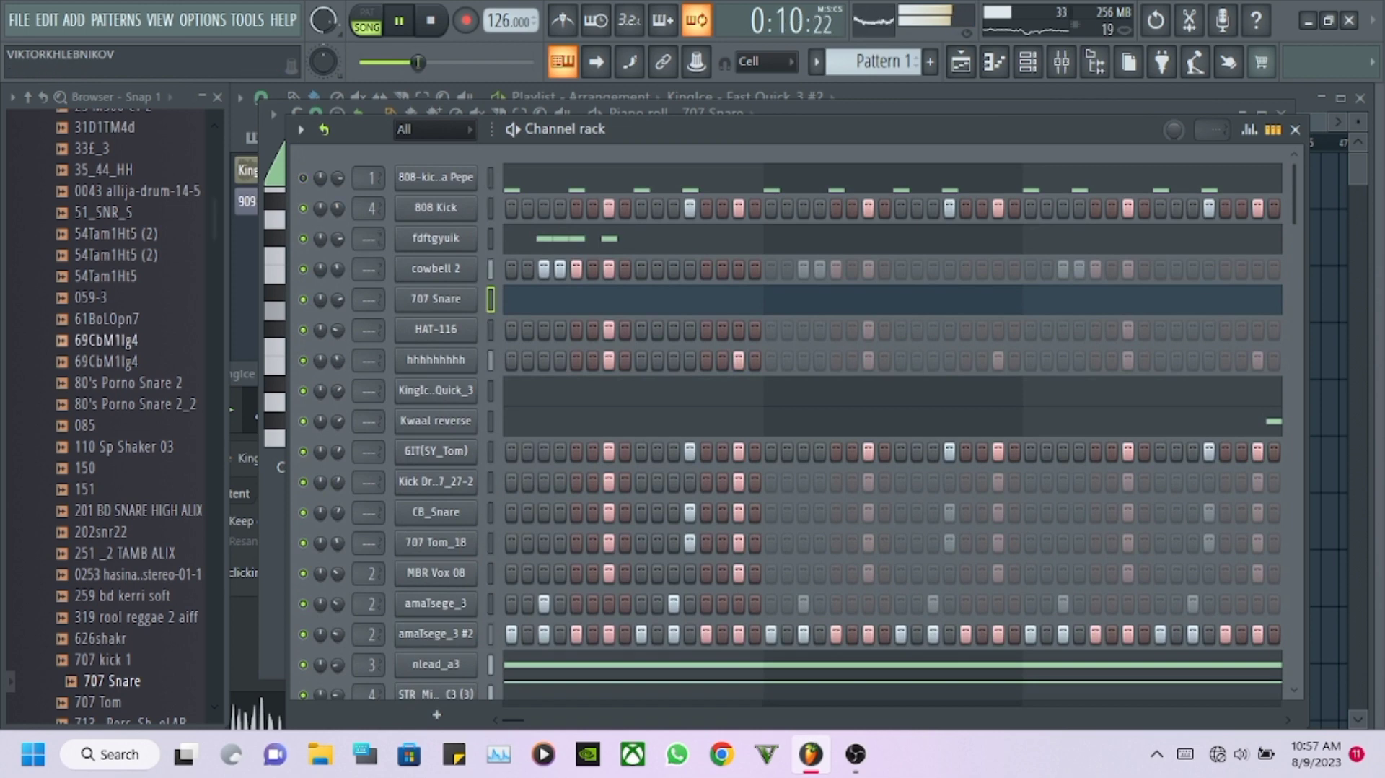
Insert the 909 Snare sample from the browser as a new channel at the top of the channel rack.
scroll(108, 411, up, 4)
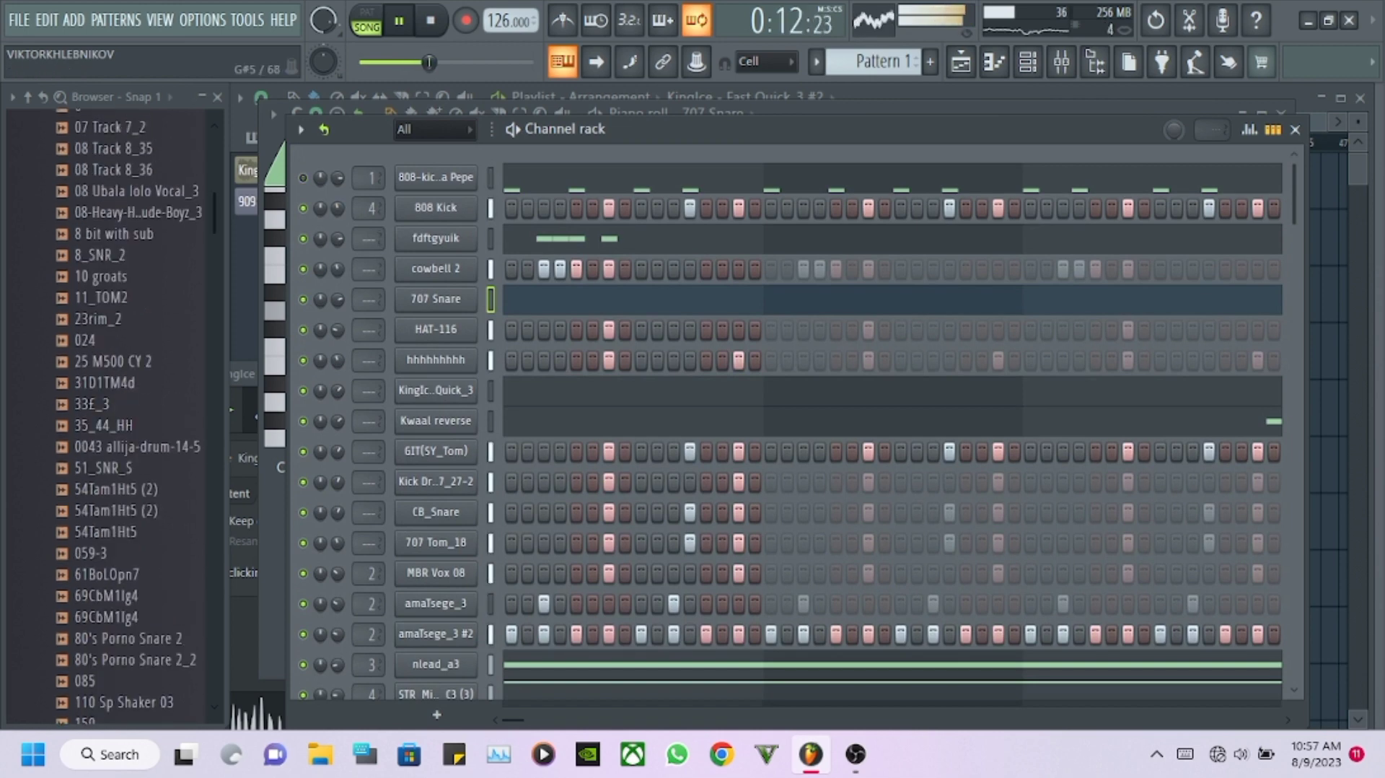
scroll(109, 411, down, 7)
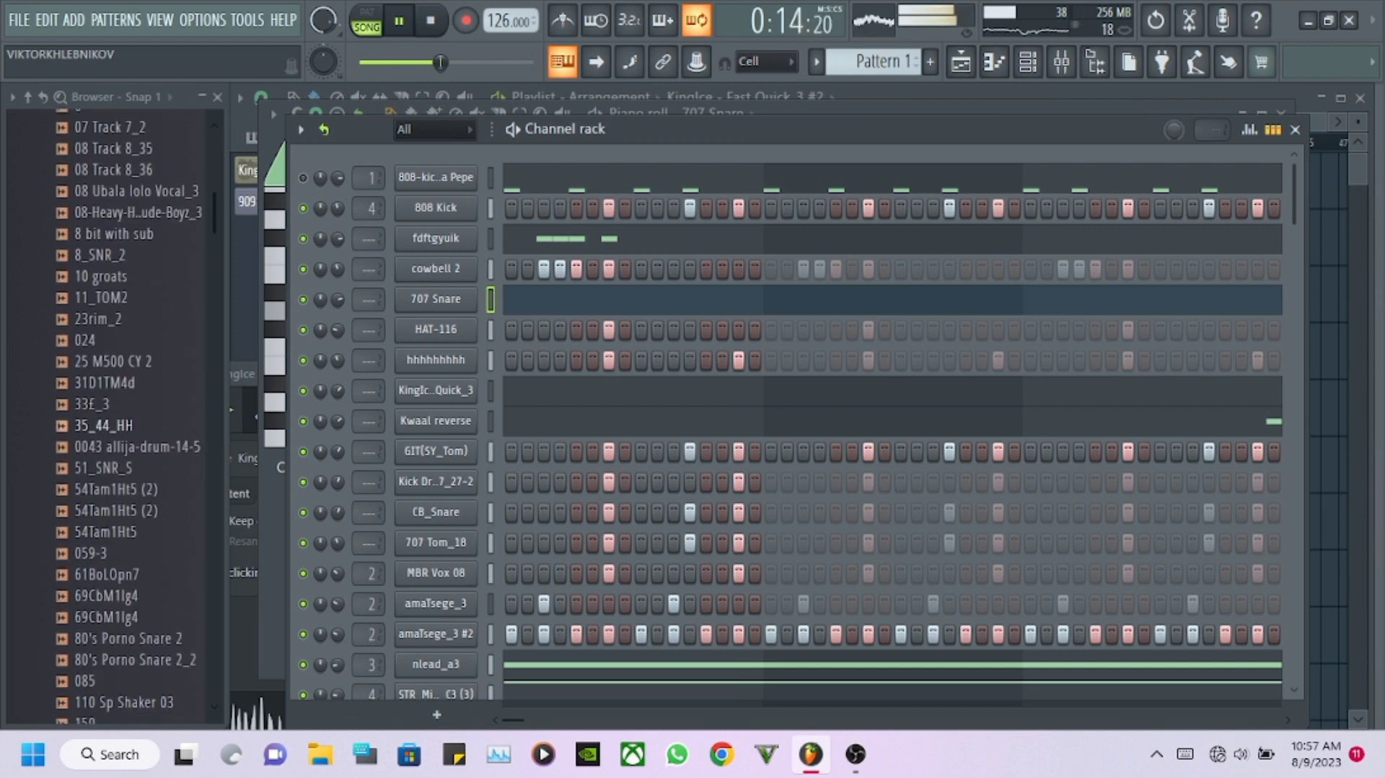
scroll(109, 433, down, 6)
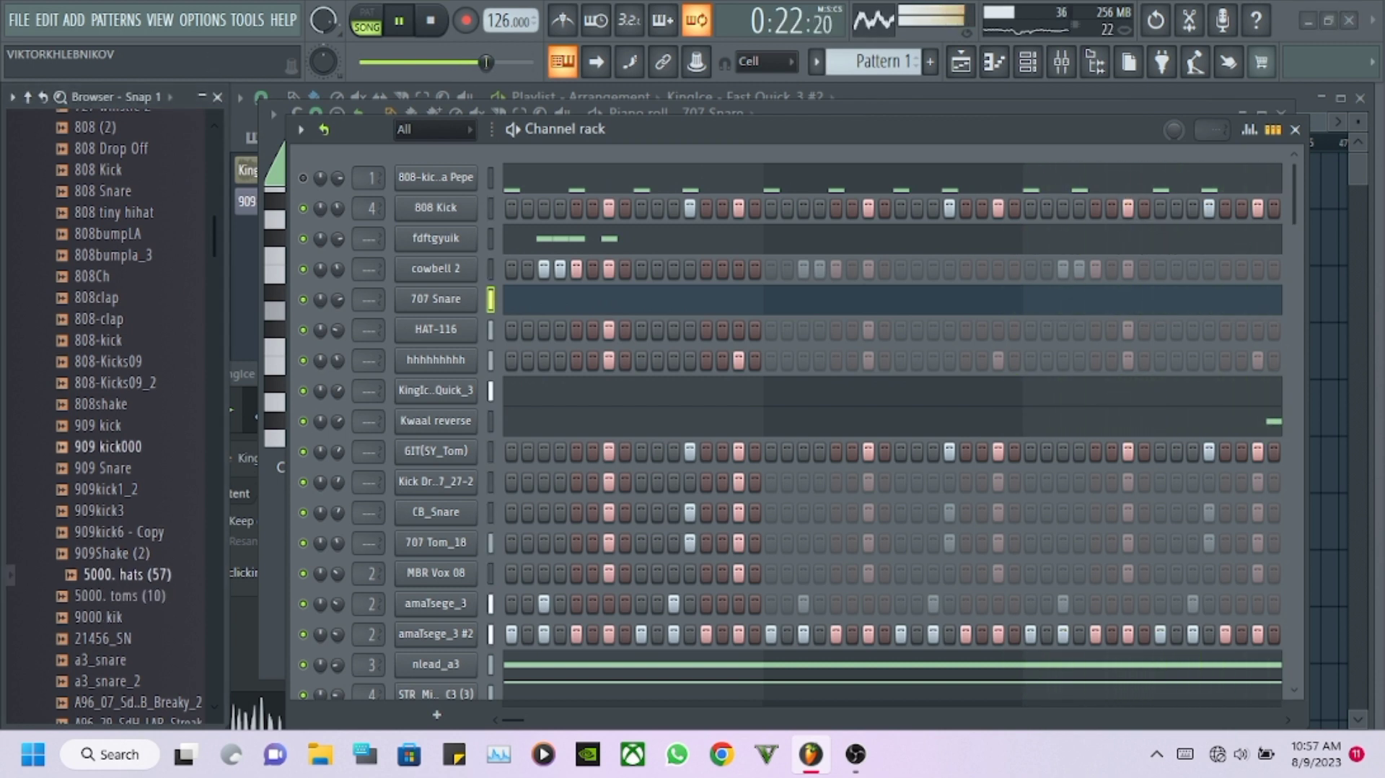
drag(108, 467, 435, 177)
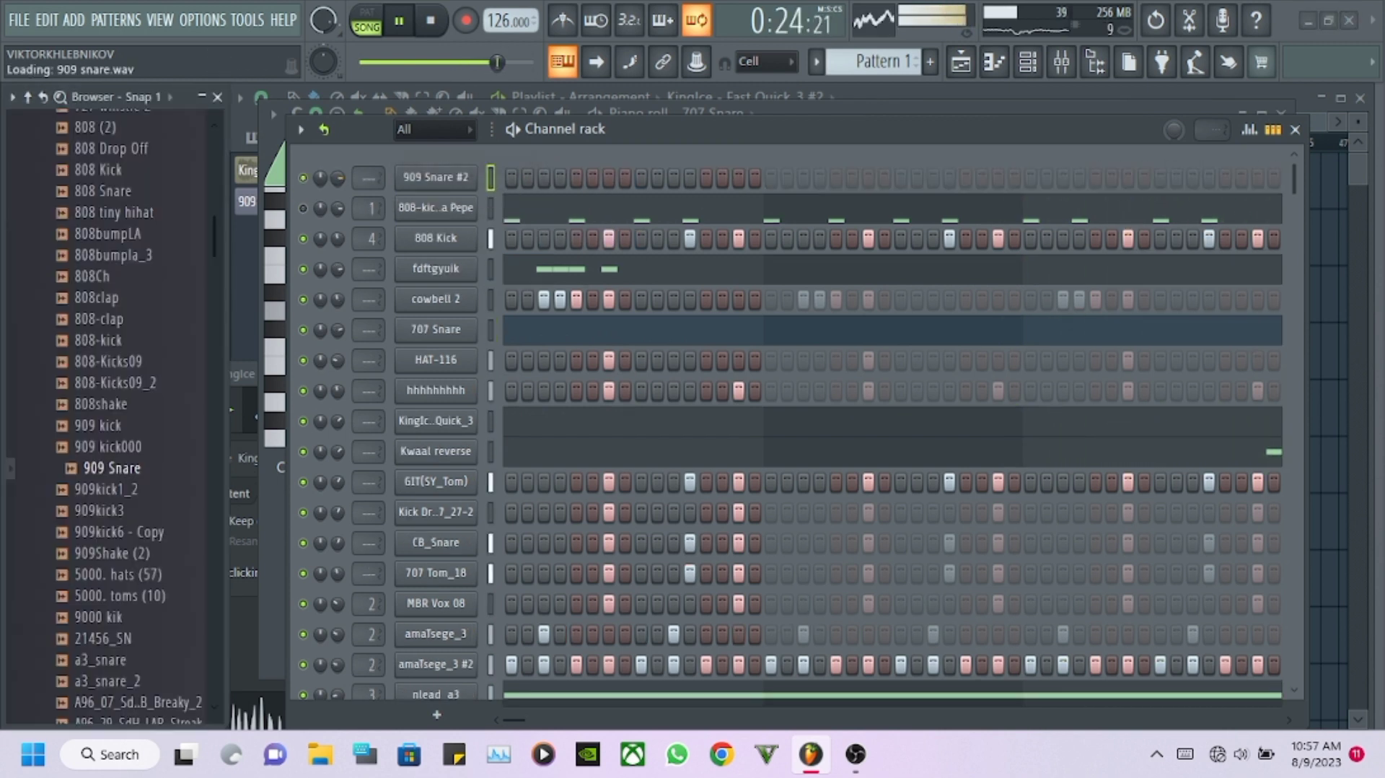
In the piano roll of the 909 Snare #2 channel, place a one-step C5 note at step 15 of bar 8.
right_click(436, 177)
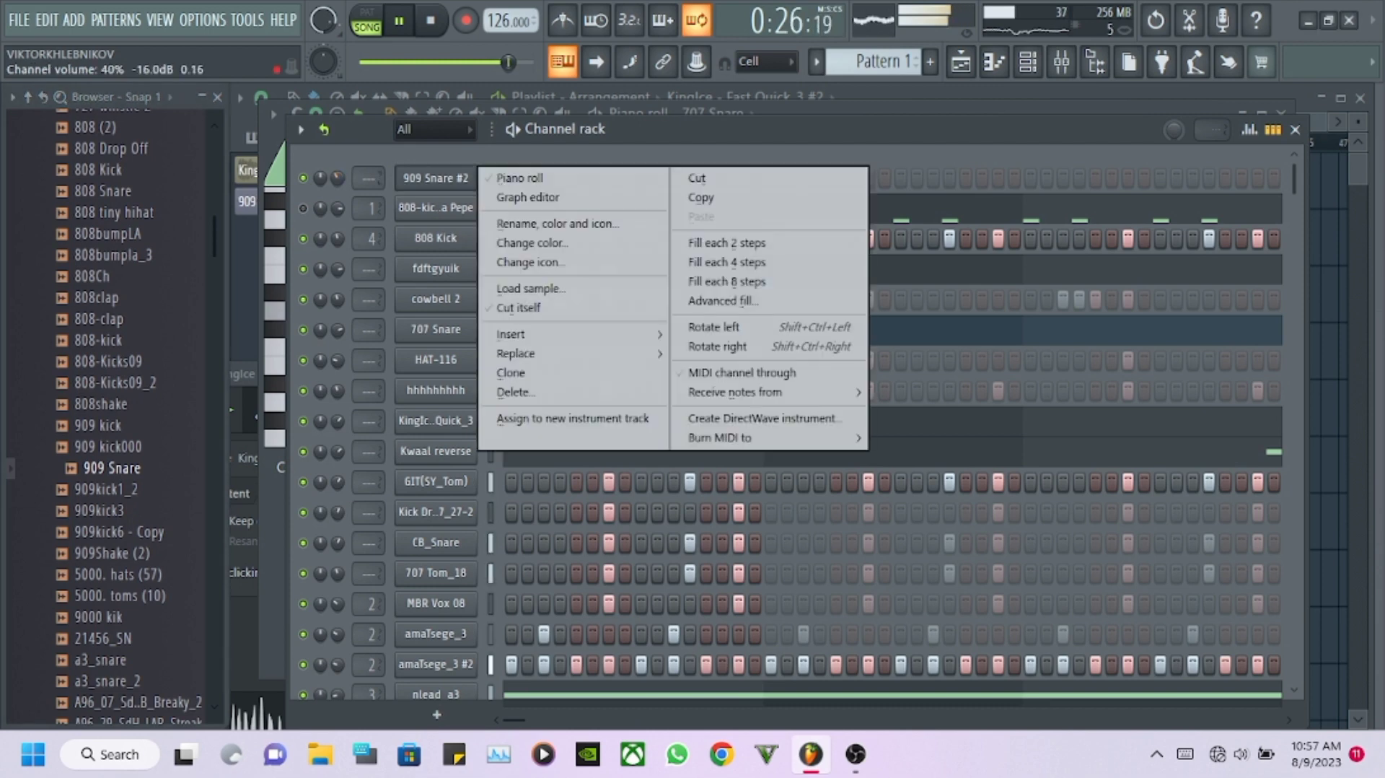
click(447, 177)
right_click(547, 177)
click(613, 206)
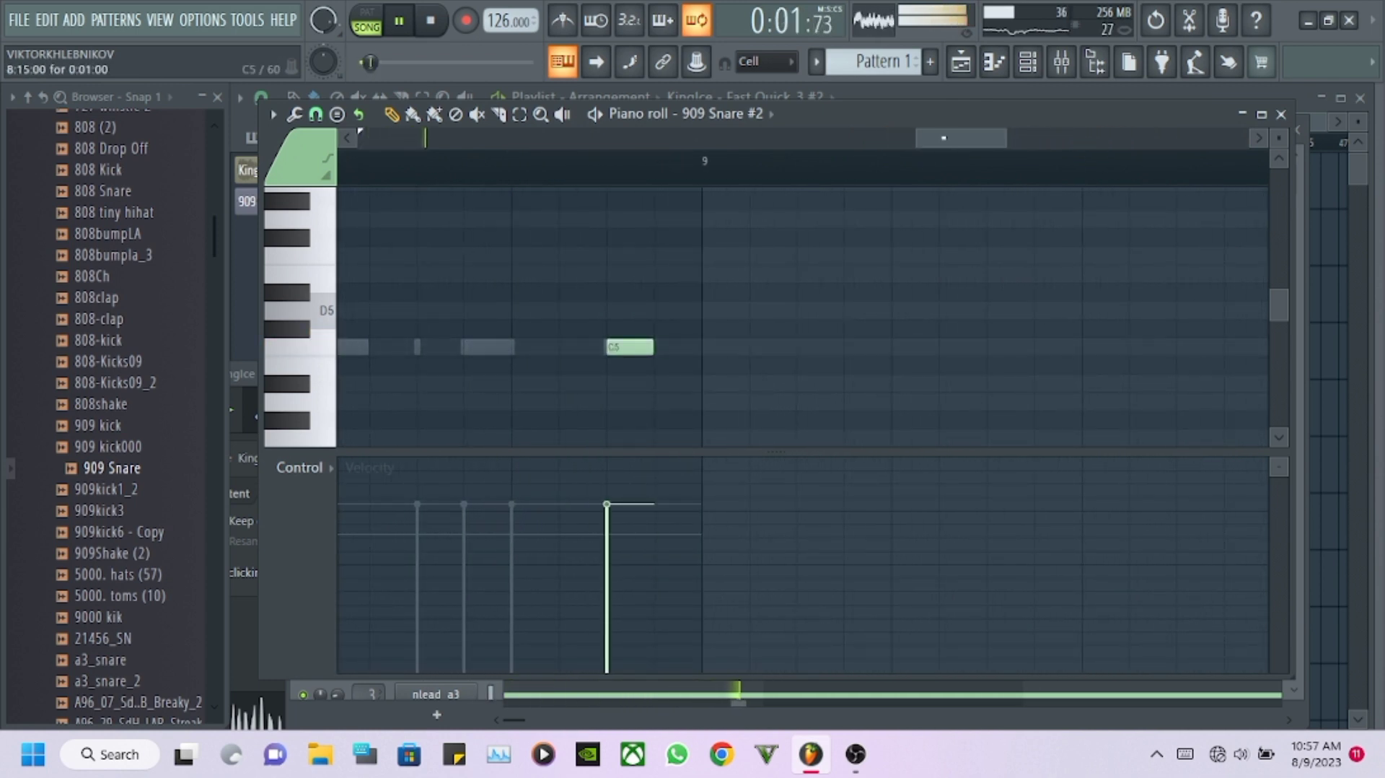
key(F6)
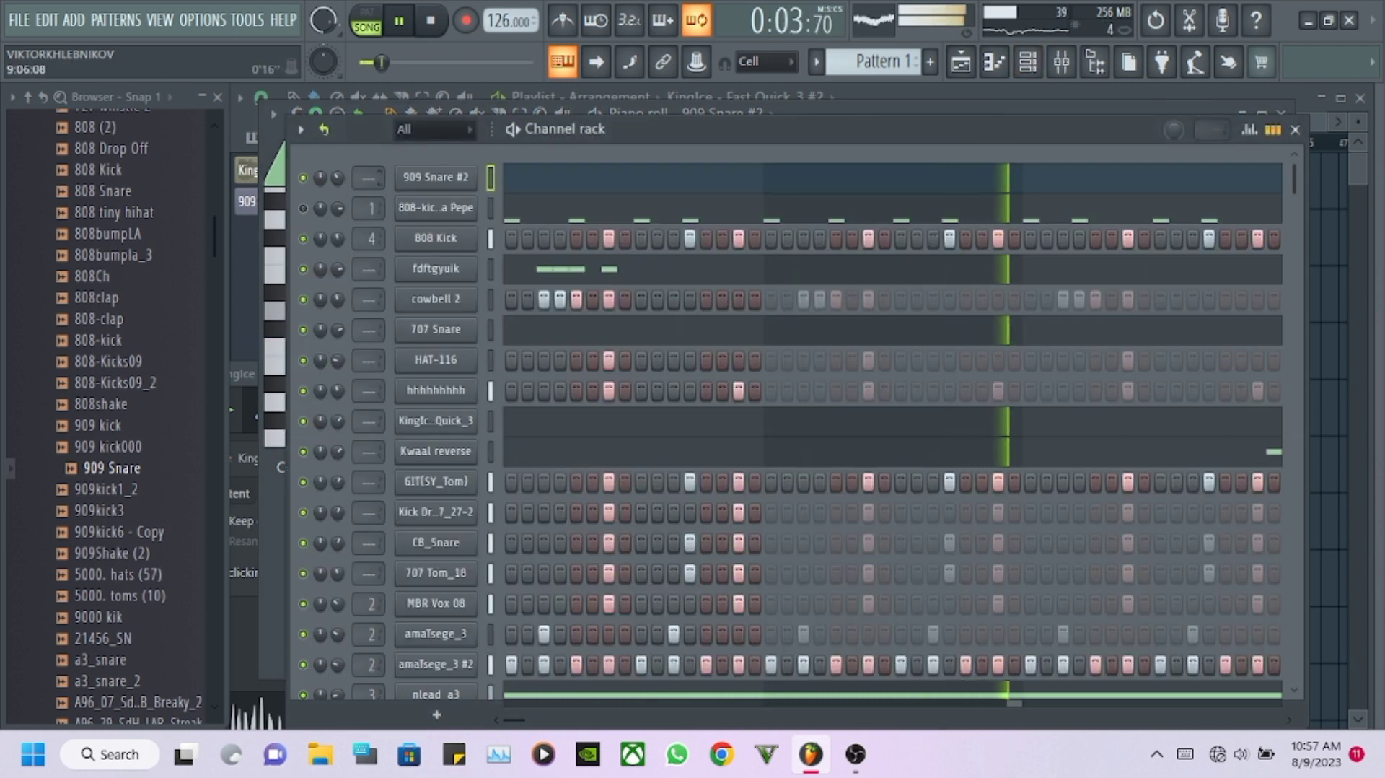
Reverse the 909 Snare #2 sample in its channel settings and close them.
click(435, 179)
click(368, 475)
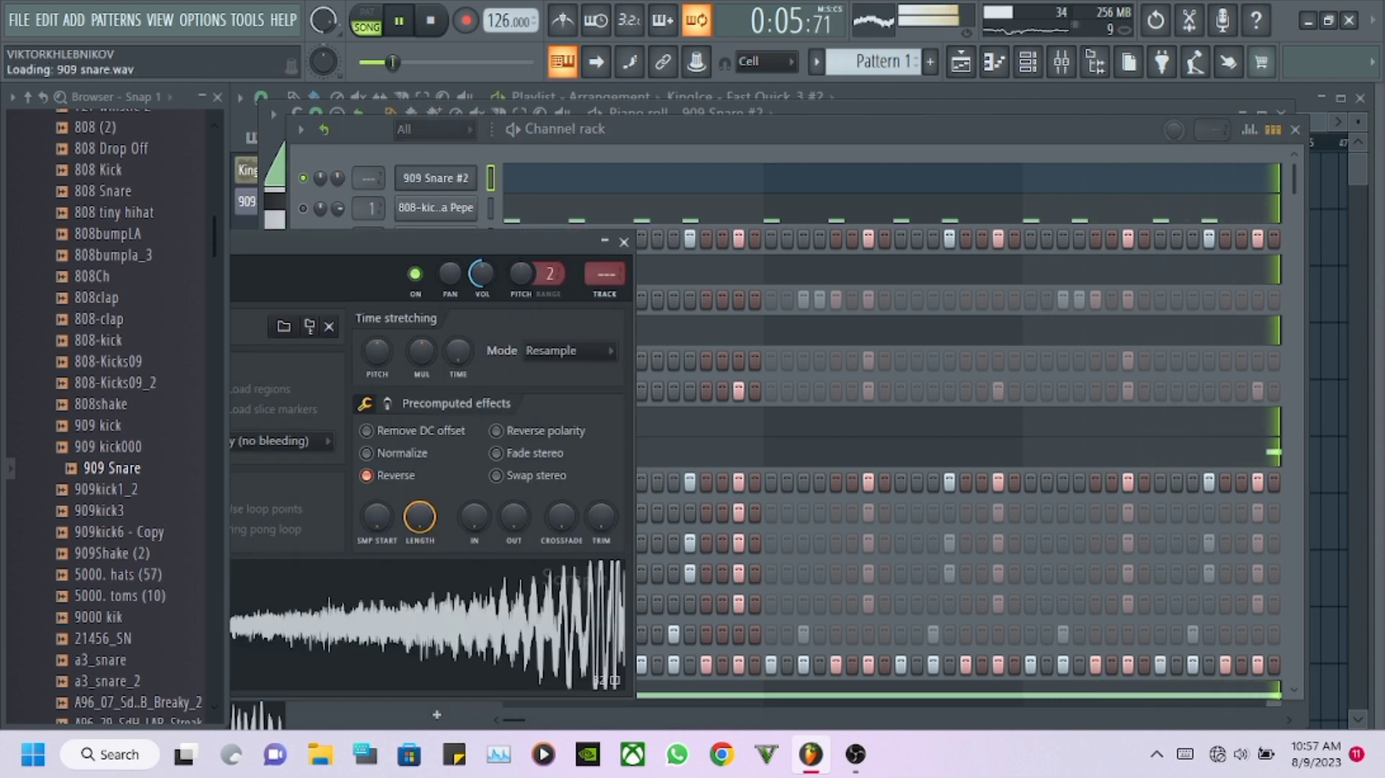
click(436, 178)
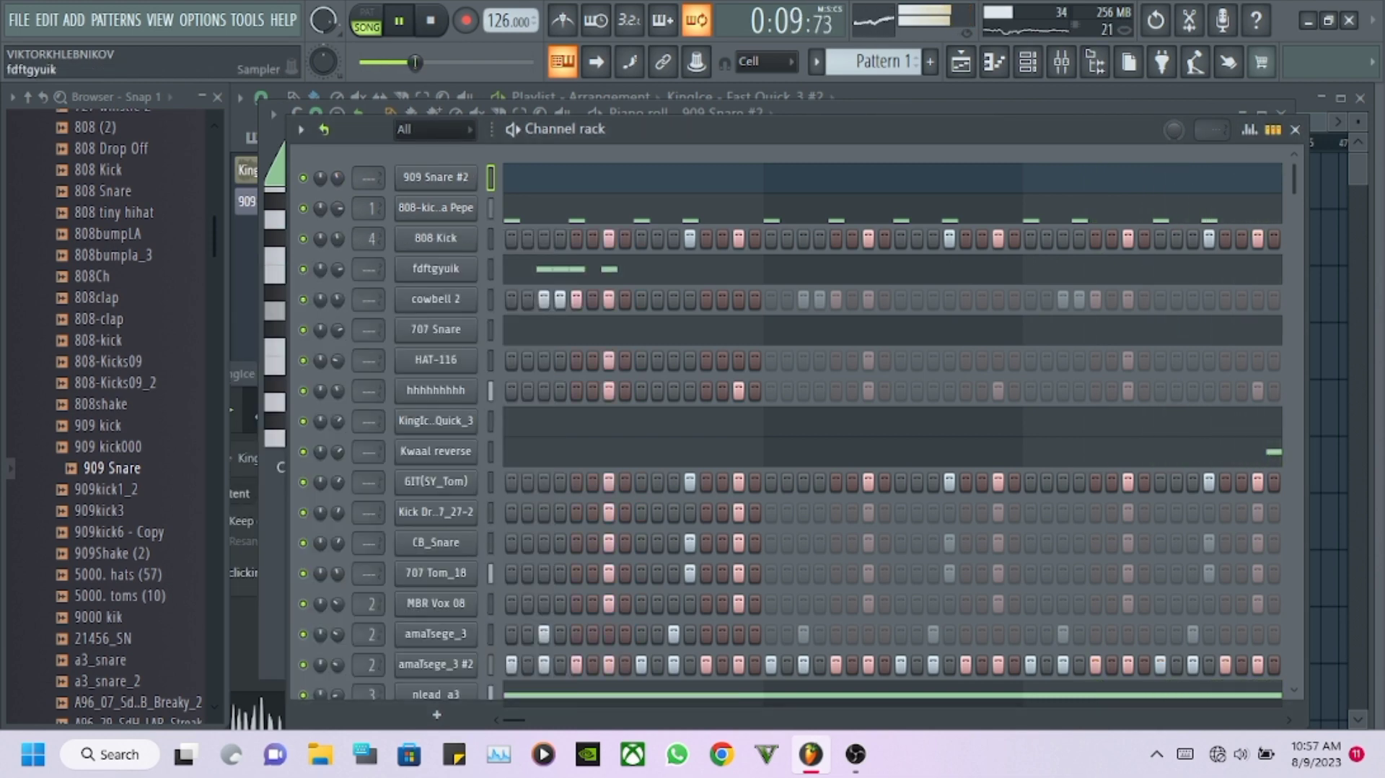
Mute the KingIc..Quick_3 channel above Kwaal reverse in the channel rack.
scroll(108, 411, up, 15)
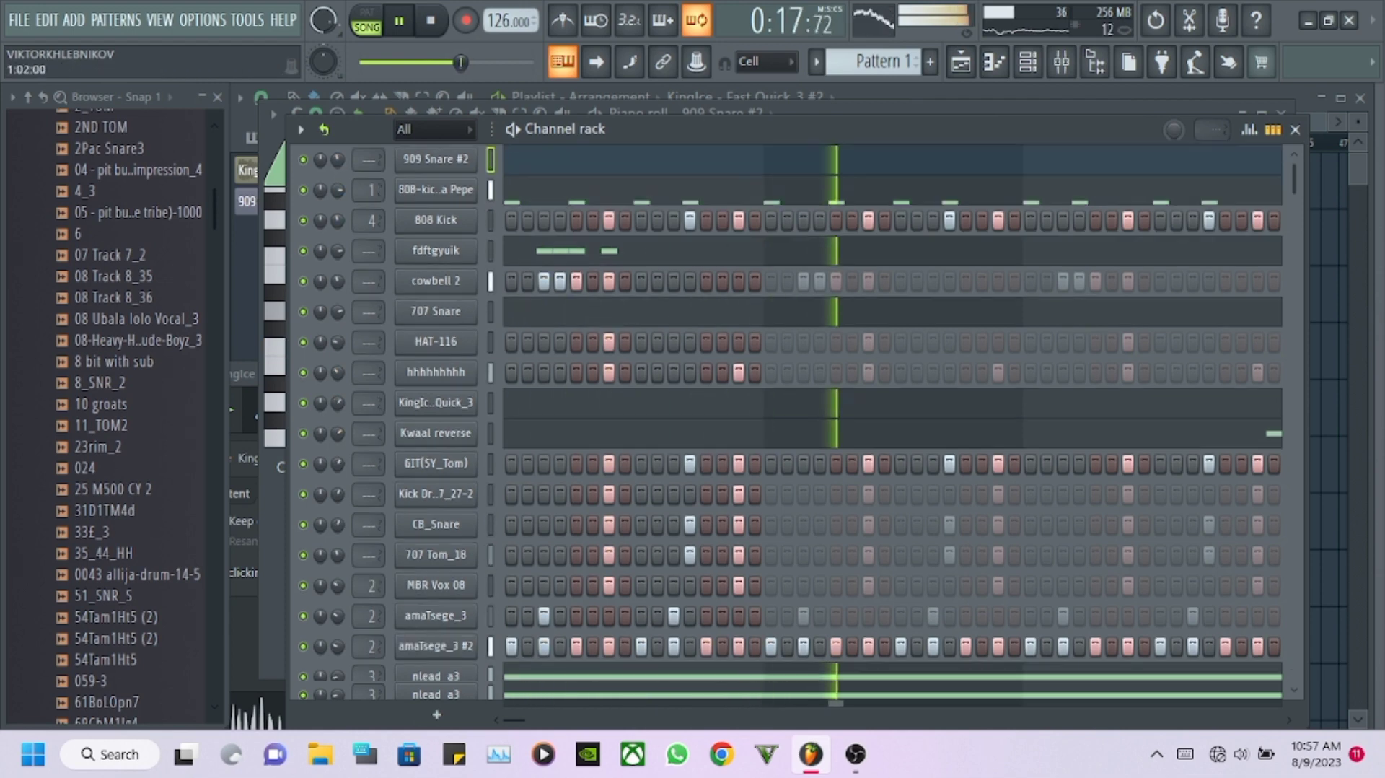
scroll(436, 298, down, 3)
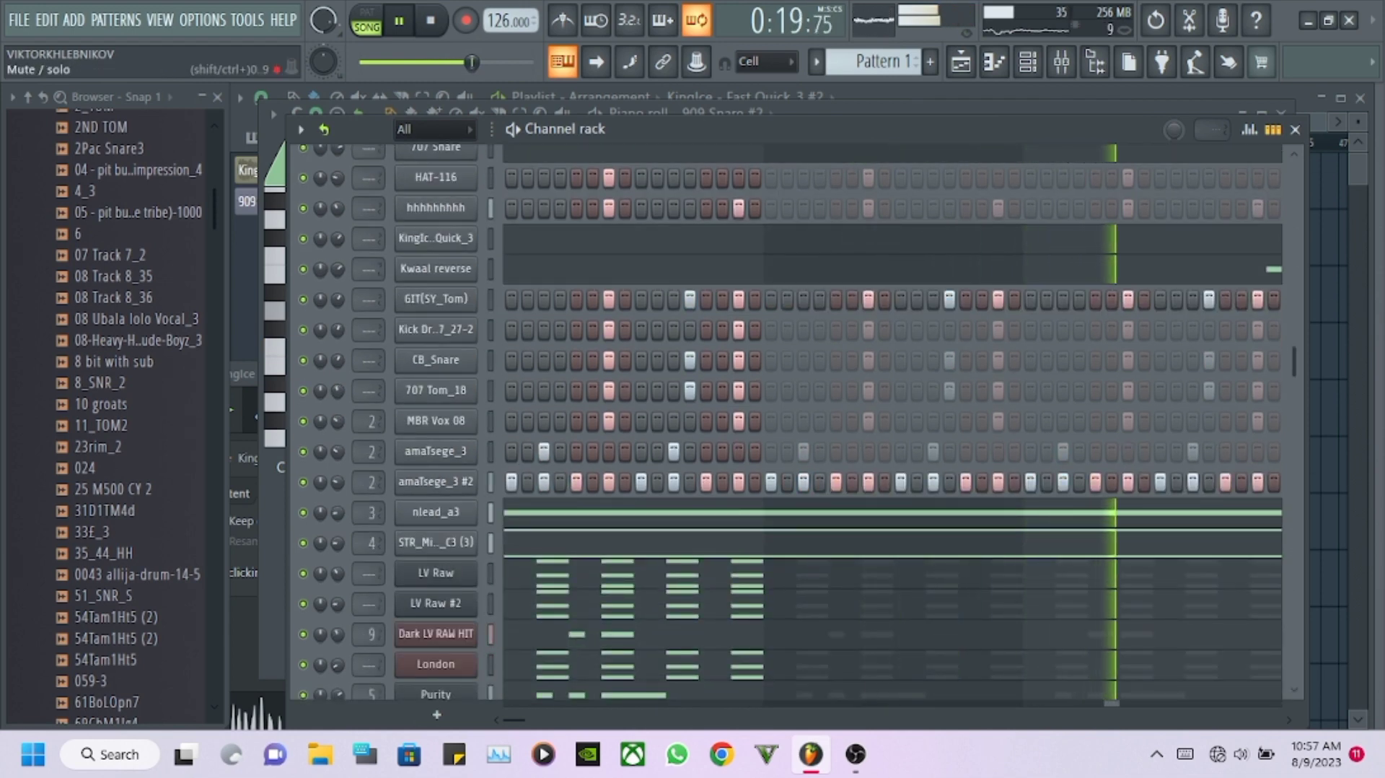
click(303, 238)
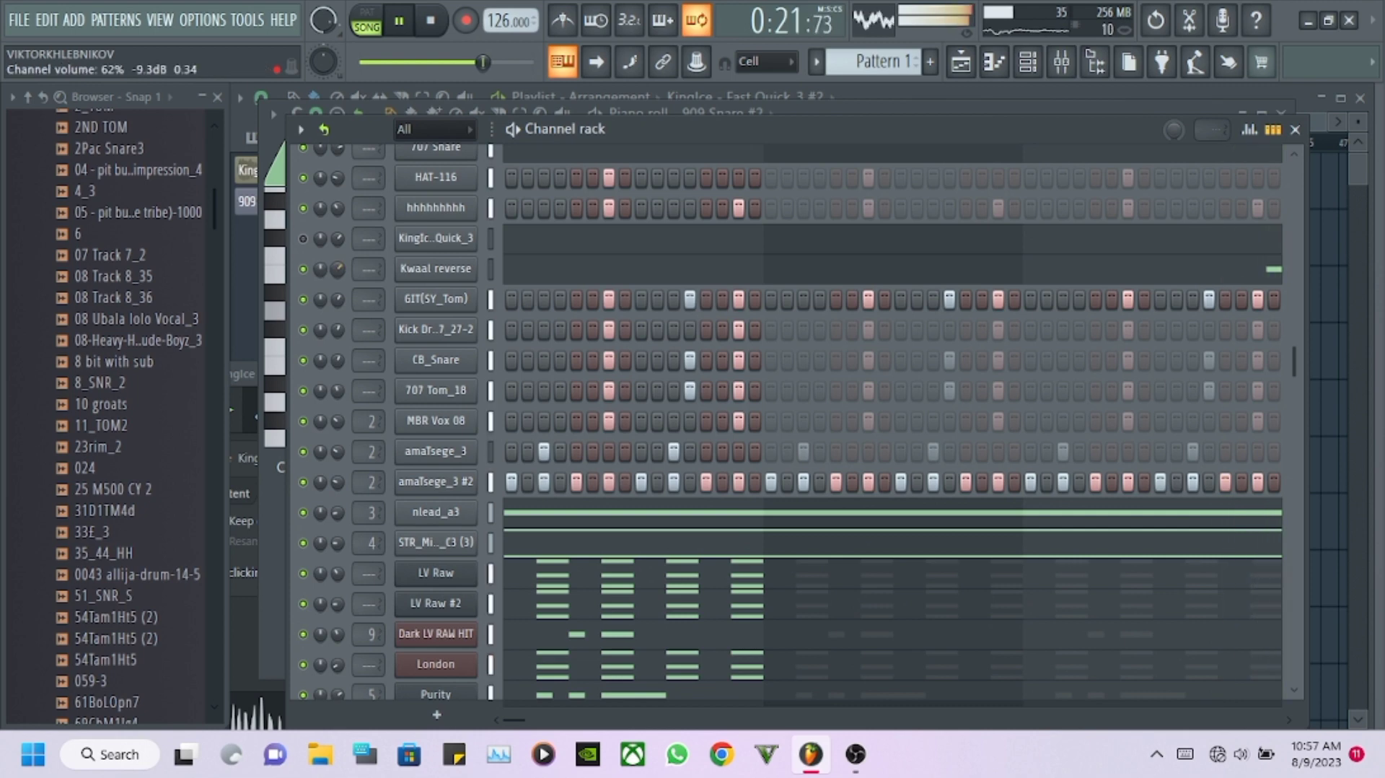
Add a GMS synth as a new channel at the end of the channel rack.
scroll(166, 404, up, 4)
scroll(692, 404, down, 5)
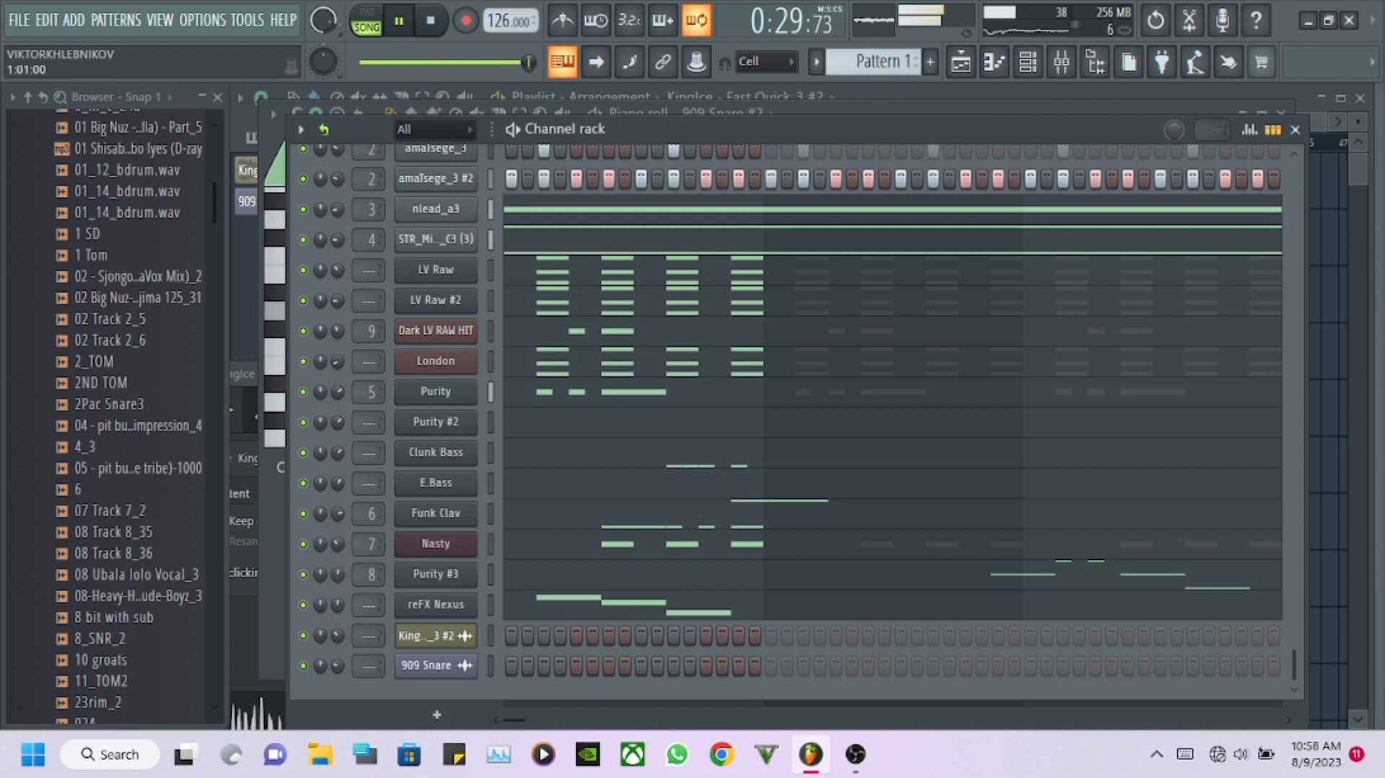
click(437, 714)
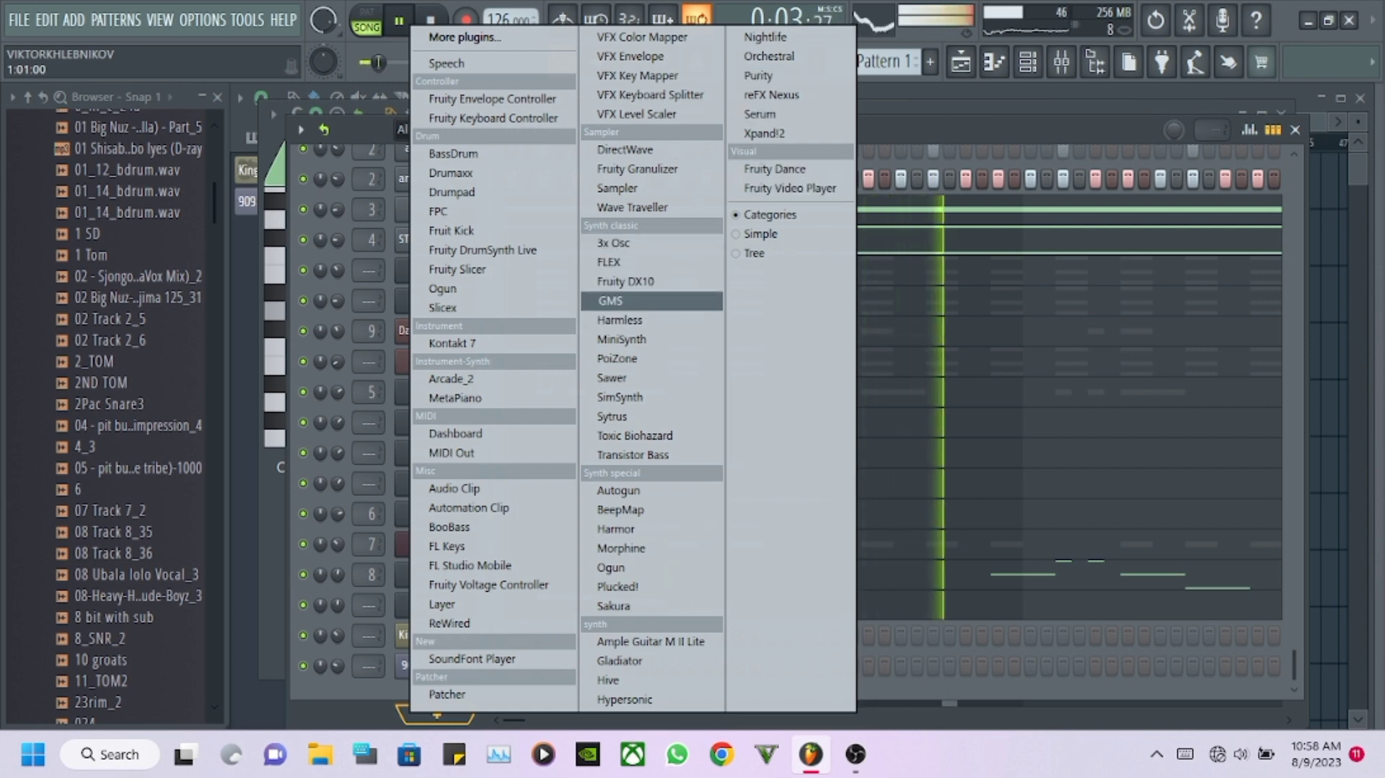
click(610, 300)
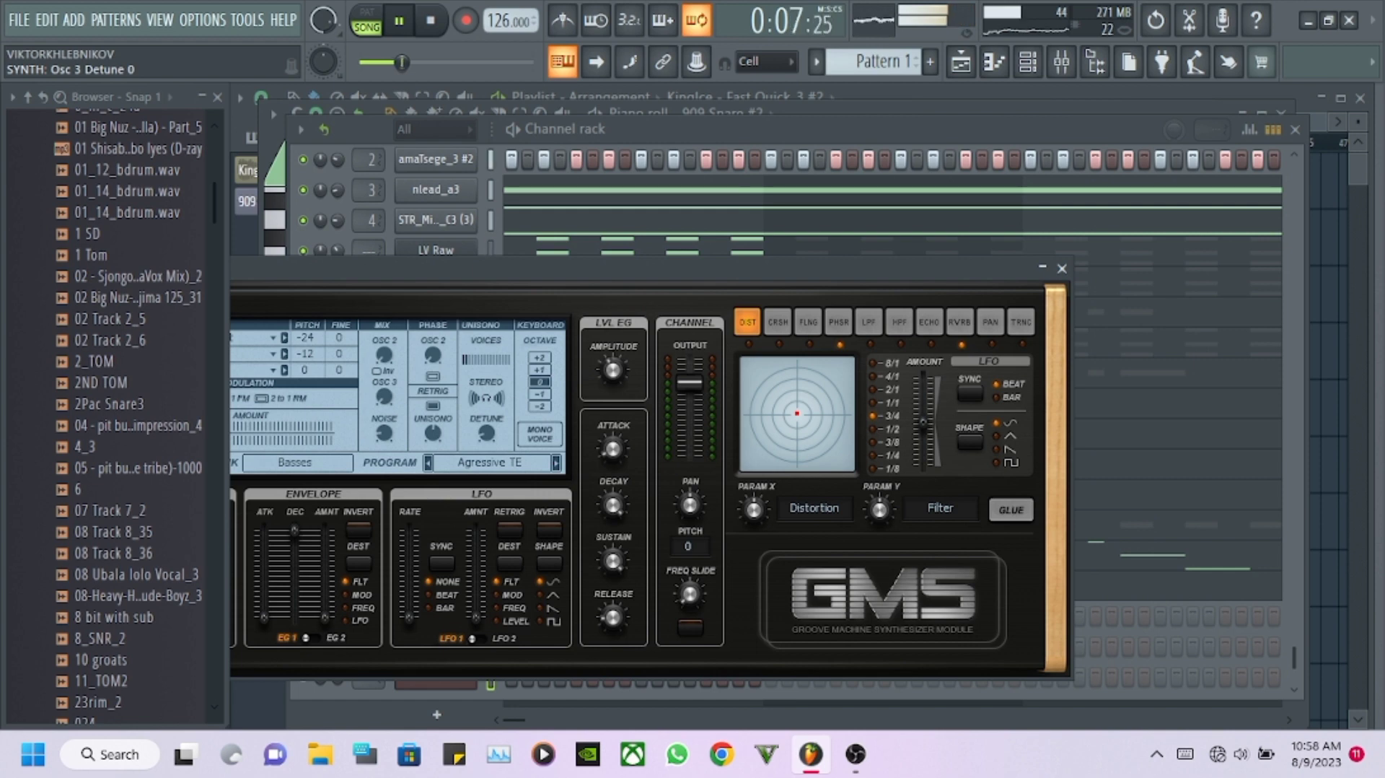
Load the Diablo TE preset from the Basses bank in GMS and close the synth window.
click(495, 462)
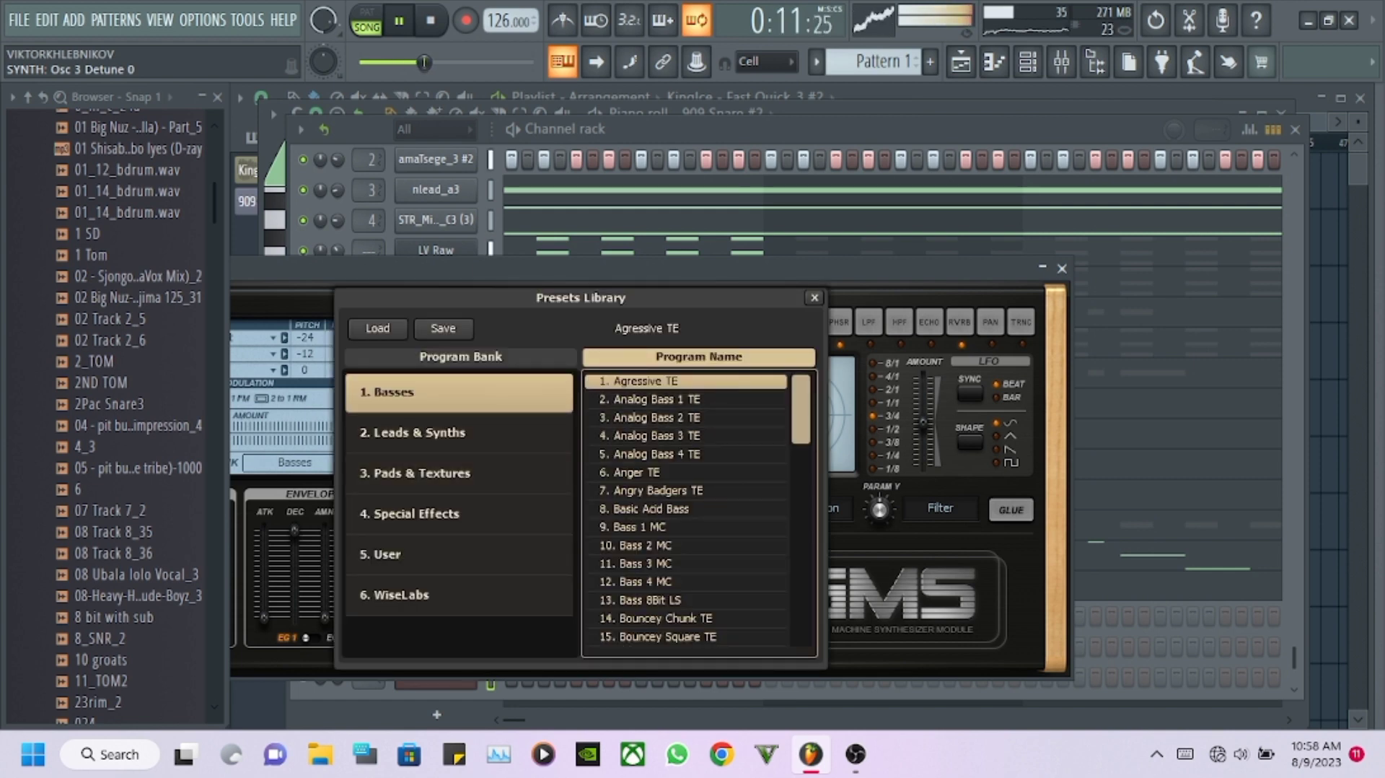
scroll(685, 508, down, 12)
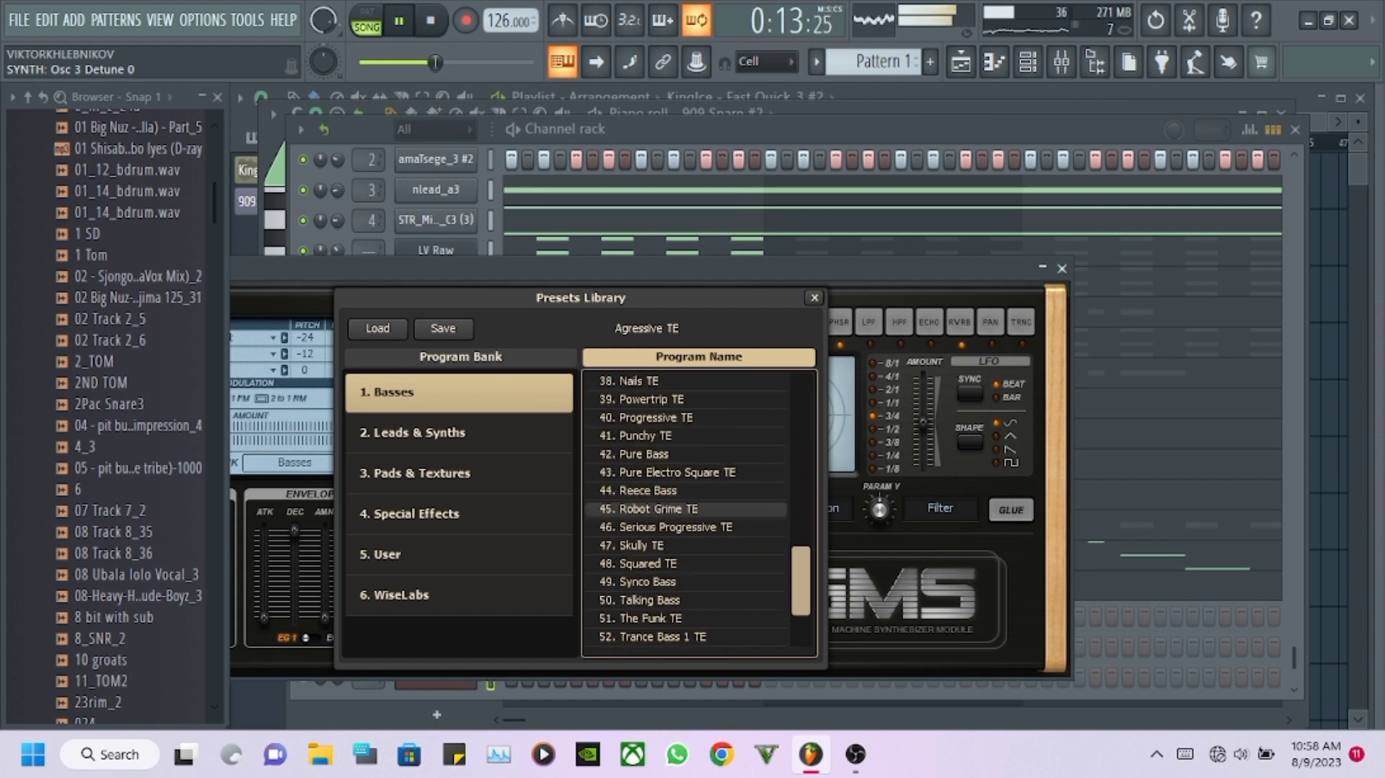
scroll(685, 509, down, 2)
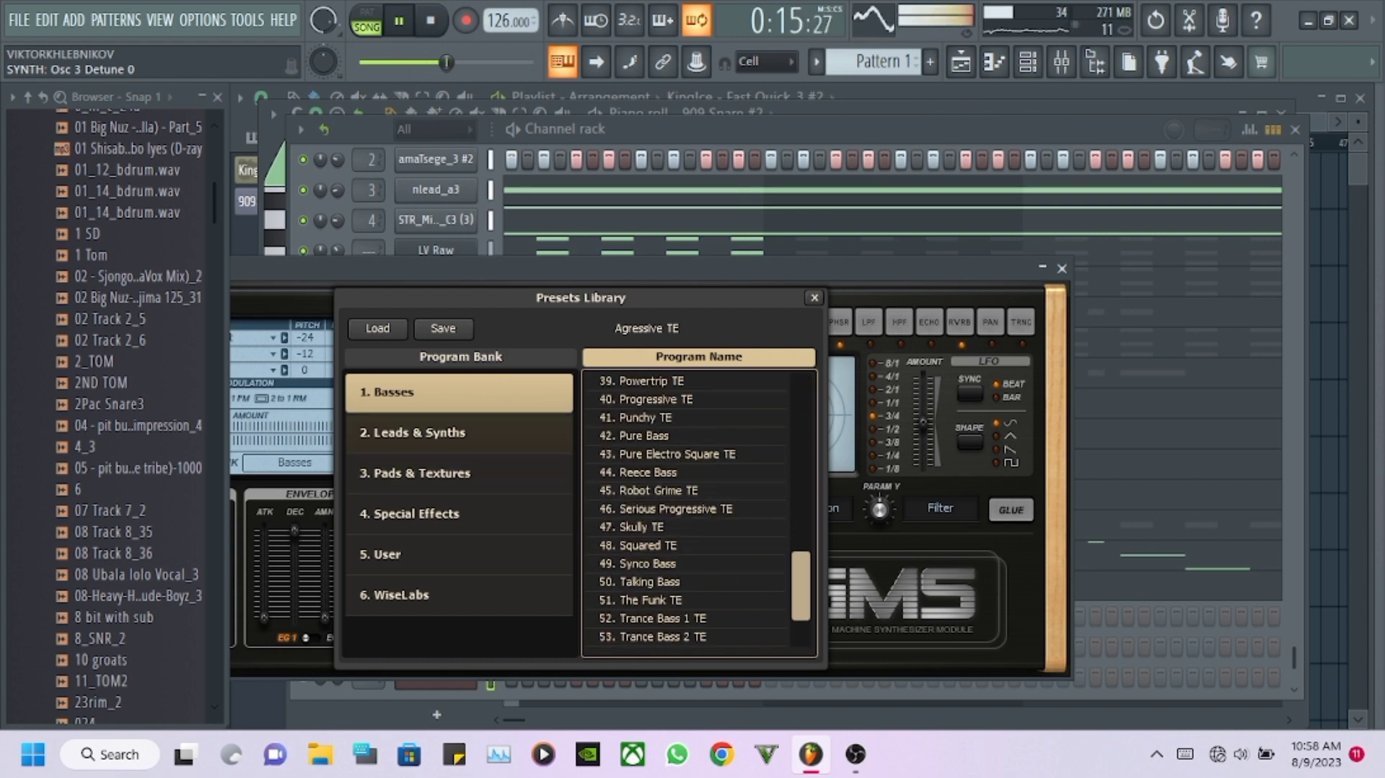
scroll(686, 508, up, 3)
scroll(685, 508, up, 11)
scroll(685, 508, down, 2)
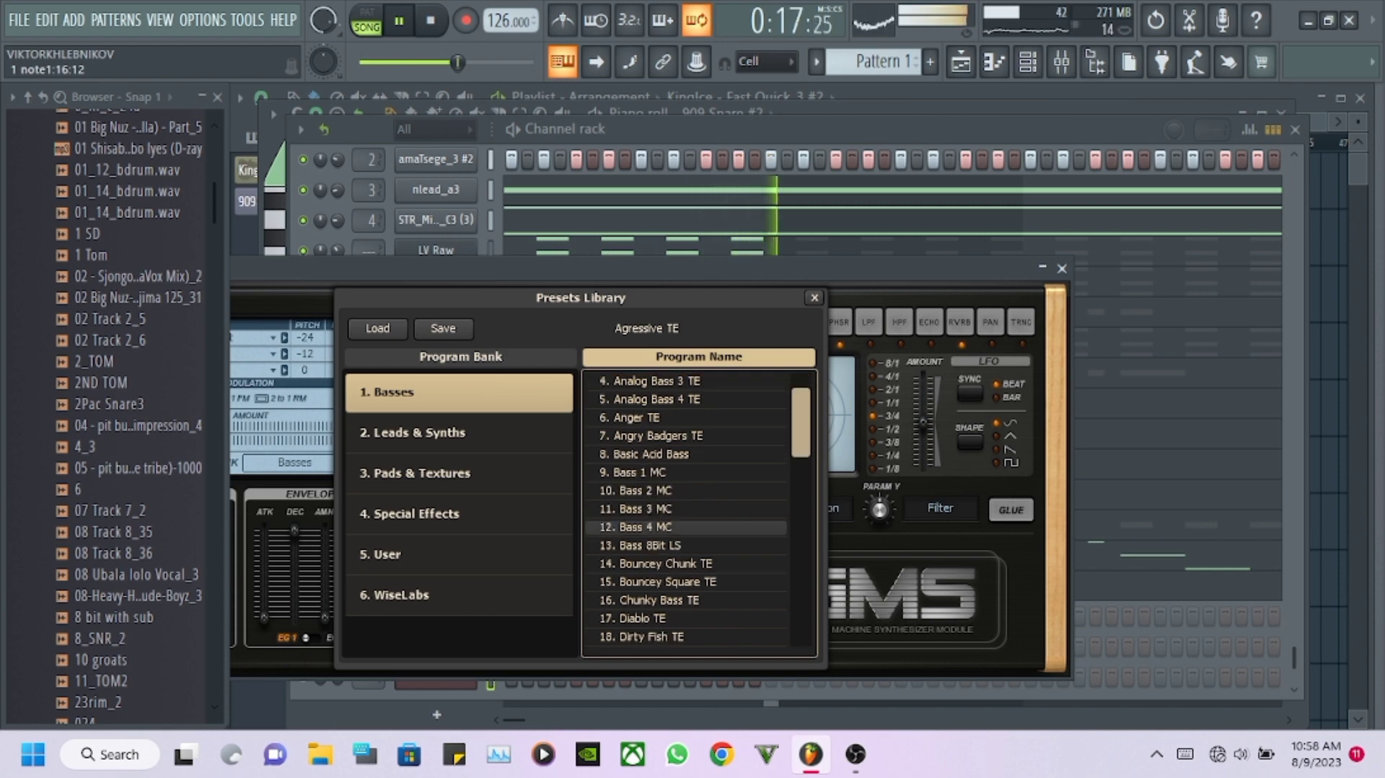
click(685, 581)
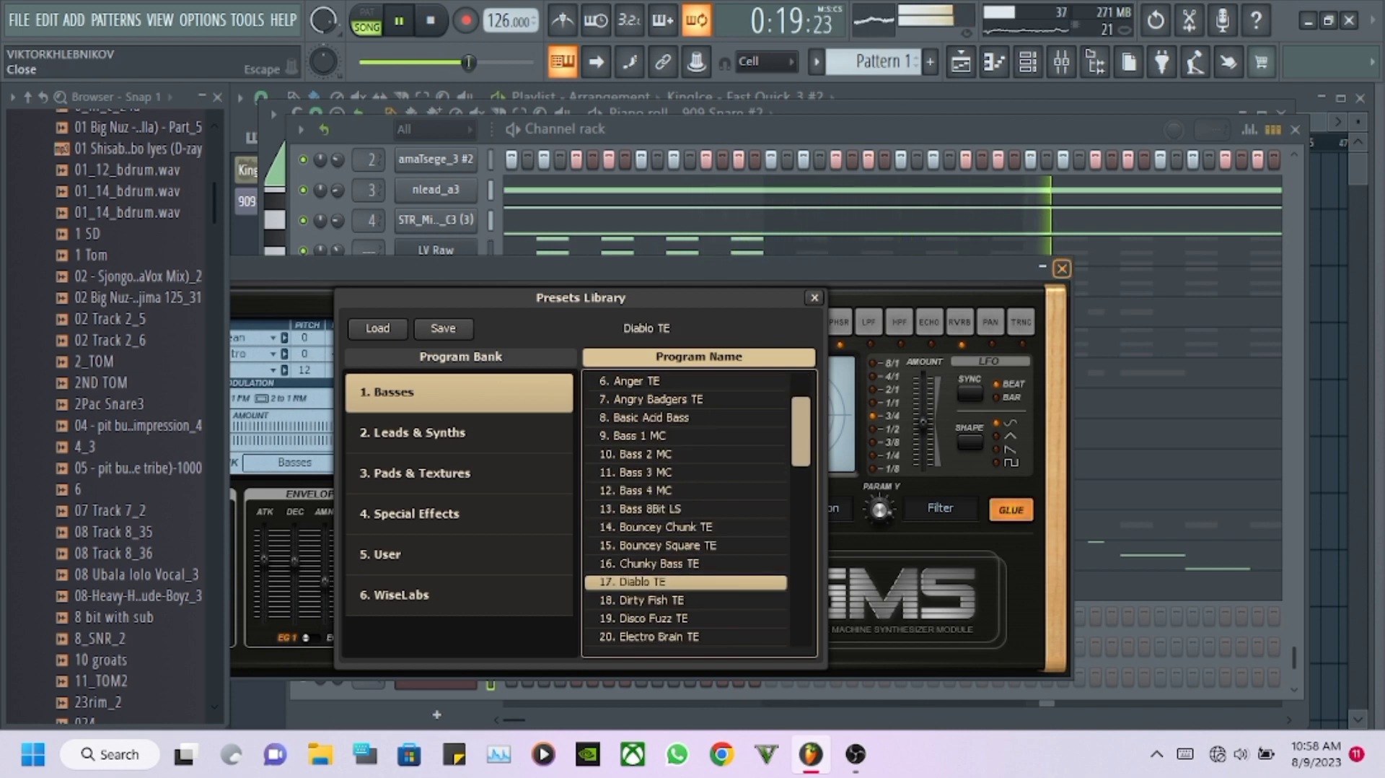
click(1062, 268)
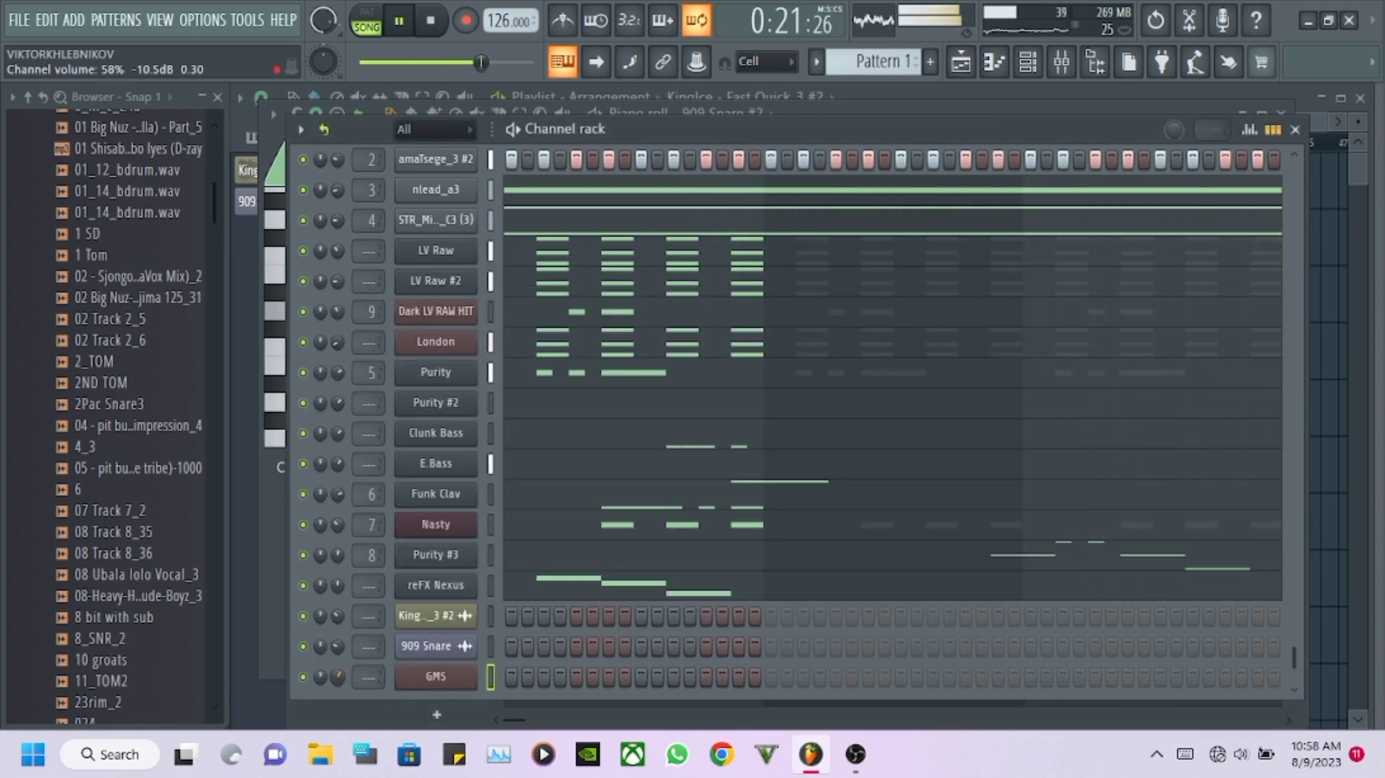
Place a D5 note at 6:07 in the GMS channel's piano roll and set the channel's pattern not to loop.
right_click(472, 431)
click(520, 439)
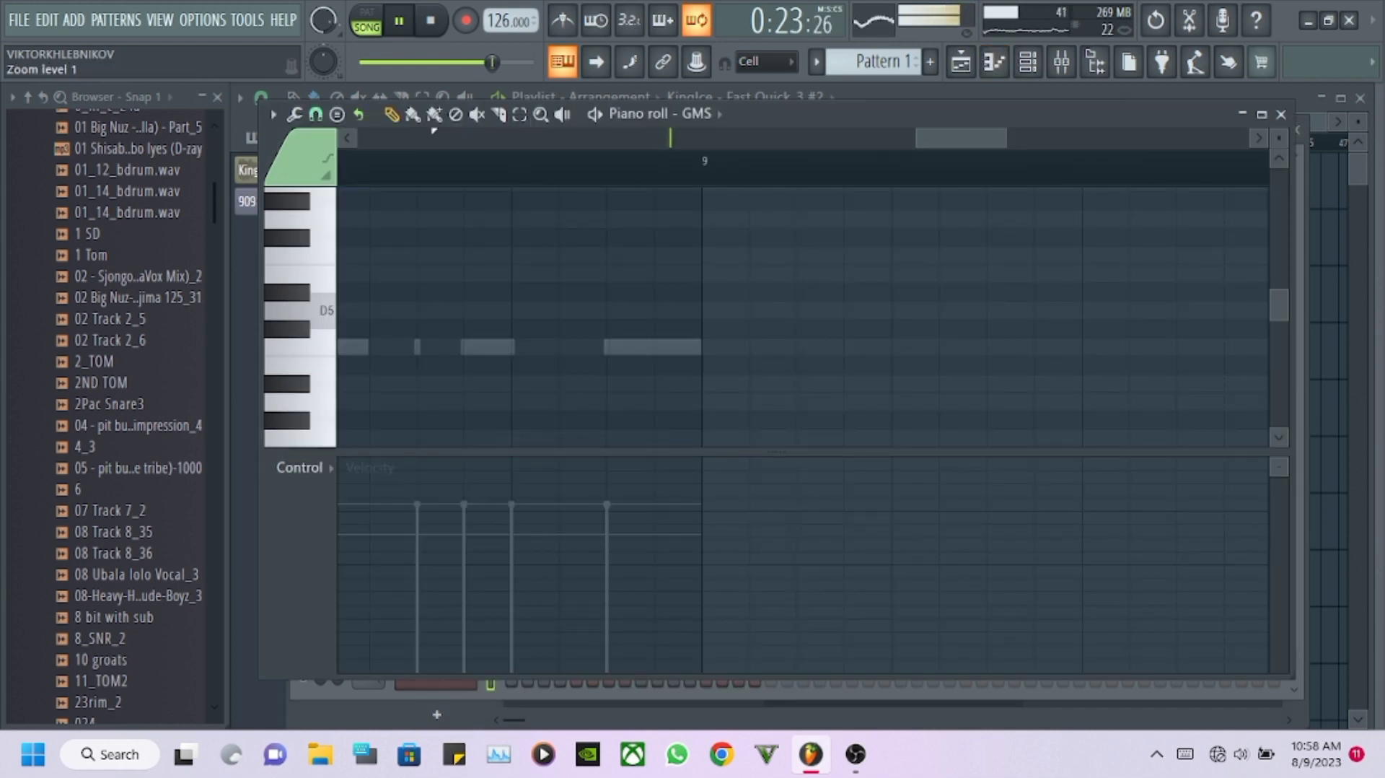
drag(917, 138, 604, 137)
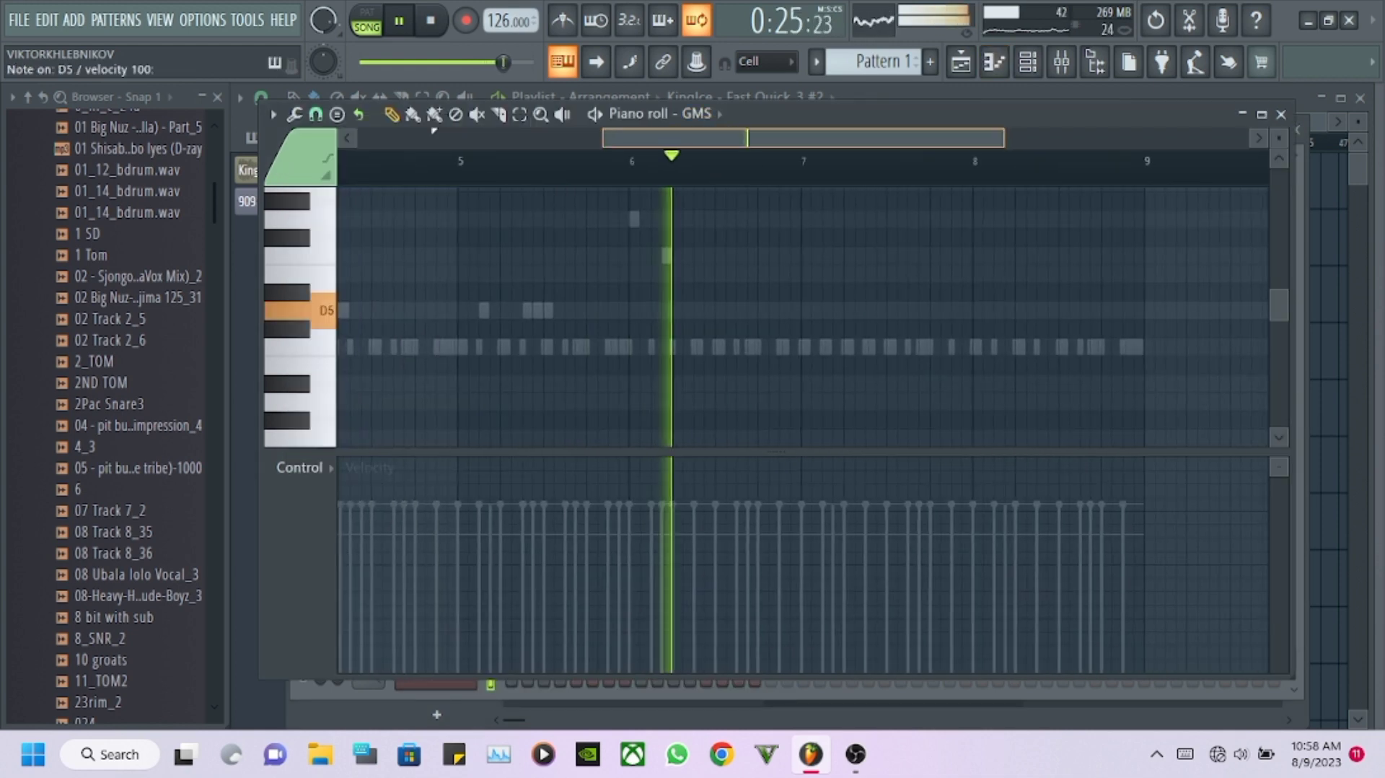
scroll(760, 310, up, 1)
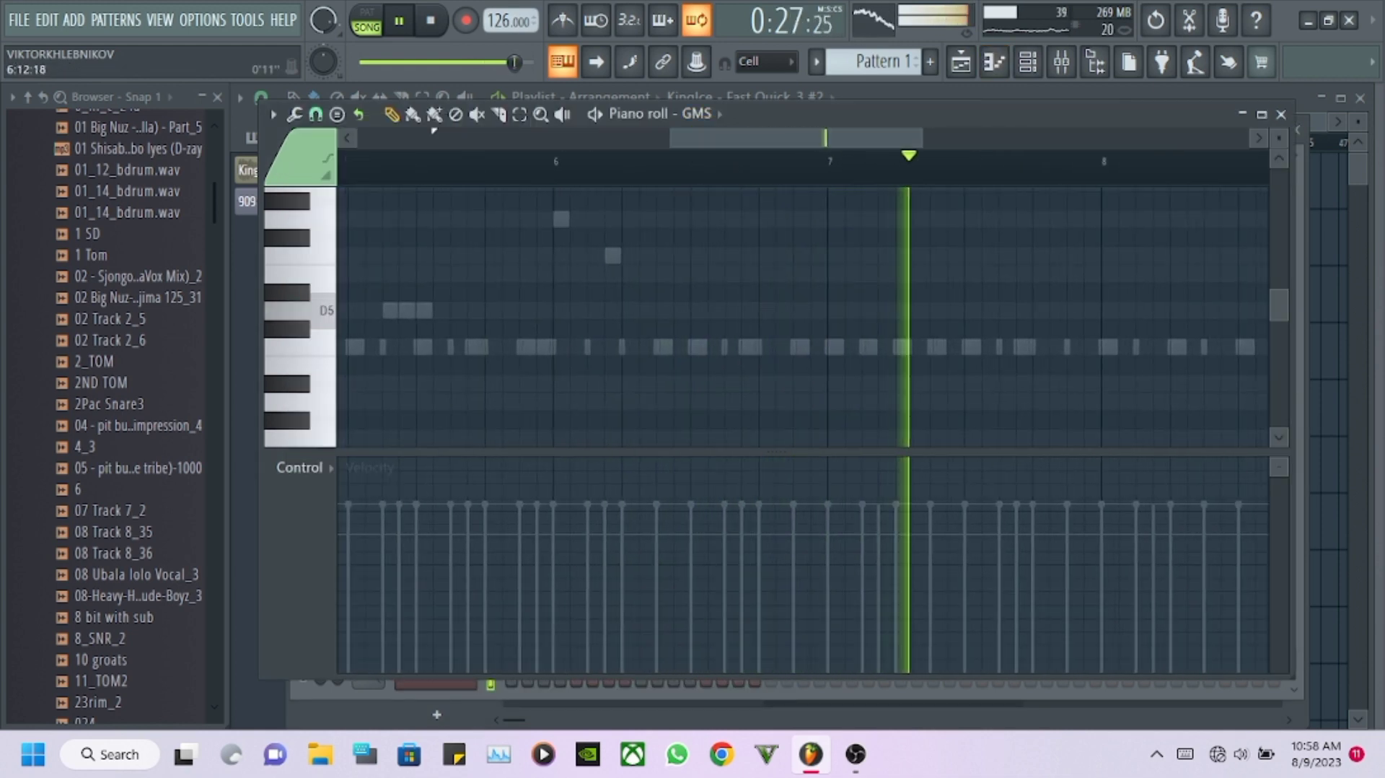
scroll(629, 310, up, 1)
click(684, 310)
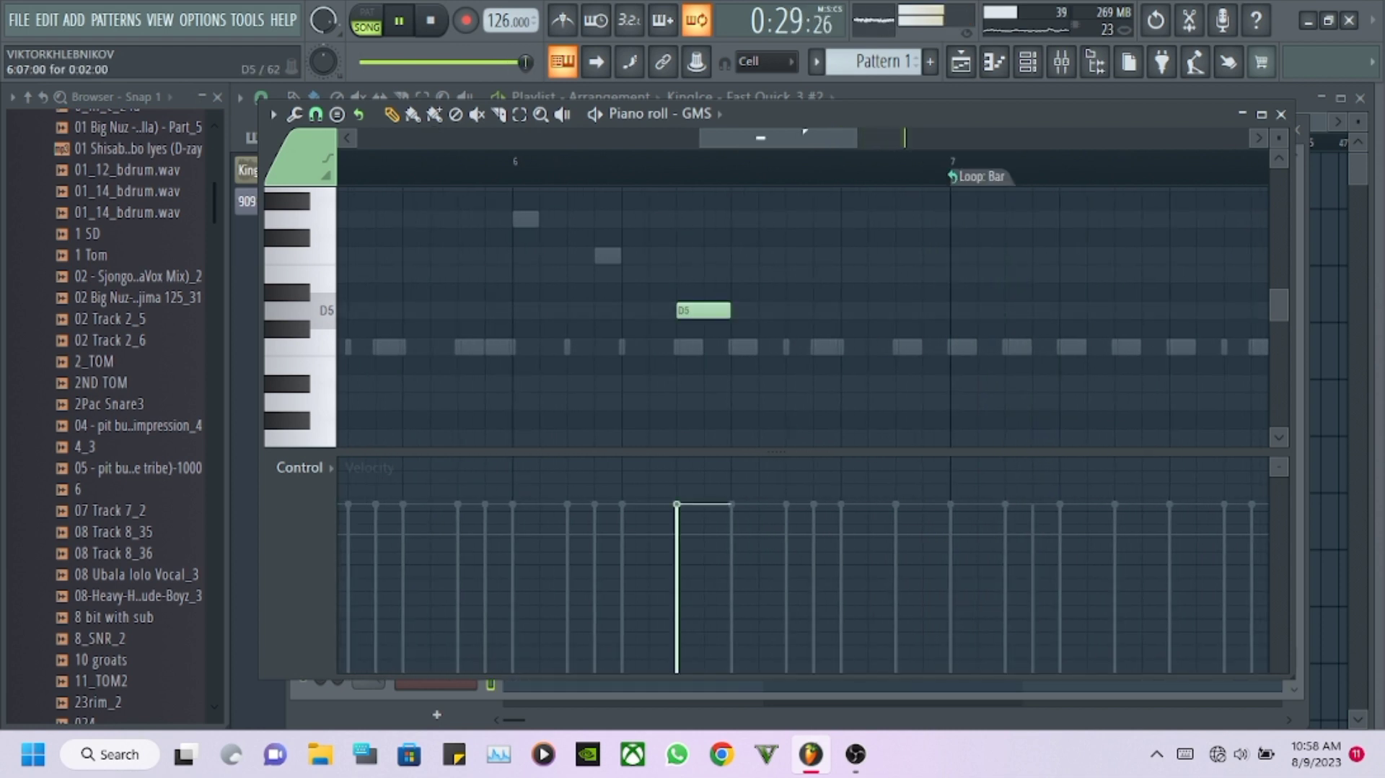
right_click(987, 176)
click(1033, 207)
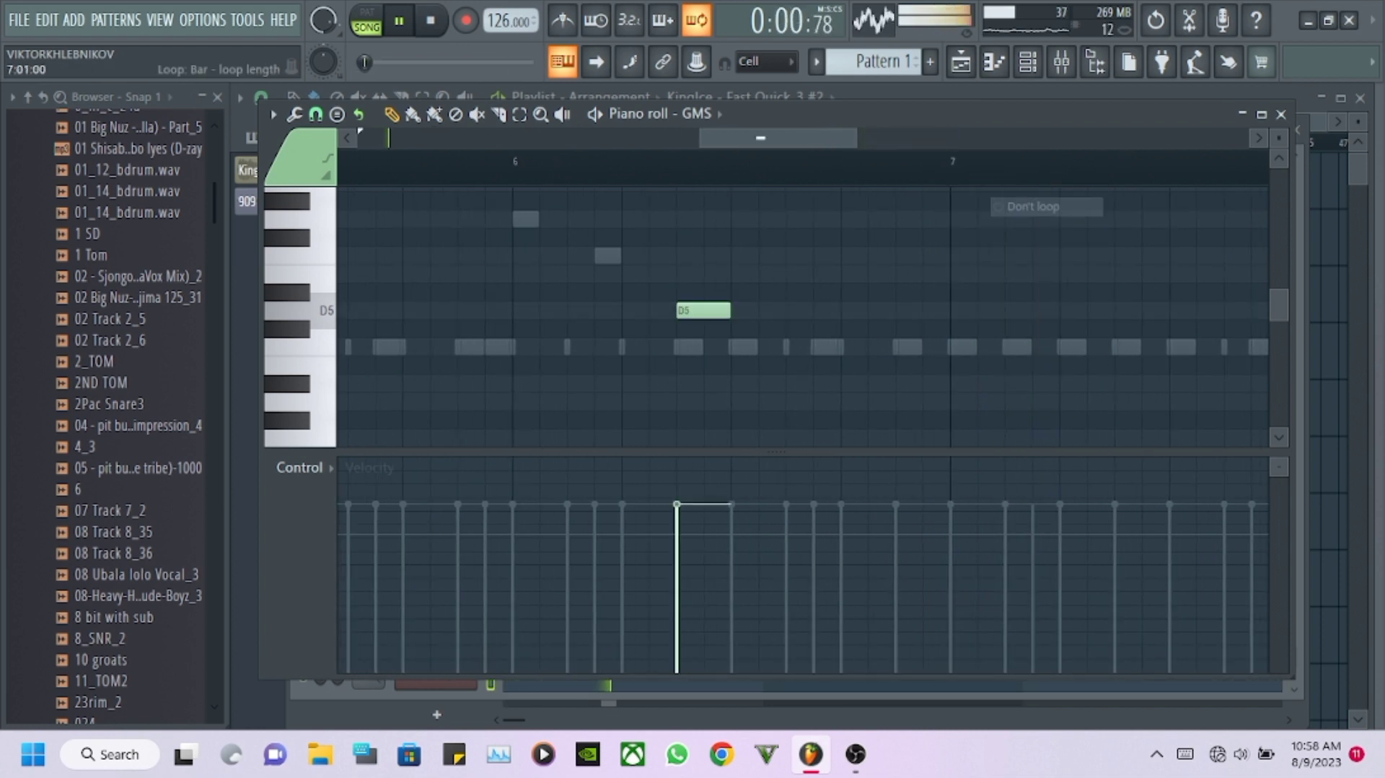
Lengthen the D5 note to one bar and add an equally long D4 note directly after it at 7:07.
scroll(650, 255, down, 2)
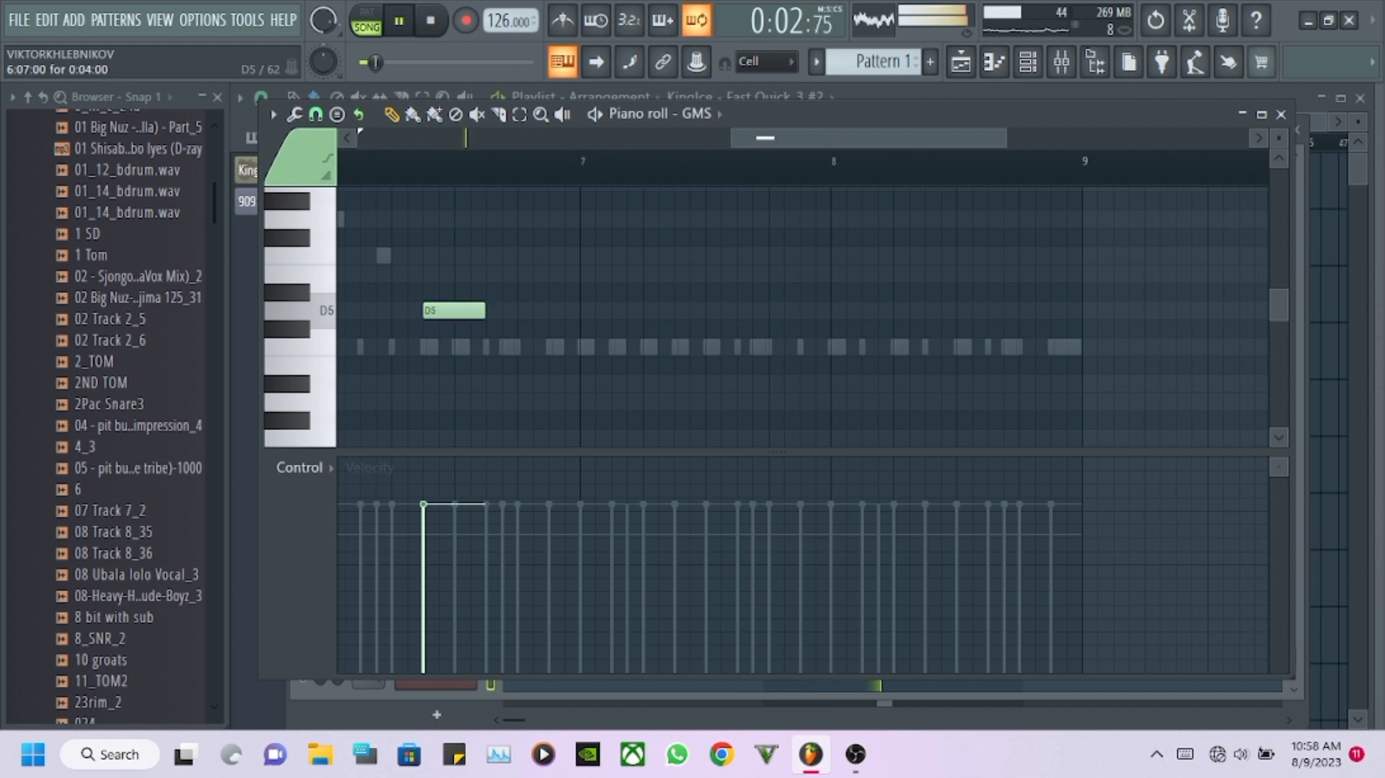
key(x)
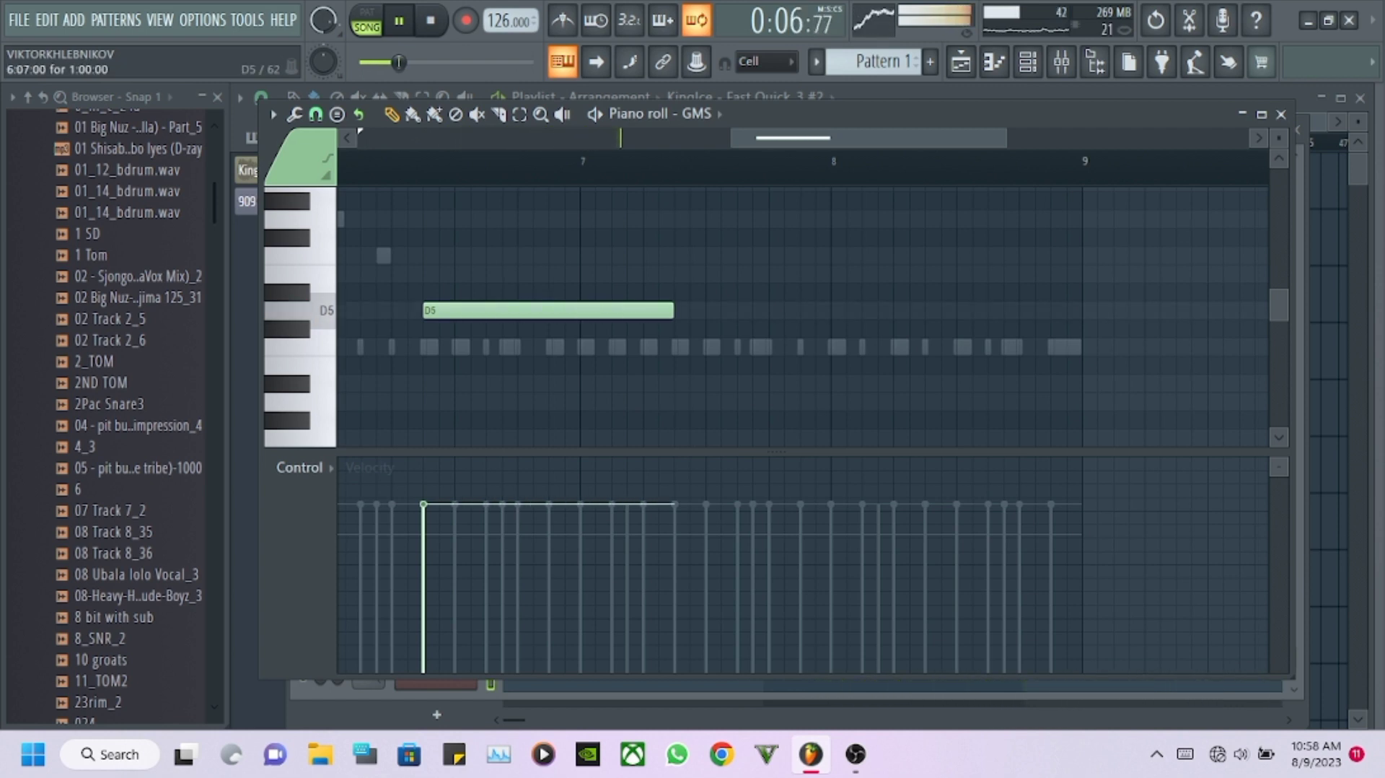
click(682, 310)
ctrl+click(682, 311)
key(ctrl+Down)
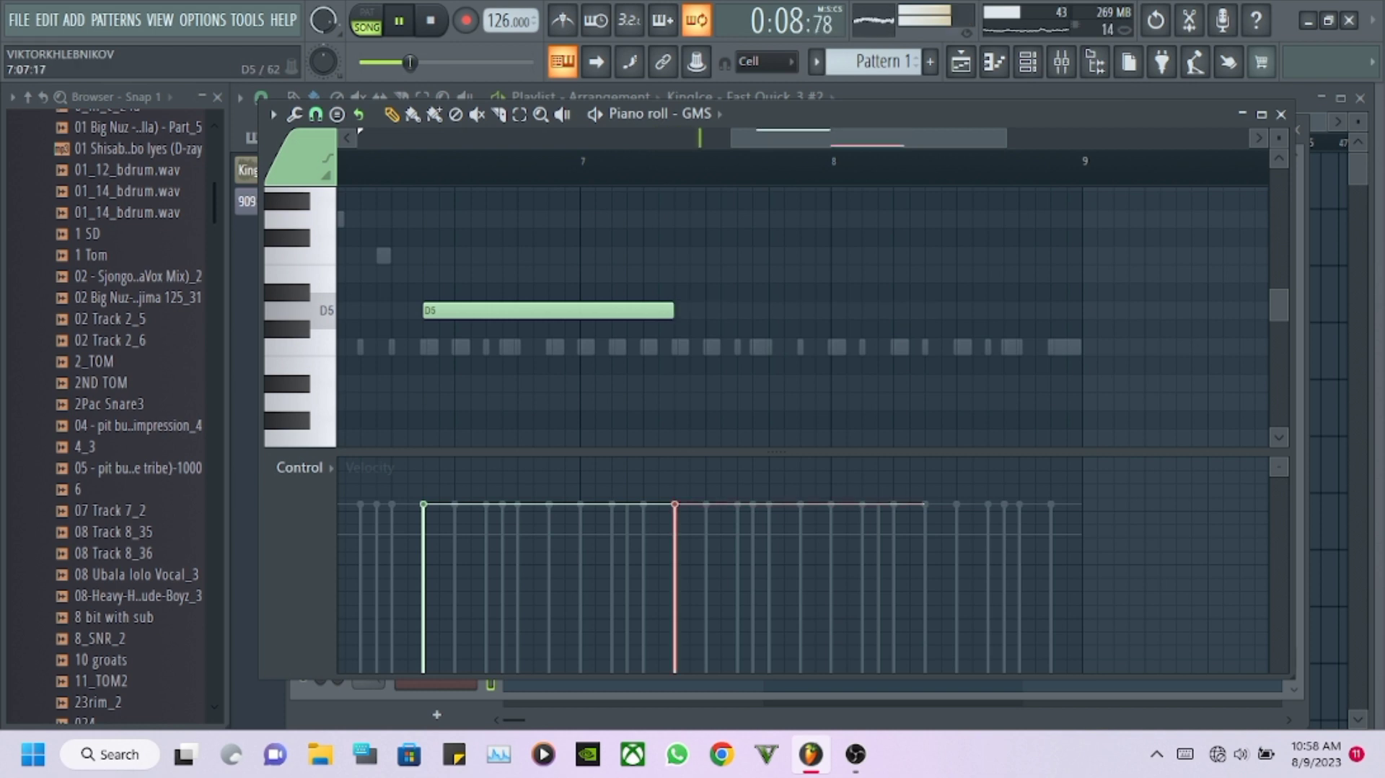
Move the D5 note earlier to 6:03 and extend its end to meet the start of the D4 note.
scroll(630, 273, down, 1)
scroll(628, 273, down, 1)
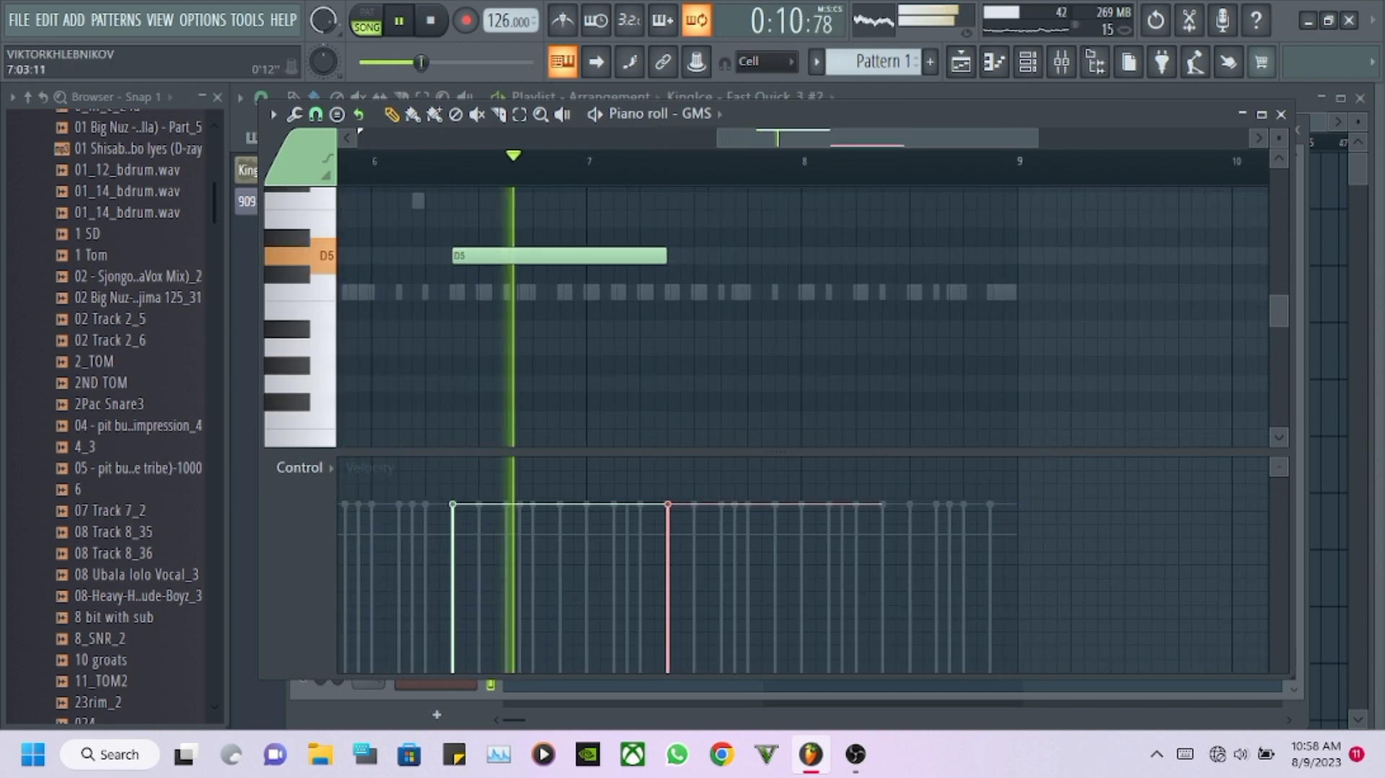
scroll(735, 292, down, 1)
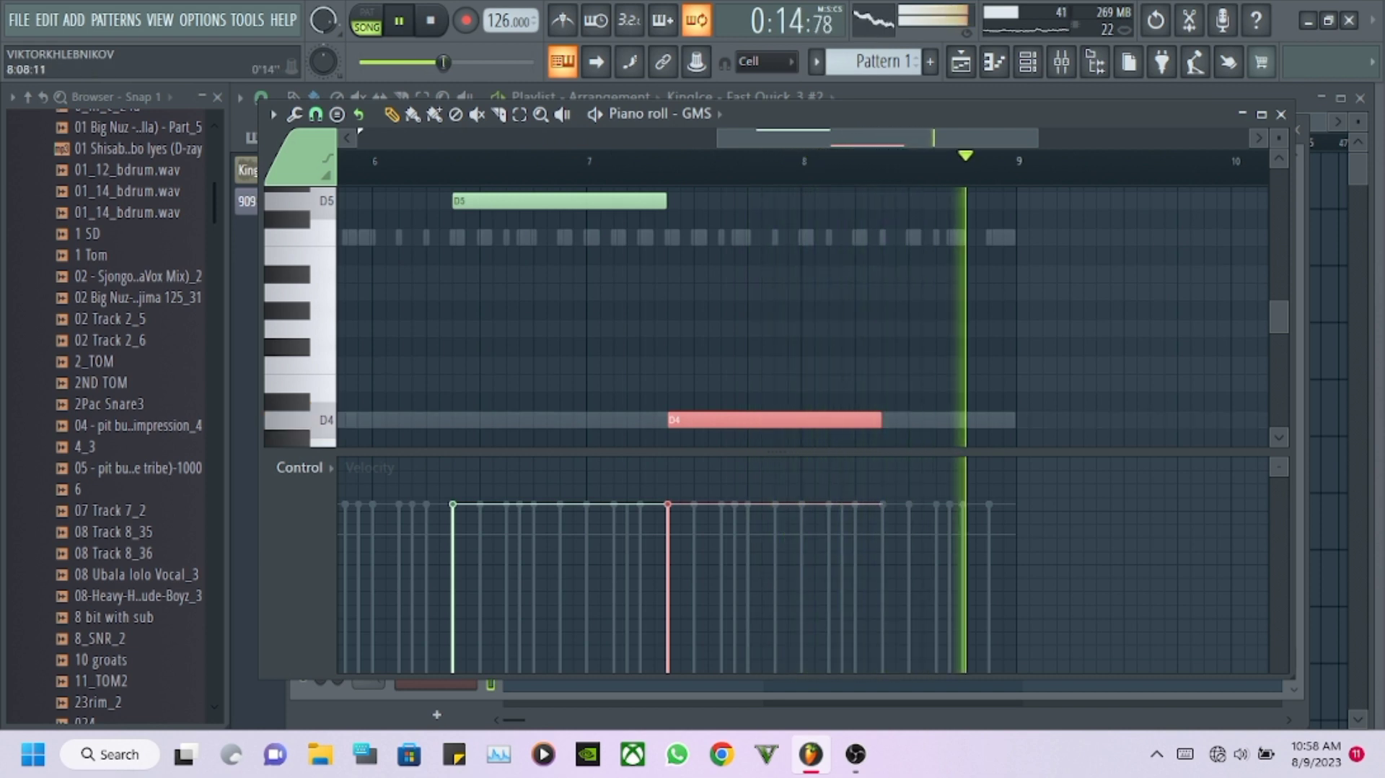
scroll(793, 317, down, 1)
scroll(750, 162, up, 4)
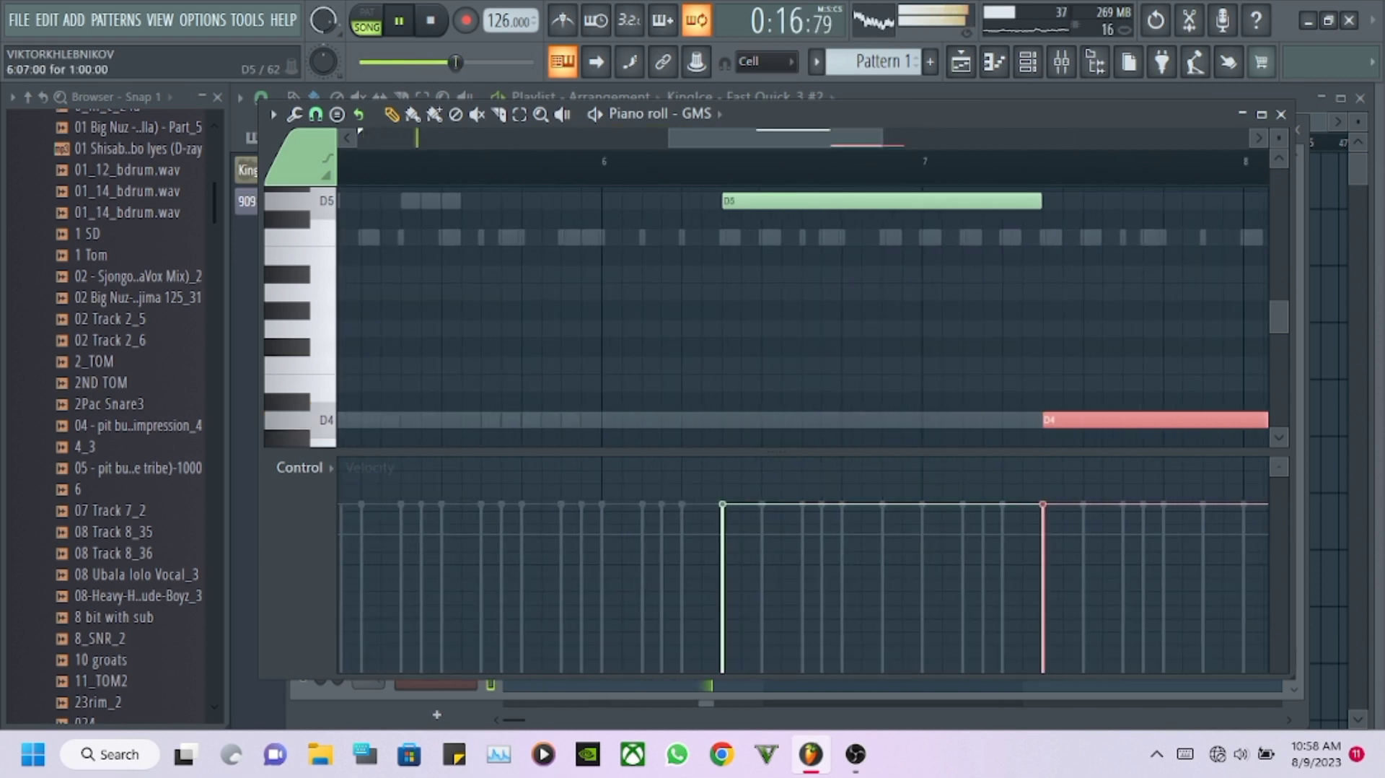
drag(754, 202, 673, 201)
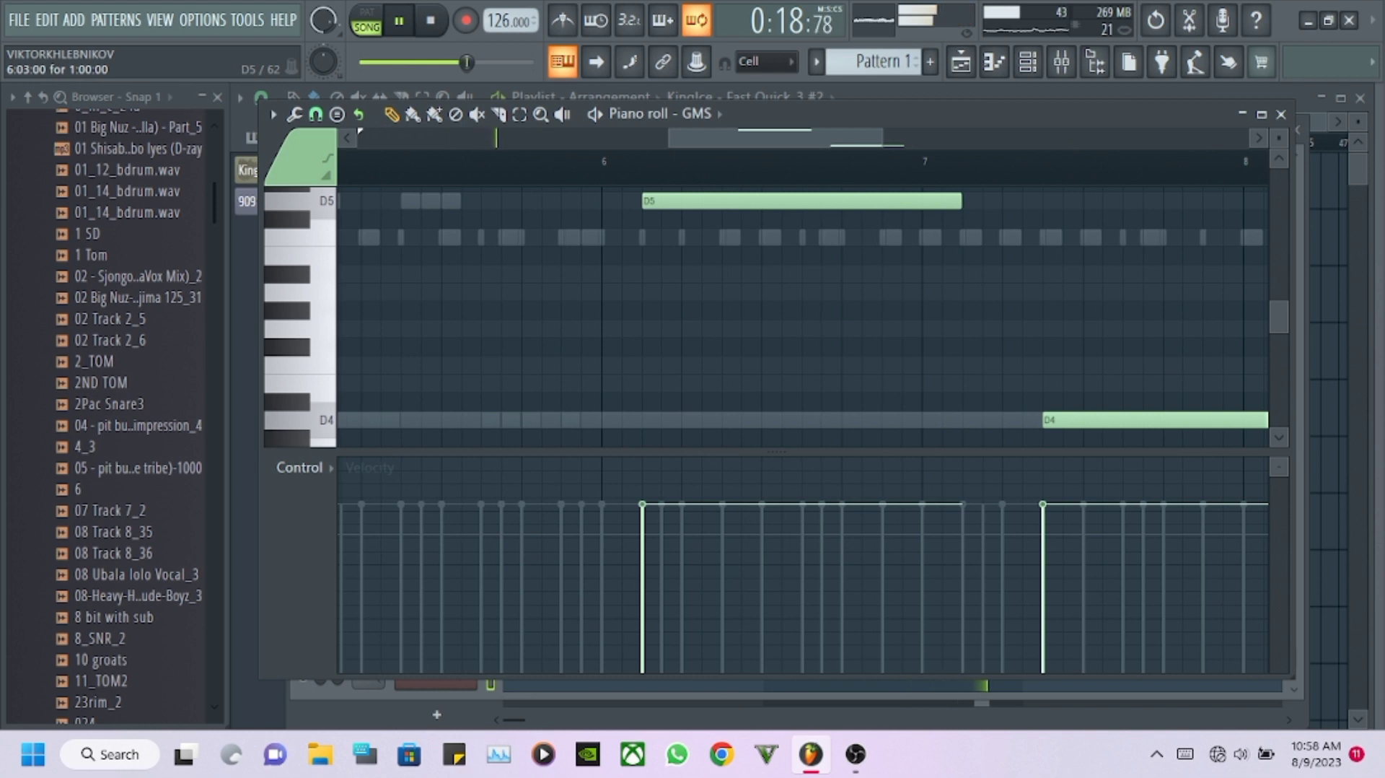
scroll(930, 317, down, 4)
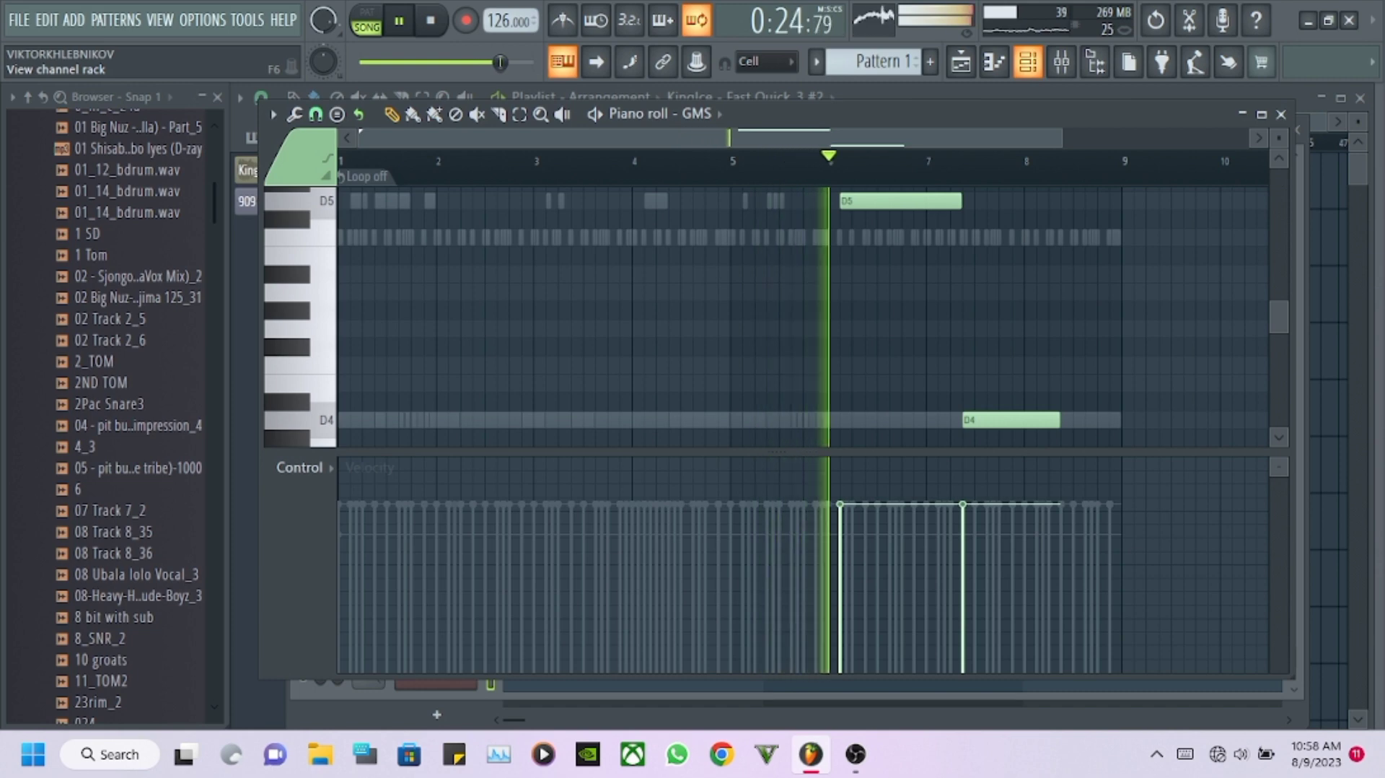
Review the channels in the channel rack and look through the sample browser up to the Gqom folders.
click(1027, 62)
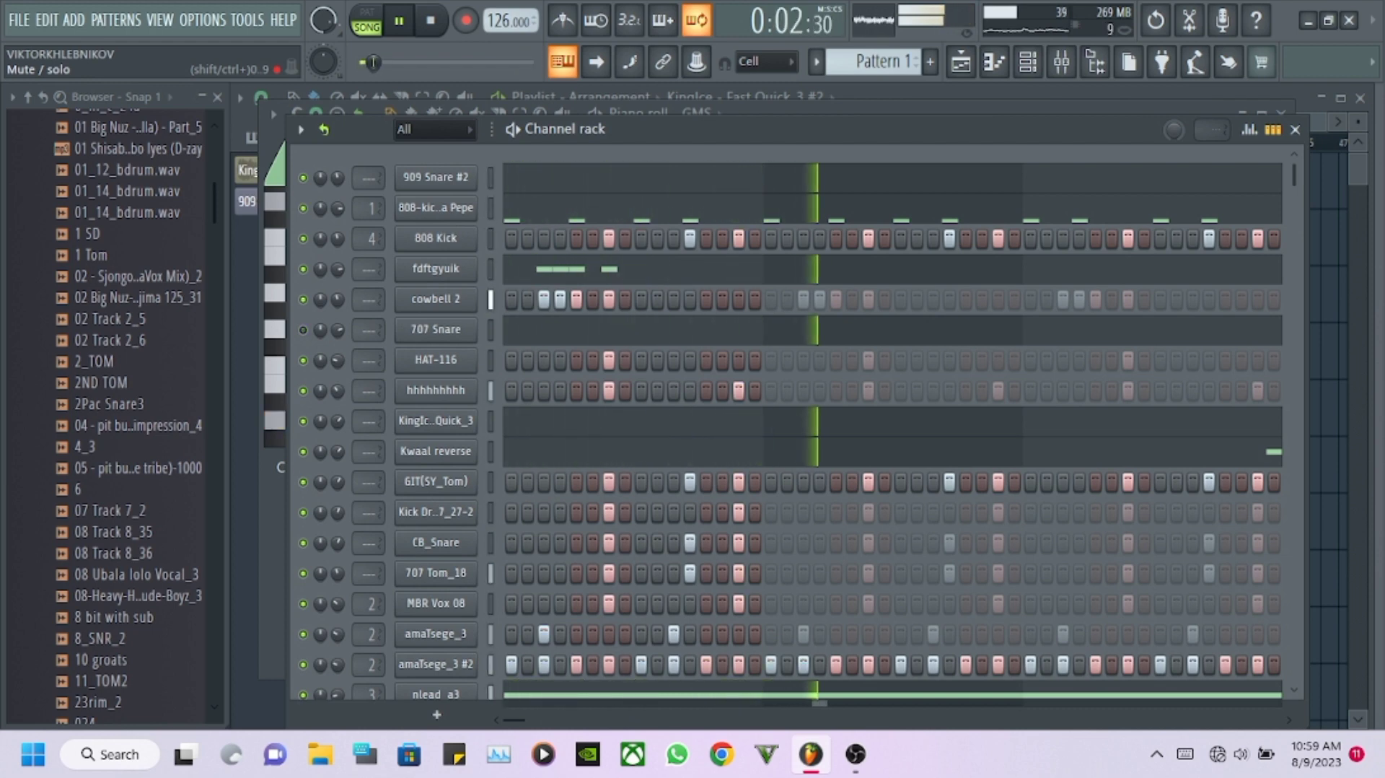
scroll(892, 426, down, 3)
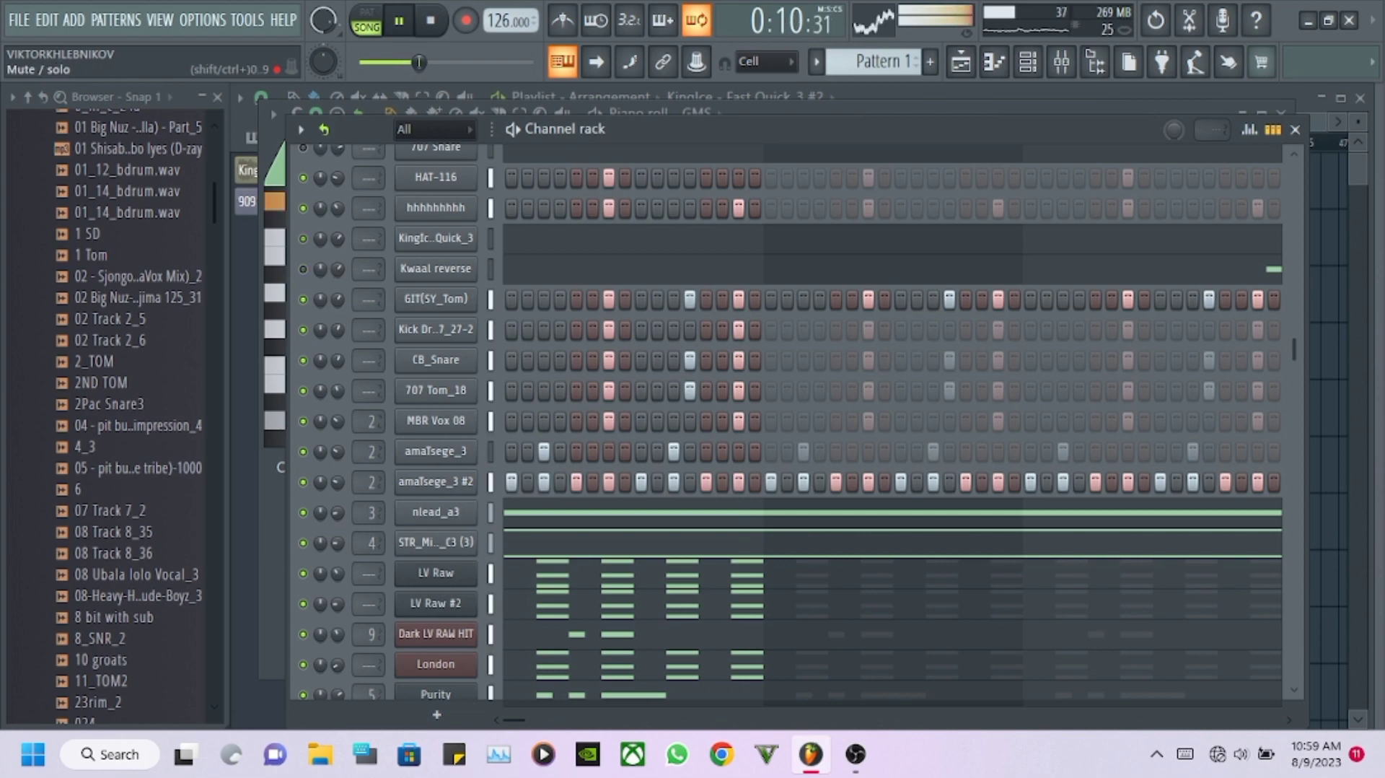
scroll(893, 425, down, 5)
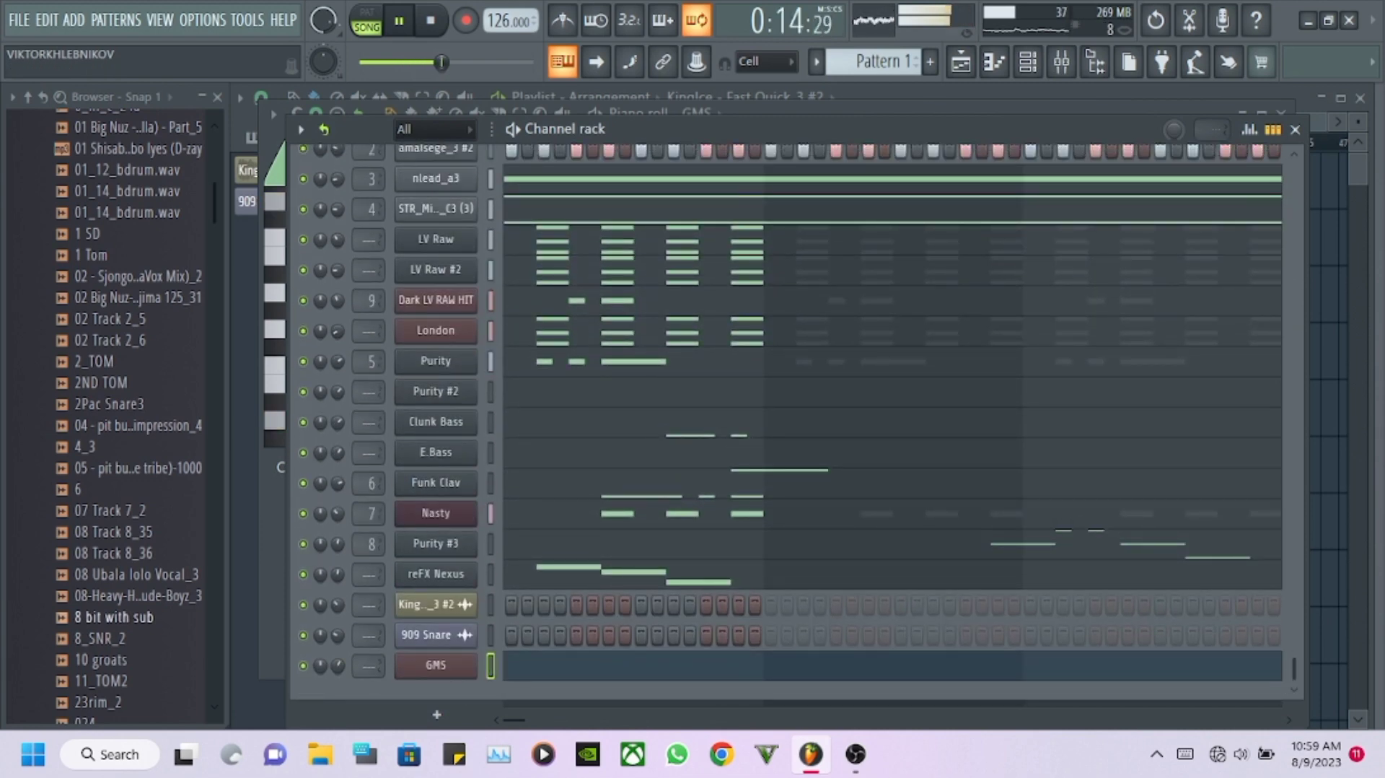
scroll(112, 411, down, 2)
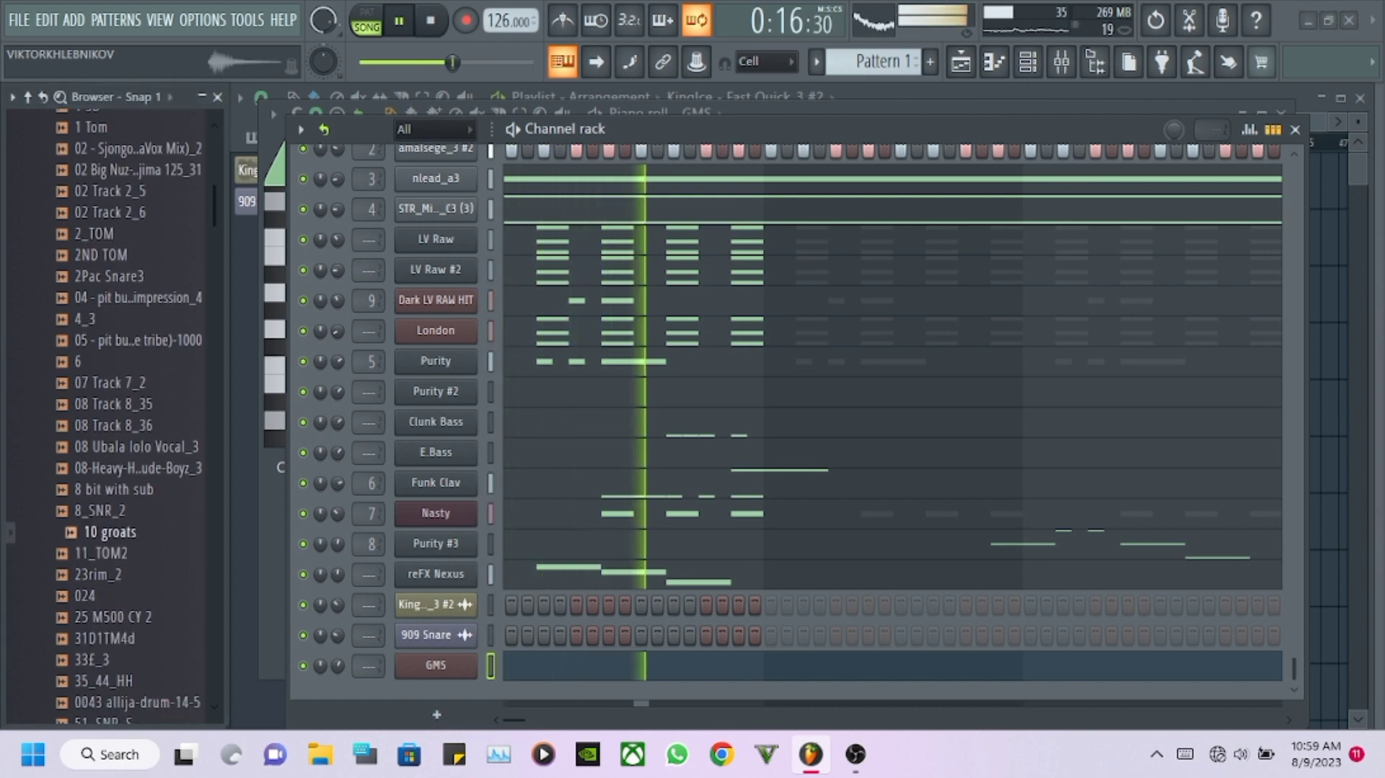
scroll(112, 411, up, 8)
scroll(112, 411, up, 7)
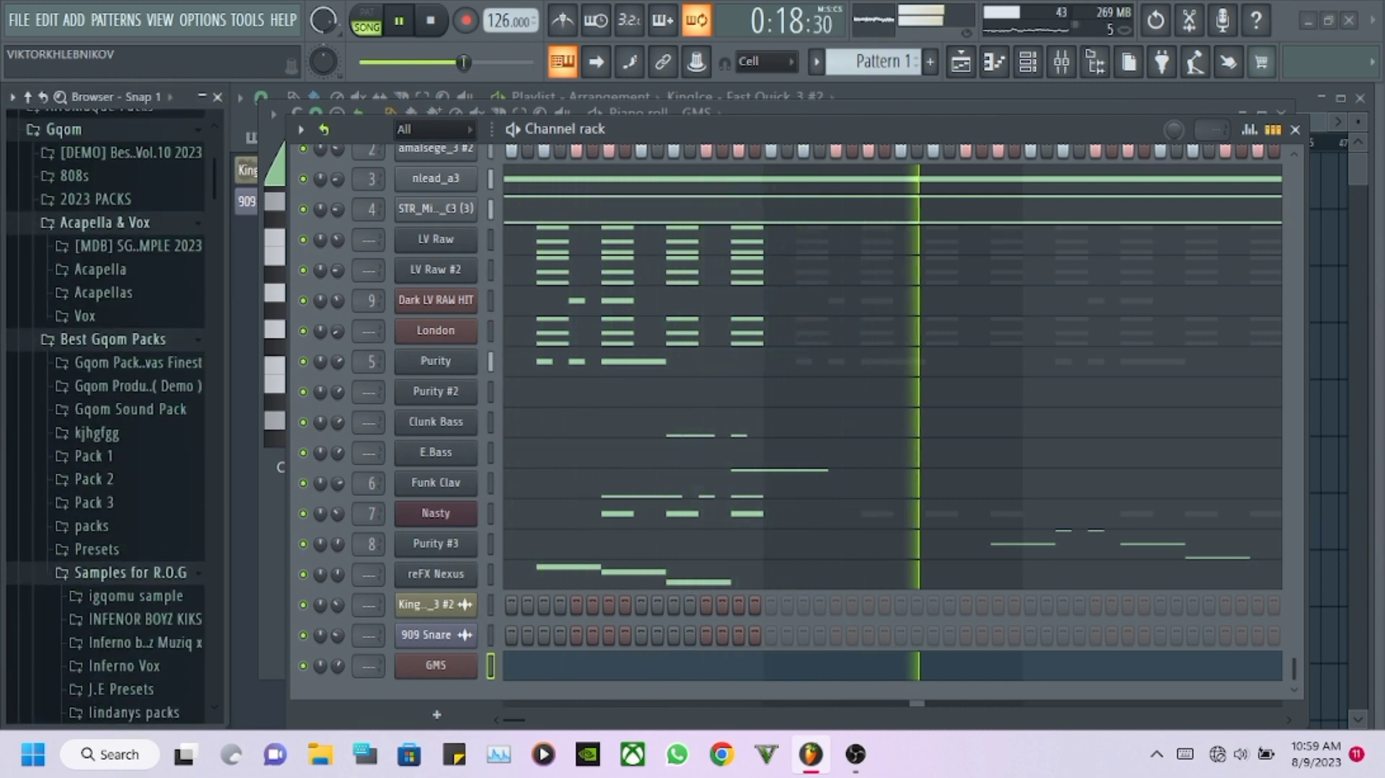
scroll(435, 451, up, 8)
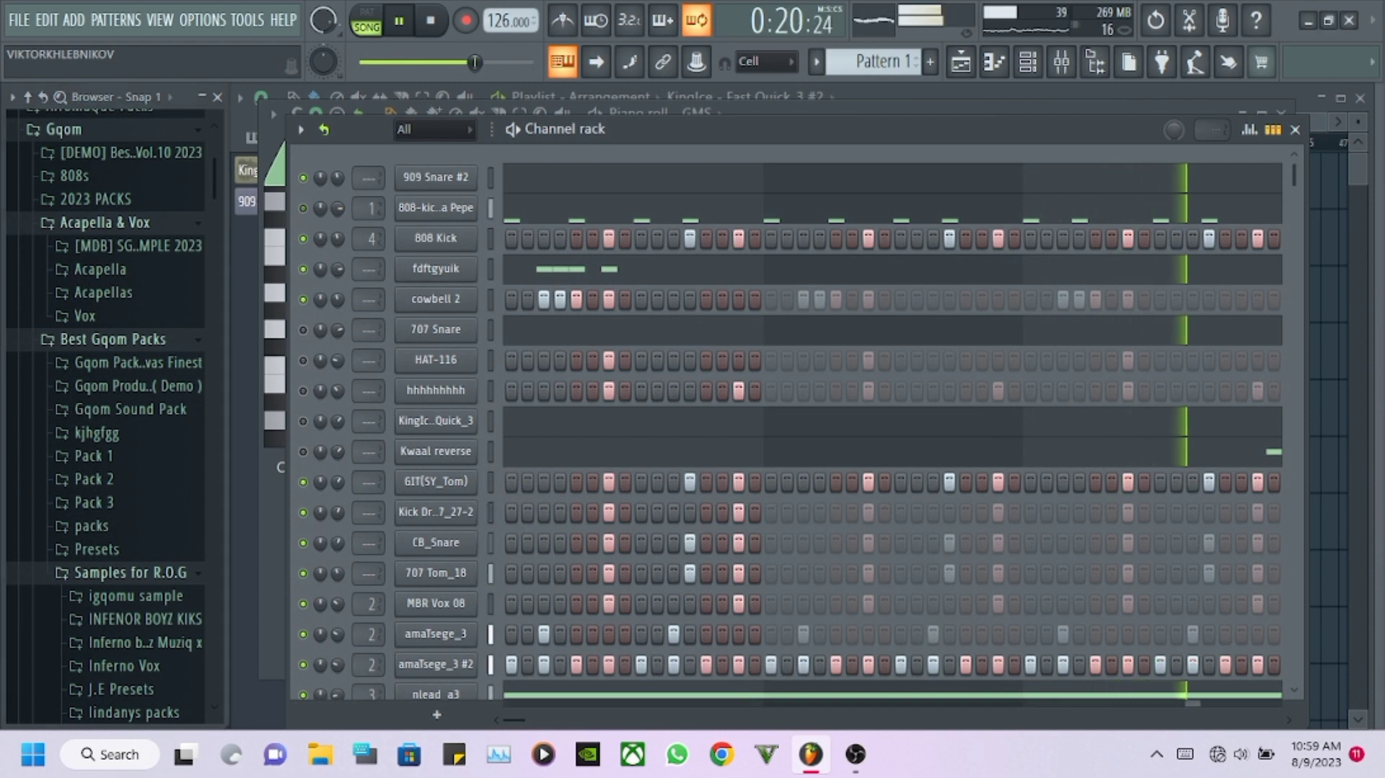